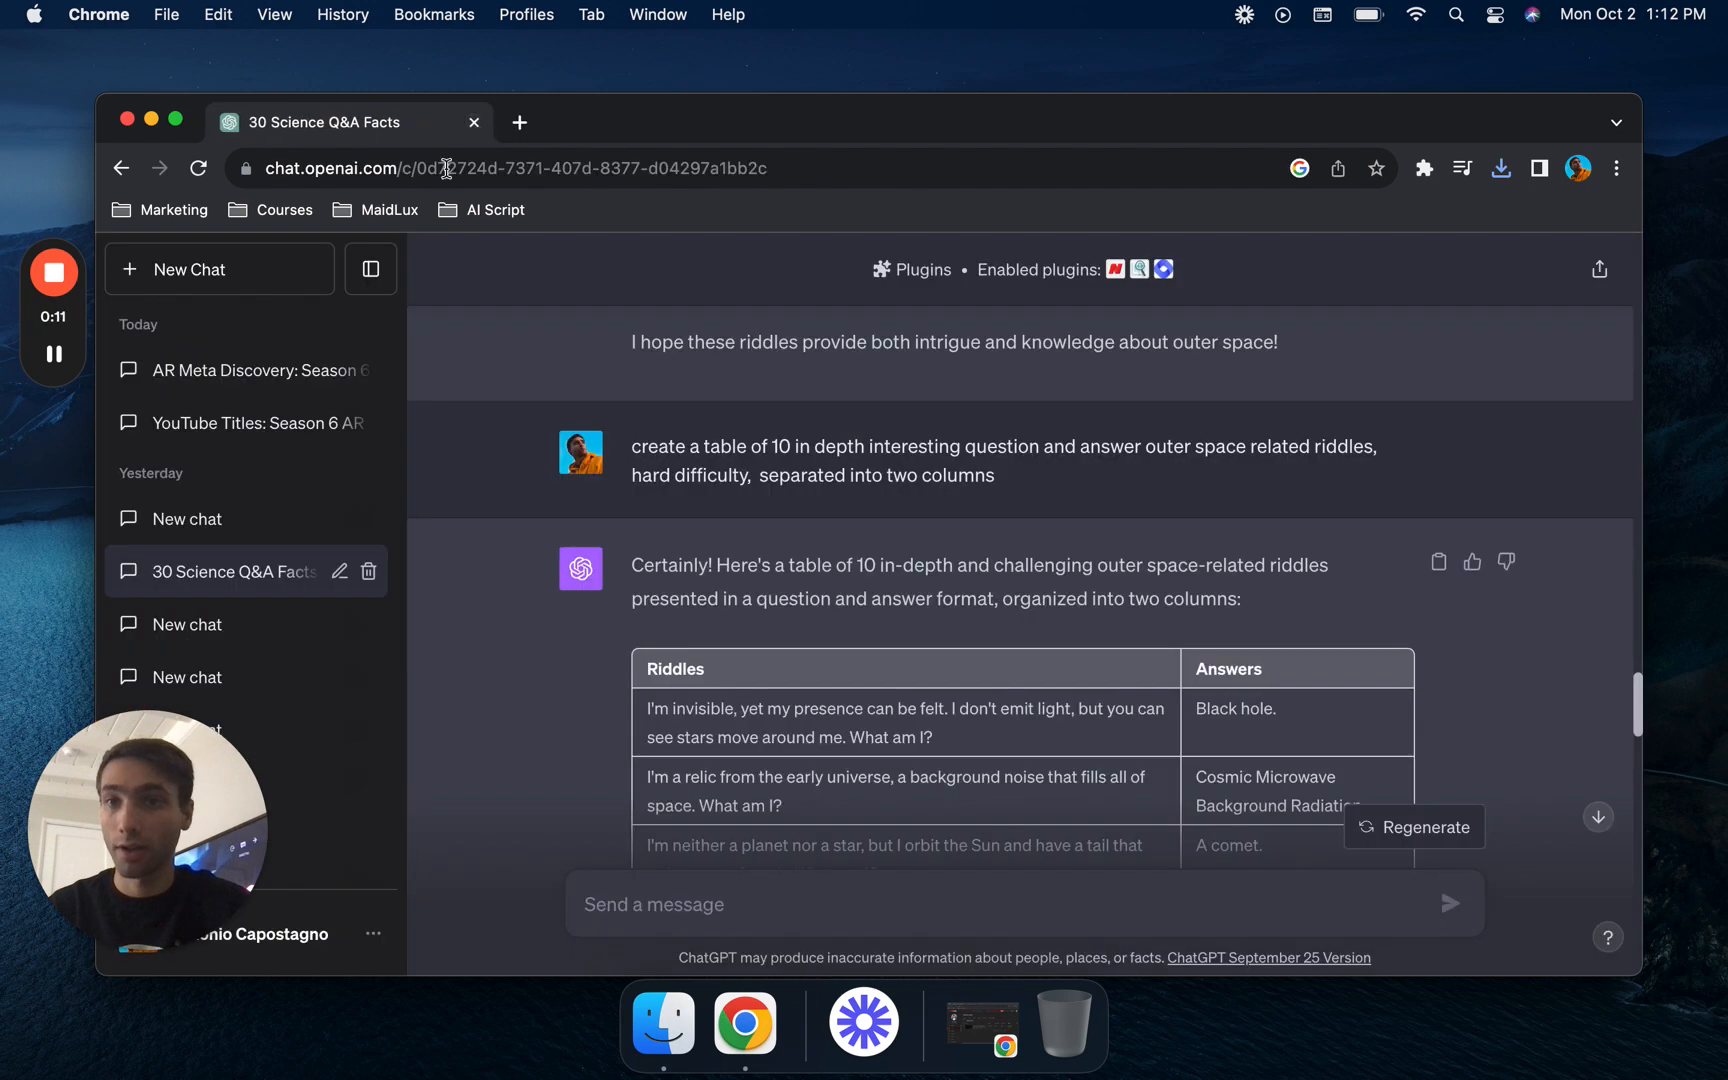
- Start a new chat and send "create a table of 30 in depth interesting question and answer outer space related riddles, hard difficulty, separated into two columns"
click(271, 285)
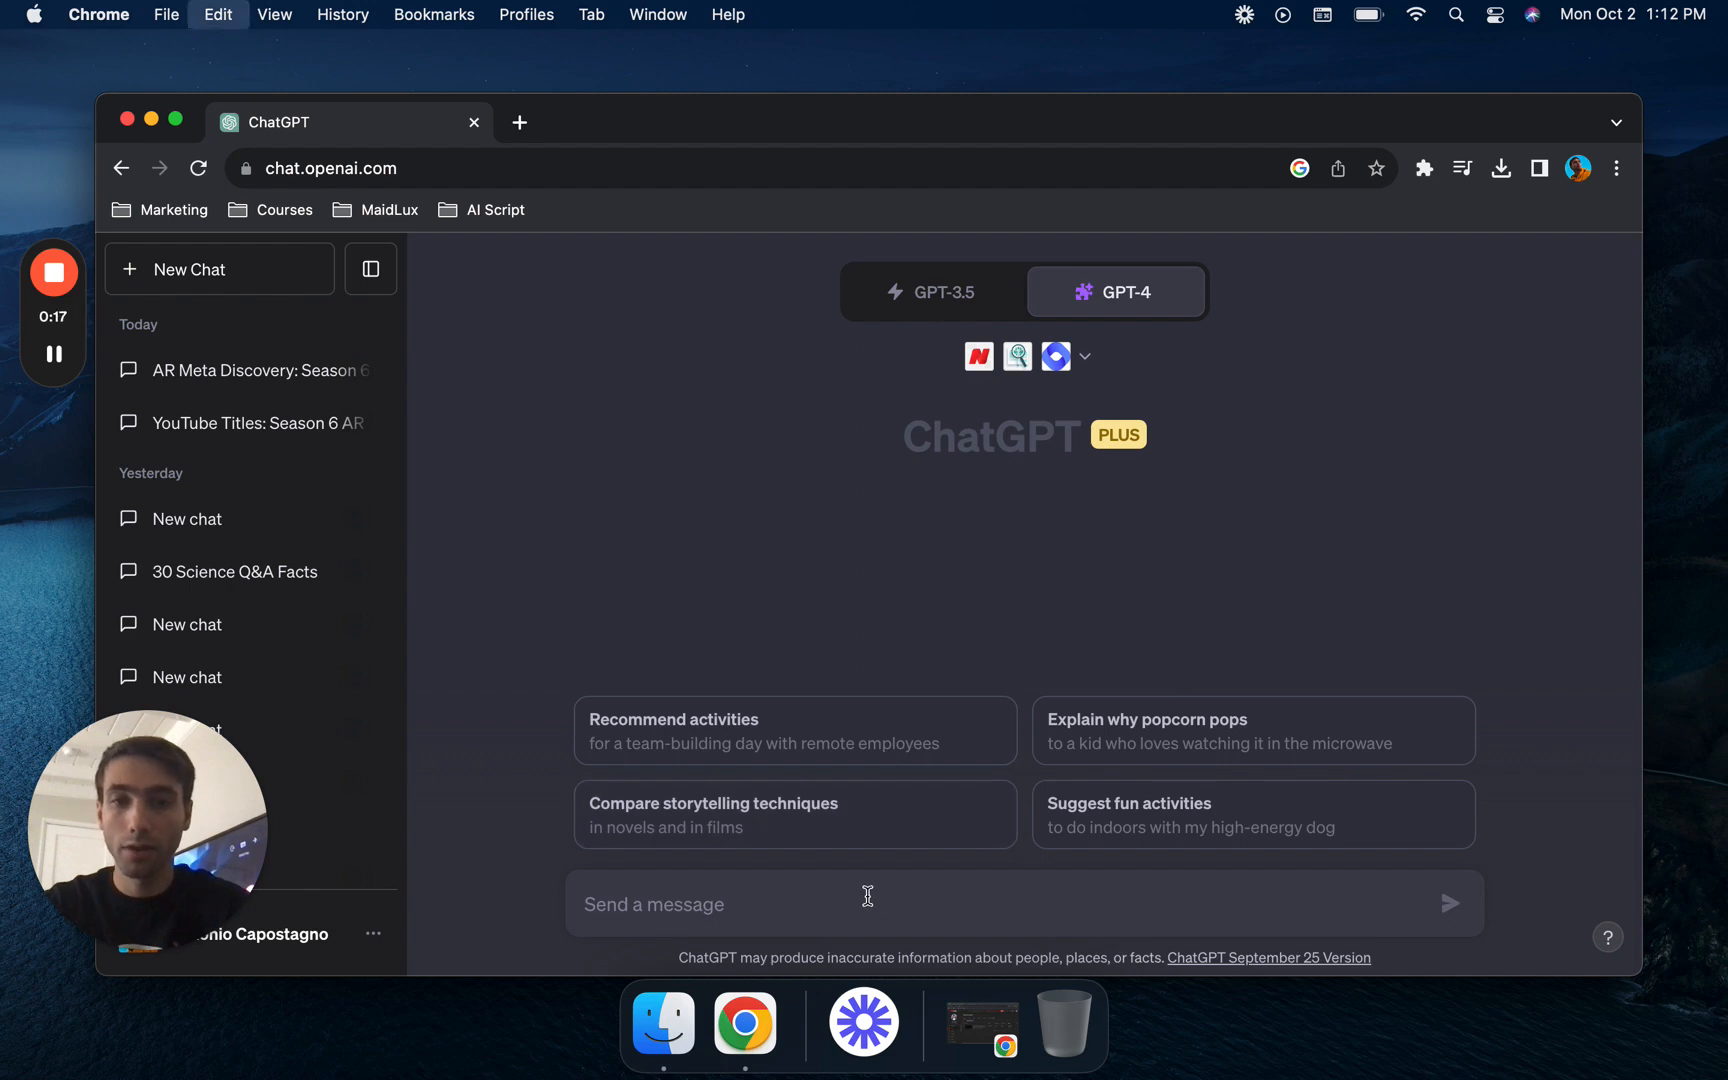
text(create a table of 10 in depth interesting question and answer outer space related riddles, hard difficulty,  separated into two columns)
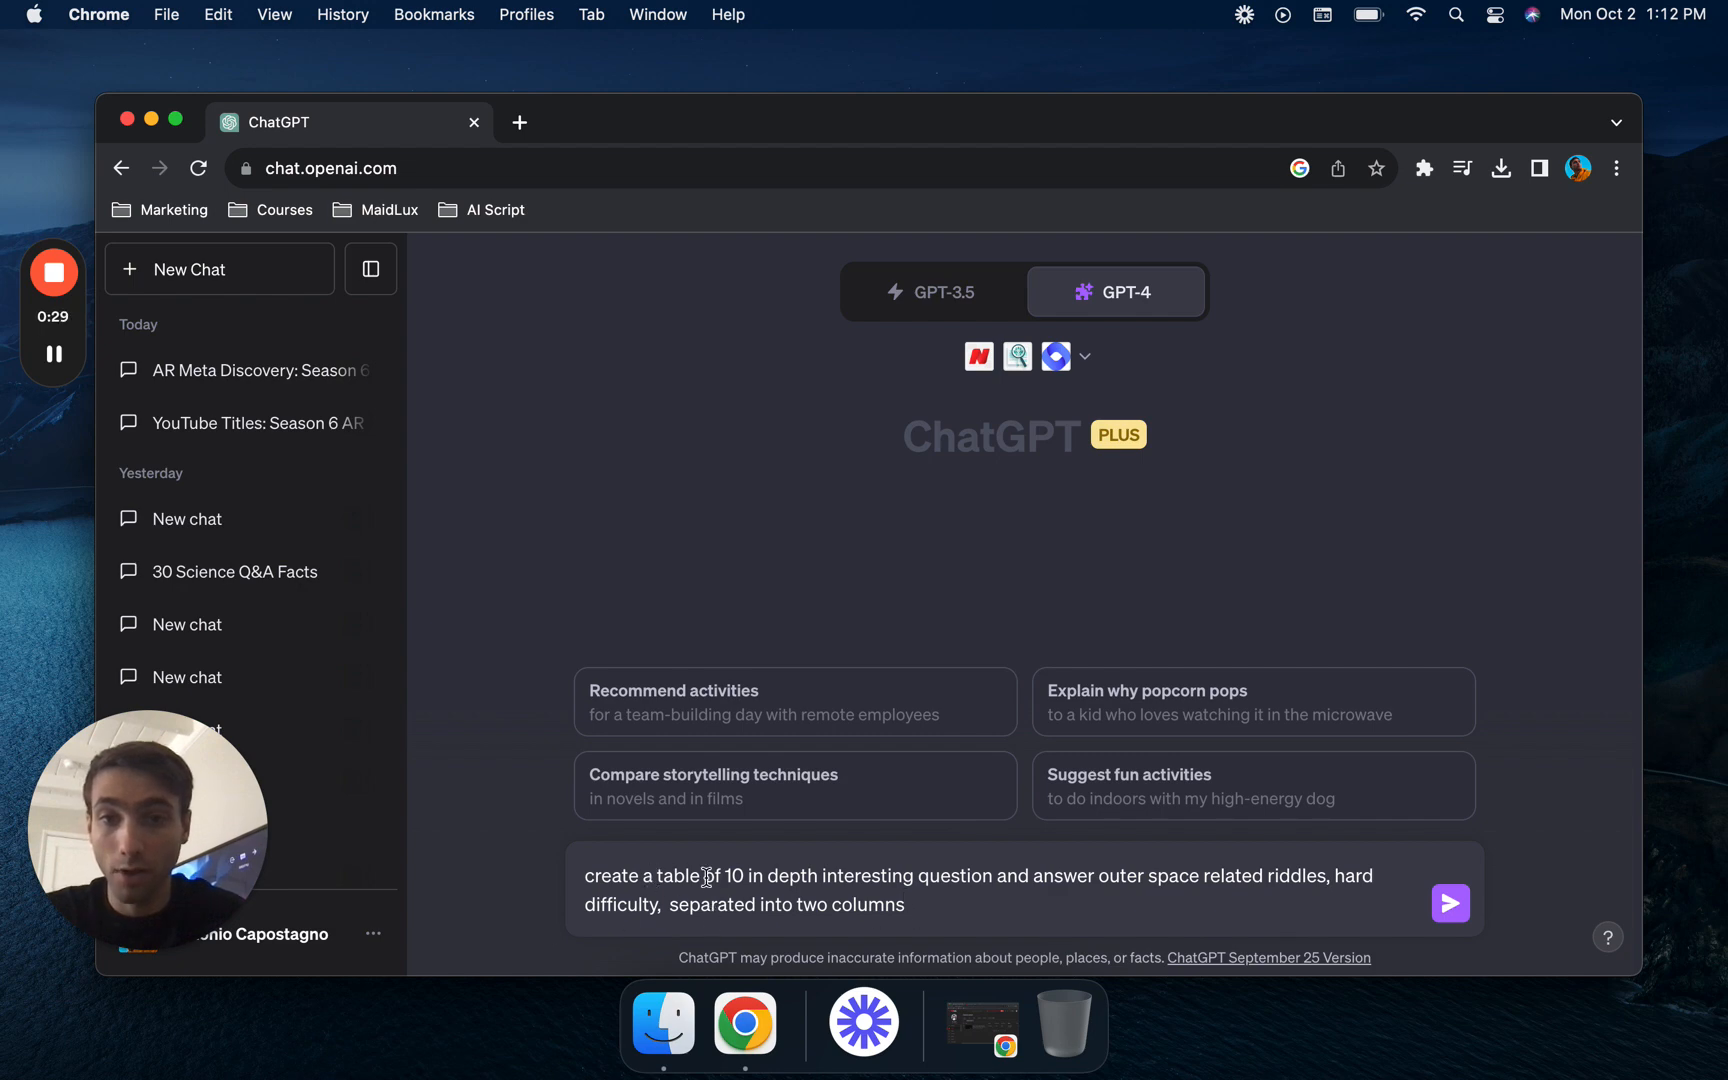
drag(743, 879, 723, 880)
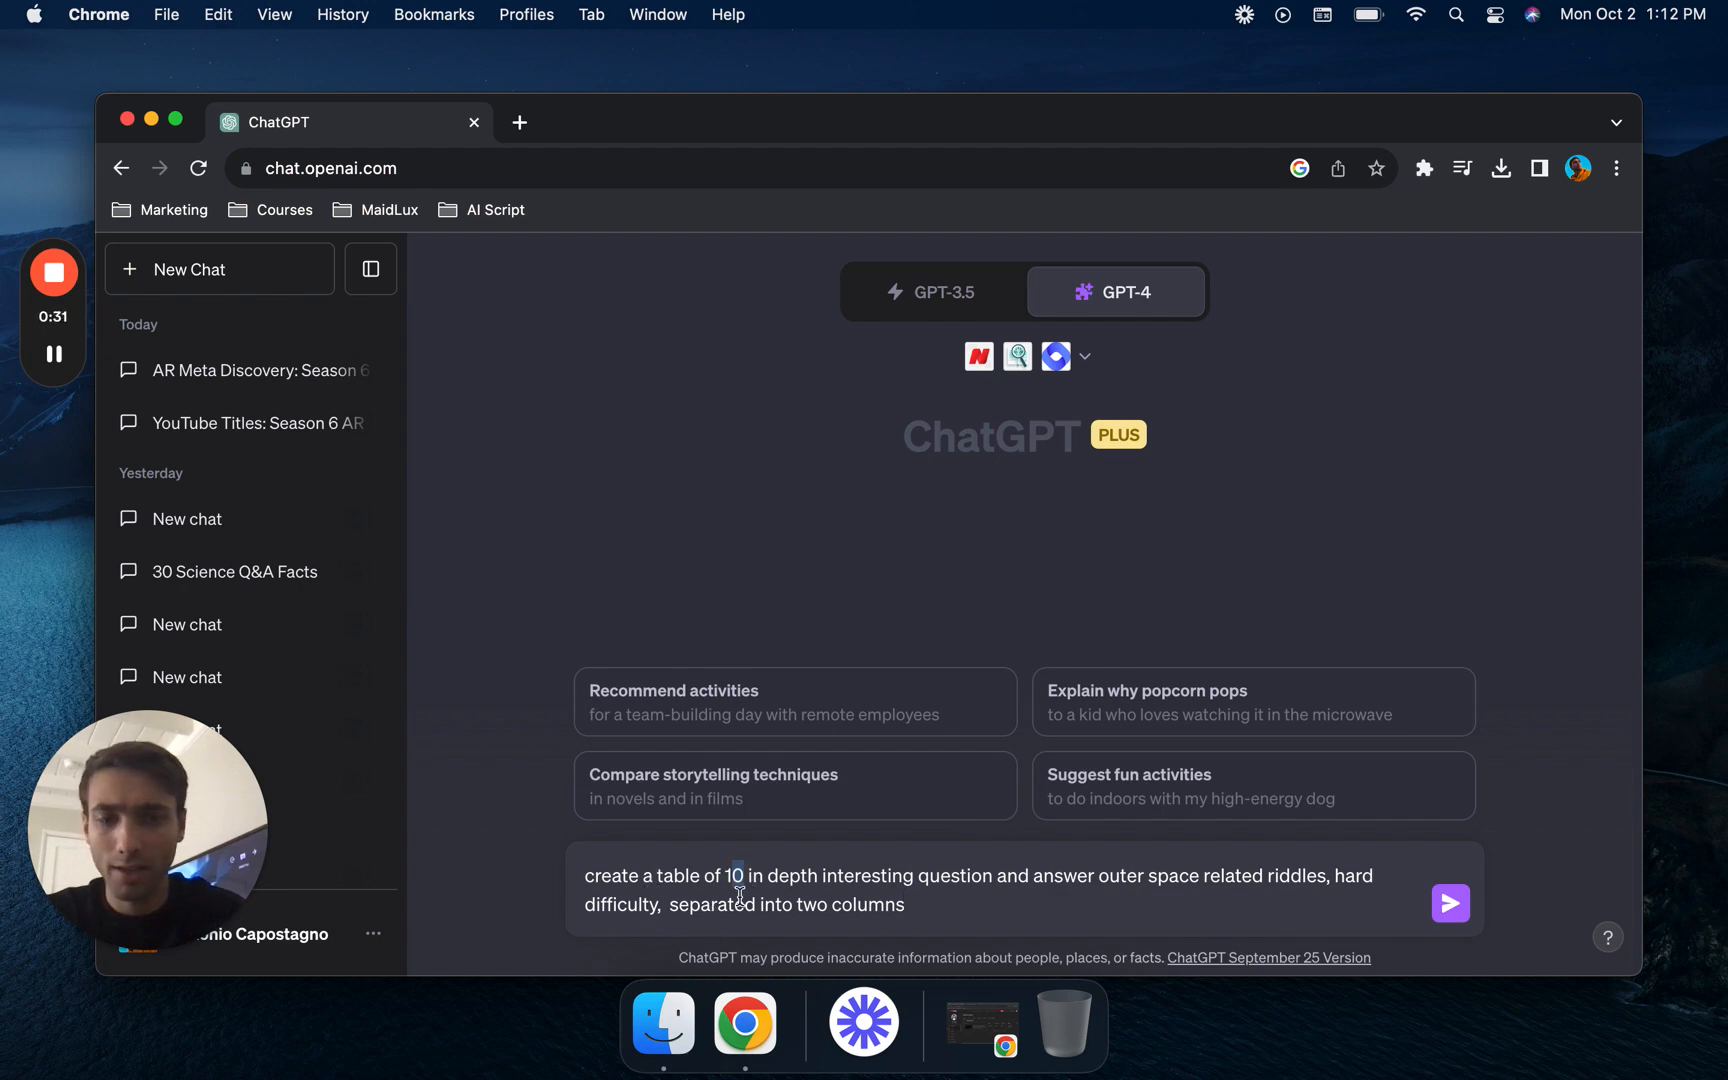
key(BackSpace)
text(30)
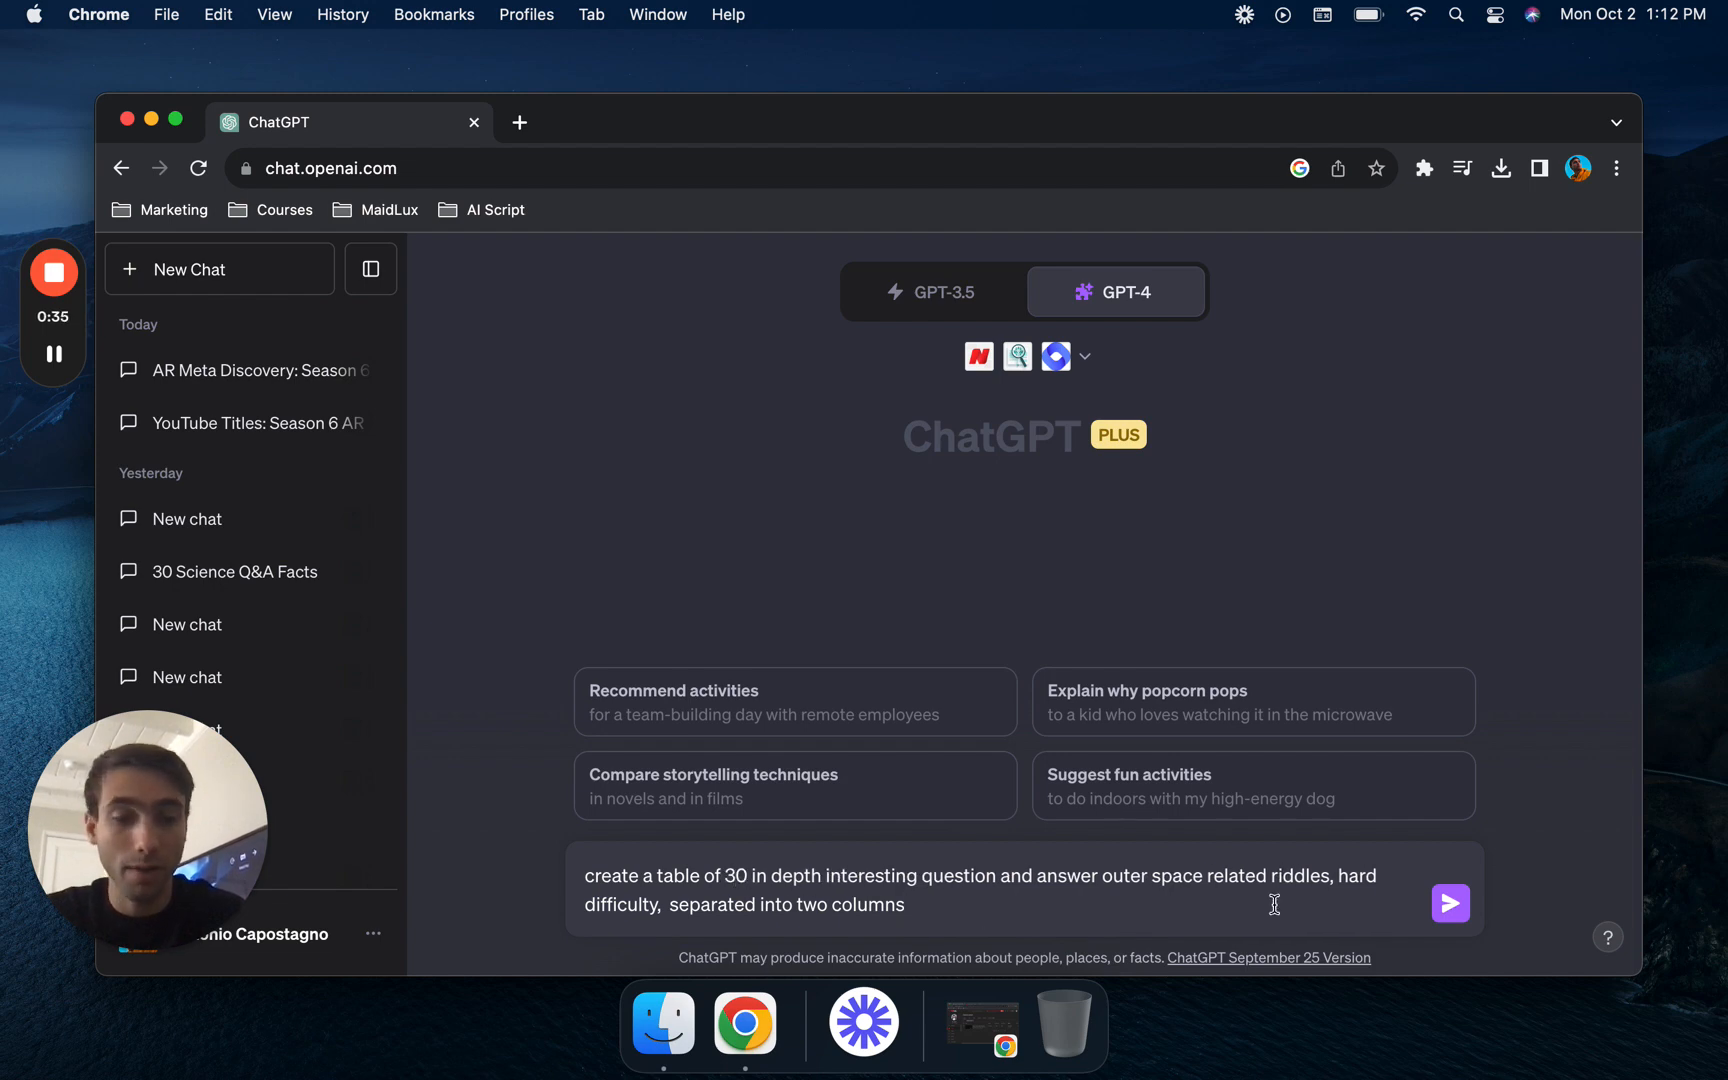
click(1449, 906)
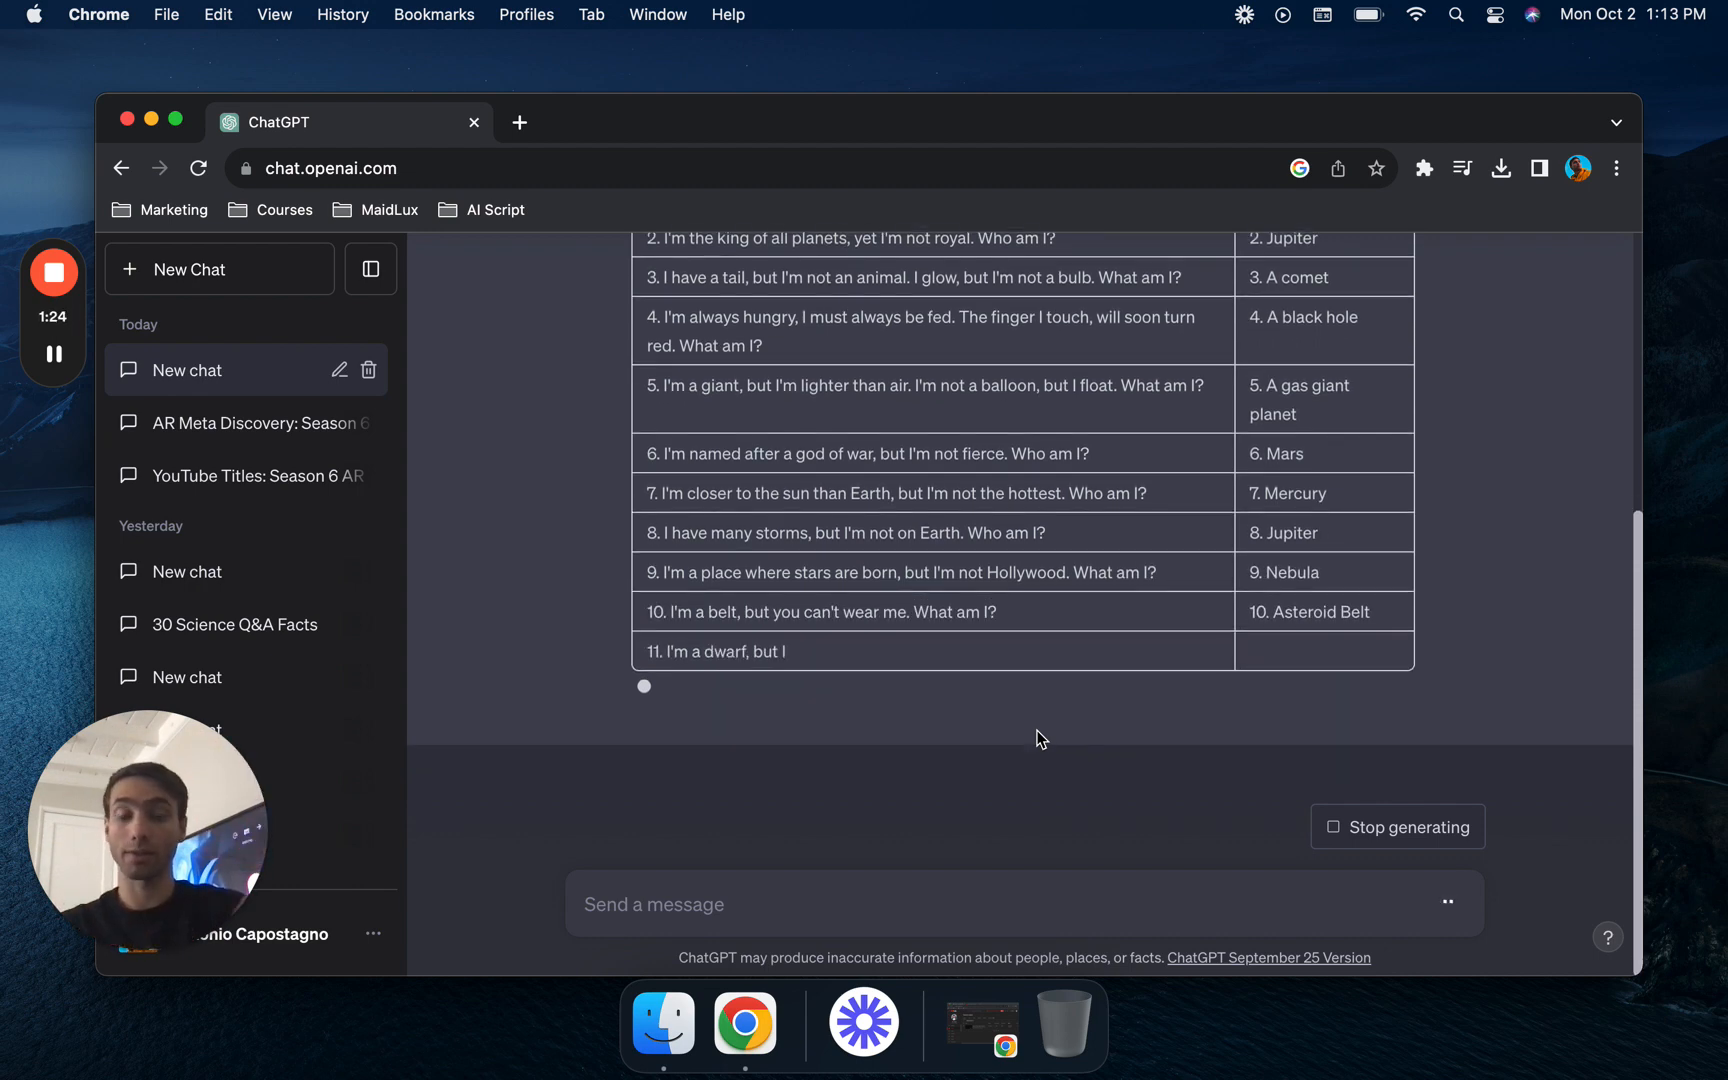
- Check the outer space riddles conversation in ChatGPT and return to the Zapier editor
click(46, 362)
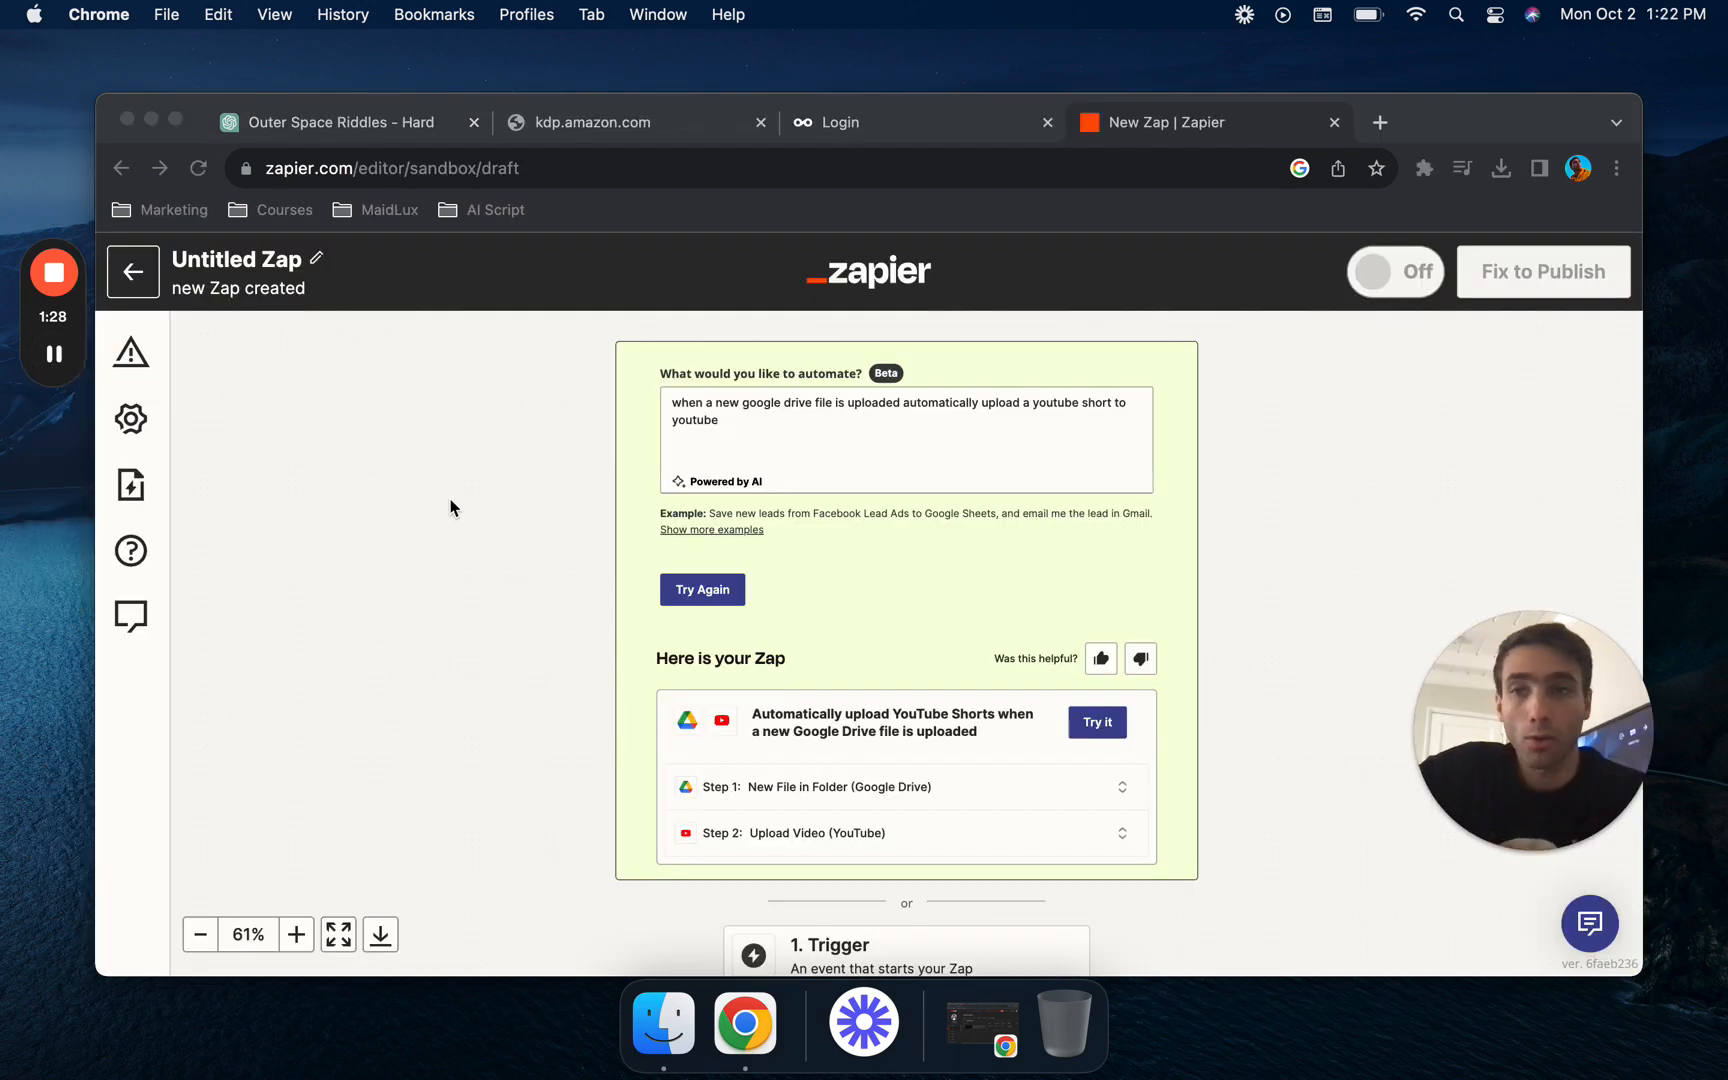
click(368, 122)
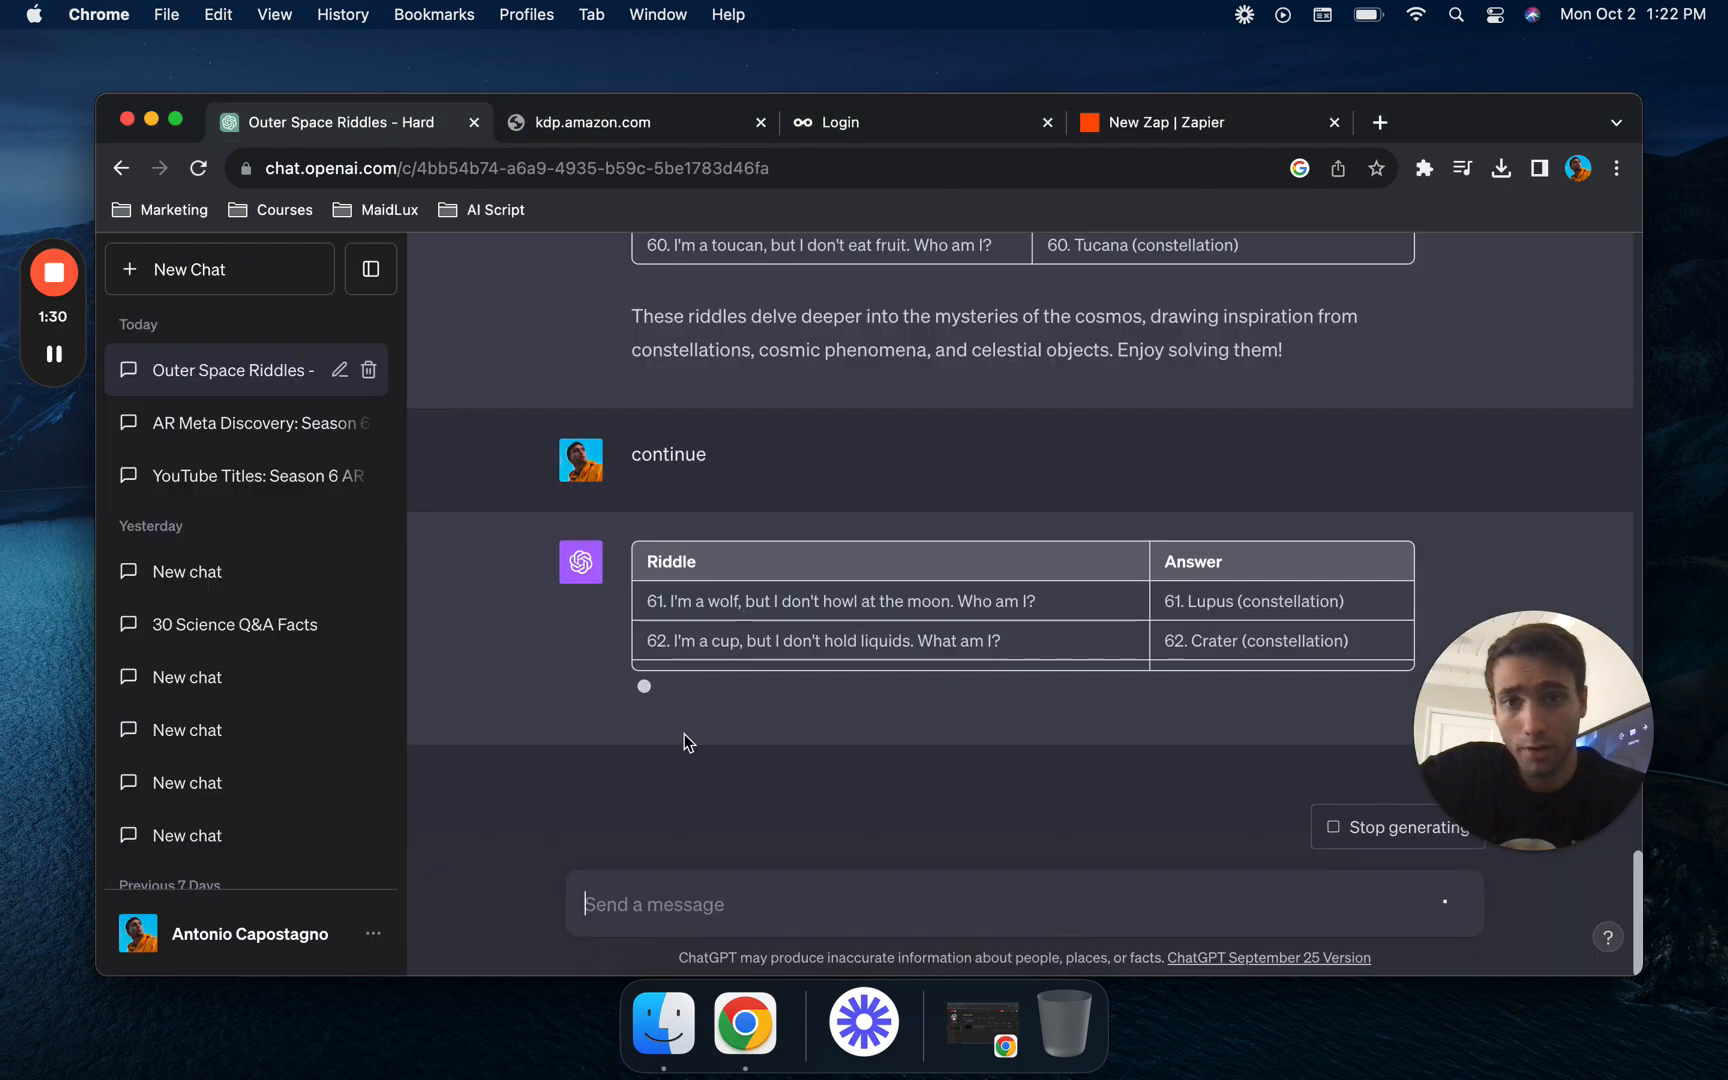
click(1244, 128)
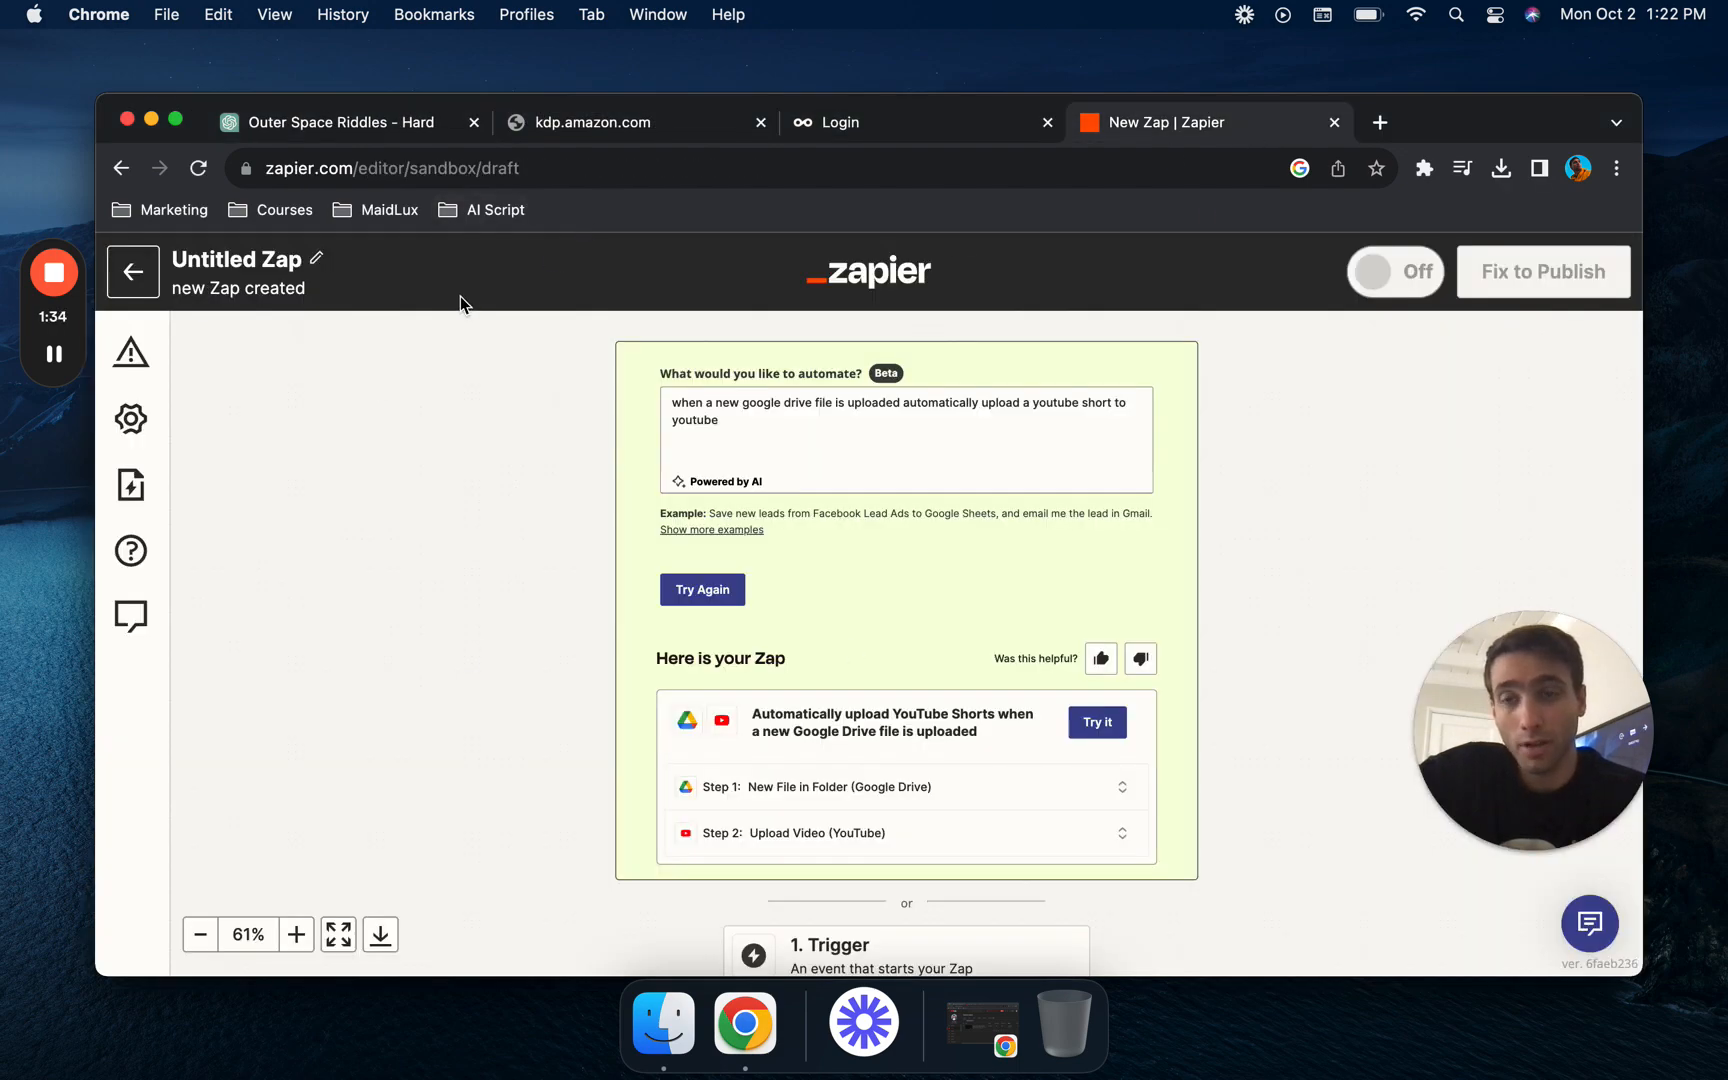
- Rename the untitled Zap as "Youtube Shorts Auto Upload"
click(255, 261)
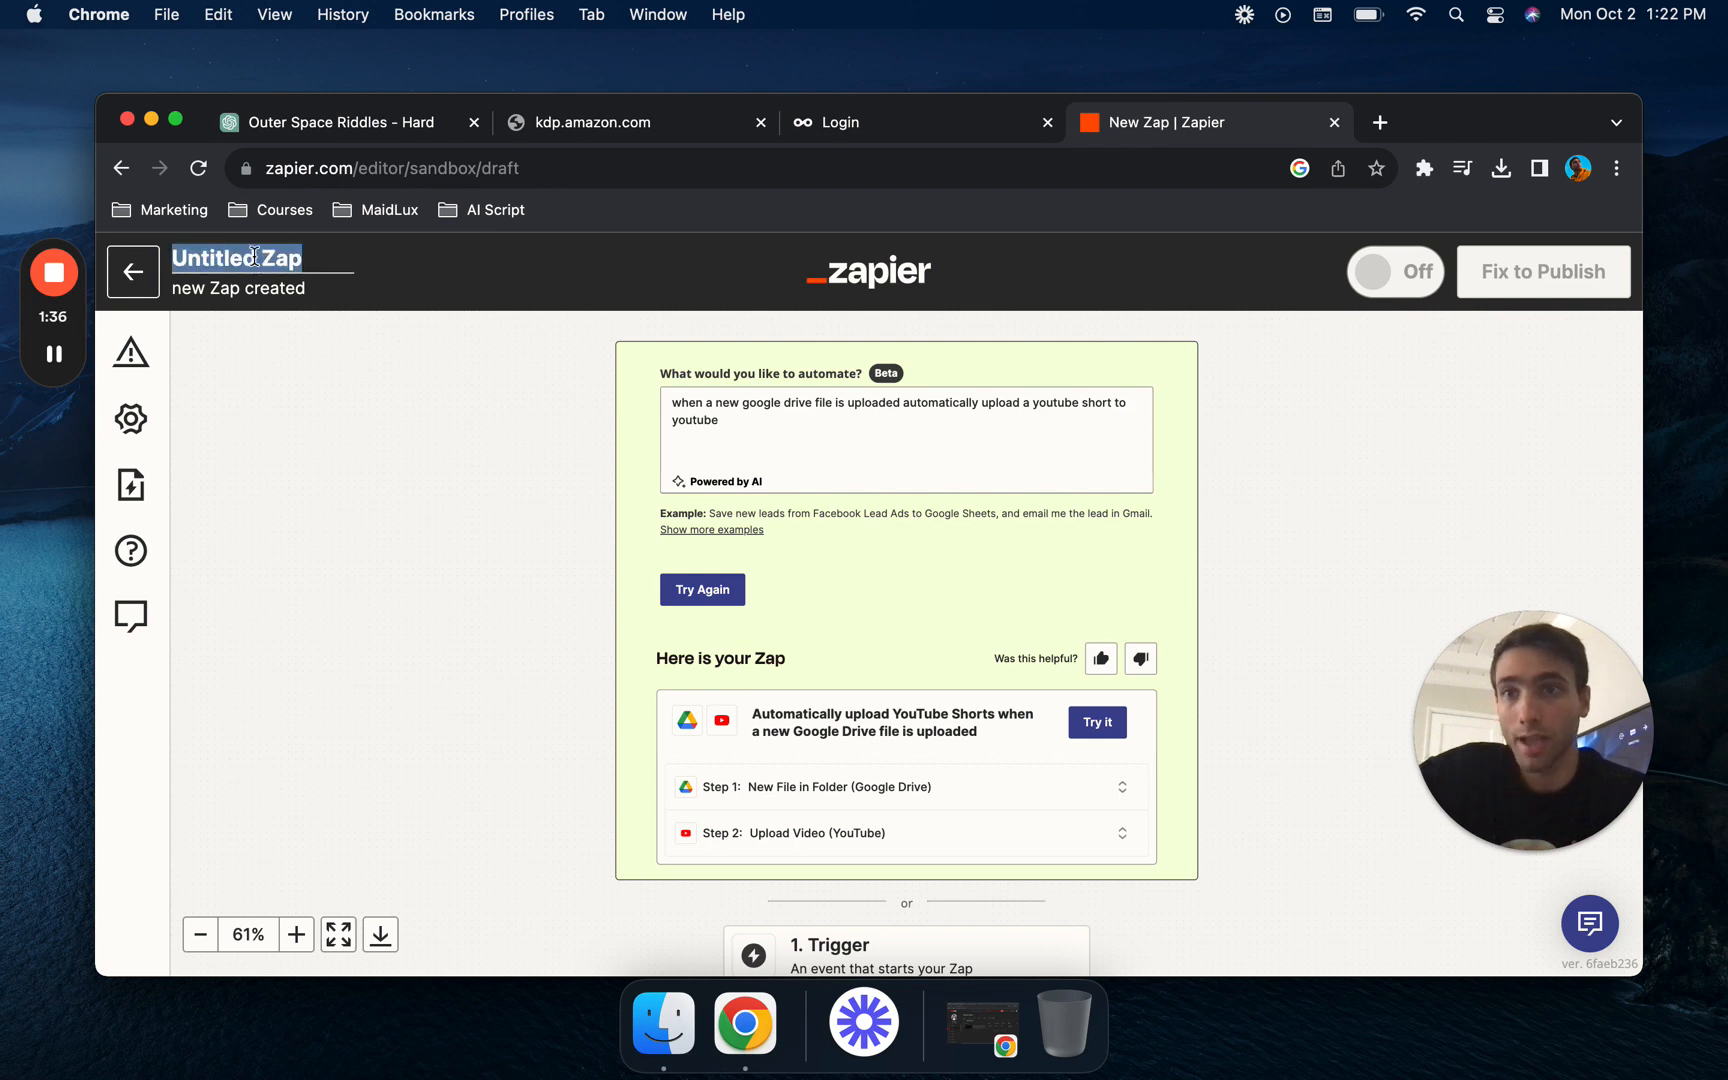
click(315, 304)
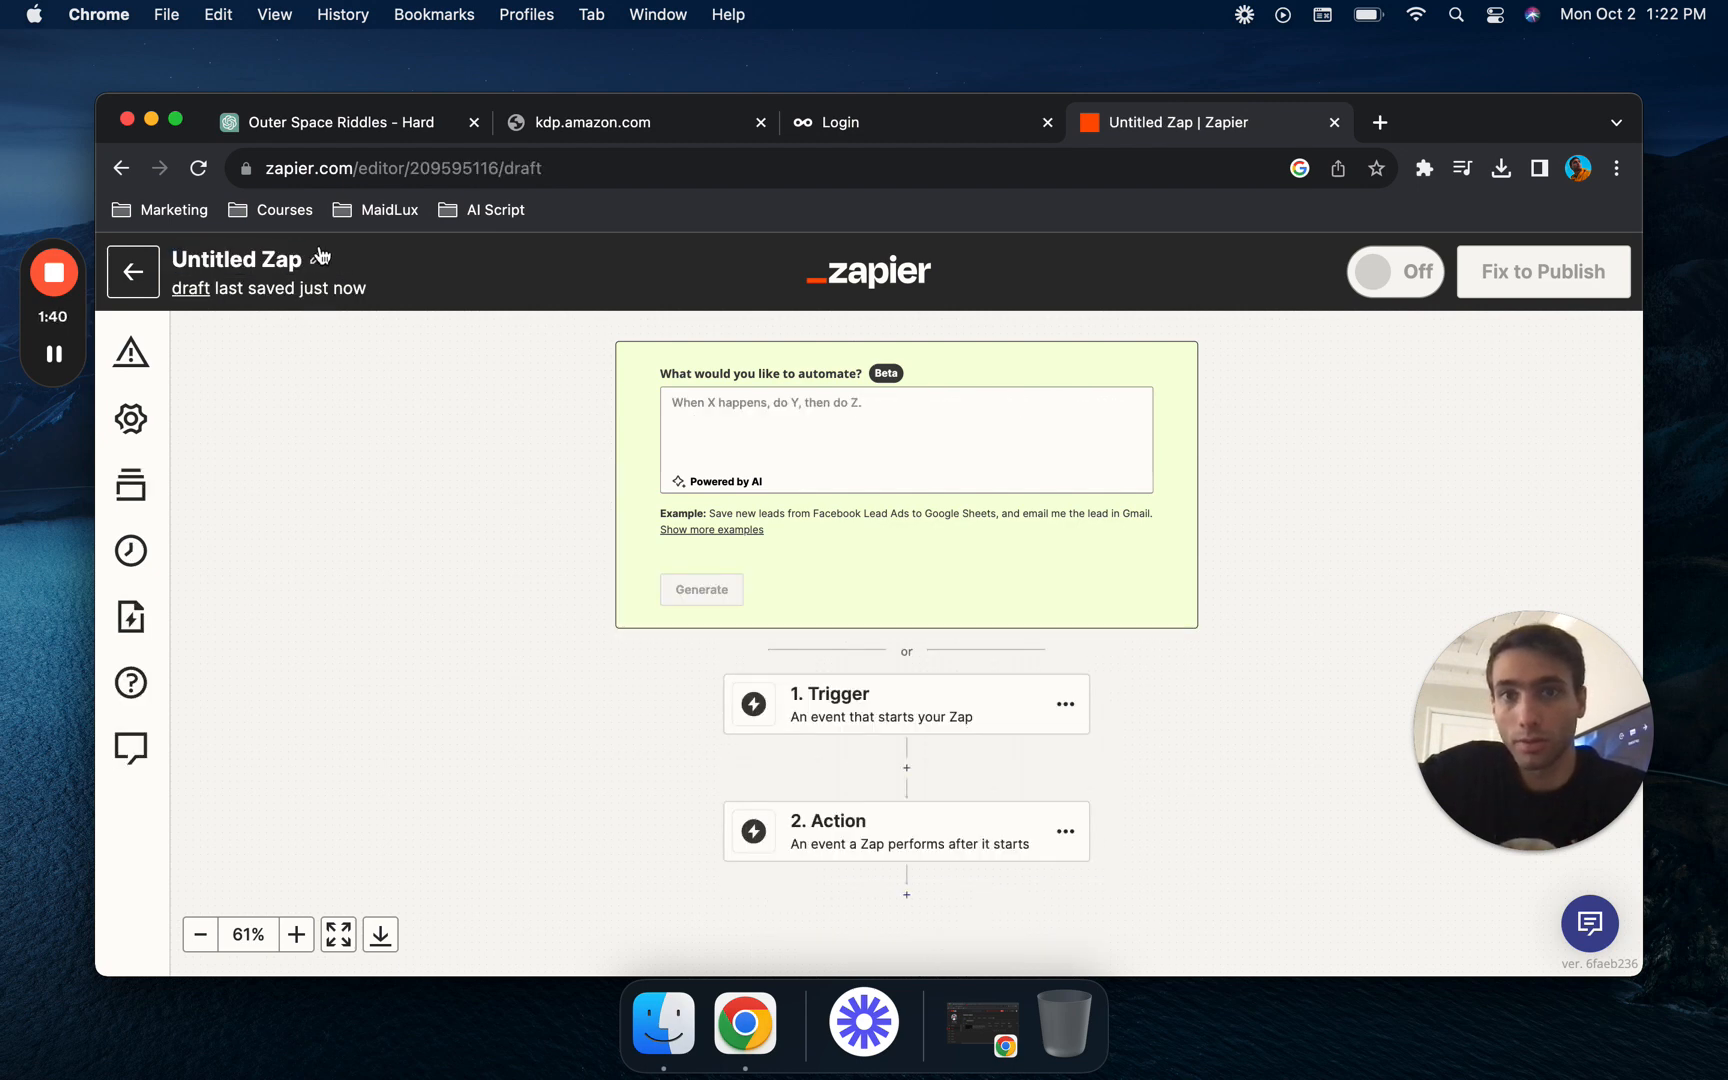
click(321, 263)
text(Youtub)
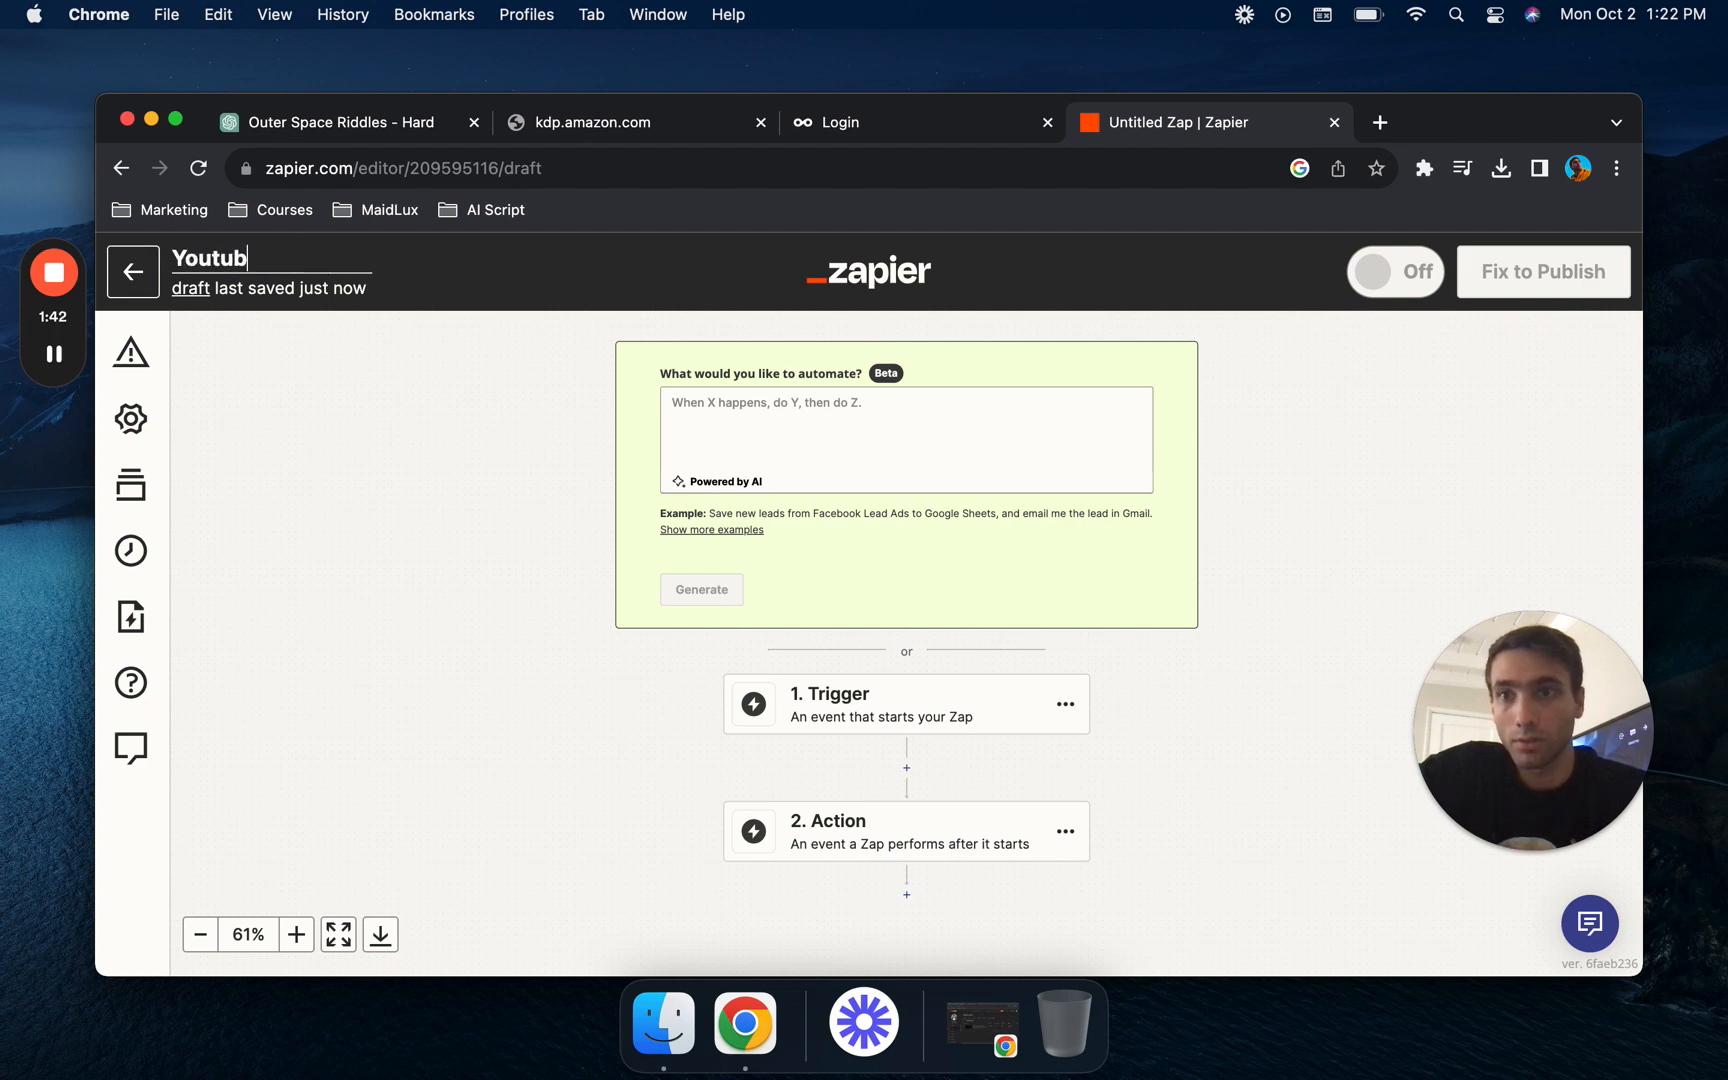
text(e Shorts Auto U)
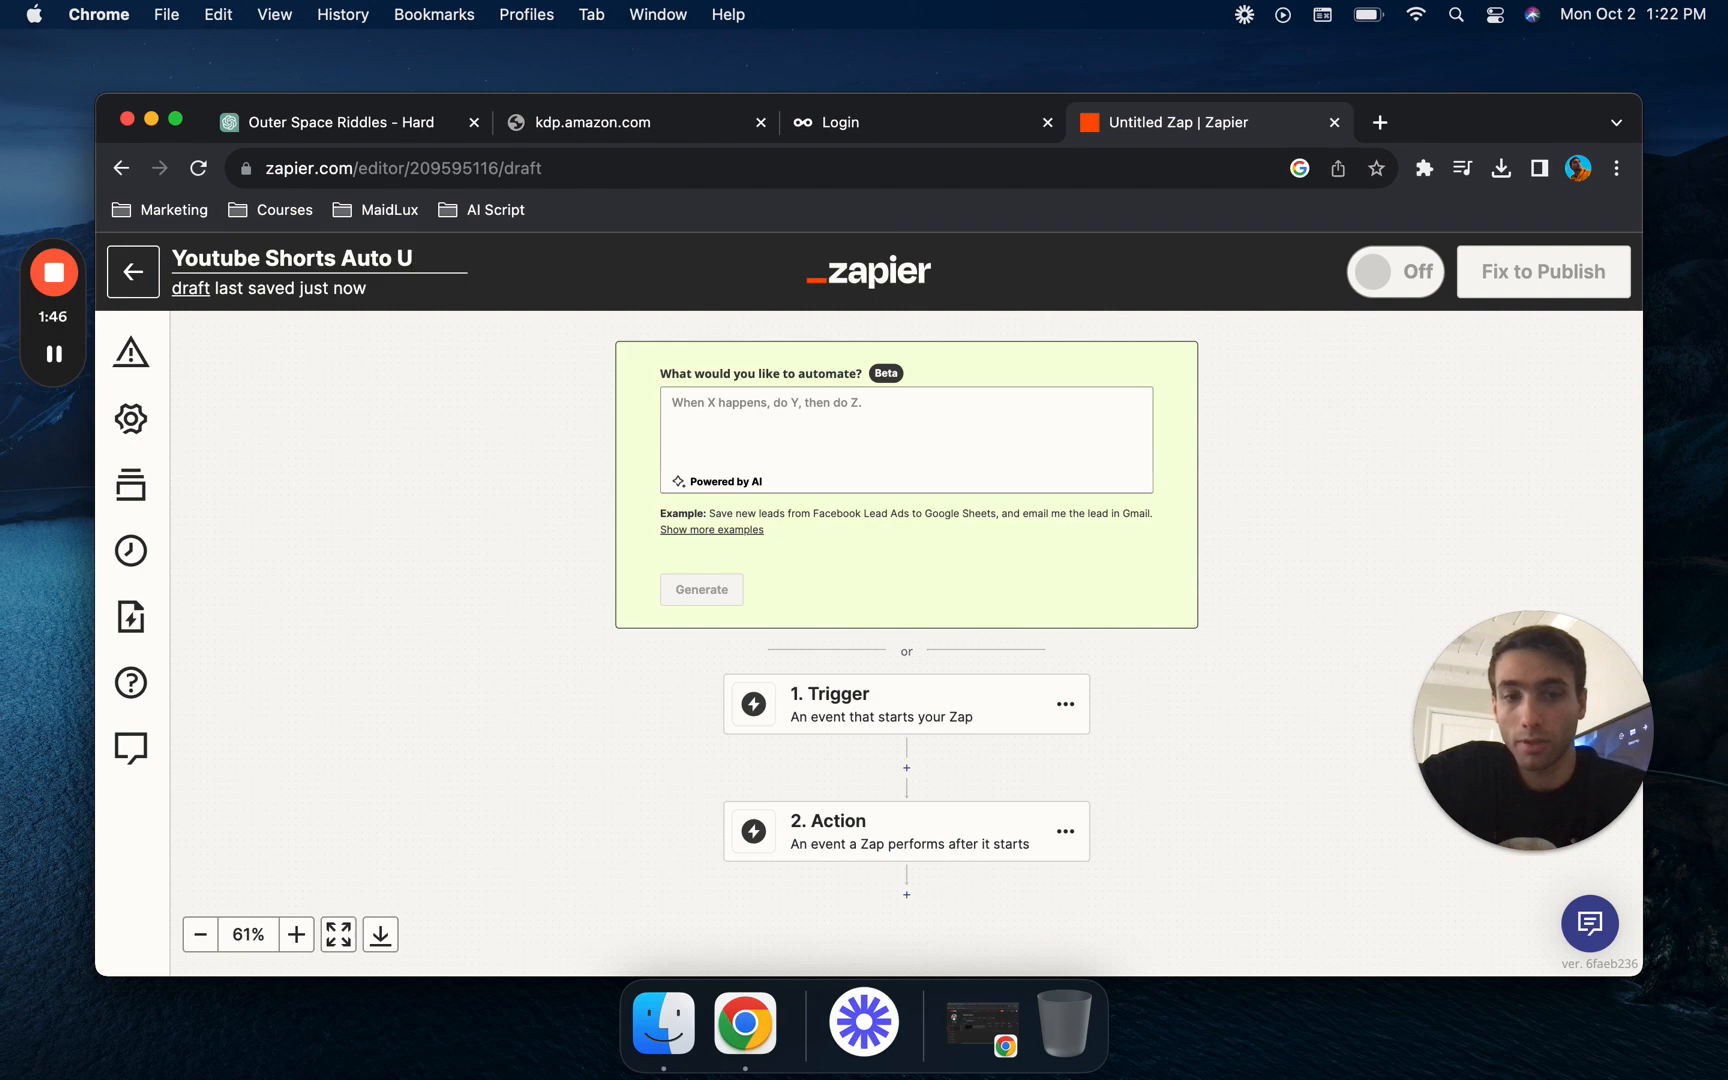
text(pload)
- Generate a Zap from the prompt "when a new google drive file is added automatically upload youtube short to youtube"
click(733, 410)
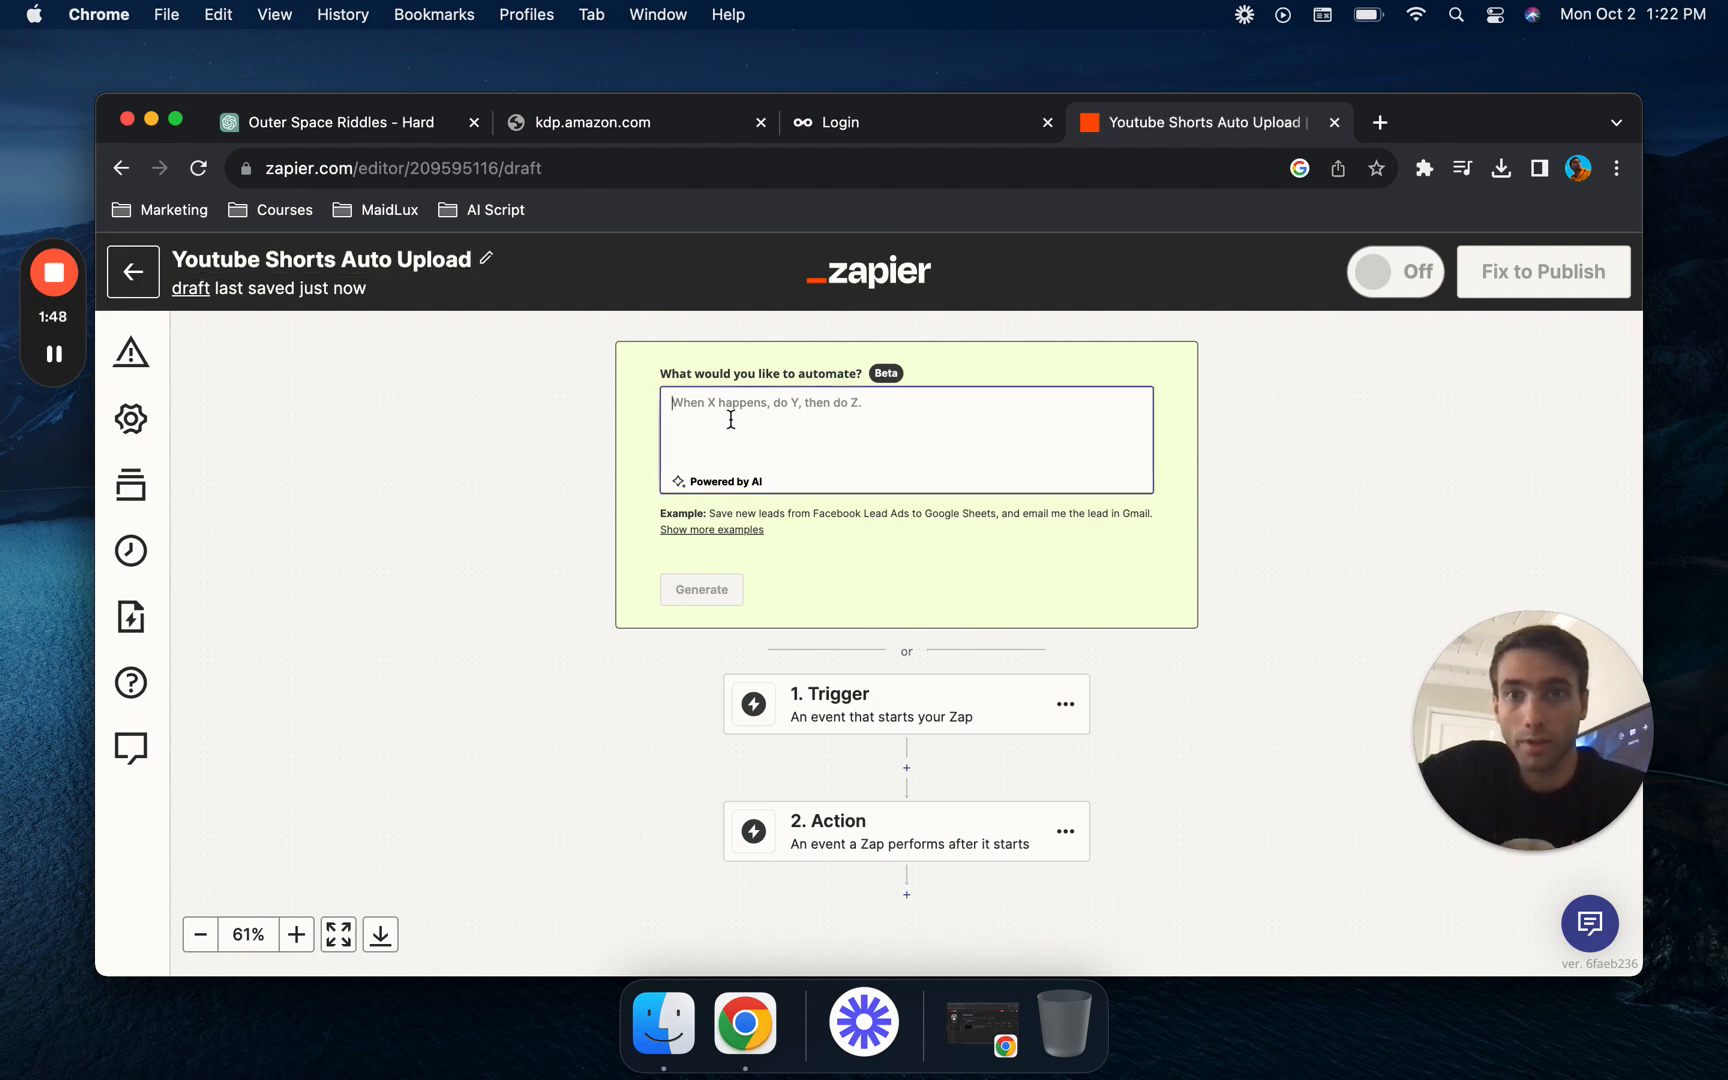
text(when a new)
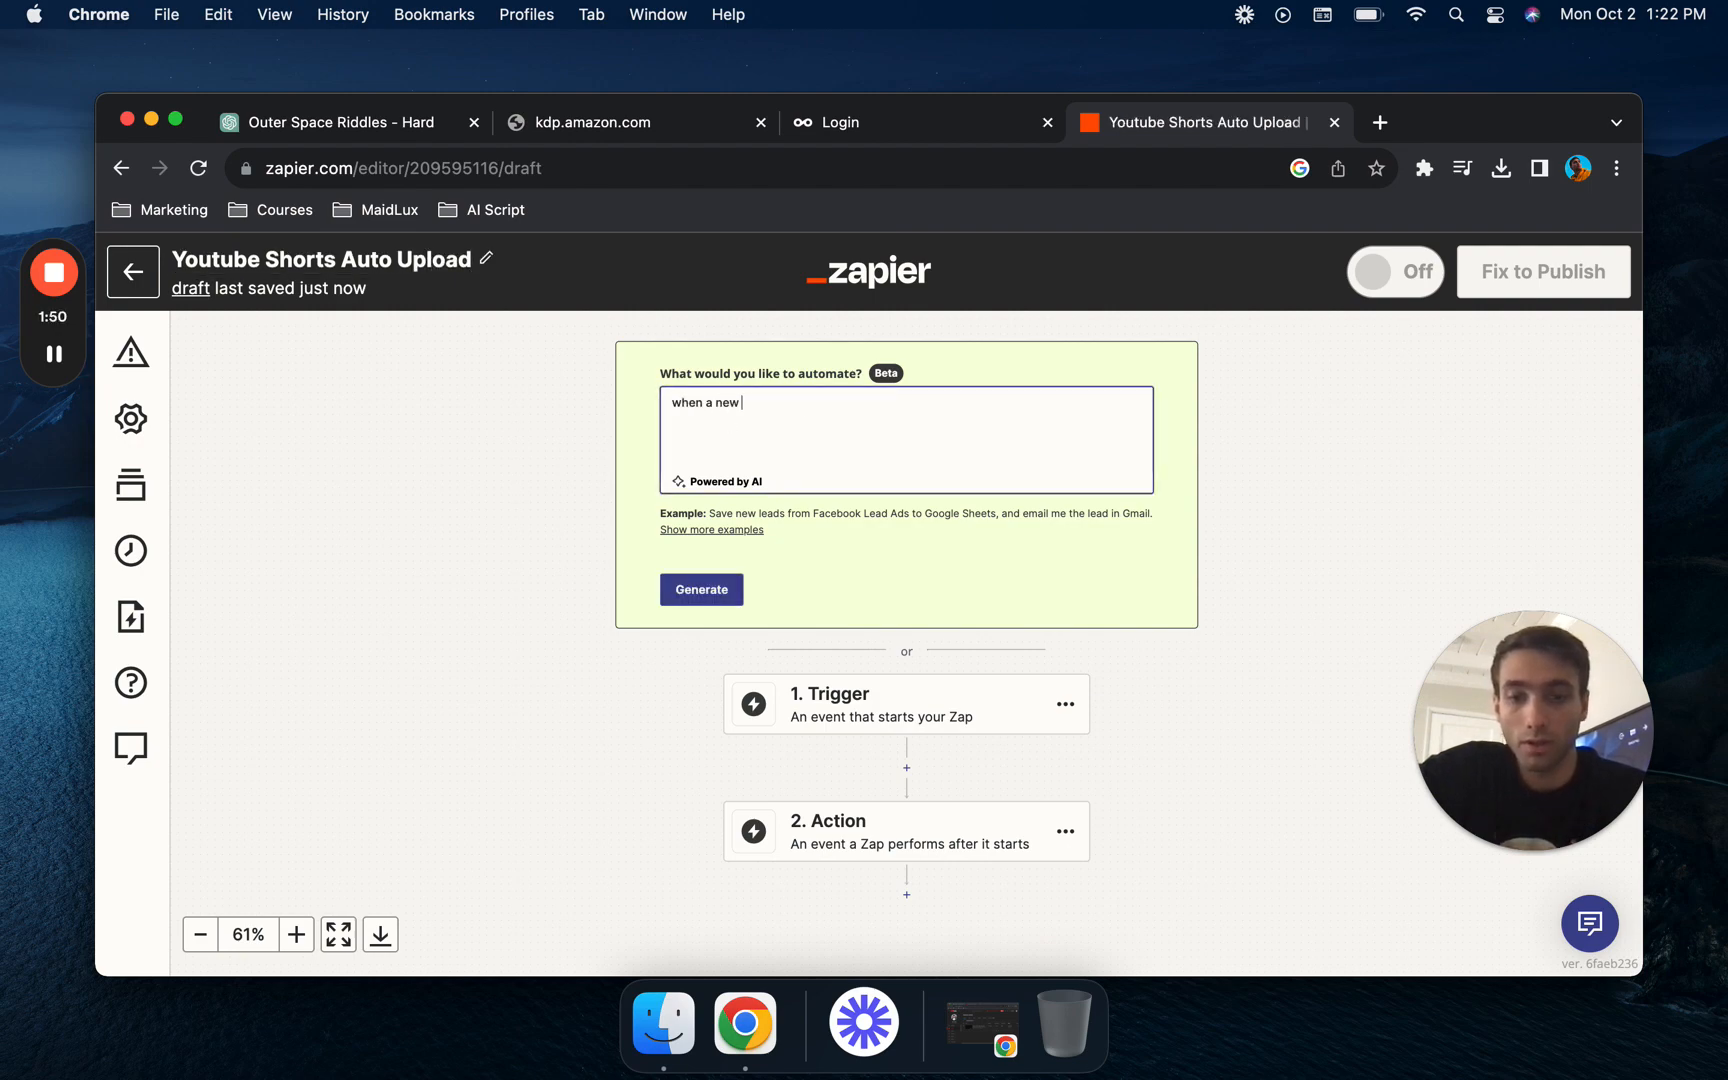
text( google drive file is added)
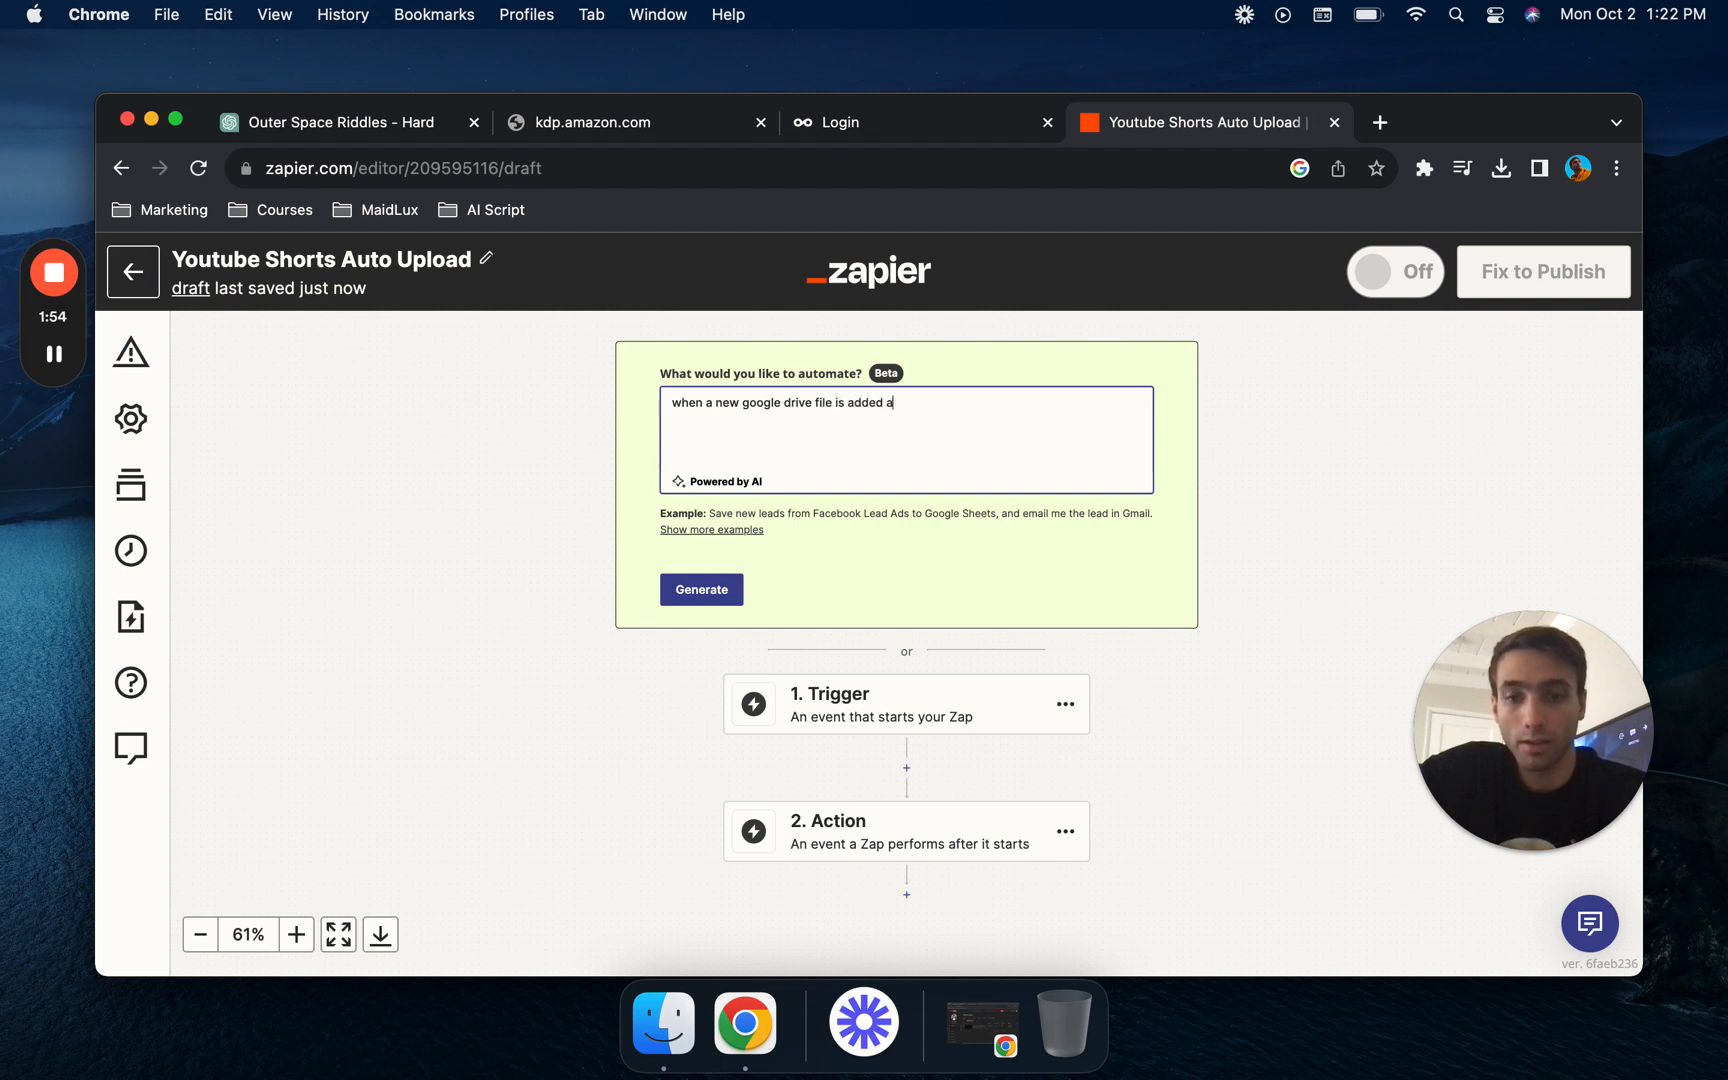
text(ally upload youtube short to)
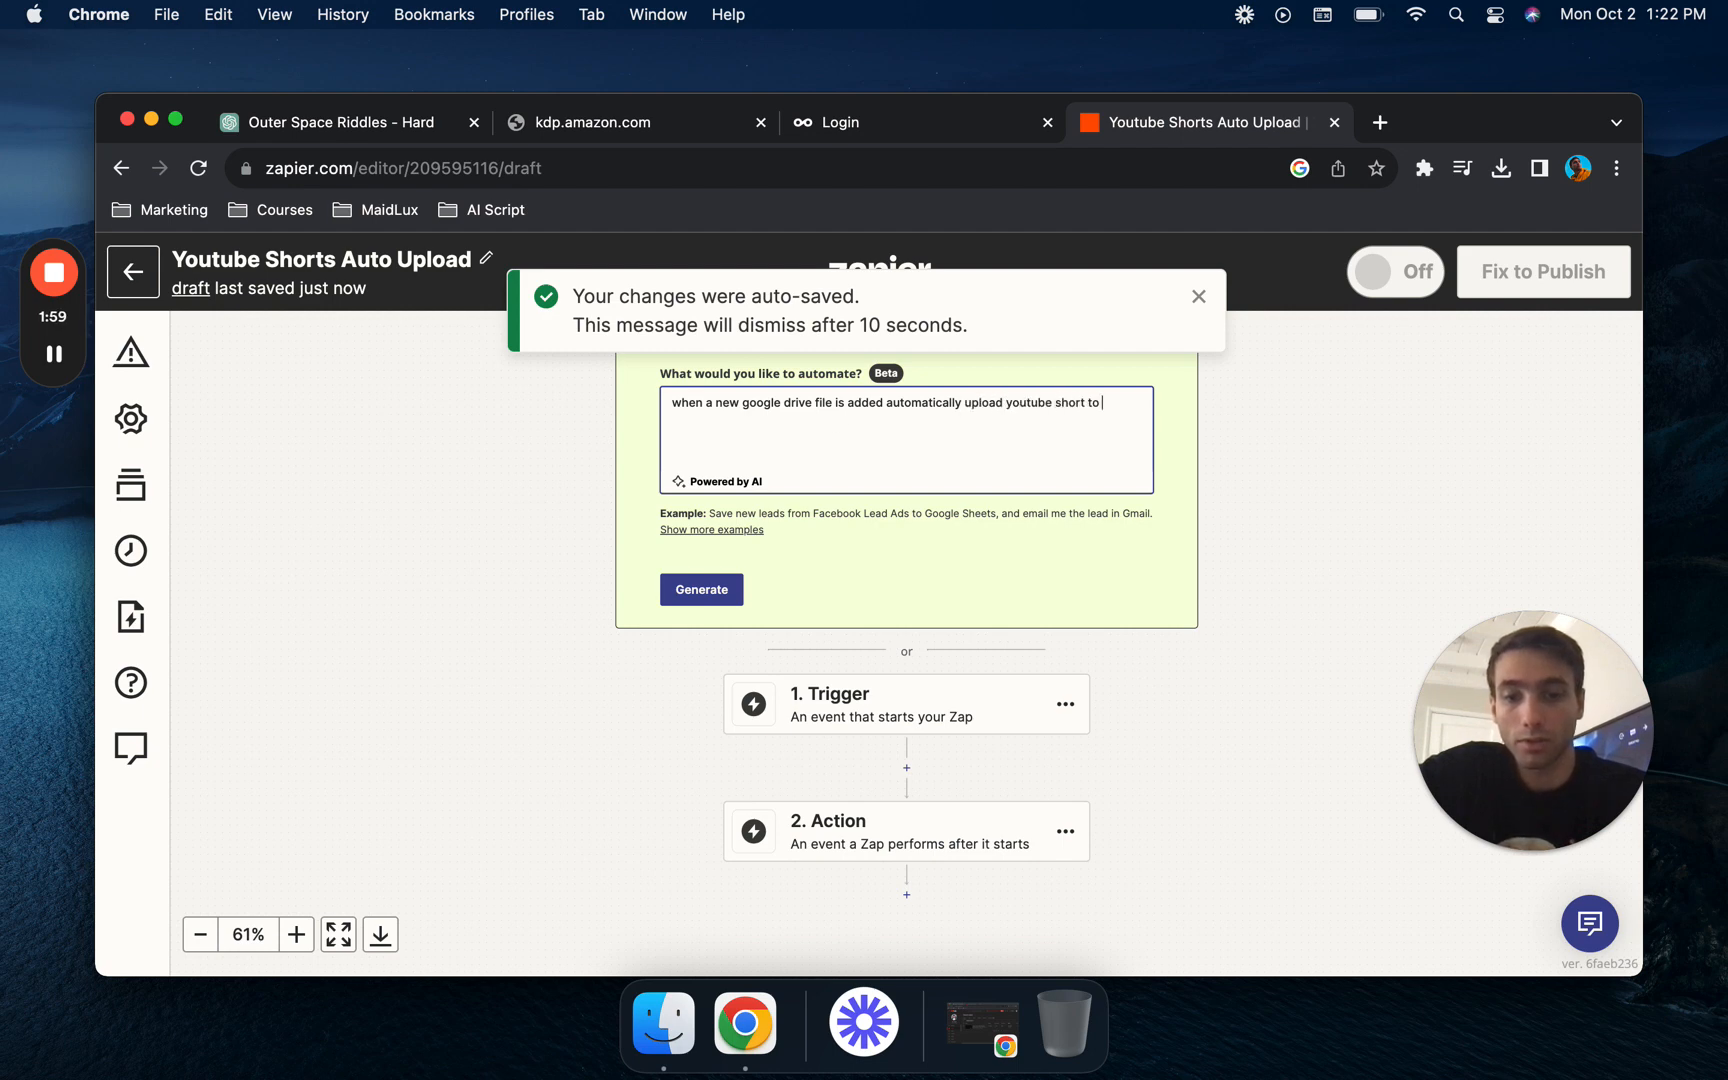
text(t)
text(utube)
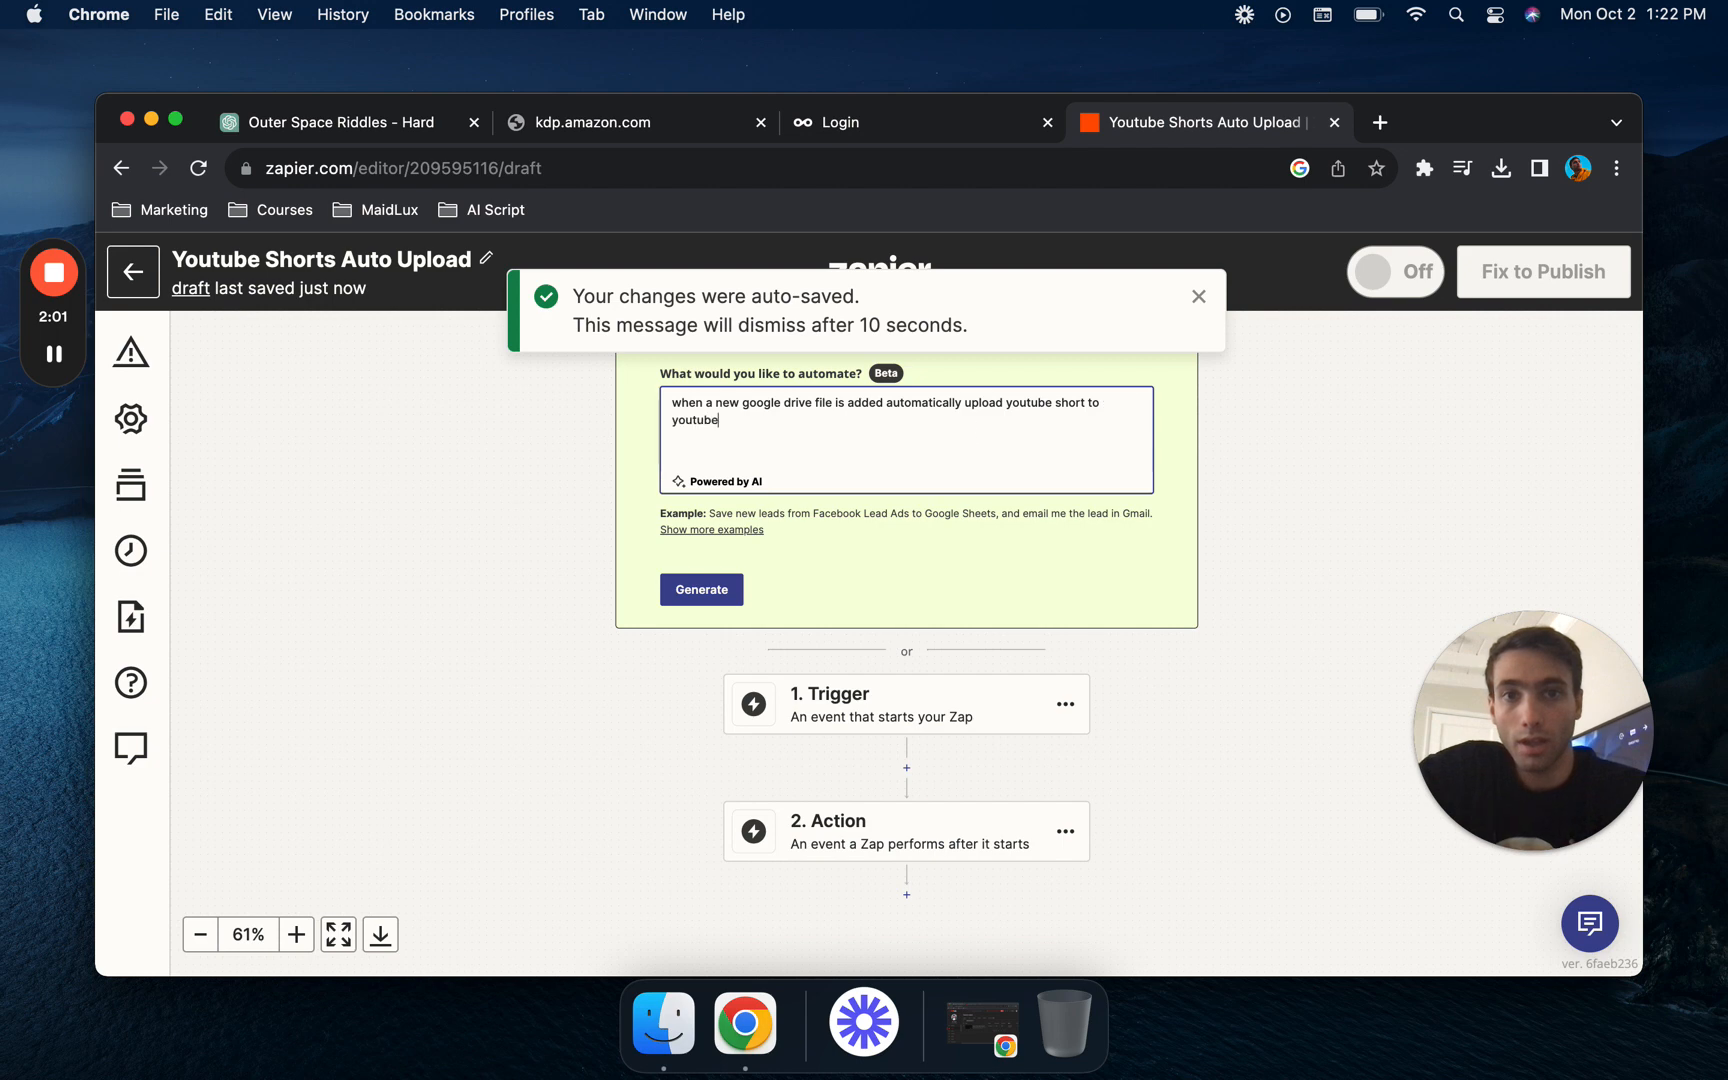
click(707, 592)
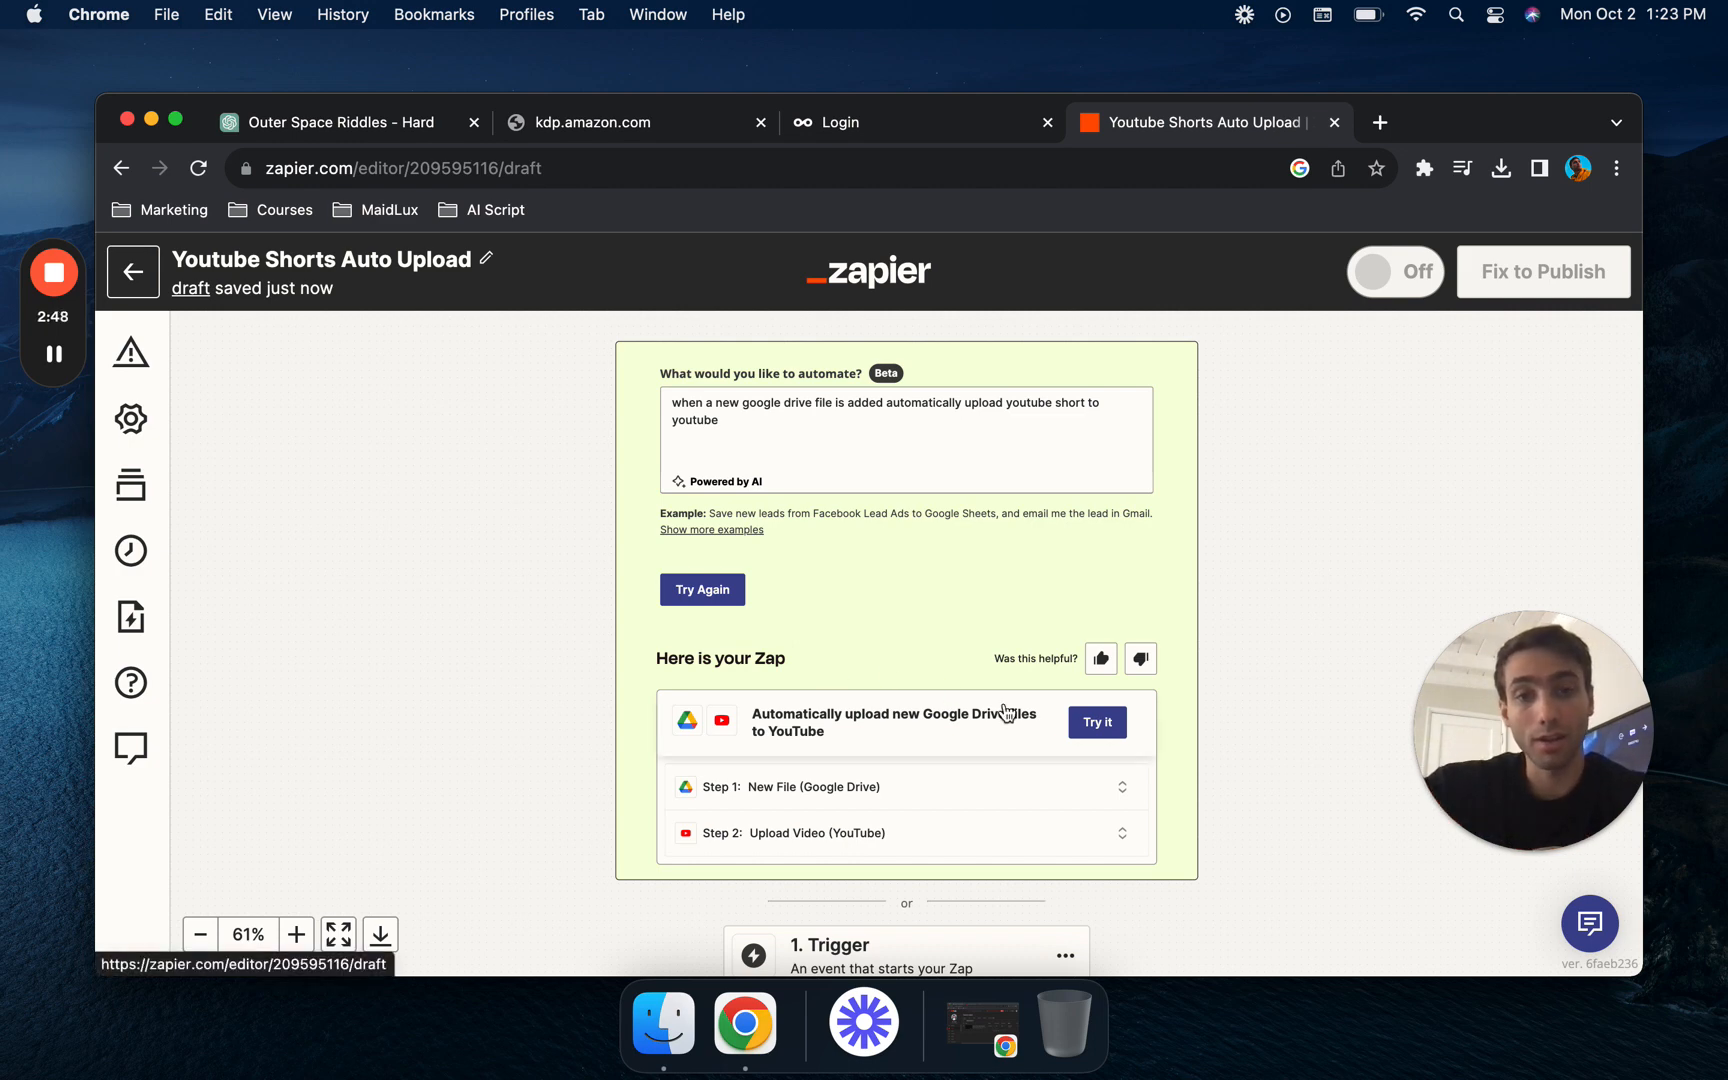
- Apply the suggested Zap that automatically uploads new Google Drive files to YouTube
scroll(1057, 675, down, 2)
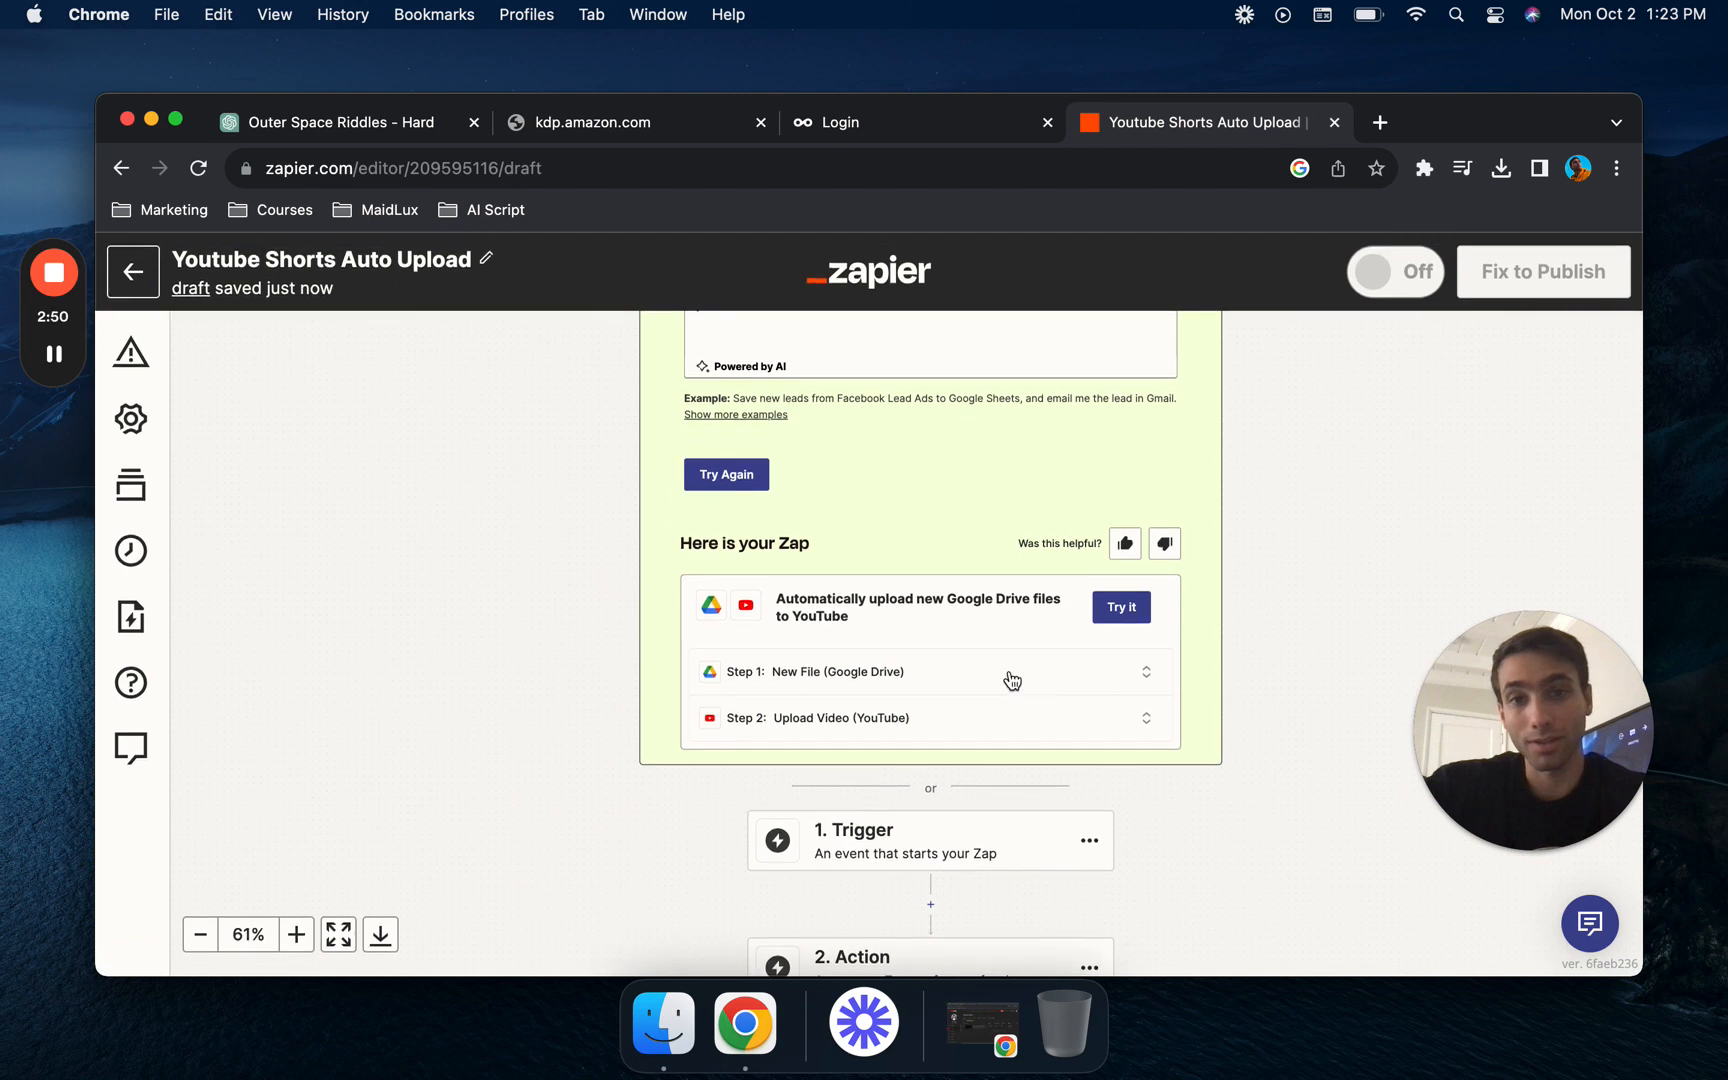
click(1128, 617)
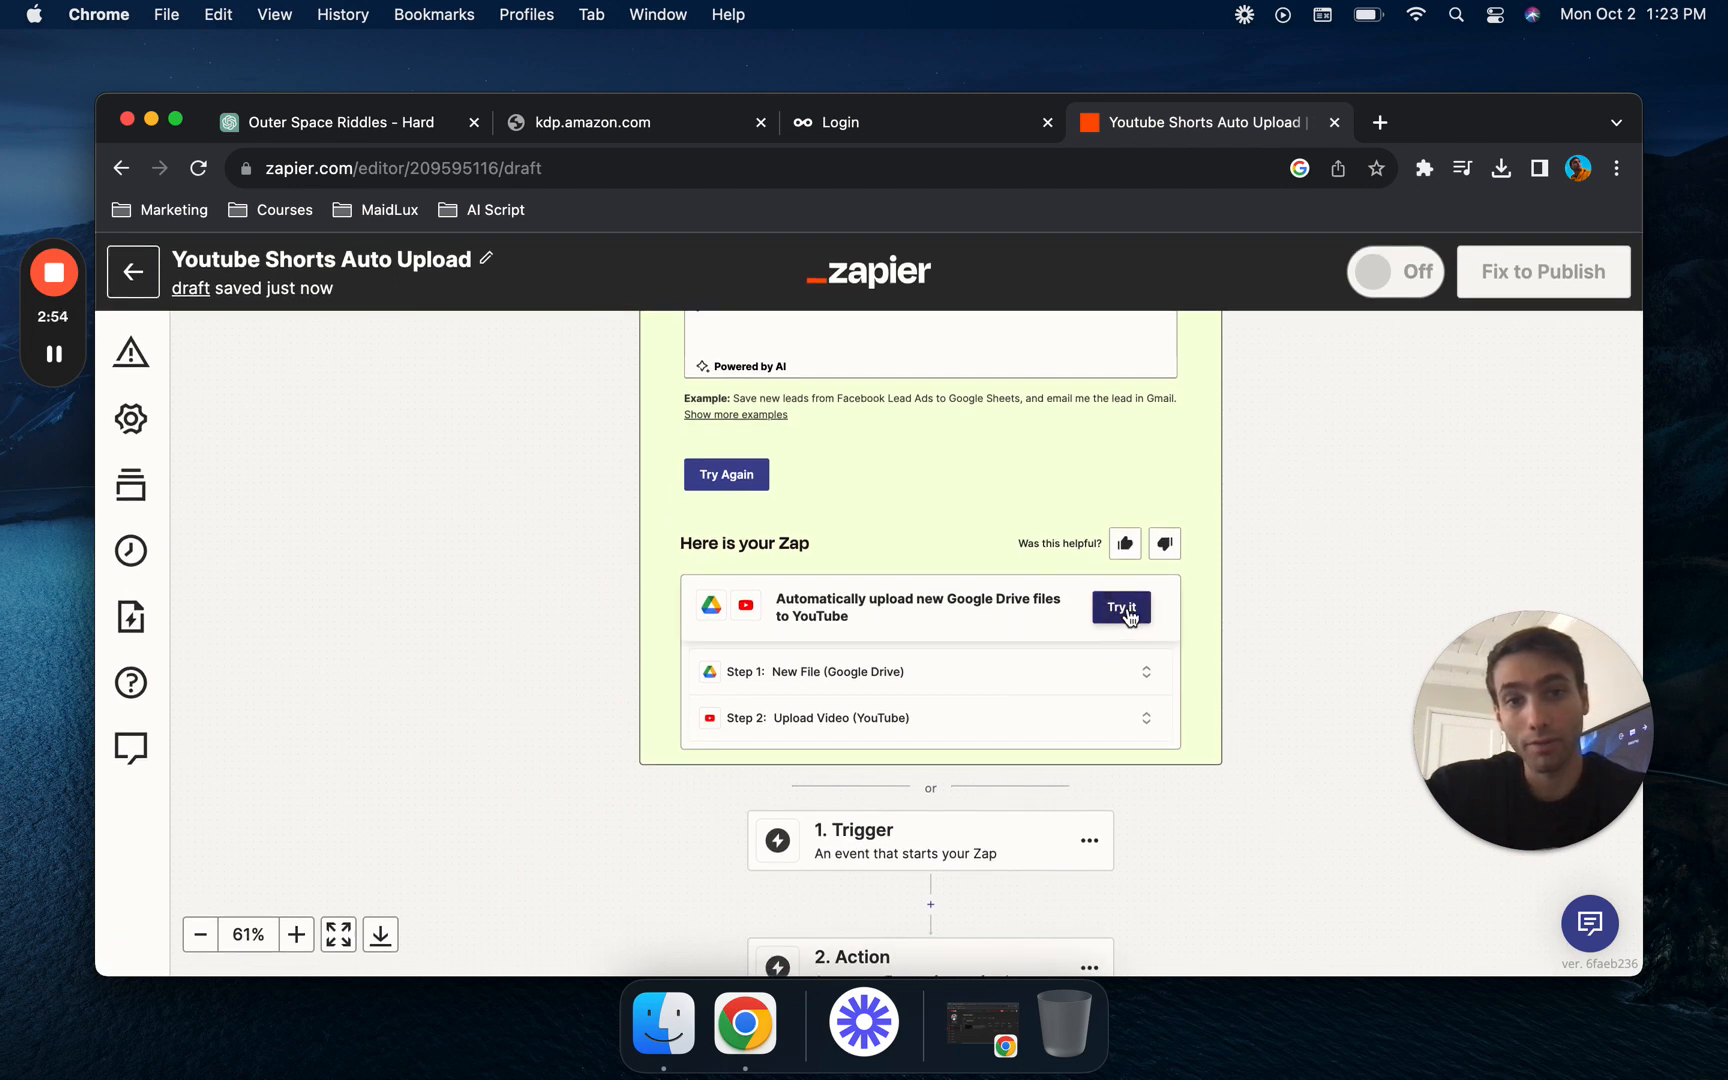
click(1124, 609)
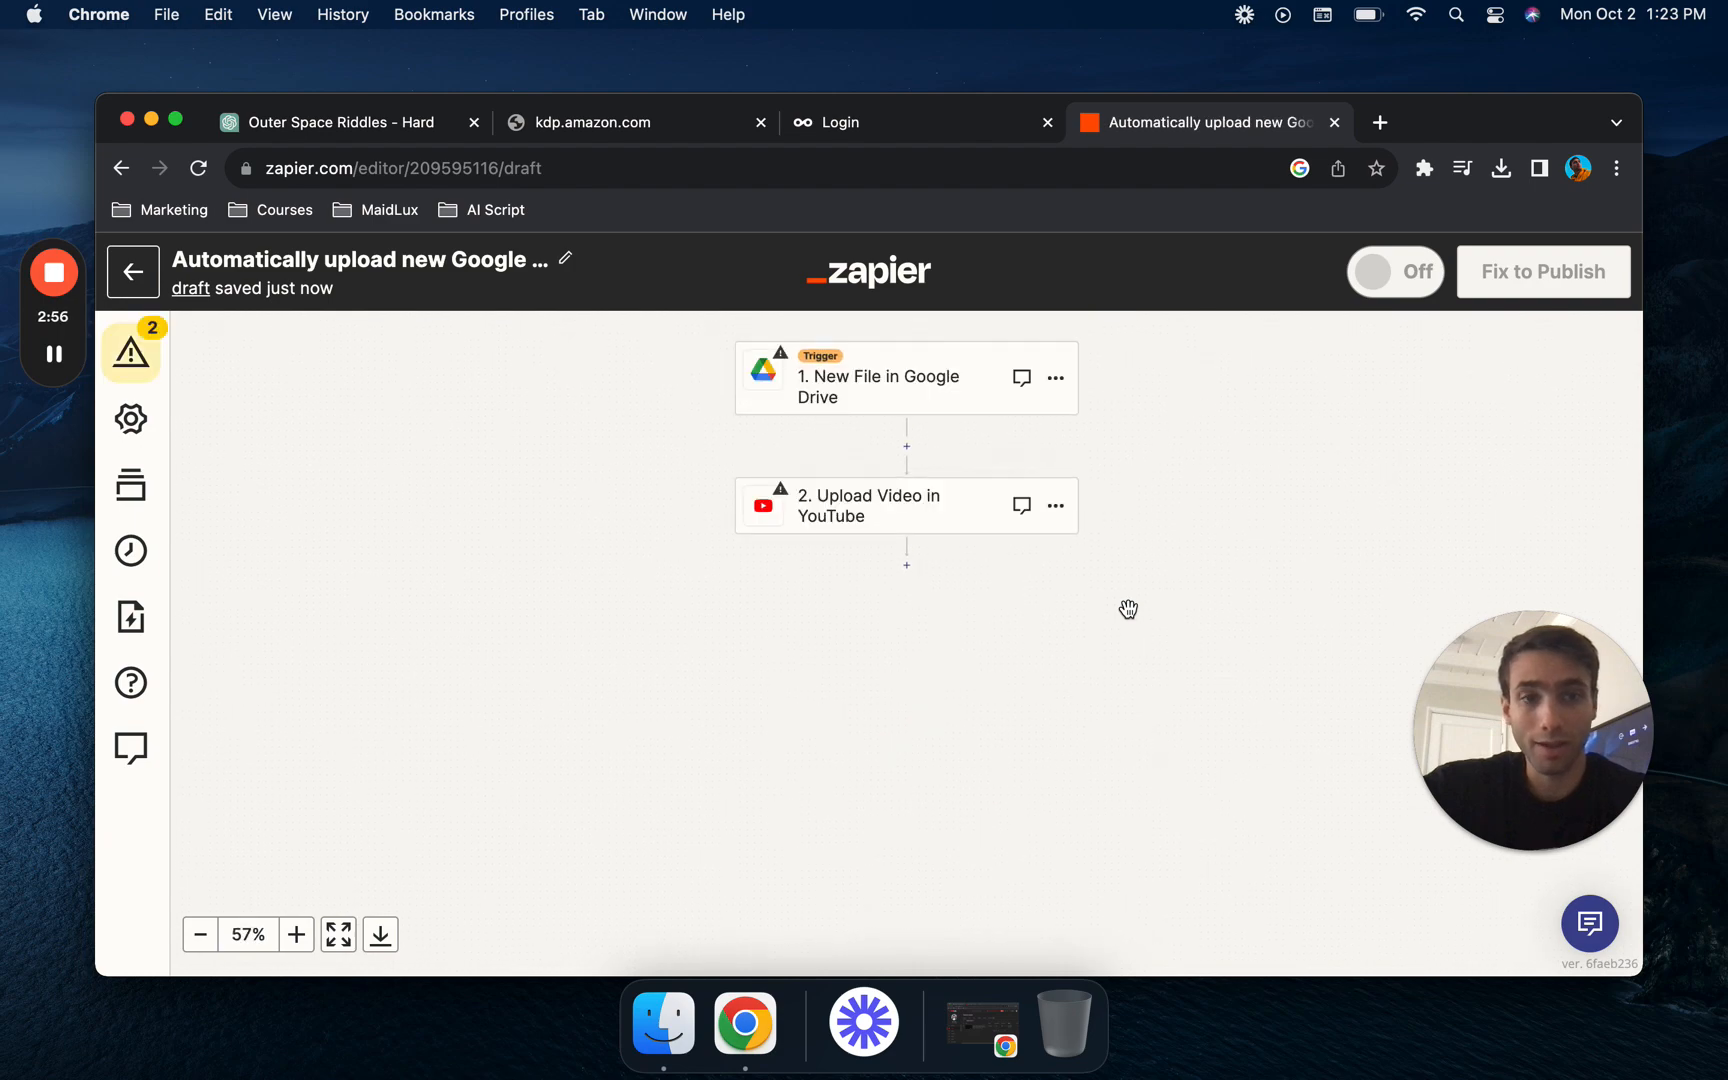
- Connect Google Drive to the New File trigger with the second listed Google account and allow Zapier access to its Drive files
click(912, 400)
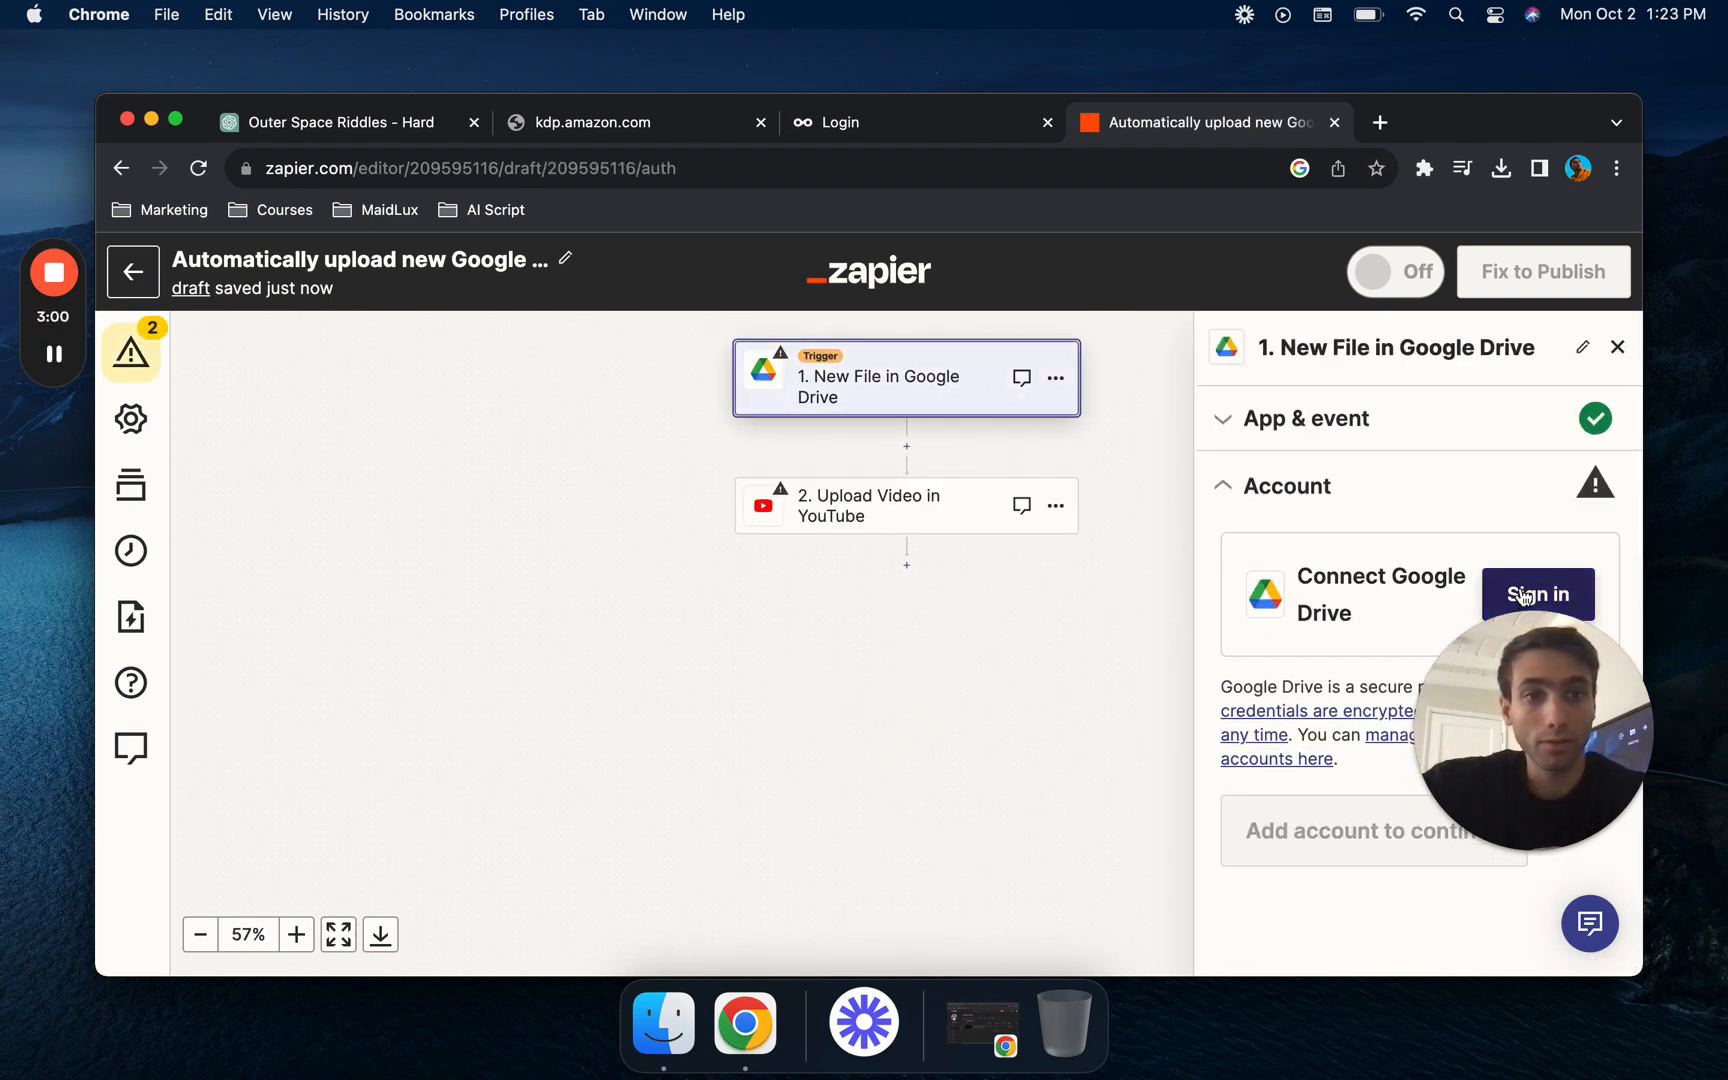
click(1524, 597)
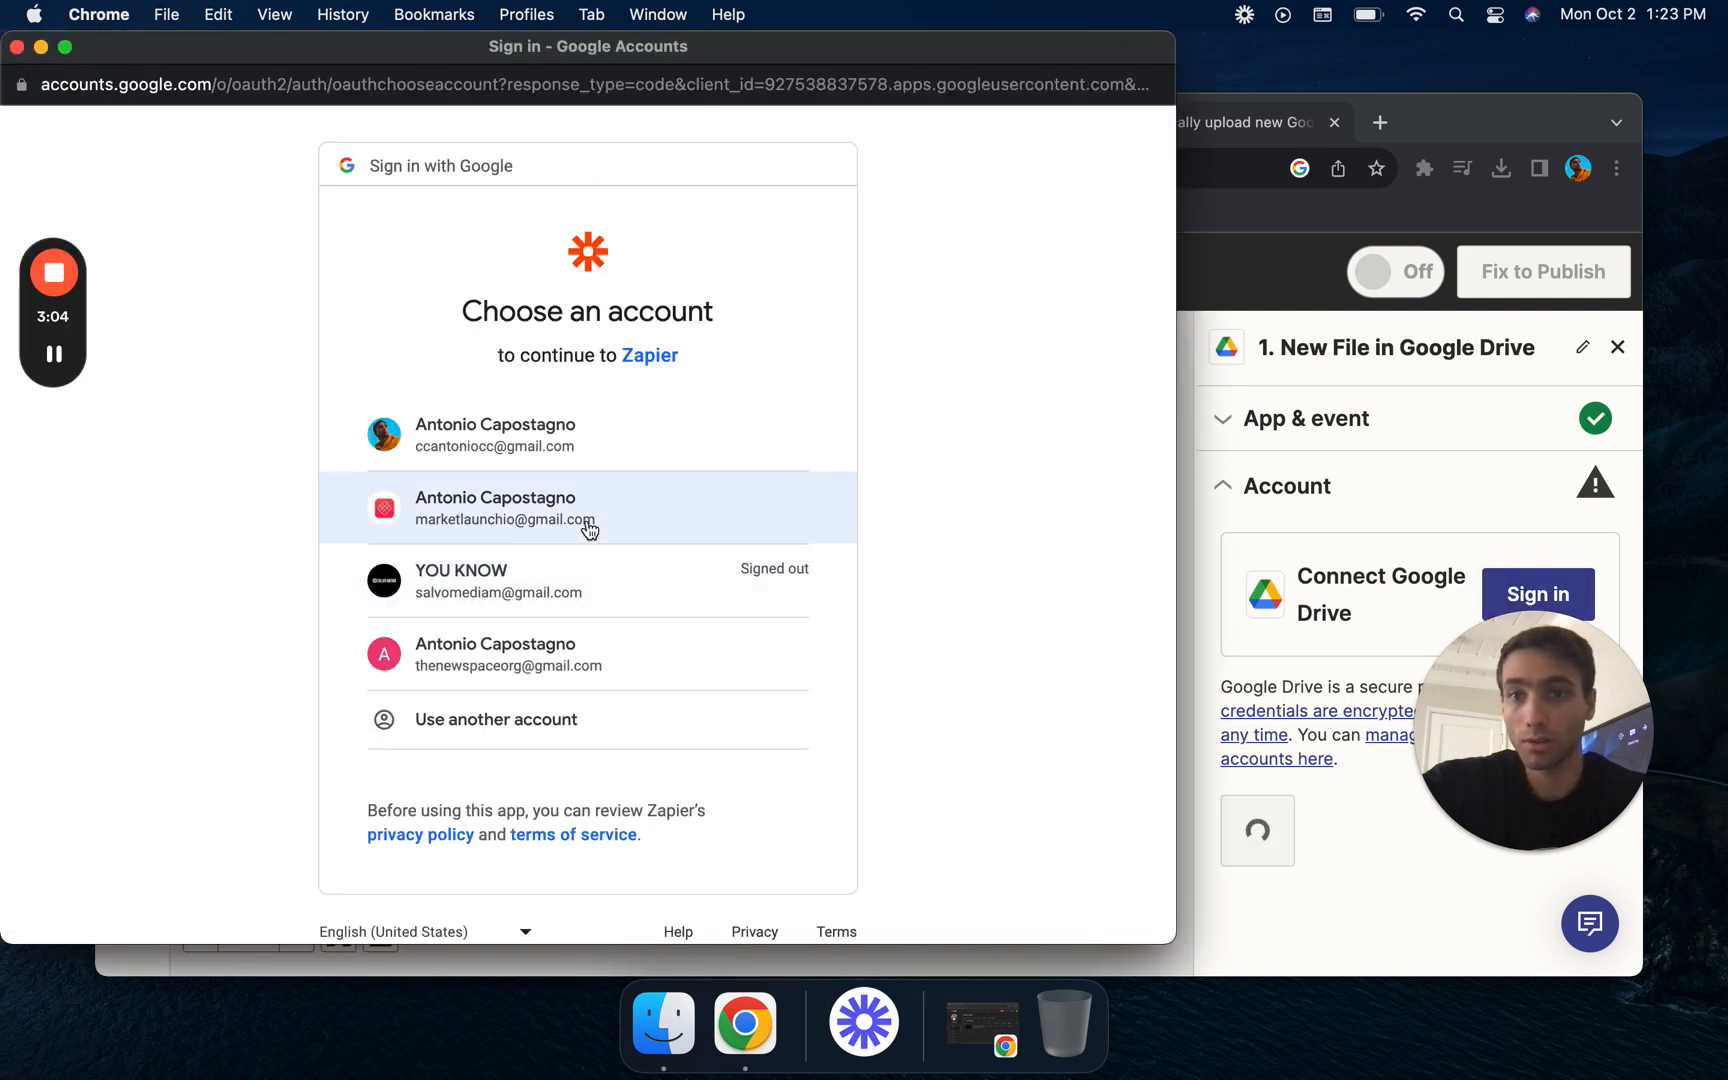
click(588, 524)
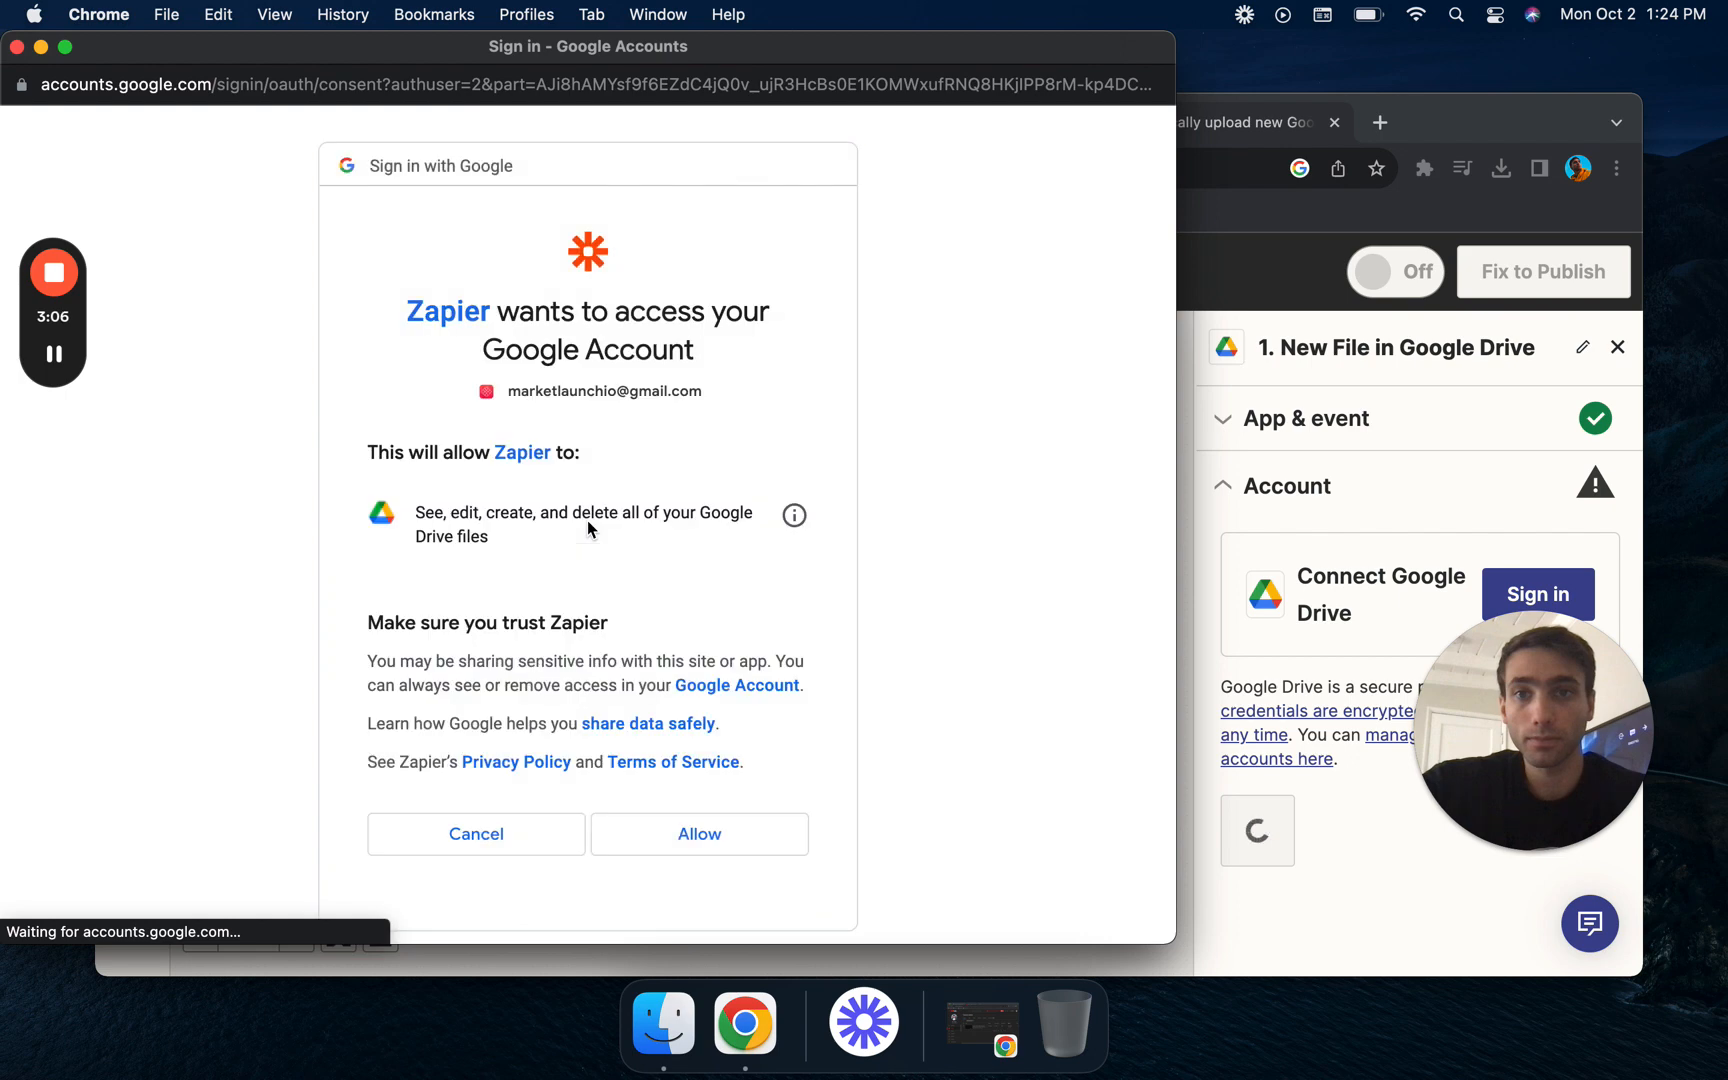
click(724, 833)
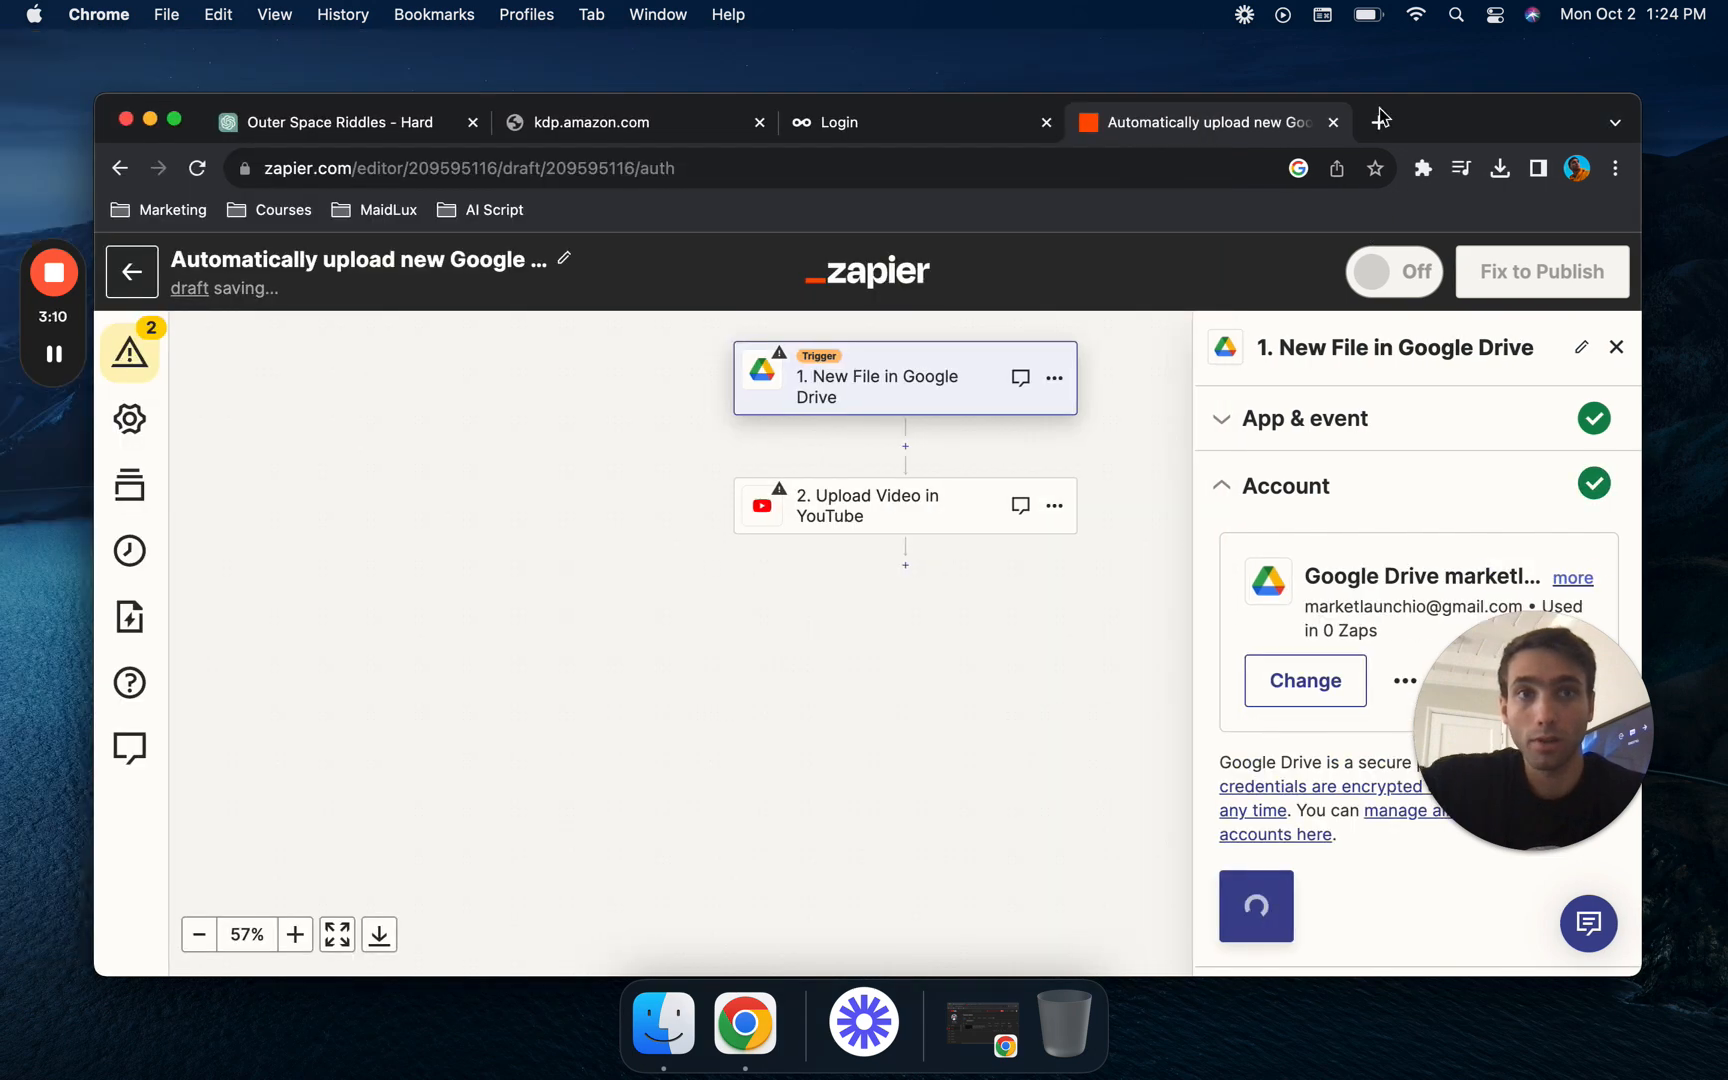
- Open Google Drive in a new browser tab under the same Google account that was connected to the trigger
click(1381, 120)
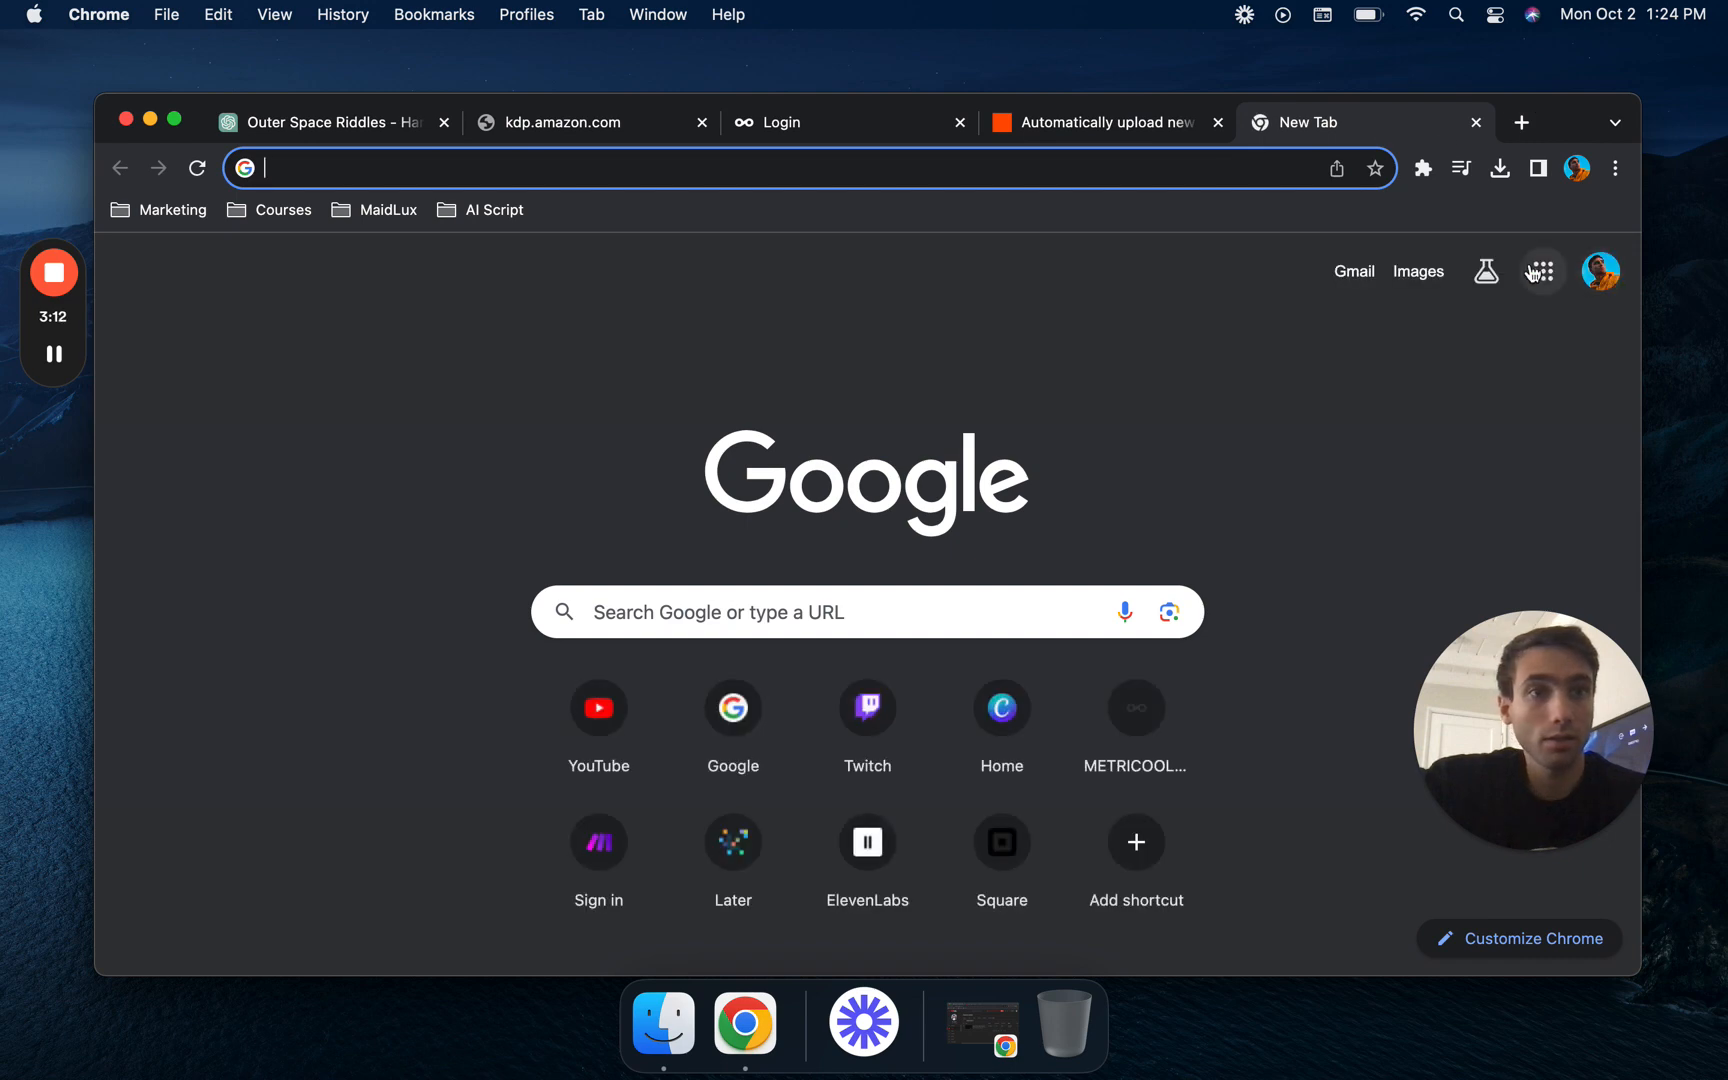
click(1600, 271)
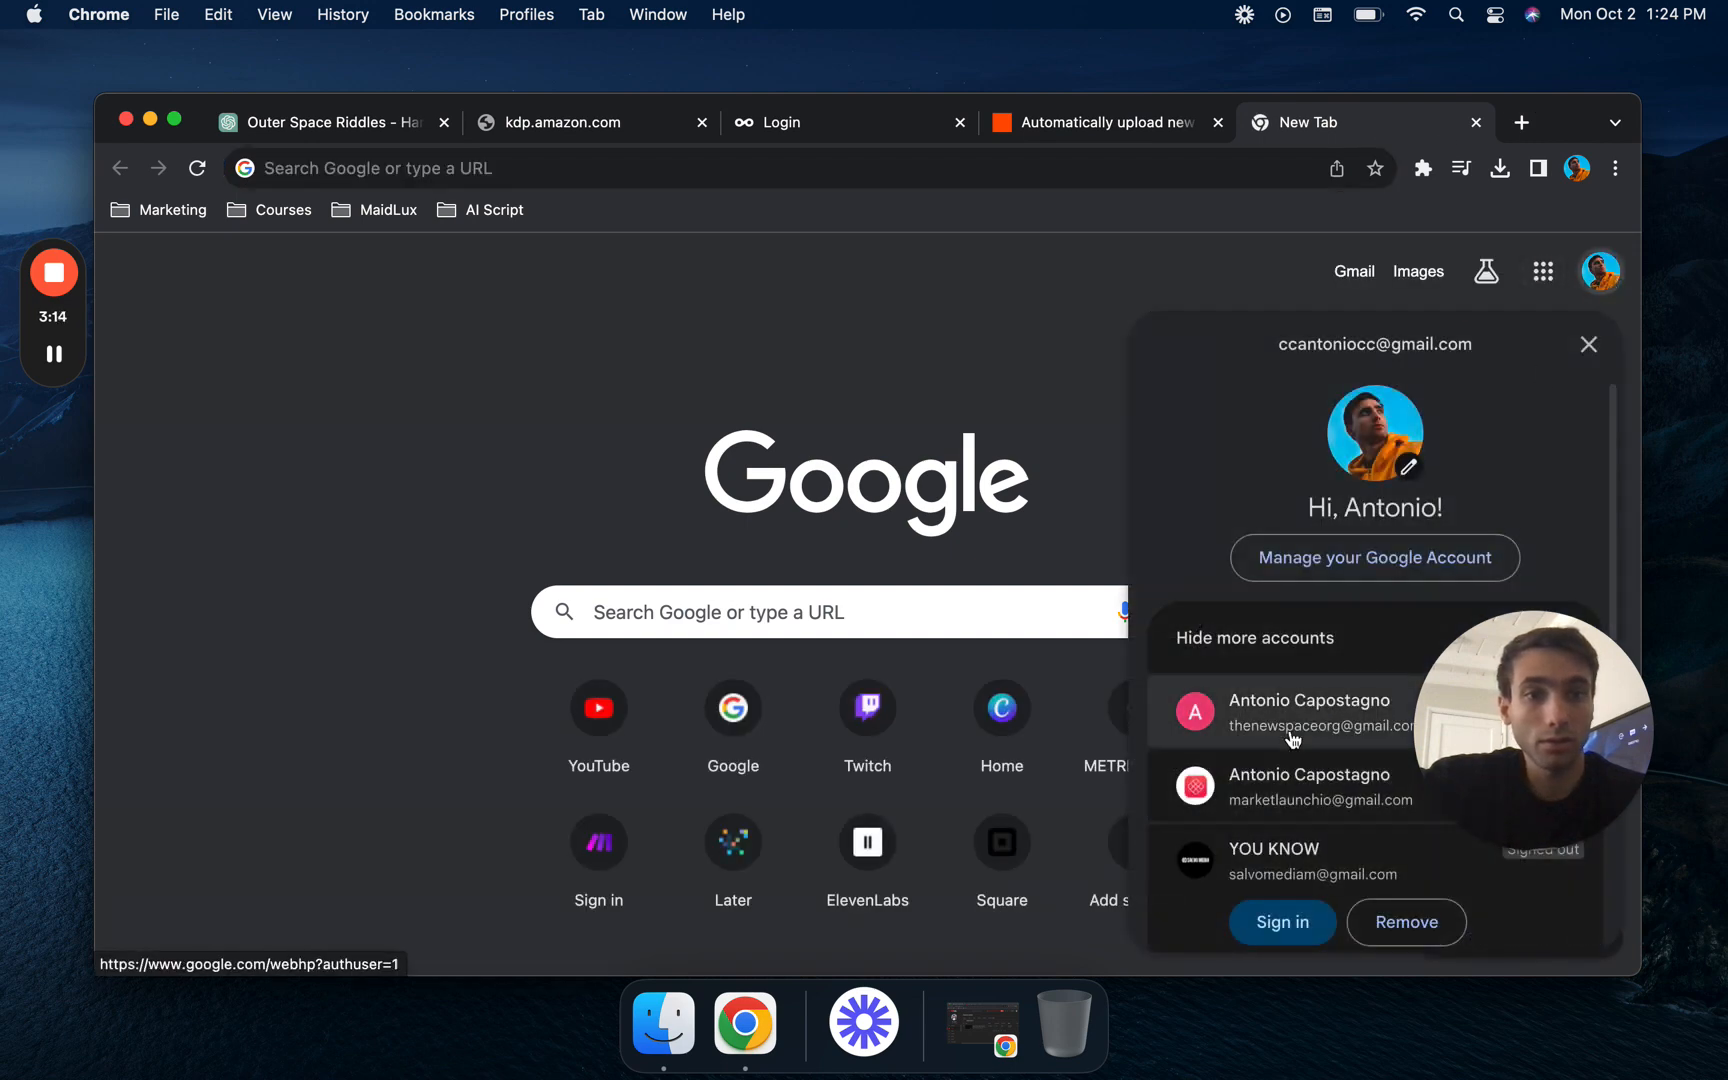
click(1312, 760)
click(1545, 280)
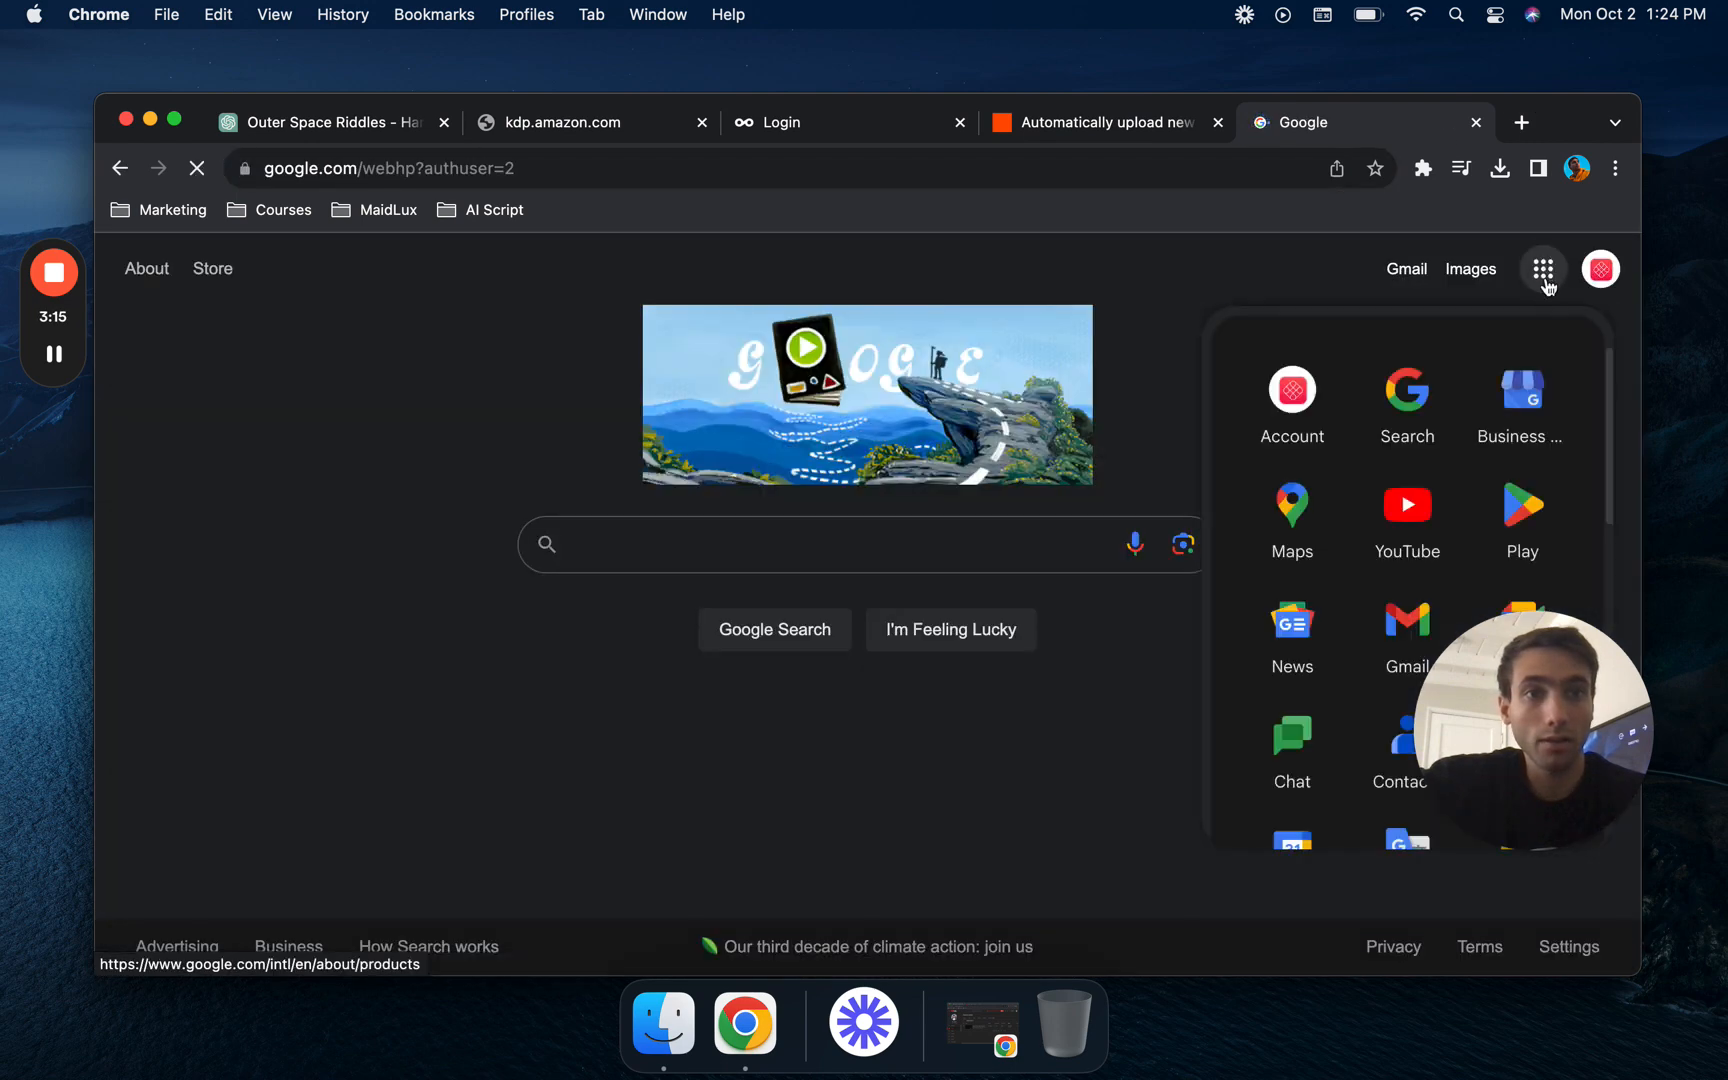
drag(1427, 706, 1282, 733)
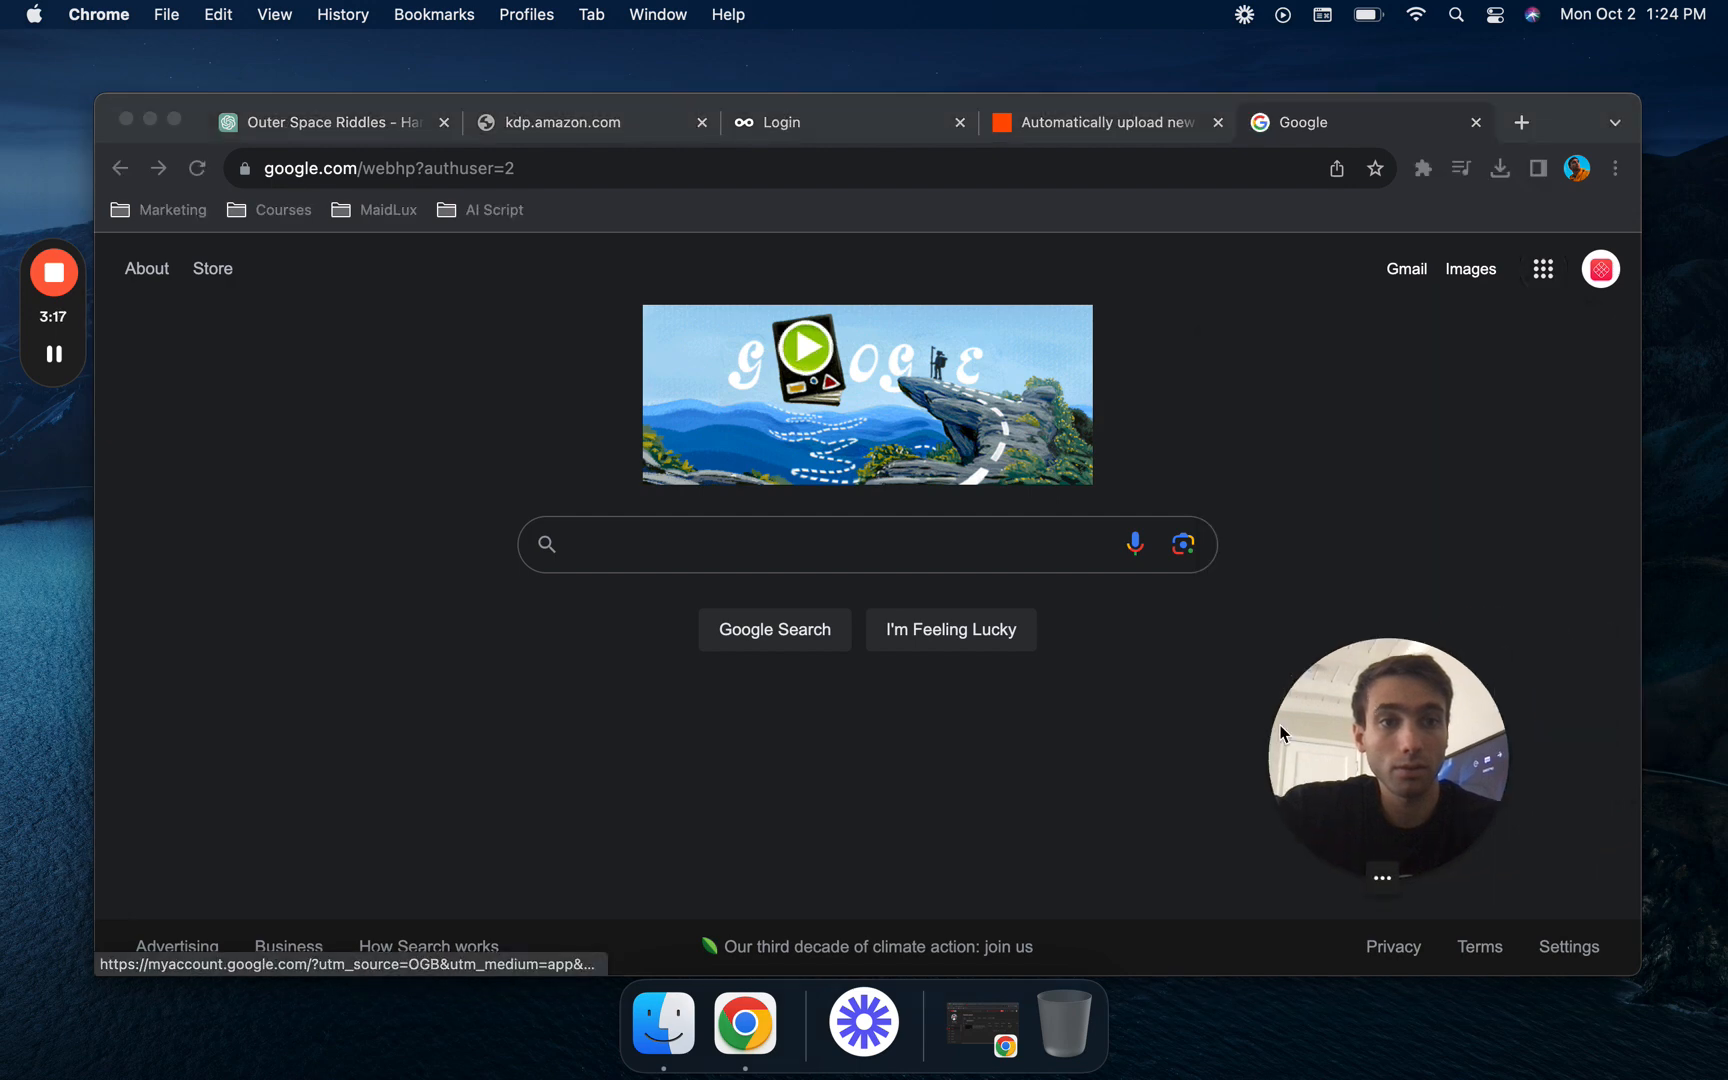
click(1540, 265)
click(1543, 270)
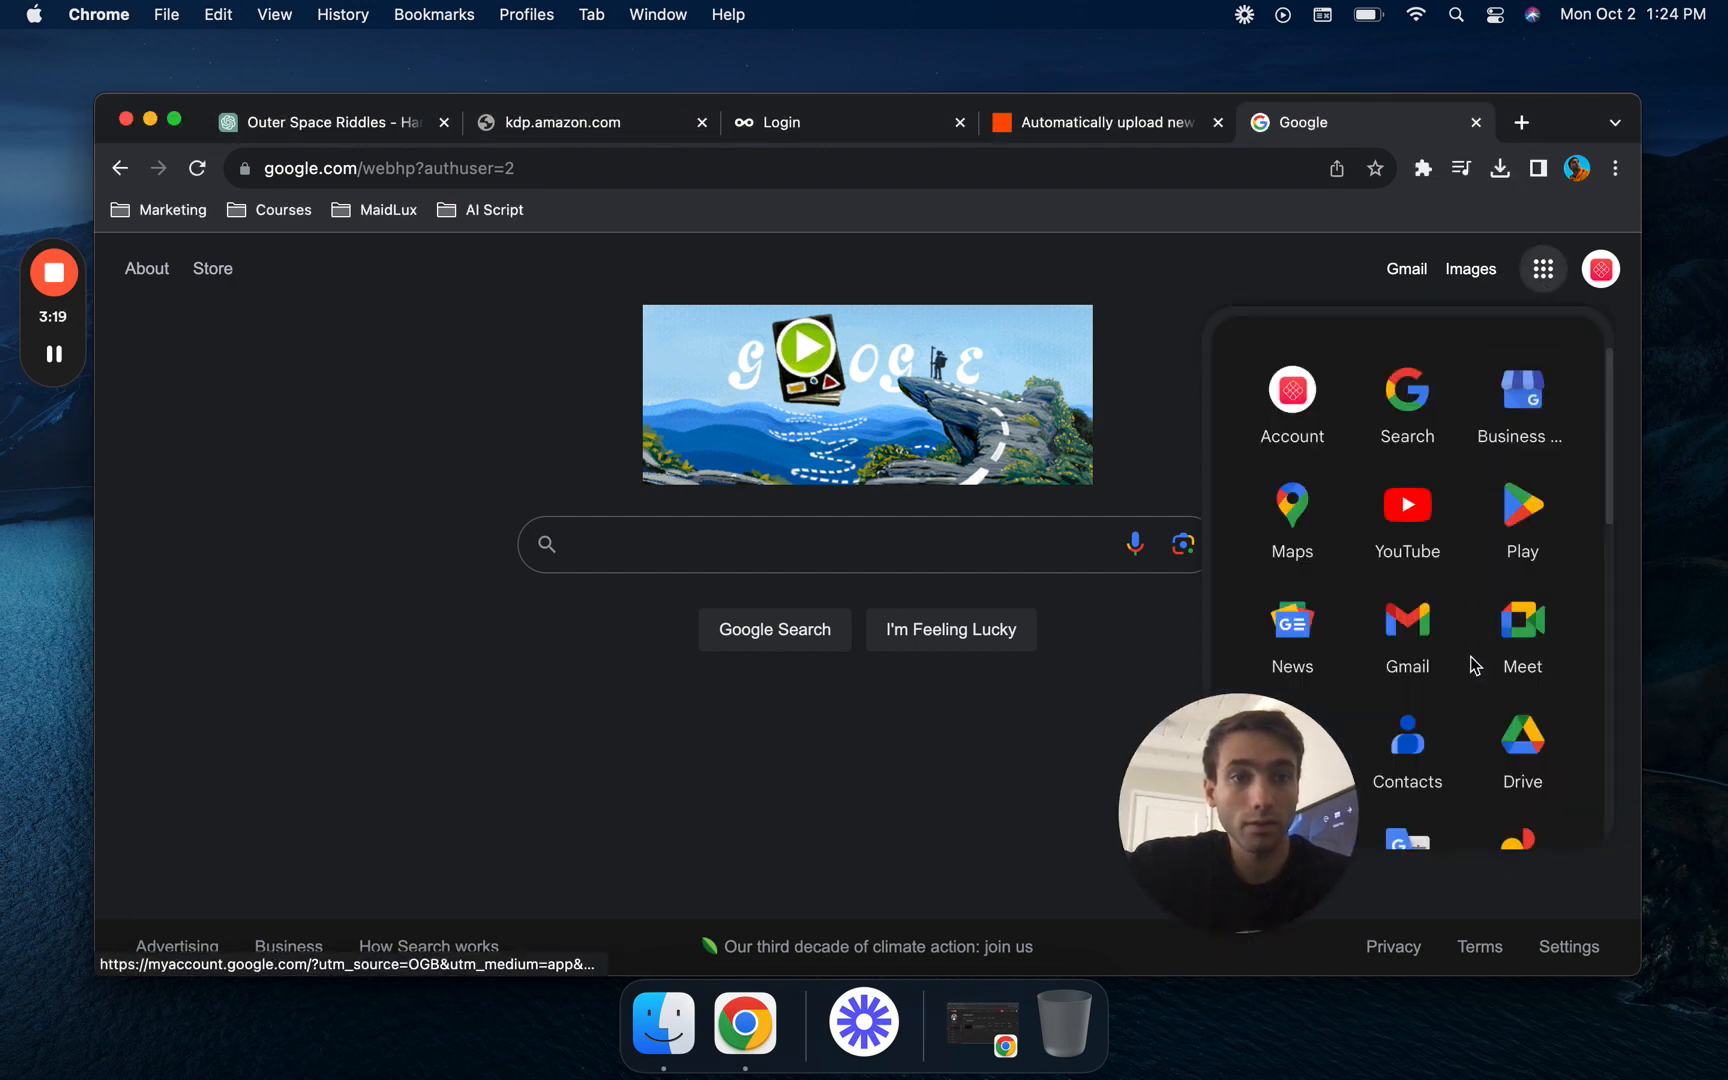
click(1522, 740)
drag(1238, 819, 107, 855)
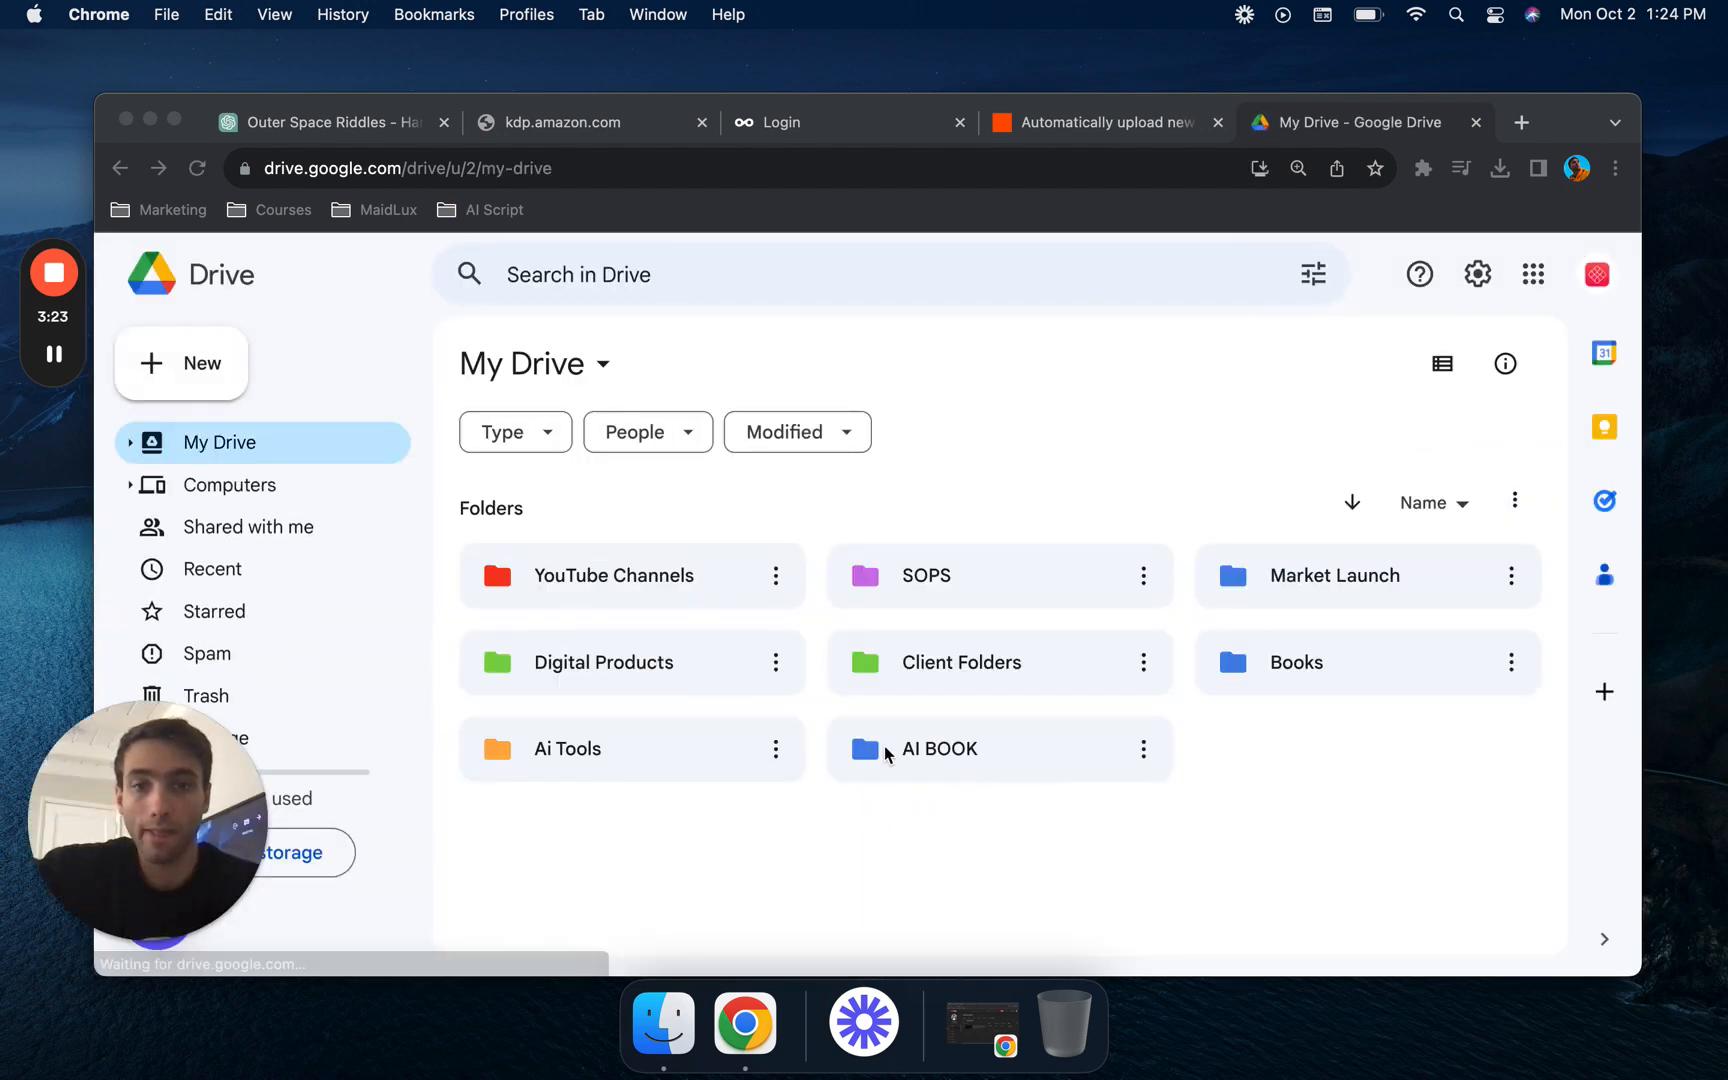
- Create a folder named "Youtube Shorts Gaming Channel" inside the YouTube Channels folder and open it
click(676, 587)
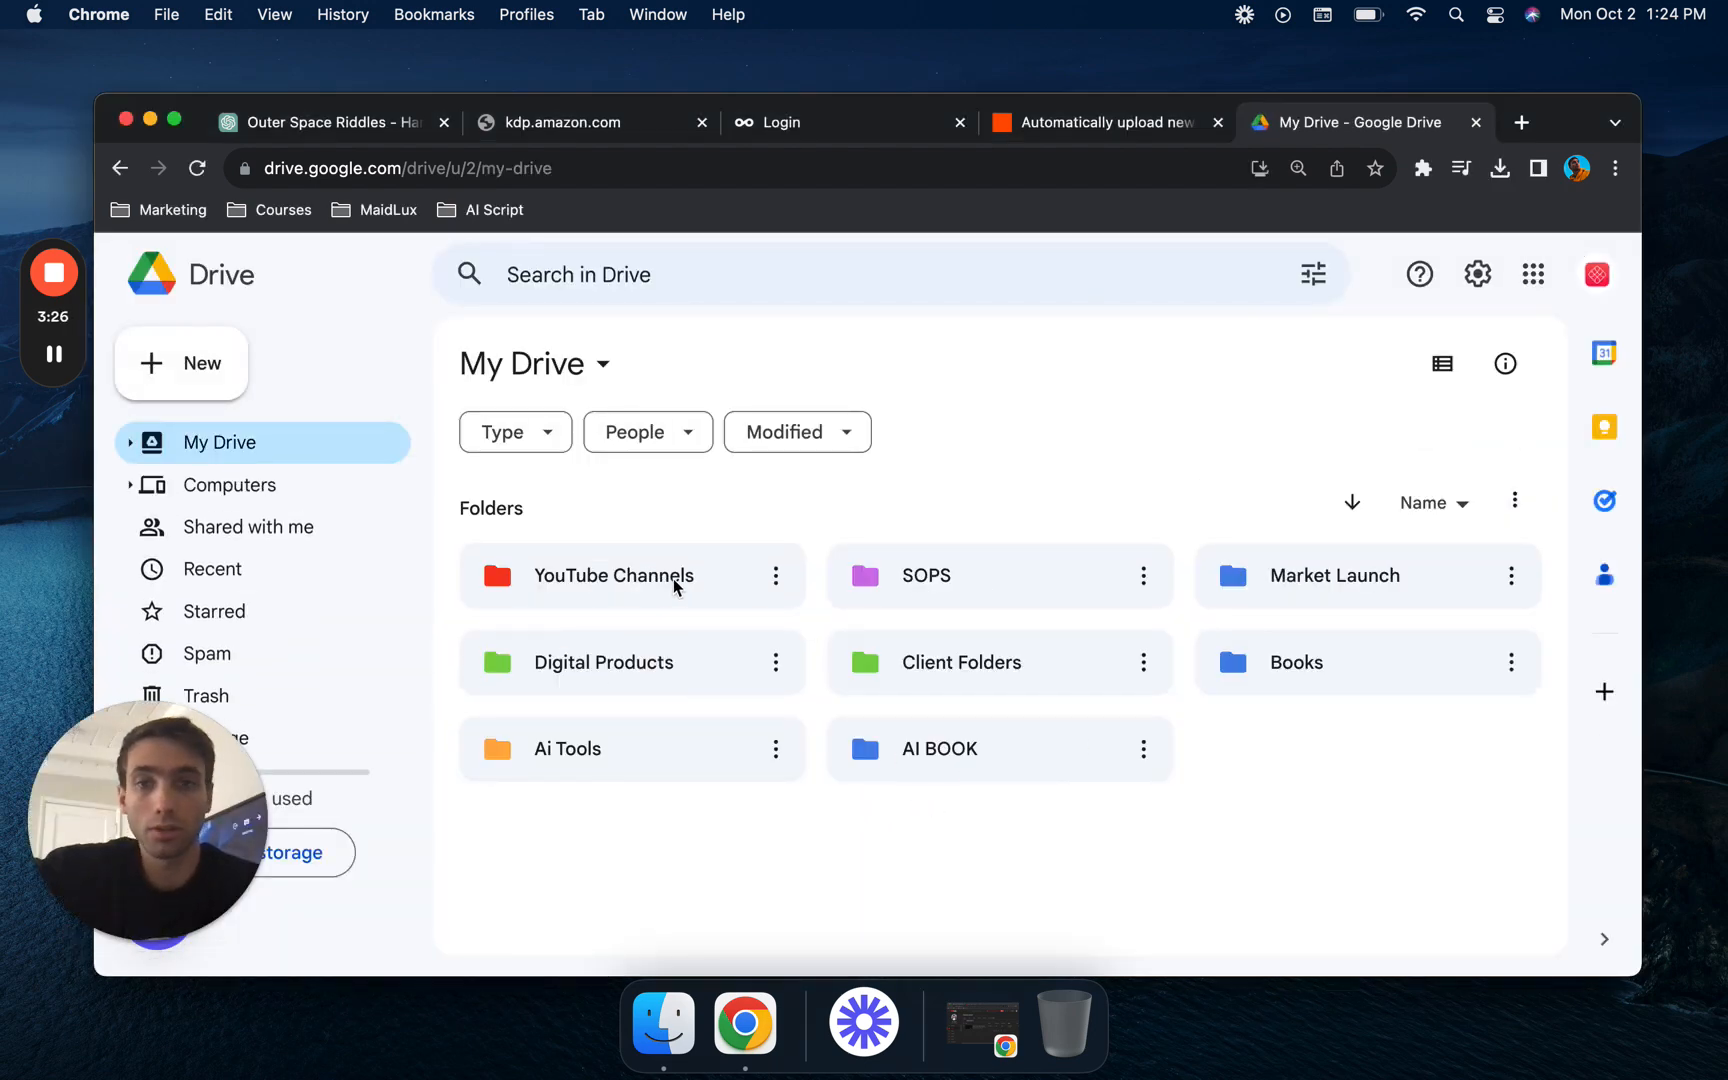
double_click(652, 587)
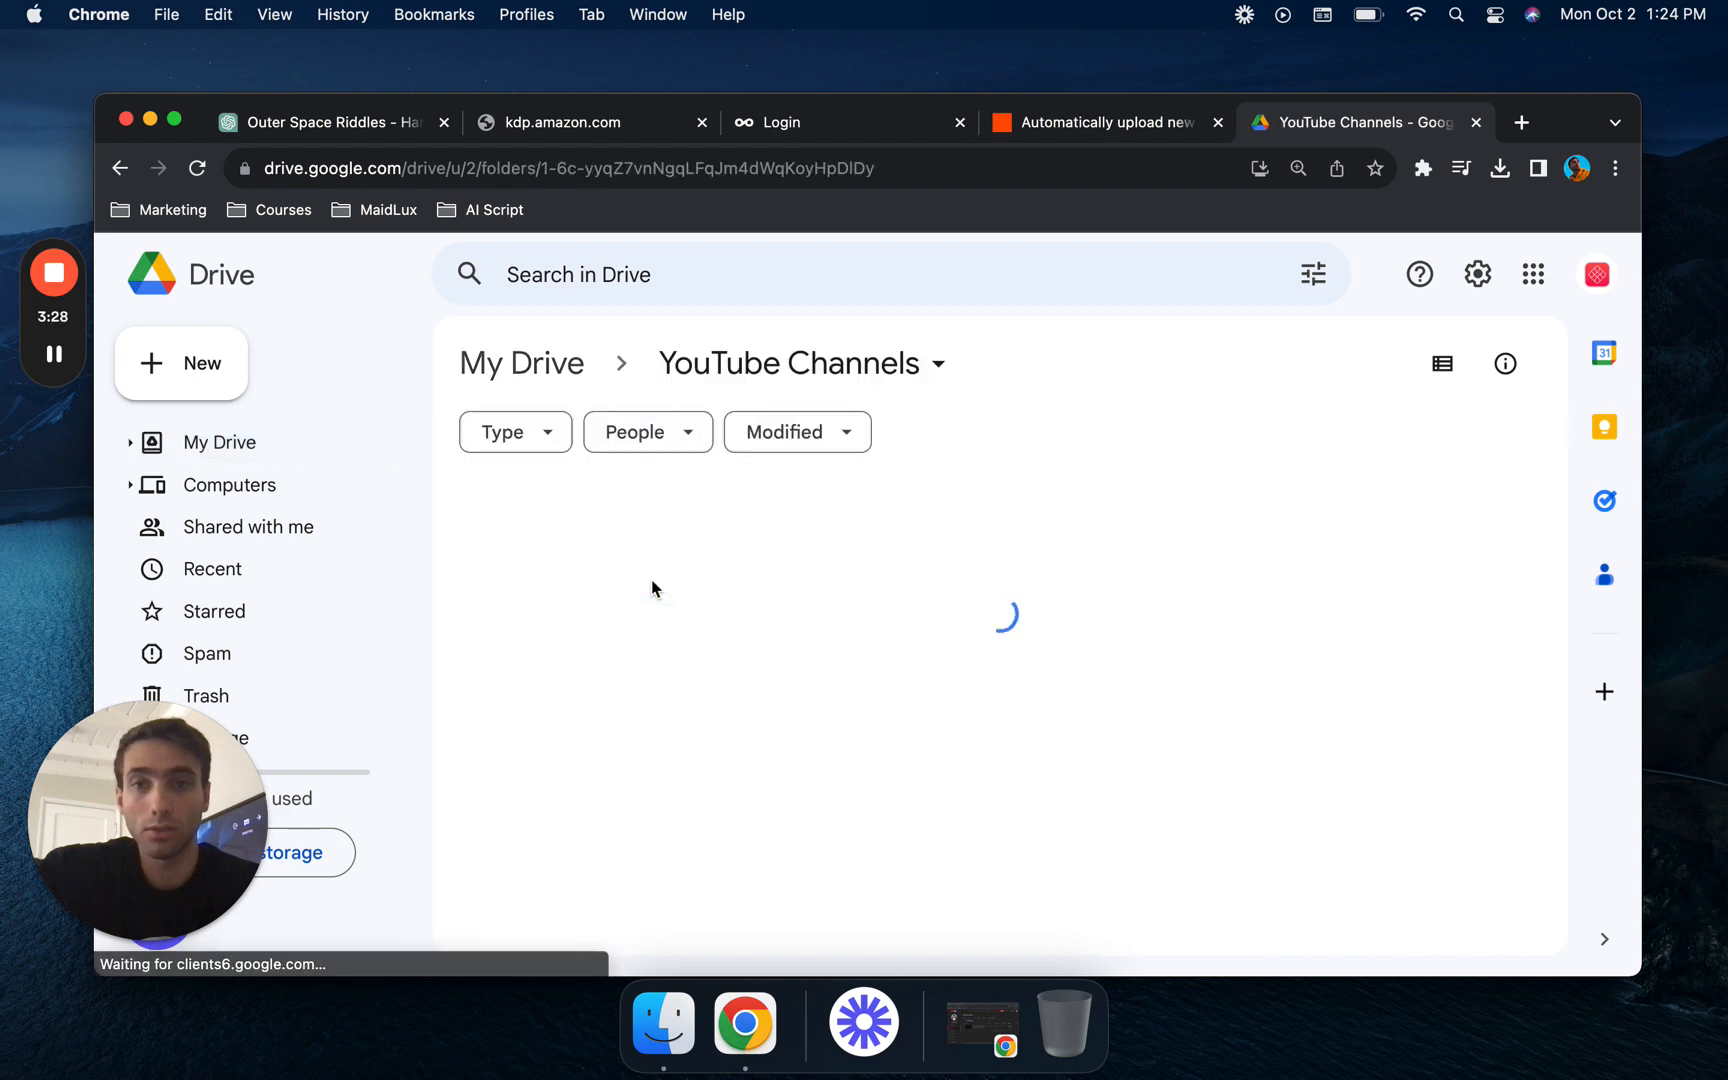
right_click(890, 749)
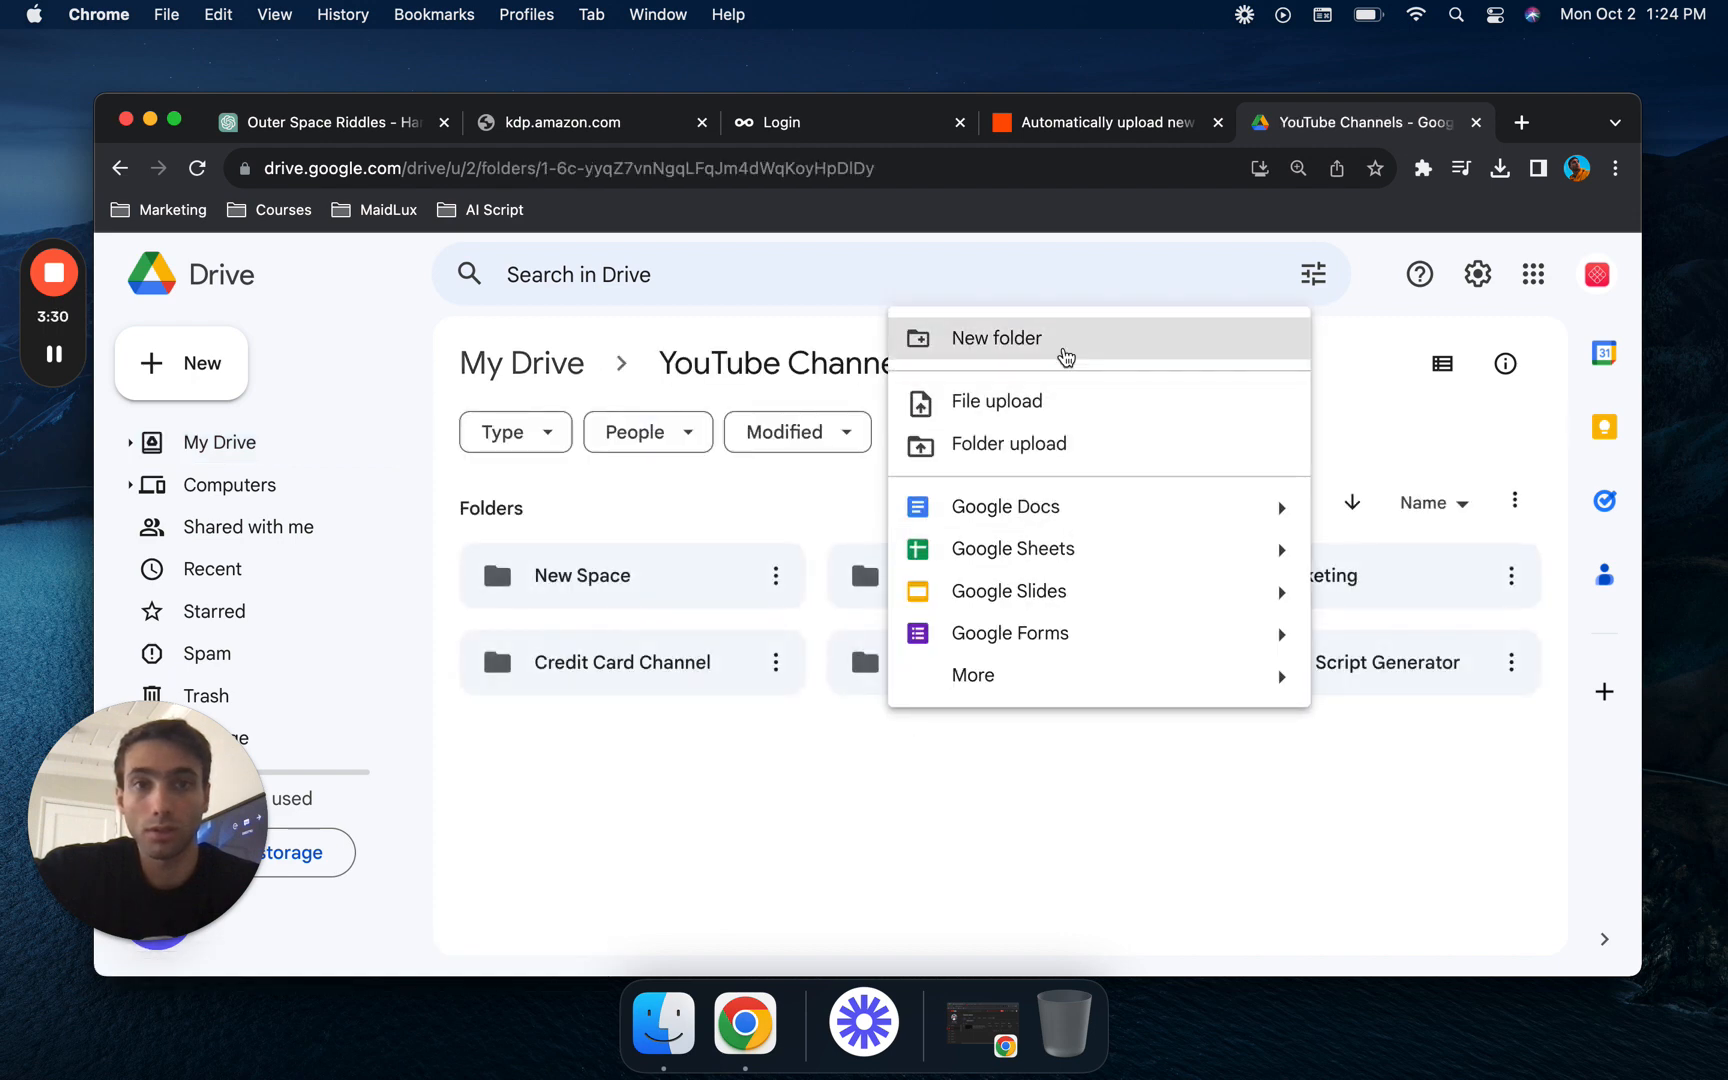
click(1066, 345)
text(Youtube Shorts Gaming Channel)
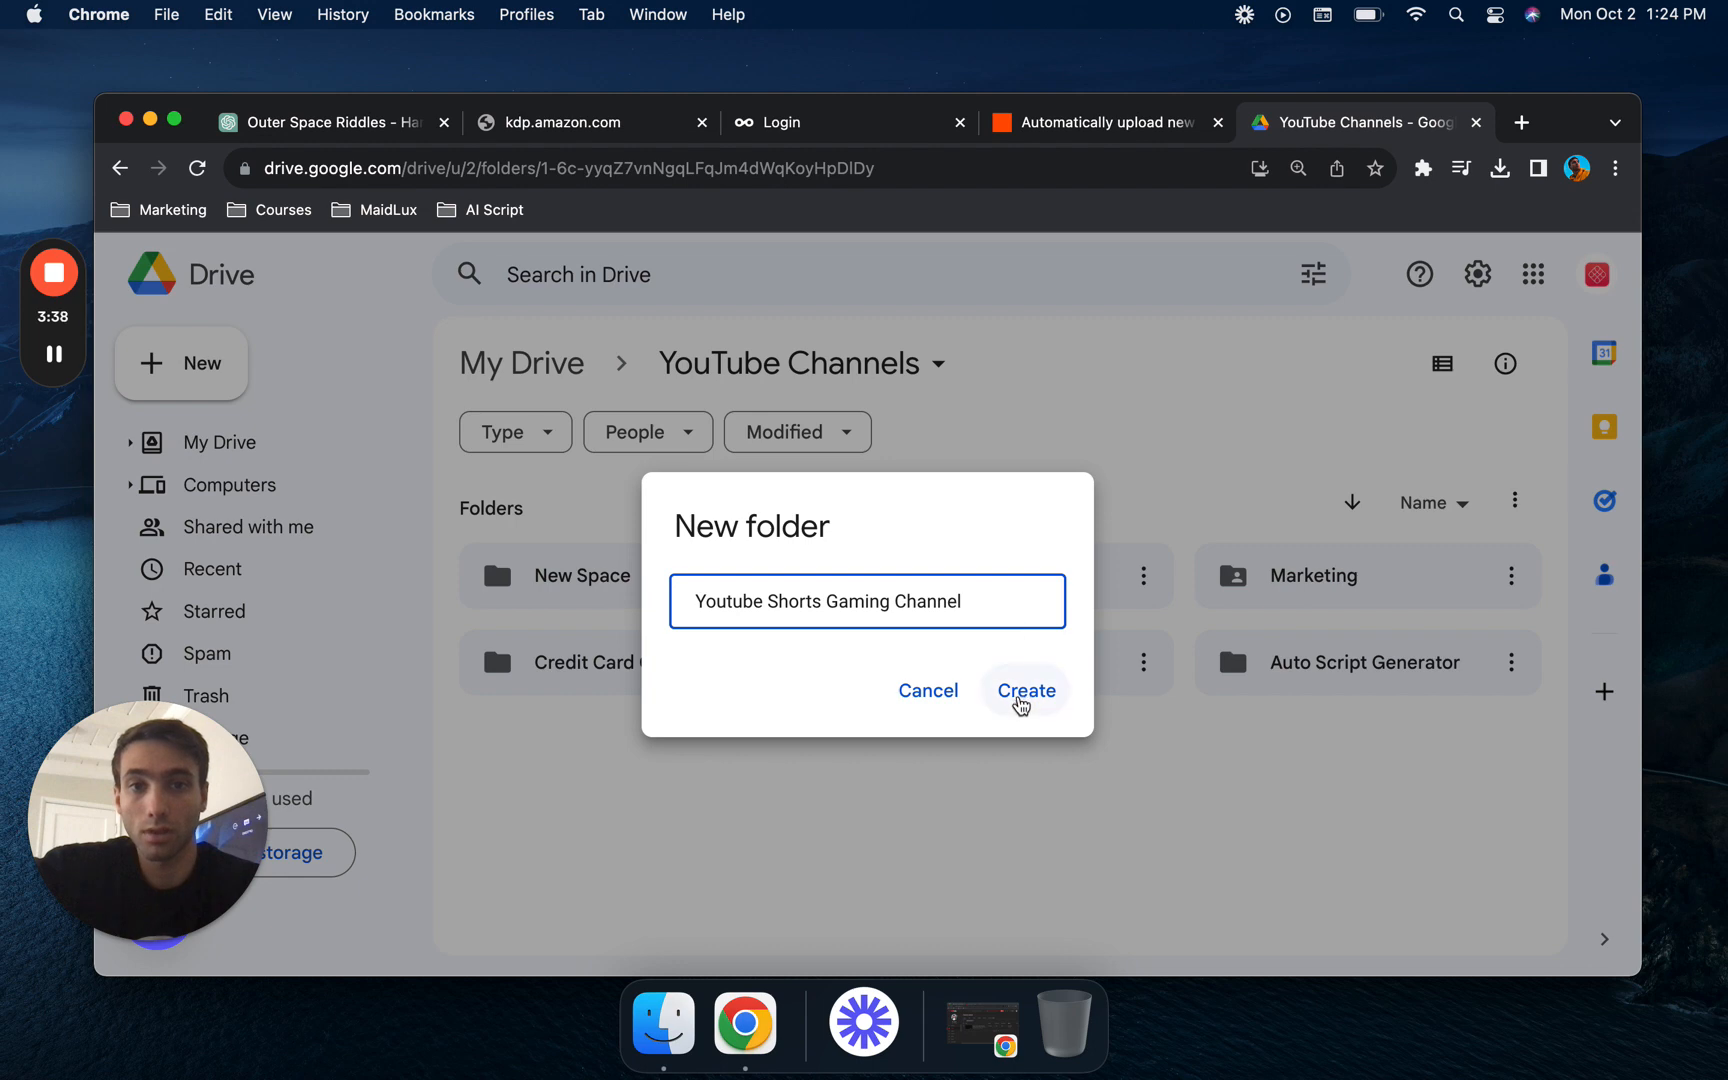
click(1026, 692)
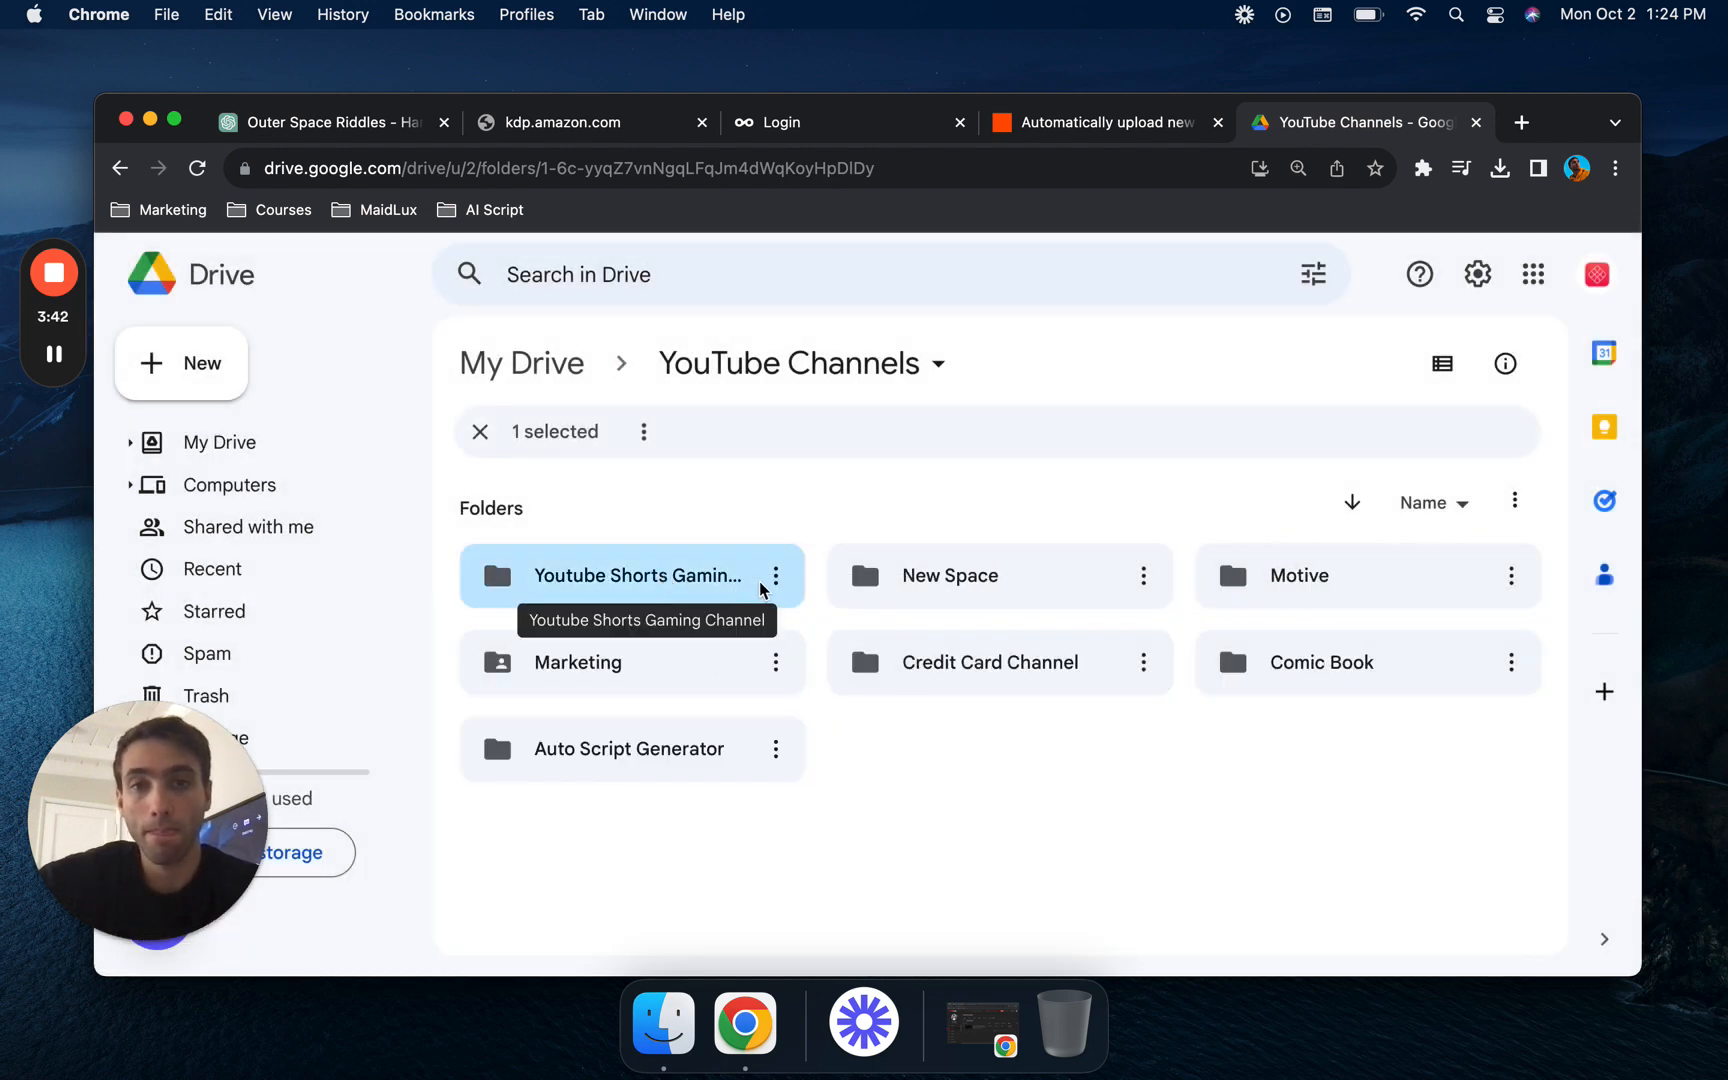
double_click(645, 590)
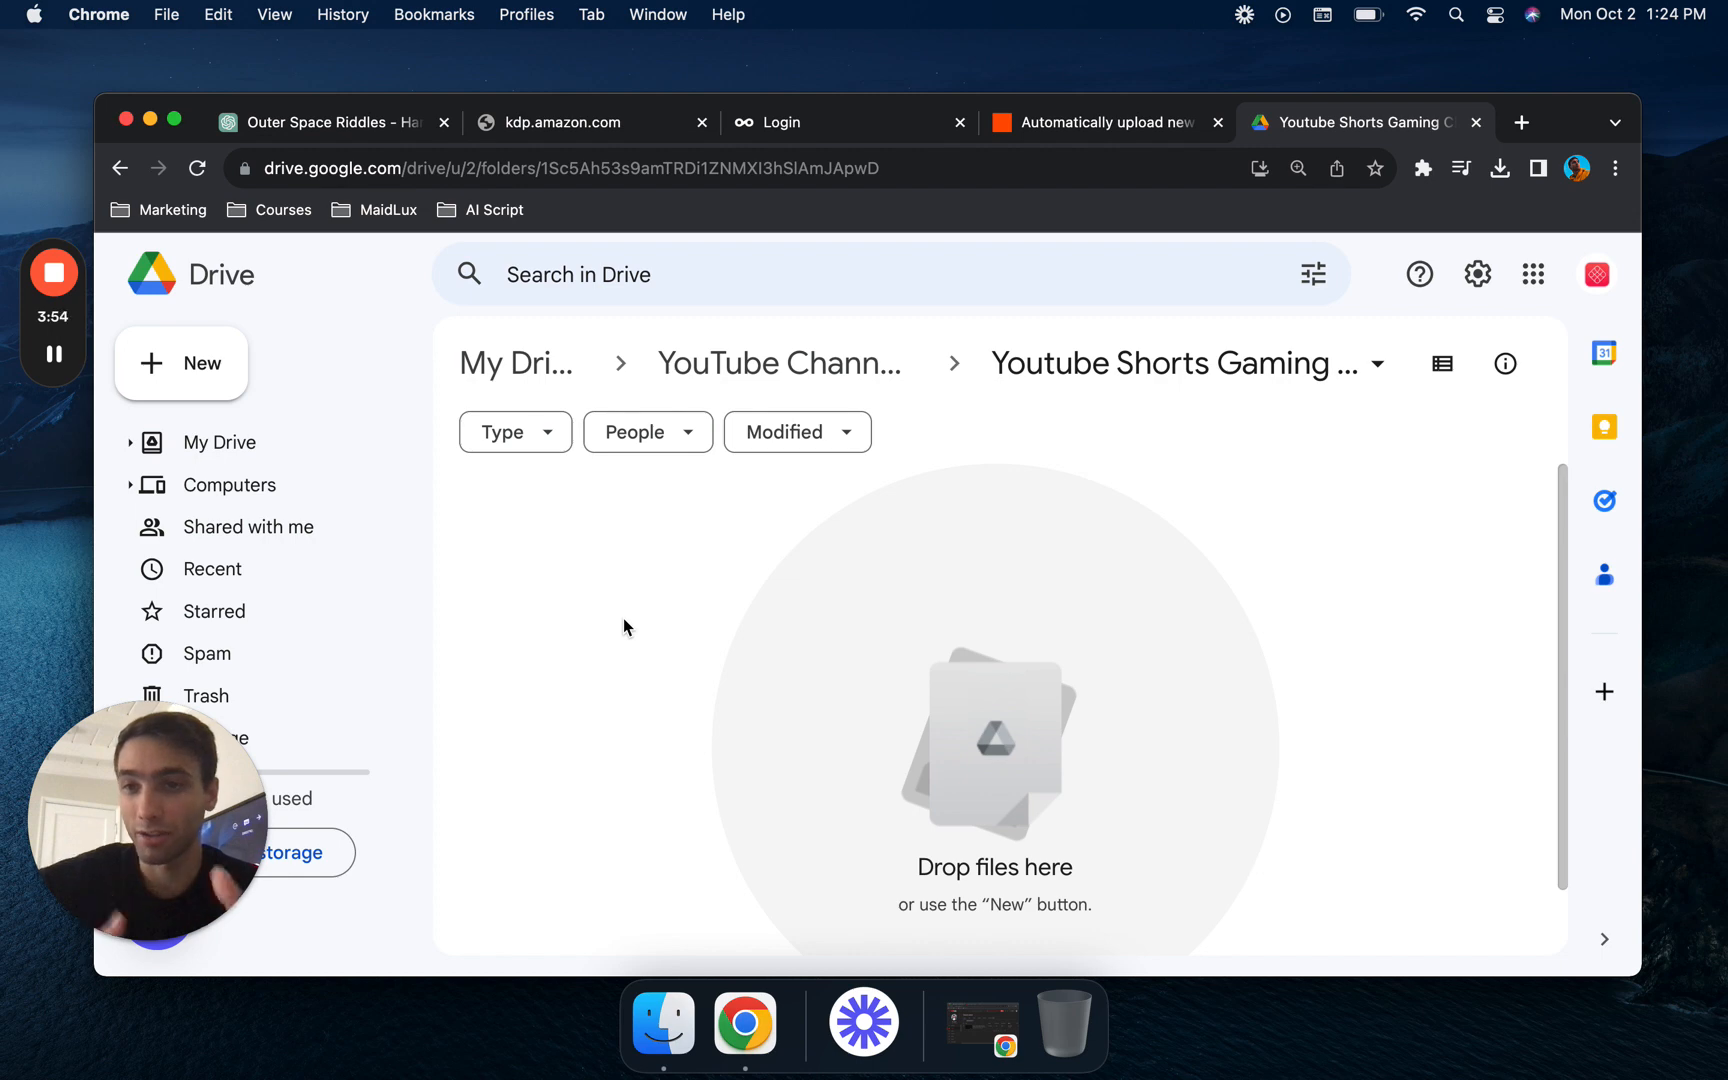
- Return to the Zapier editor, continue with the connected Google Drive account and try to select My Google Drive as the trigger's drive
click(1118, 130)
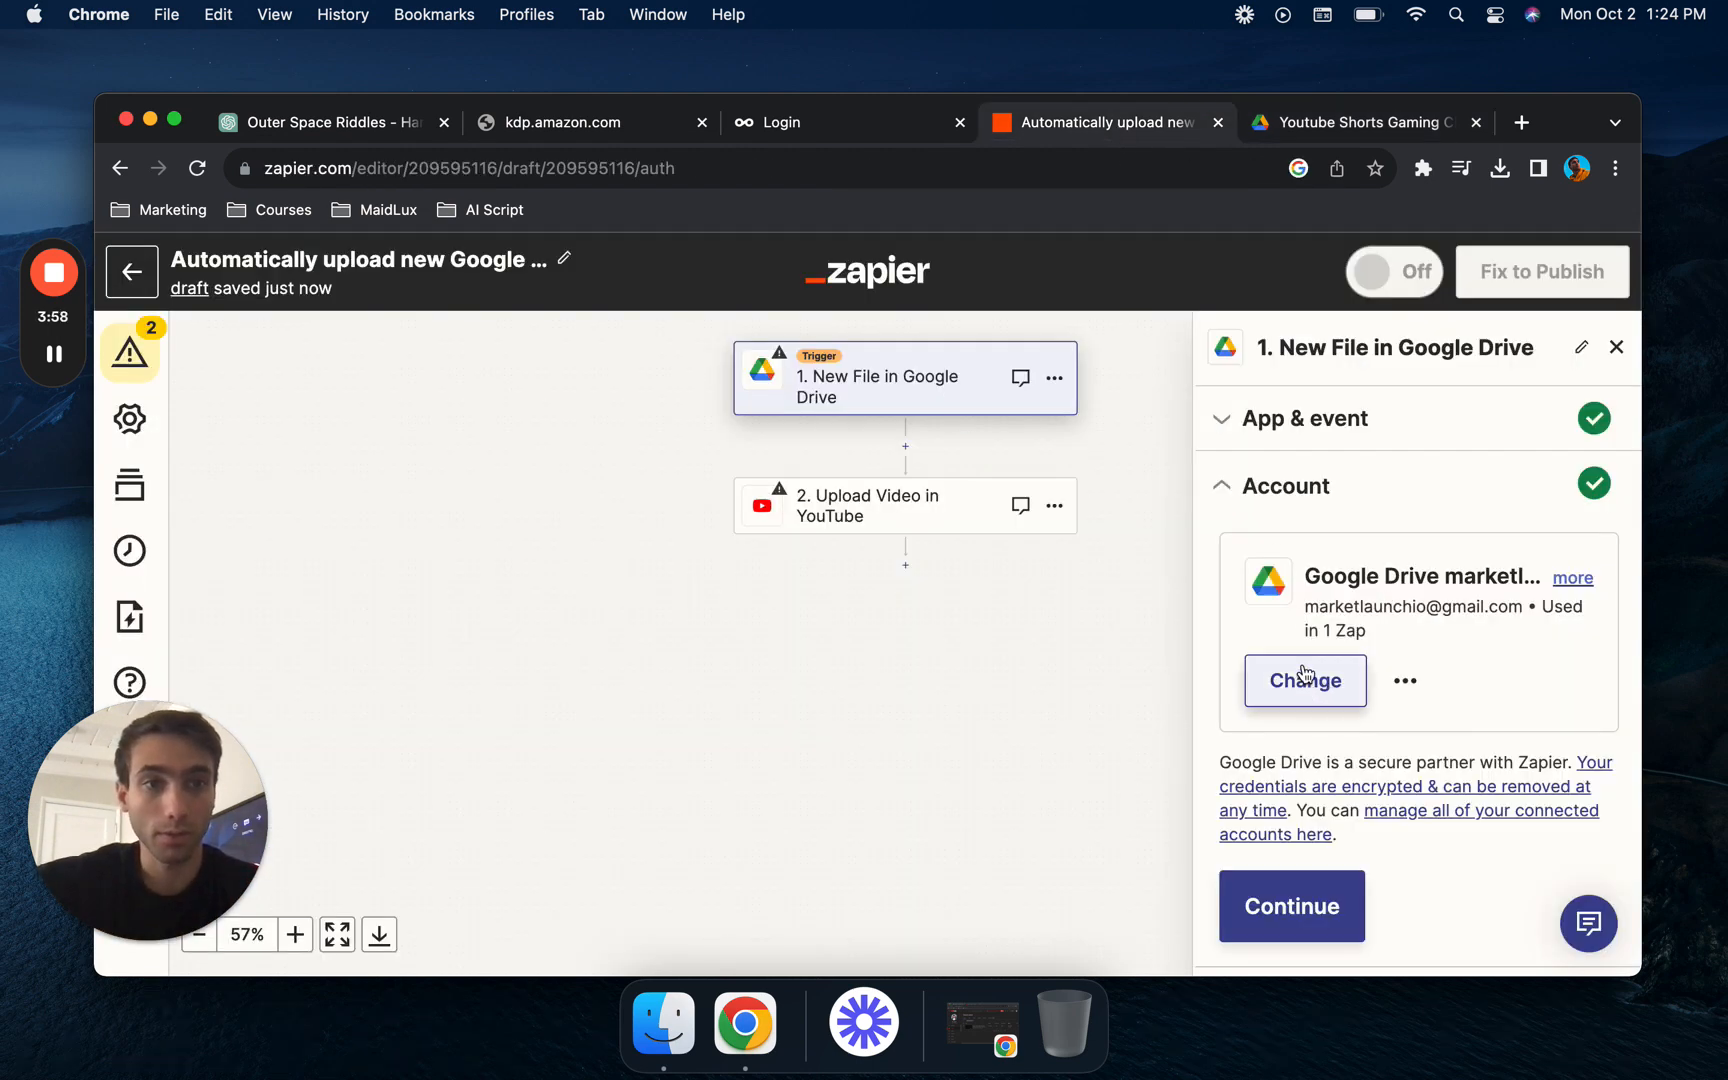
click(1305, 908)
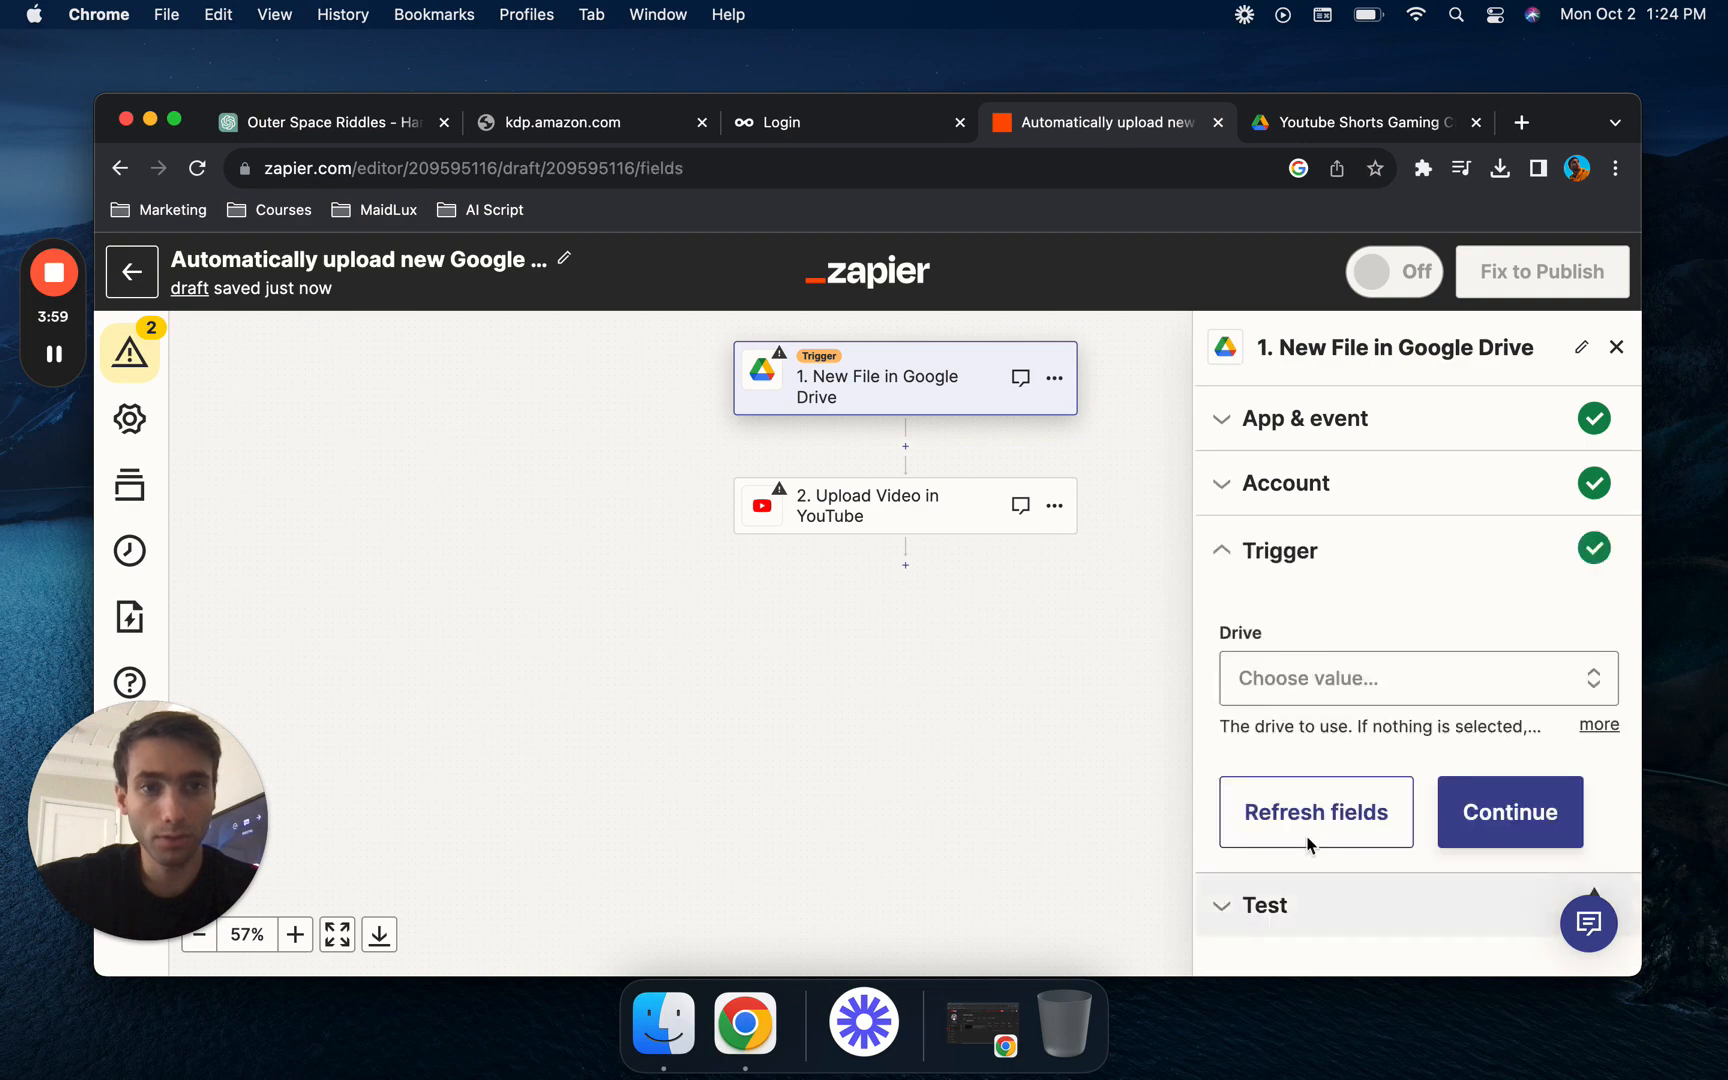
click(1392, 681)
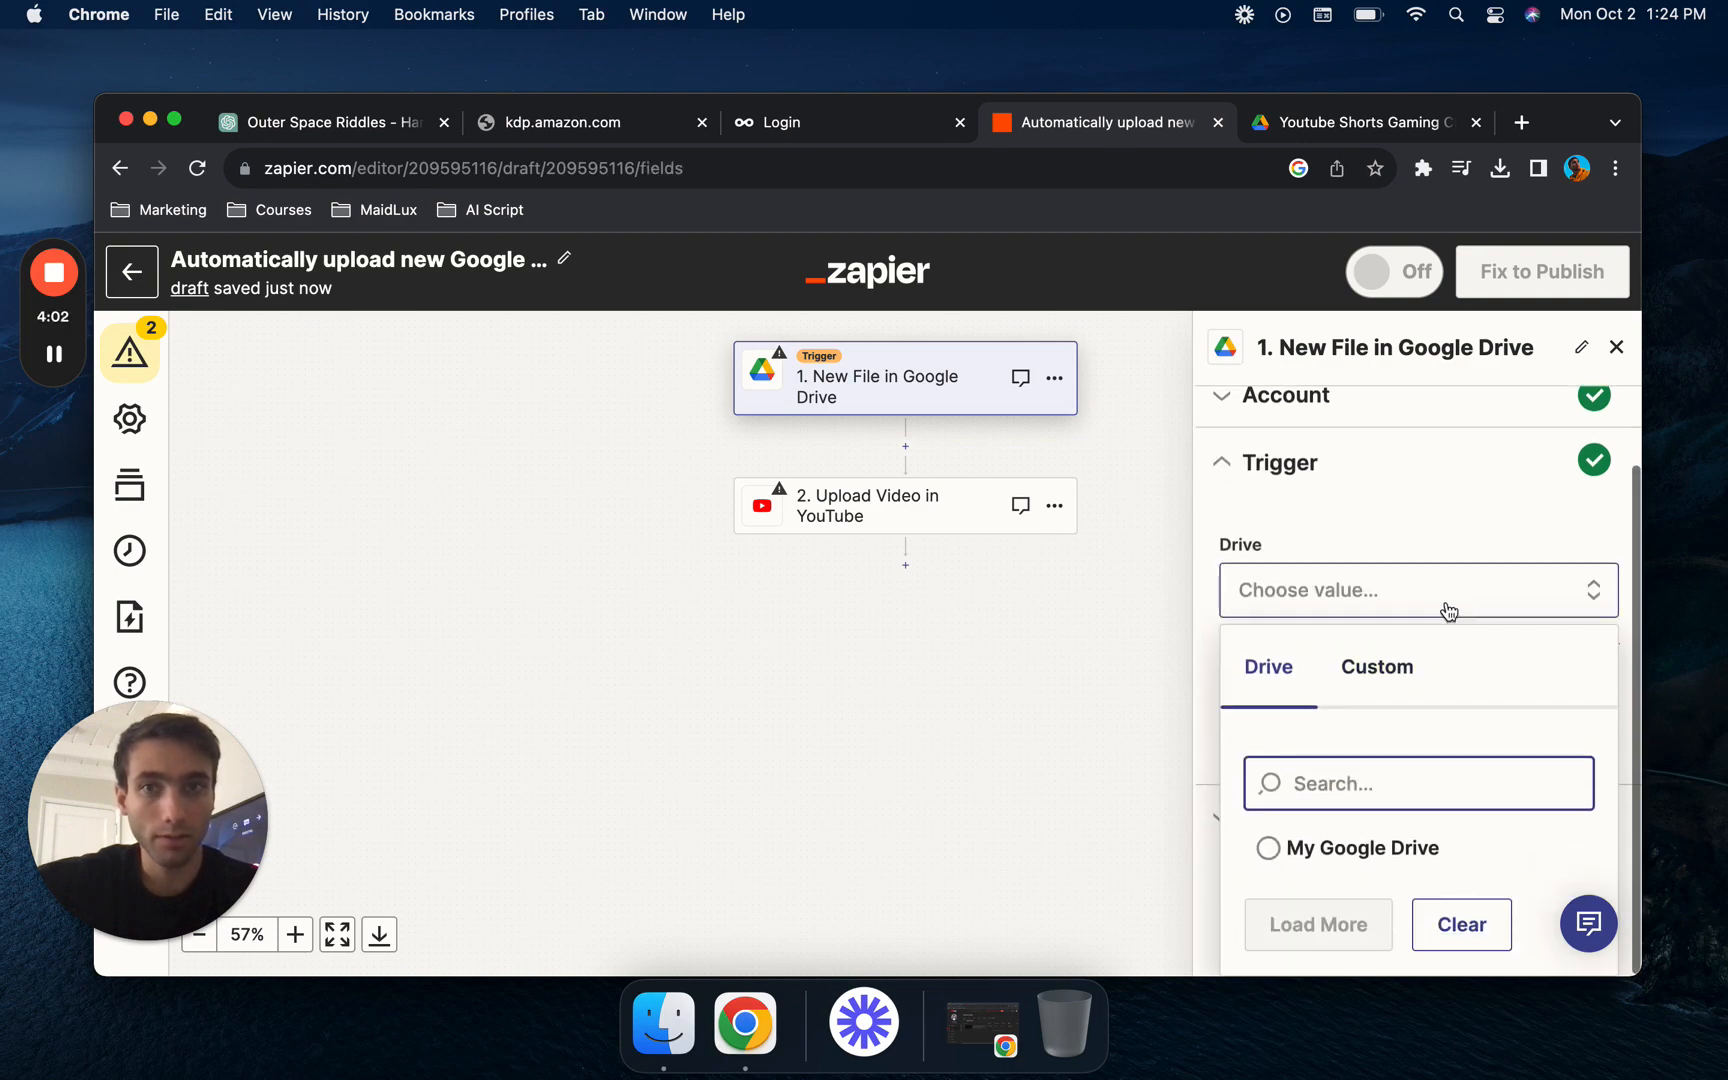
click(174, 119)
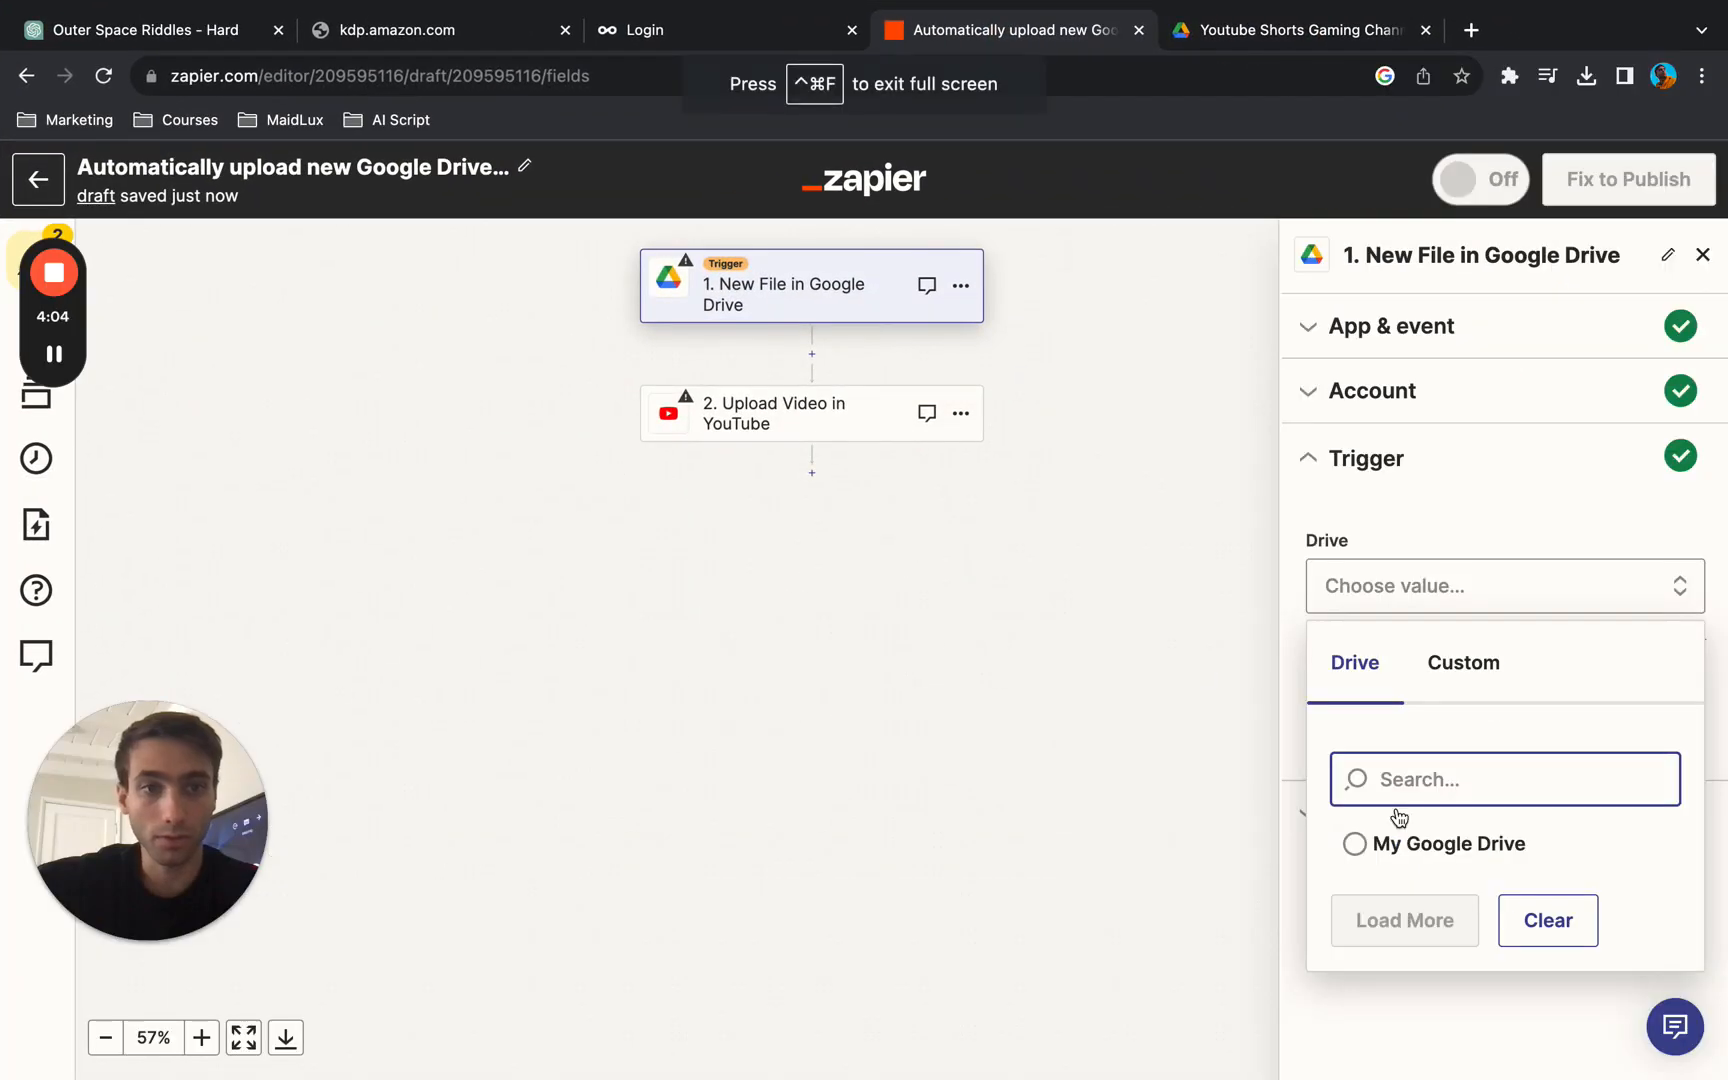
click(1410, 842)
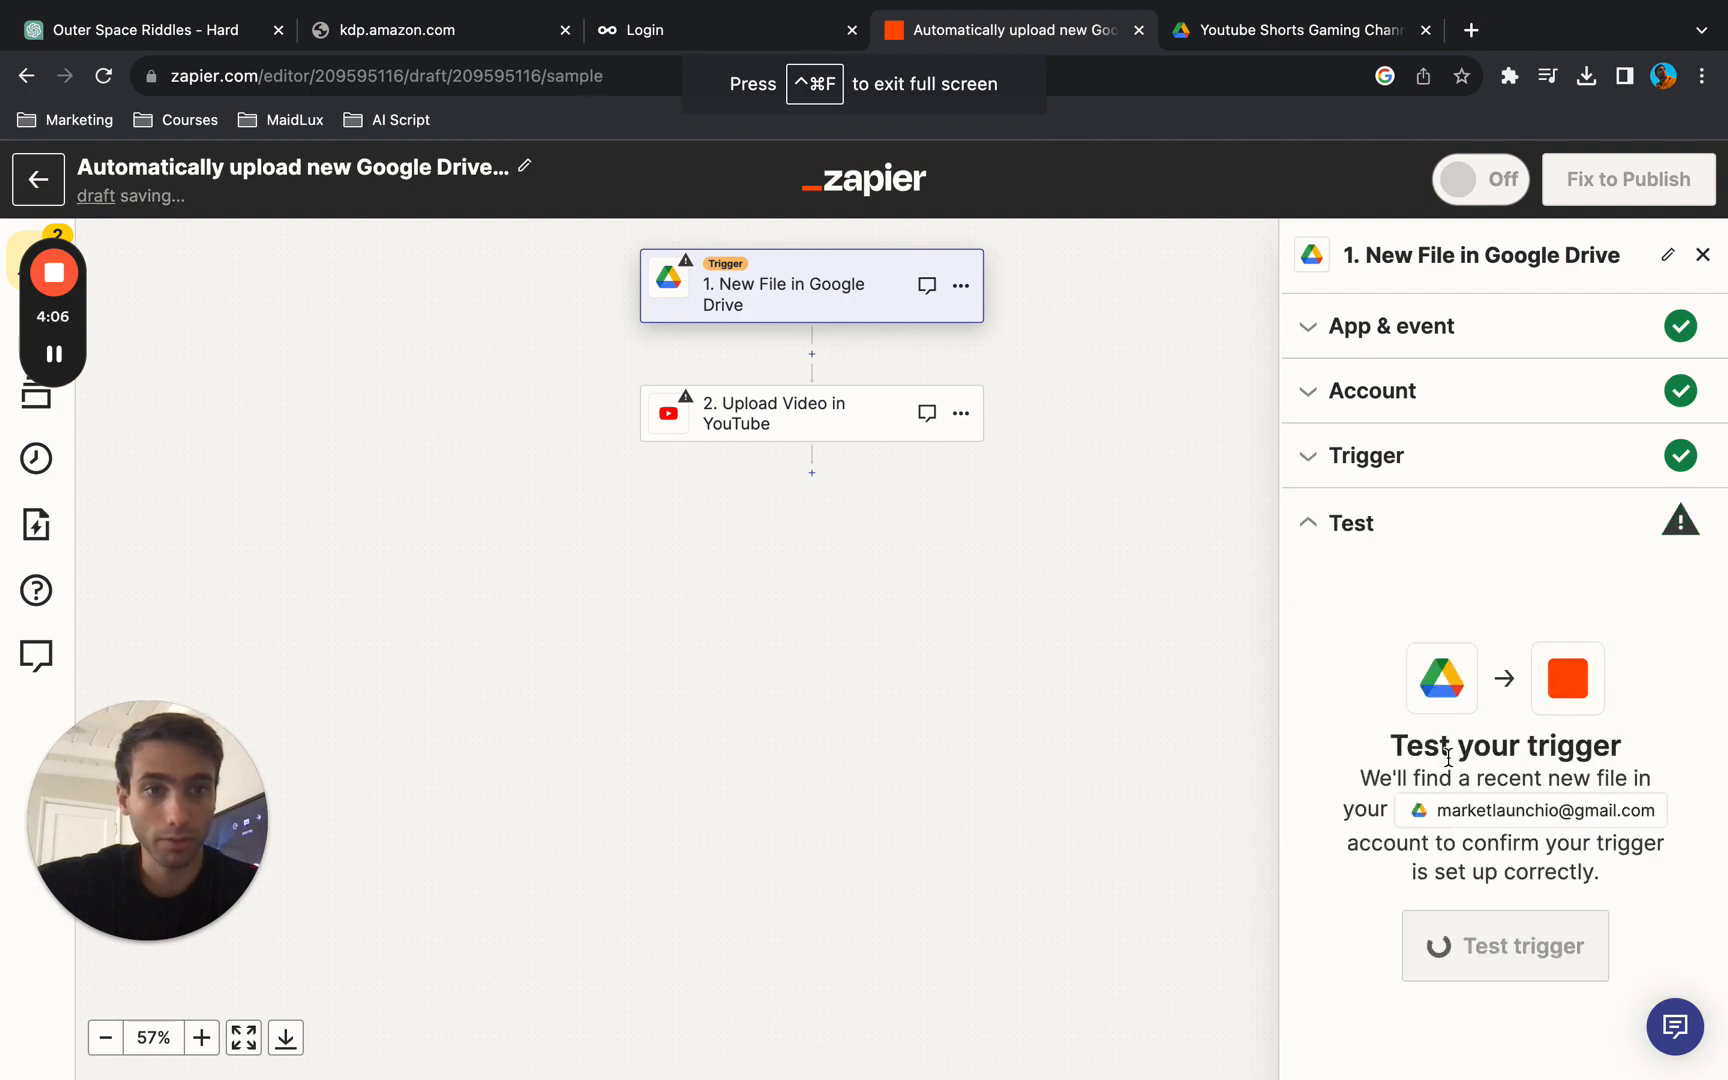
- Reopen the New File trigger's settings, check the custom drive choices, then select My Google Drive and continue
click(1408, 461)
click(1517, 594)
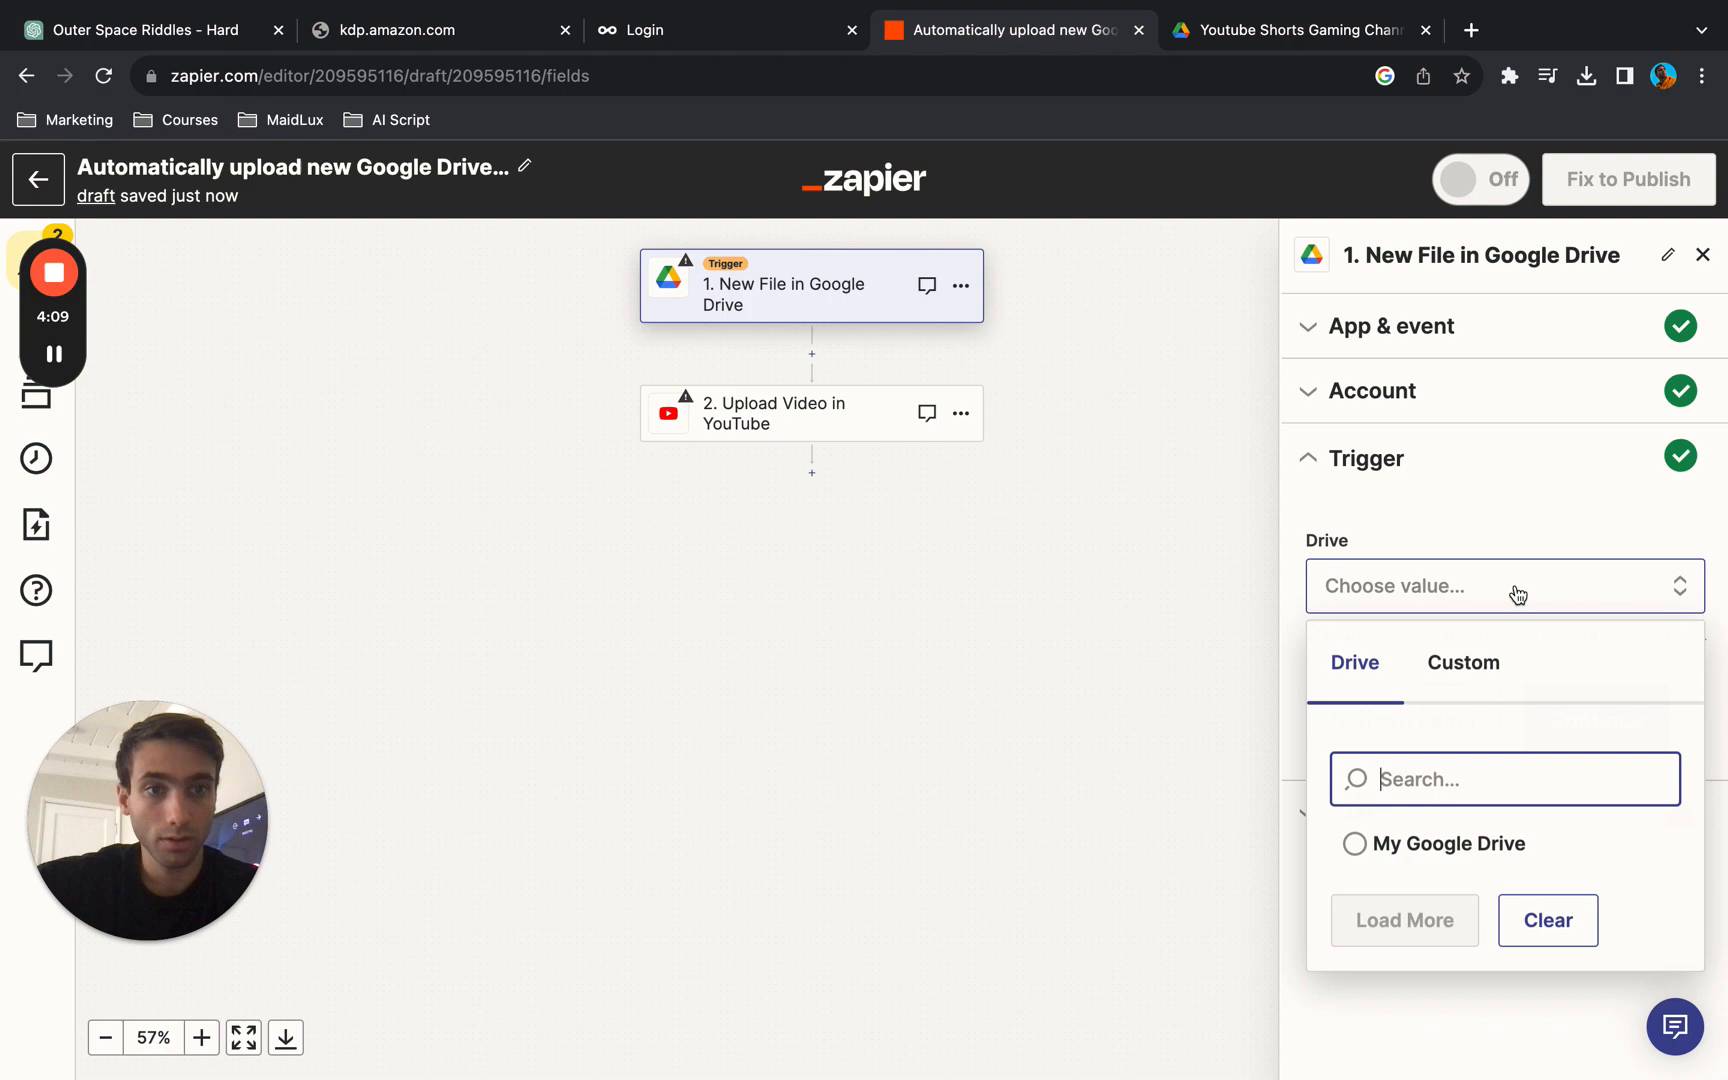
click(1475, 672)
click(1335, 686)
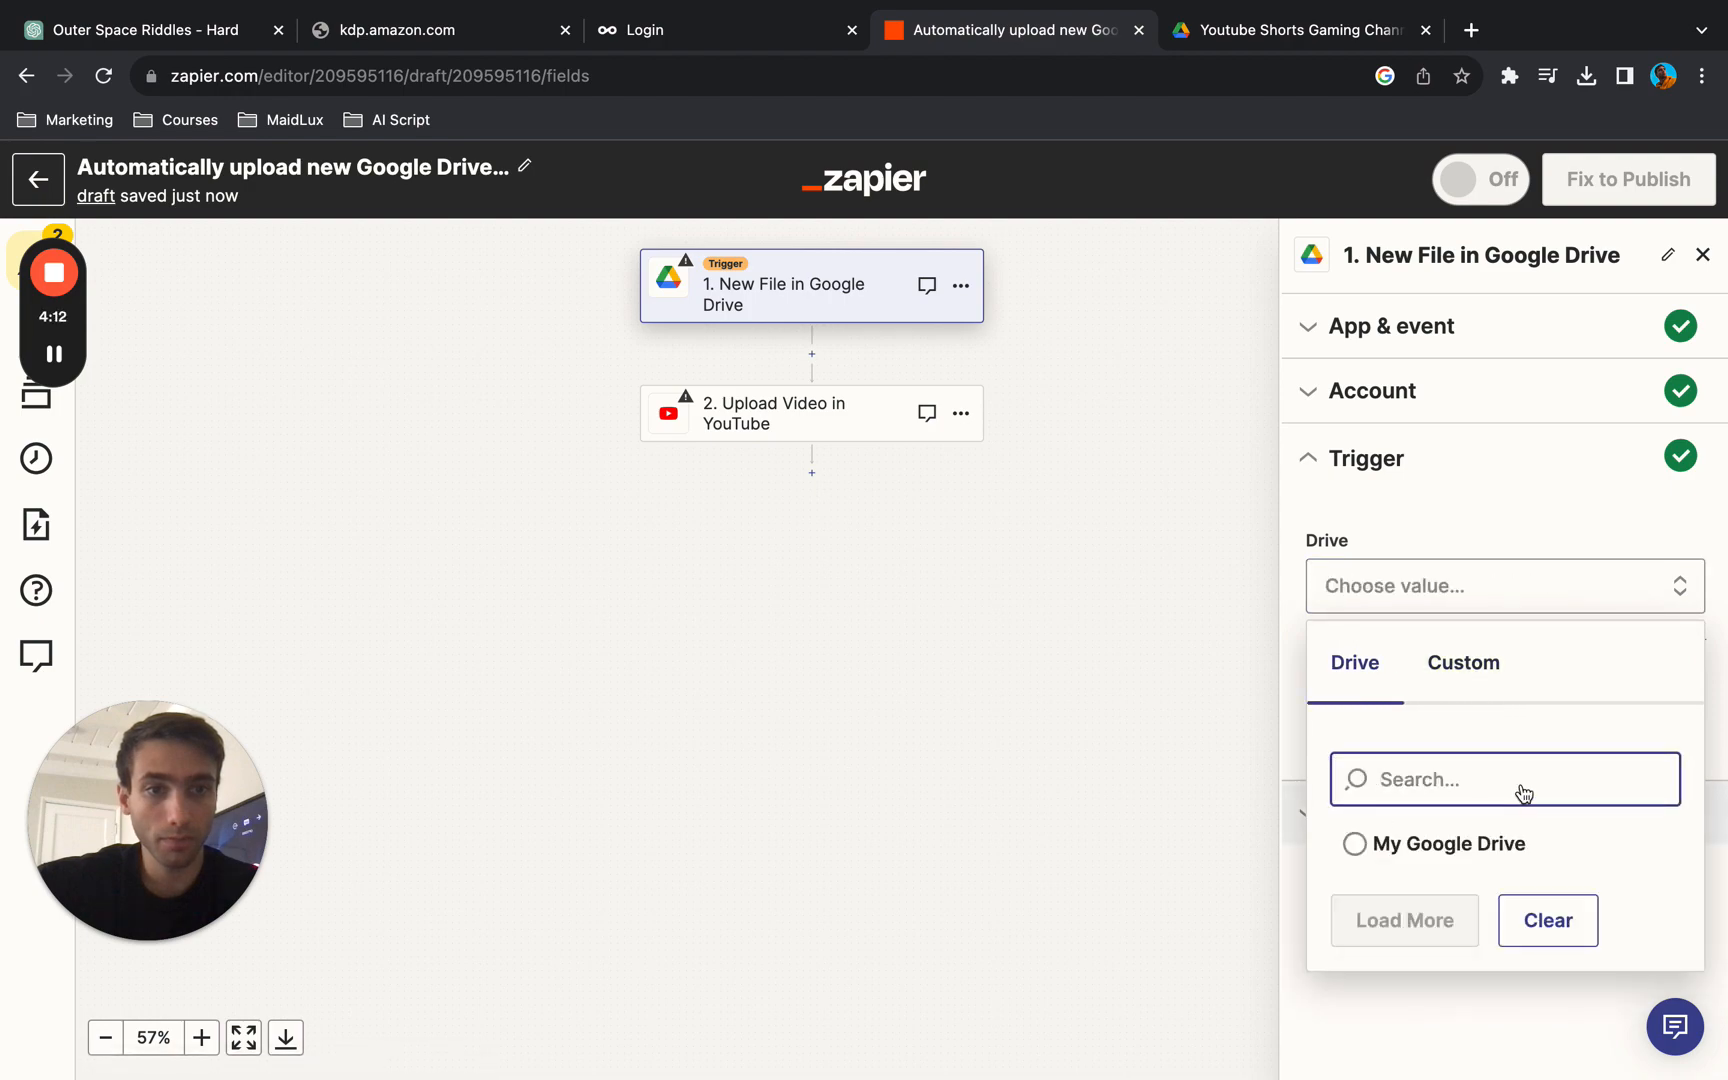
click(1463, 405)
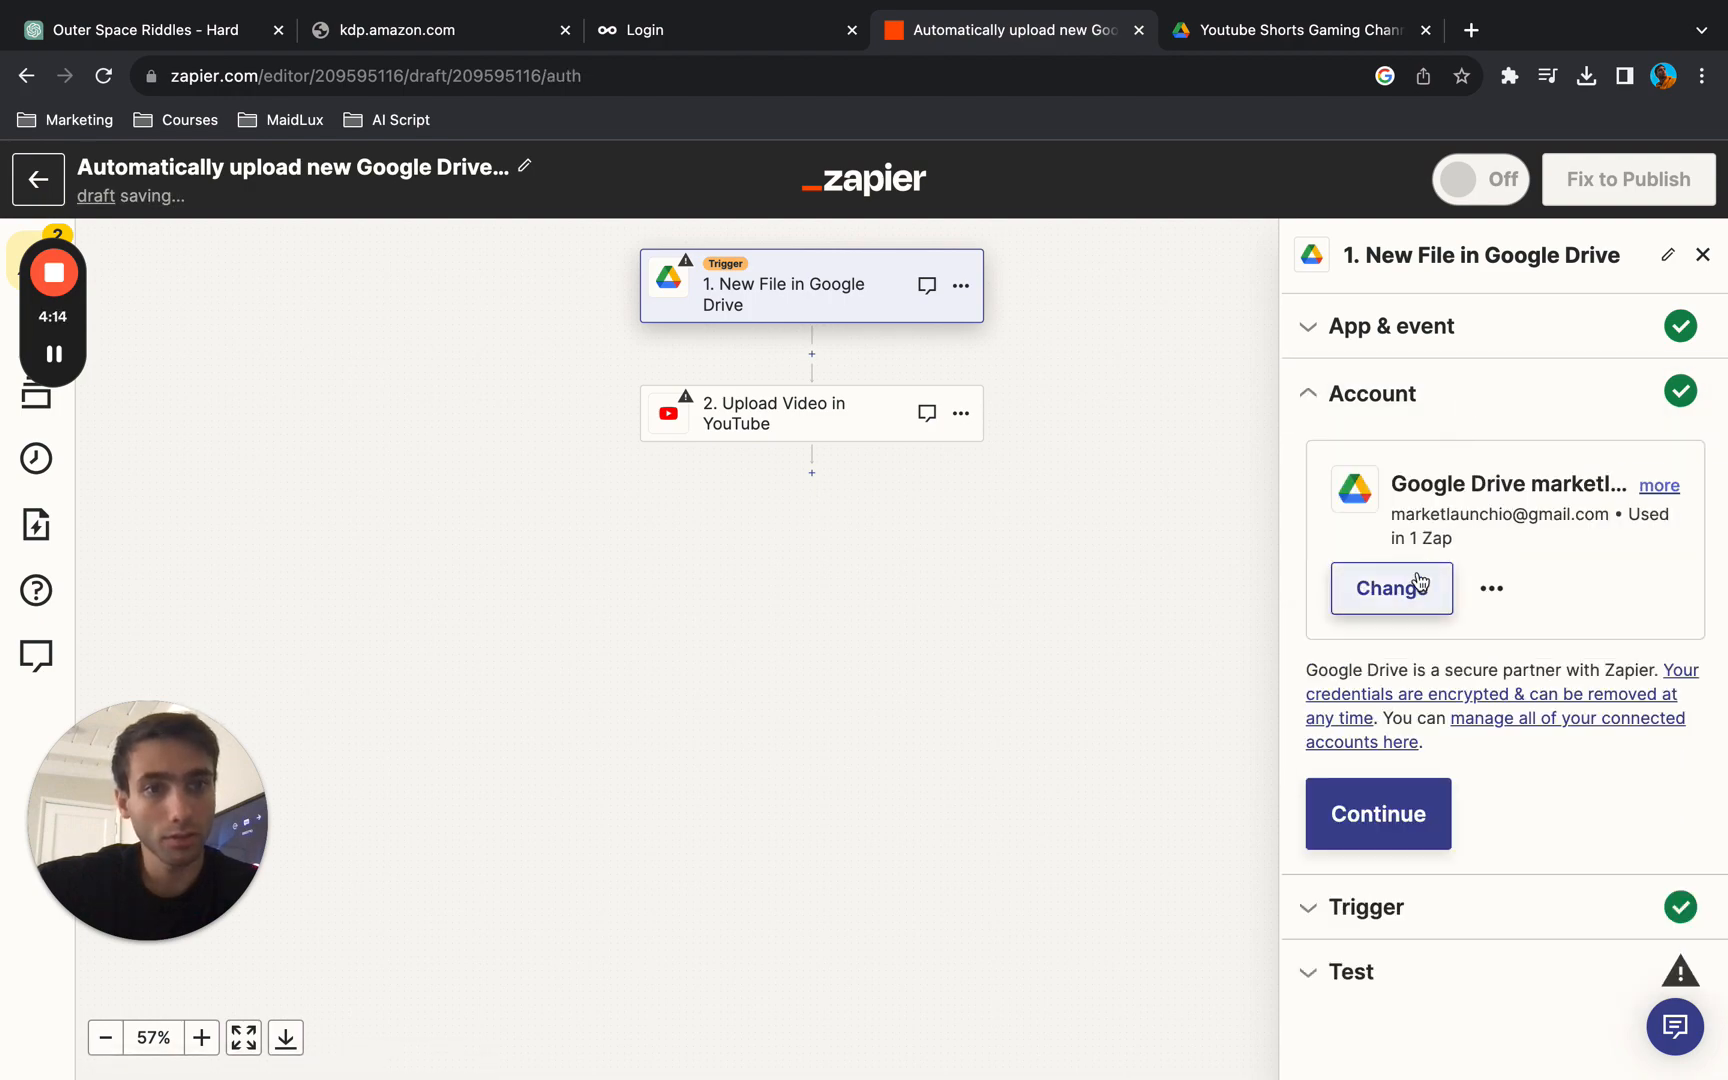
click(1376, 846)
click(1428, 588)
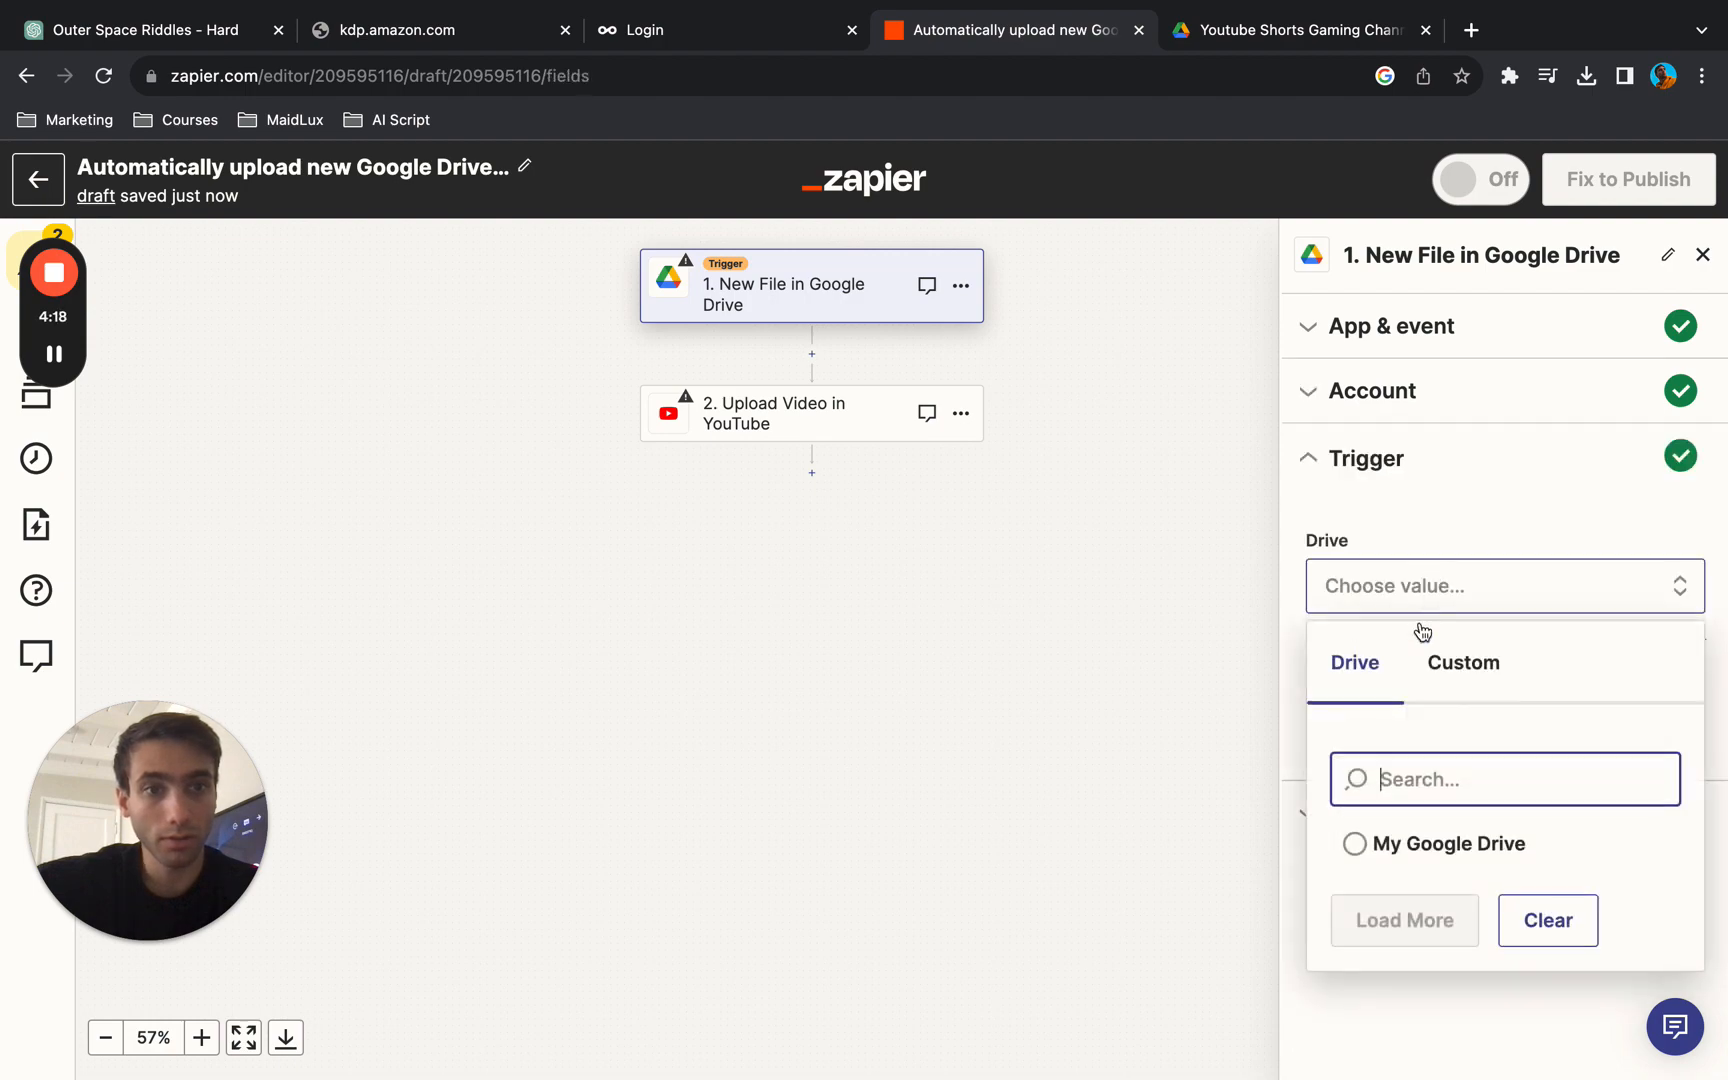
click(1465, 668)
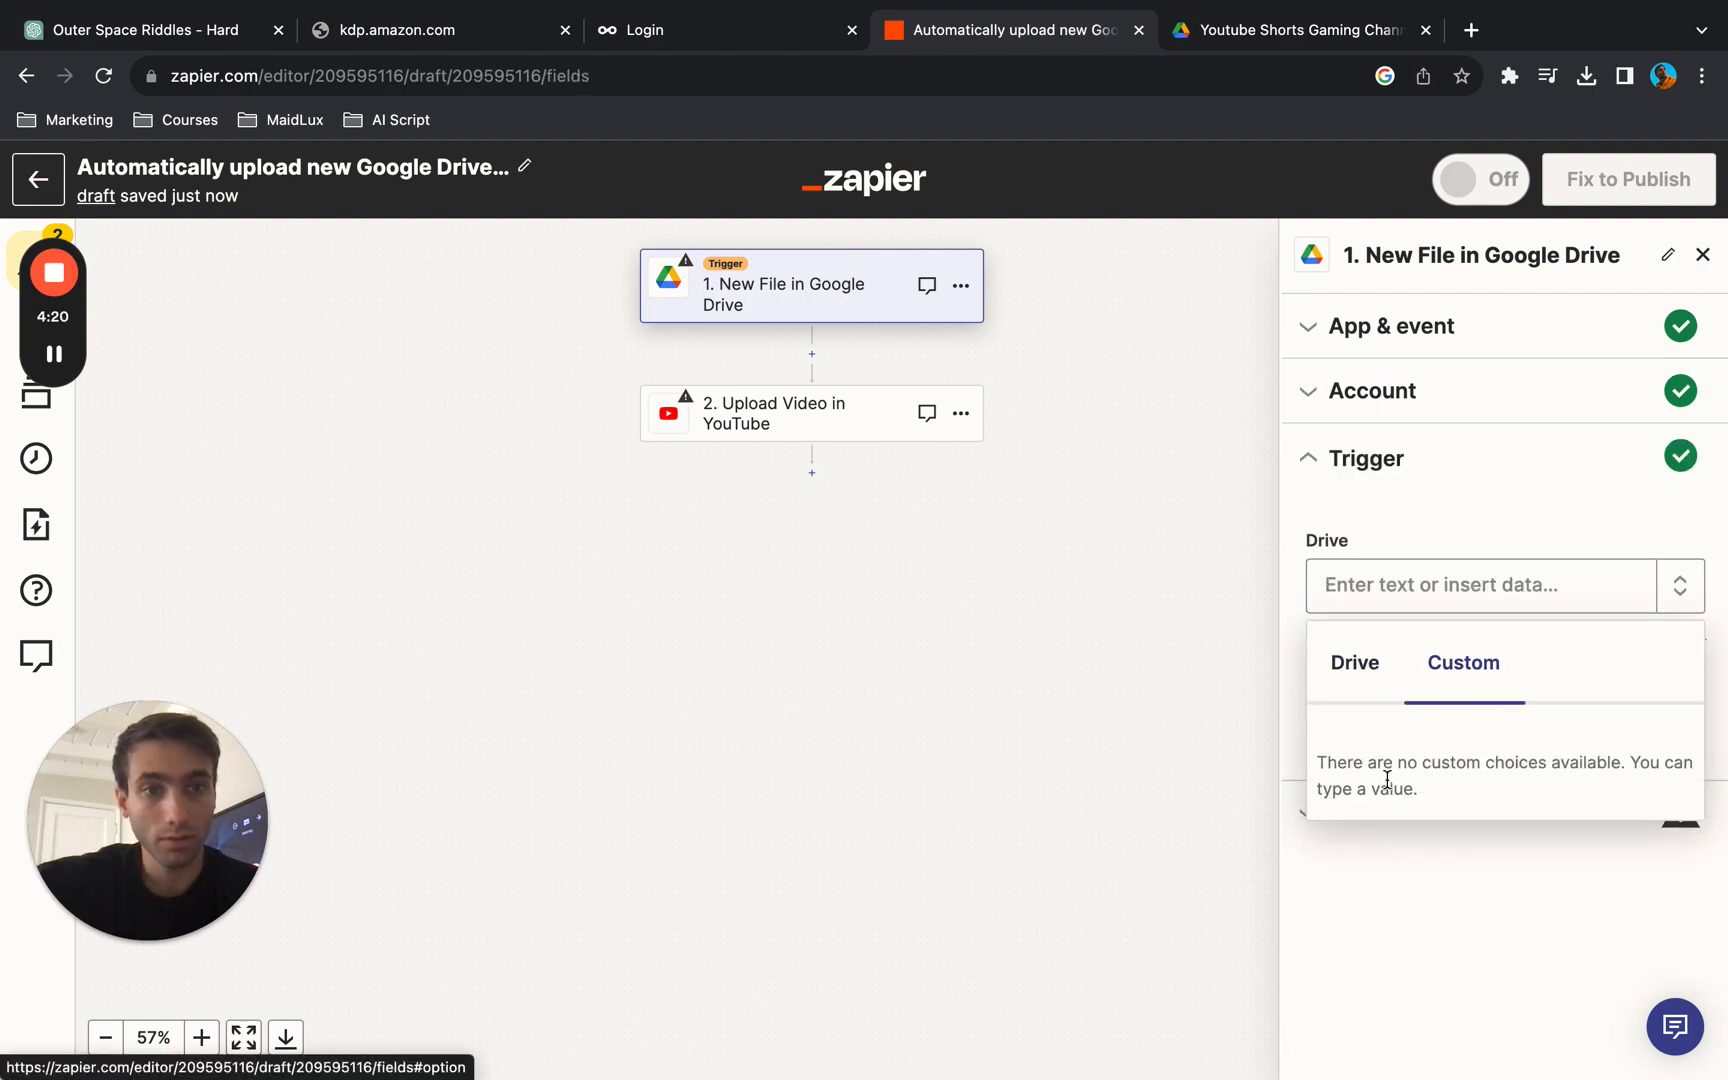
click(1360, 660)
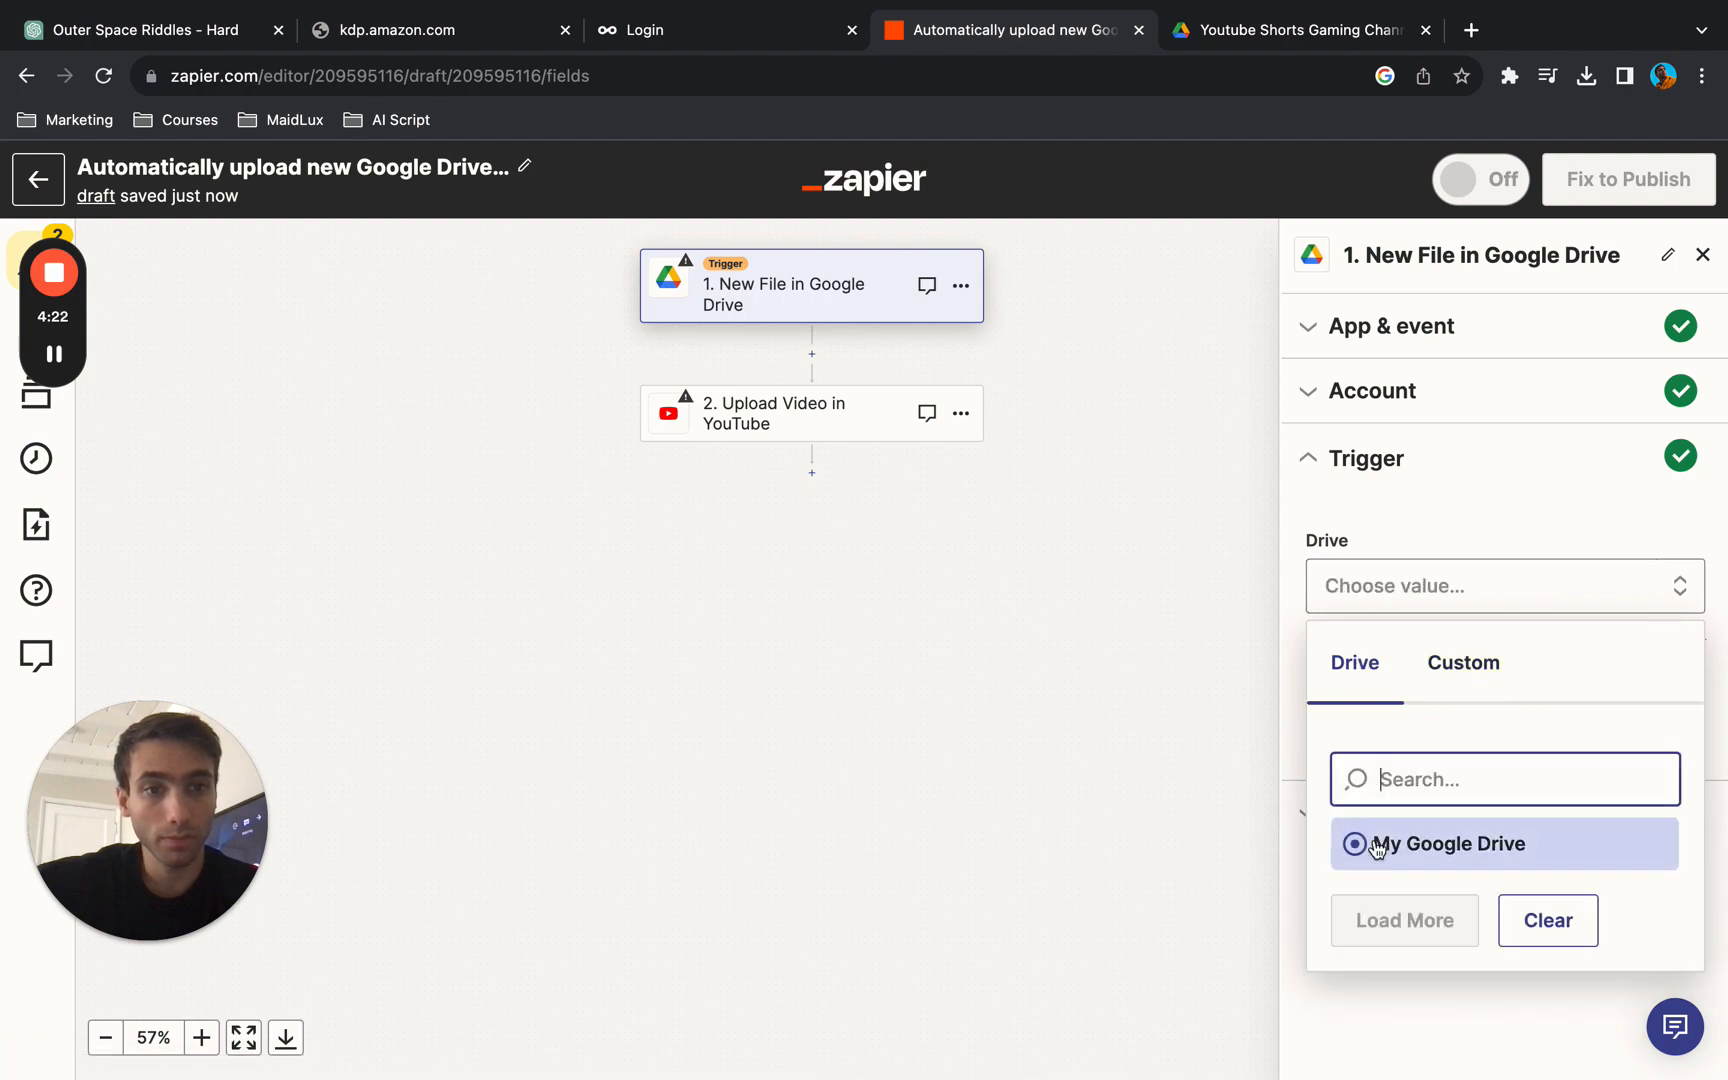
click(1360, 850)
click(1570, 725)
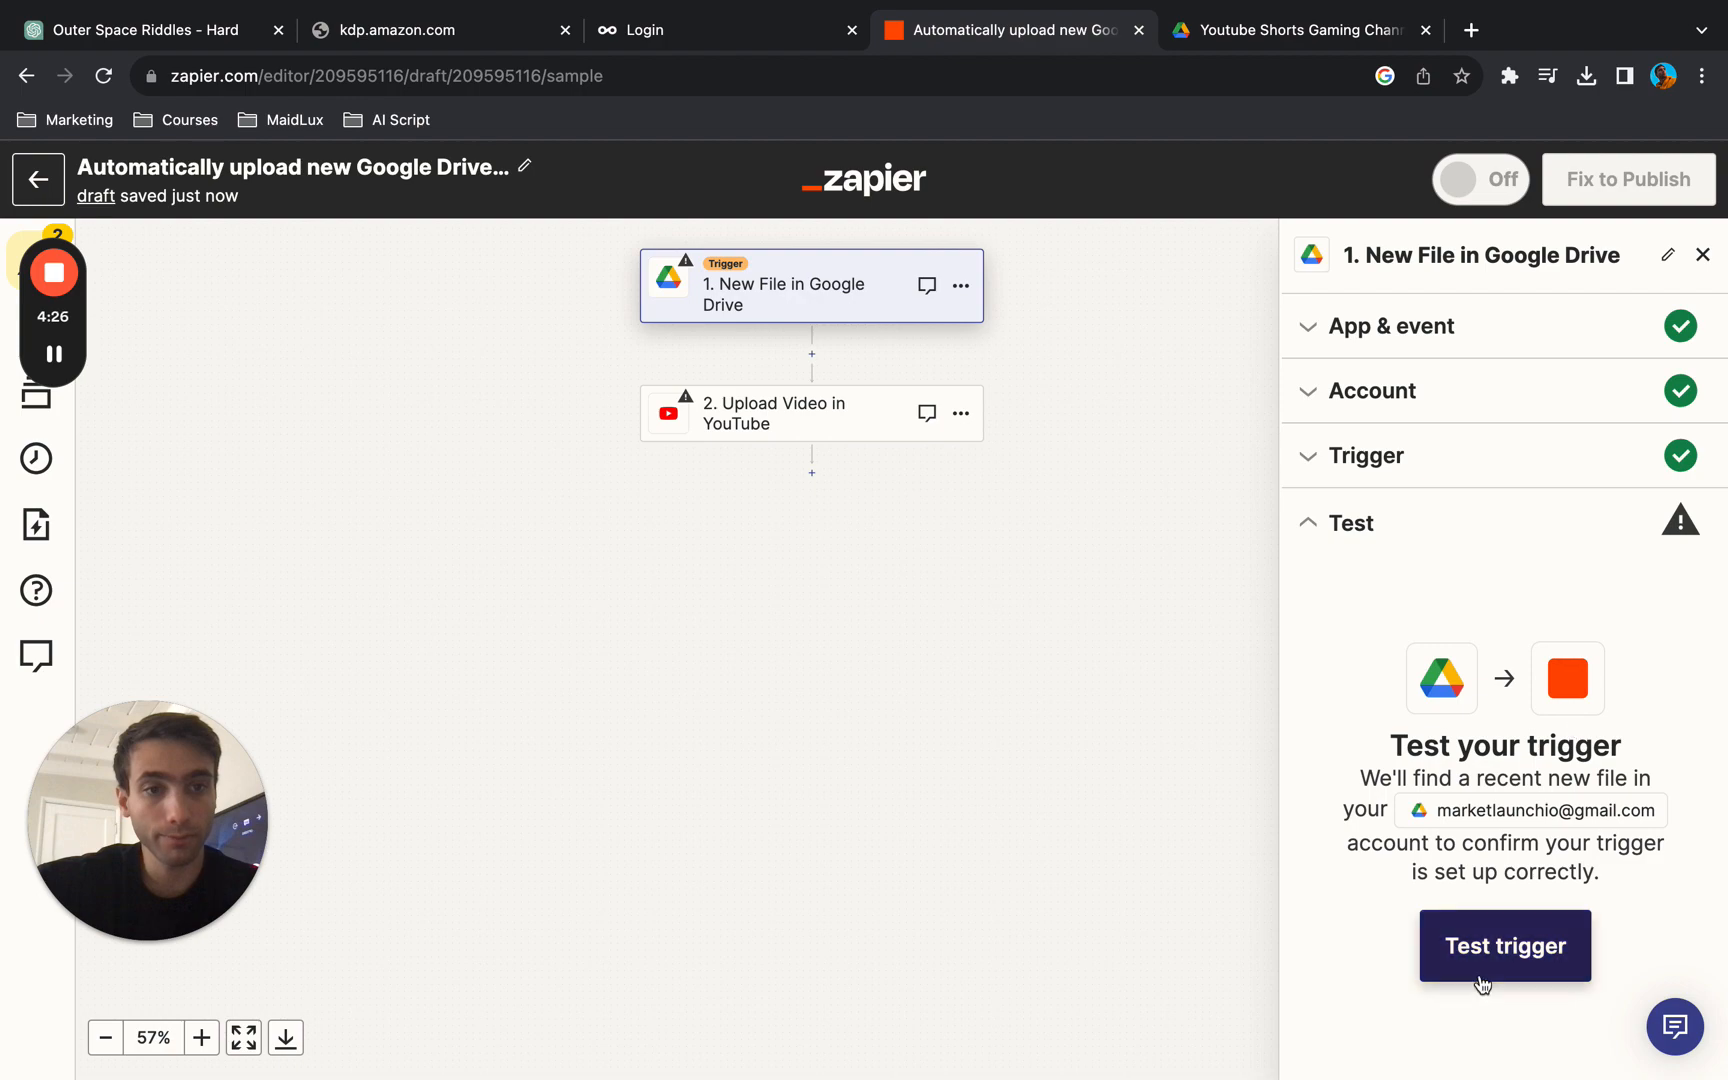
- Test the New File trigger and review the sample file records it retrieves
scroll(1483, 985, down, 1)
click(1494, 945)
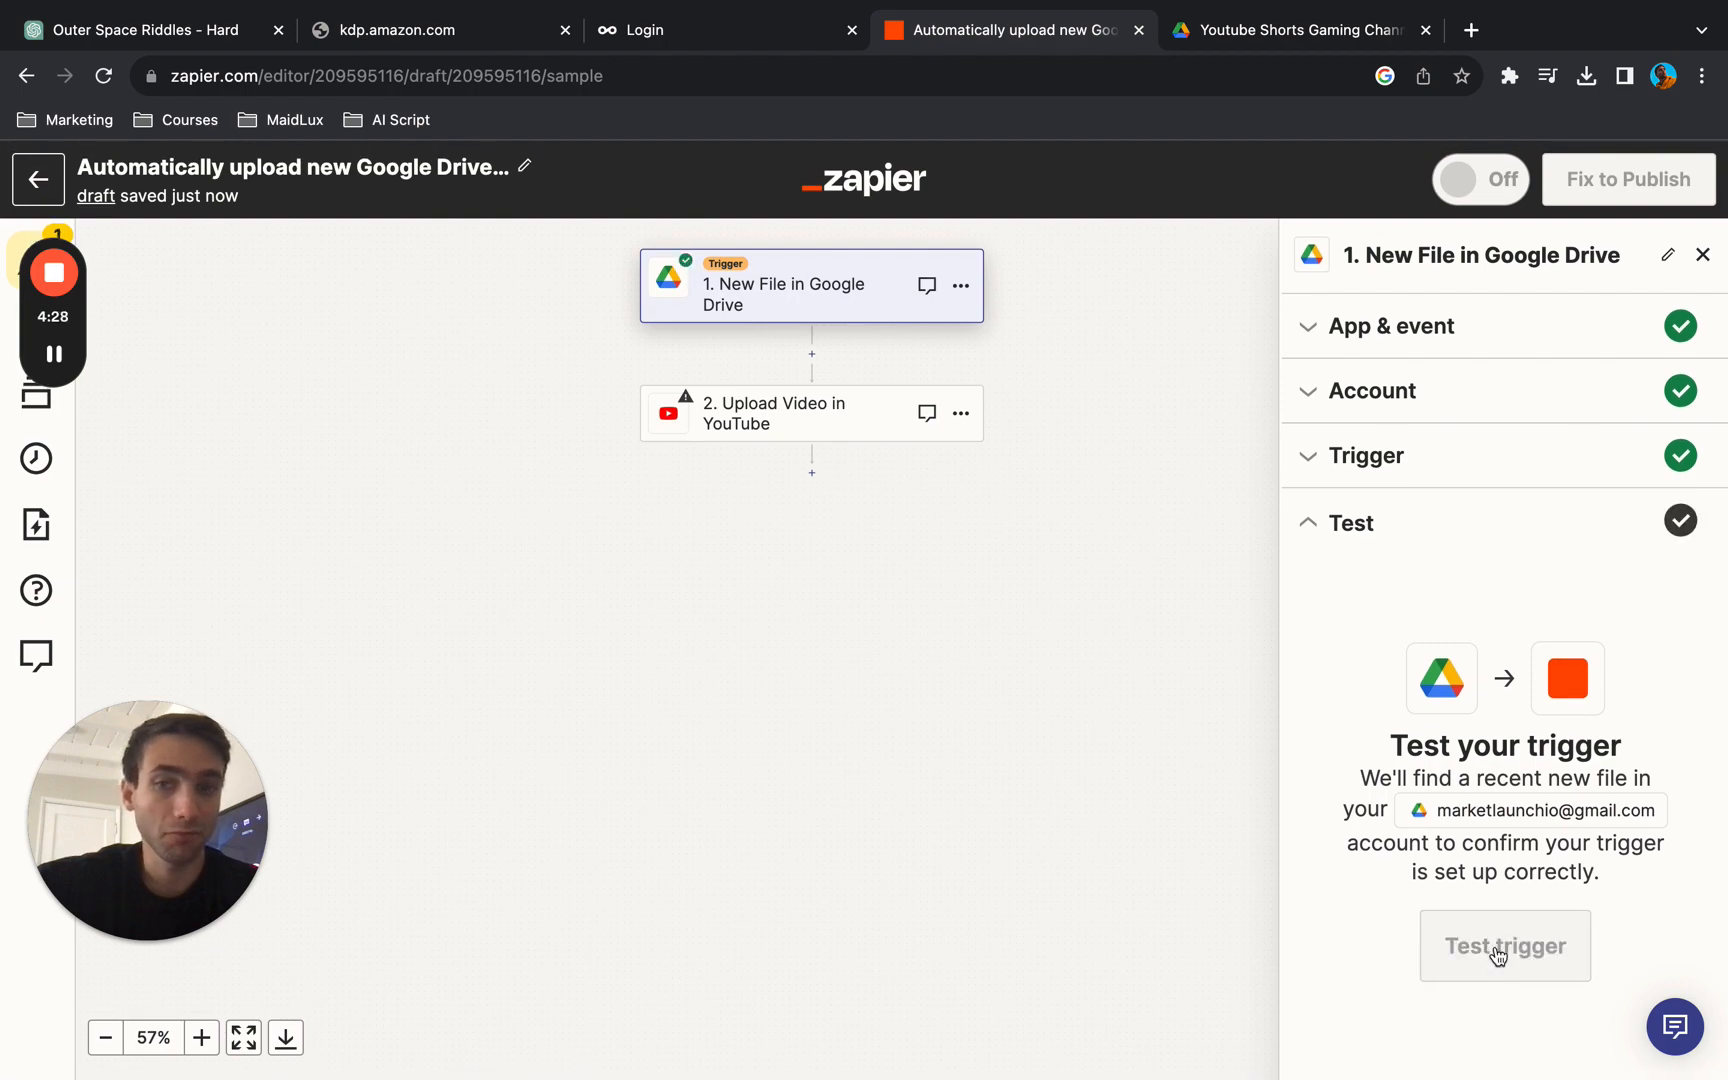
scroll(1566, 711, down, 5)
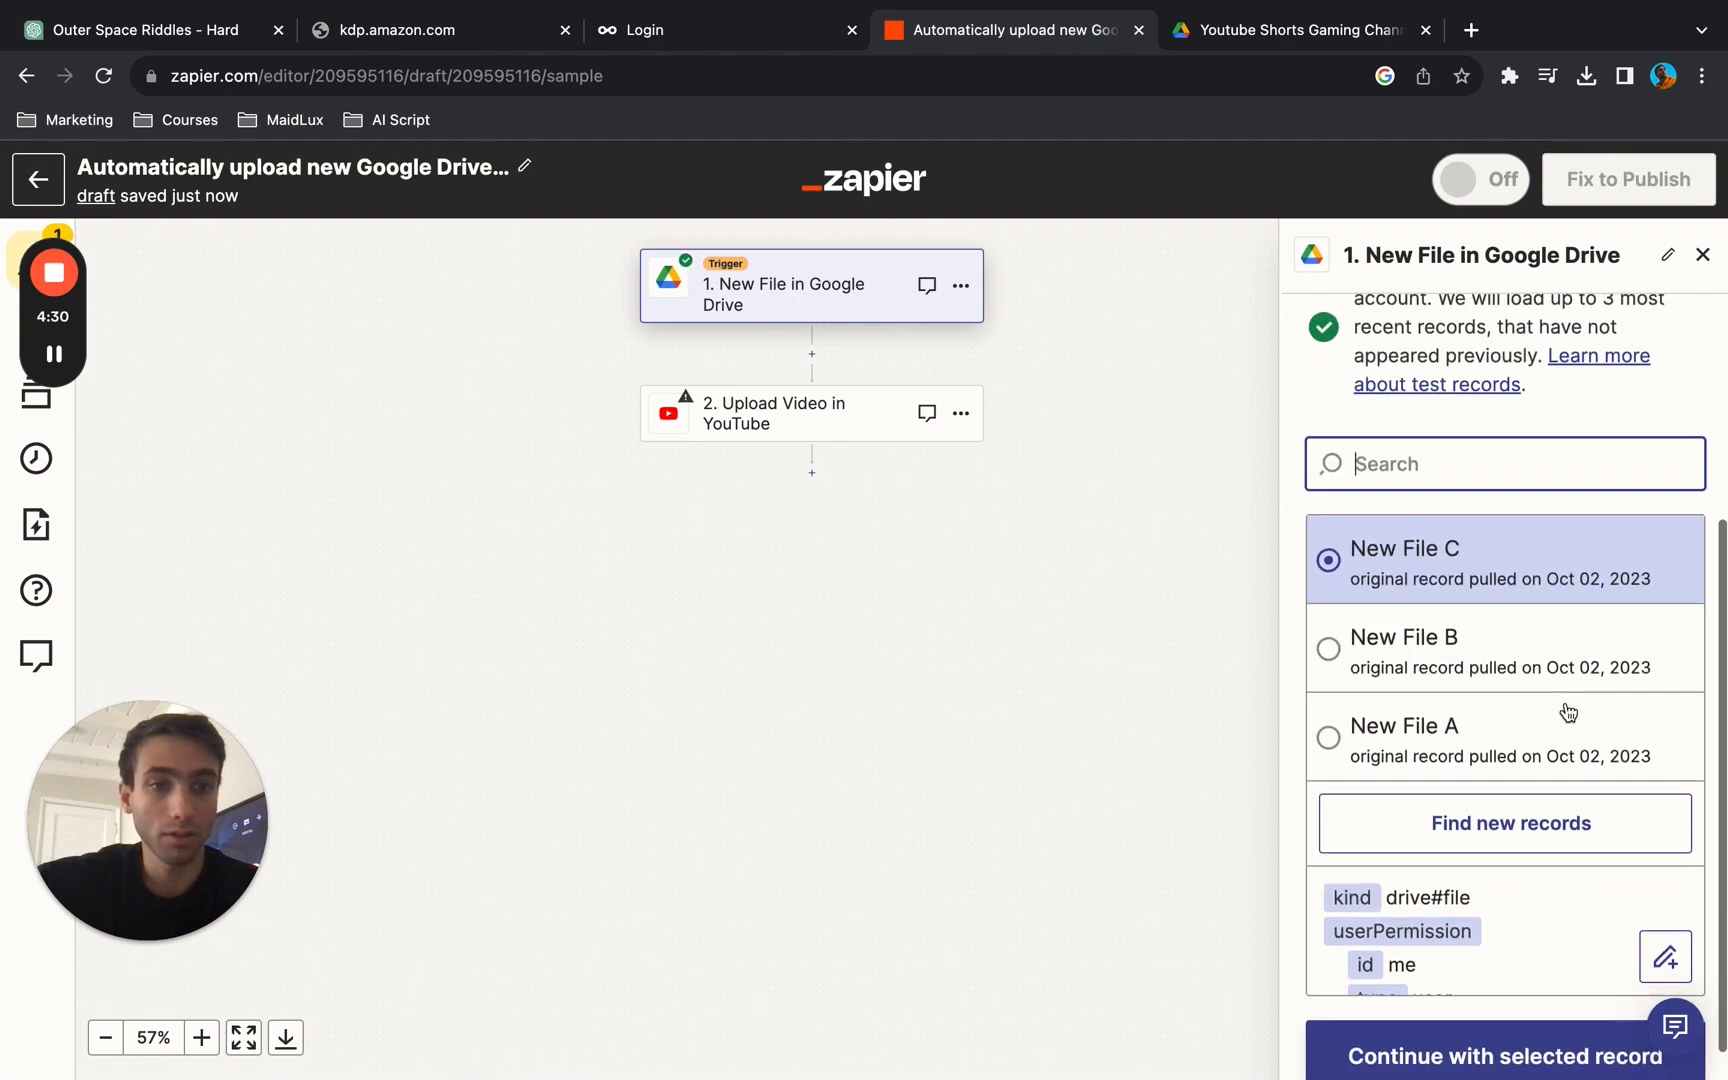
scroll(1516, 851, down, 1)
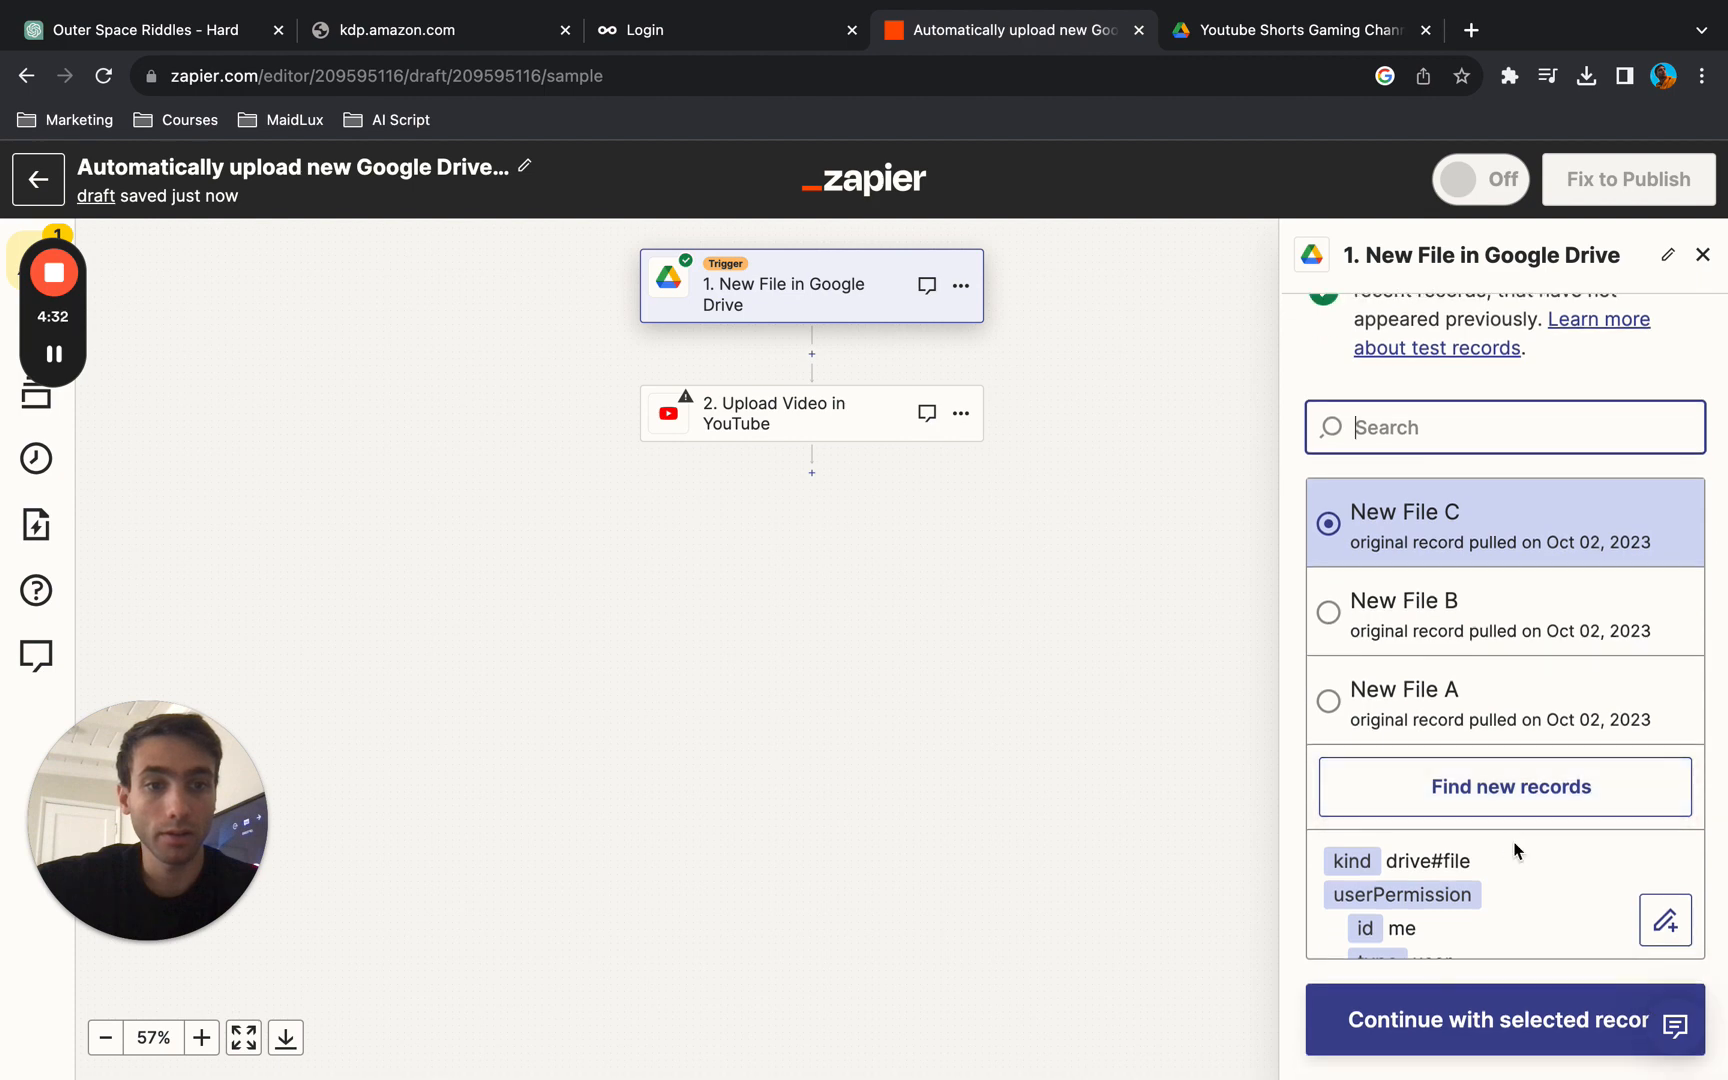
scroll(1516, 851, up, 1)
scroll(1557, 535, up, 1)
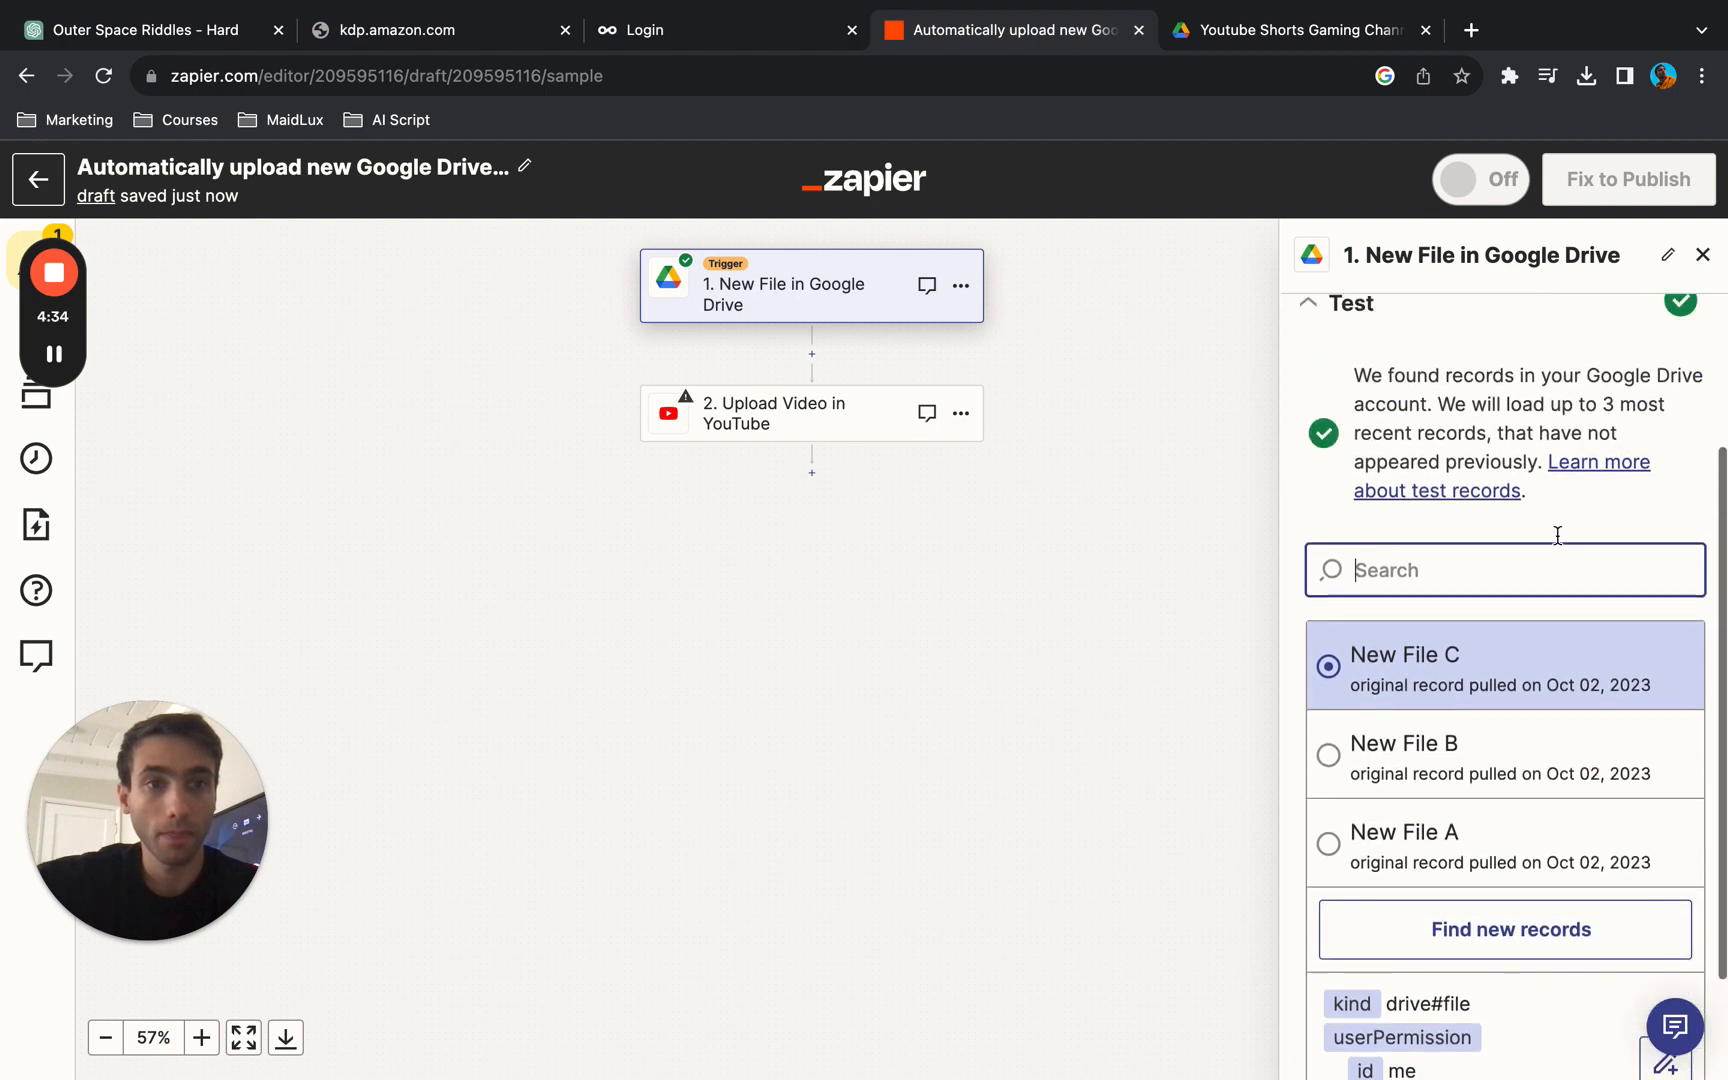
- Check the new folder in Google Drive, search the trigger's test records for "youtube" and find new records
click(1260, 30)
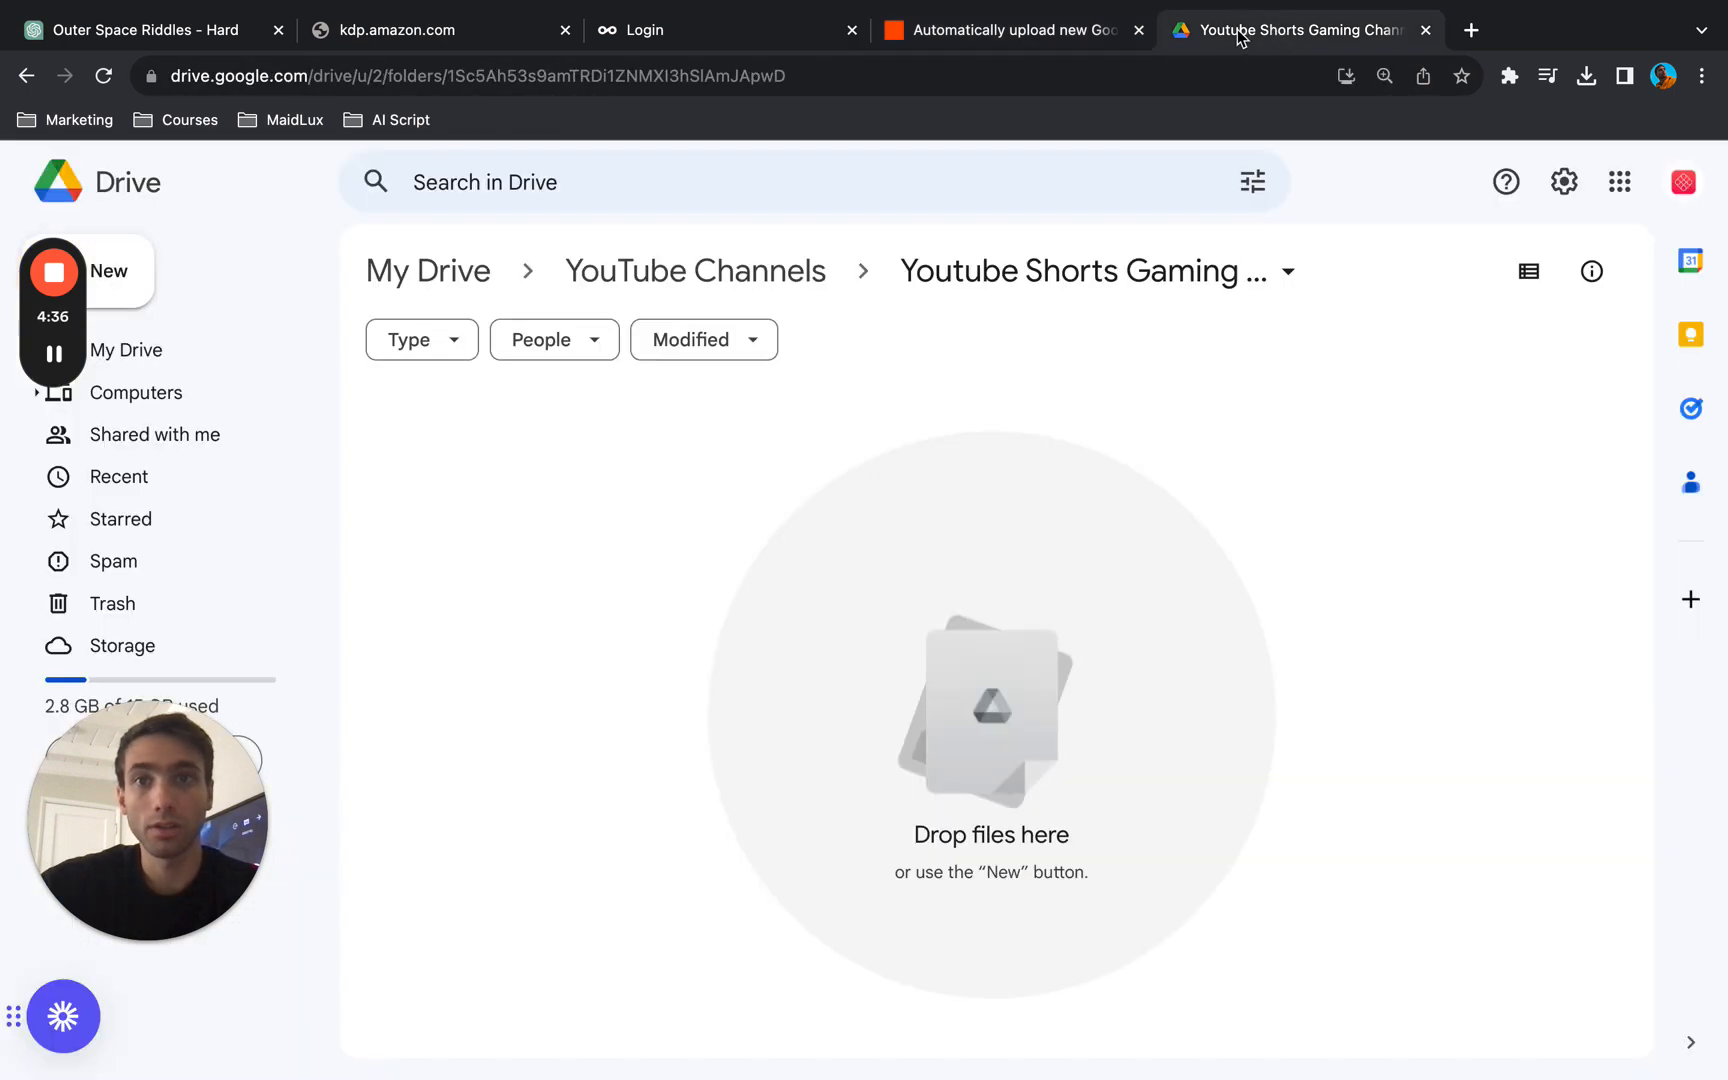
click(988, 30)
click(1385, 580)
text(youtube)
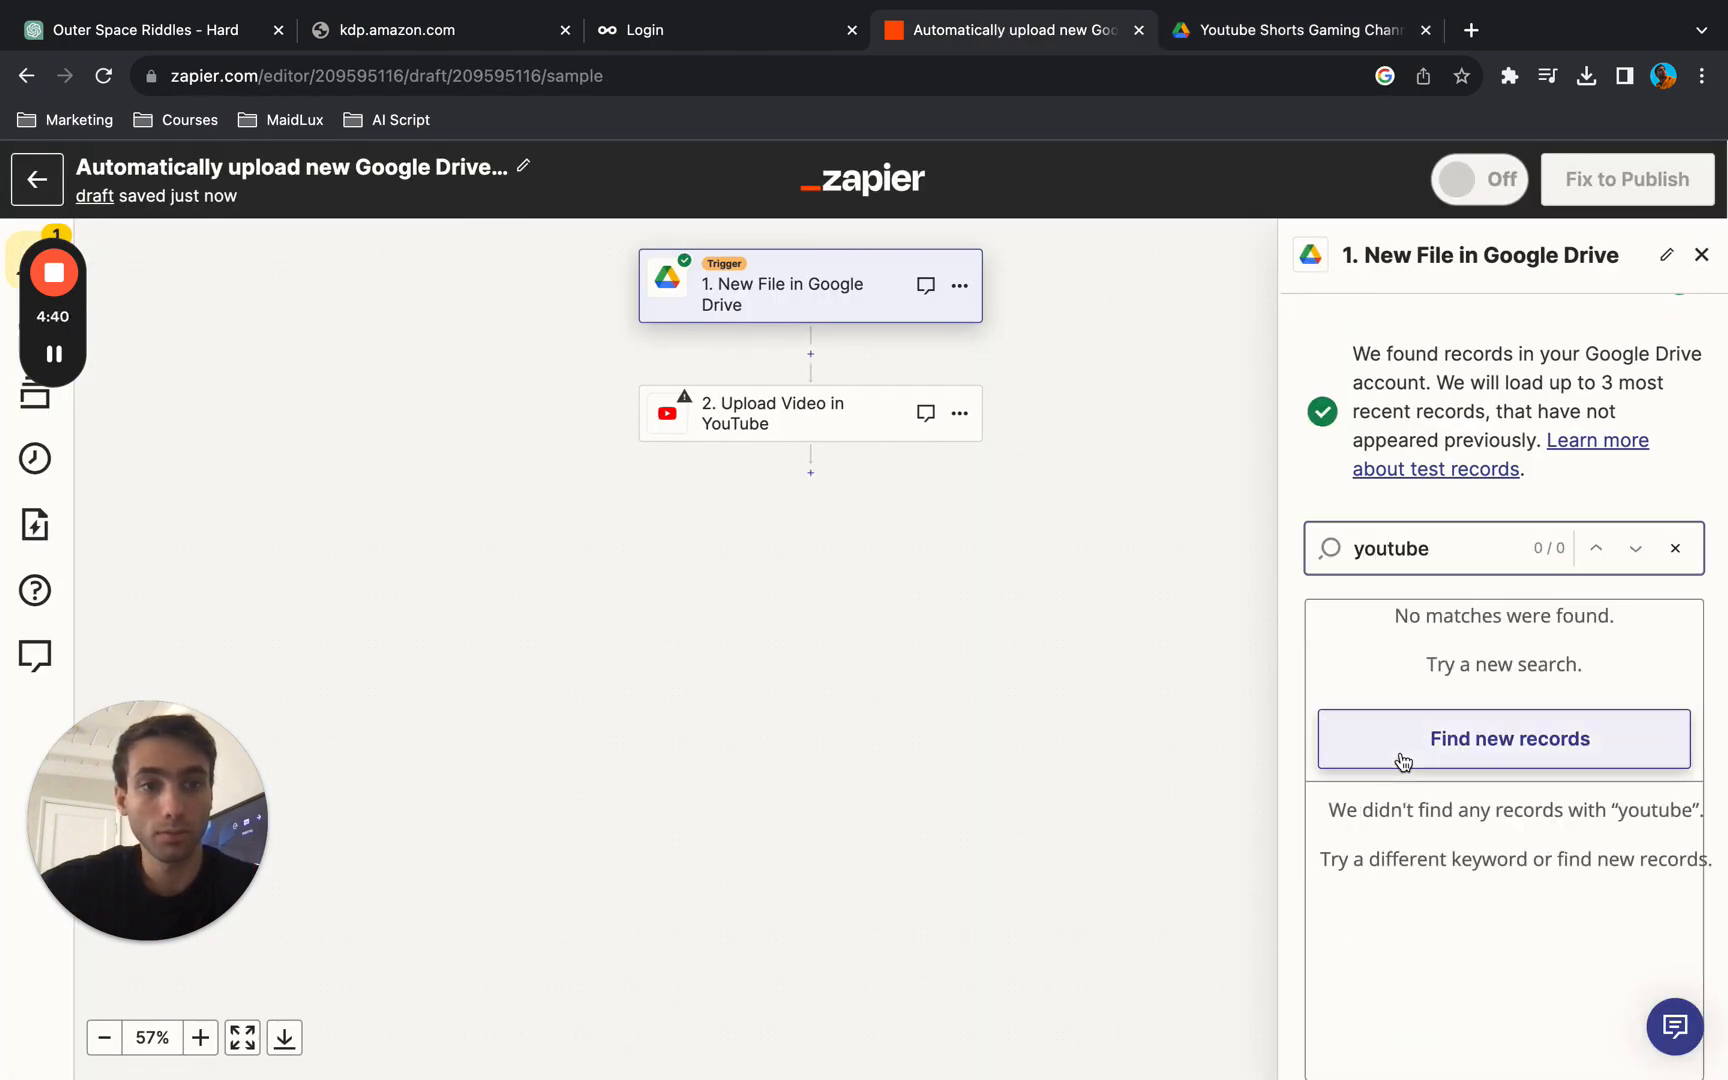
click(1402, 752)
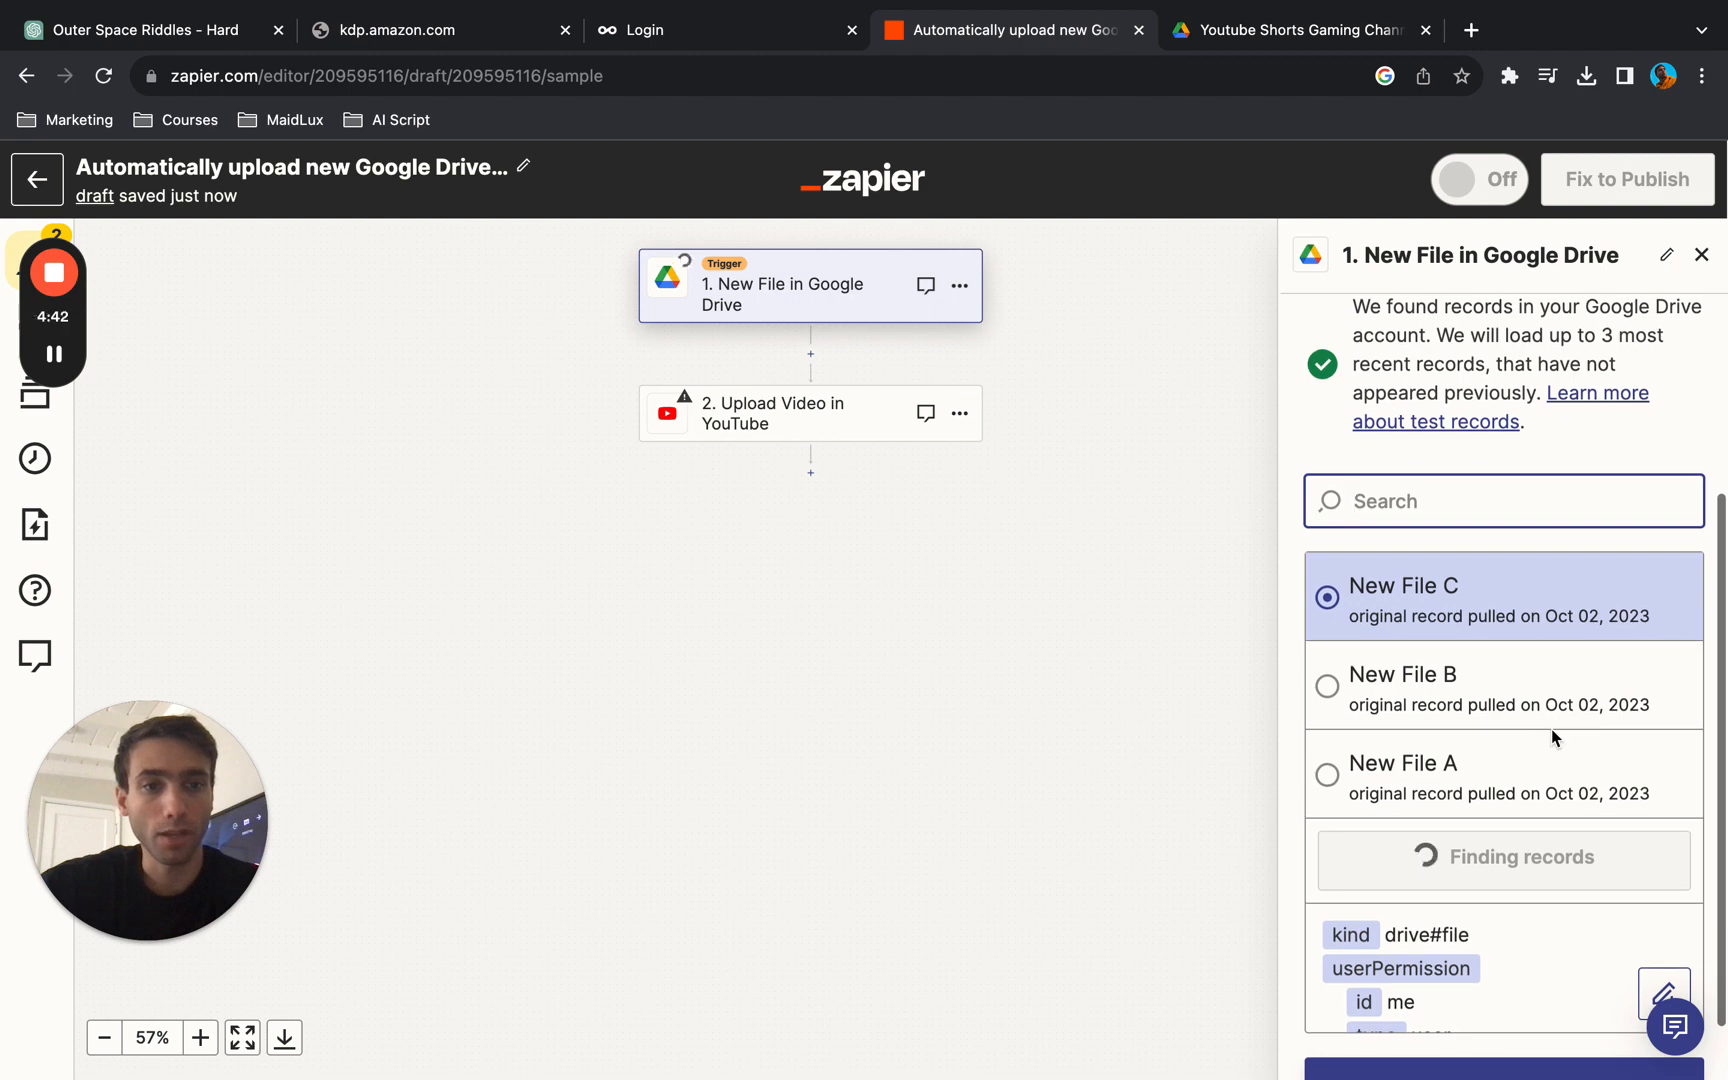
scroll(1524, 733, down, 1)
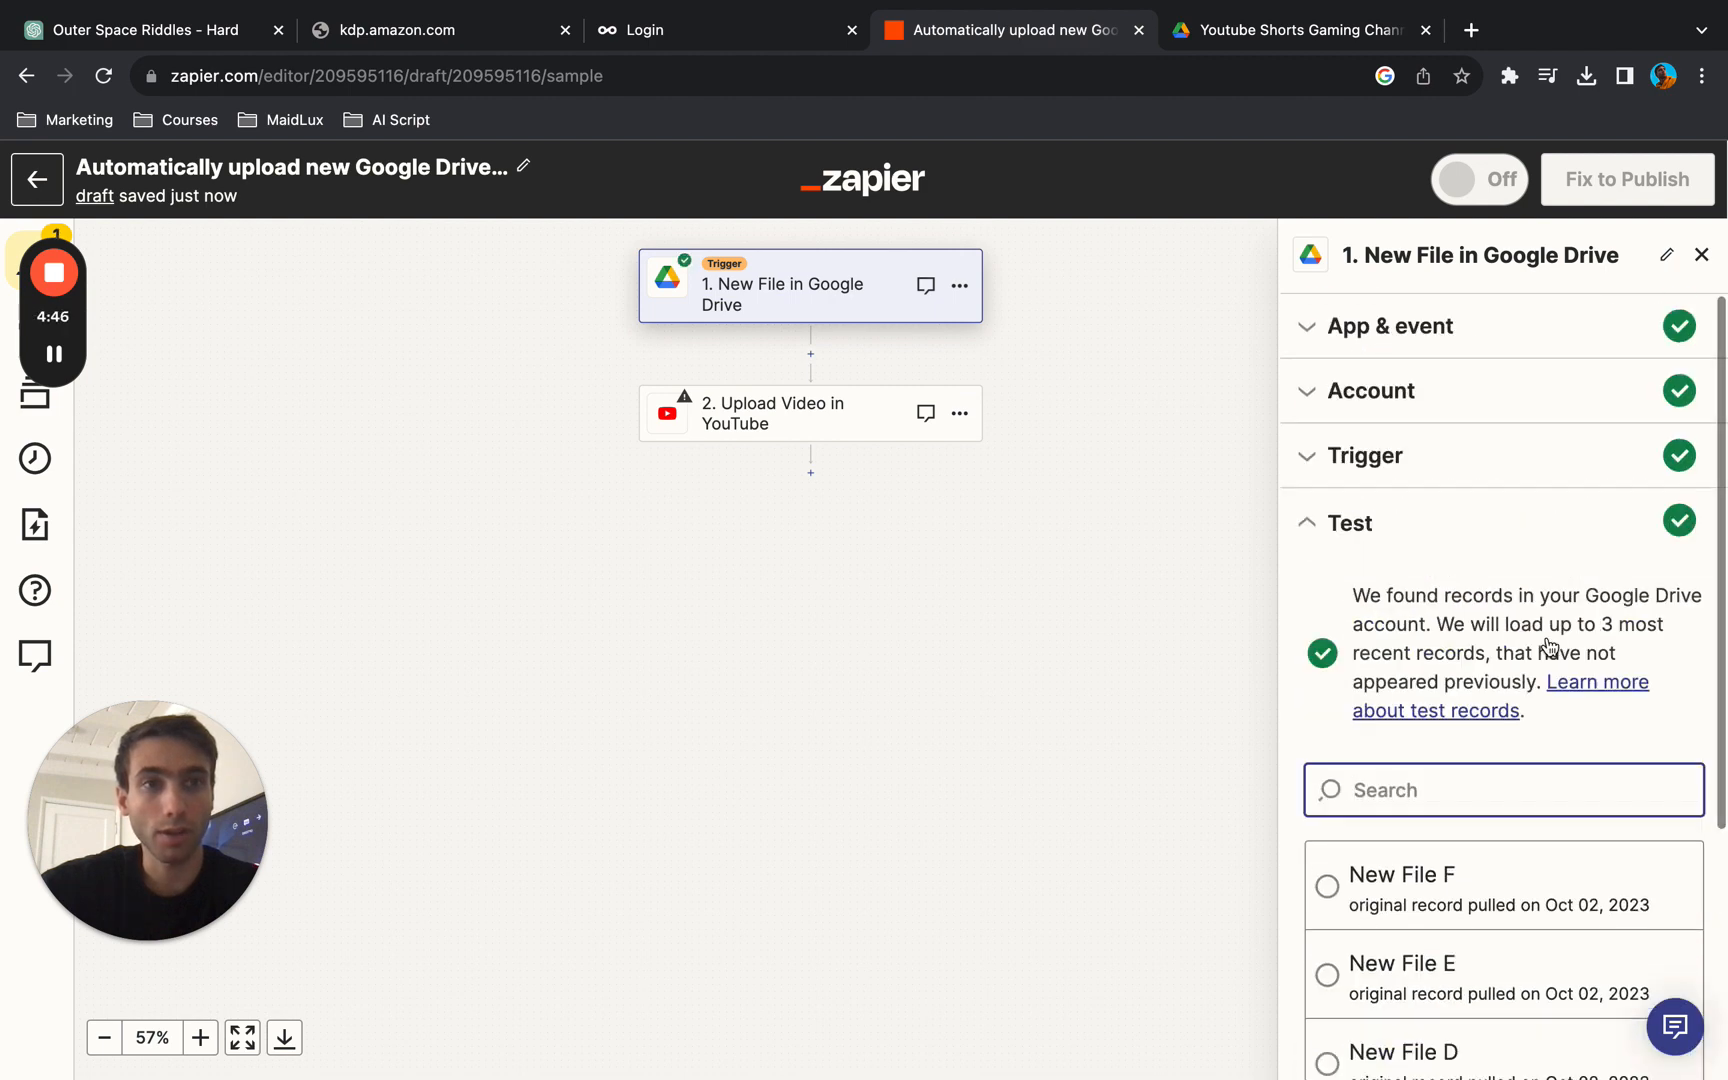
click(1660, 256)
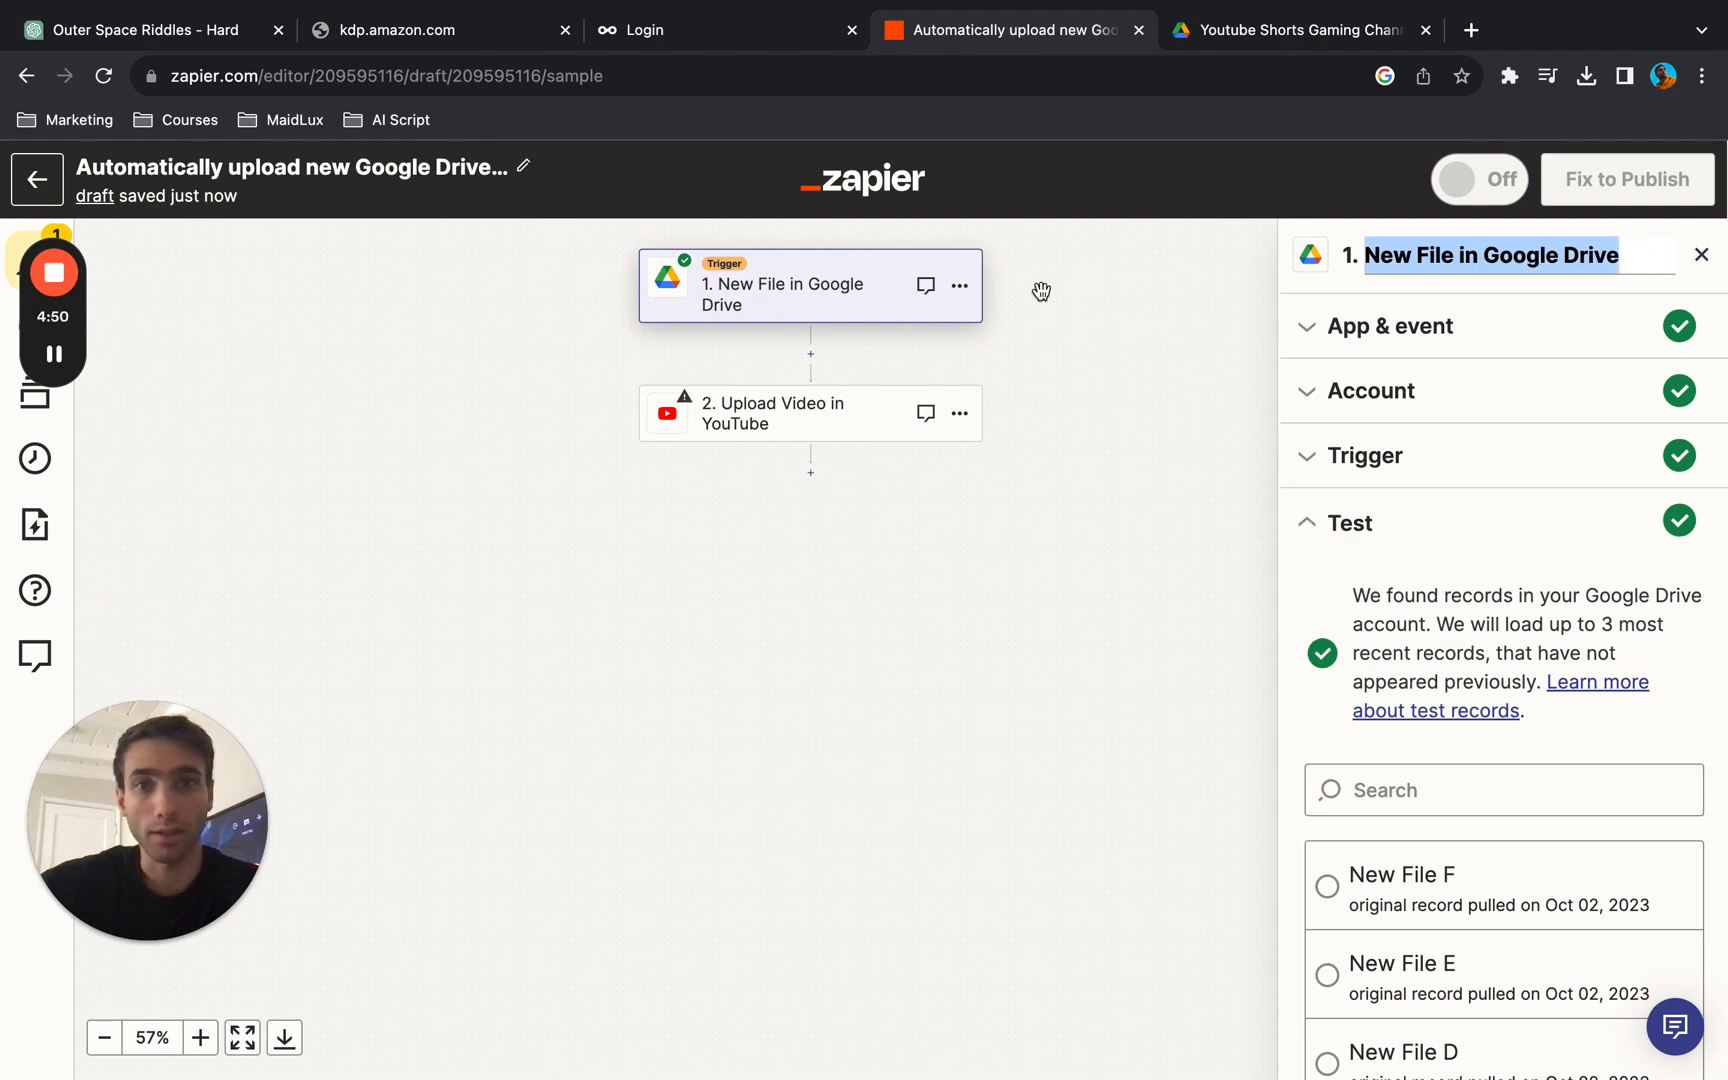
click(959, 290)
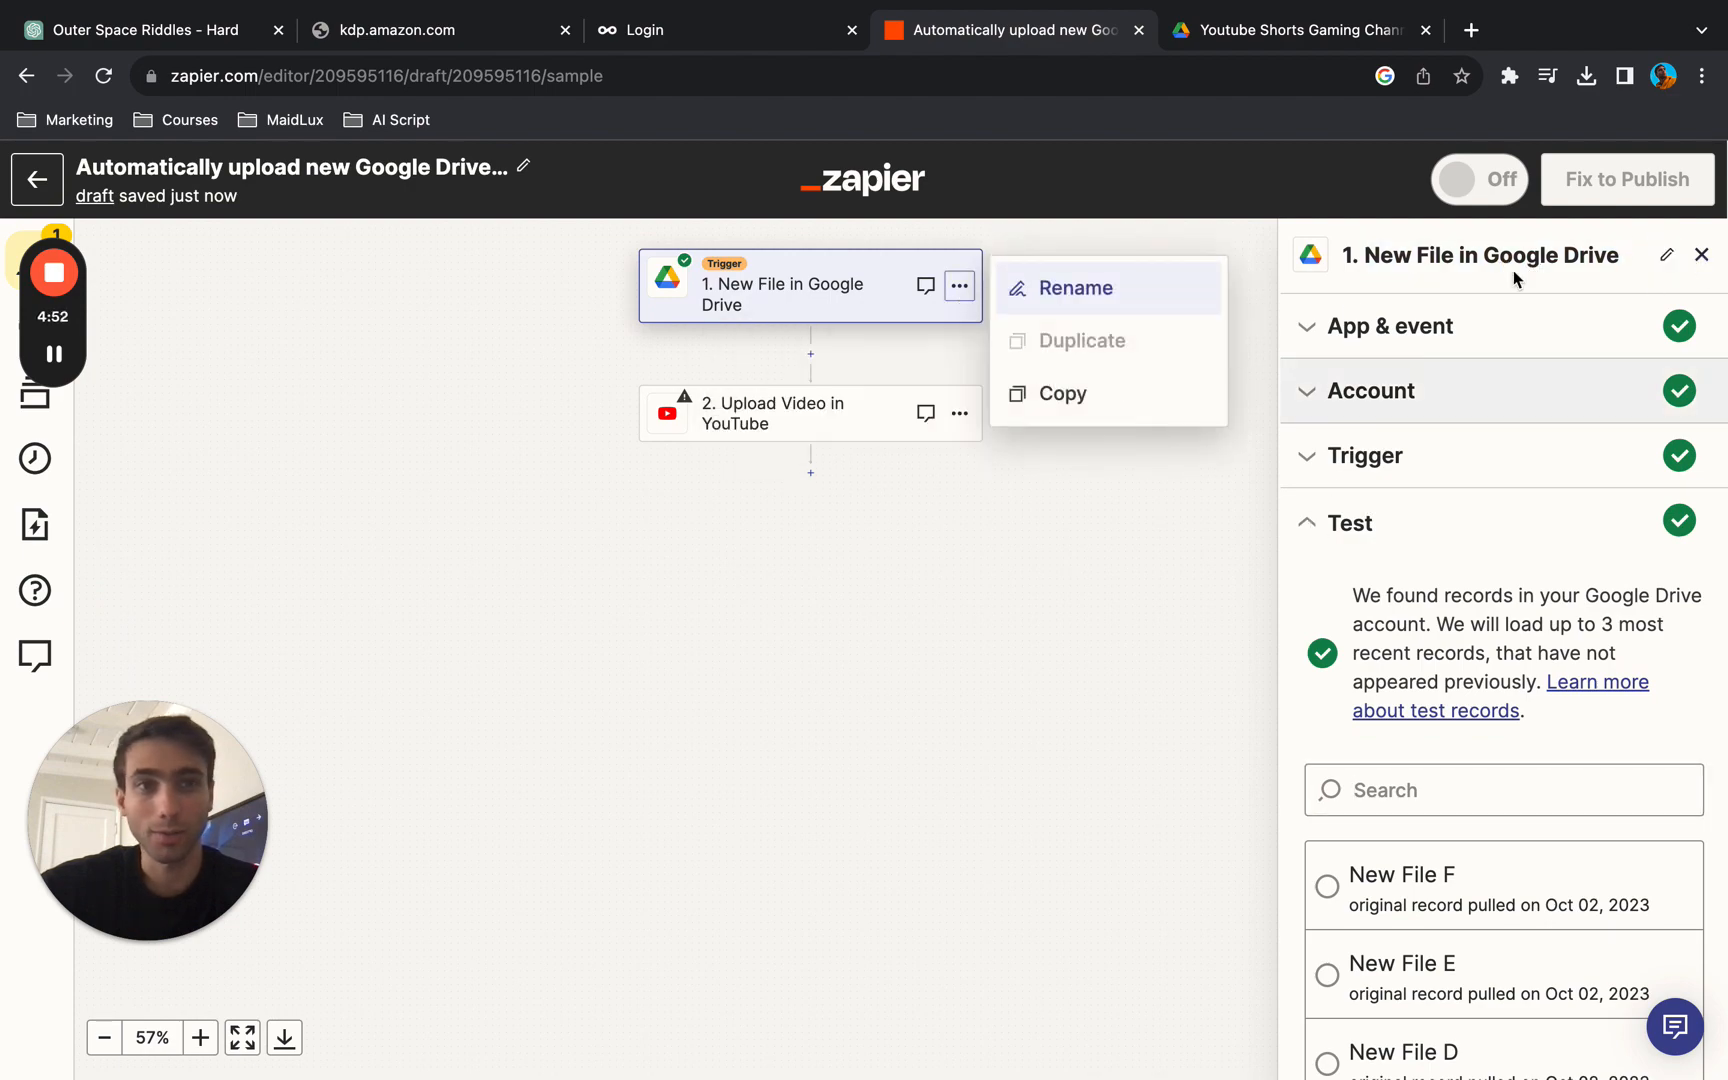
click(1500, 241)
click(1299, 259)
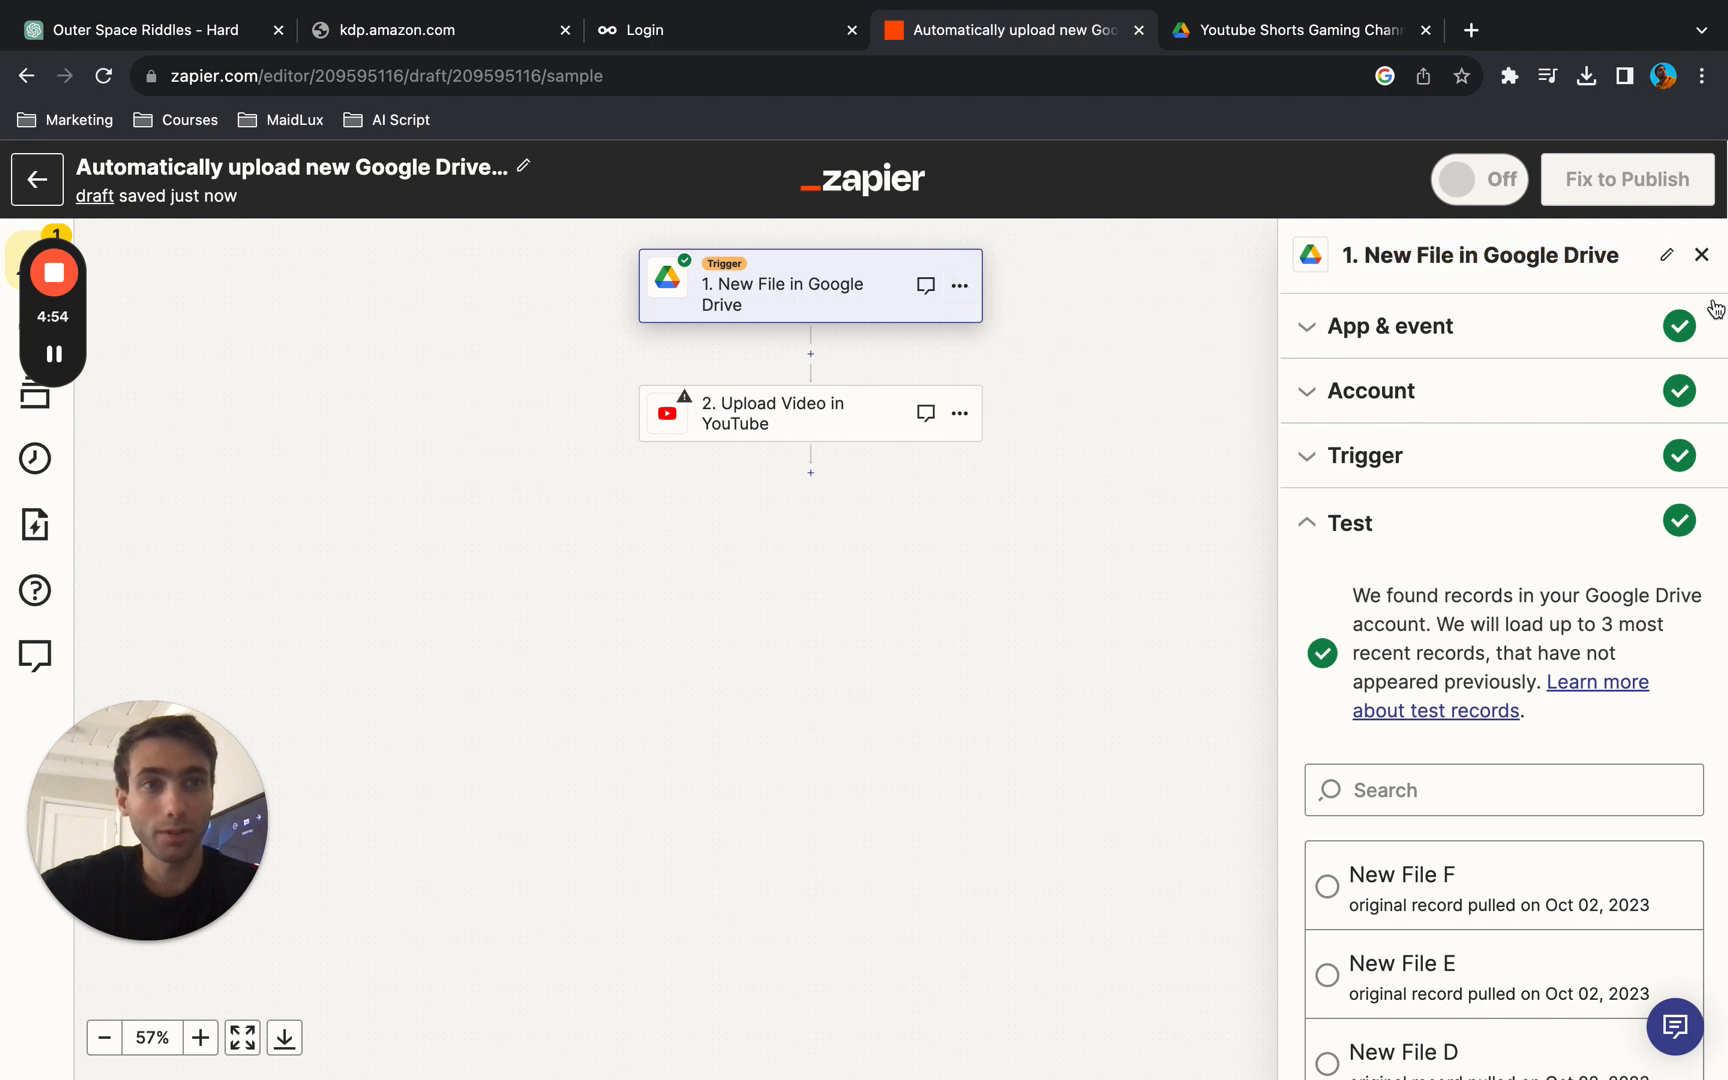
- Change the Google Drive trigger event to New File in Folder and continue to the account settings
click(1514, 344)
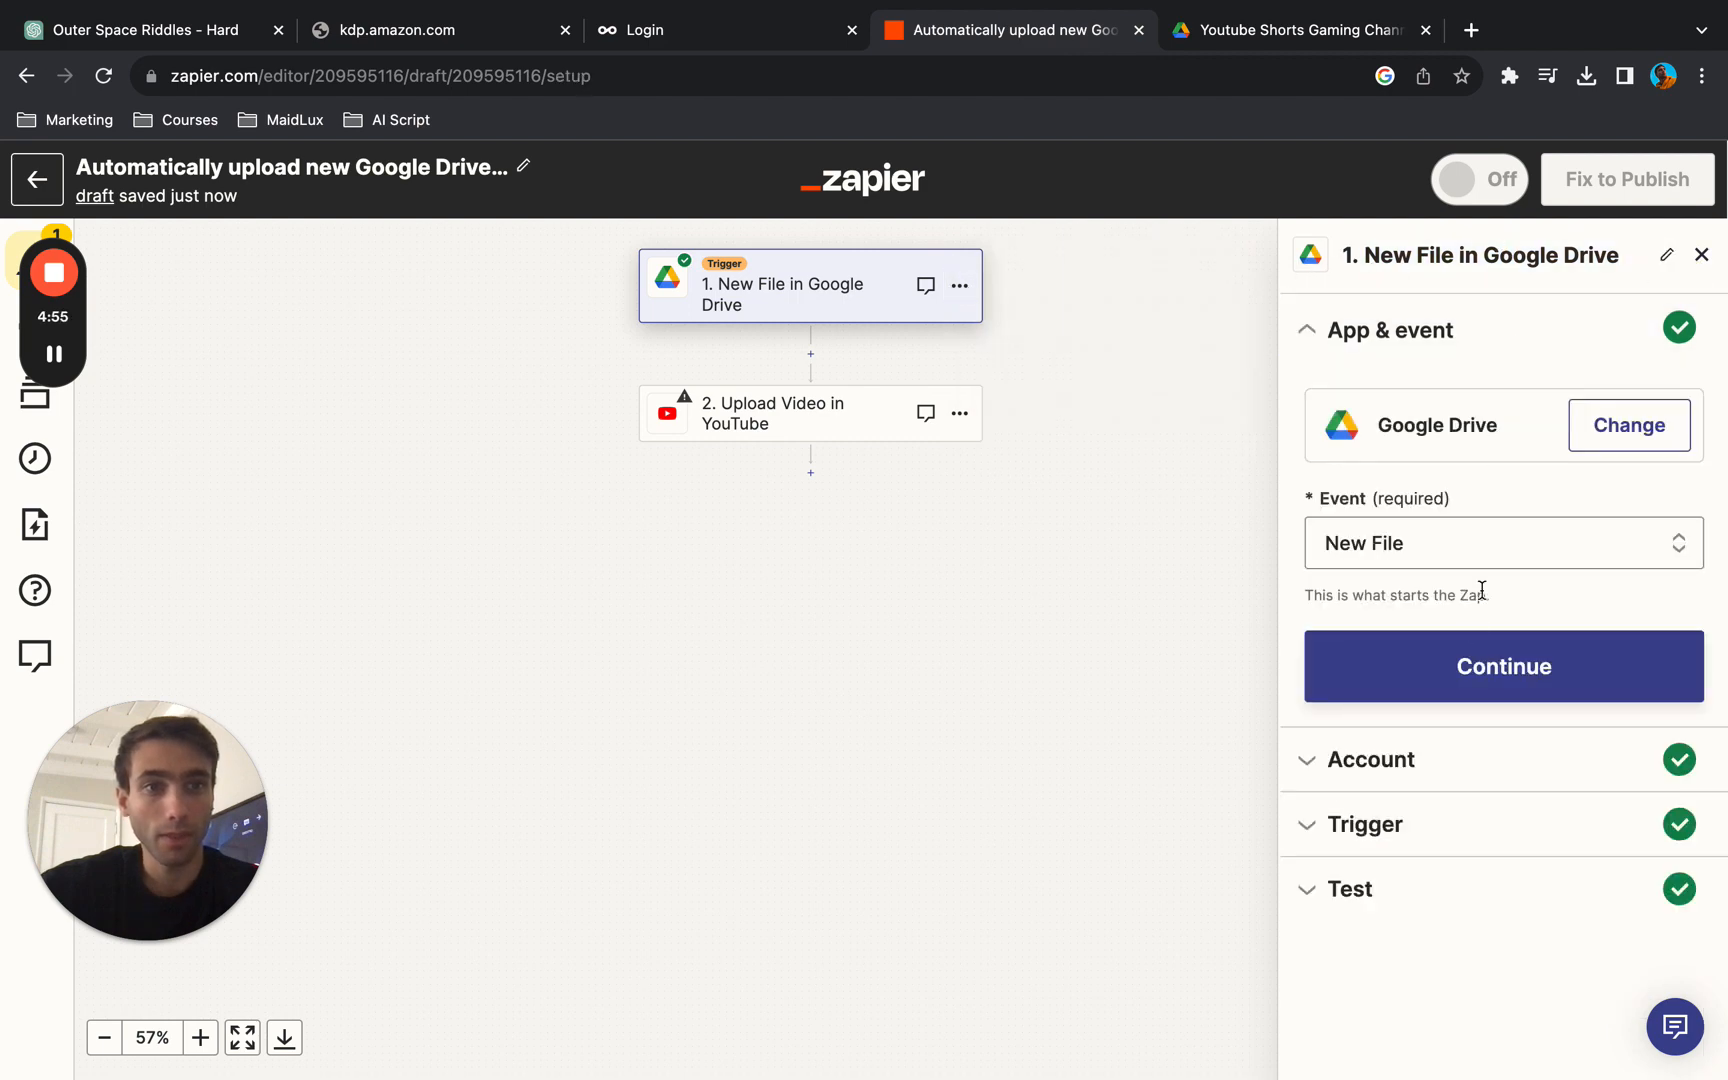
click(1522, 540)
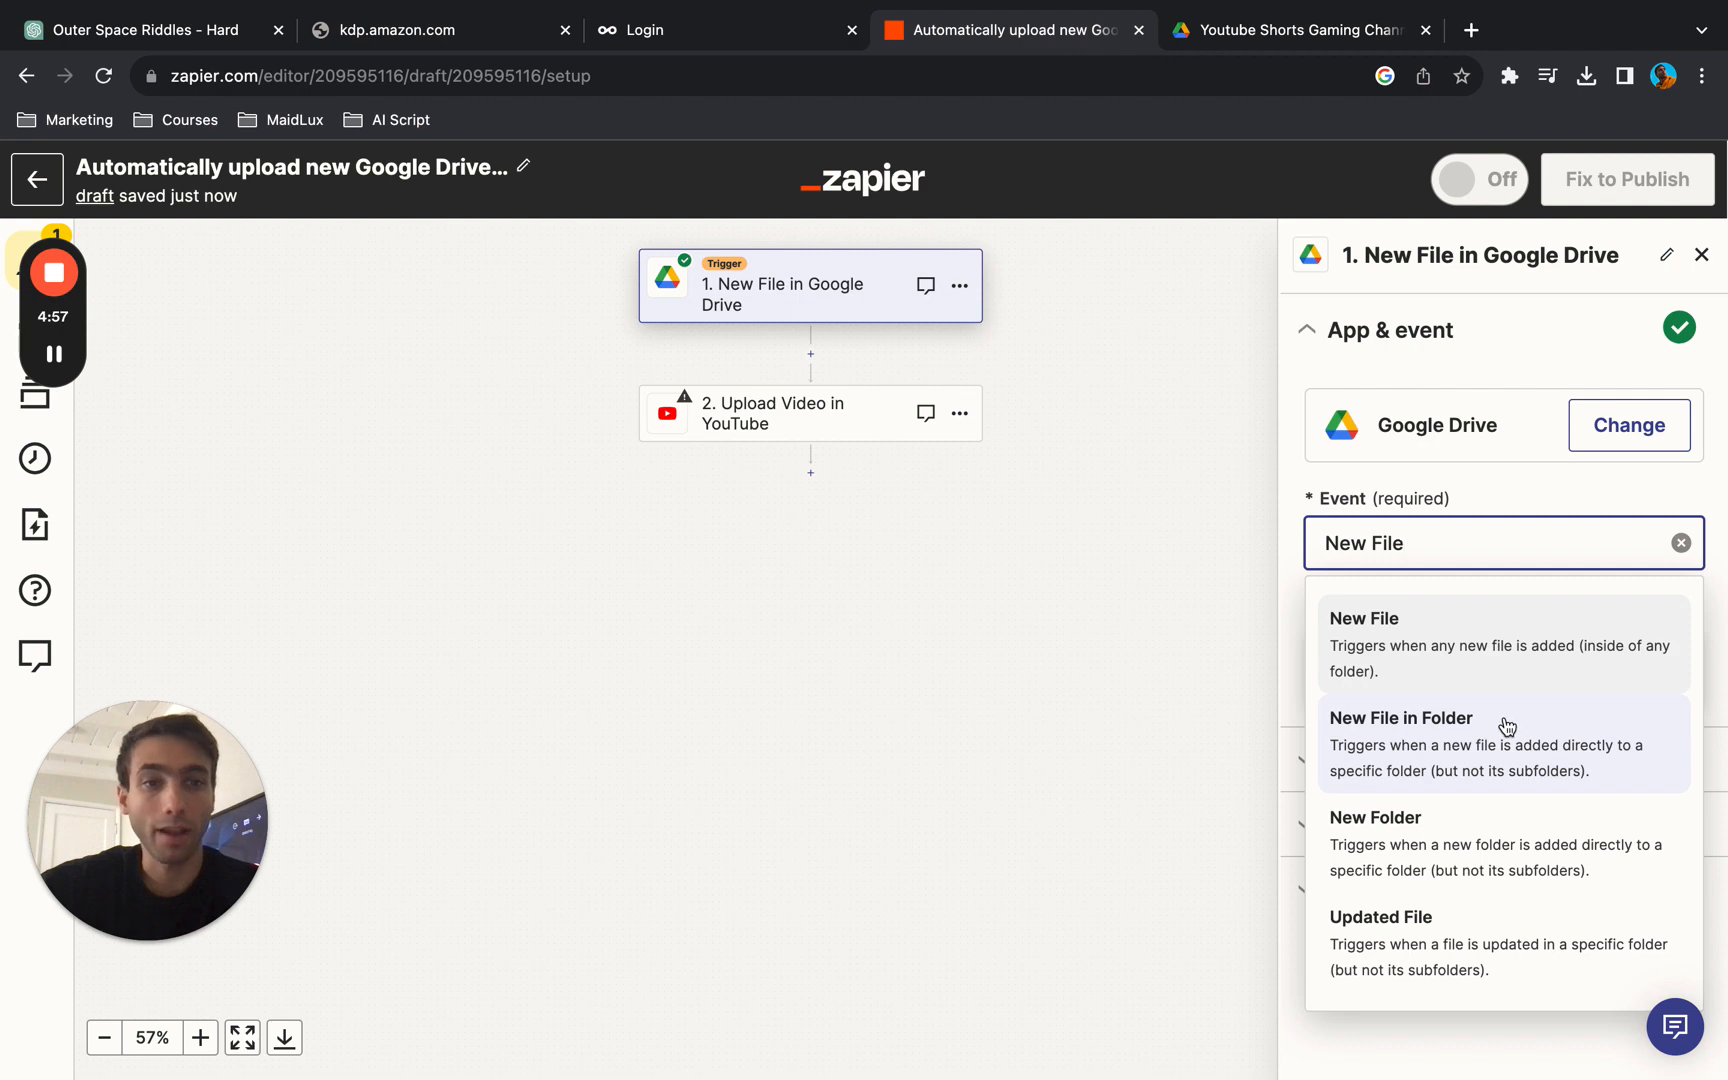
click(1507, 726)
click(1509, 703)
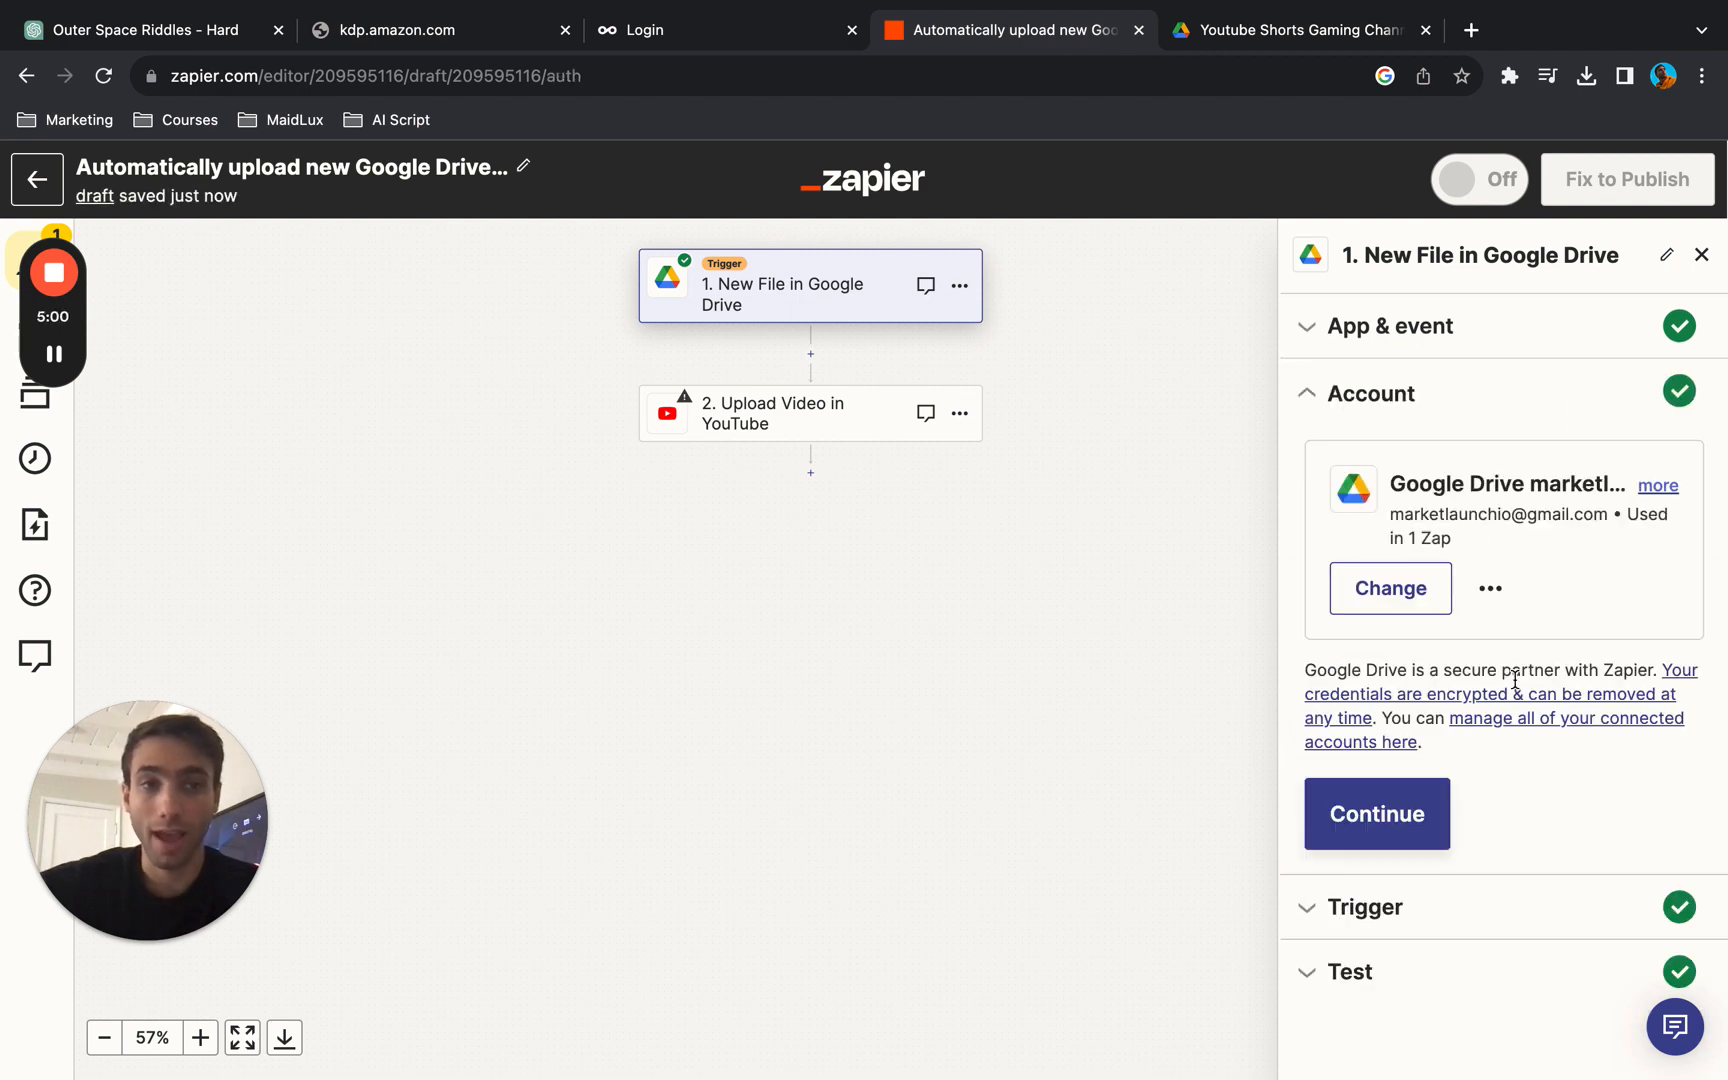
- Continue to the trigger settings, select My Google Drive as the drive, and find and select the YouTube Channels folder
click(1373, 826)
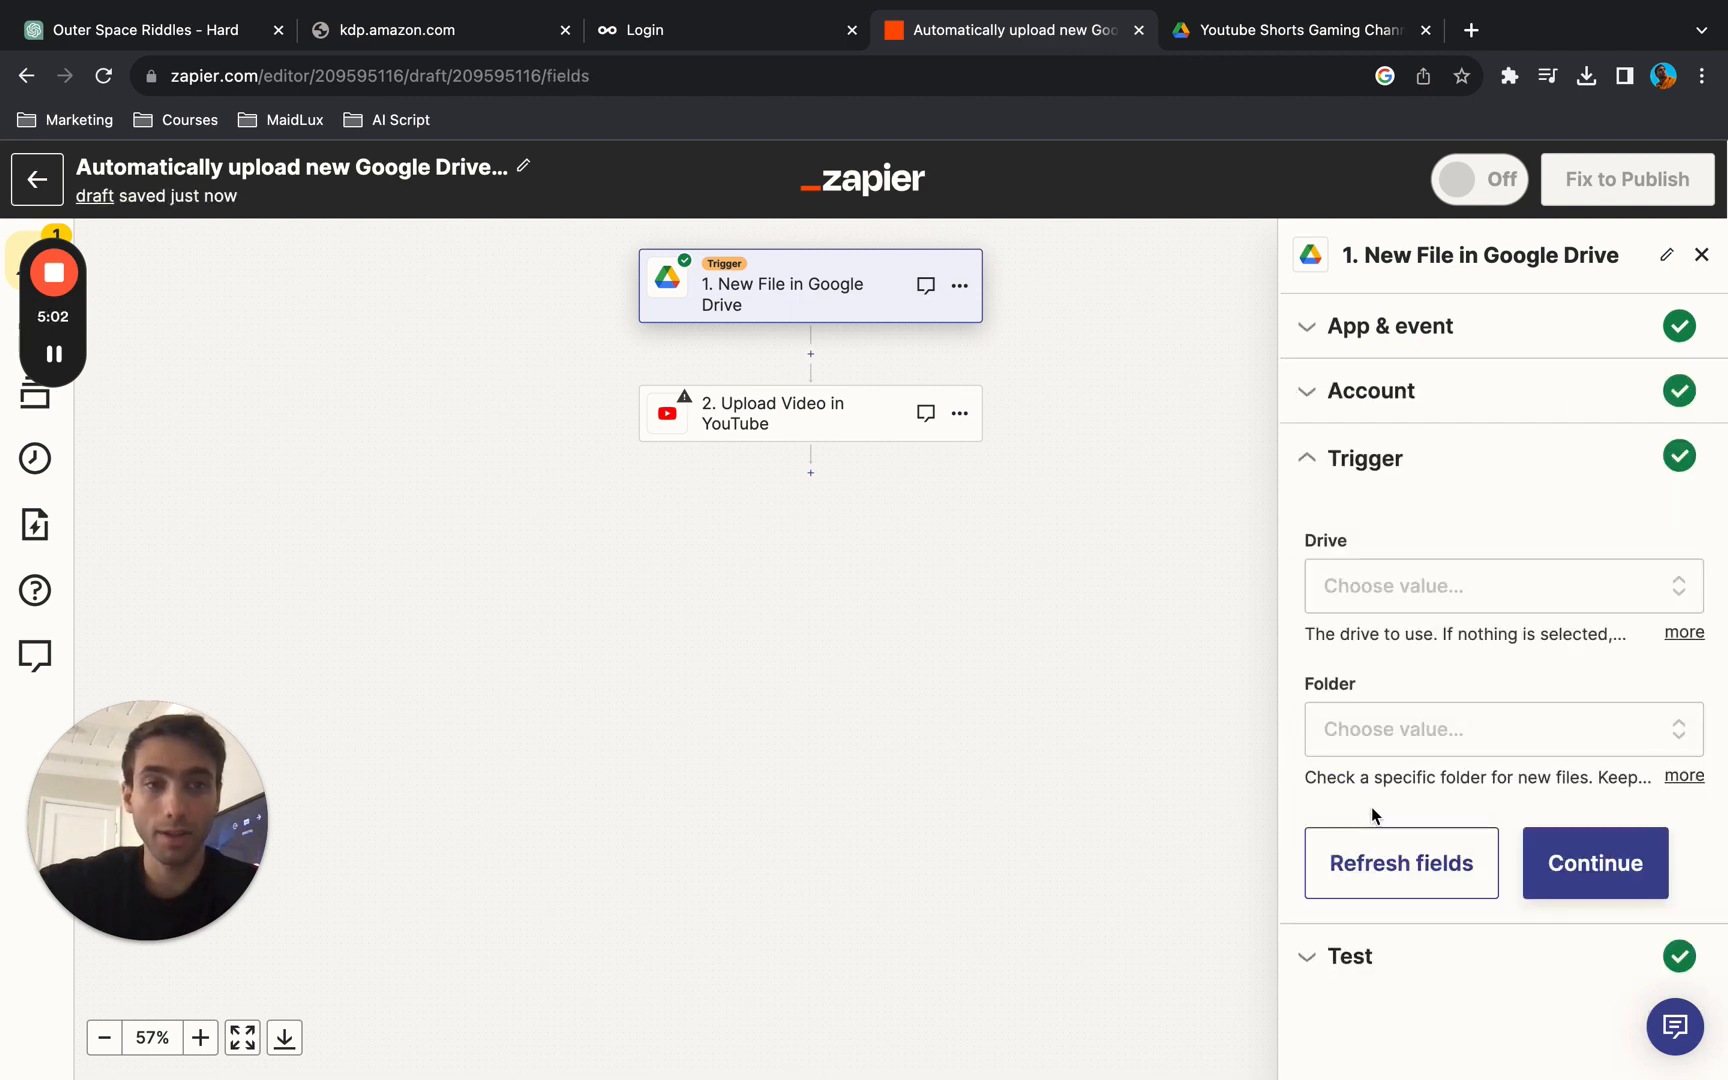
click(1470, 590)
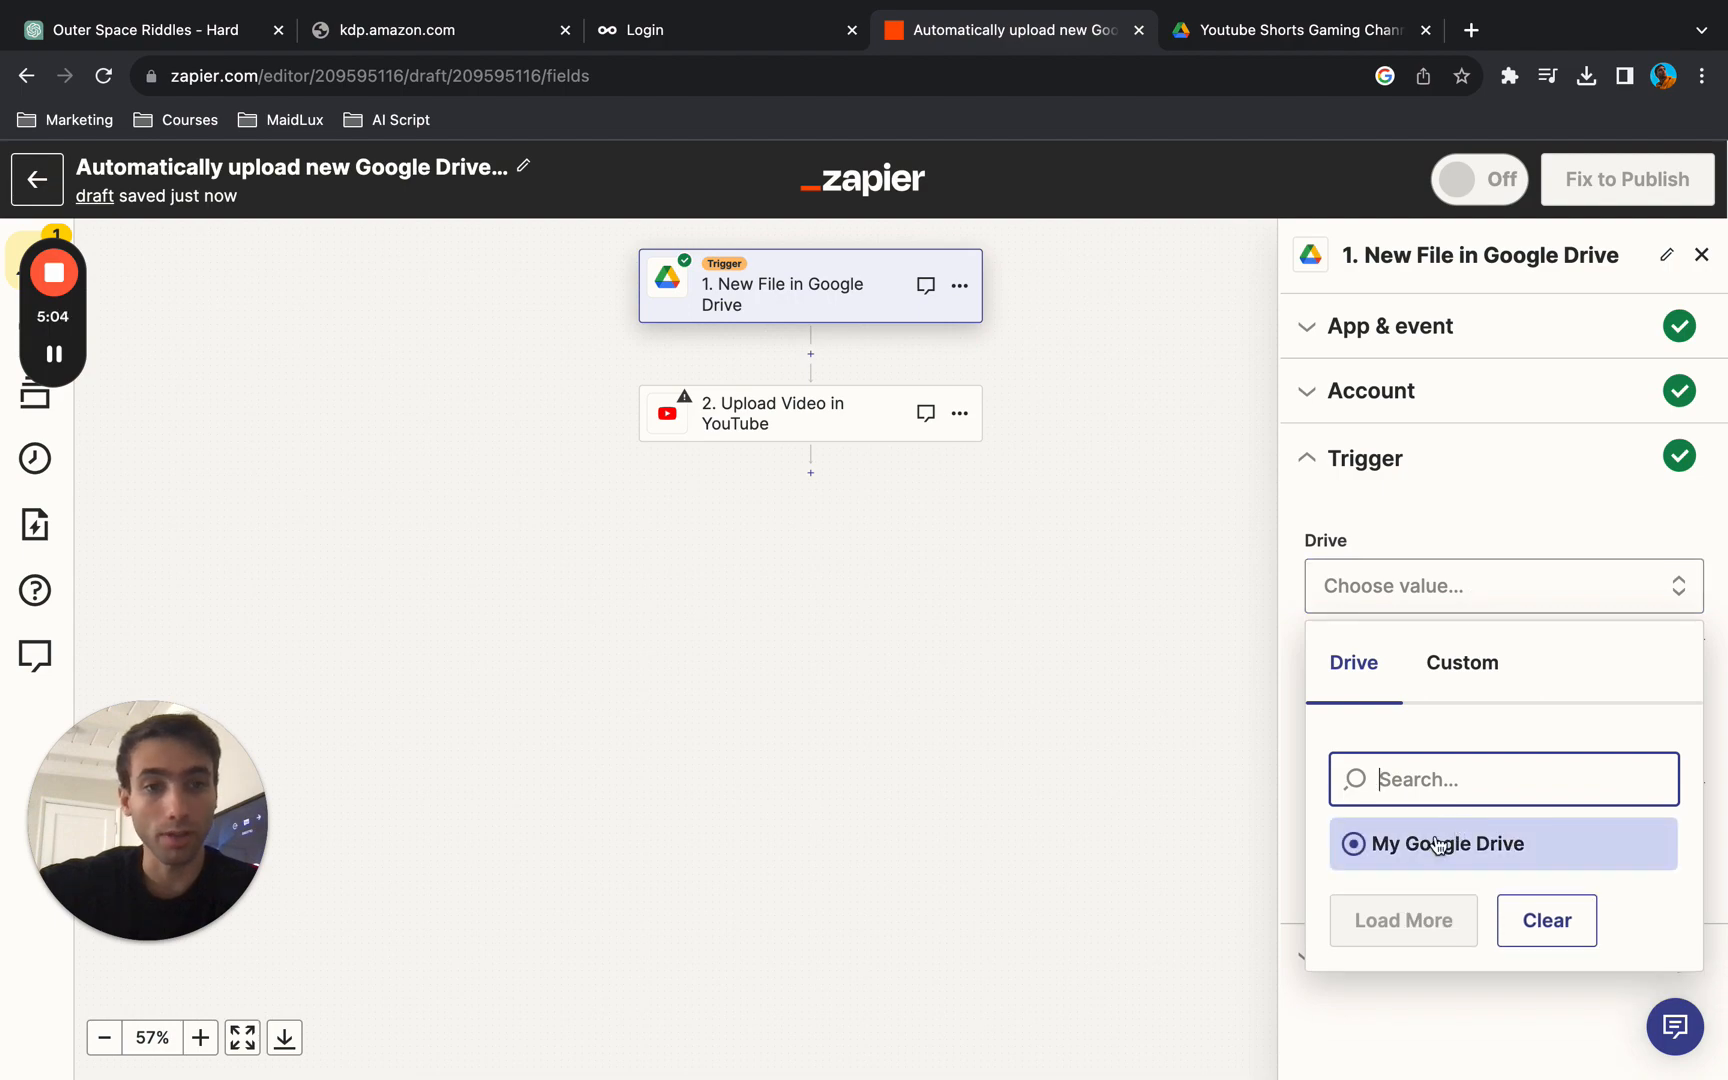
click(1437, 845)
click(1474, 729)
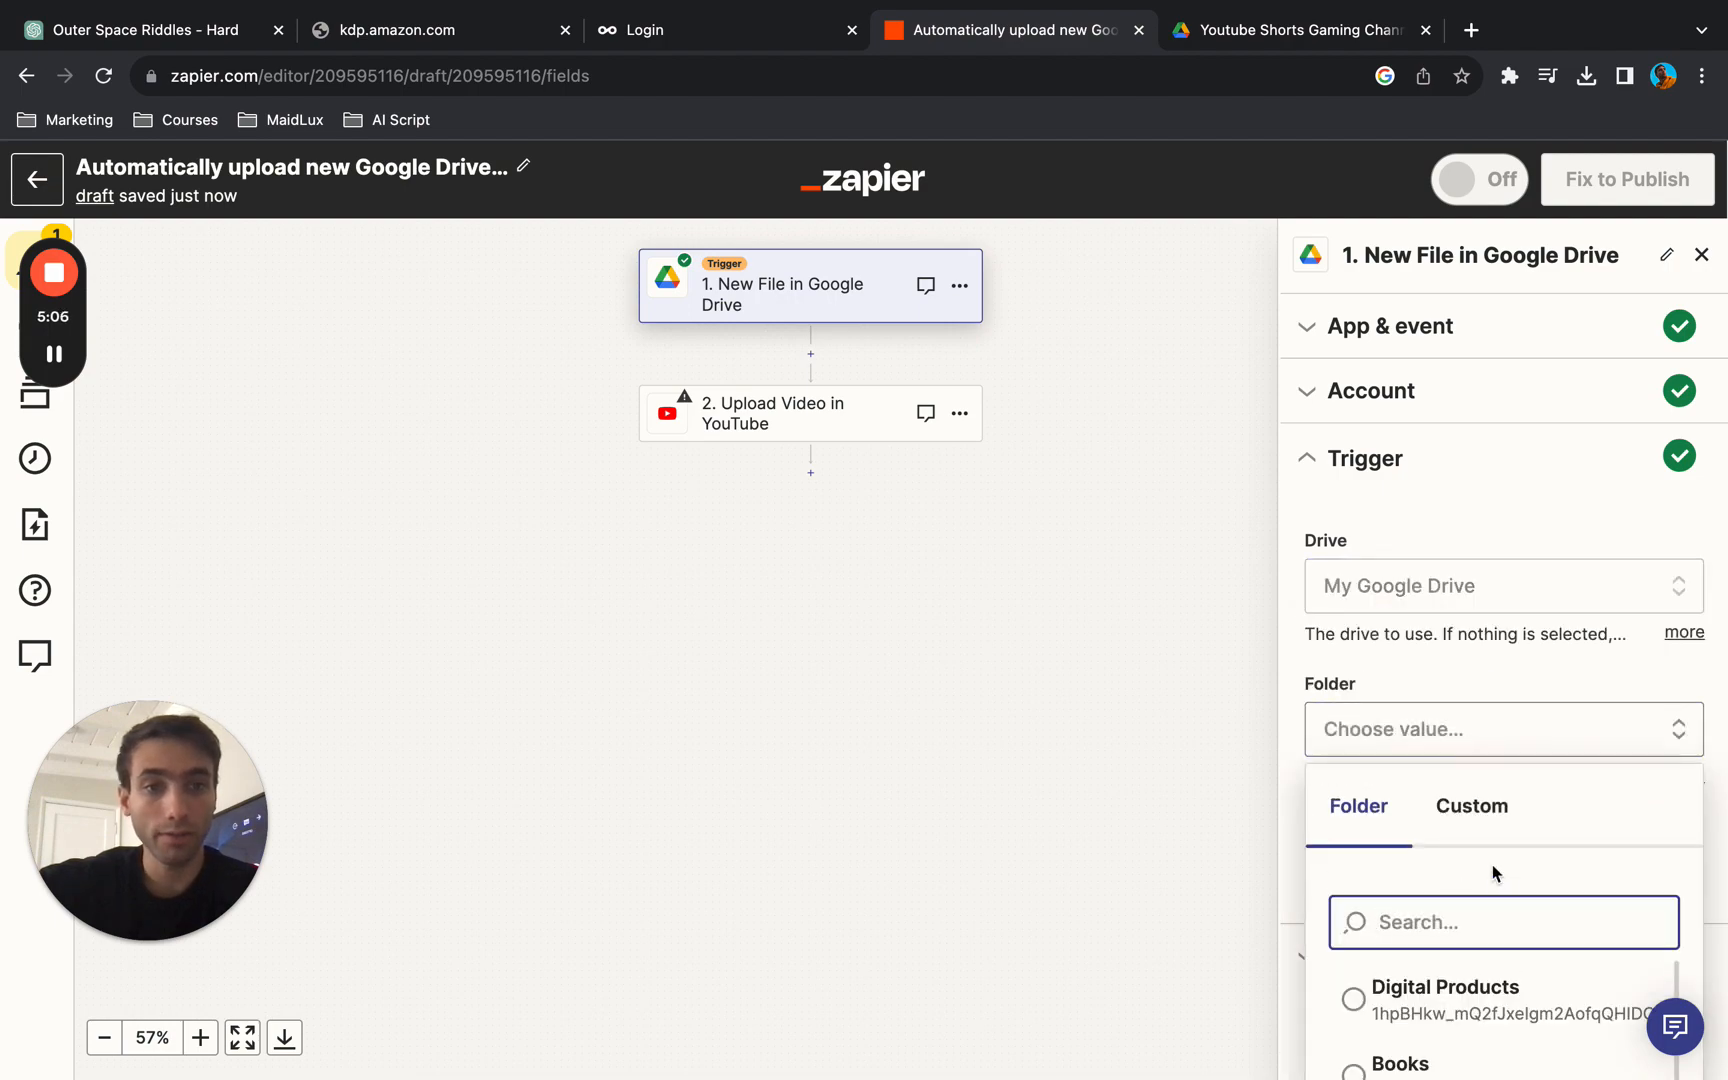
text(youtube)
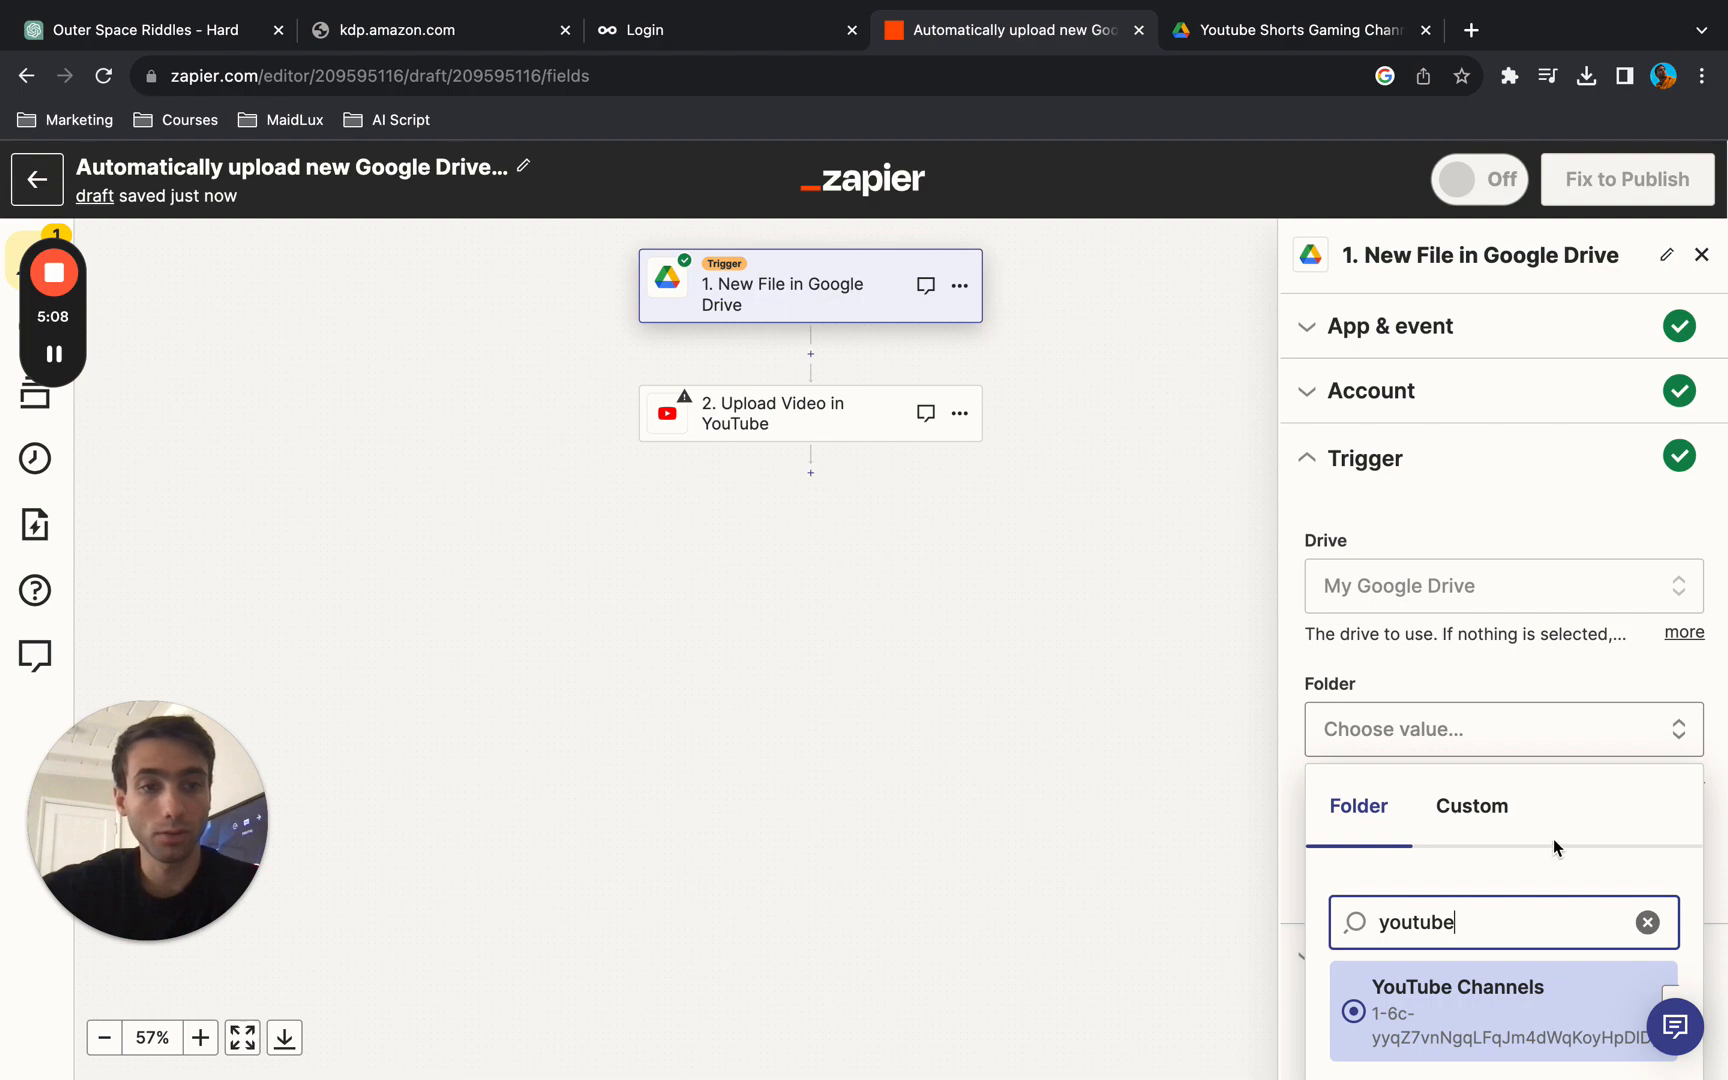
scroll(1552, 838, down, 1)
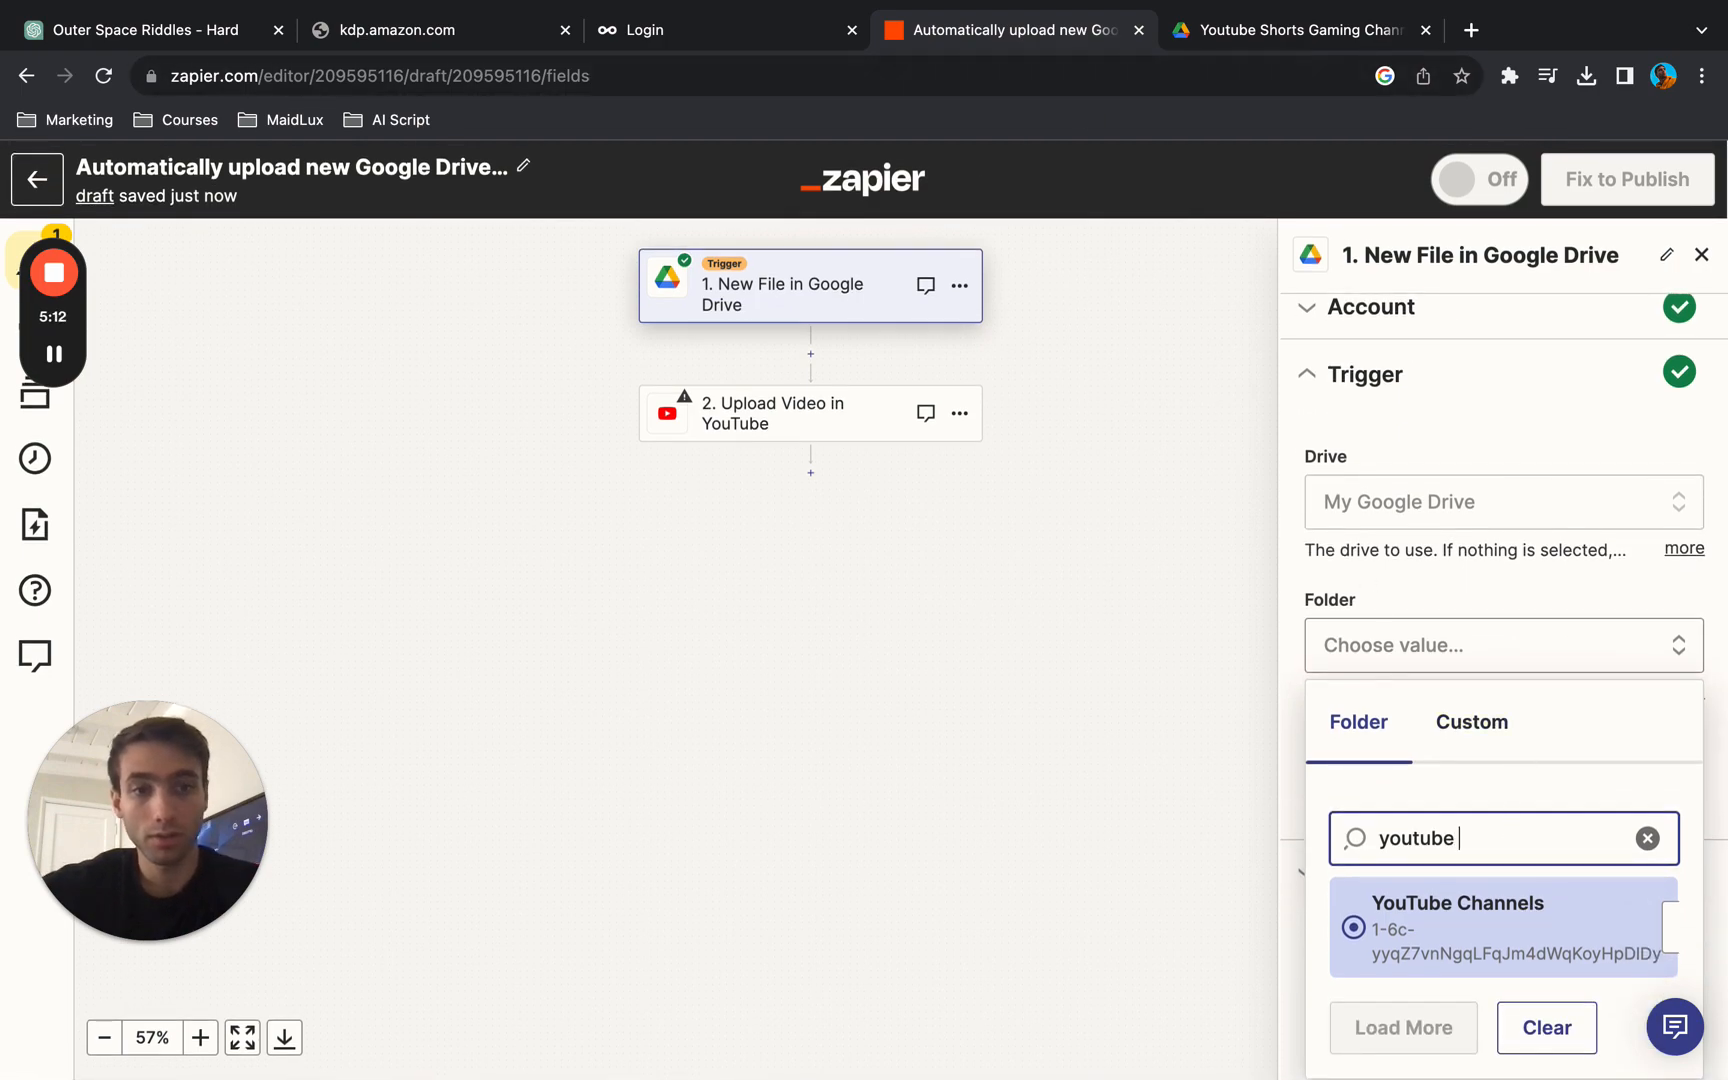
click(1468, 941)
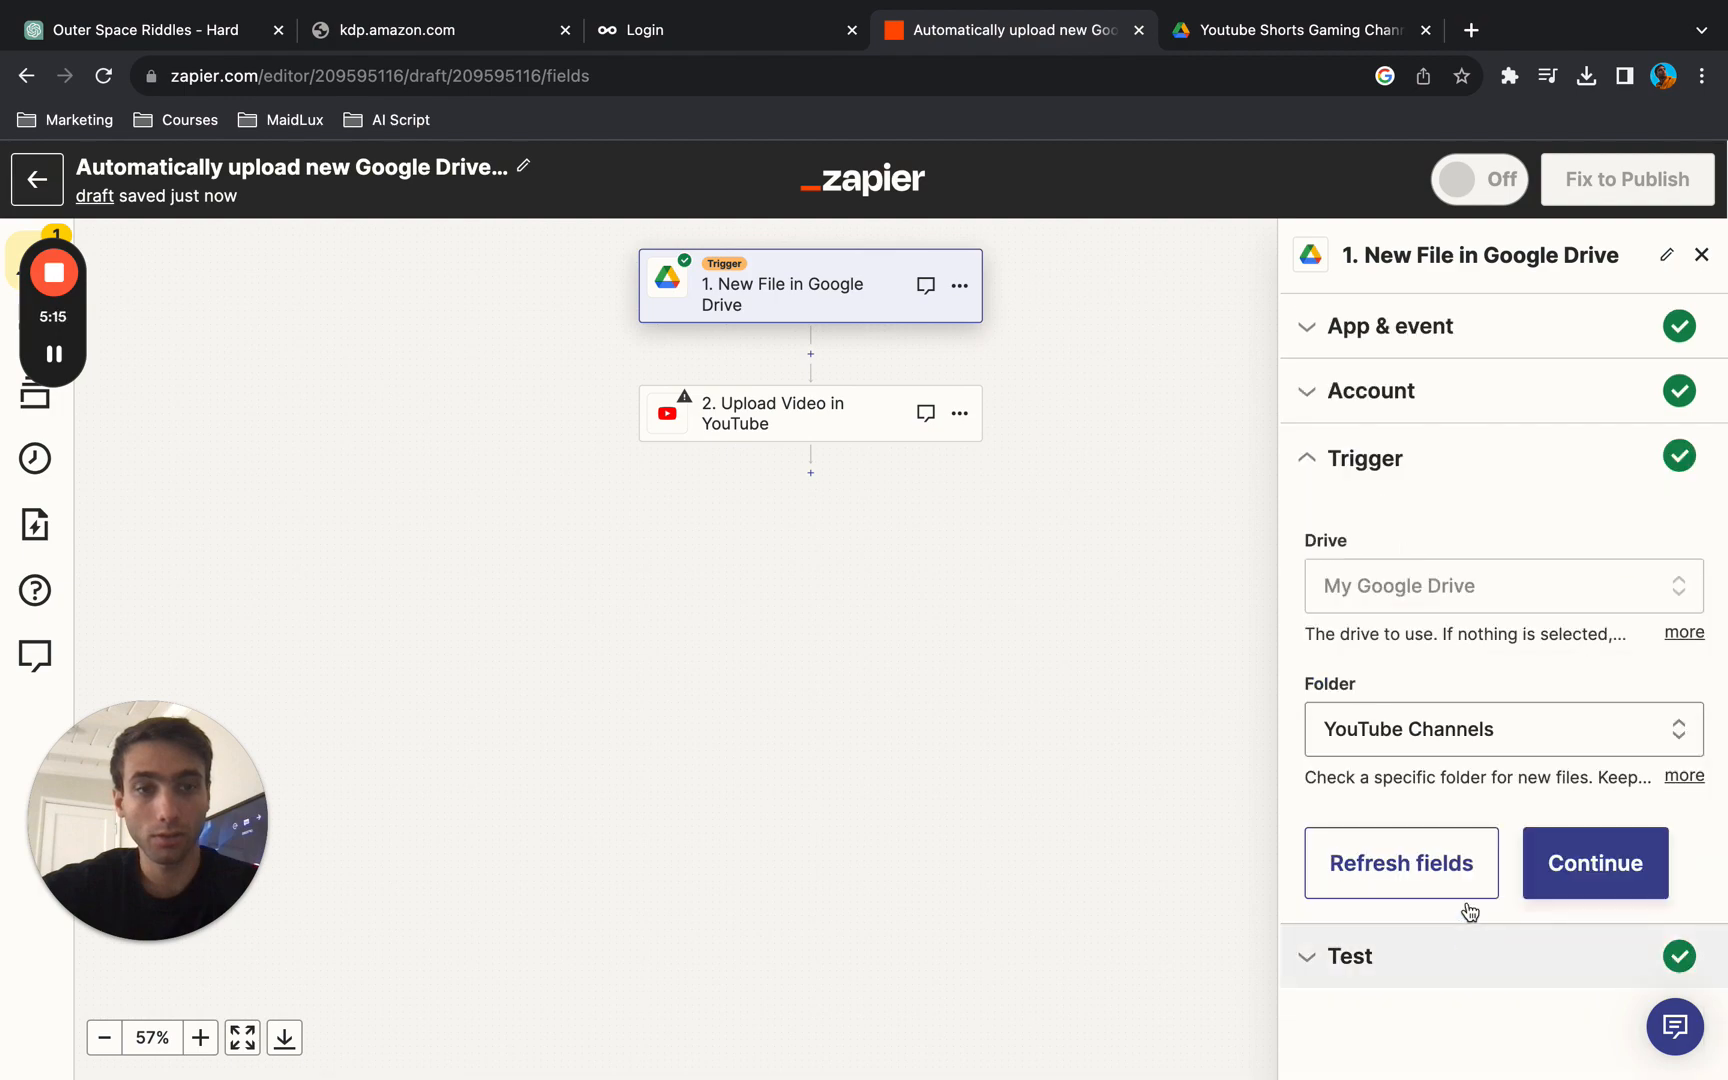
- Narrow the trigger's folder to the Youtube Shorts Gaming Channel subfolder and continue to the test stage
click(1500, 735)
click(1468, 808)
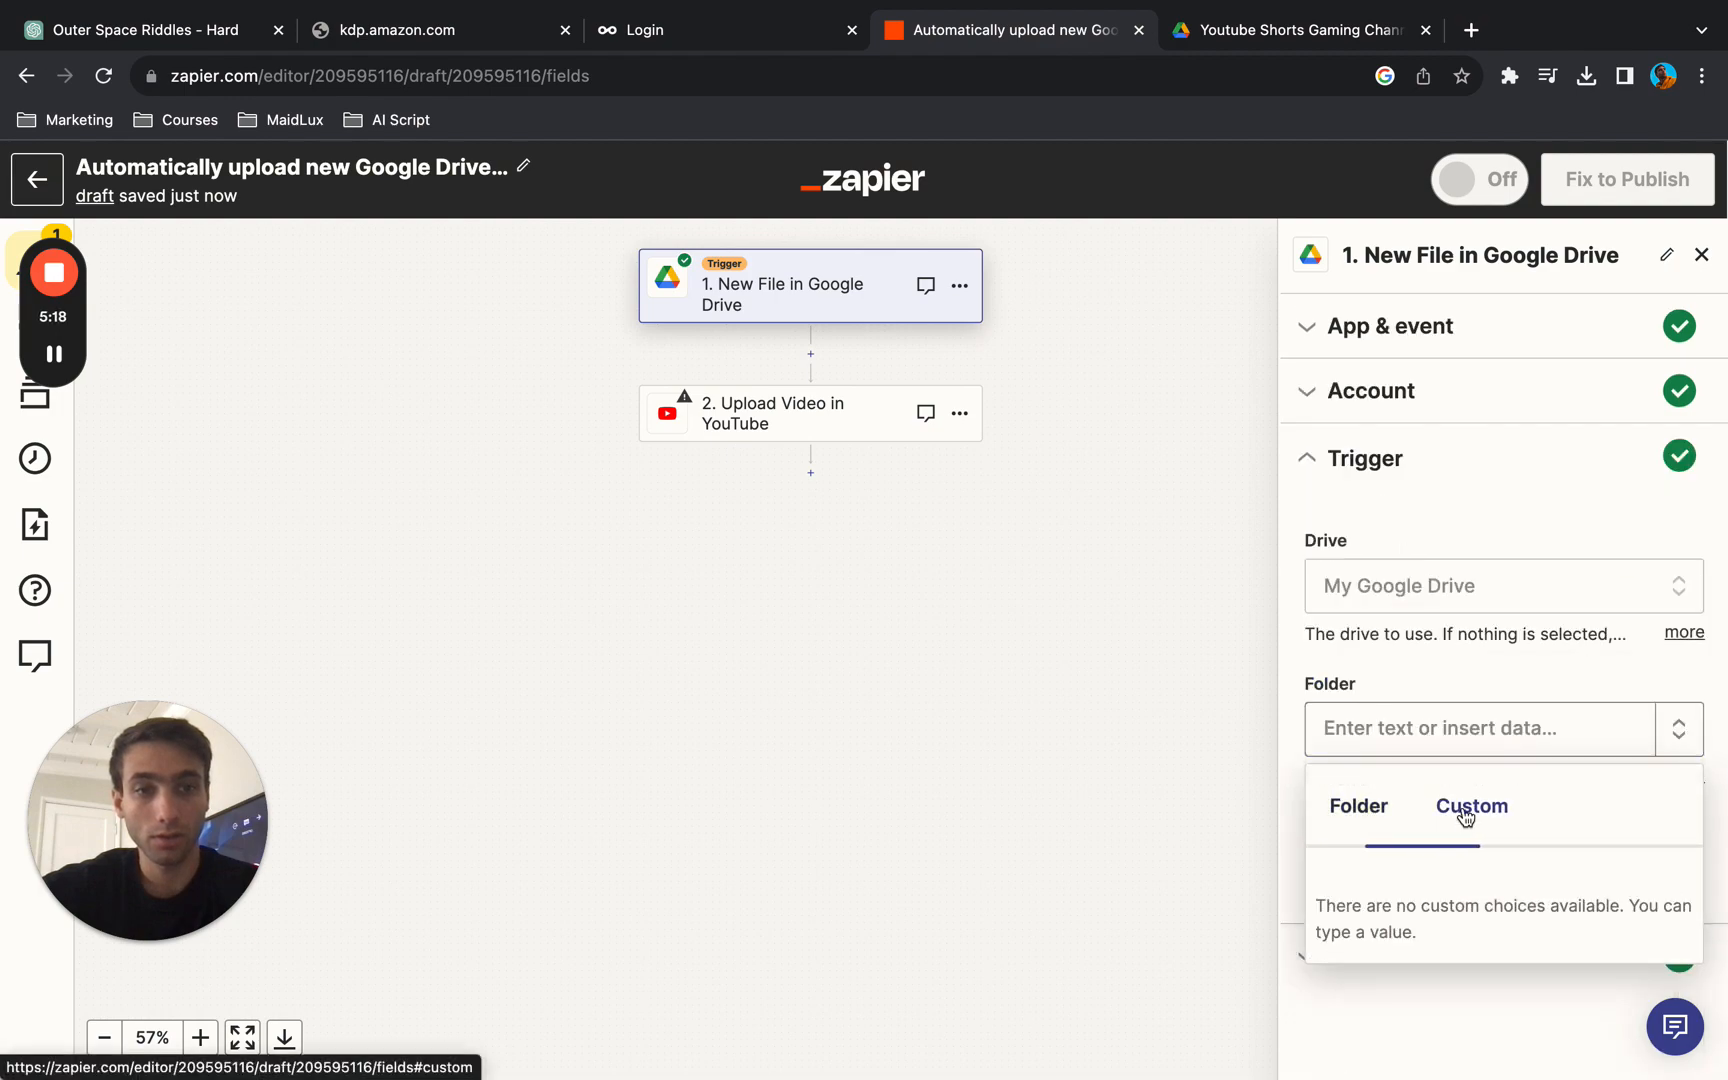
click(1358, 808)
scroll(1428, 905, down, 5)
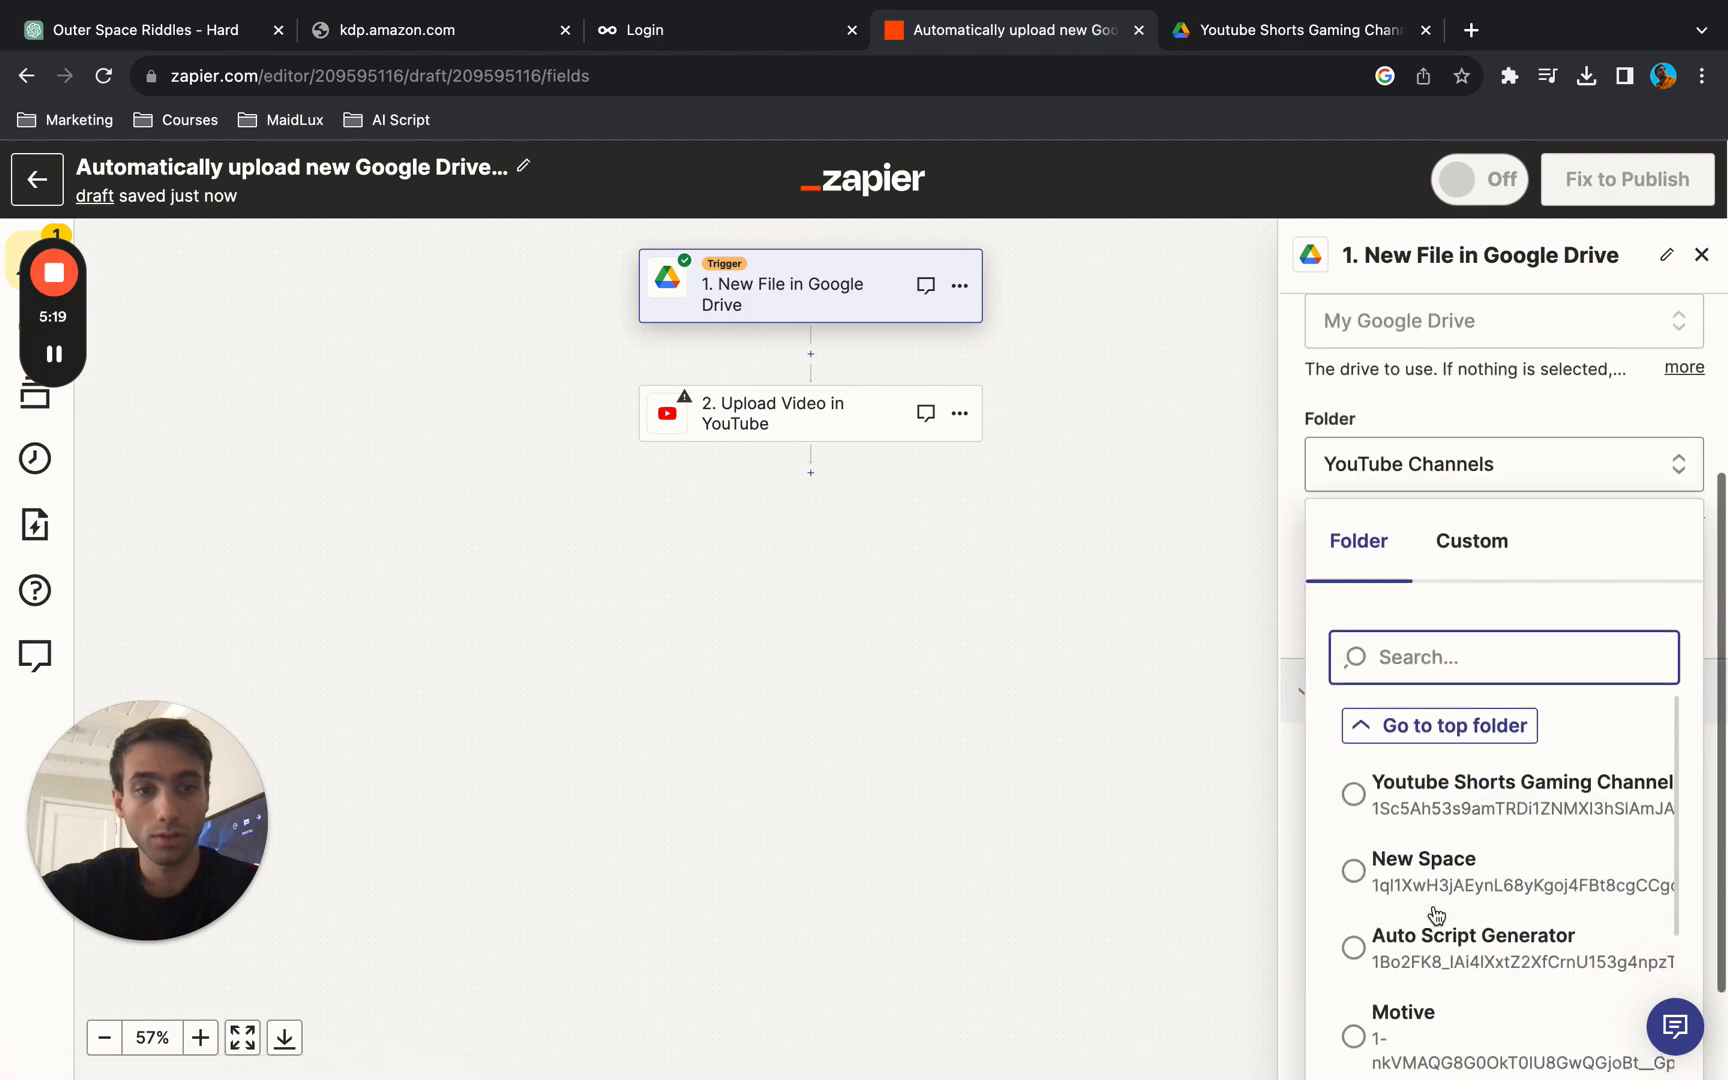
click(1495, 776)
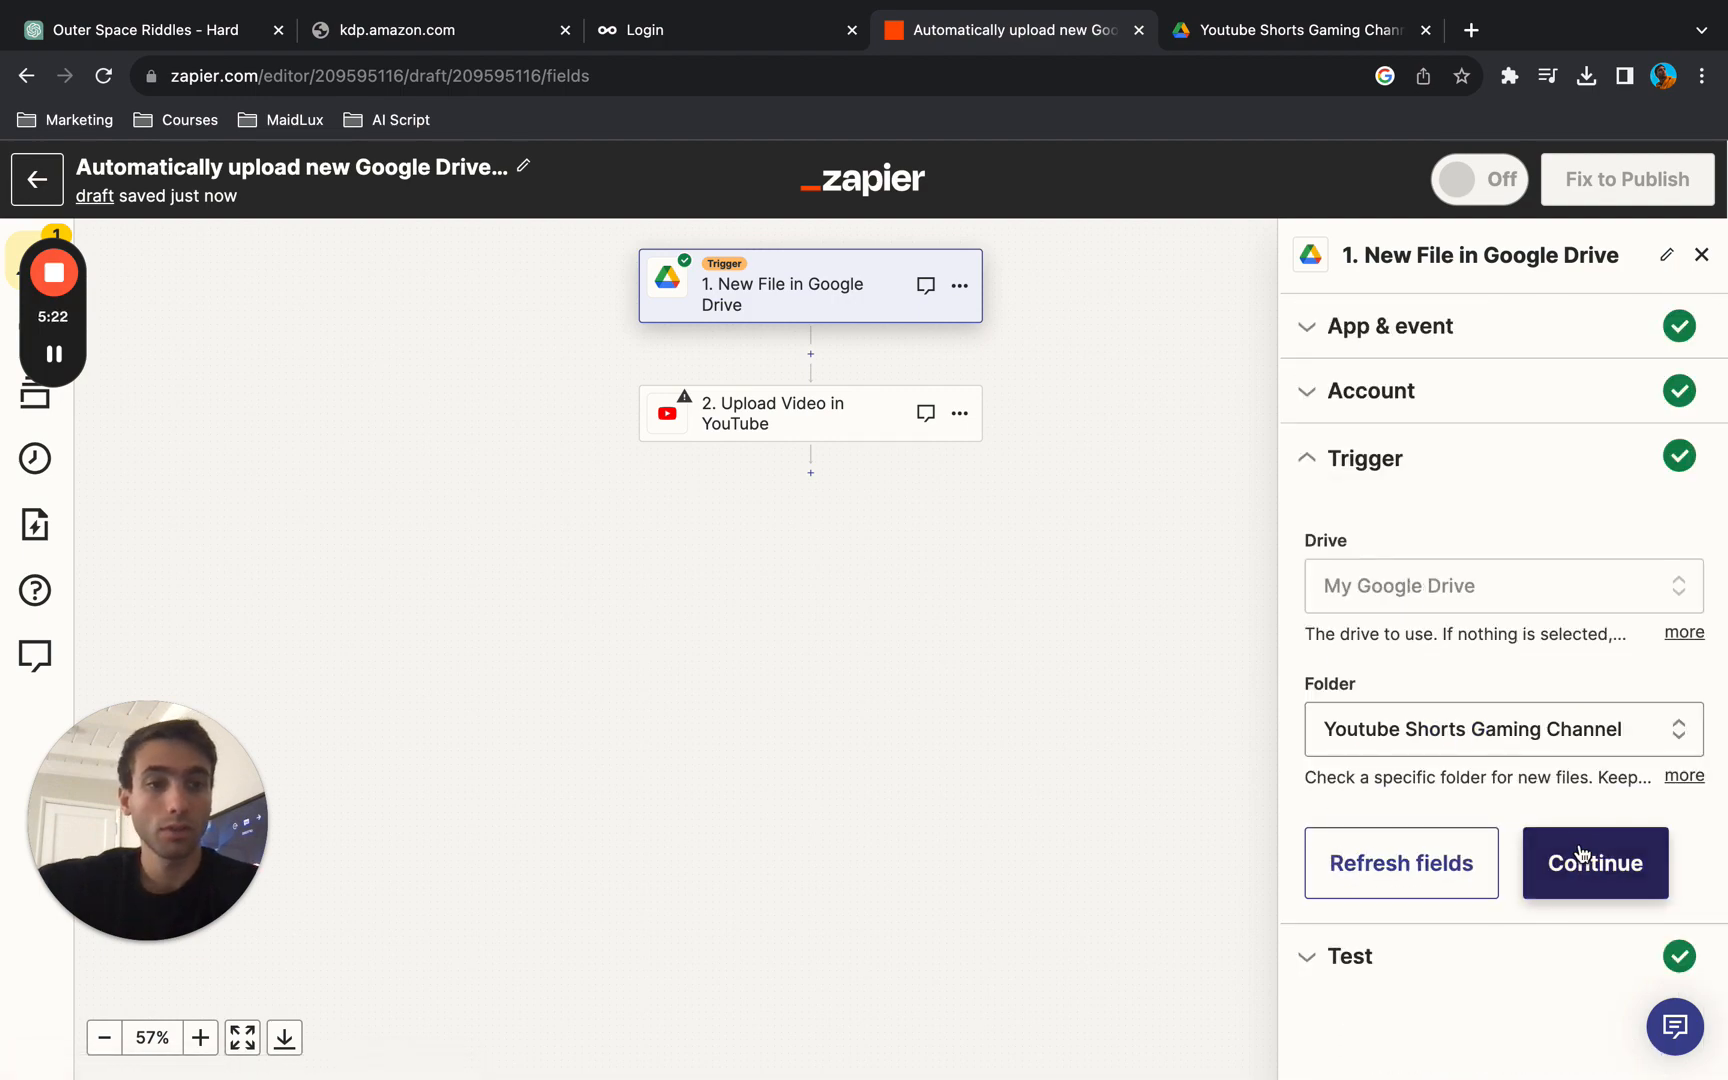
click(1580, 853)
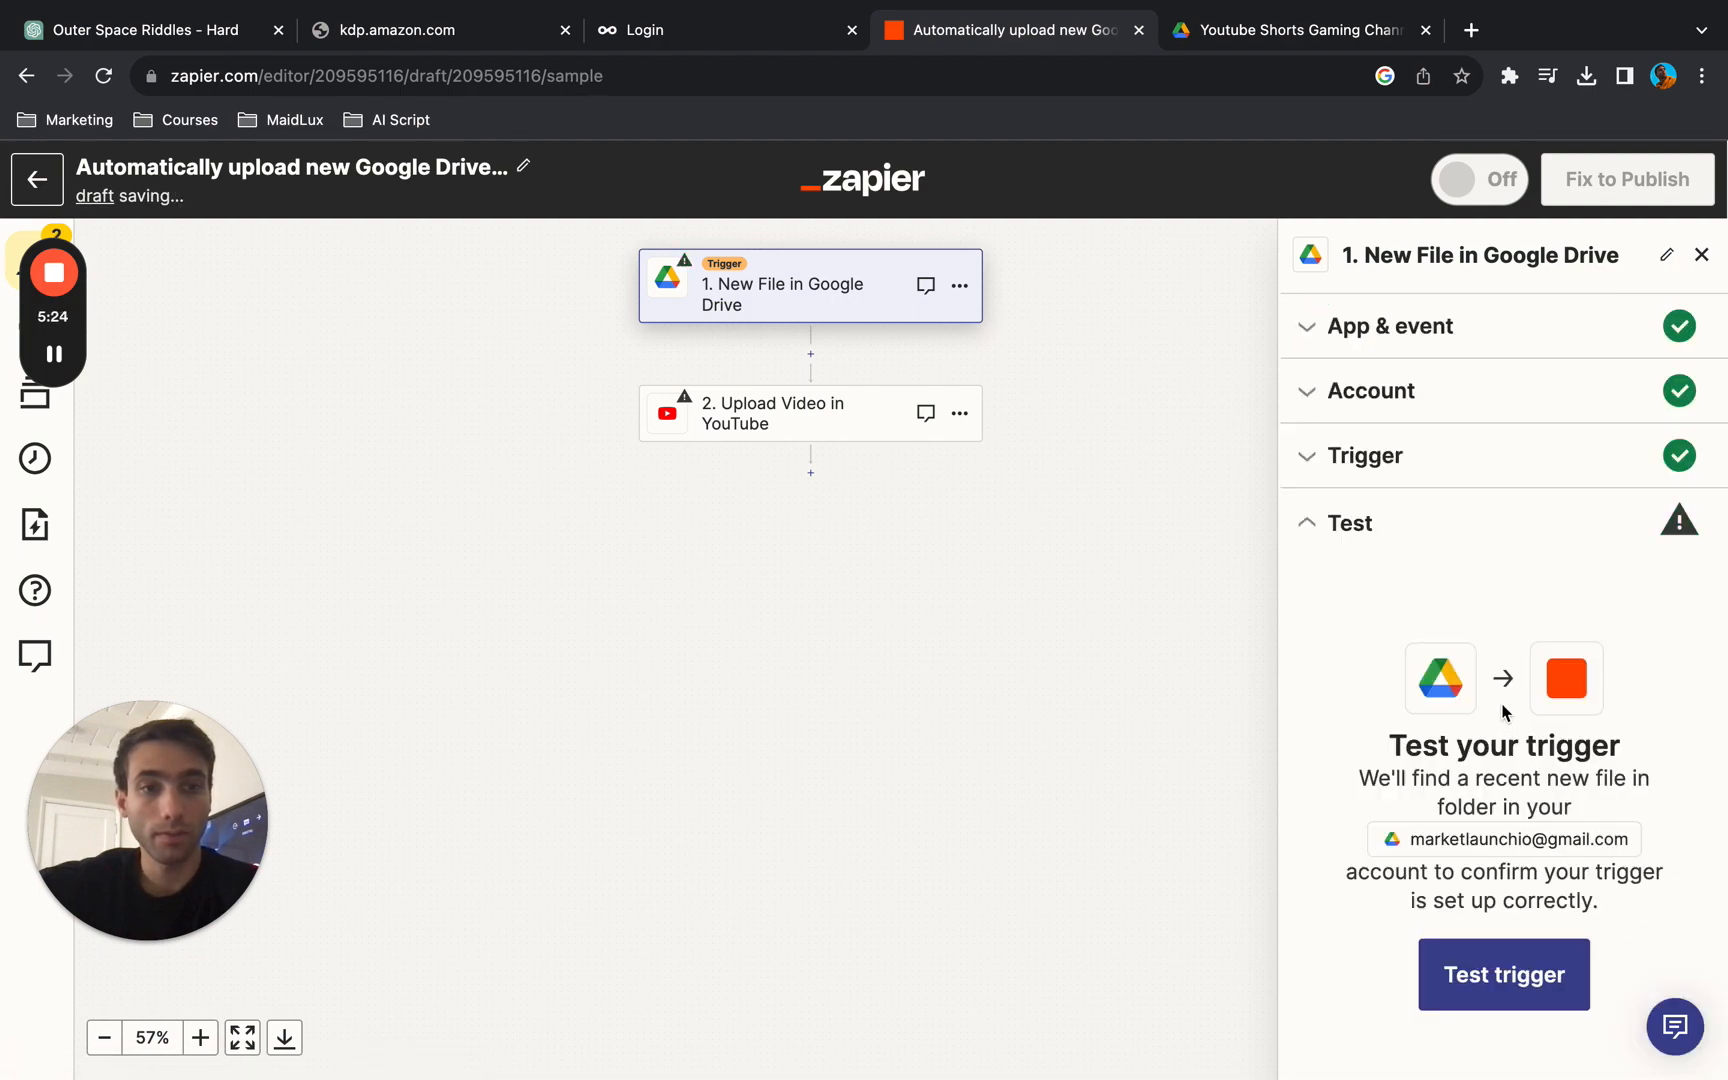
- Test the folder trigger, skip the test to use sample data, and continue to the YouTube upload action
click(1482, 985)
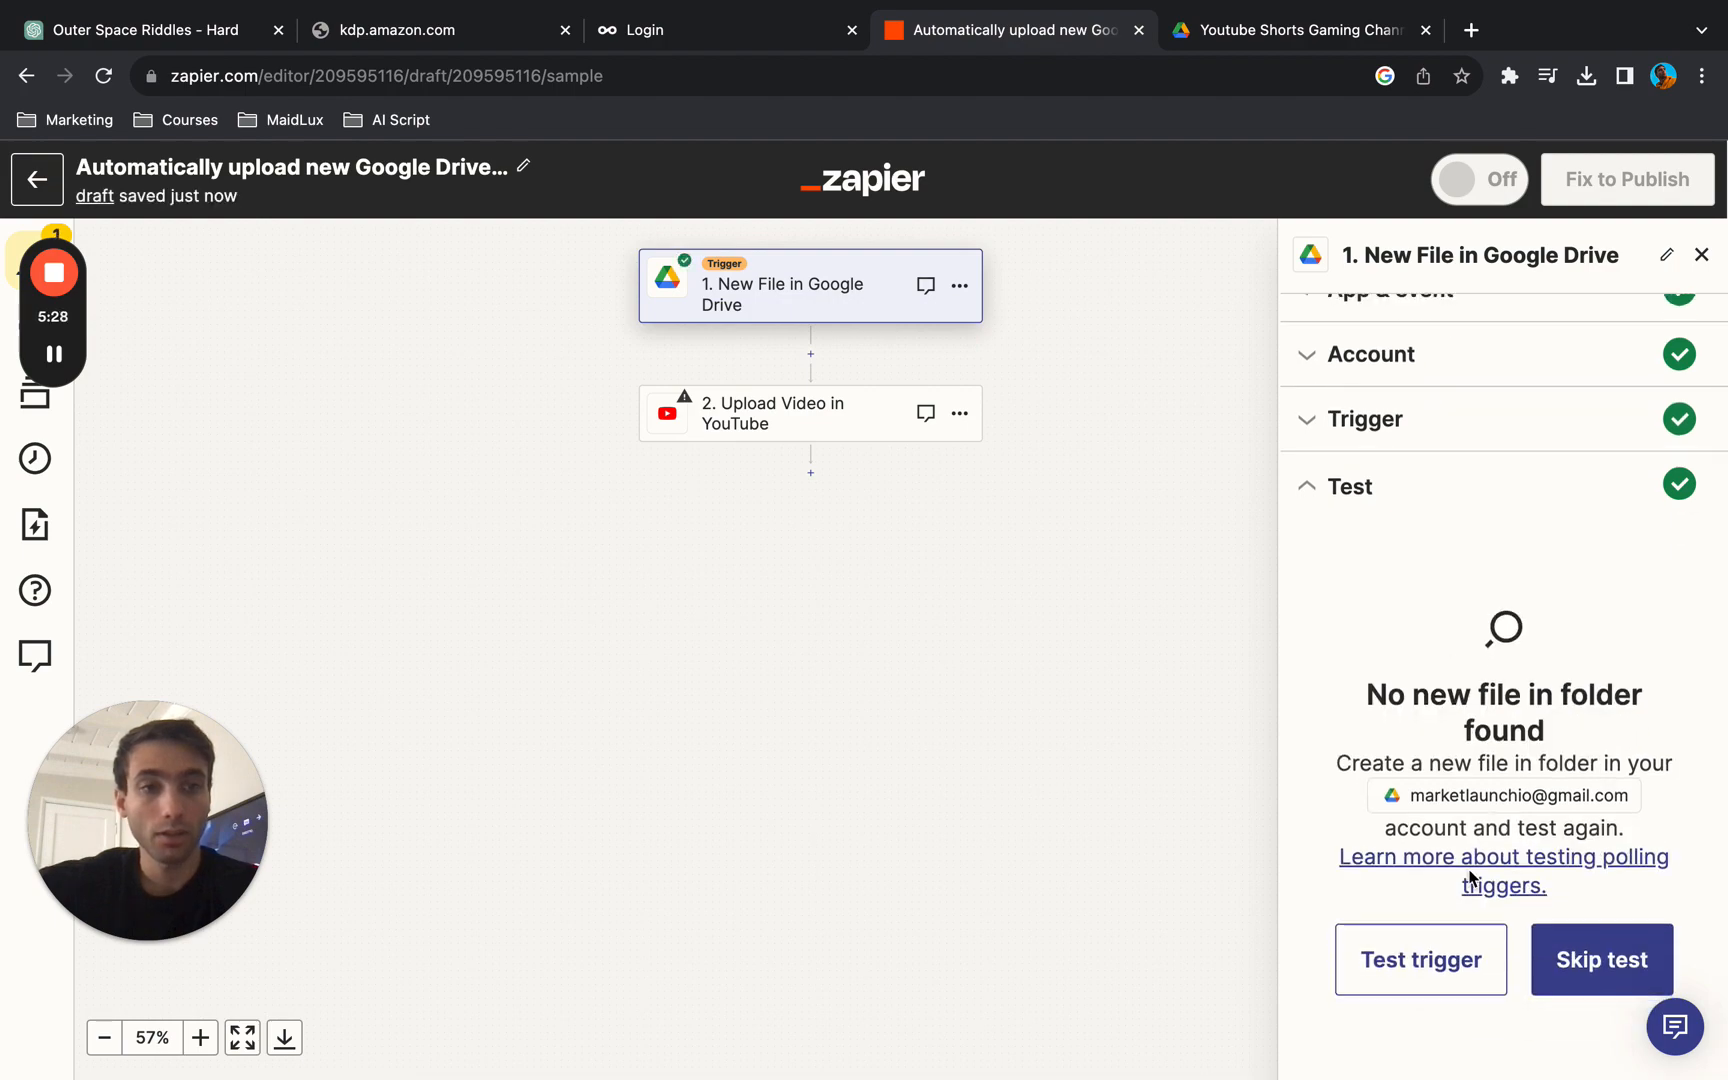
click(1555, 980)
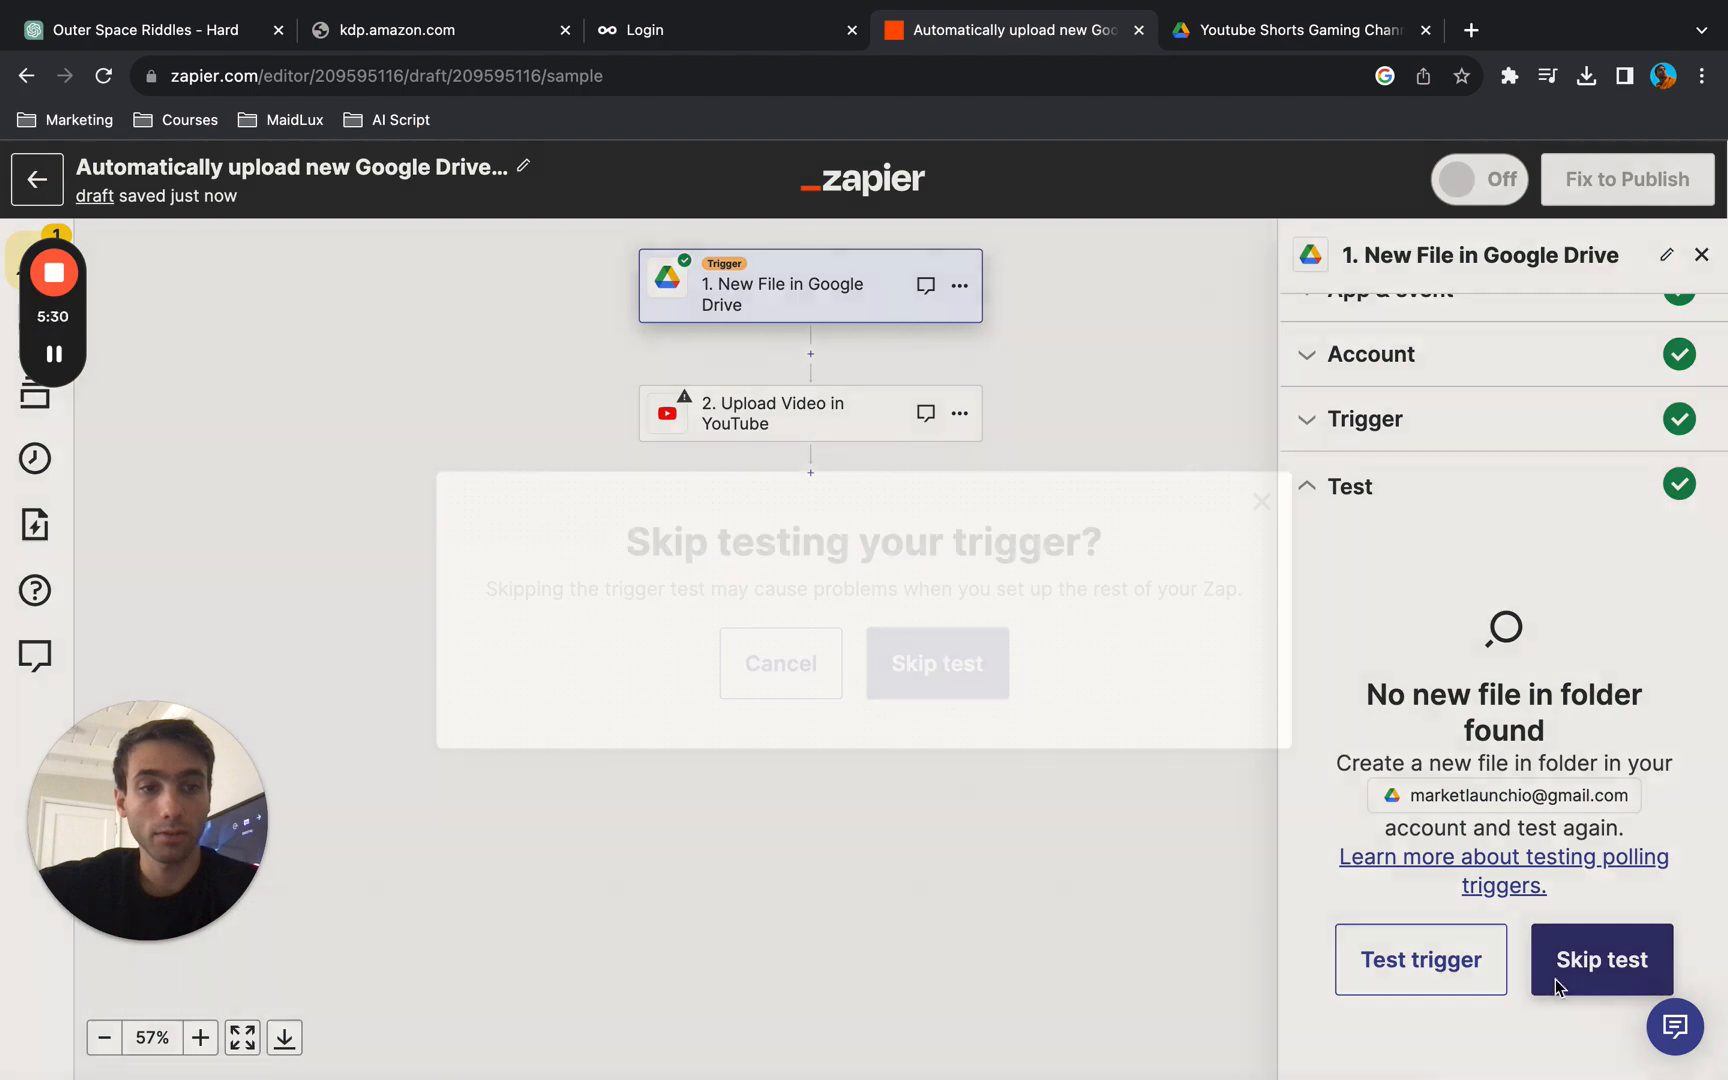
click(945, 683)
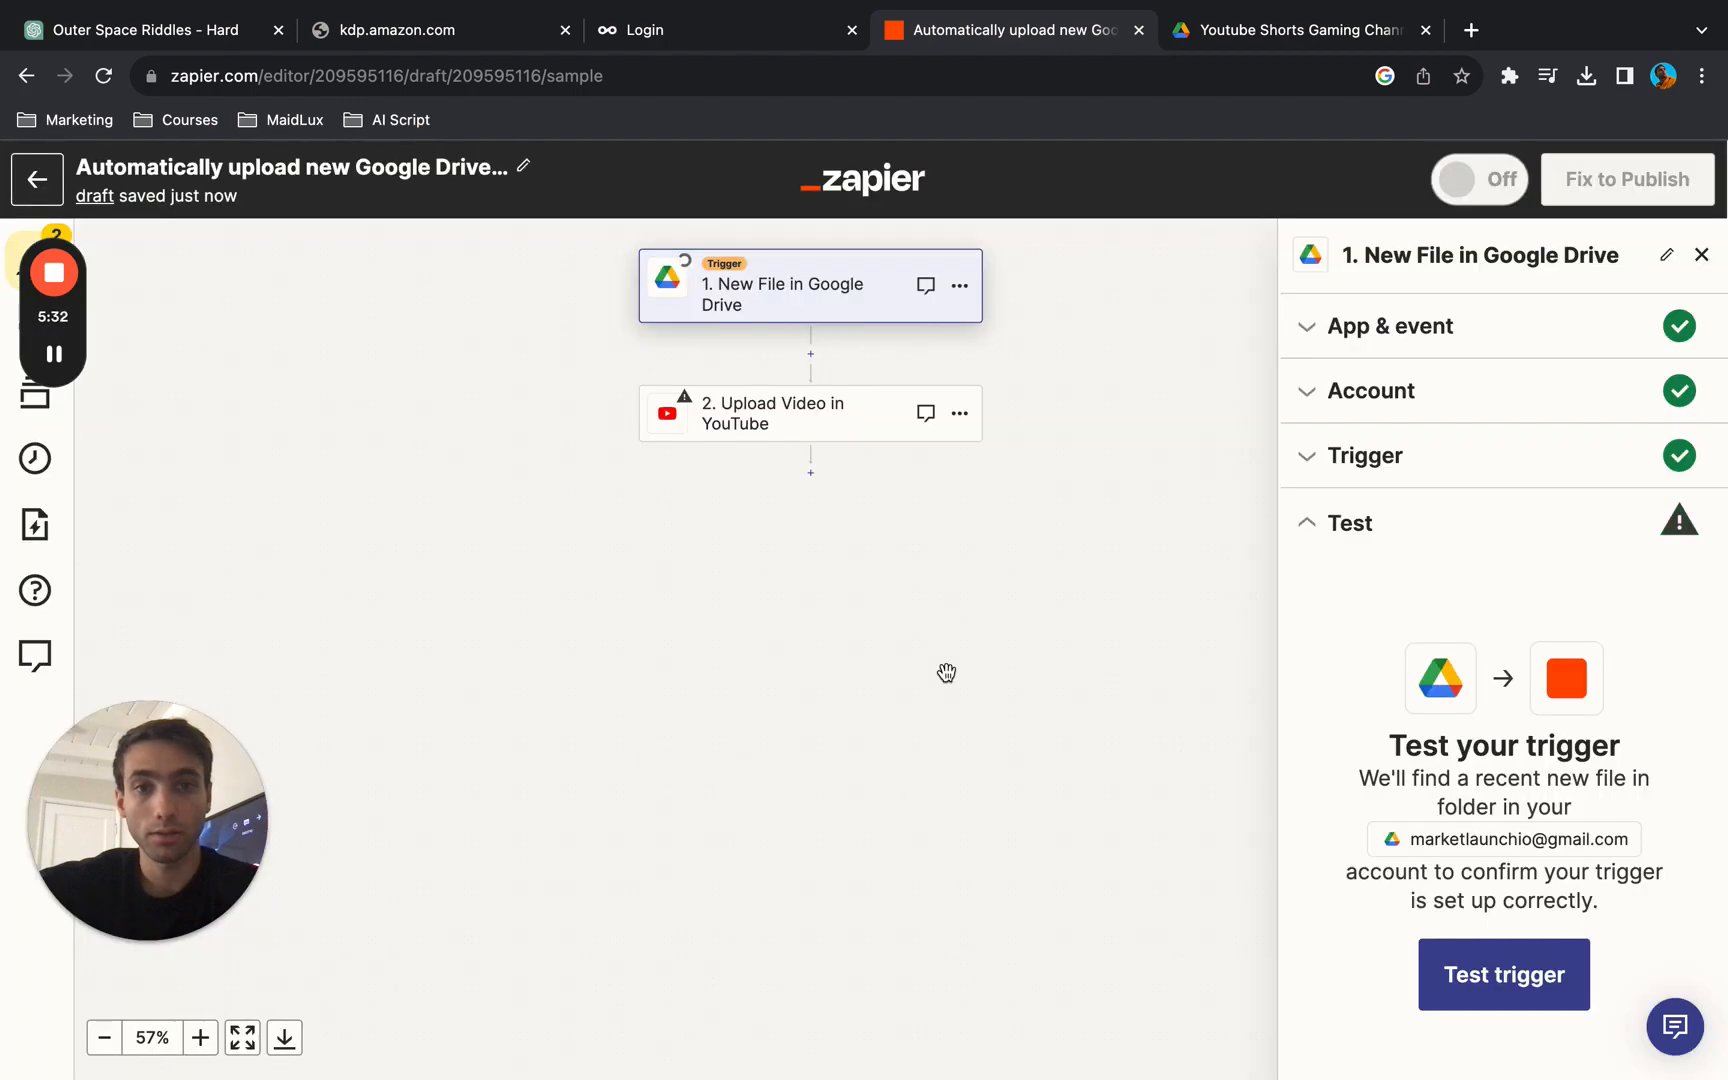
scroll(1477, 663, down, 10)
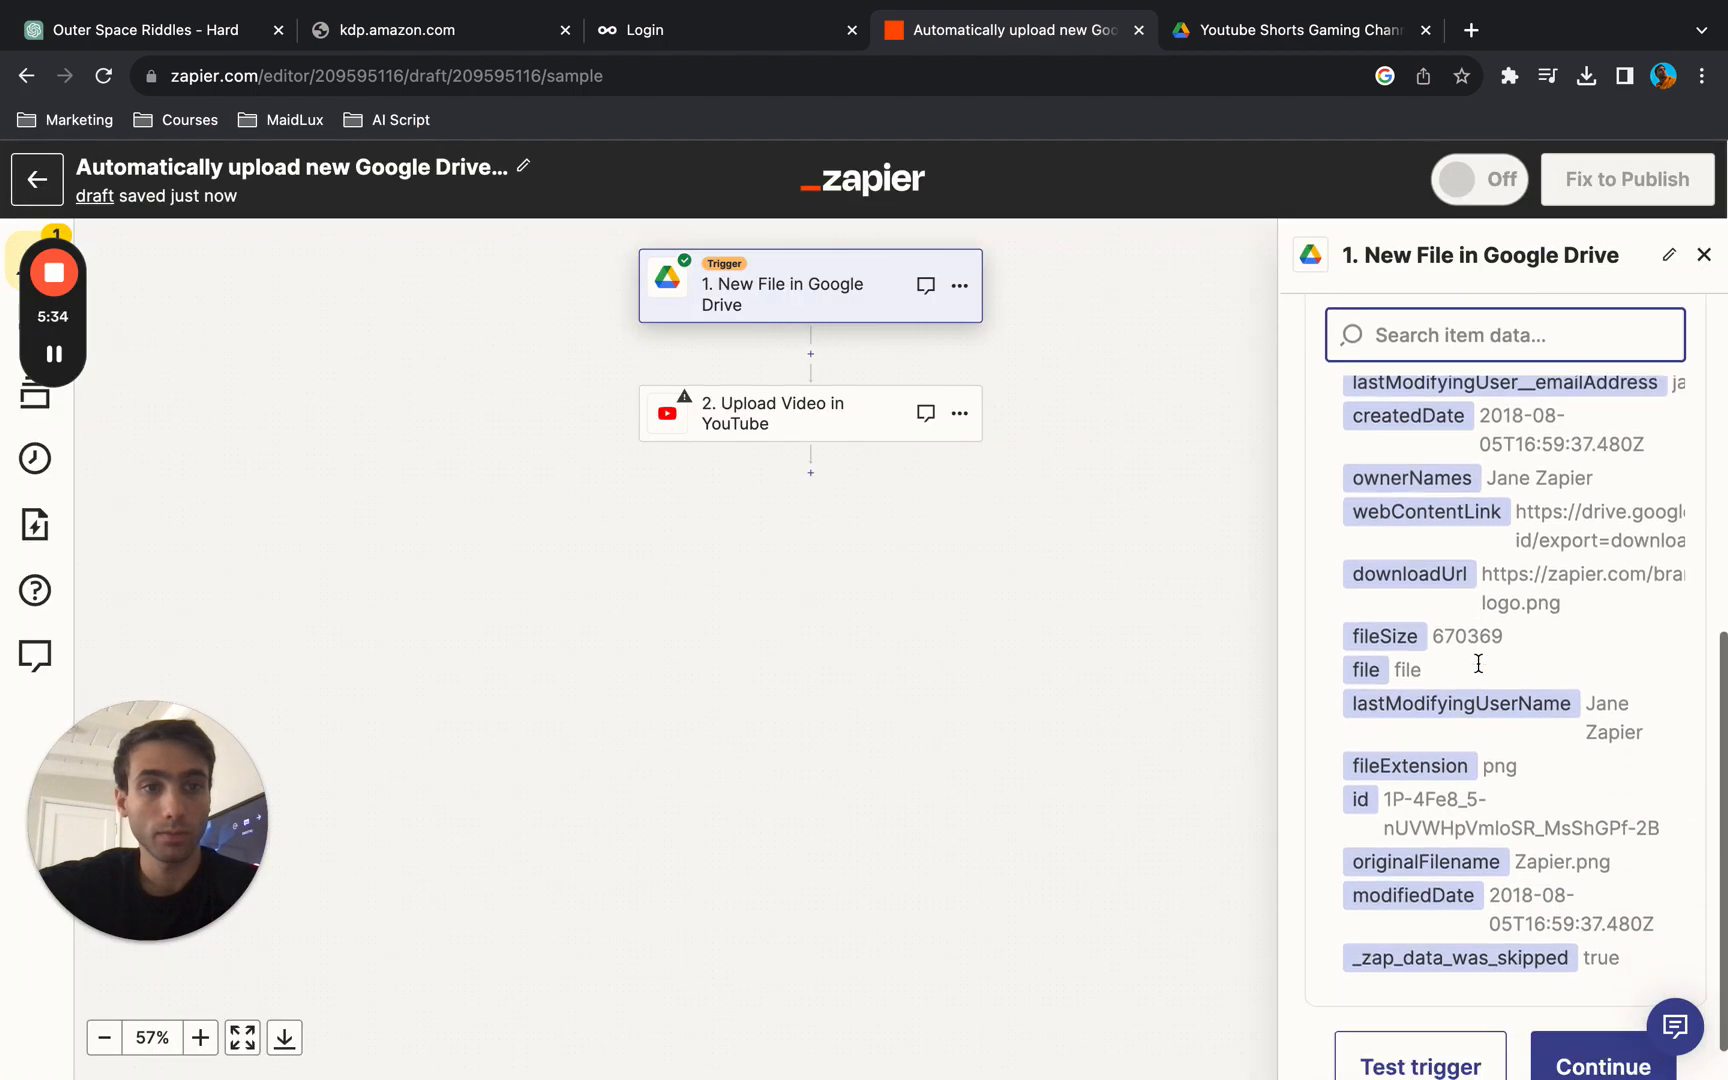
click(1600, 1030)
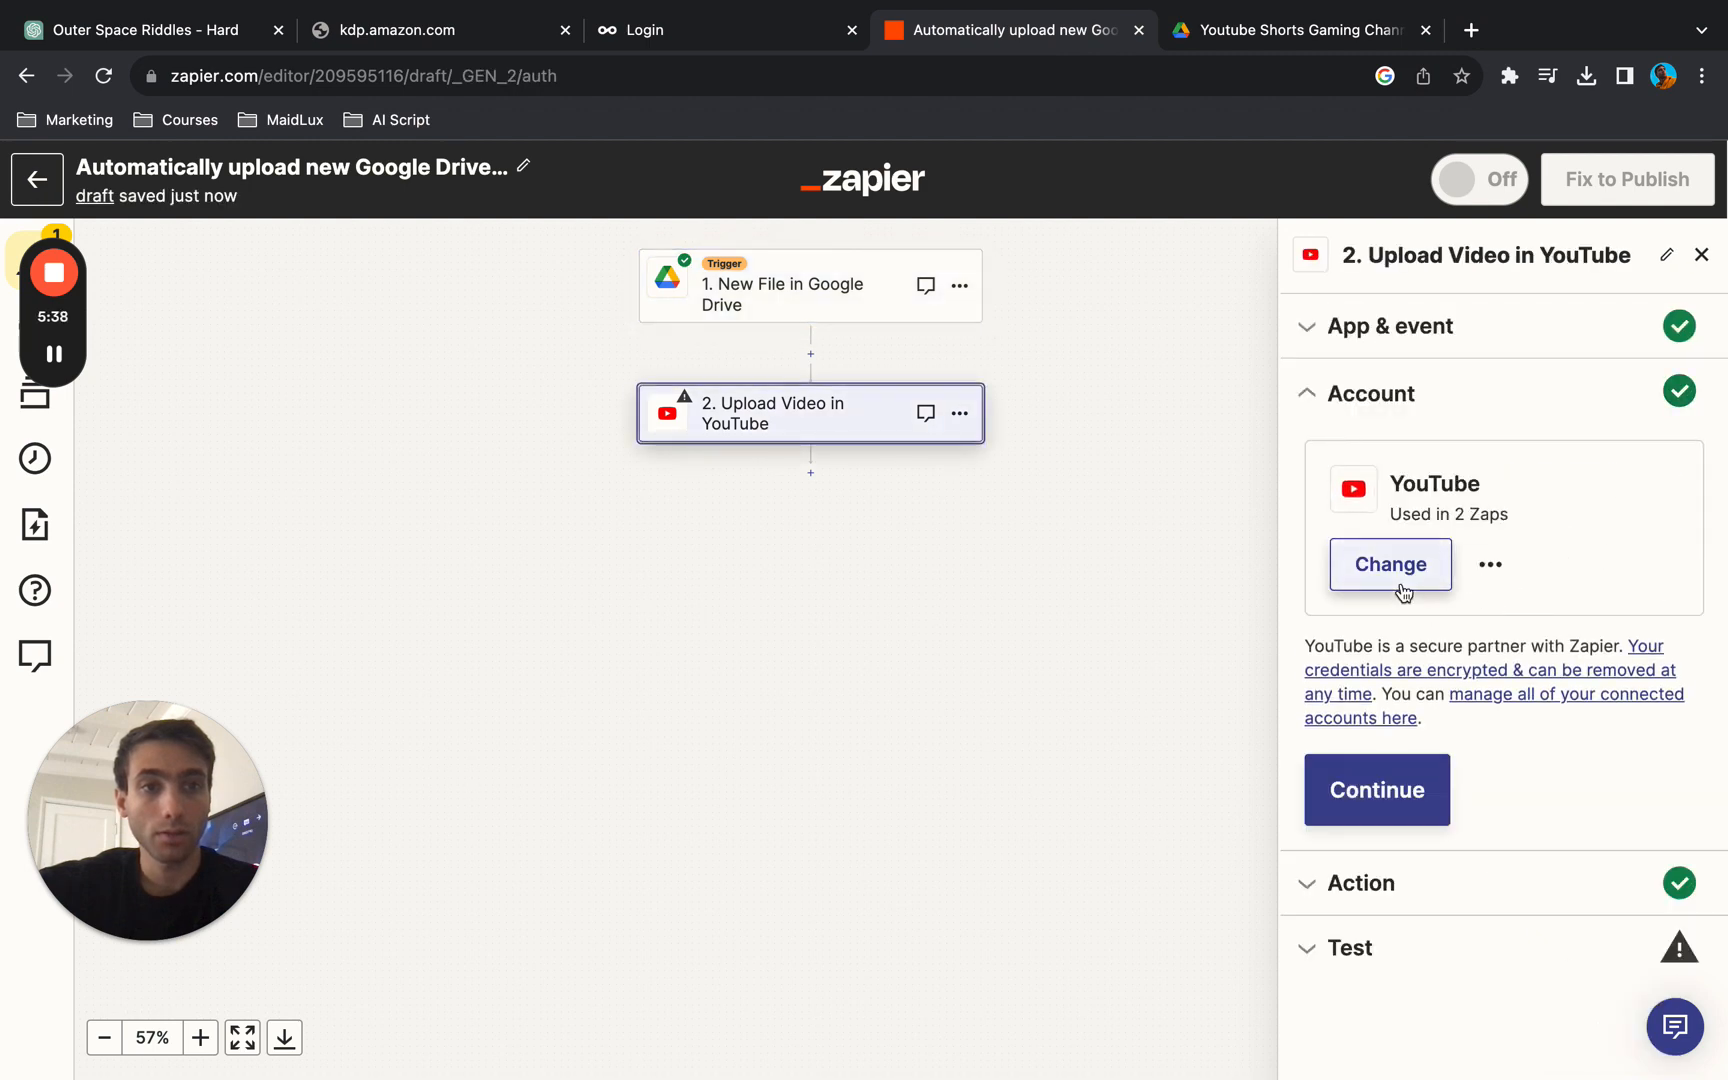
- Connect a new YouTube account through Google sign-in using the VRGUYS channel, and continue to the action settings
click(1409, 566)
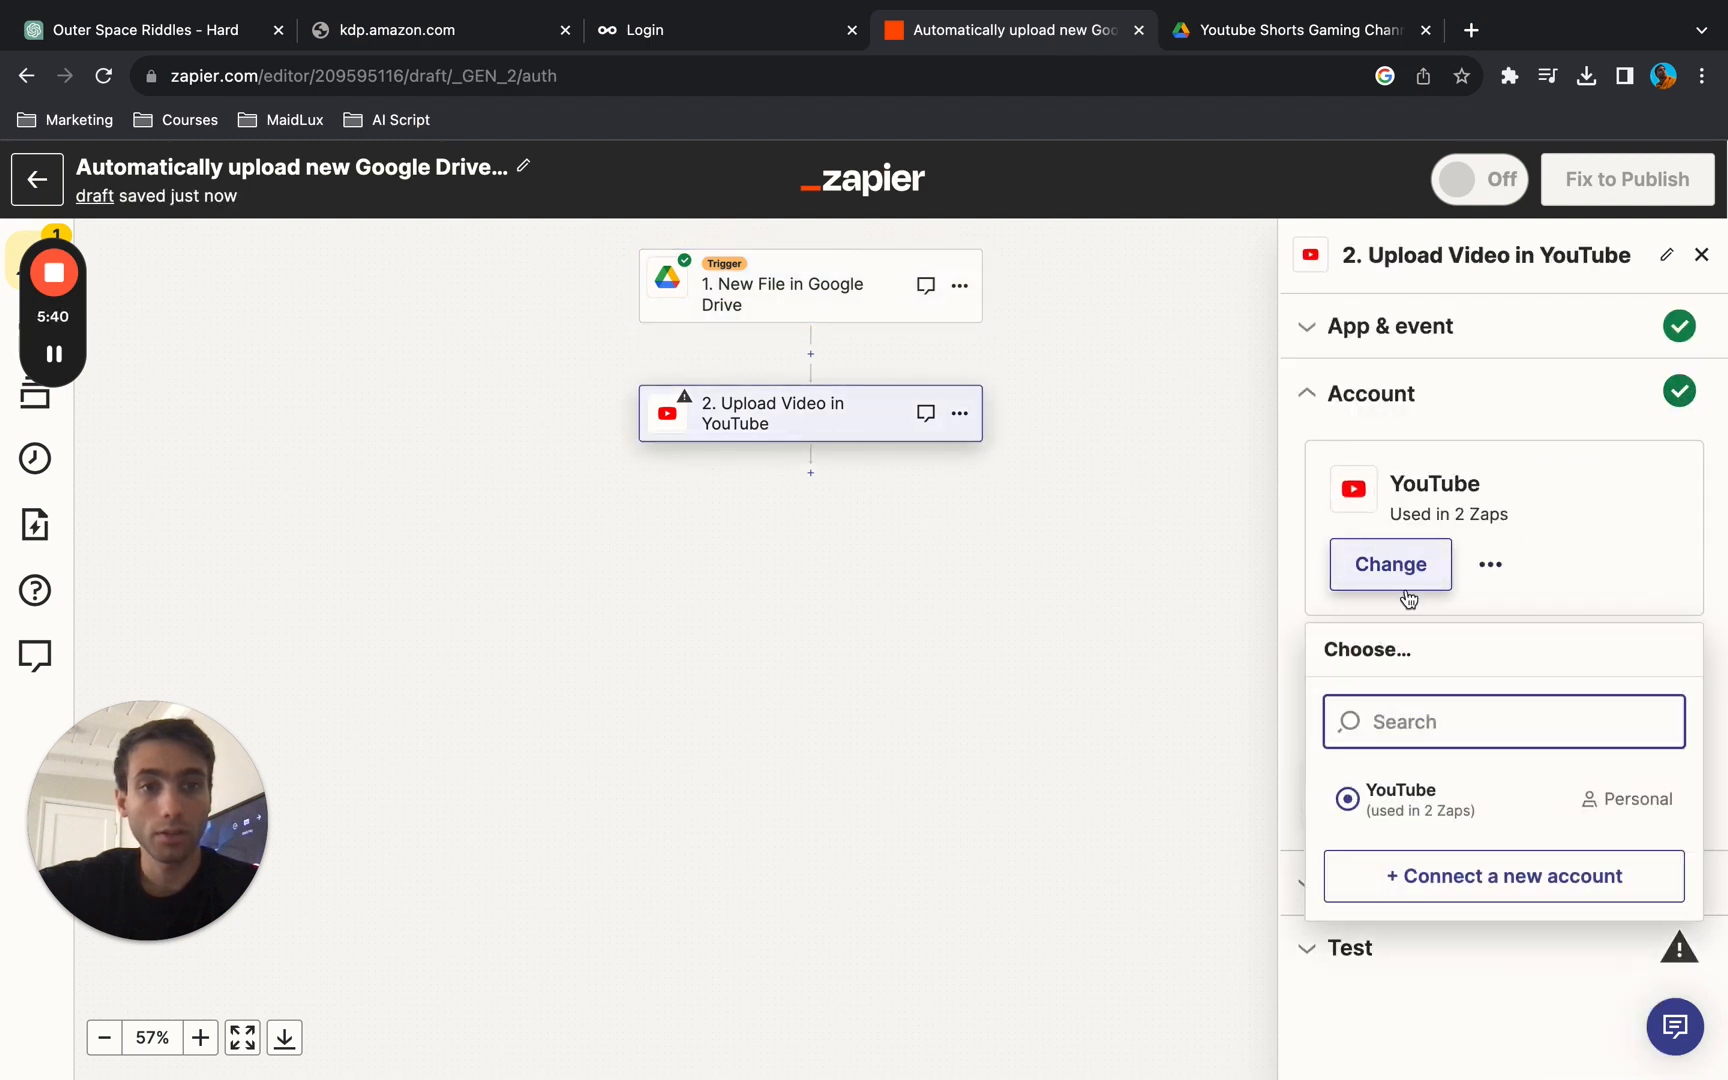
click(1467, 878)
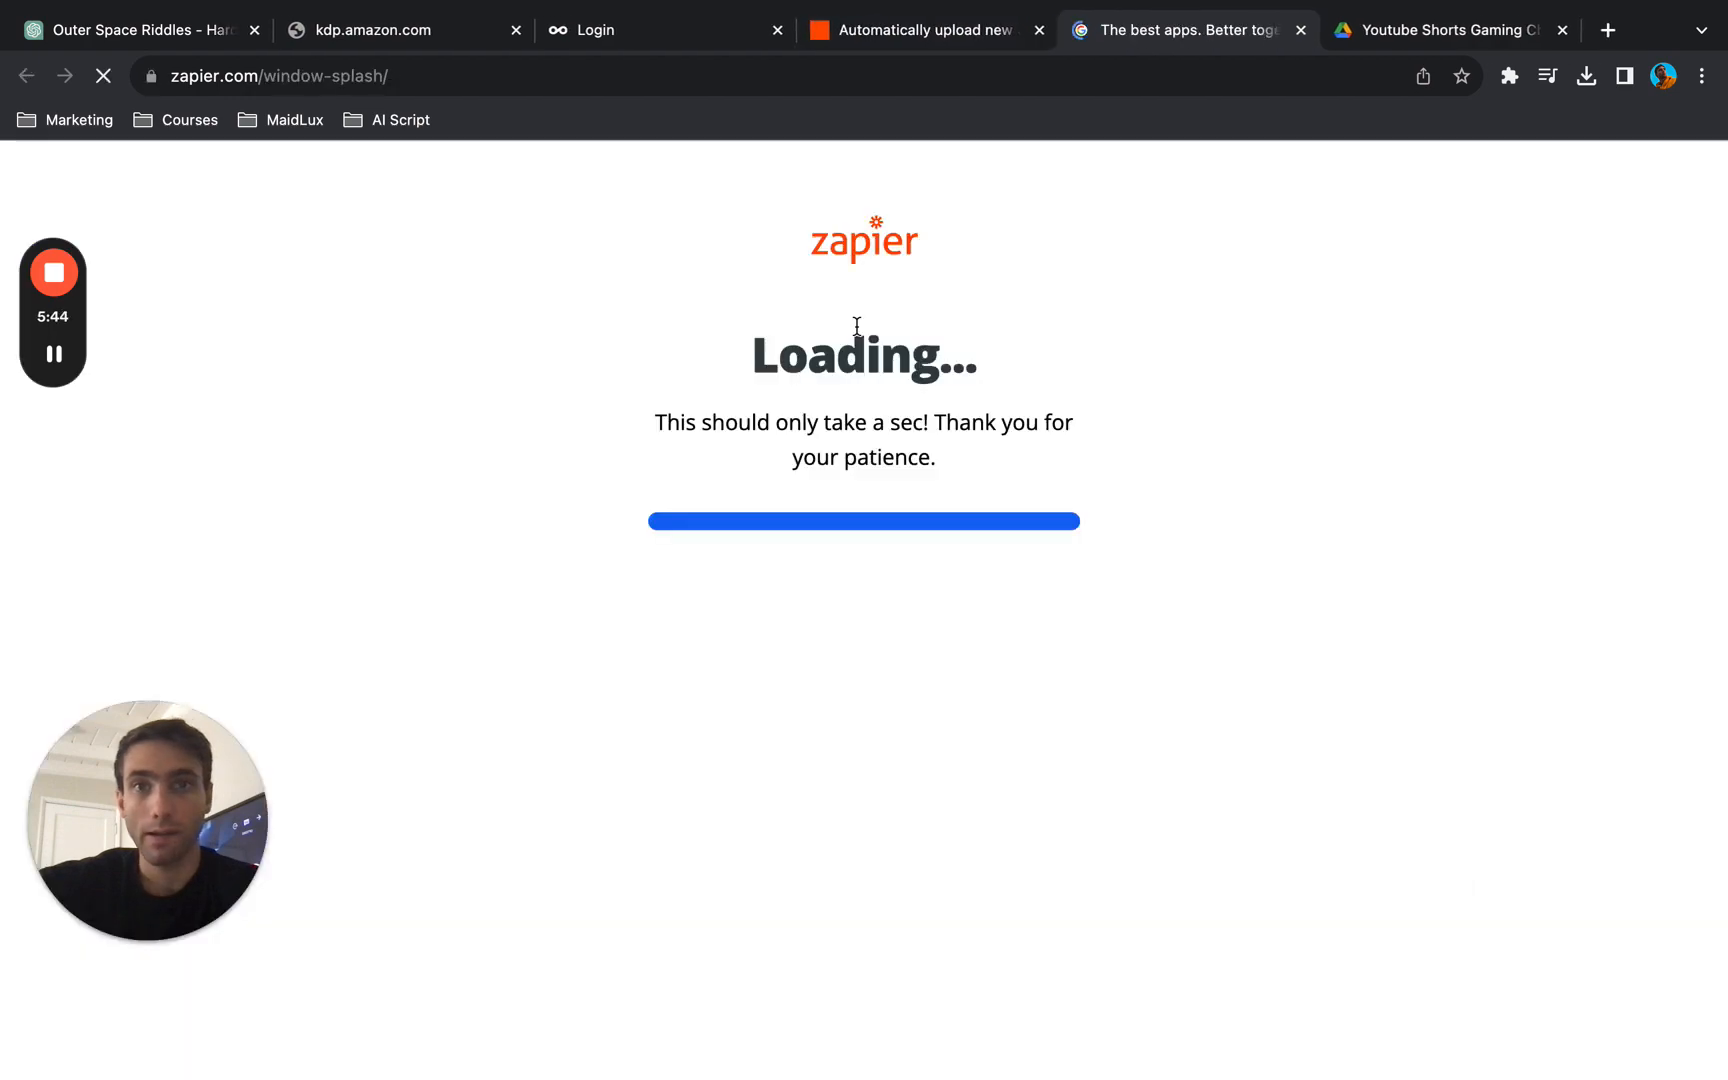
click(813, 521)
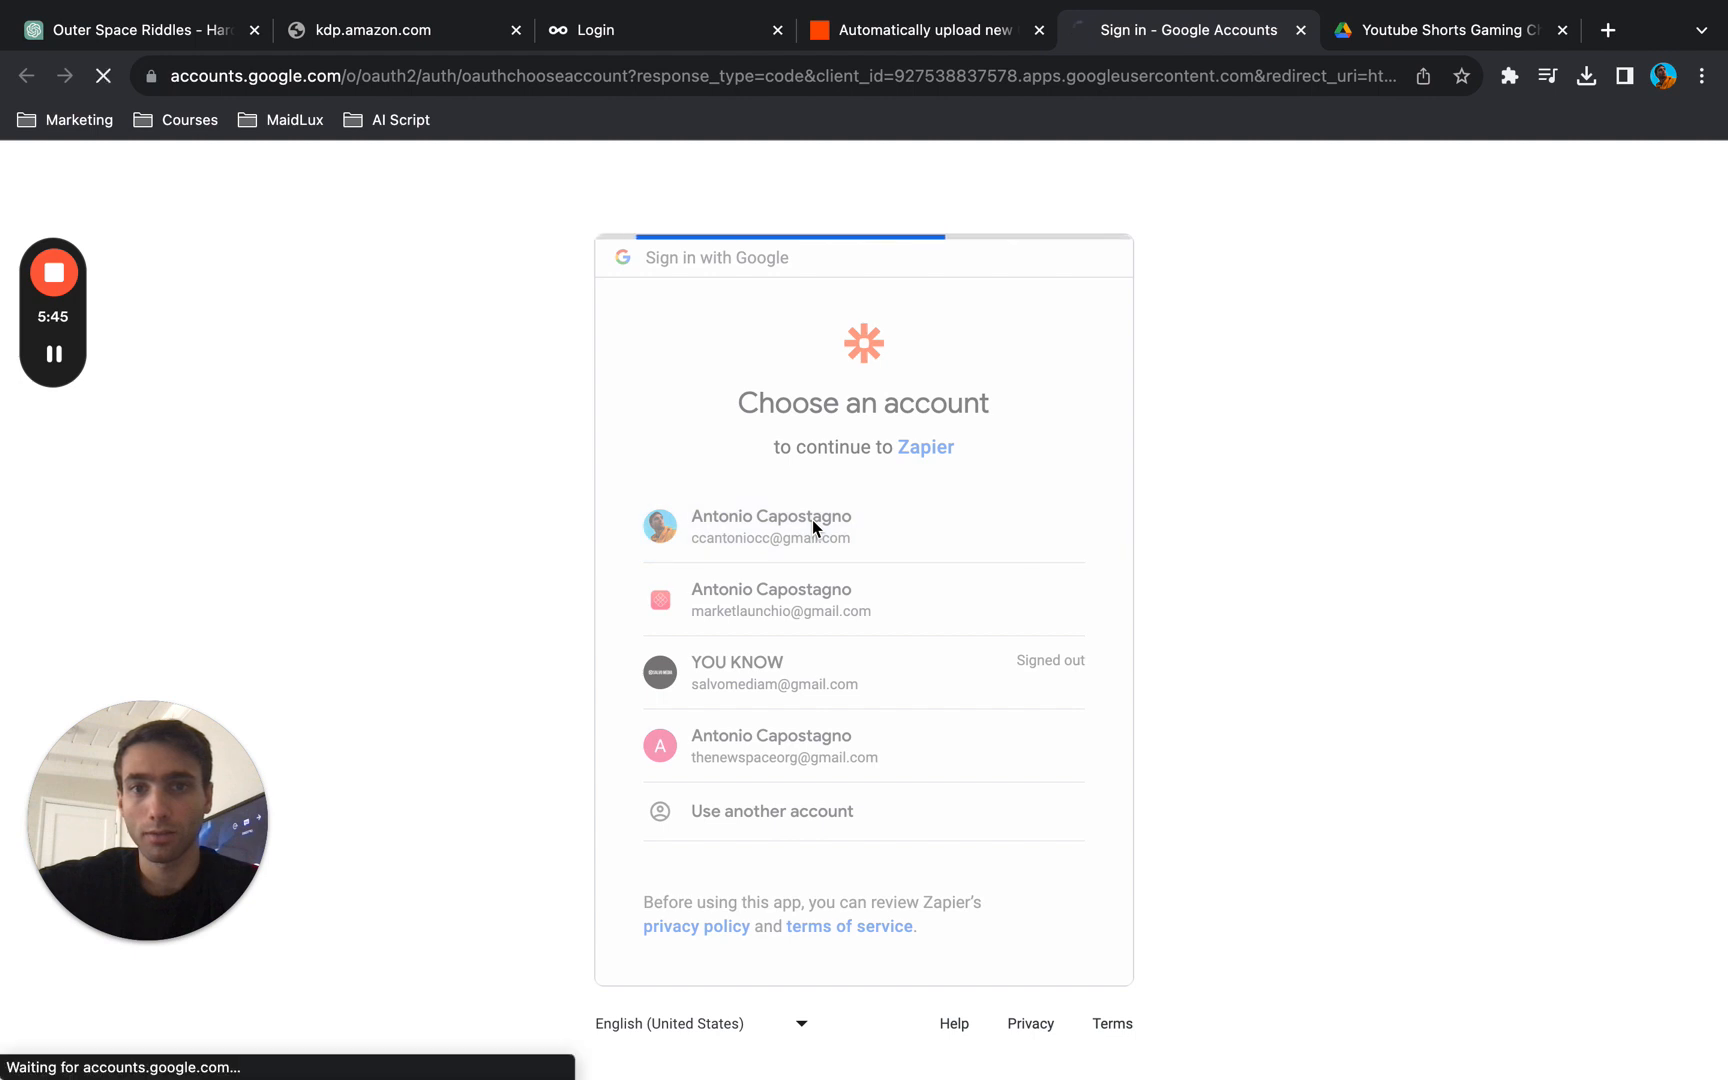
click(783, 800)
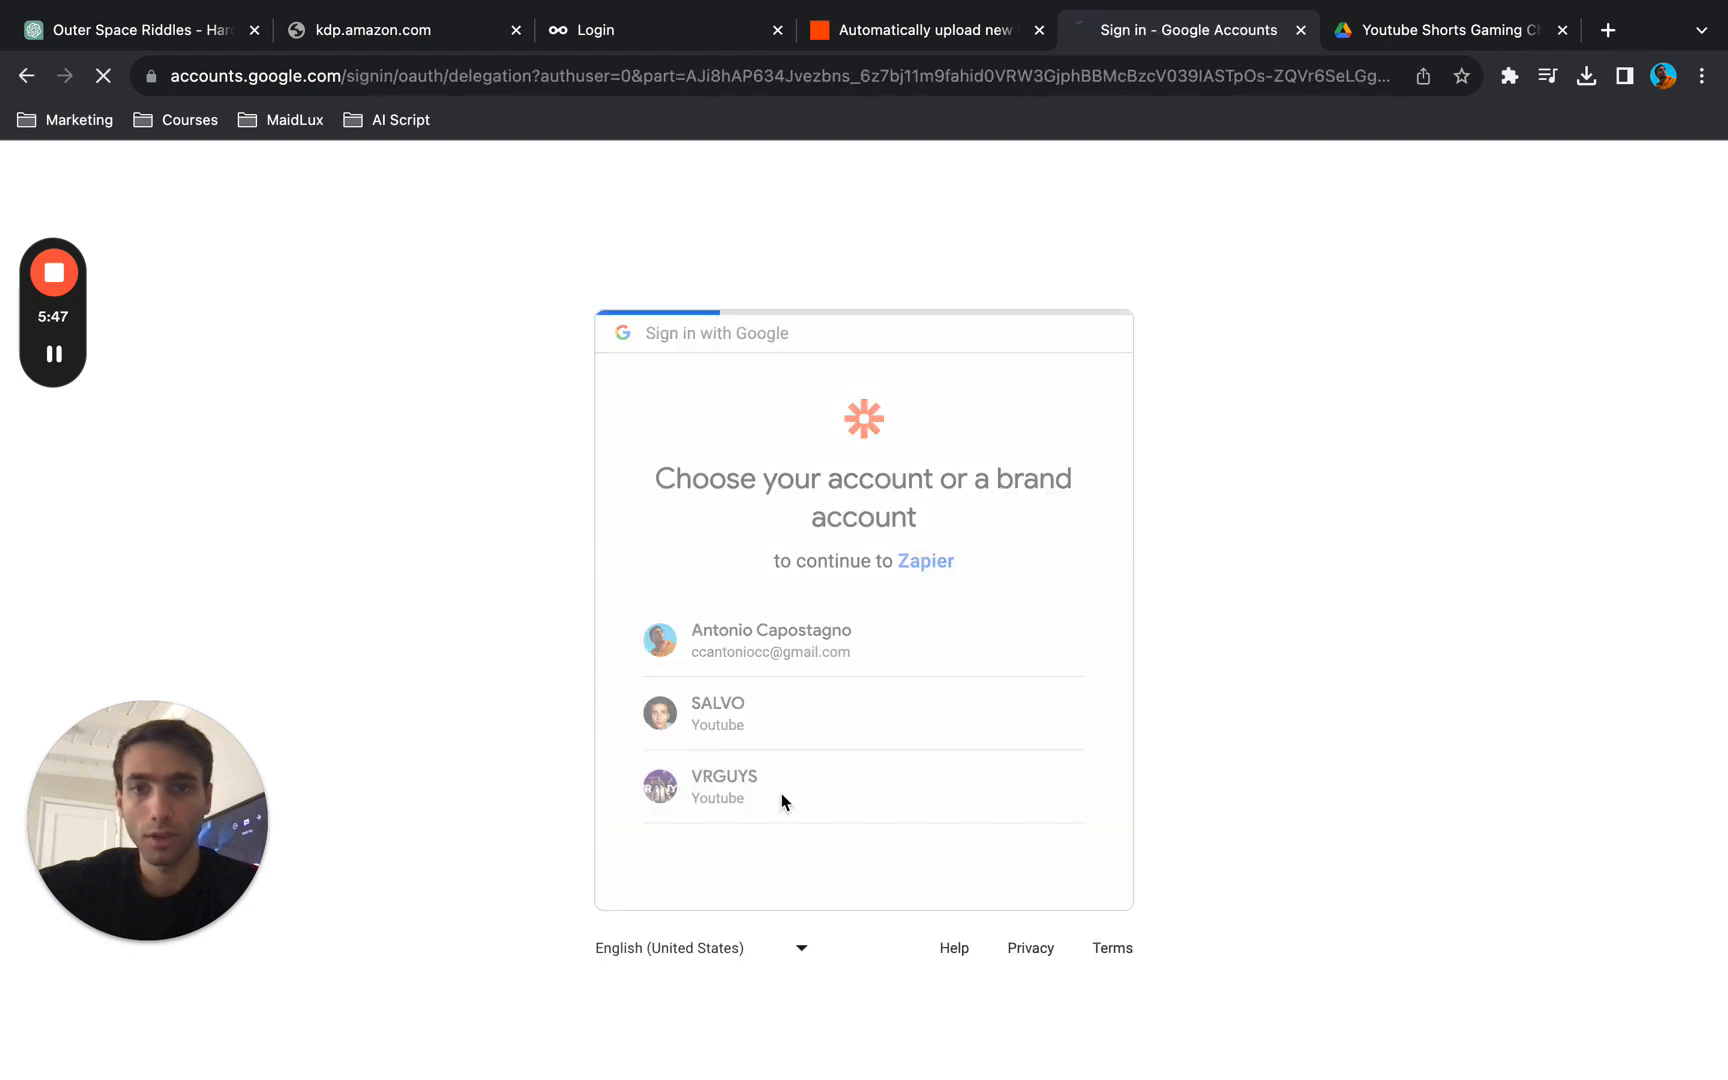
click(980, 922)
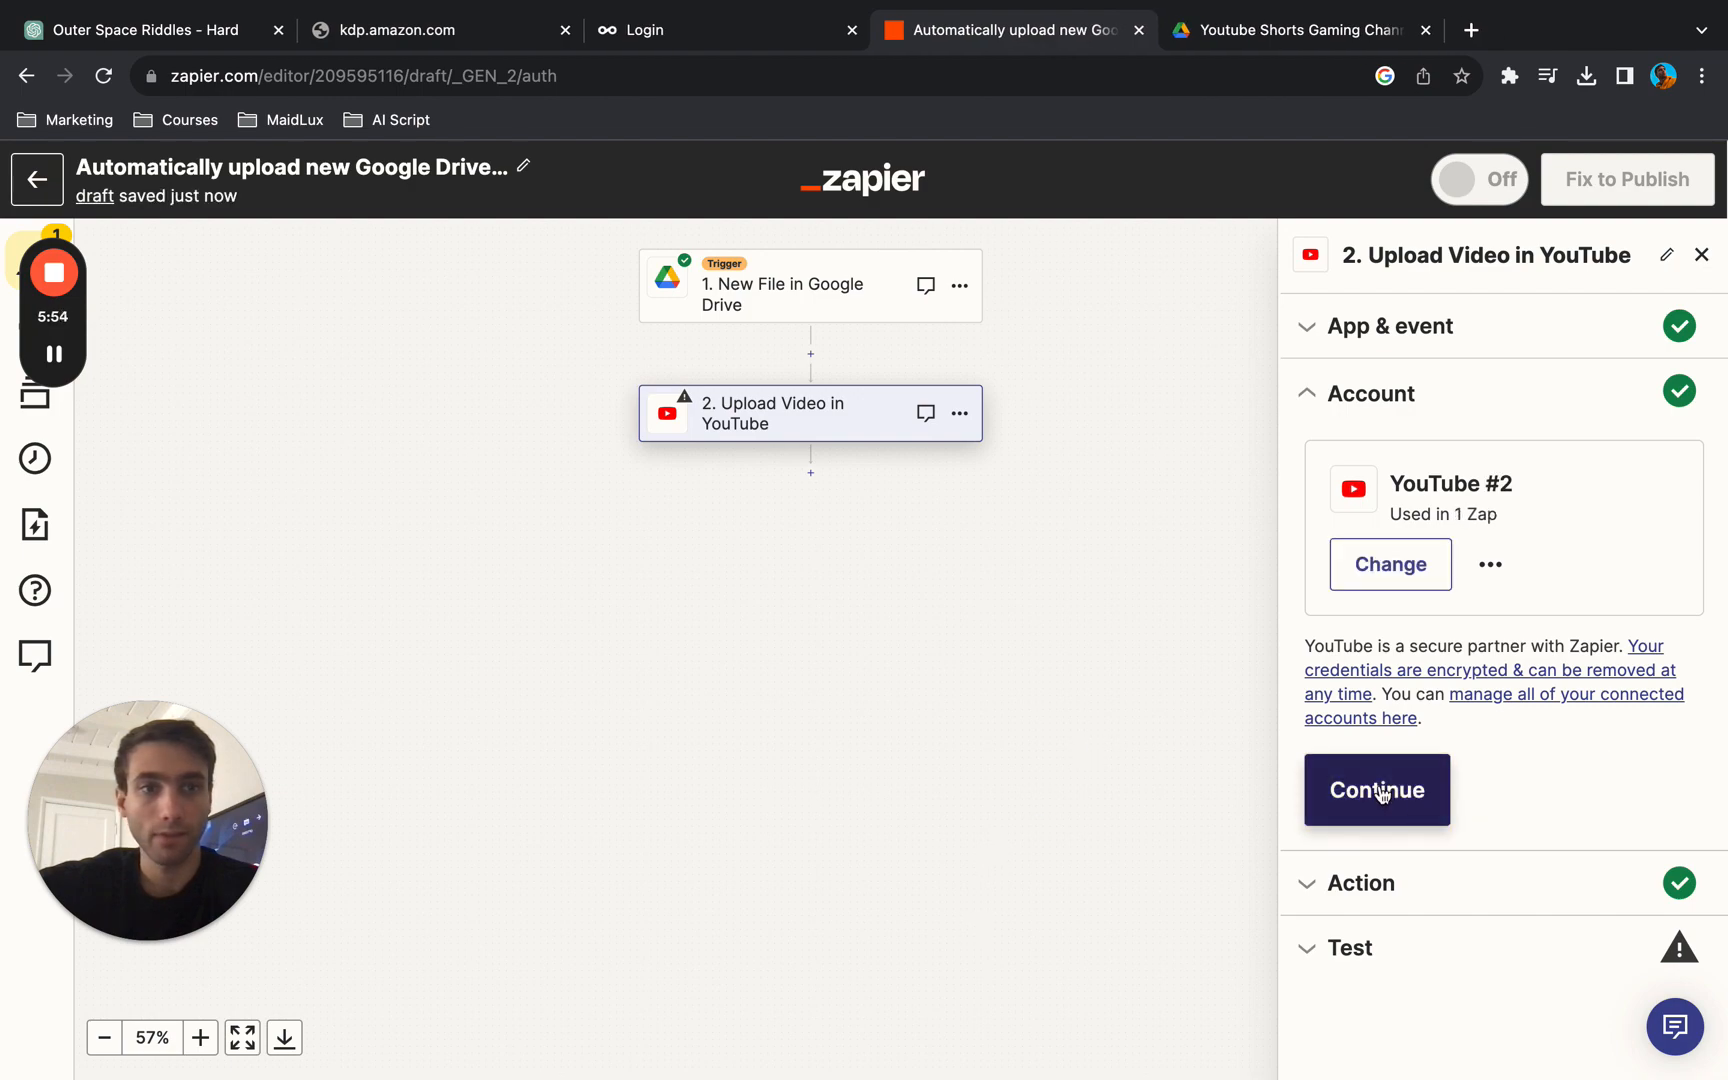
click(1381, 793)
- Replace the mapped Google Drive title of the uploaded video with the fixed text "MW2 FUNNY MOMENTS"
scroll(1550, 888, down, 6)
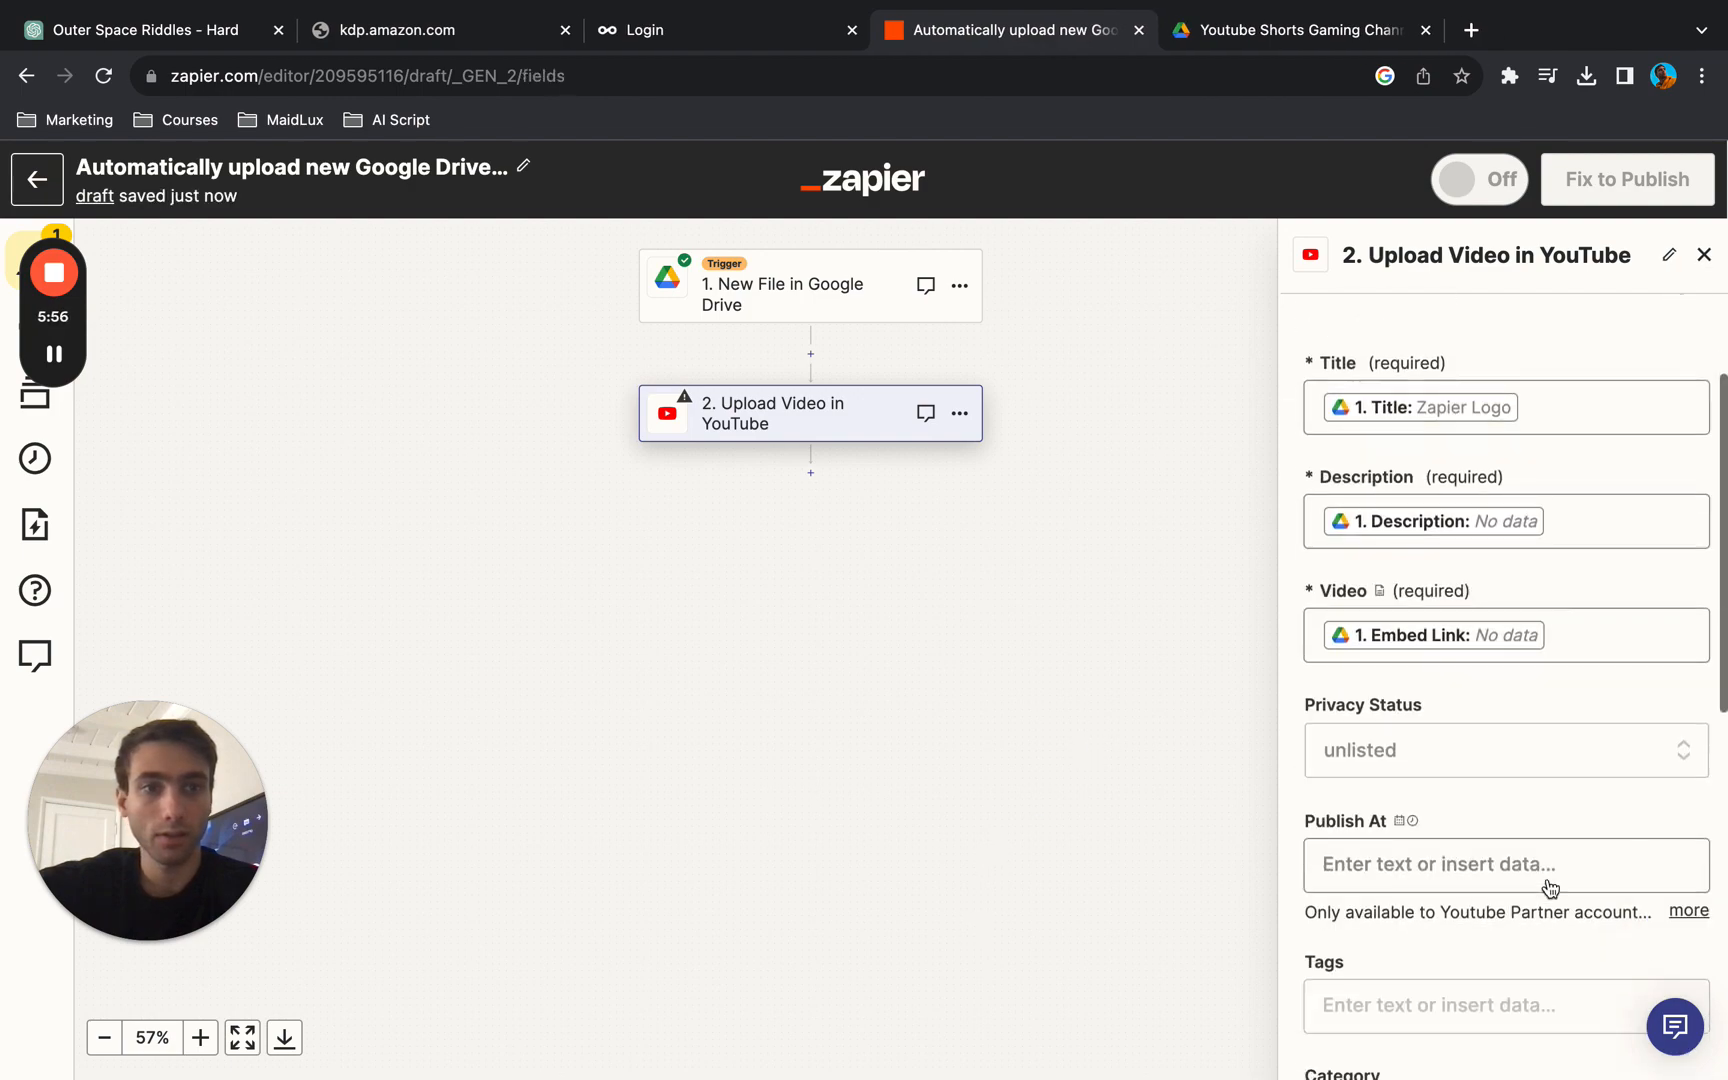
scroll(1550, 888, up, 2)
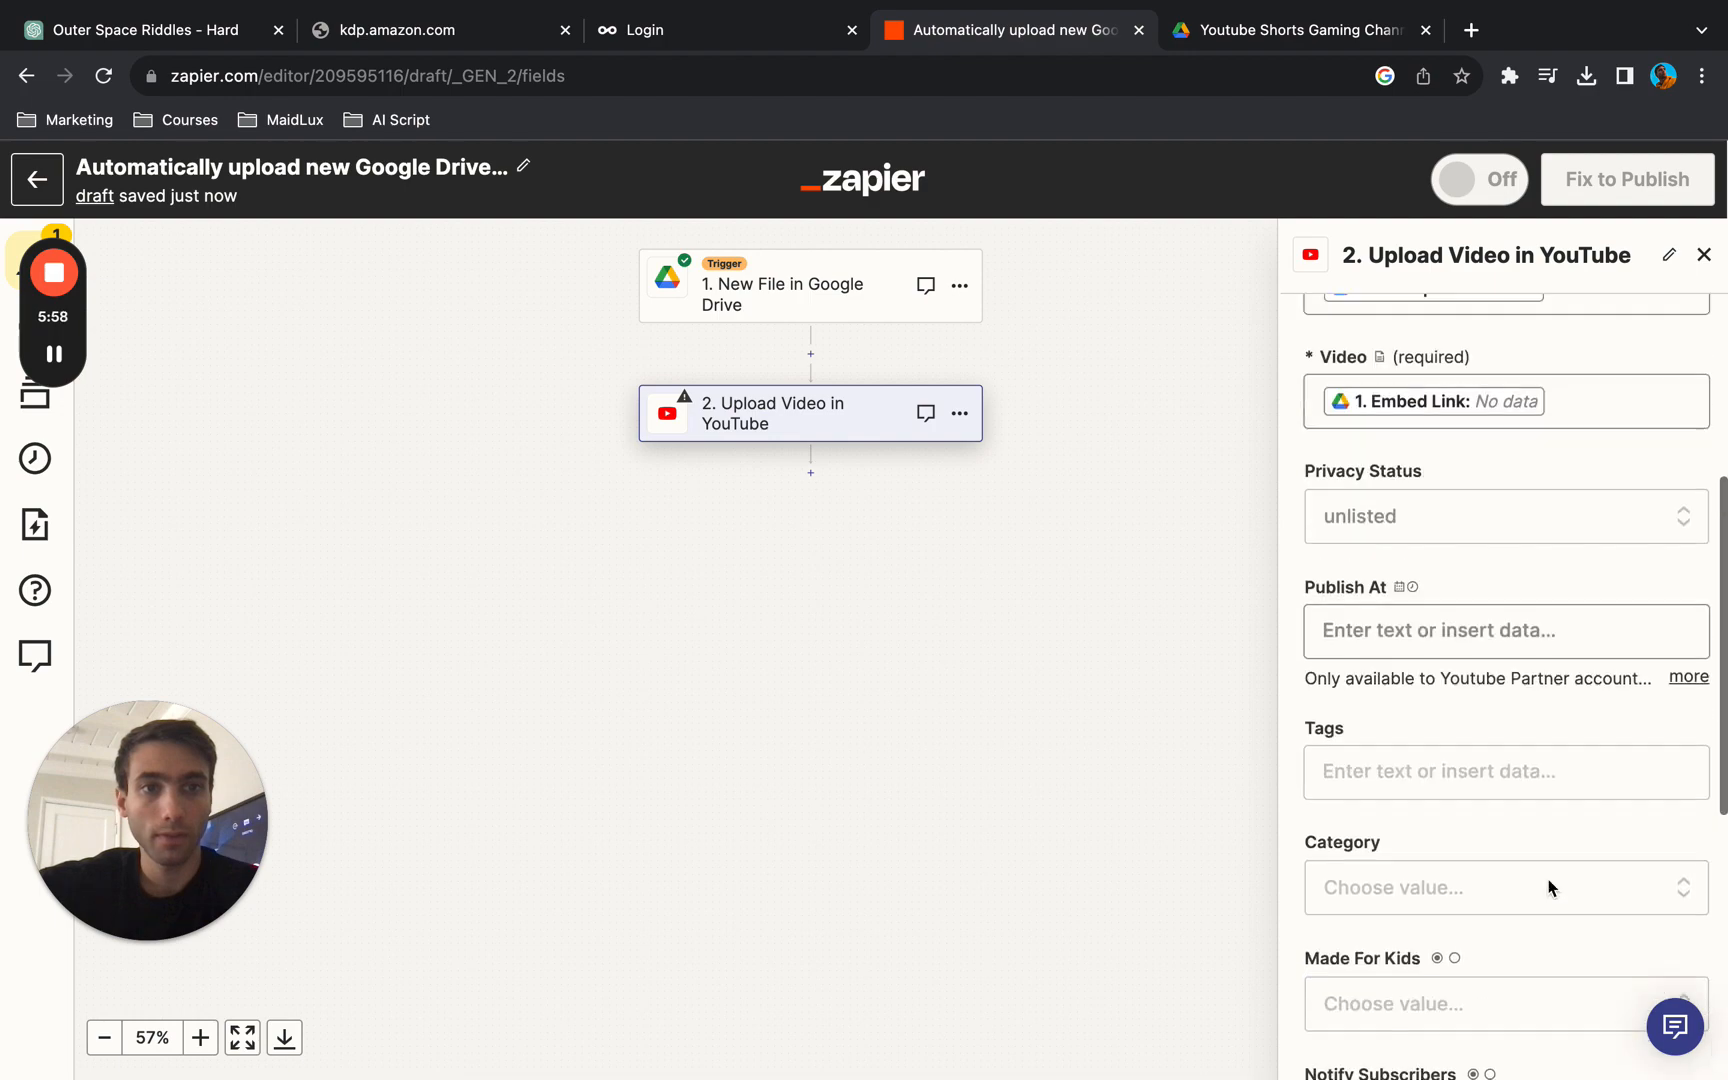
scroll(1548, 885, up, 5)
scroll(1548, 872, down, 1)
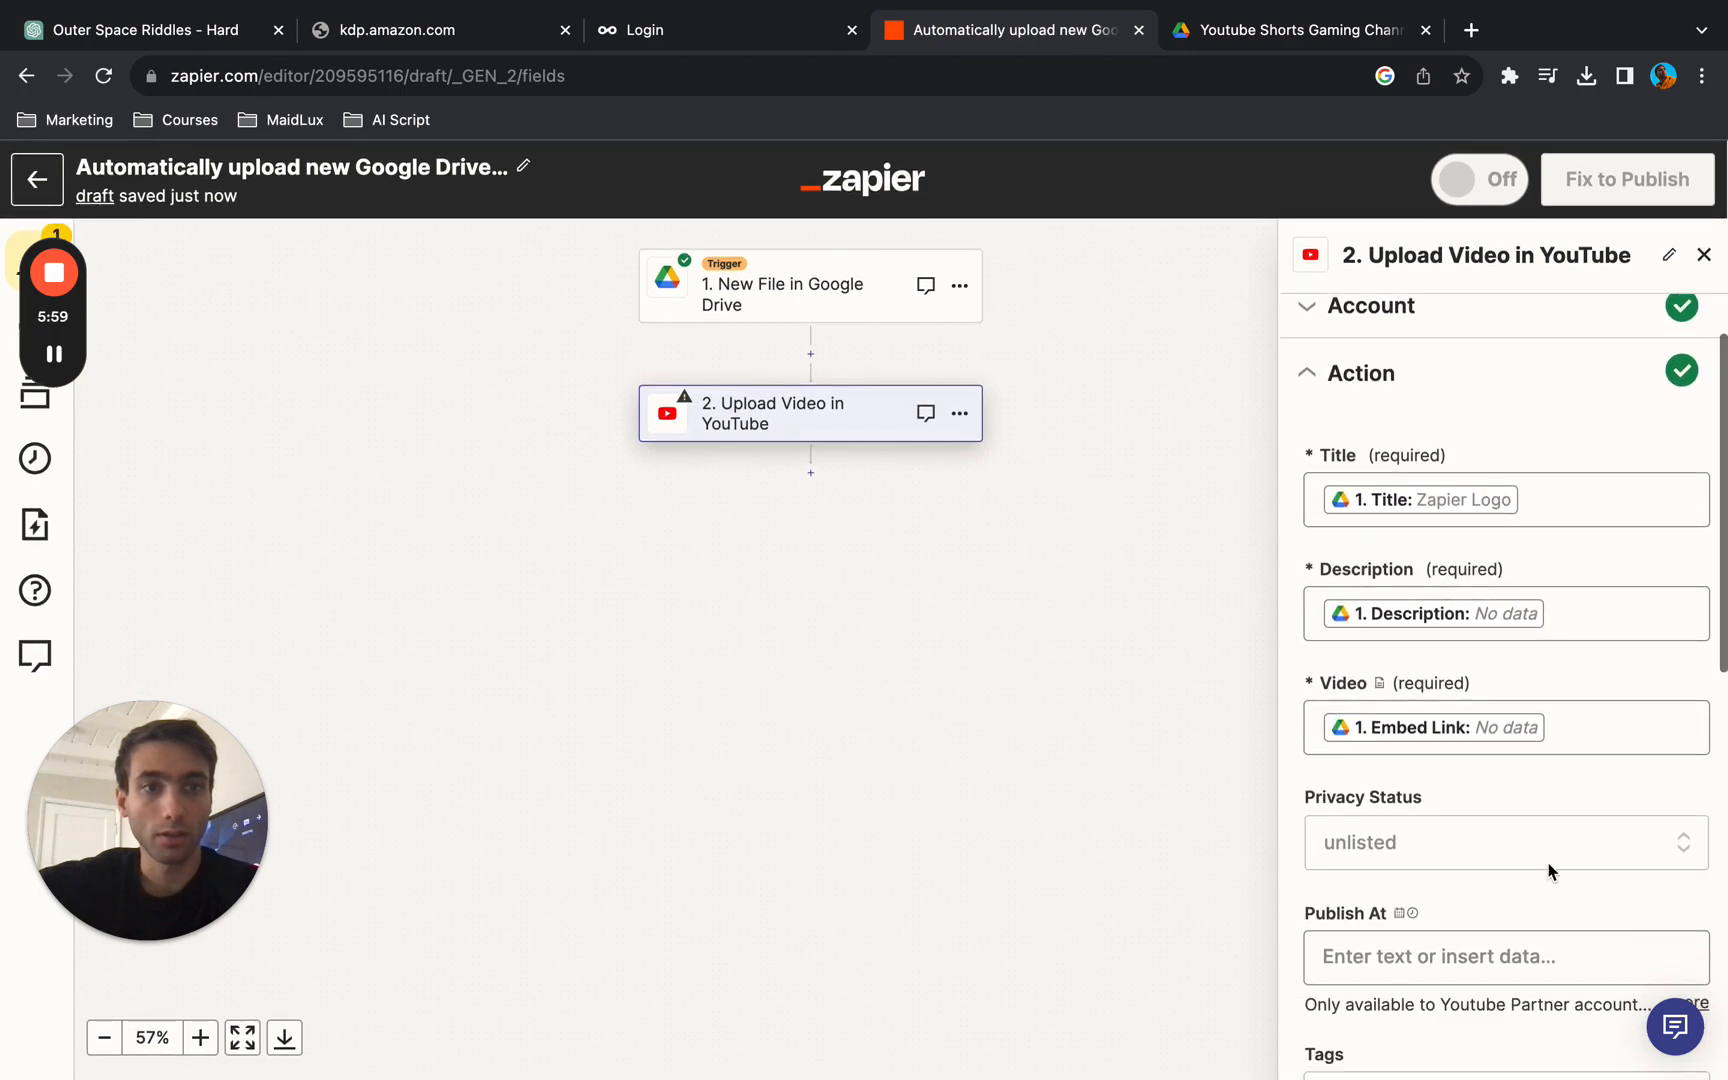
click(1551, 497)
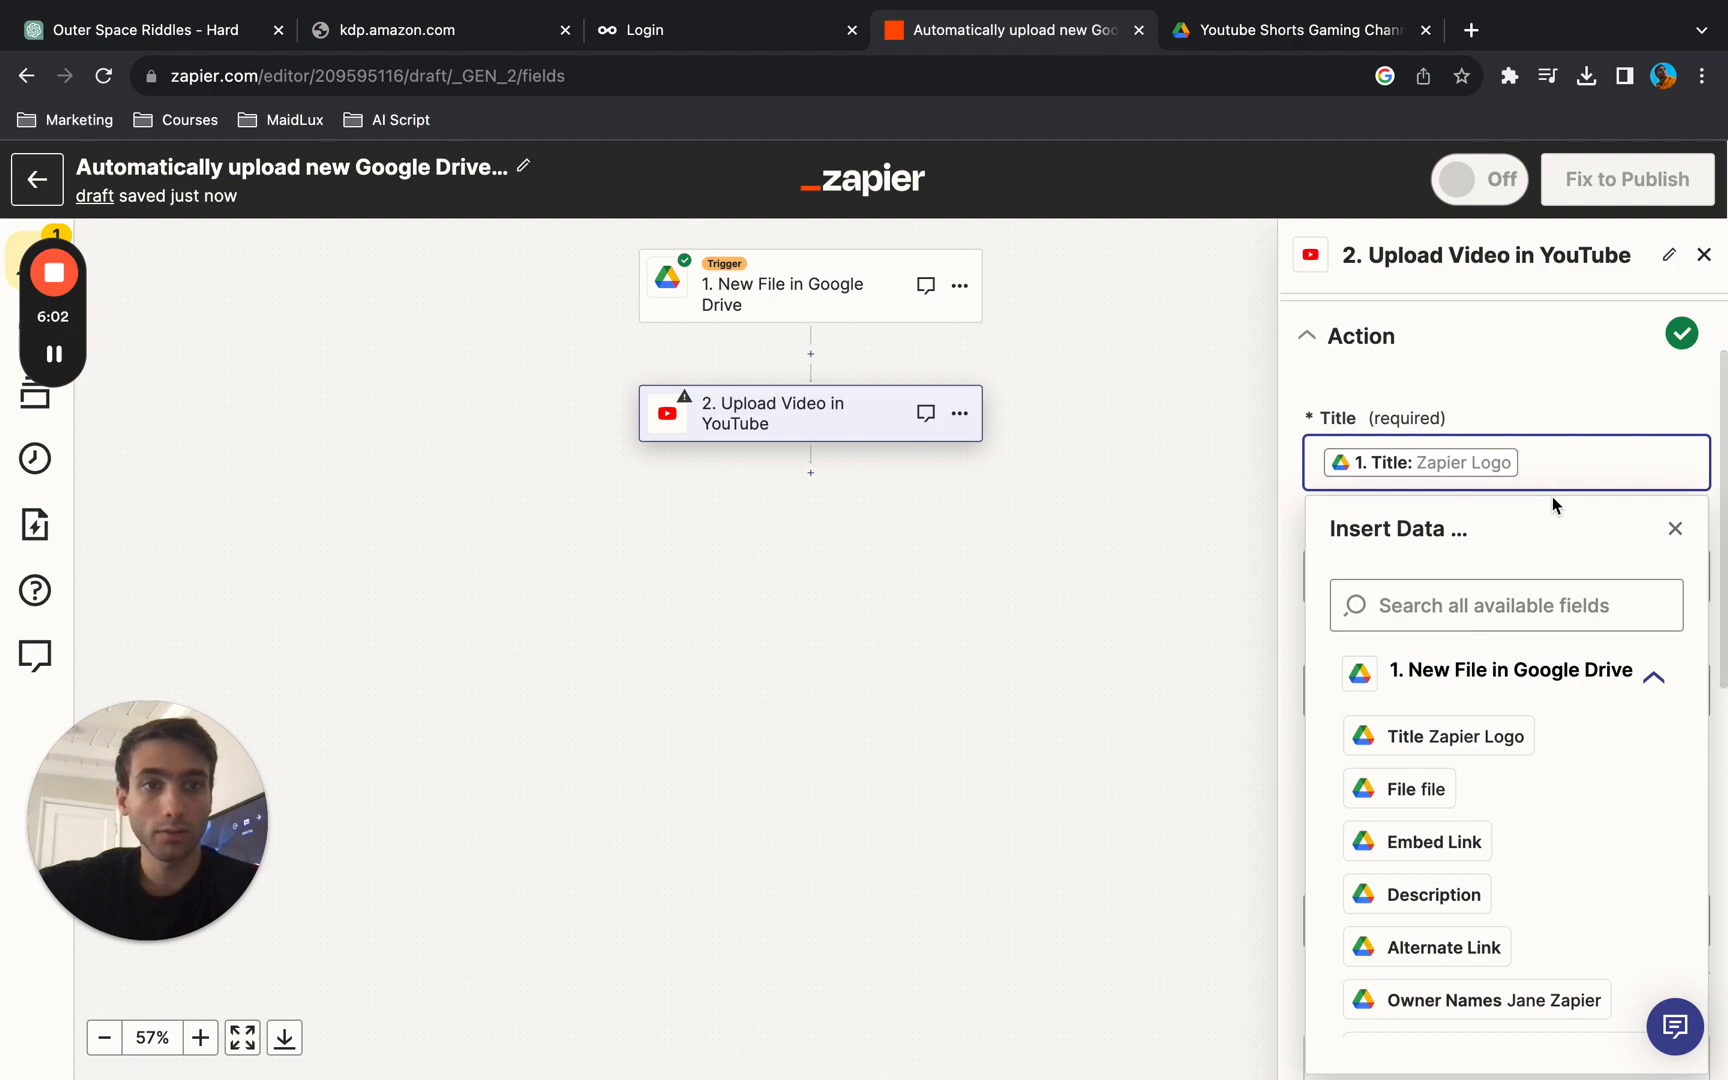
key(BackSpace)
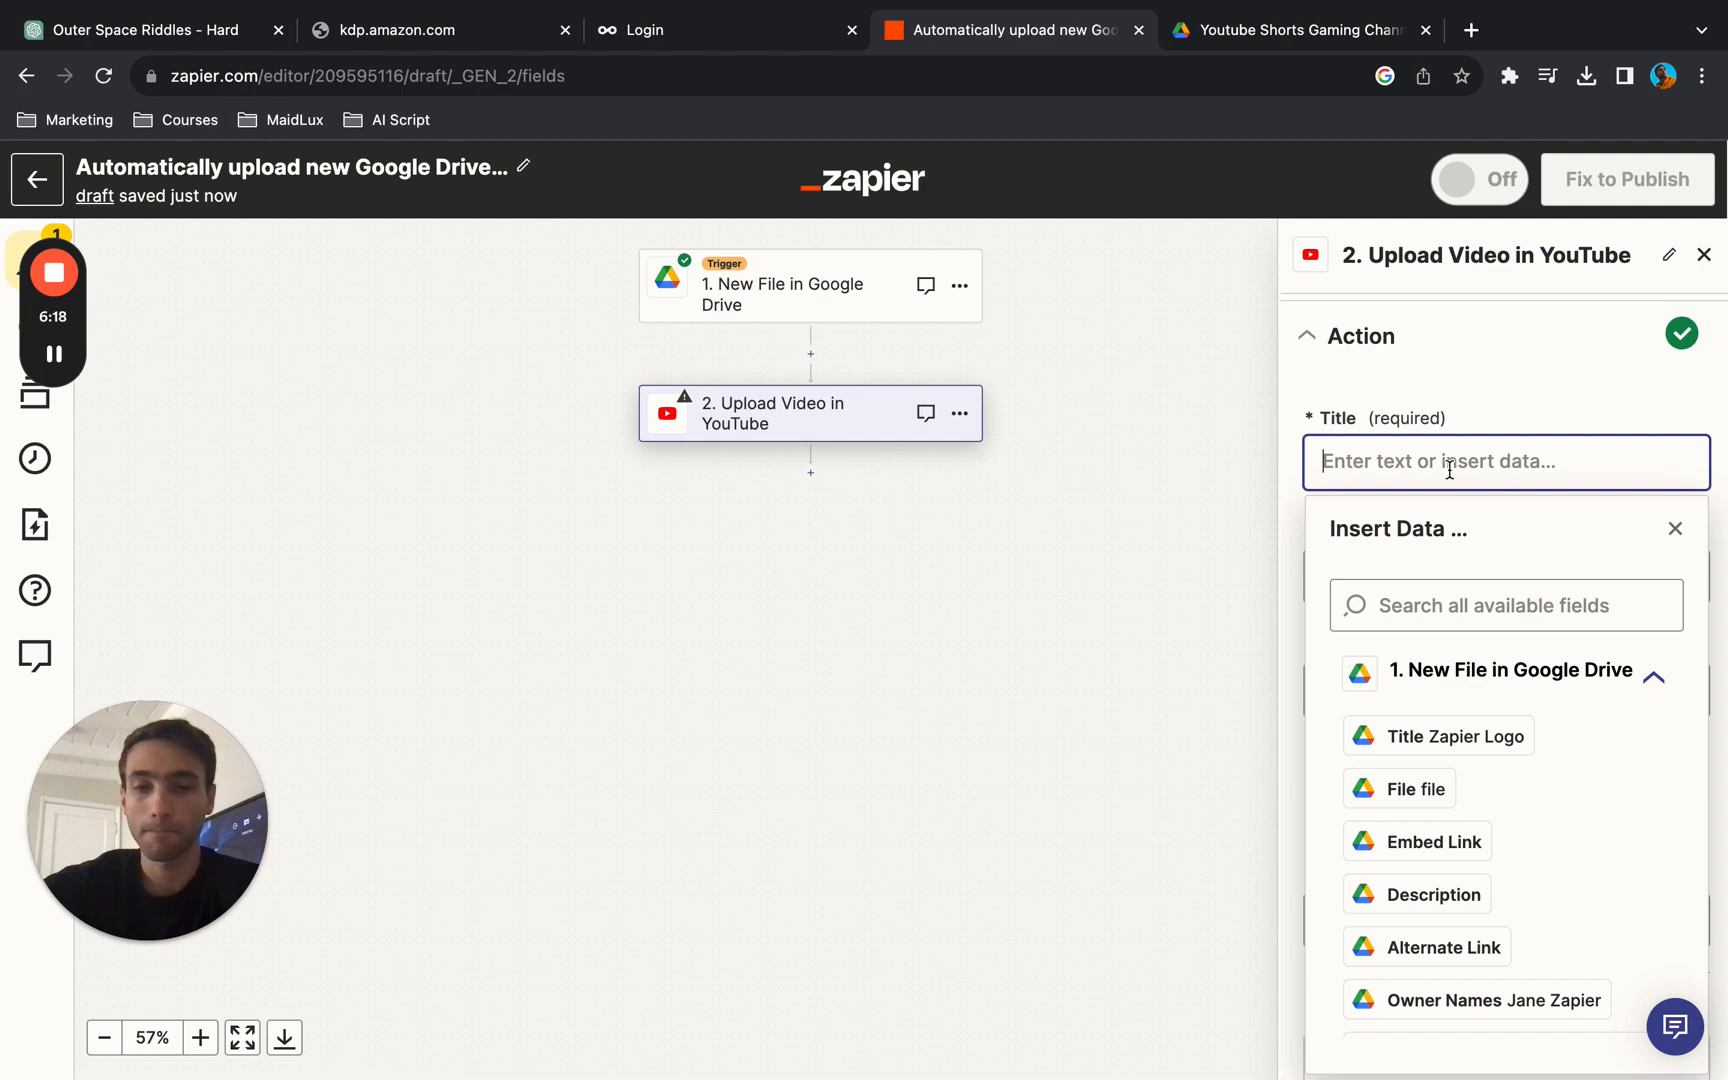
text(MW2 FUNNY MOMENTS)
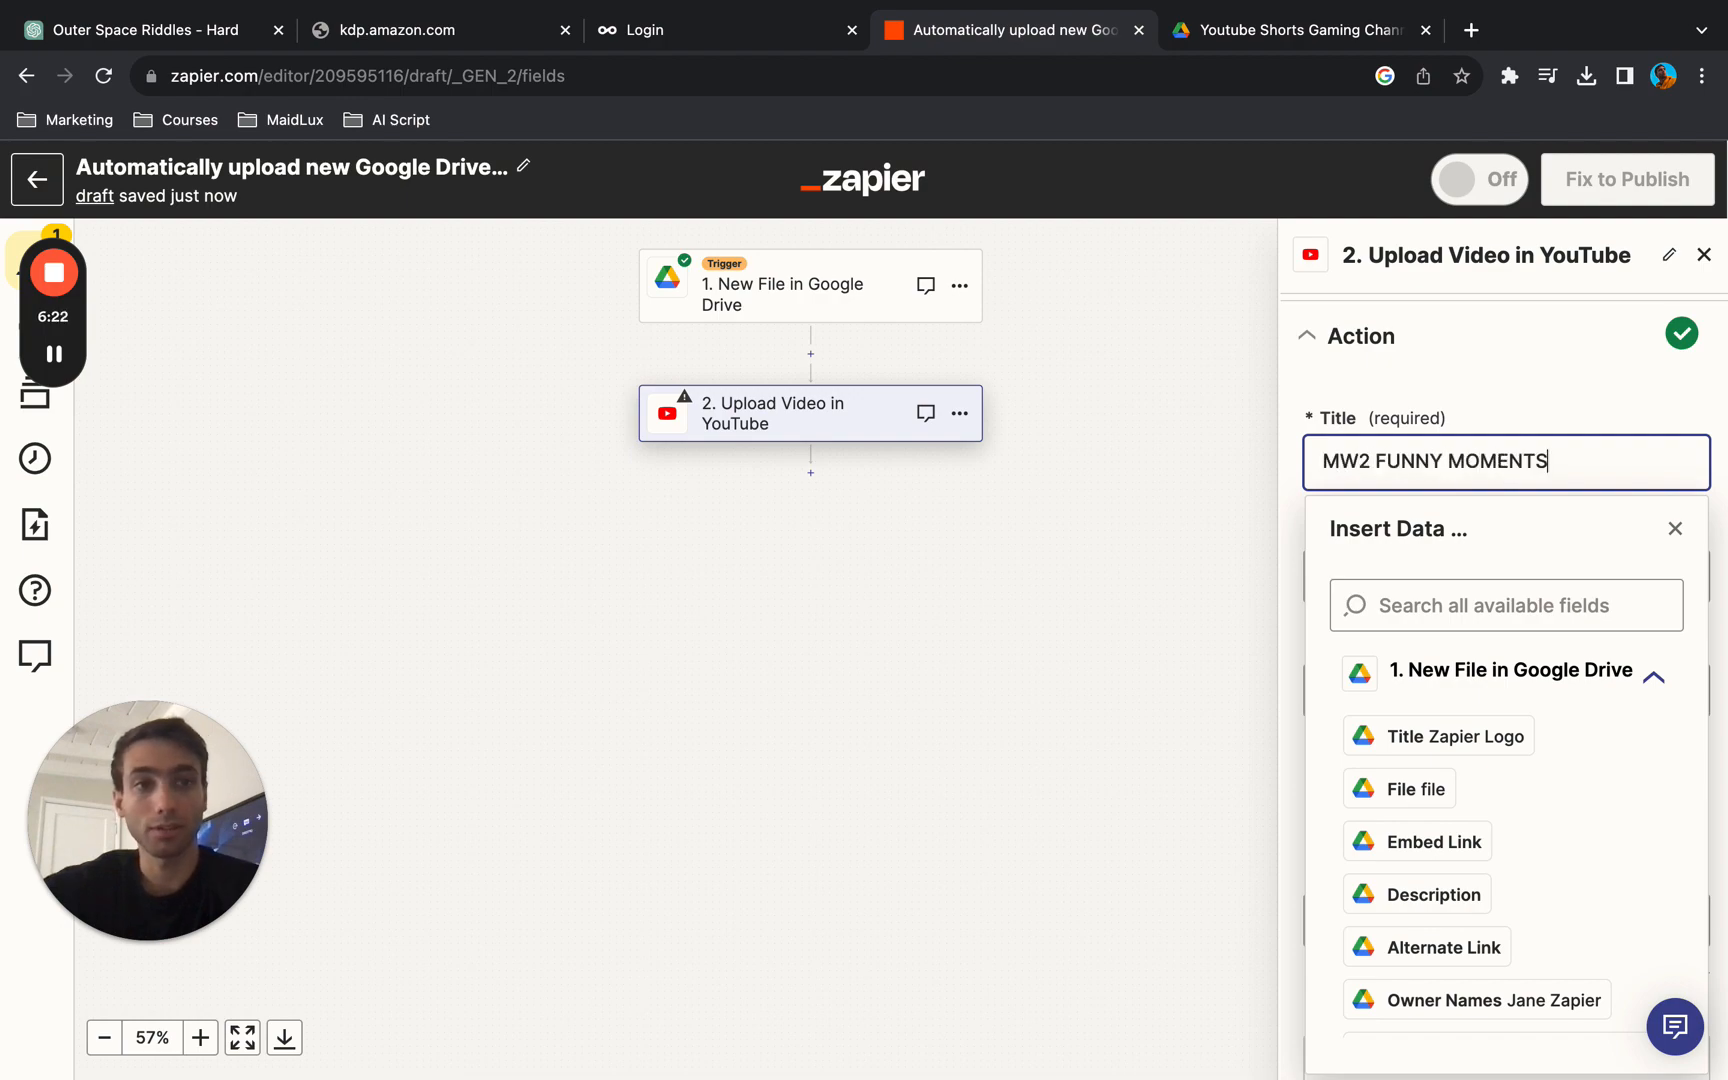
click(1547, 389)
- Set the uploaded video's description to "#MW2" in place of the mapped Google Drive description
click(1562, 575)
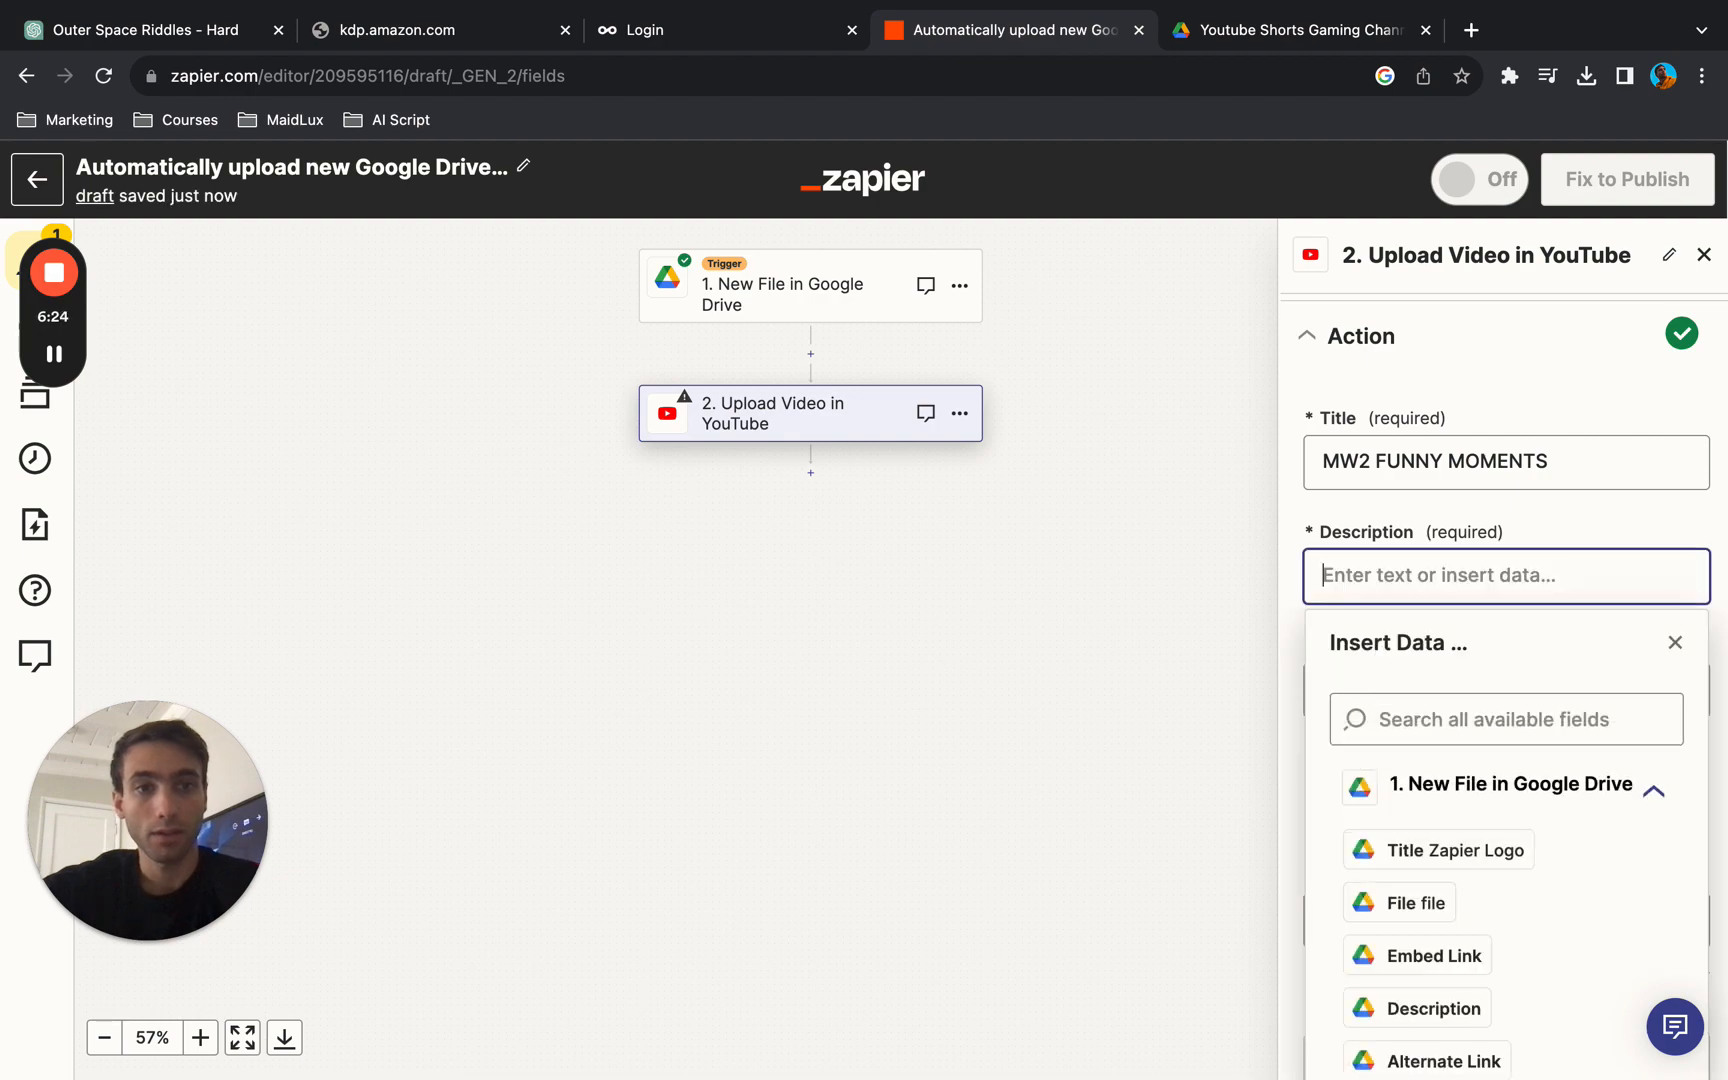
text(#MW2)
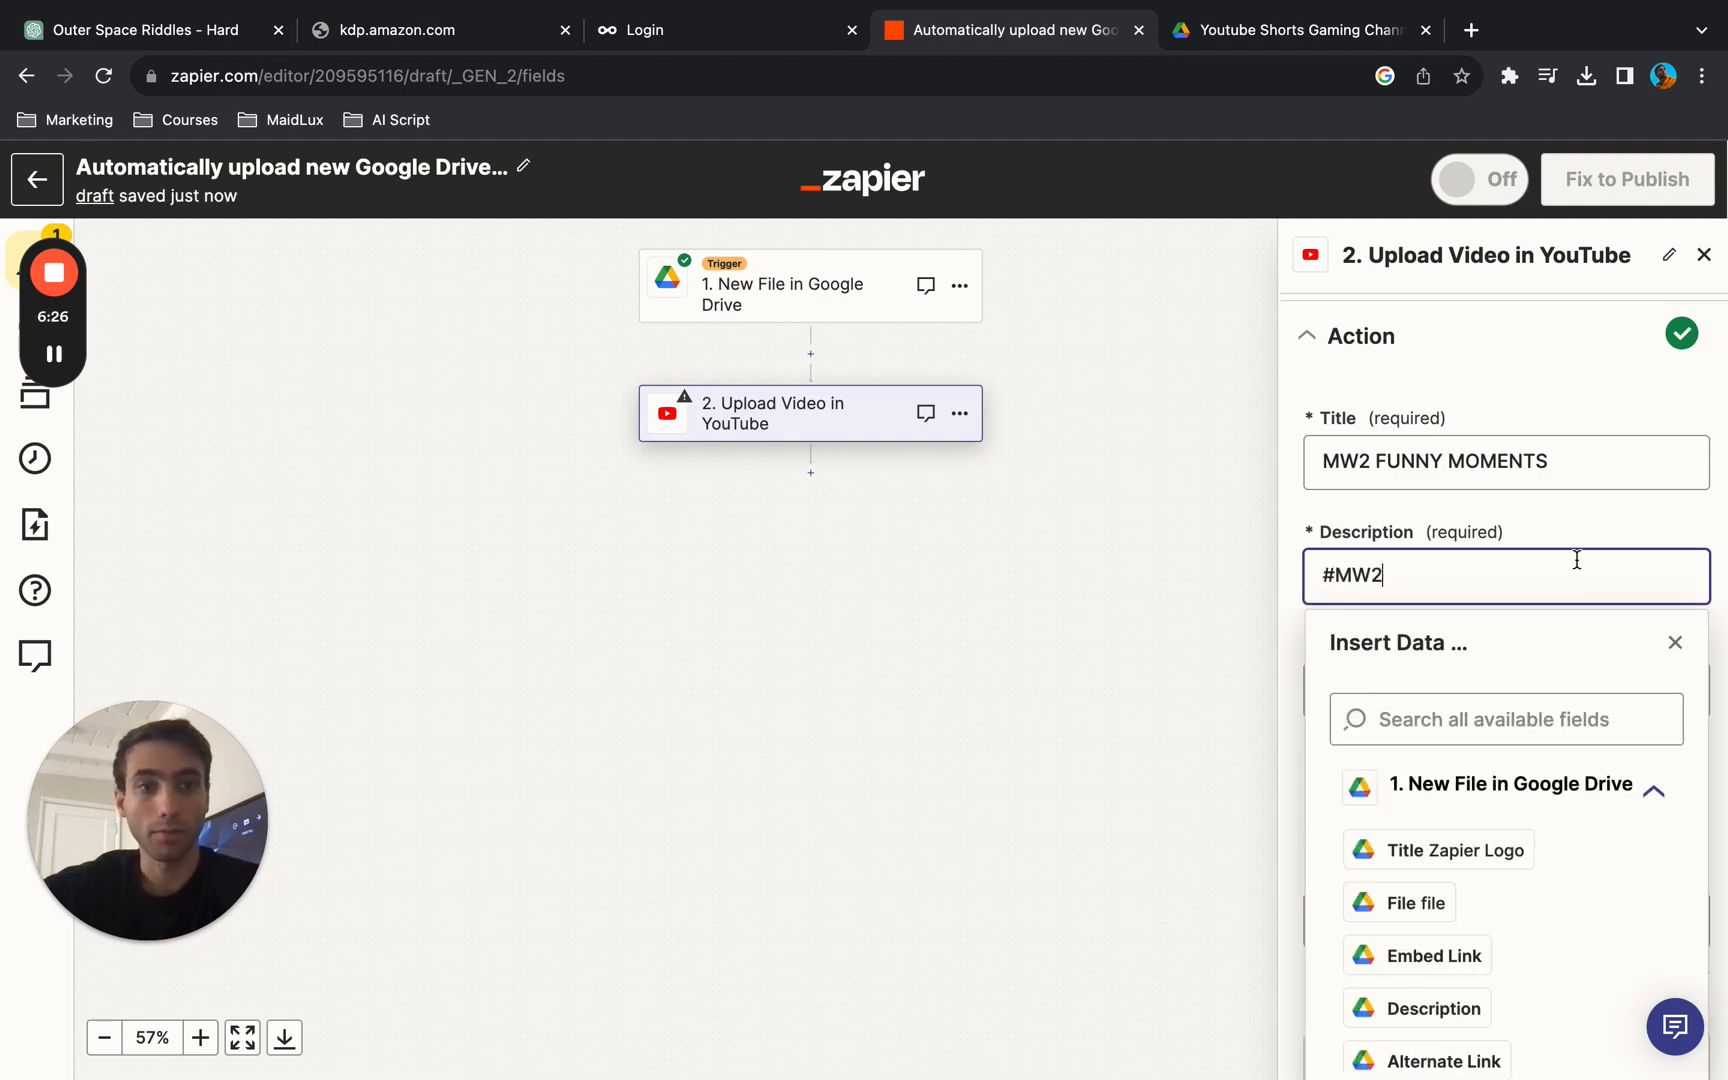
click(1562, 381)
- Check the data choices for the Video field, keep Embed Link mapped, and continue to the upload action's test stage
scroll(1508, 598, down, 3)
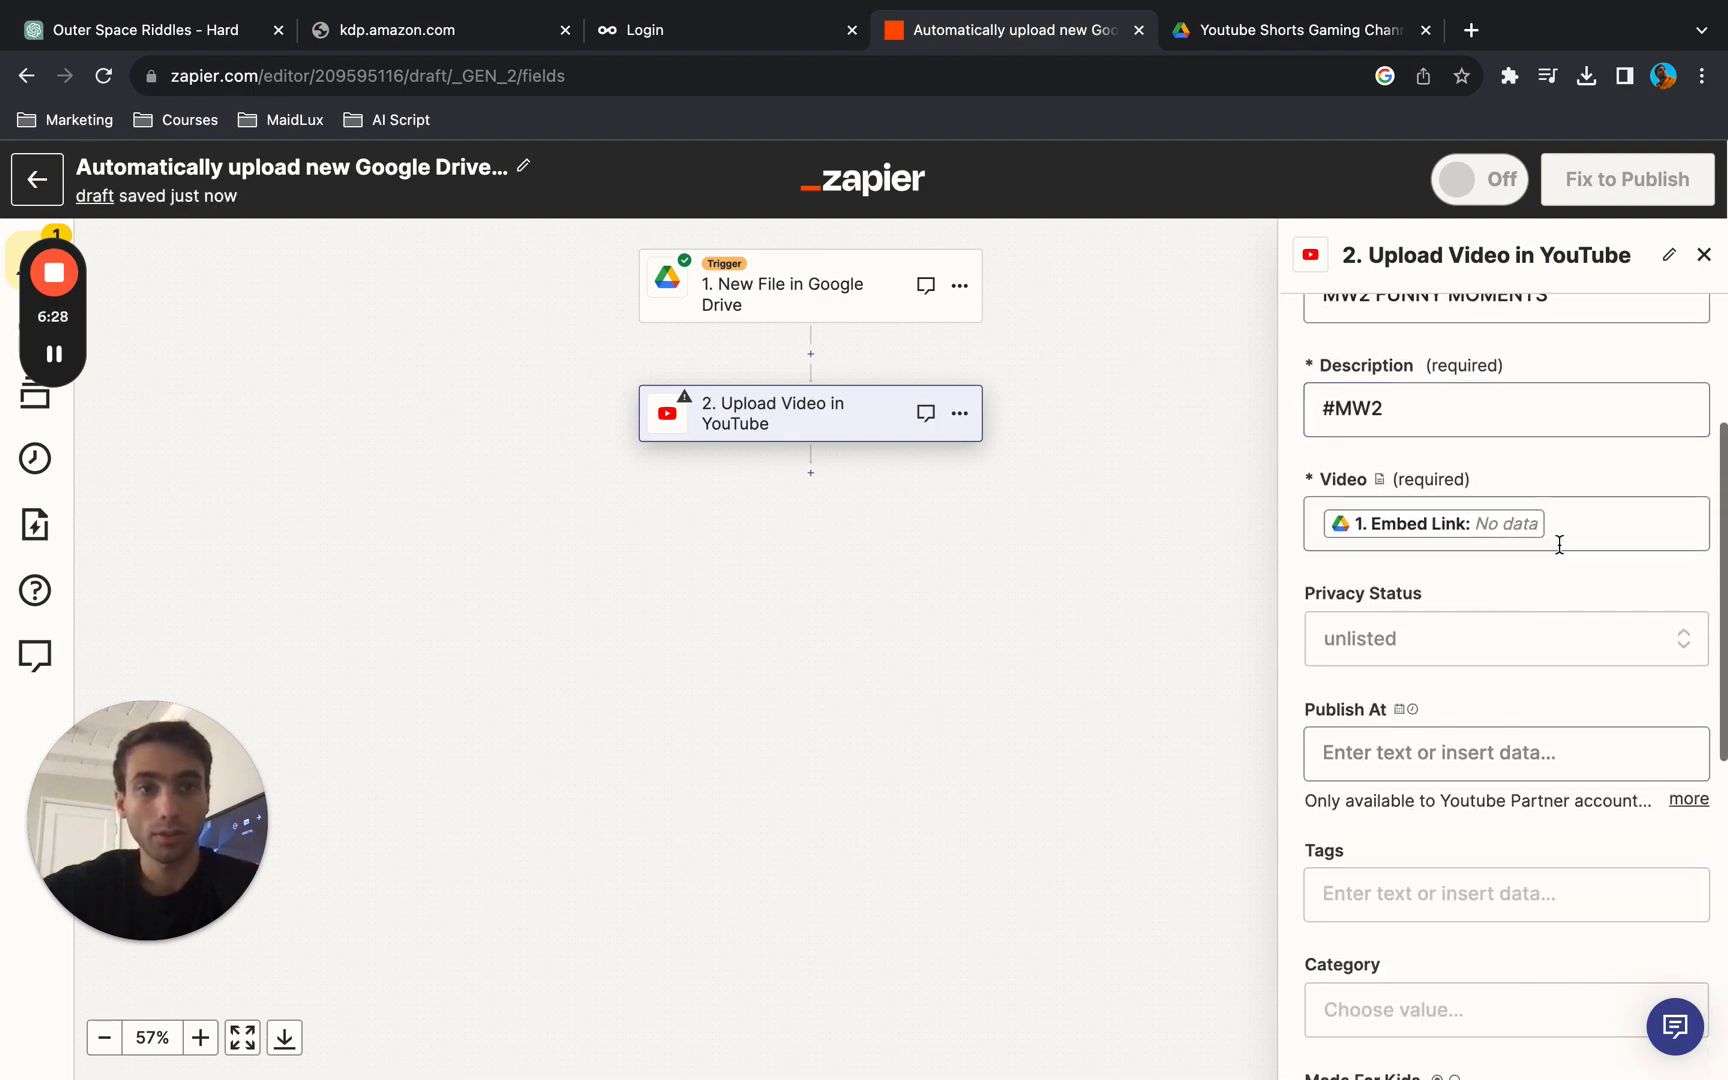
click(1588, 525)
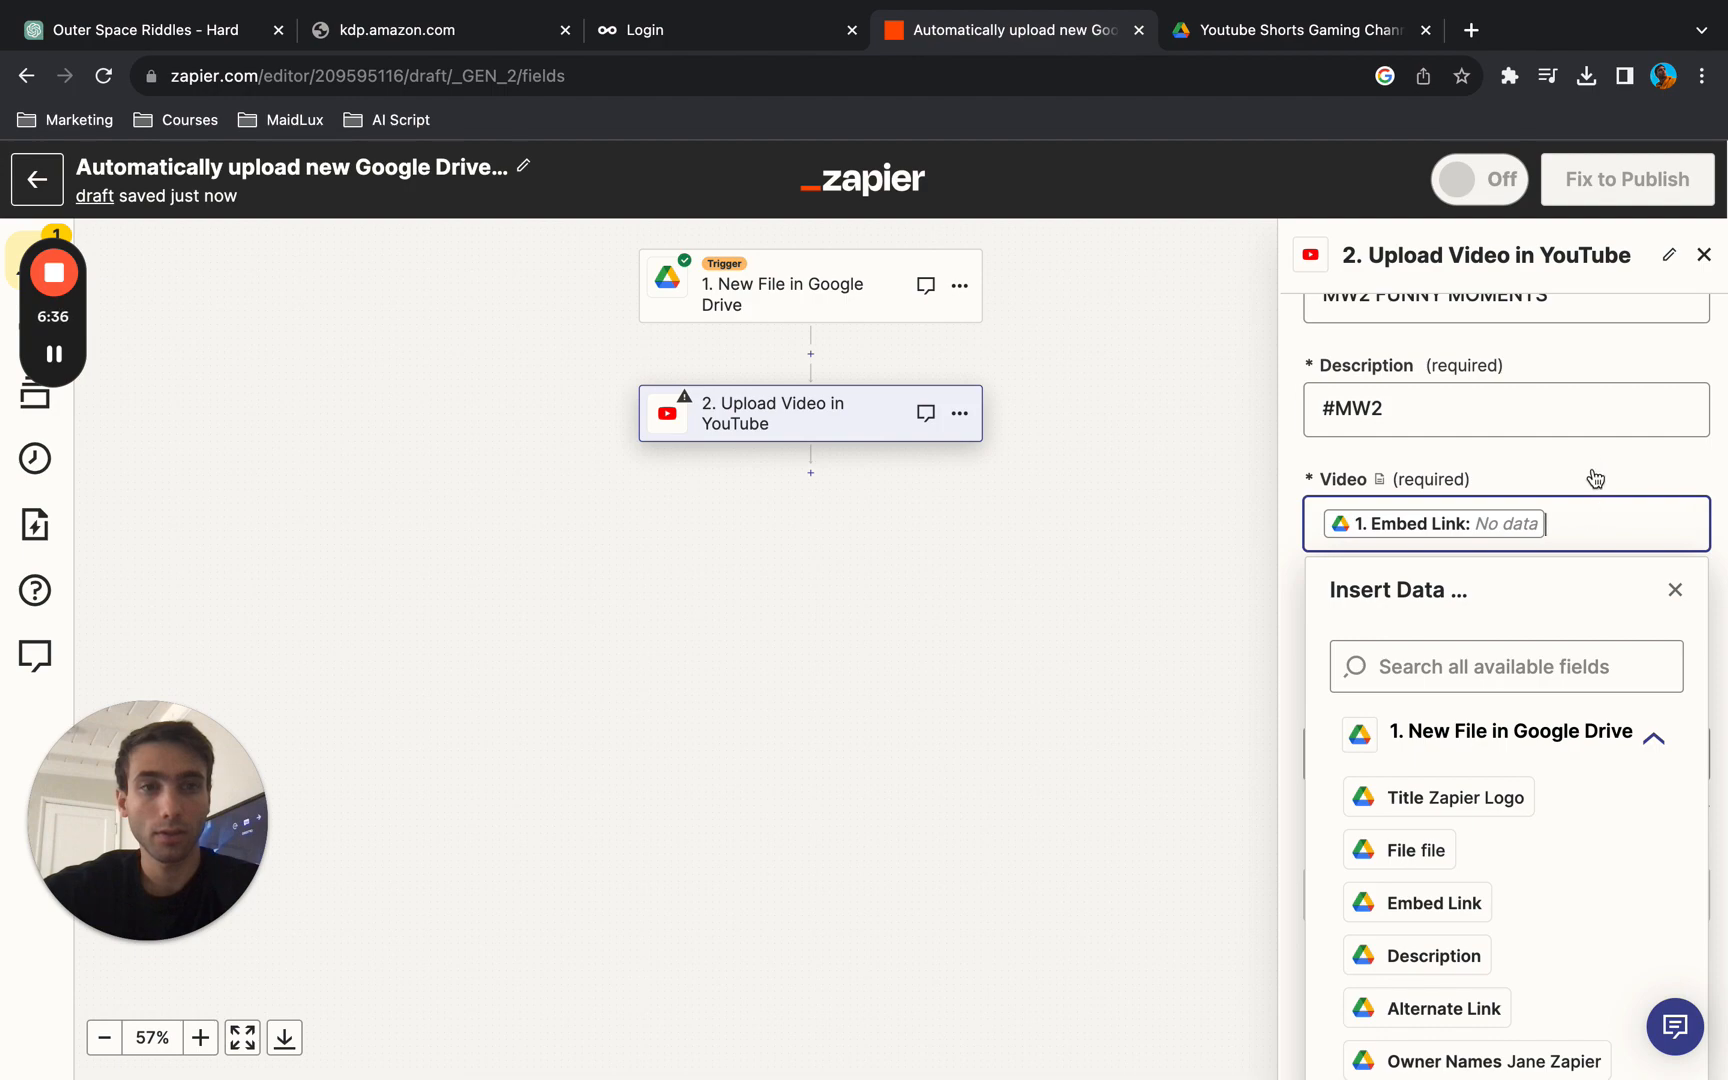
scroll(1558, 777, down, 3)
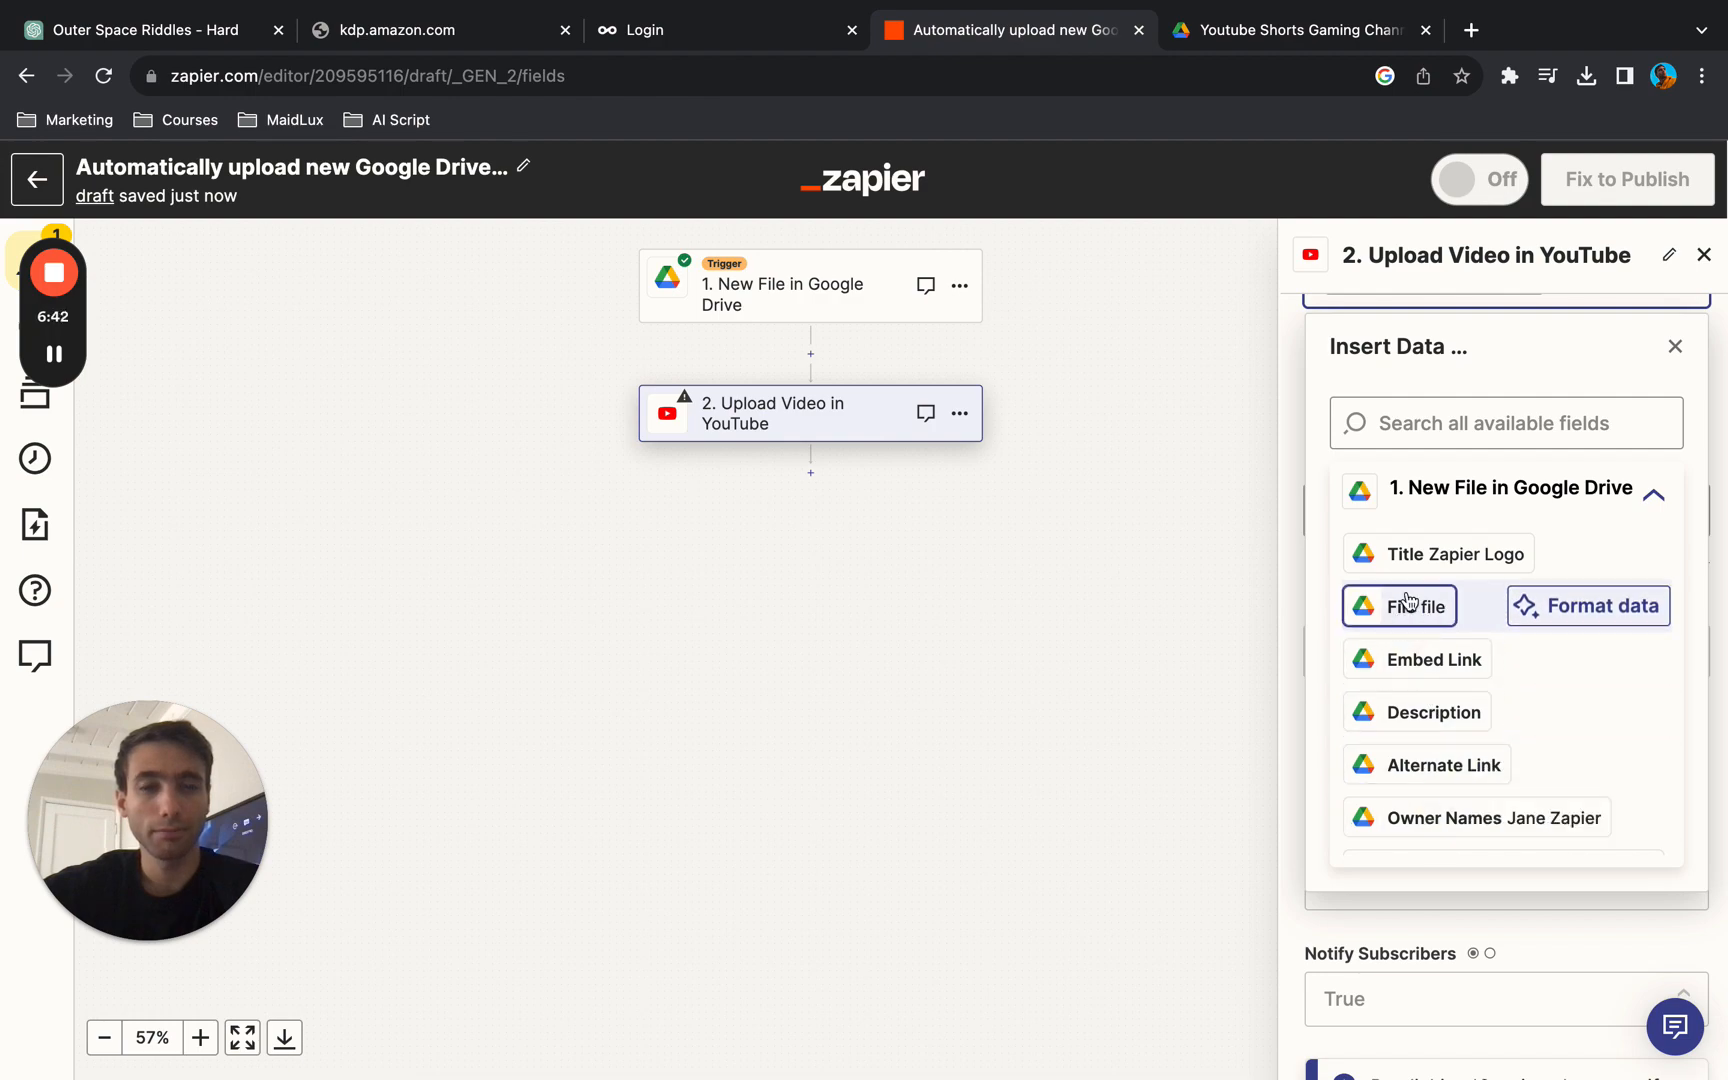
scroll(1458, 490, up, 2)
click(1540, 359)
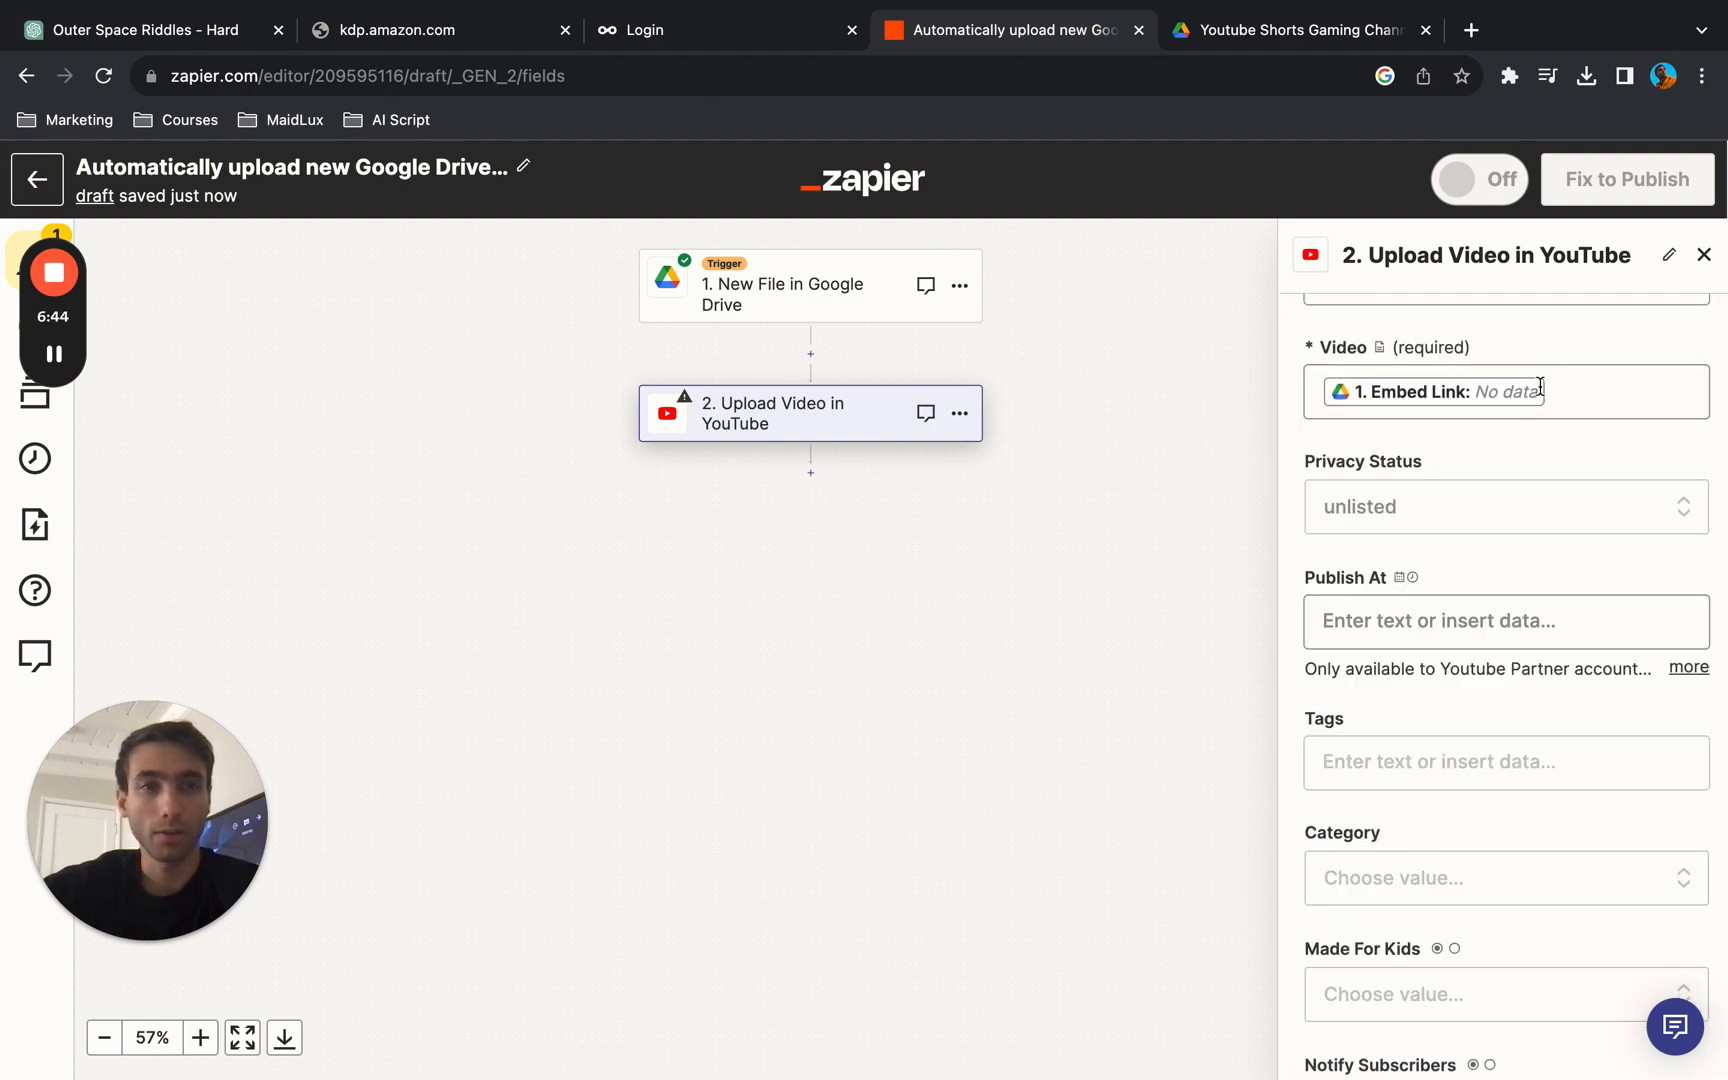
scroll(1530, 493, down, 5)
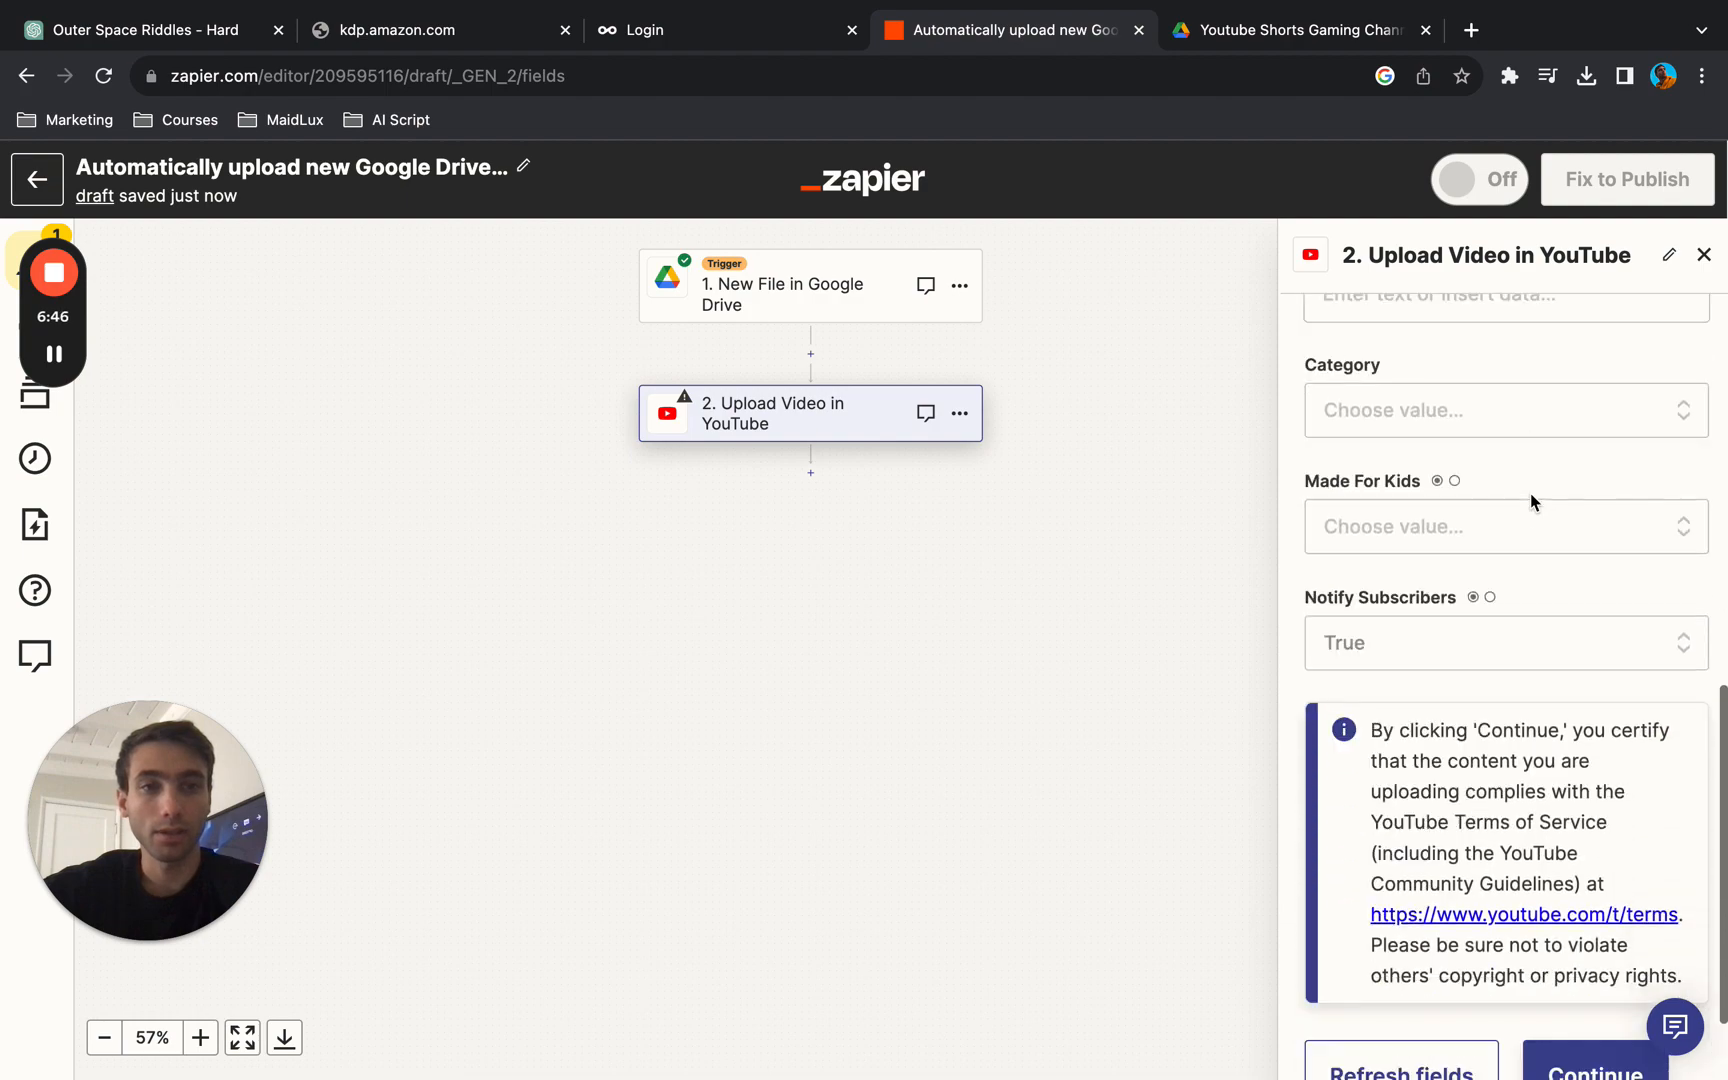
scroll(1530, 493, down, 1)
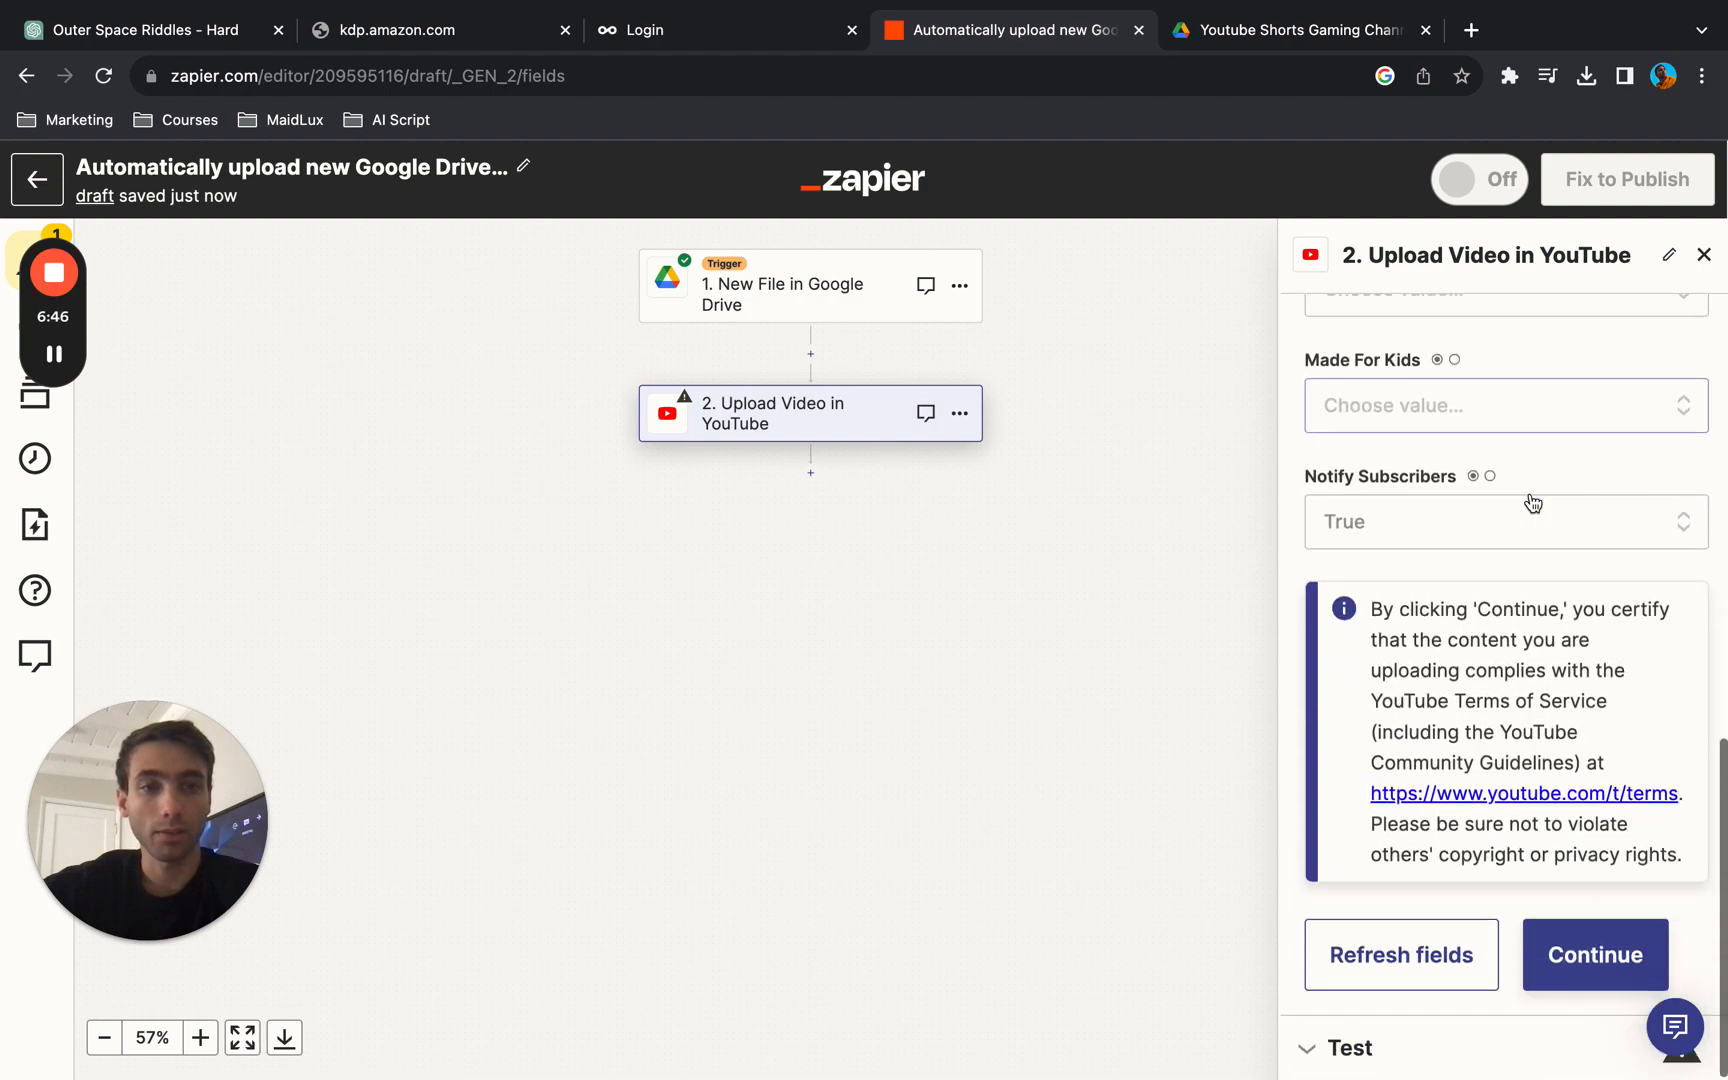
click(1577, 958)
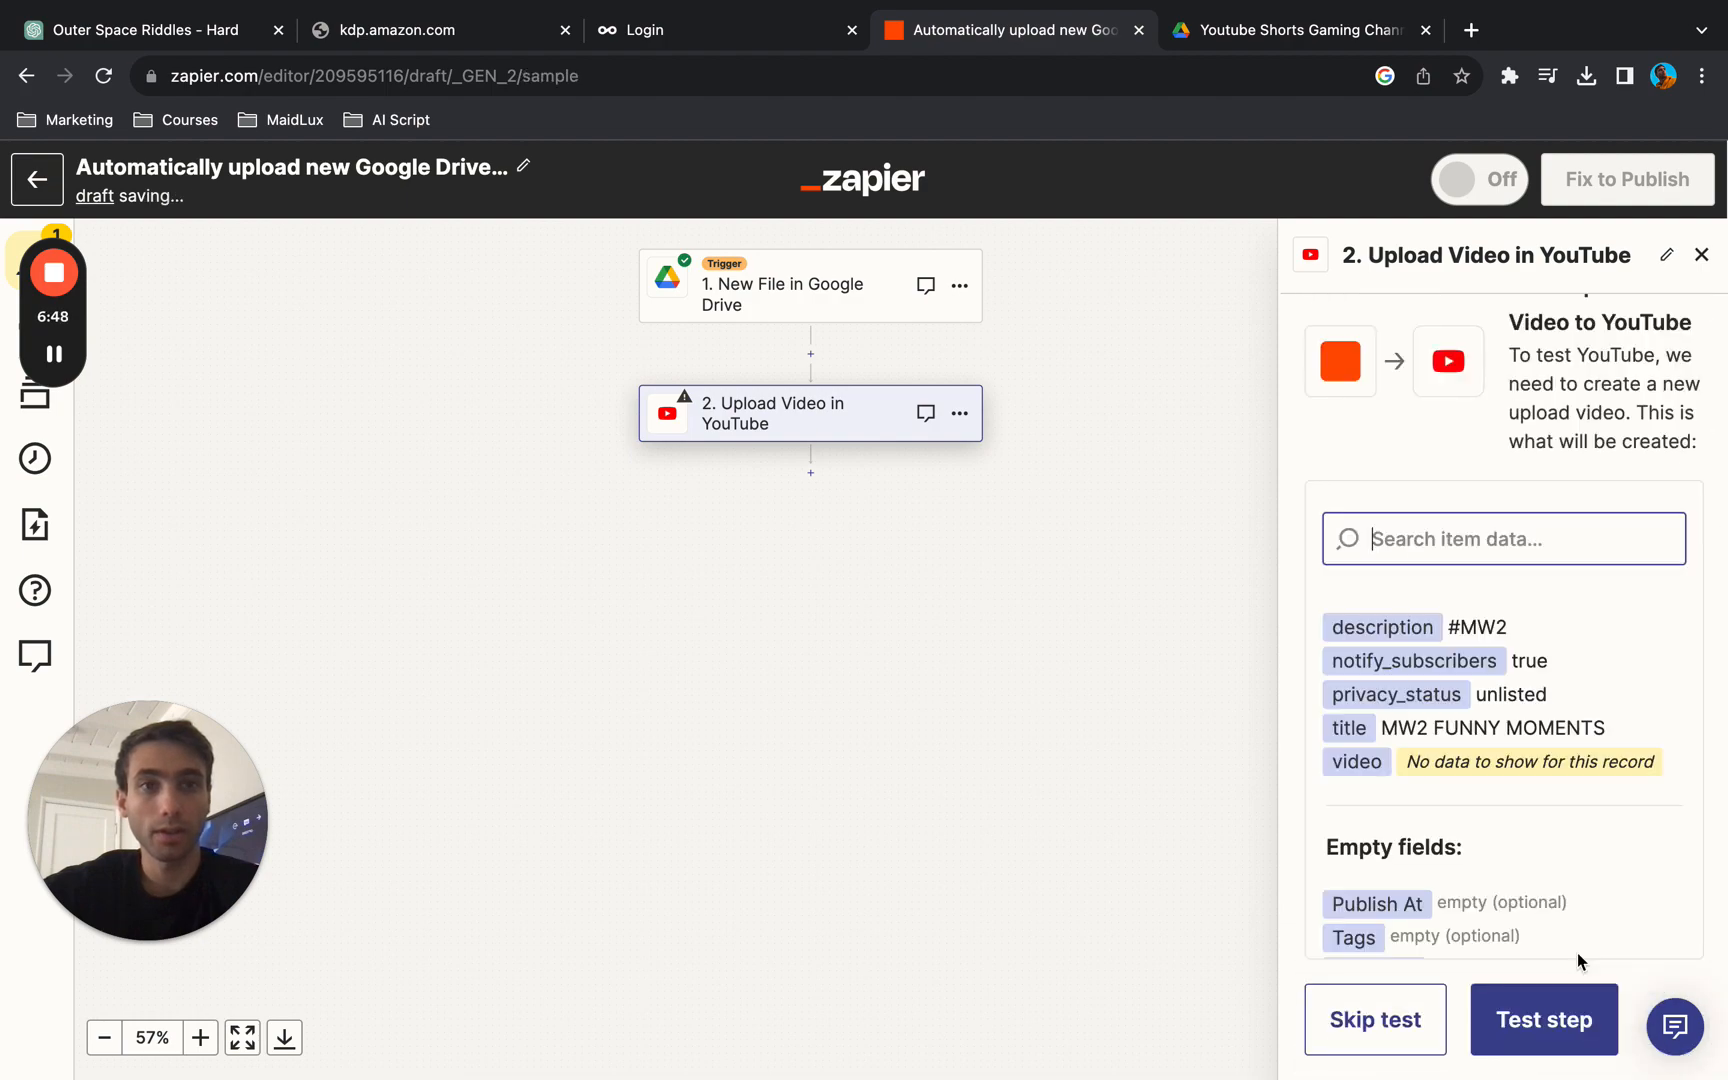
- Skip the test of the YouTube Upload Video action and confirm skipping it
click(1548, 1035)
click(1413, 1025)
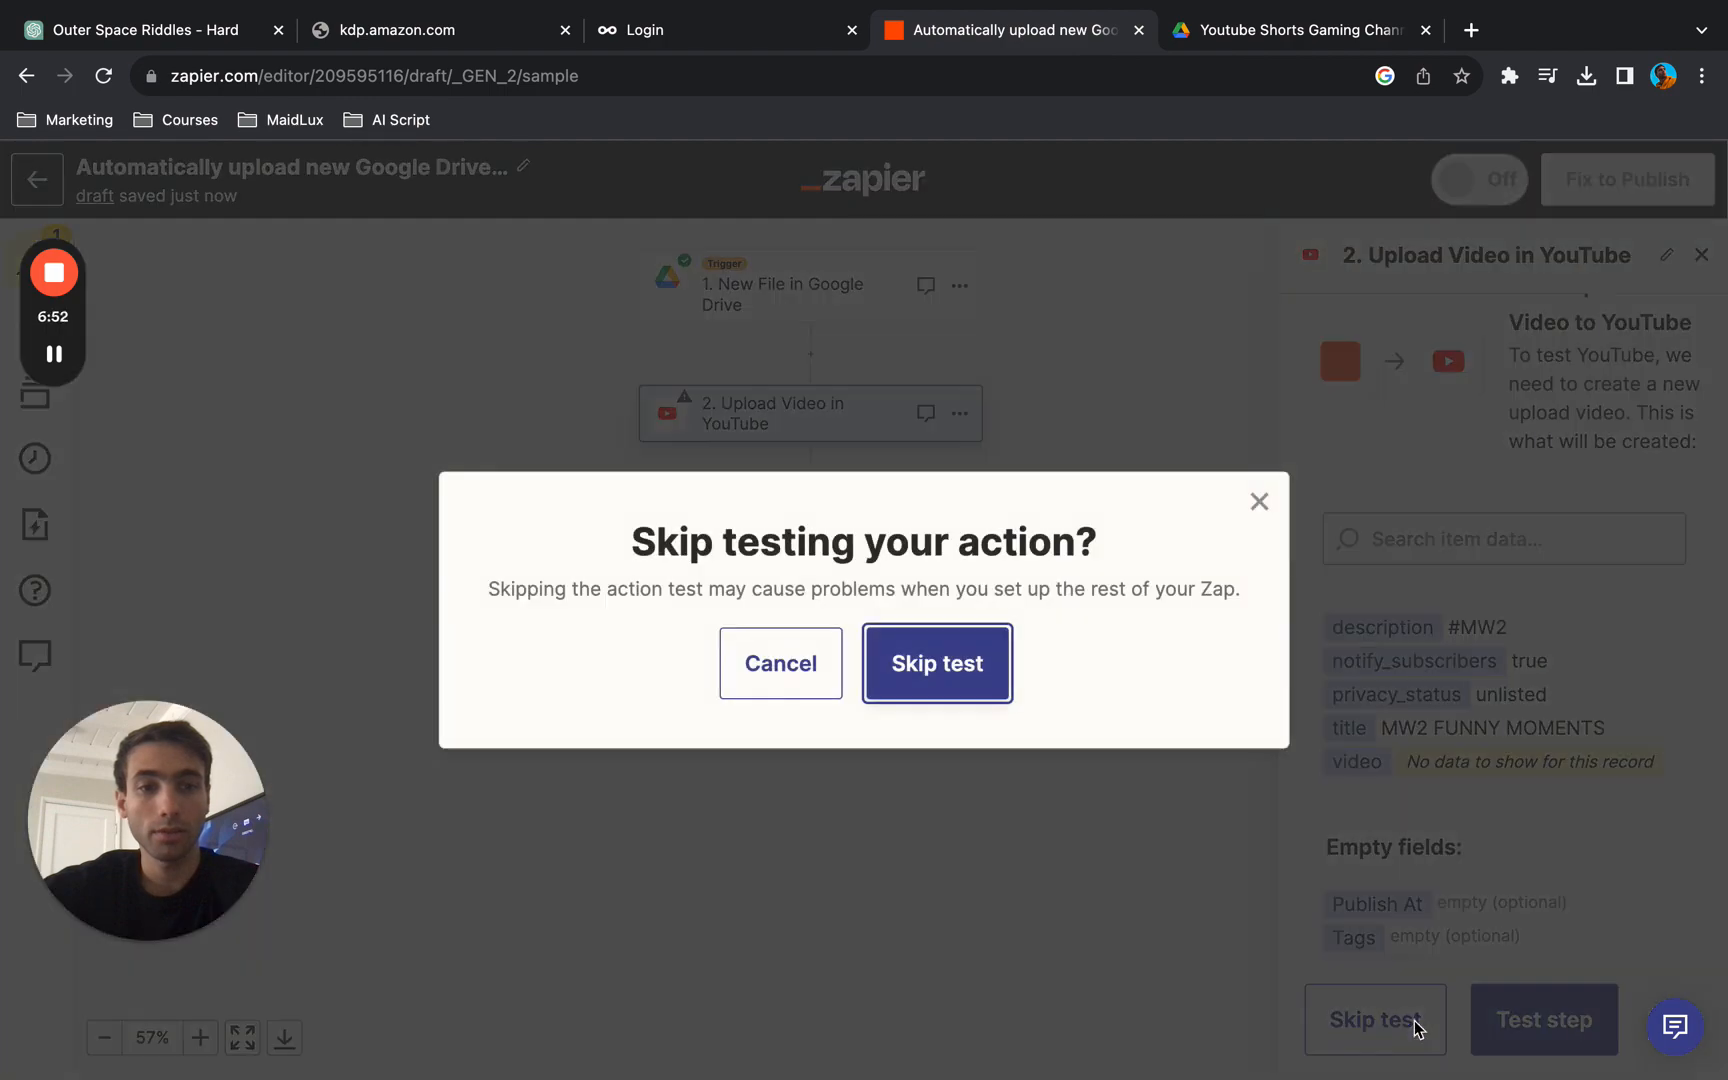
click(928, 674)
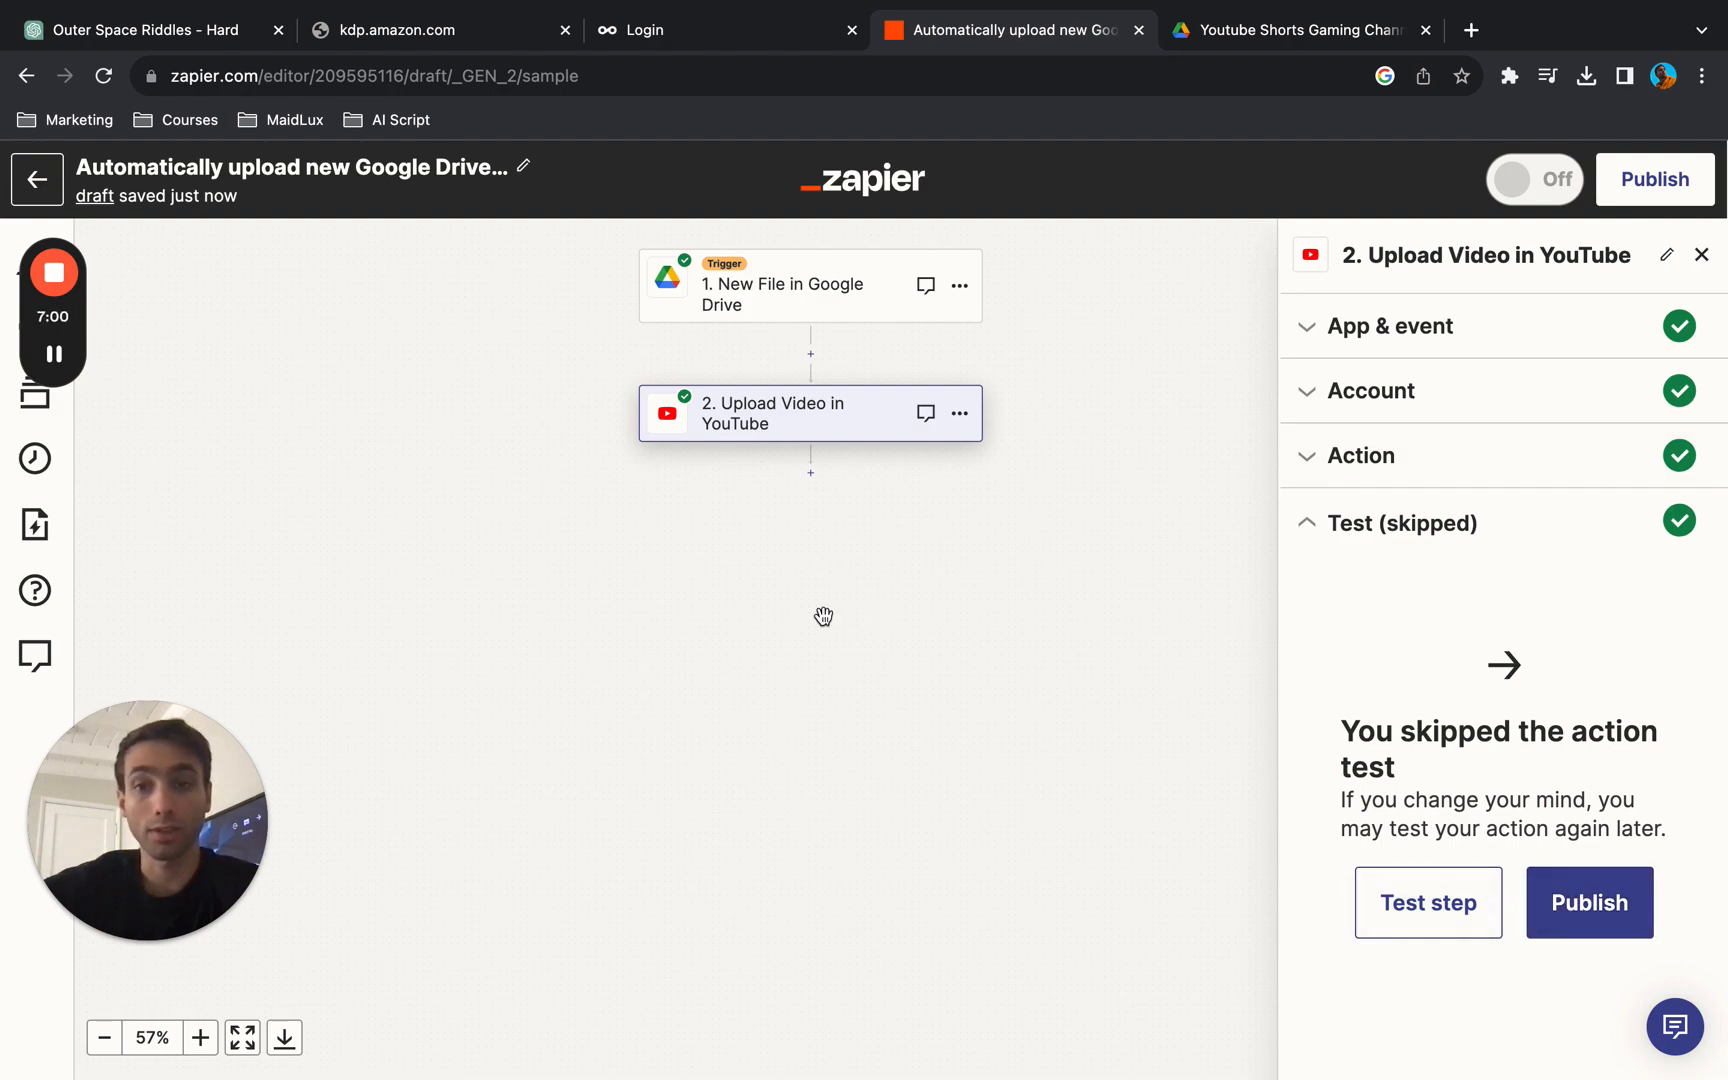
- Look over the Outer Space Riddles chat in ChatGPT and the Youtube Shorts Gaming Channel folder in Google Drive
click(145, 30)
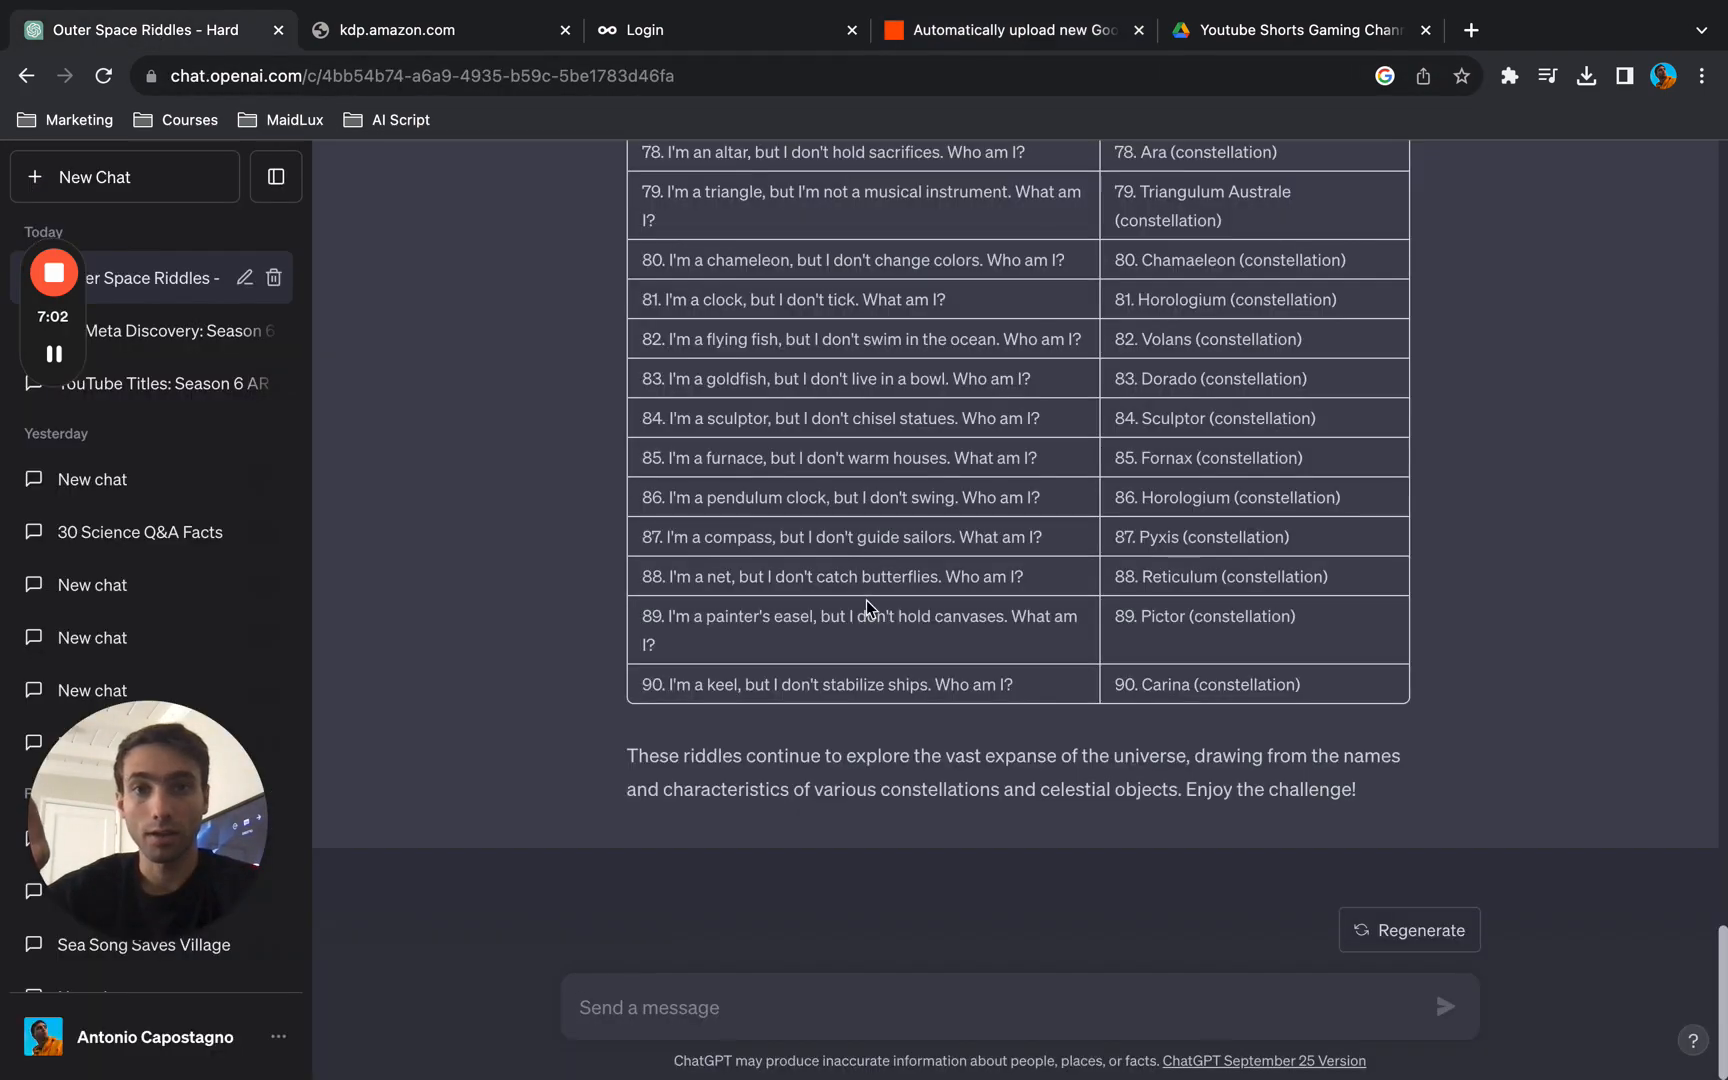
scroll(865, 599, up, 3)
scroll(865, 599, down, 4)
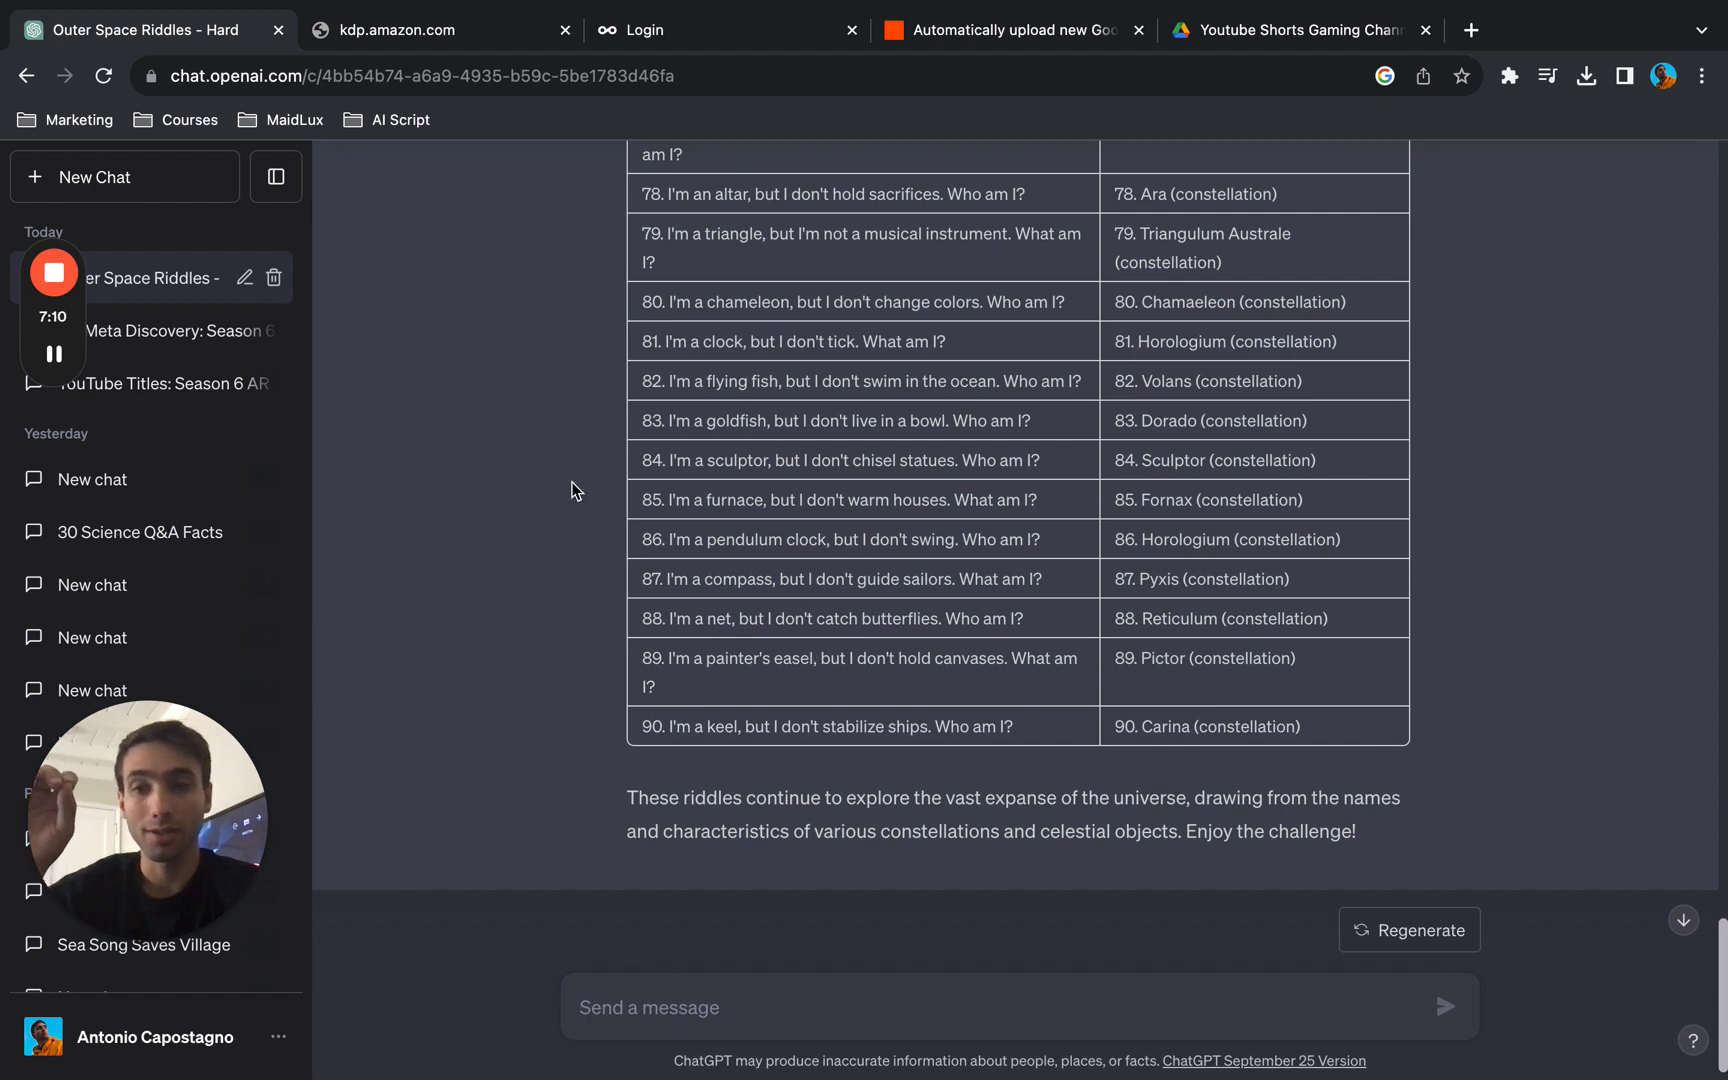
click(1274, 40)
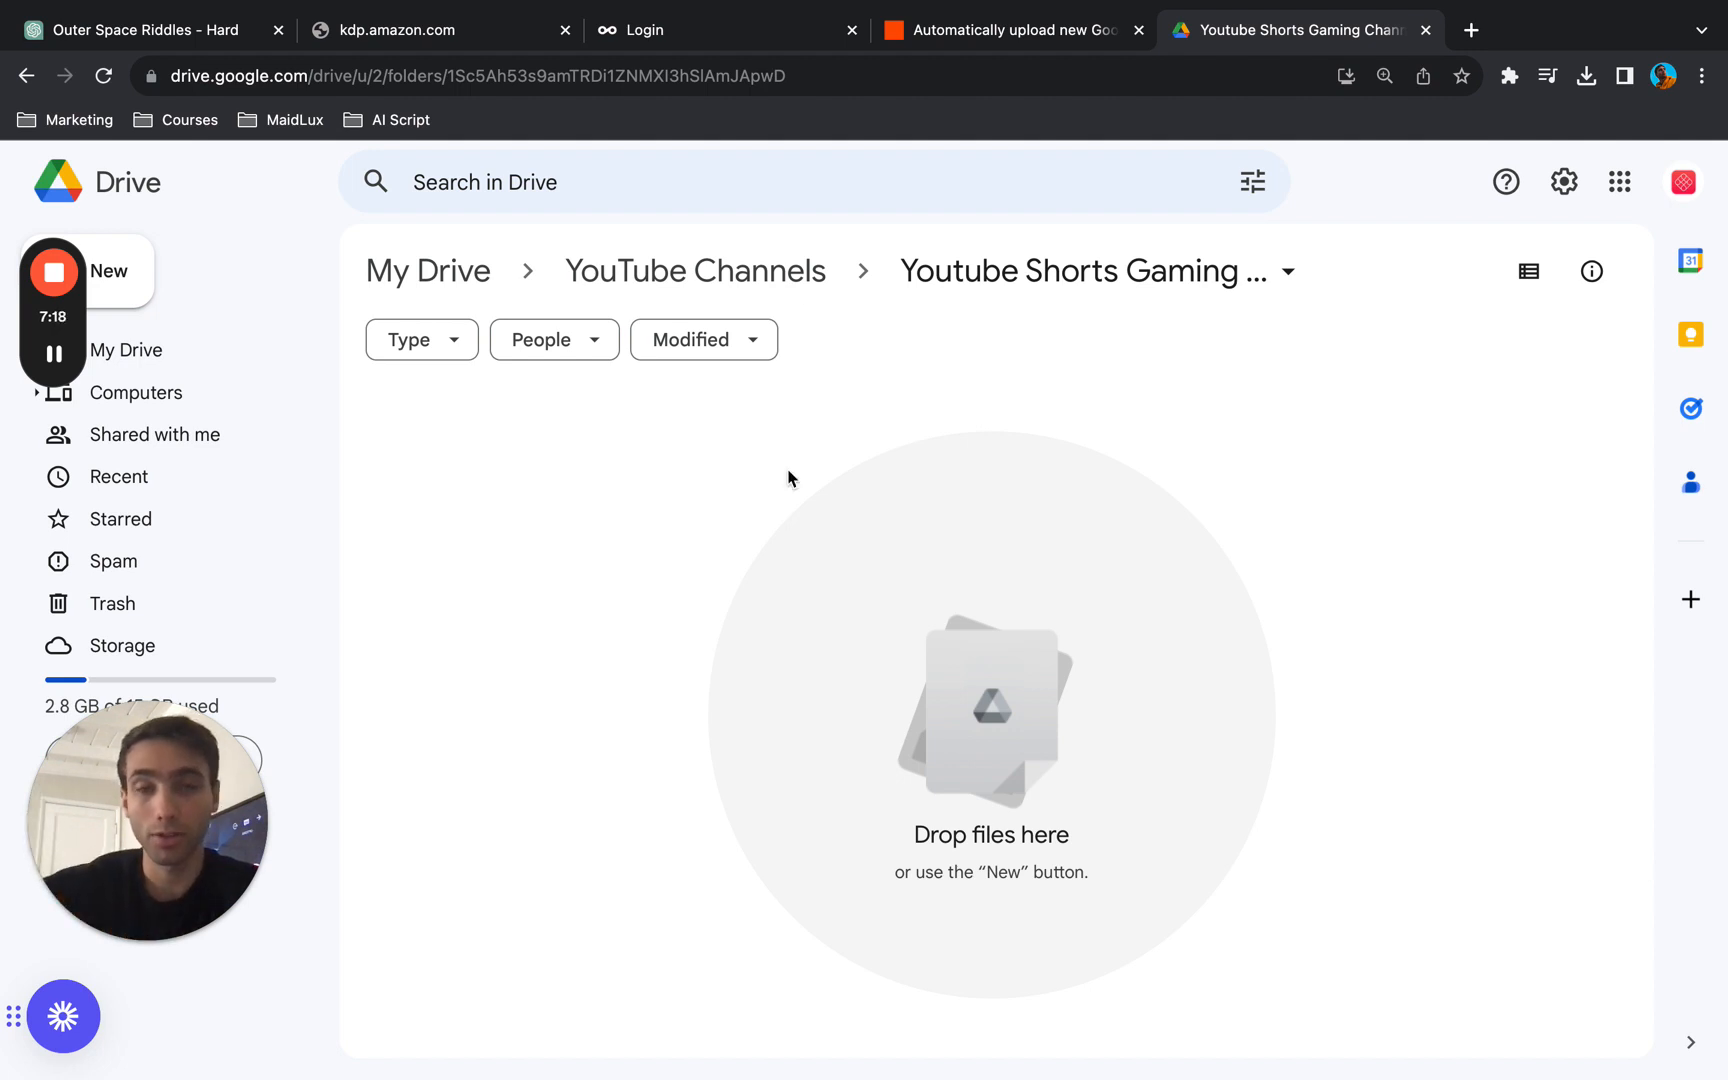
- Close the Metricool login and kdp.amazon.com pages and go back to the first table in the Outer Space Riddles chat
click(741, 42)
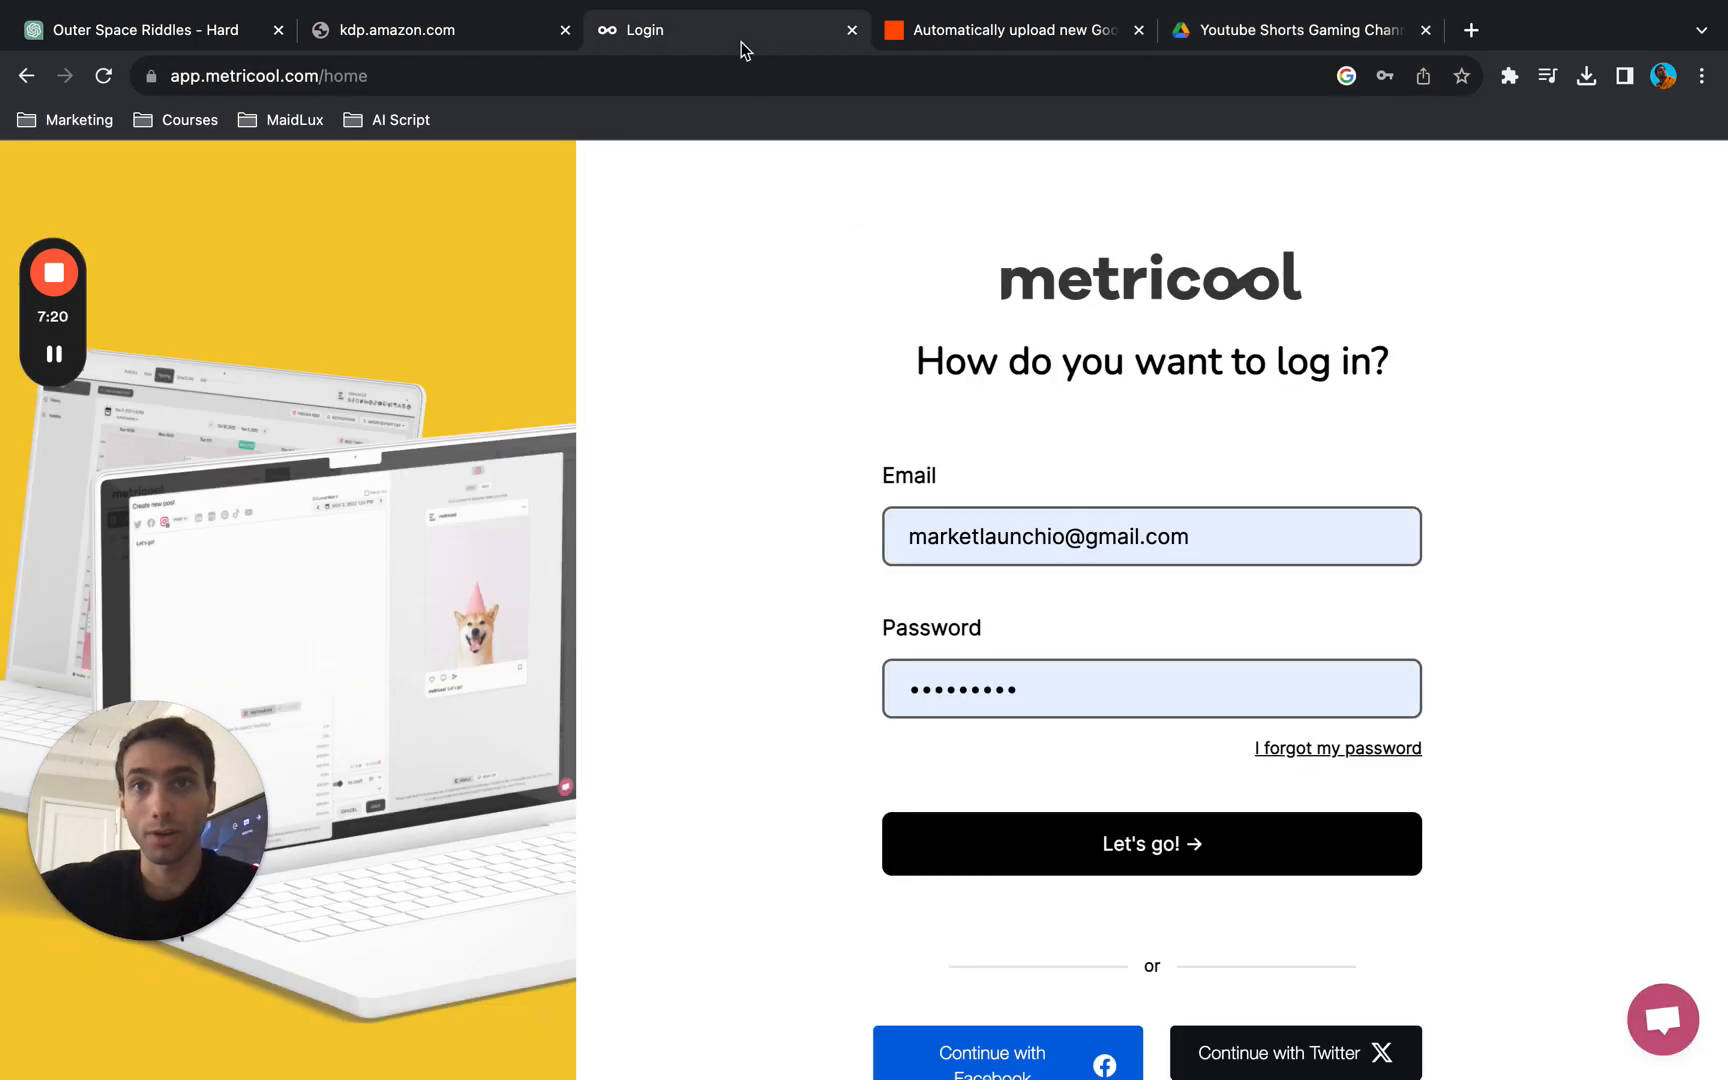
click(474, 28)
click(836, 30)
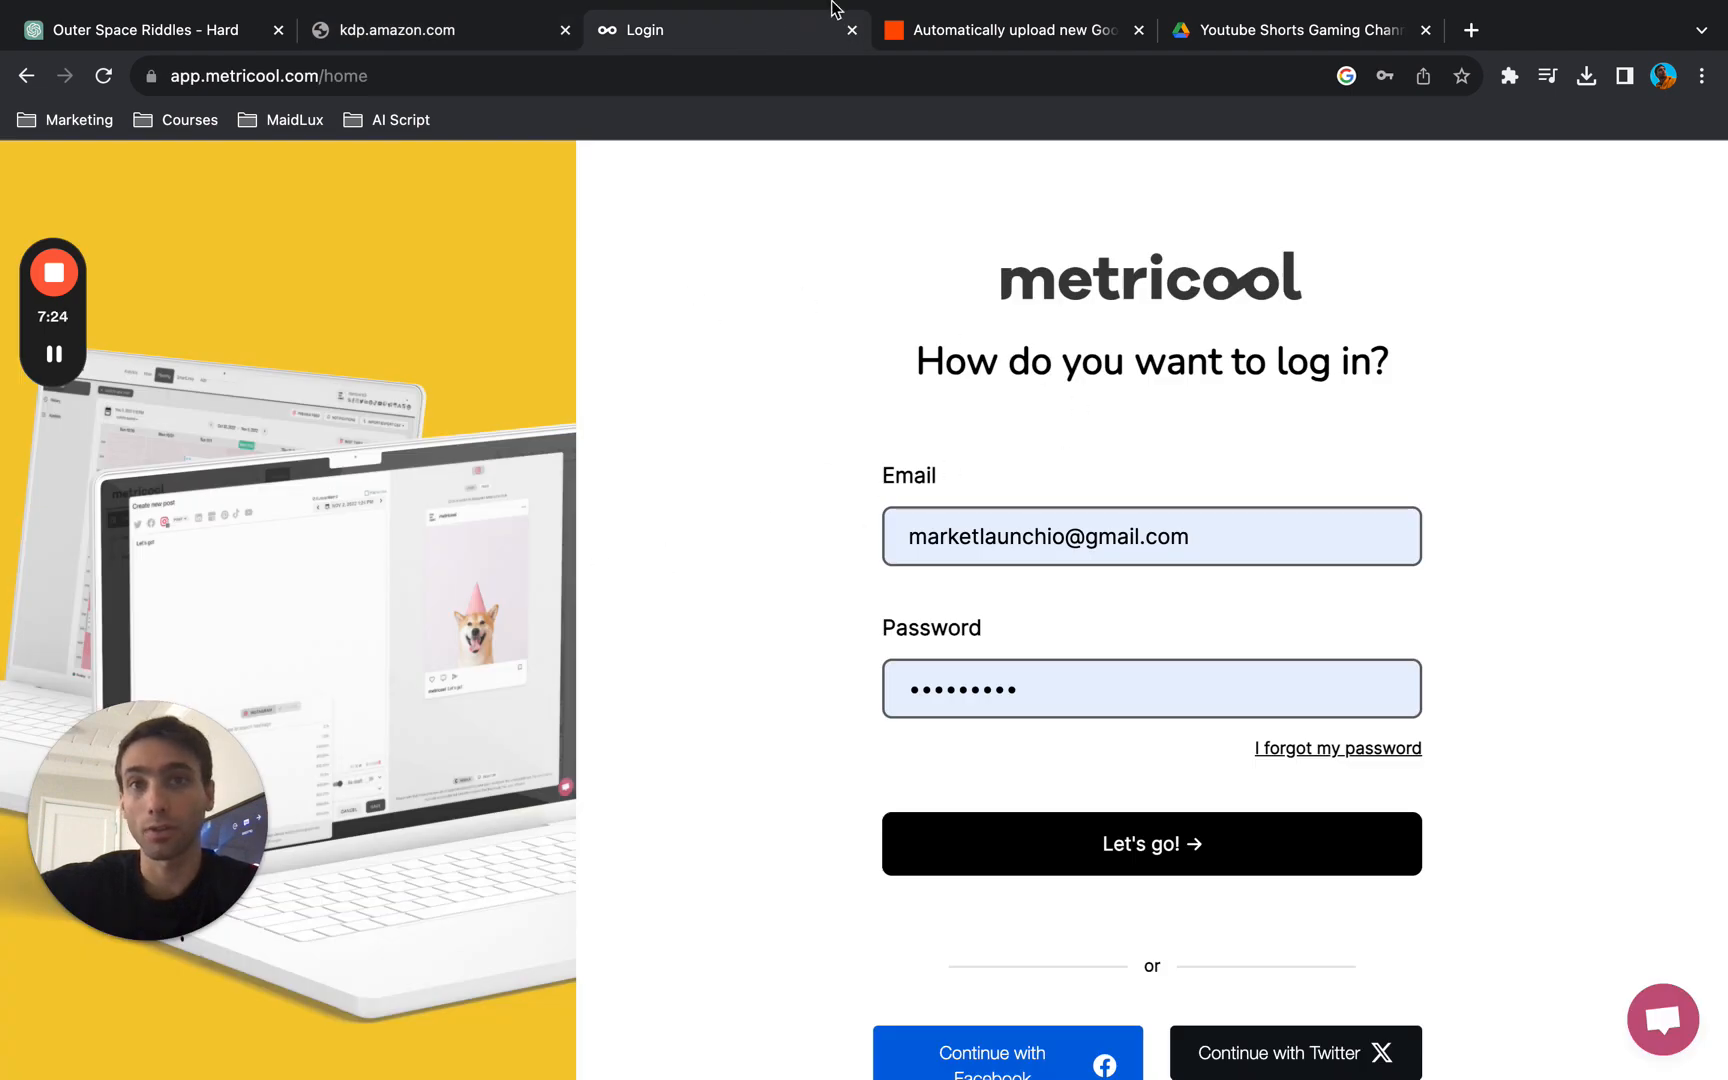
click(852, 32)
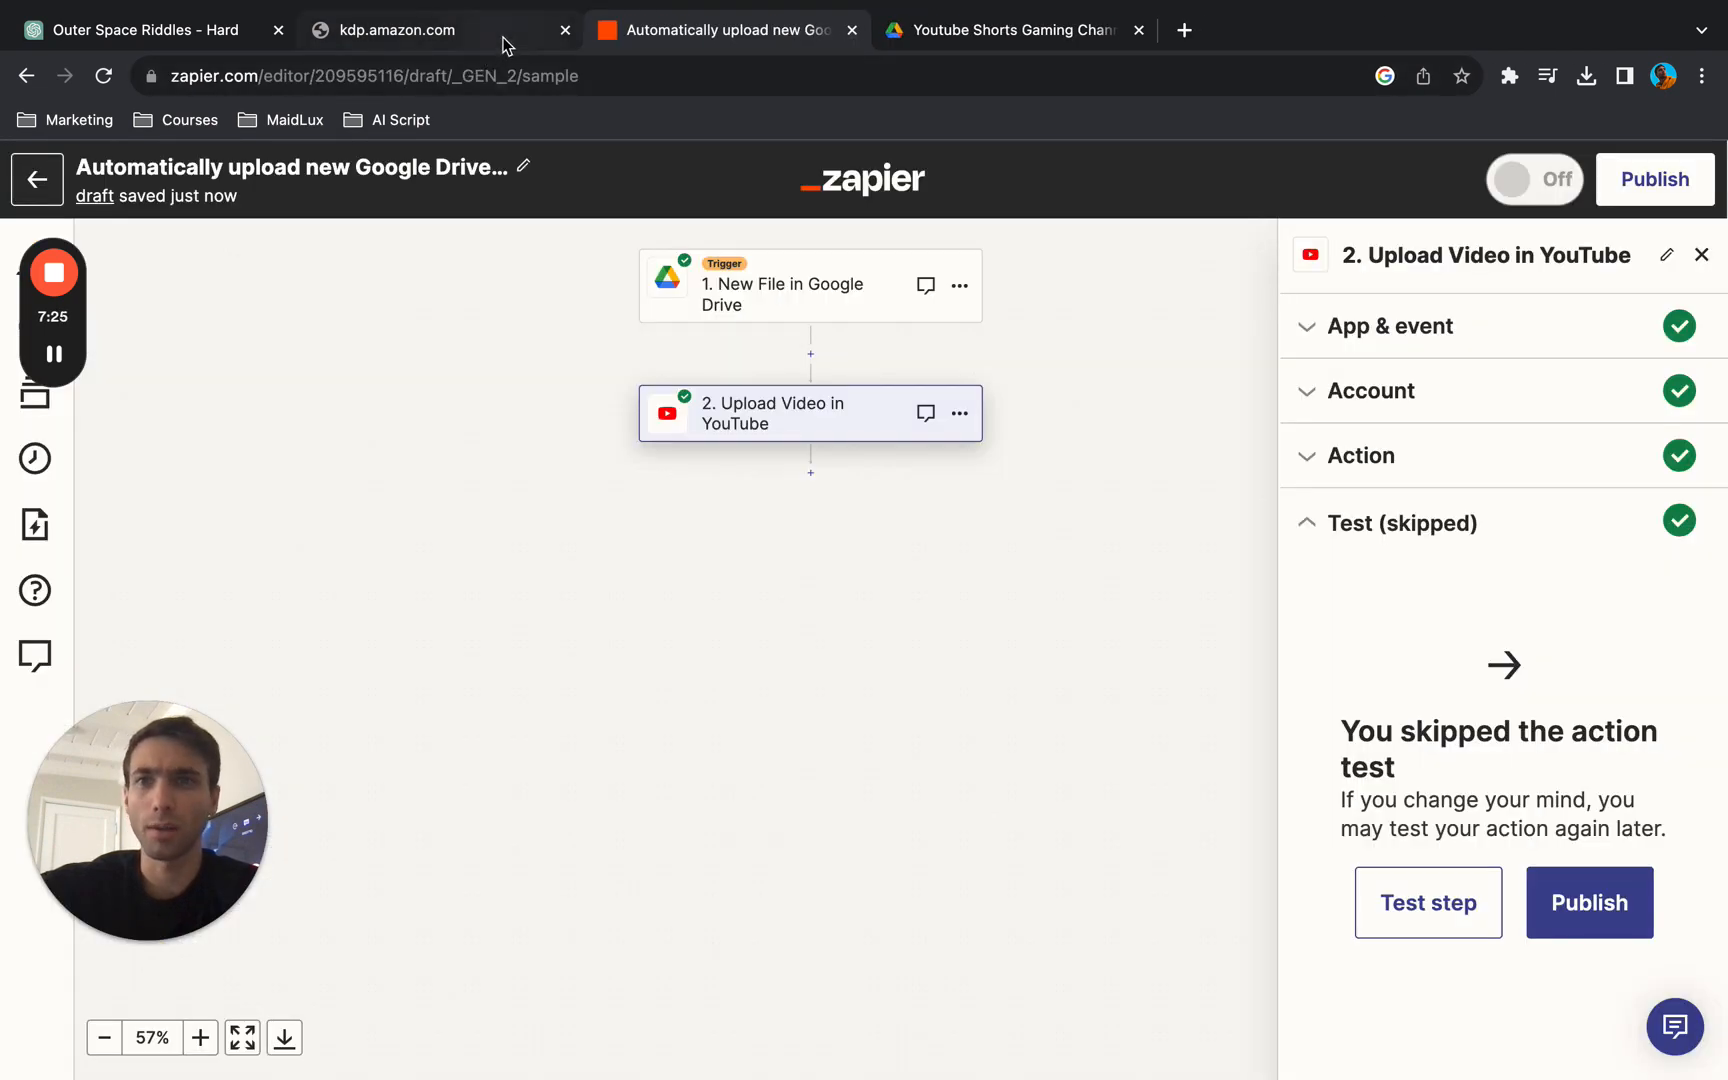
click(204, 32)
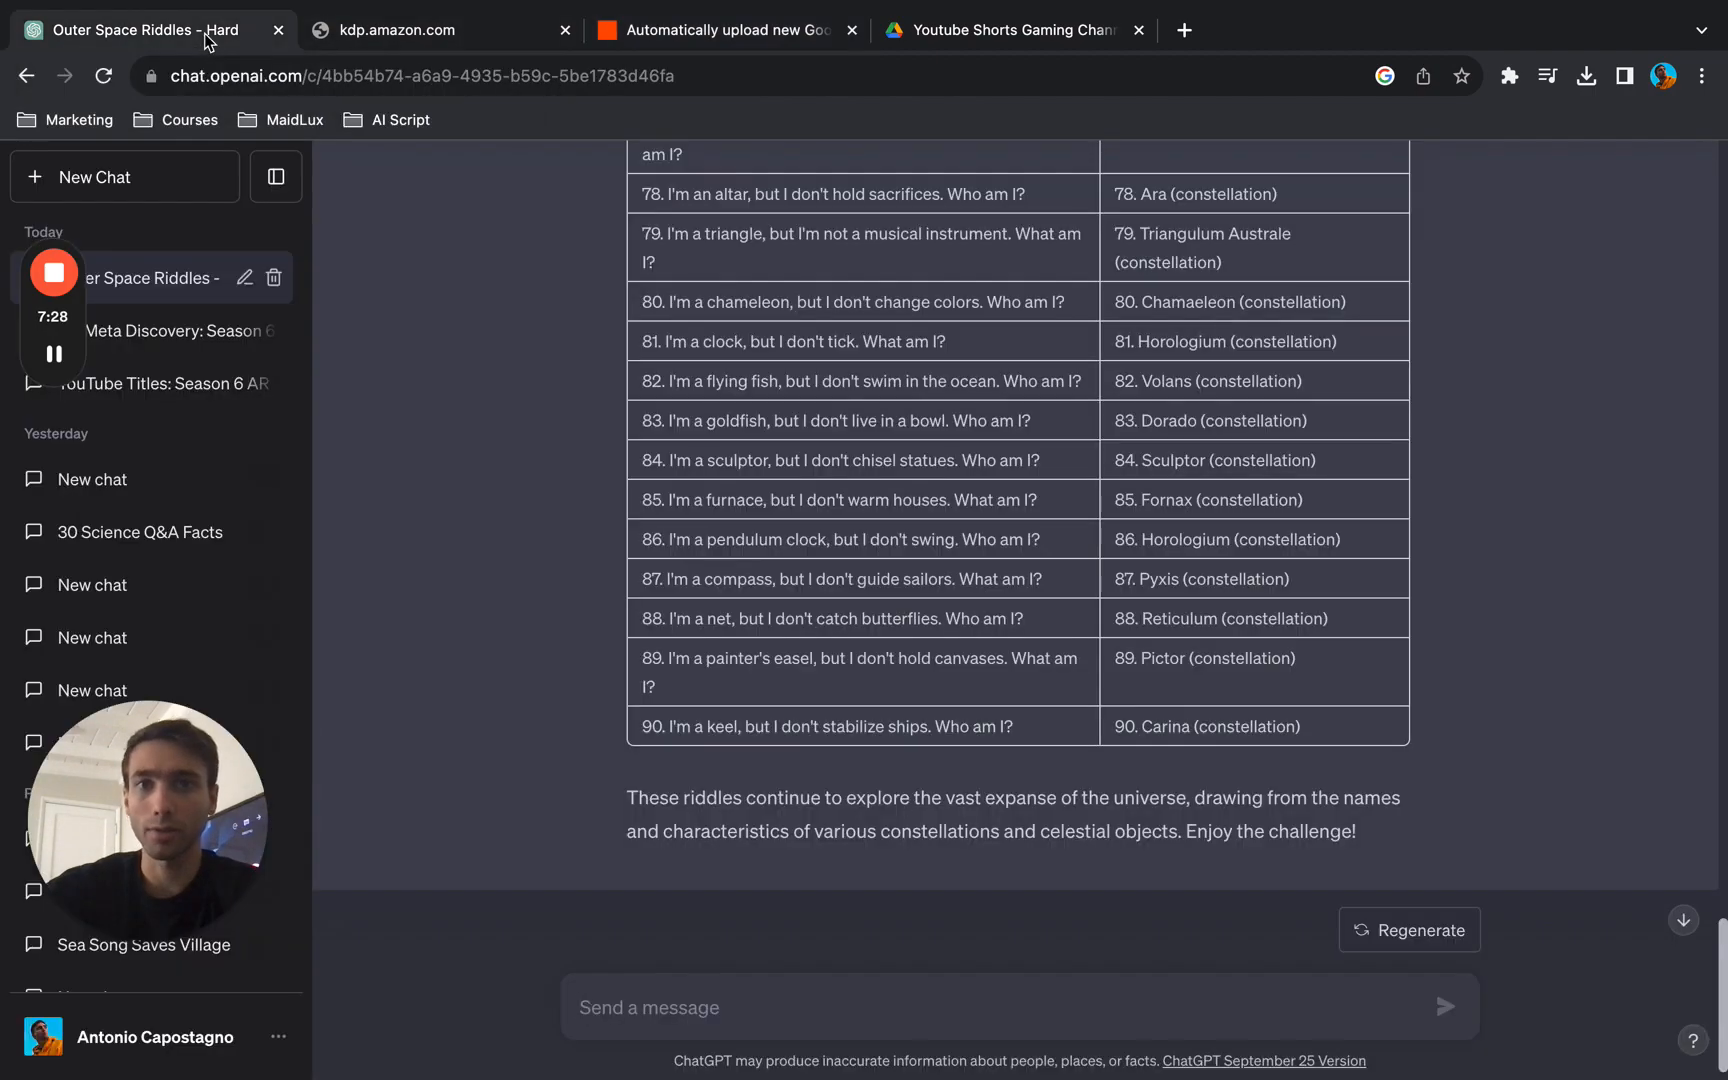
click(565, 30)
scroll(752, 643, up, 20)
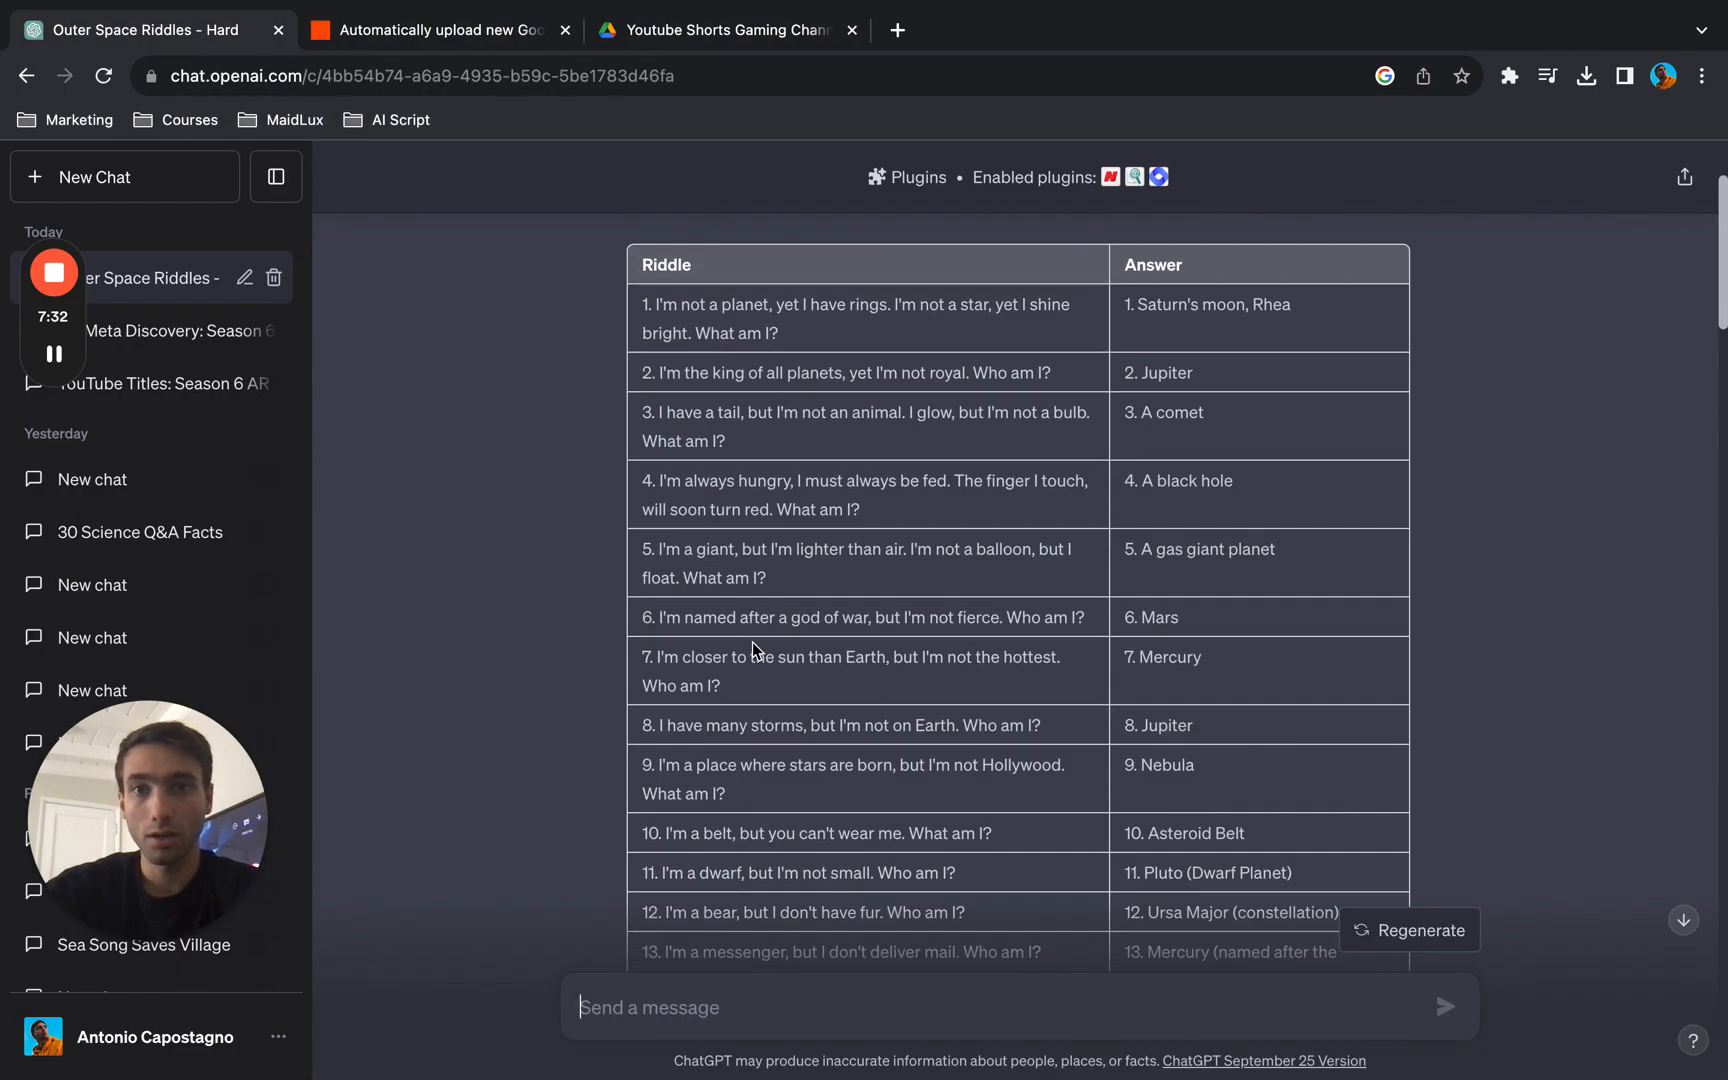
- Switch to Numbers and create a new spreadsheet from the Blank template
key(F4)
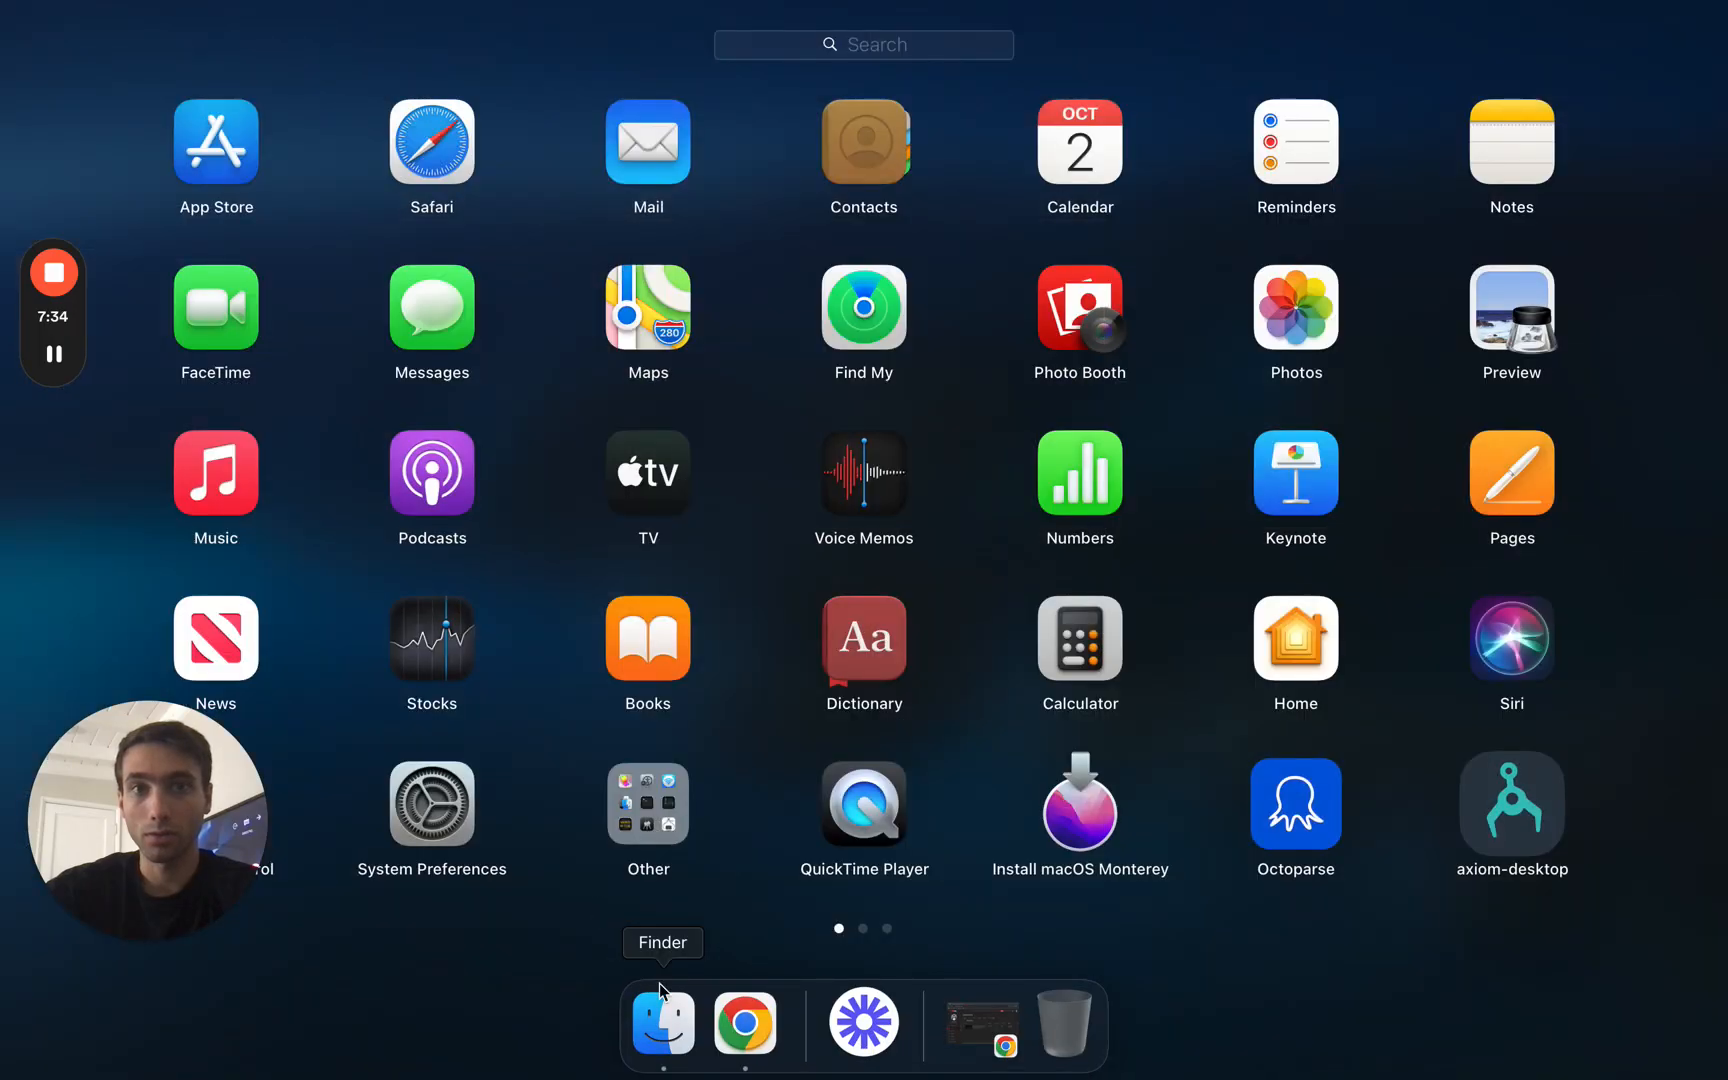
click(1080, 455)
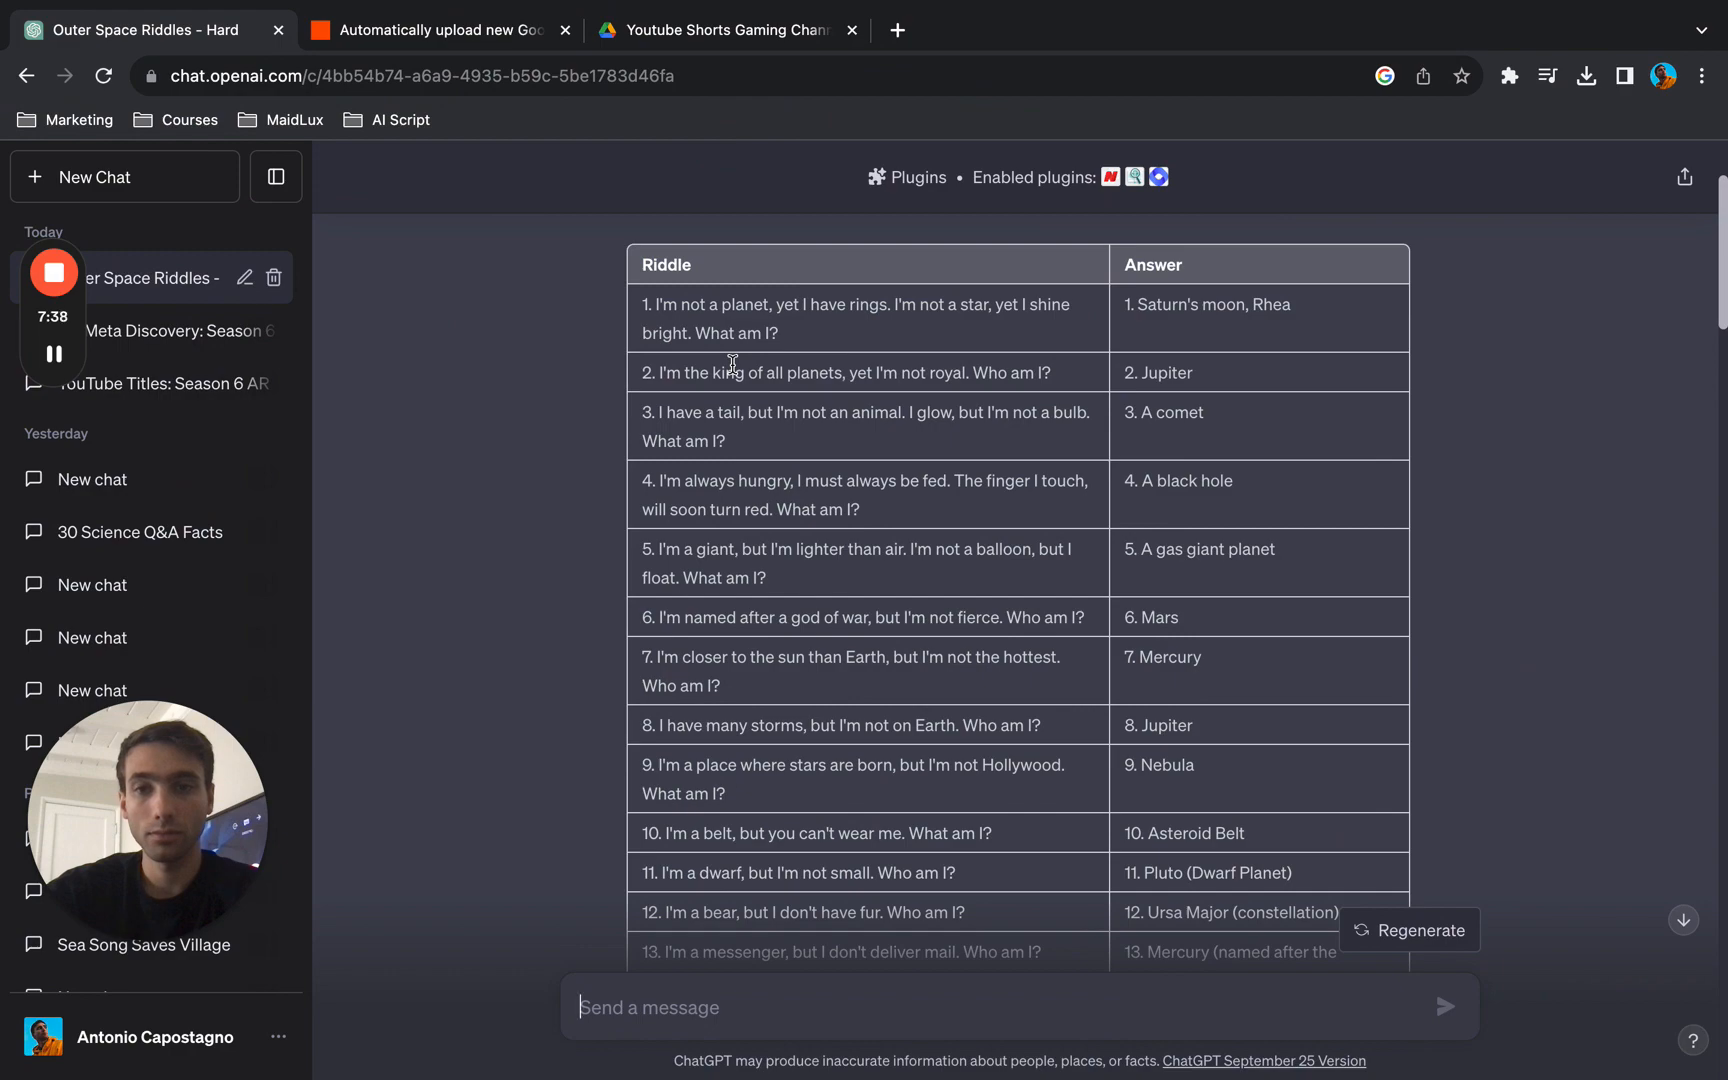
key(F4)
key(F4)
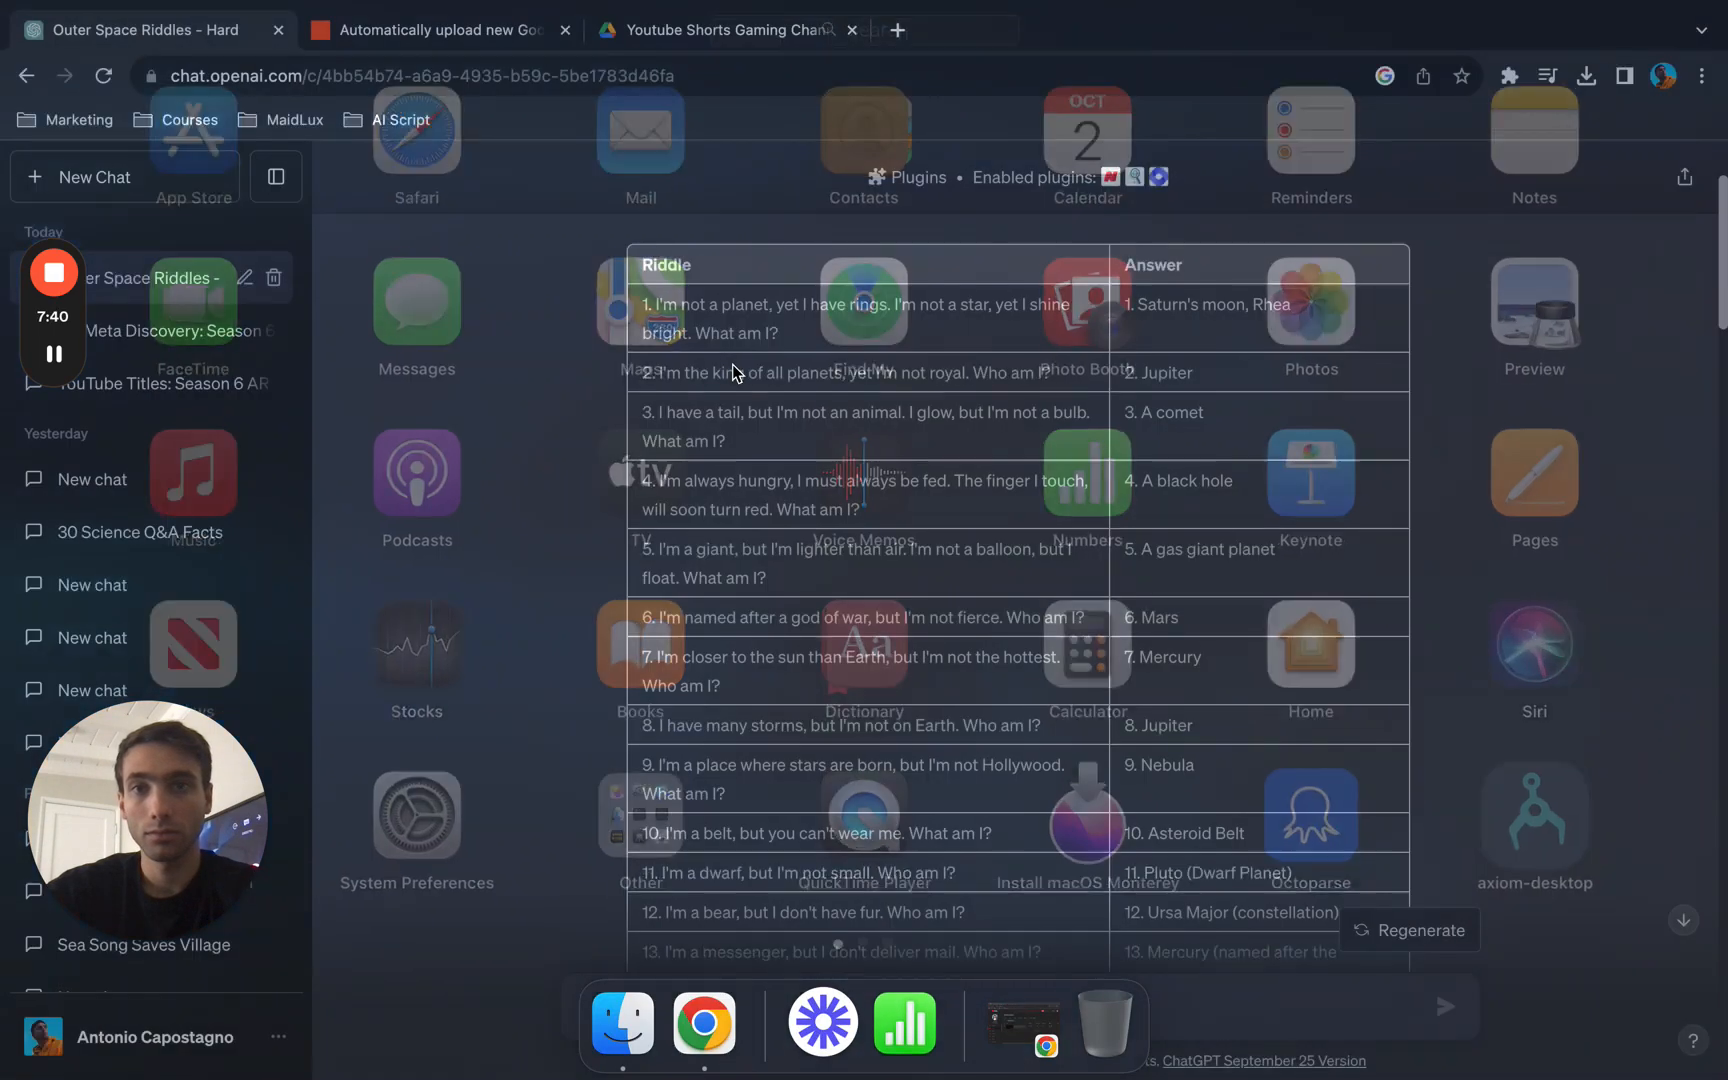
click(62, 353)
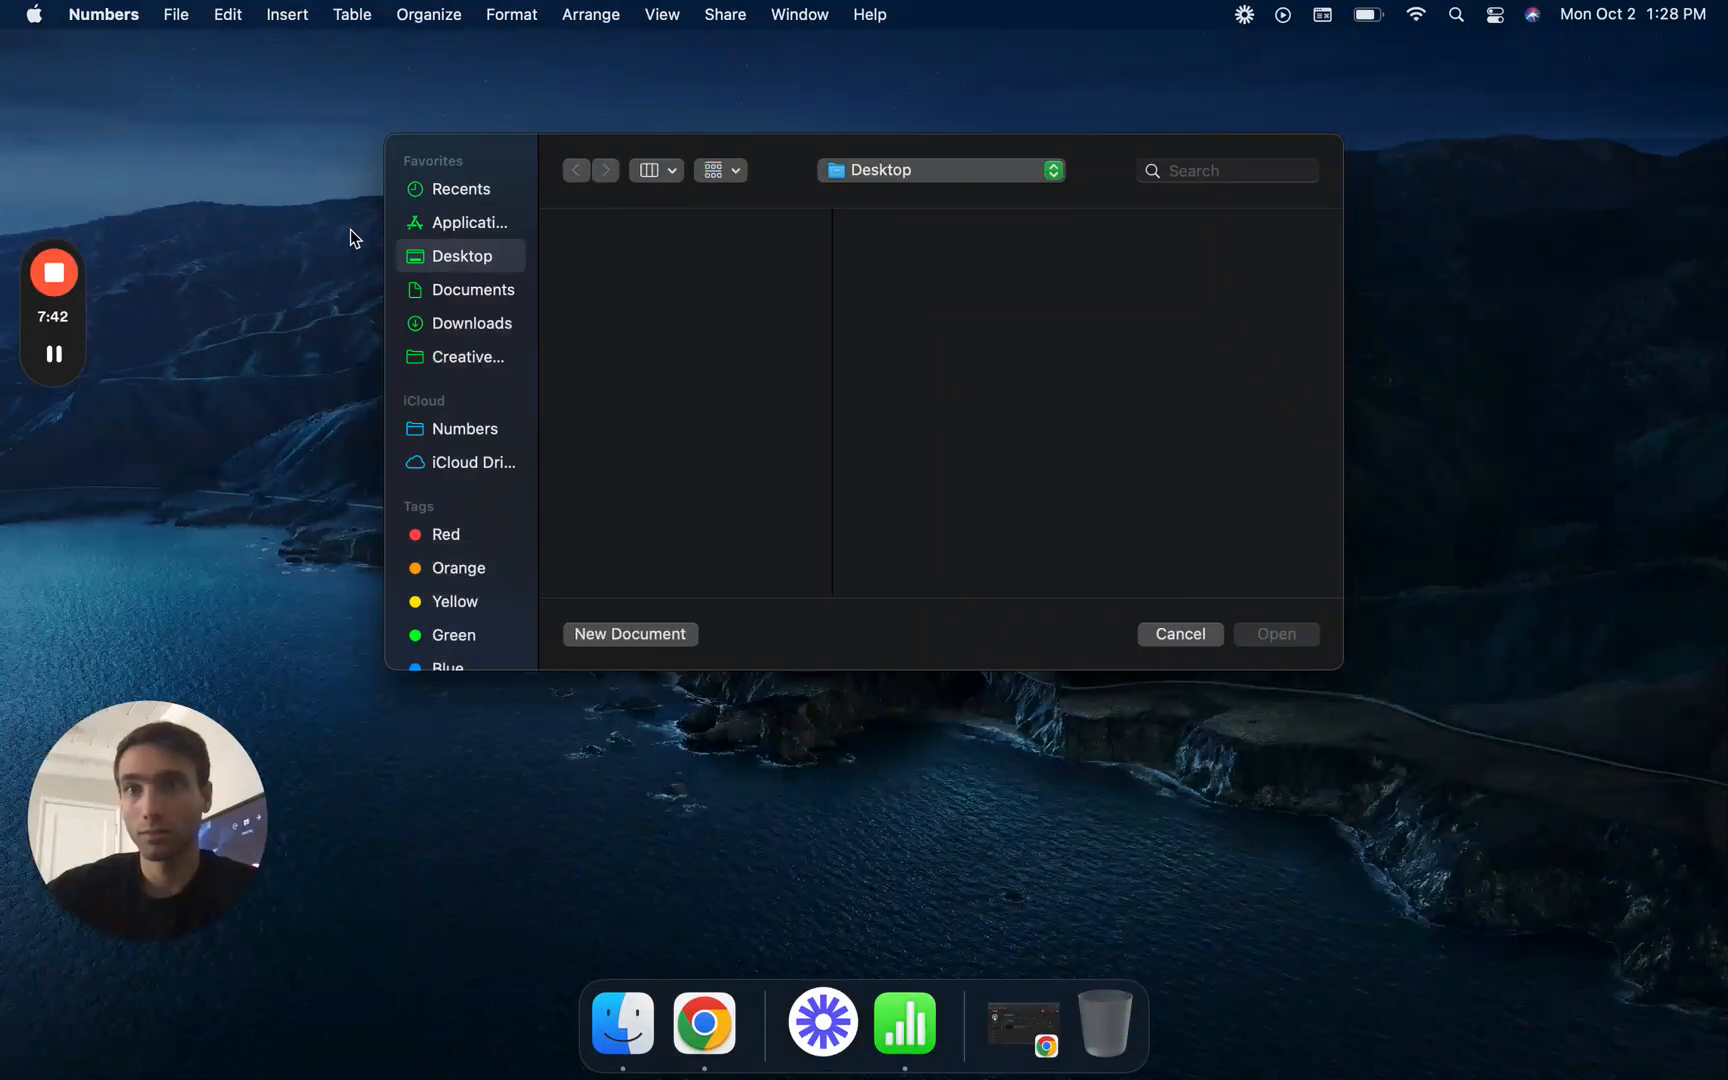
click(647, 634)
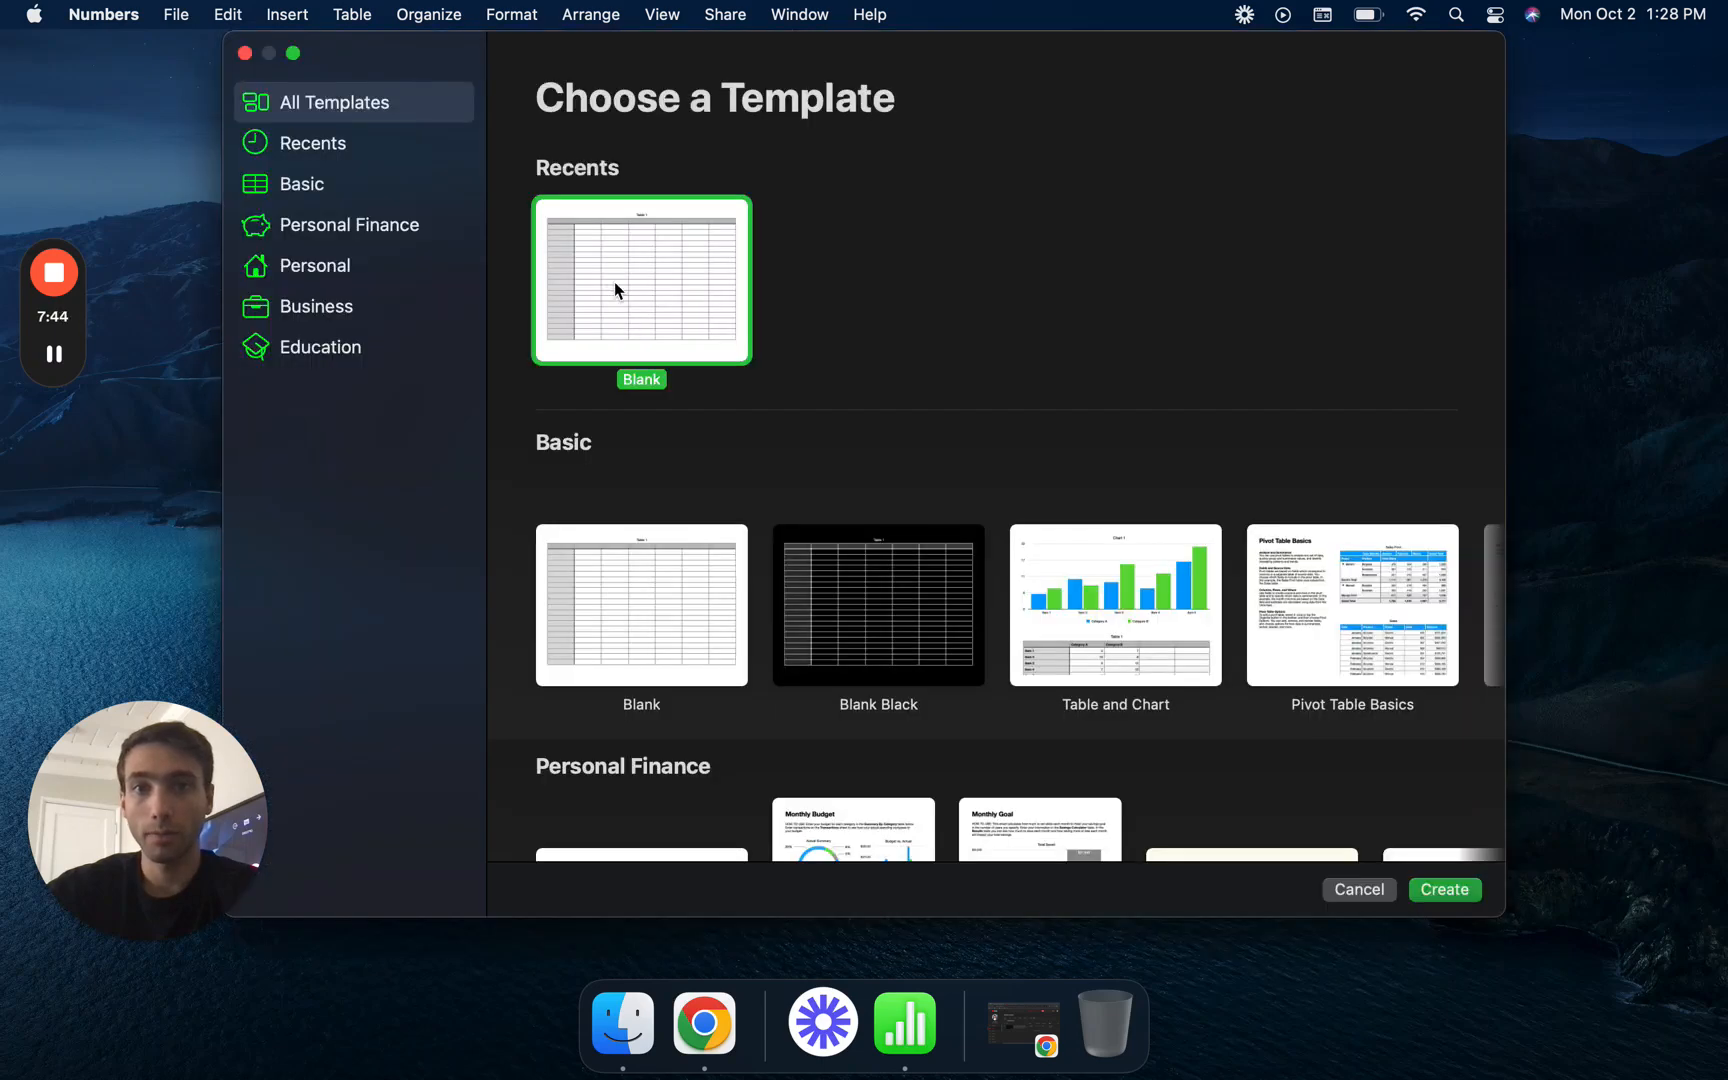
double_click(614, 281)
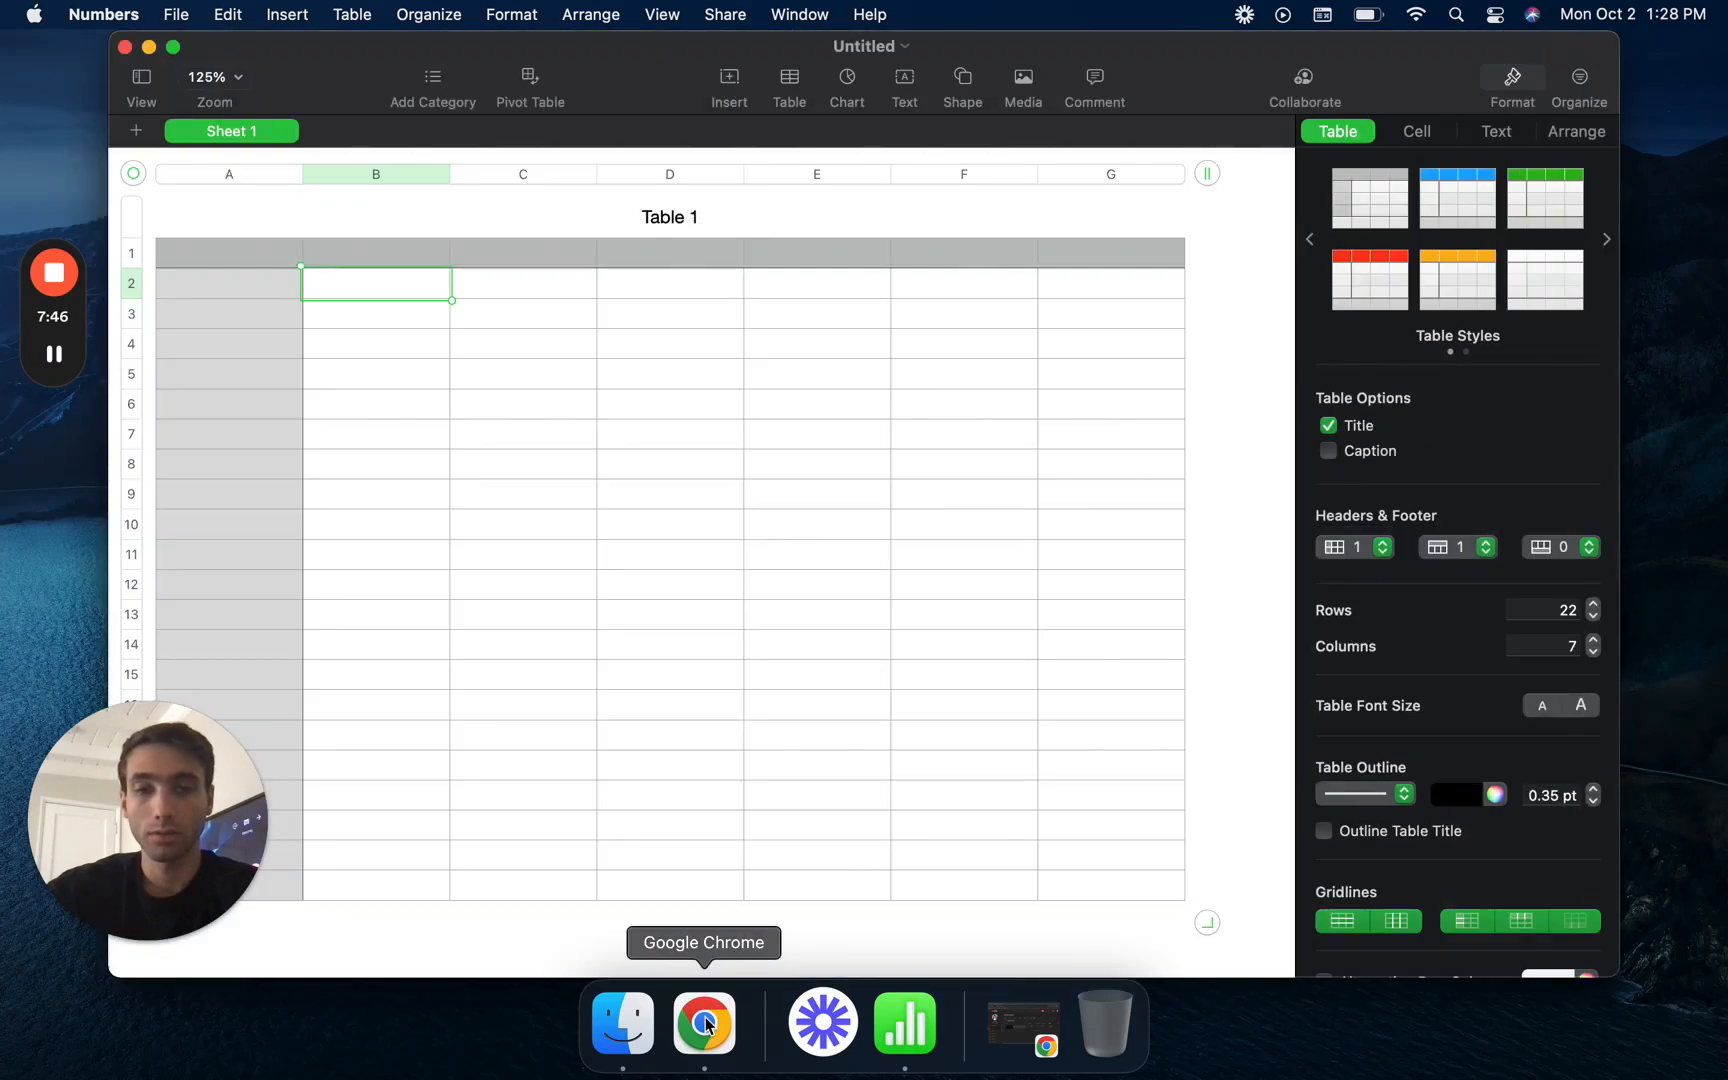
click(704, 1022)
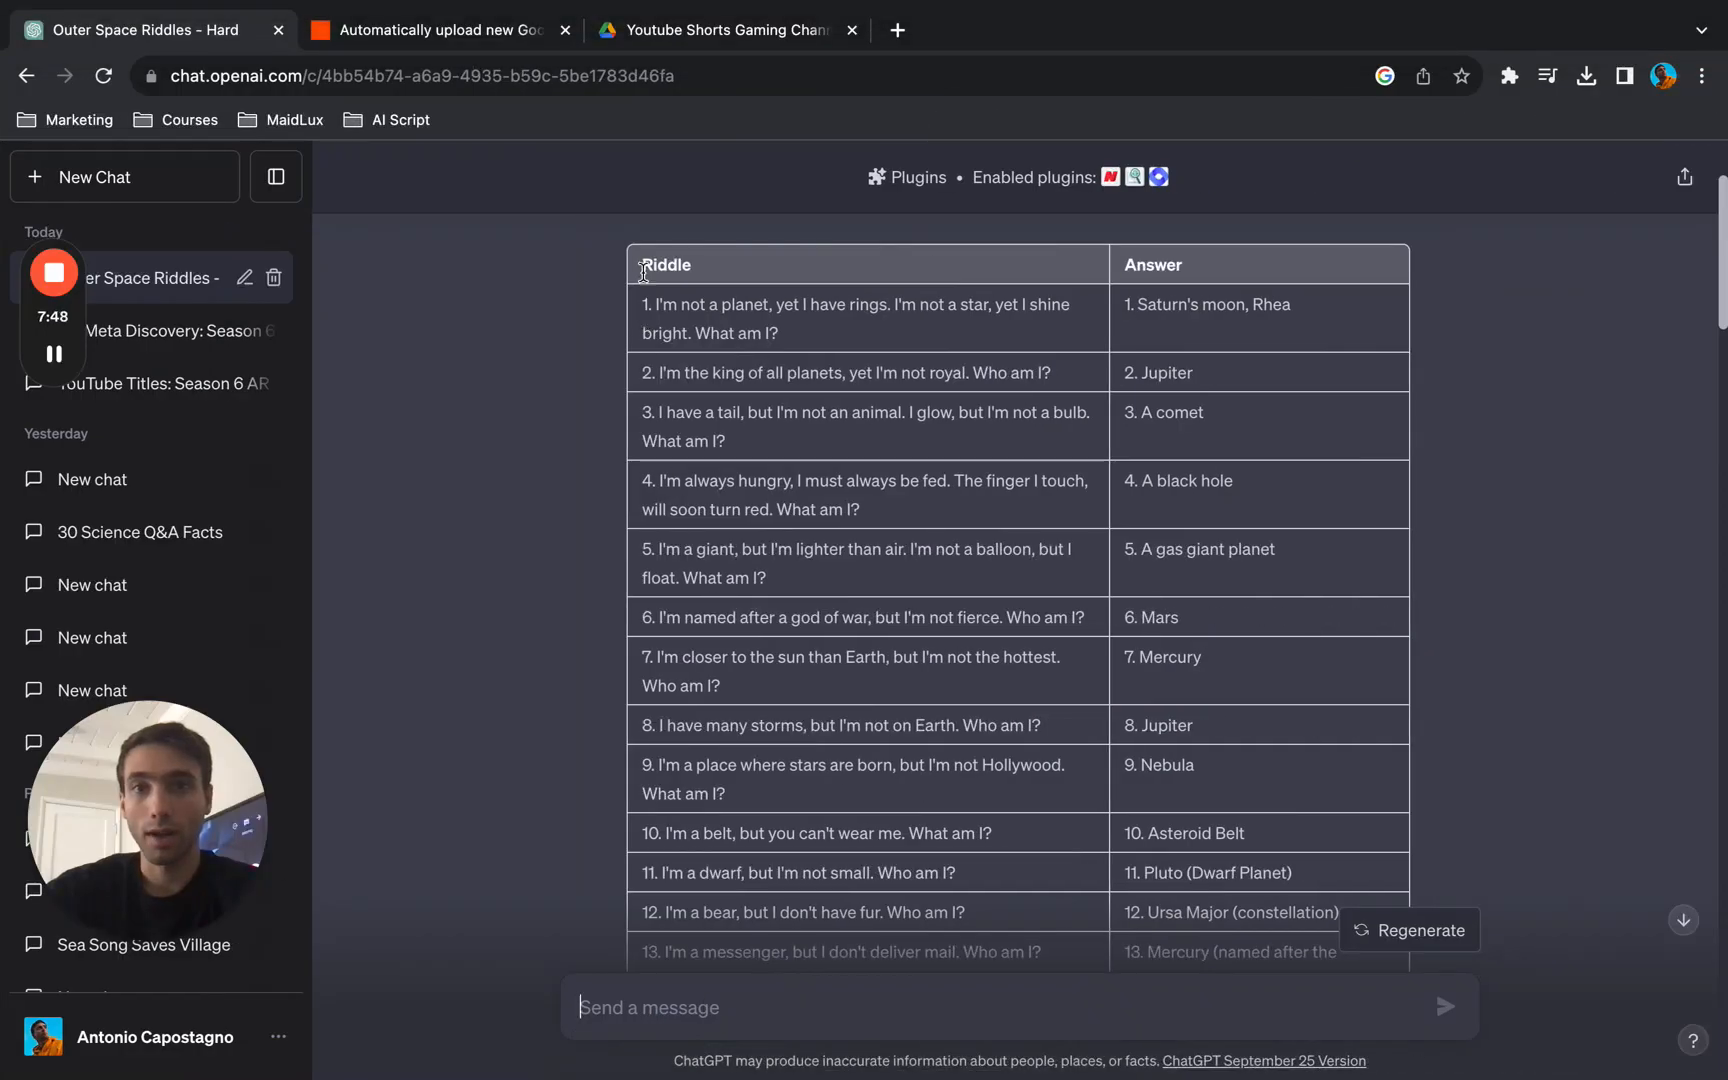
drag(643, 268, 993, 490)
drag(1207, 1067, 1231, 960)
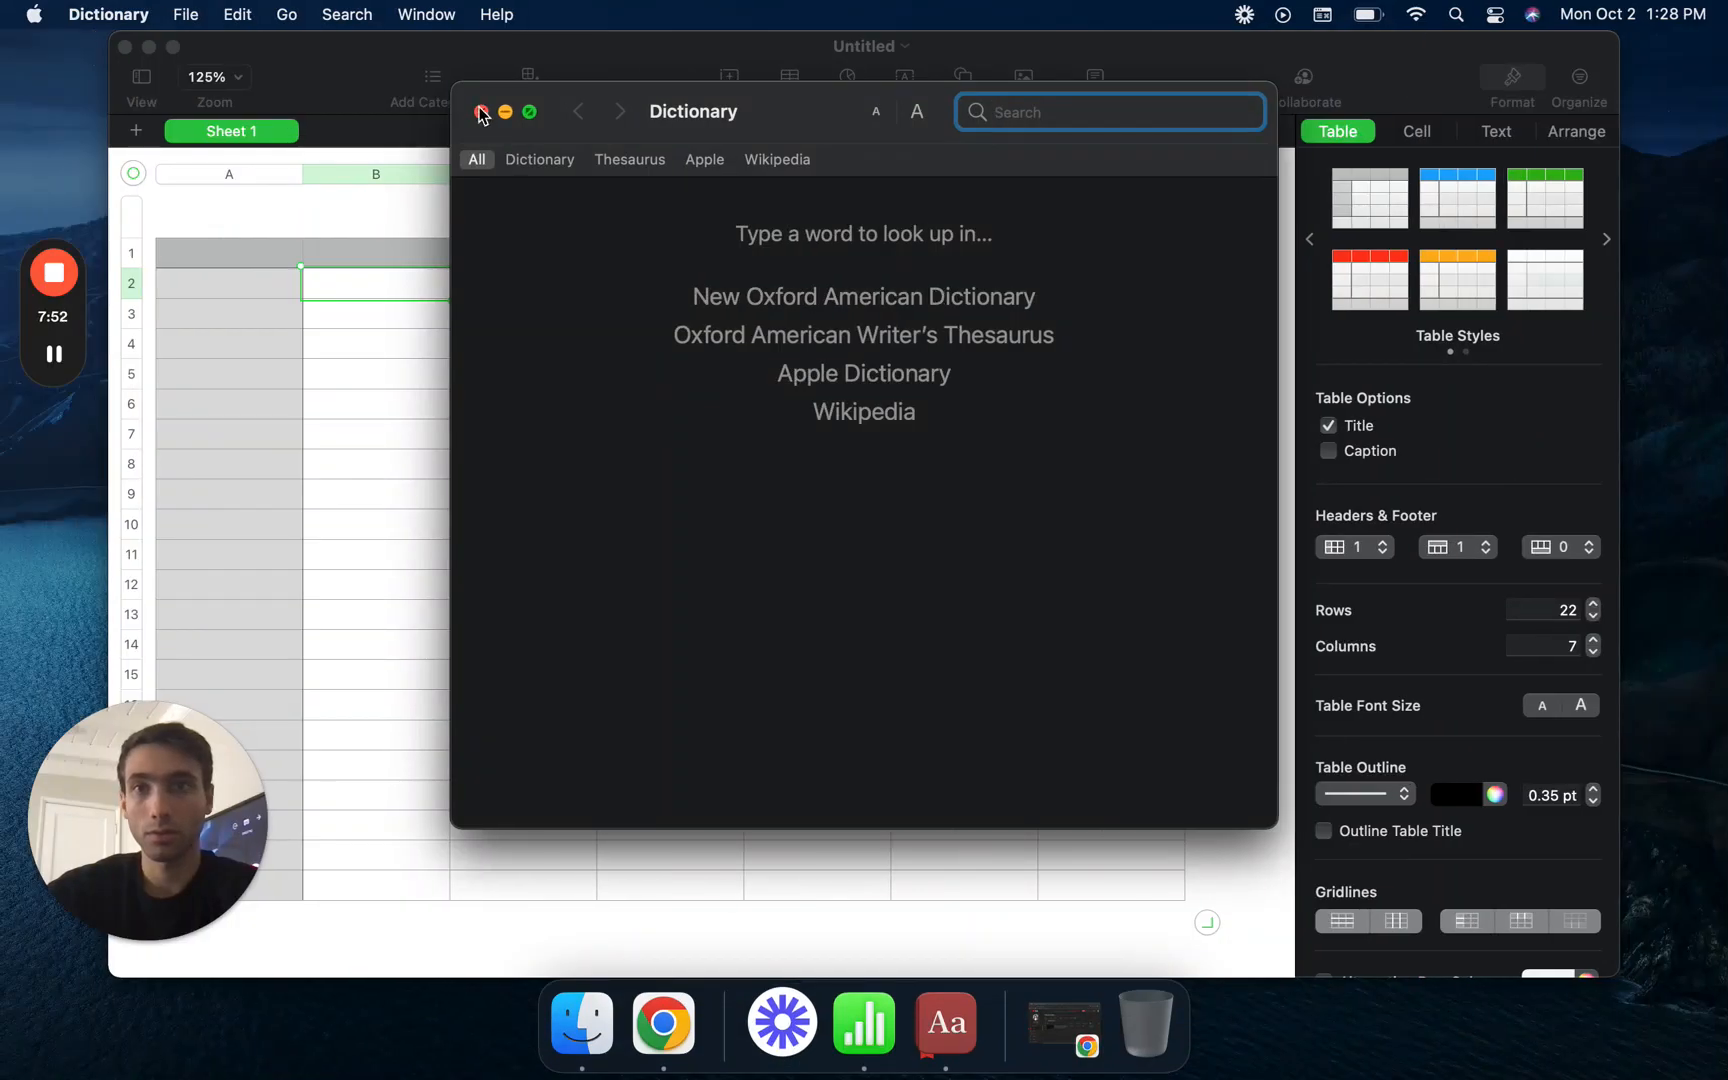
click(481, 112)
- In Chrome, copy the table of riddles 1 to 30 with its Riddle and Answer headers, and take the browser out of full screen
click(663, 1022)
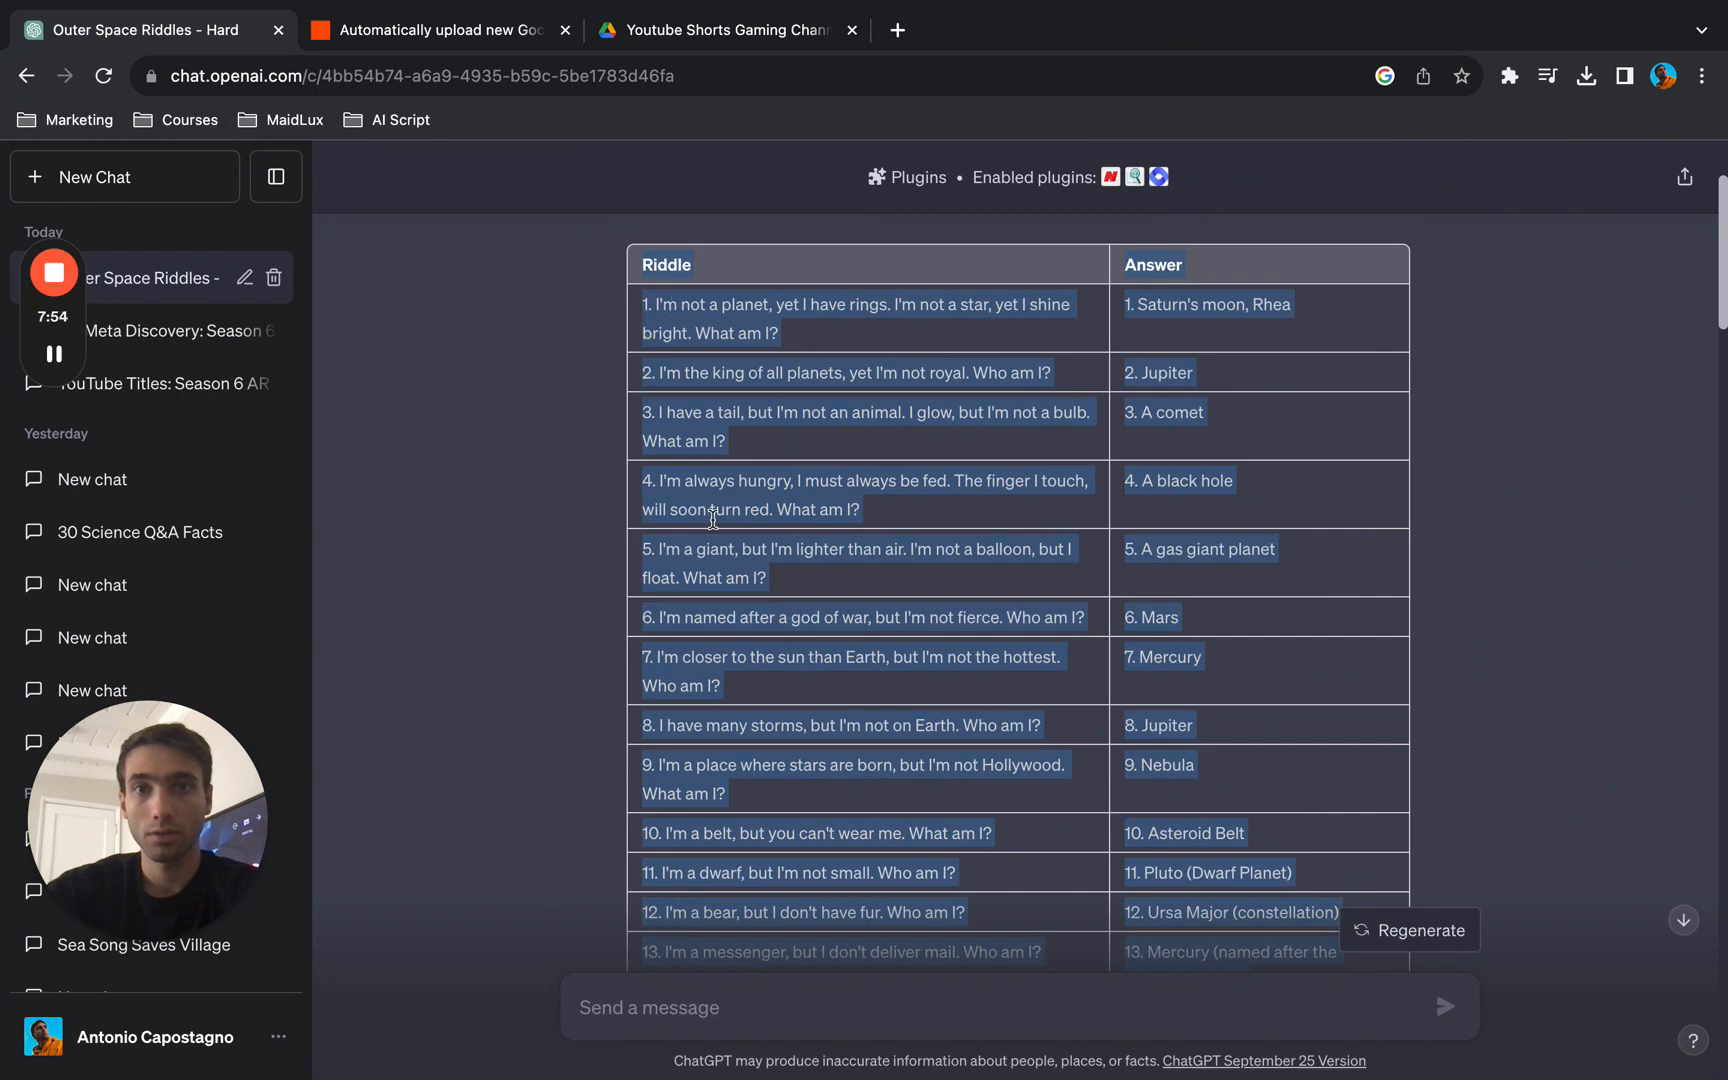
scroll(713, 517, down, 12)
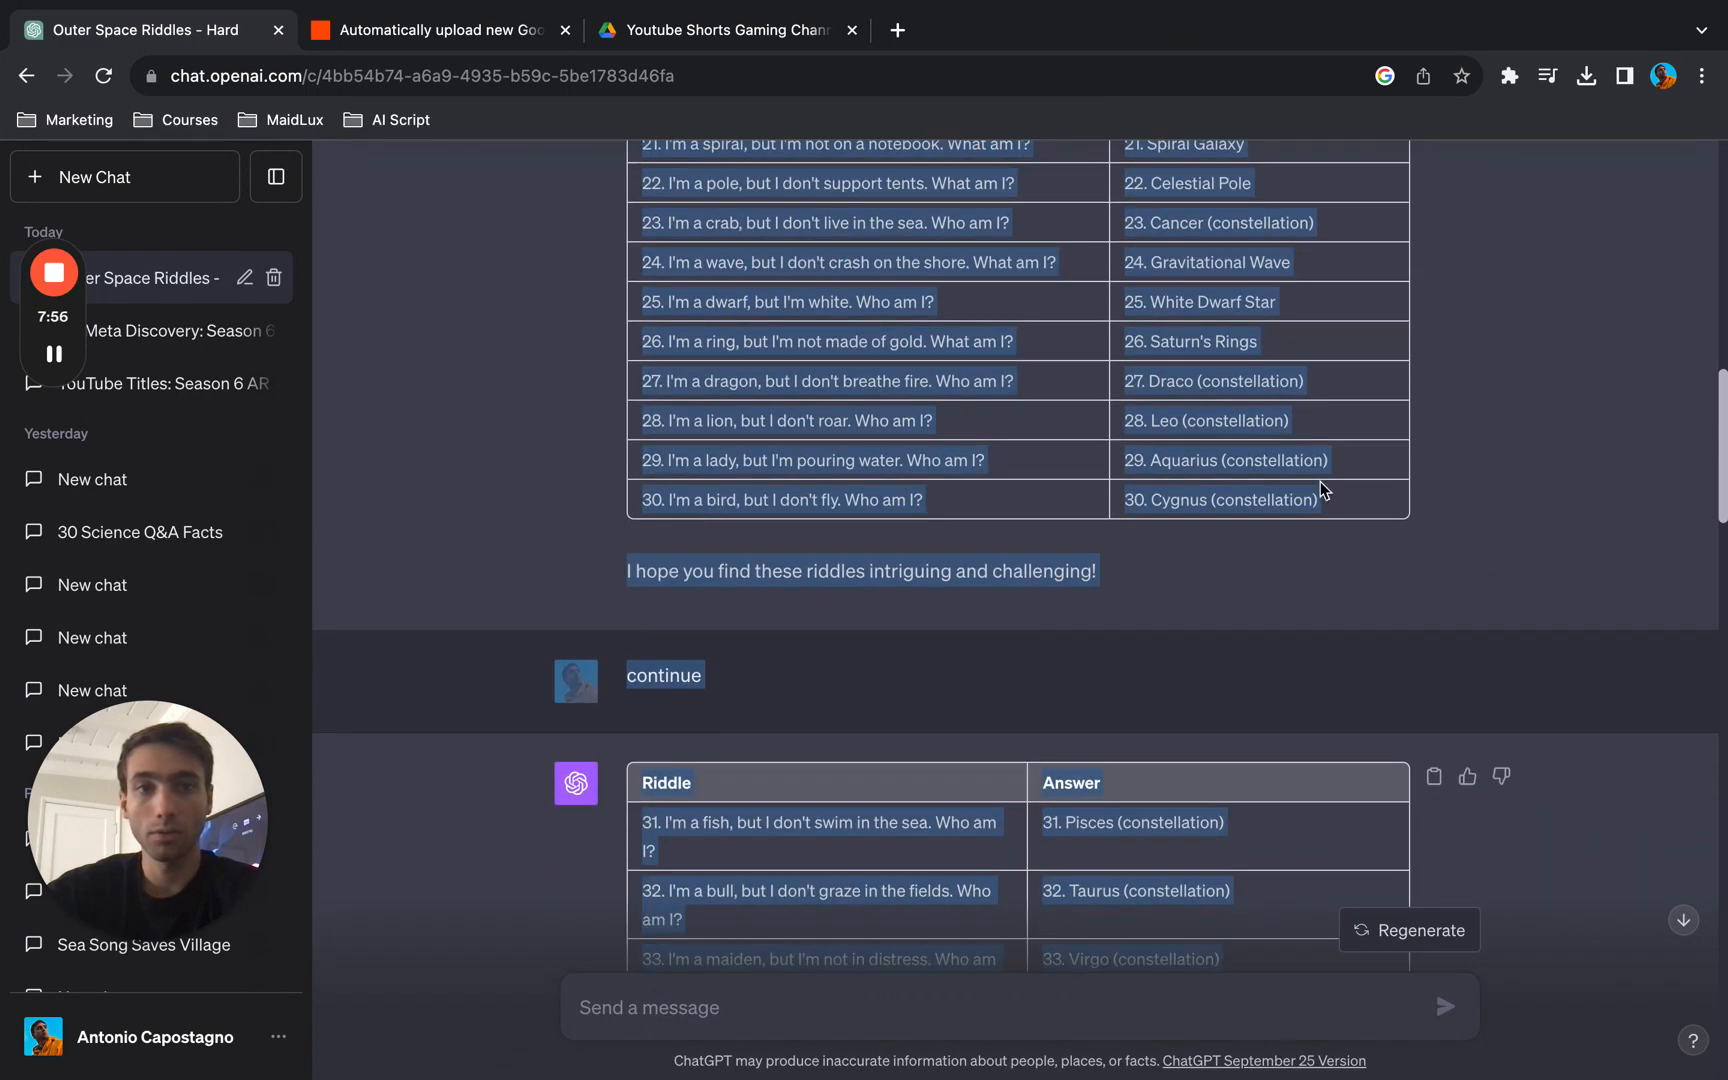
drag(1322, 490, 652, 483)
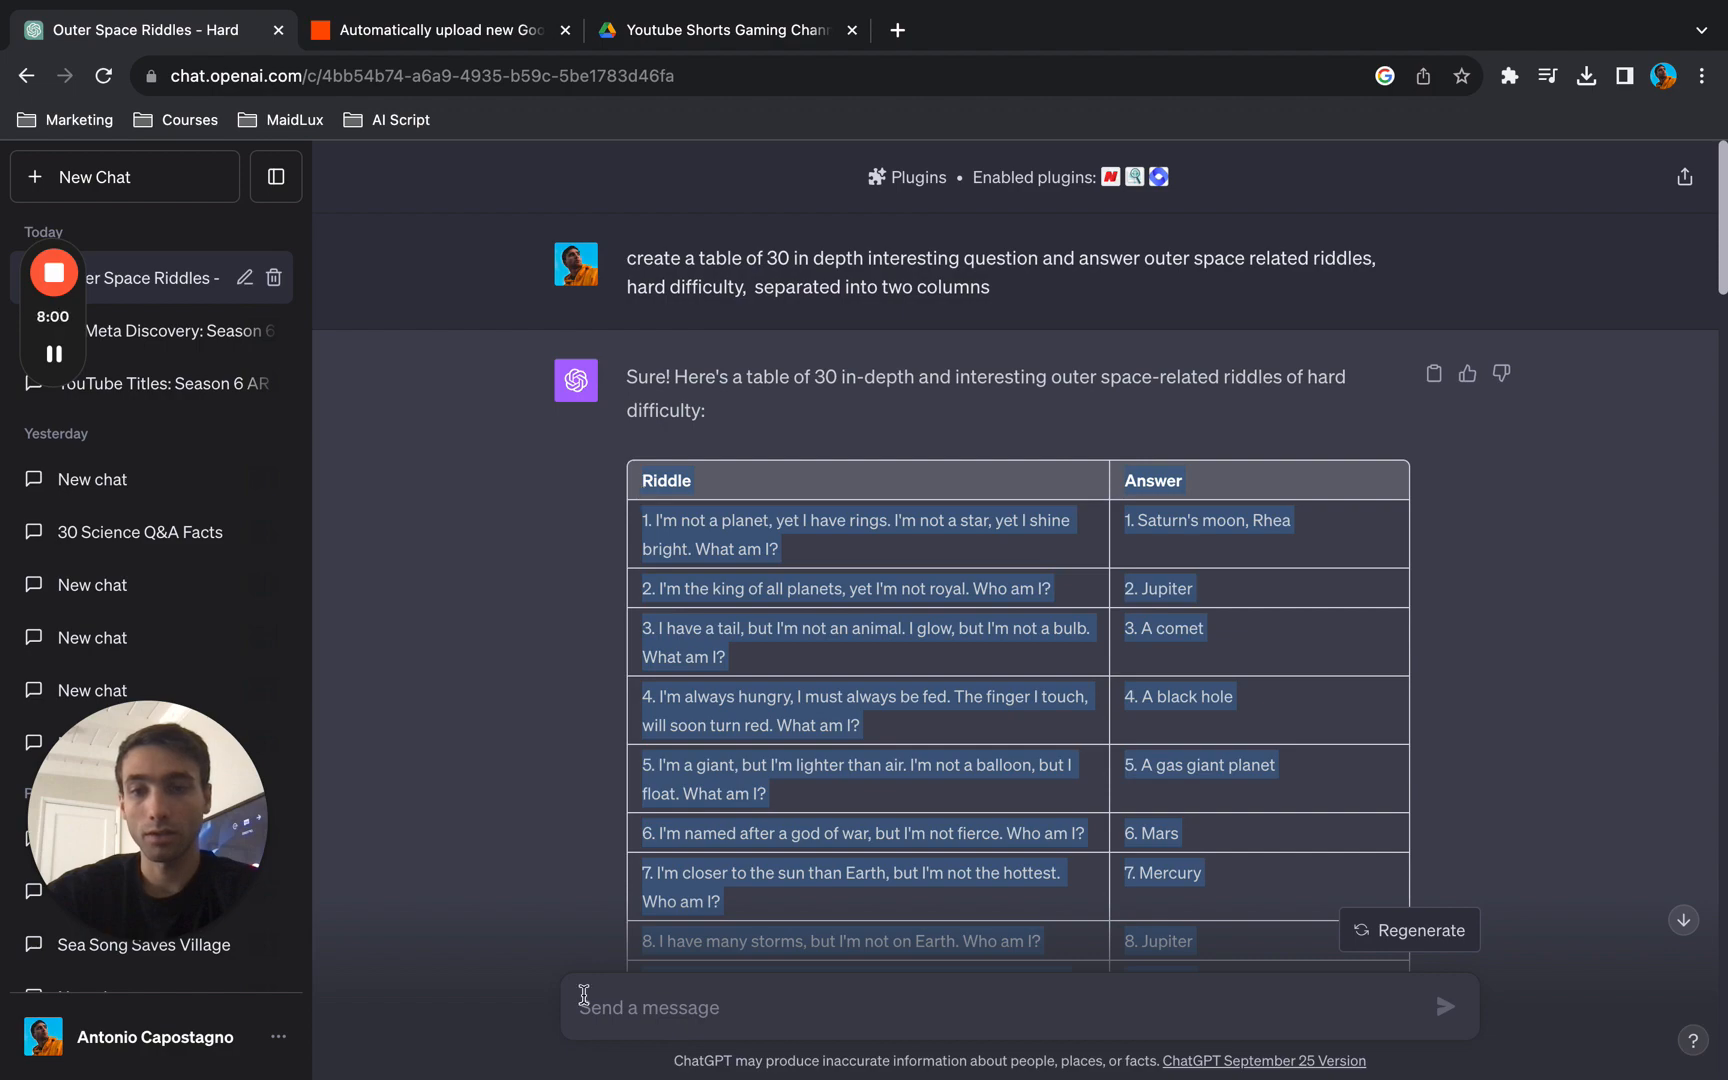
key(F4)
key(F4)
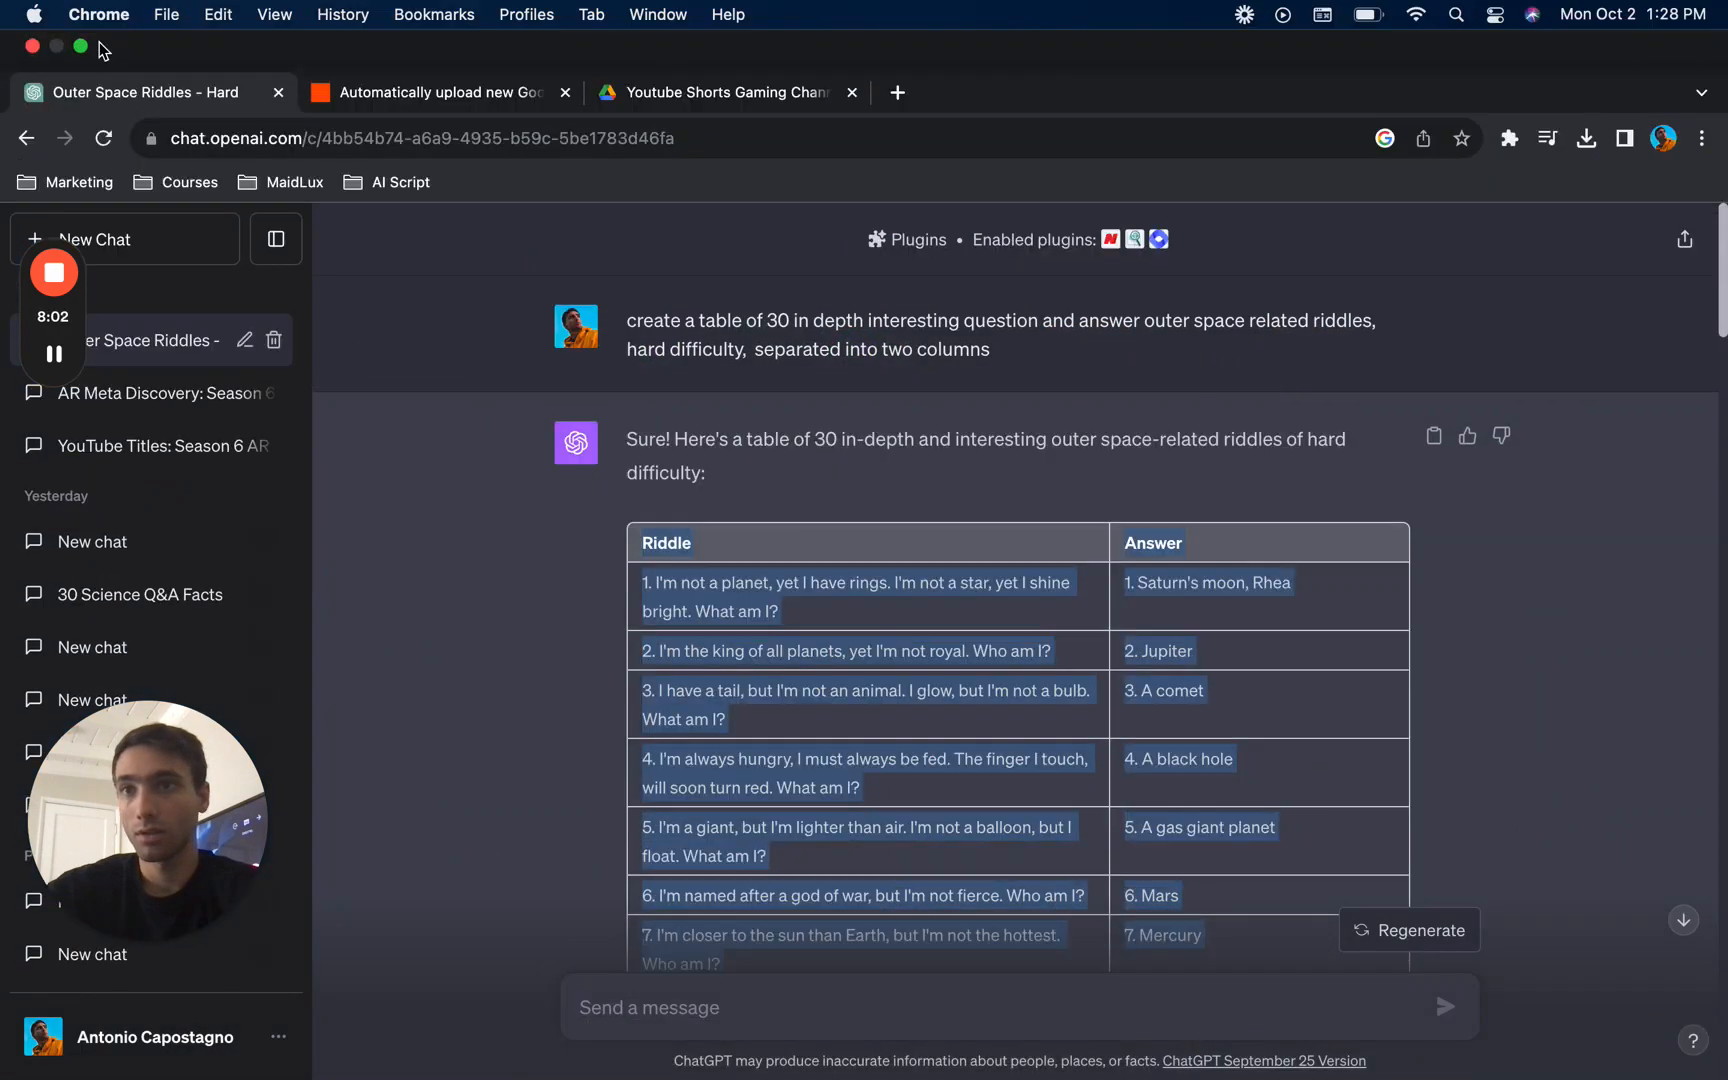
click(81, 46)
- Switch to Numbers and paste the copied riddles and answers into Table 1 starting at cell A1
click(864, 1022)
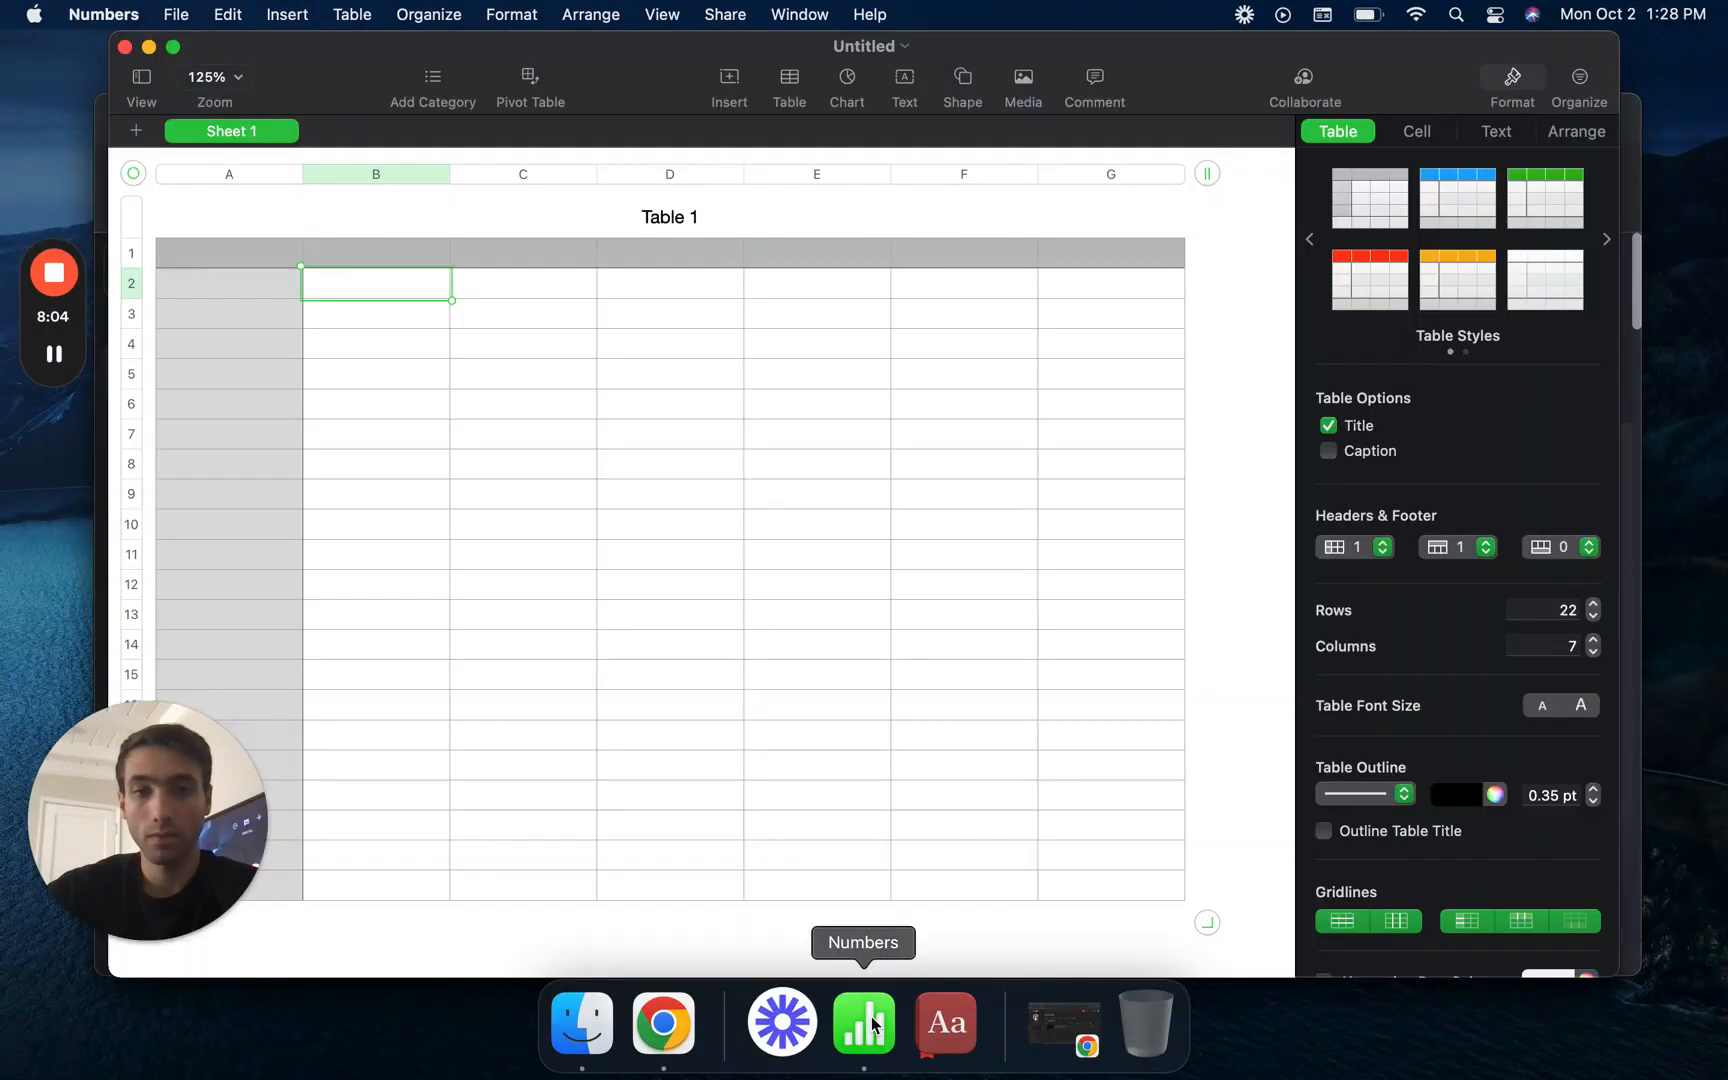
click(196, 262)
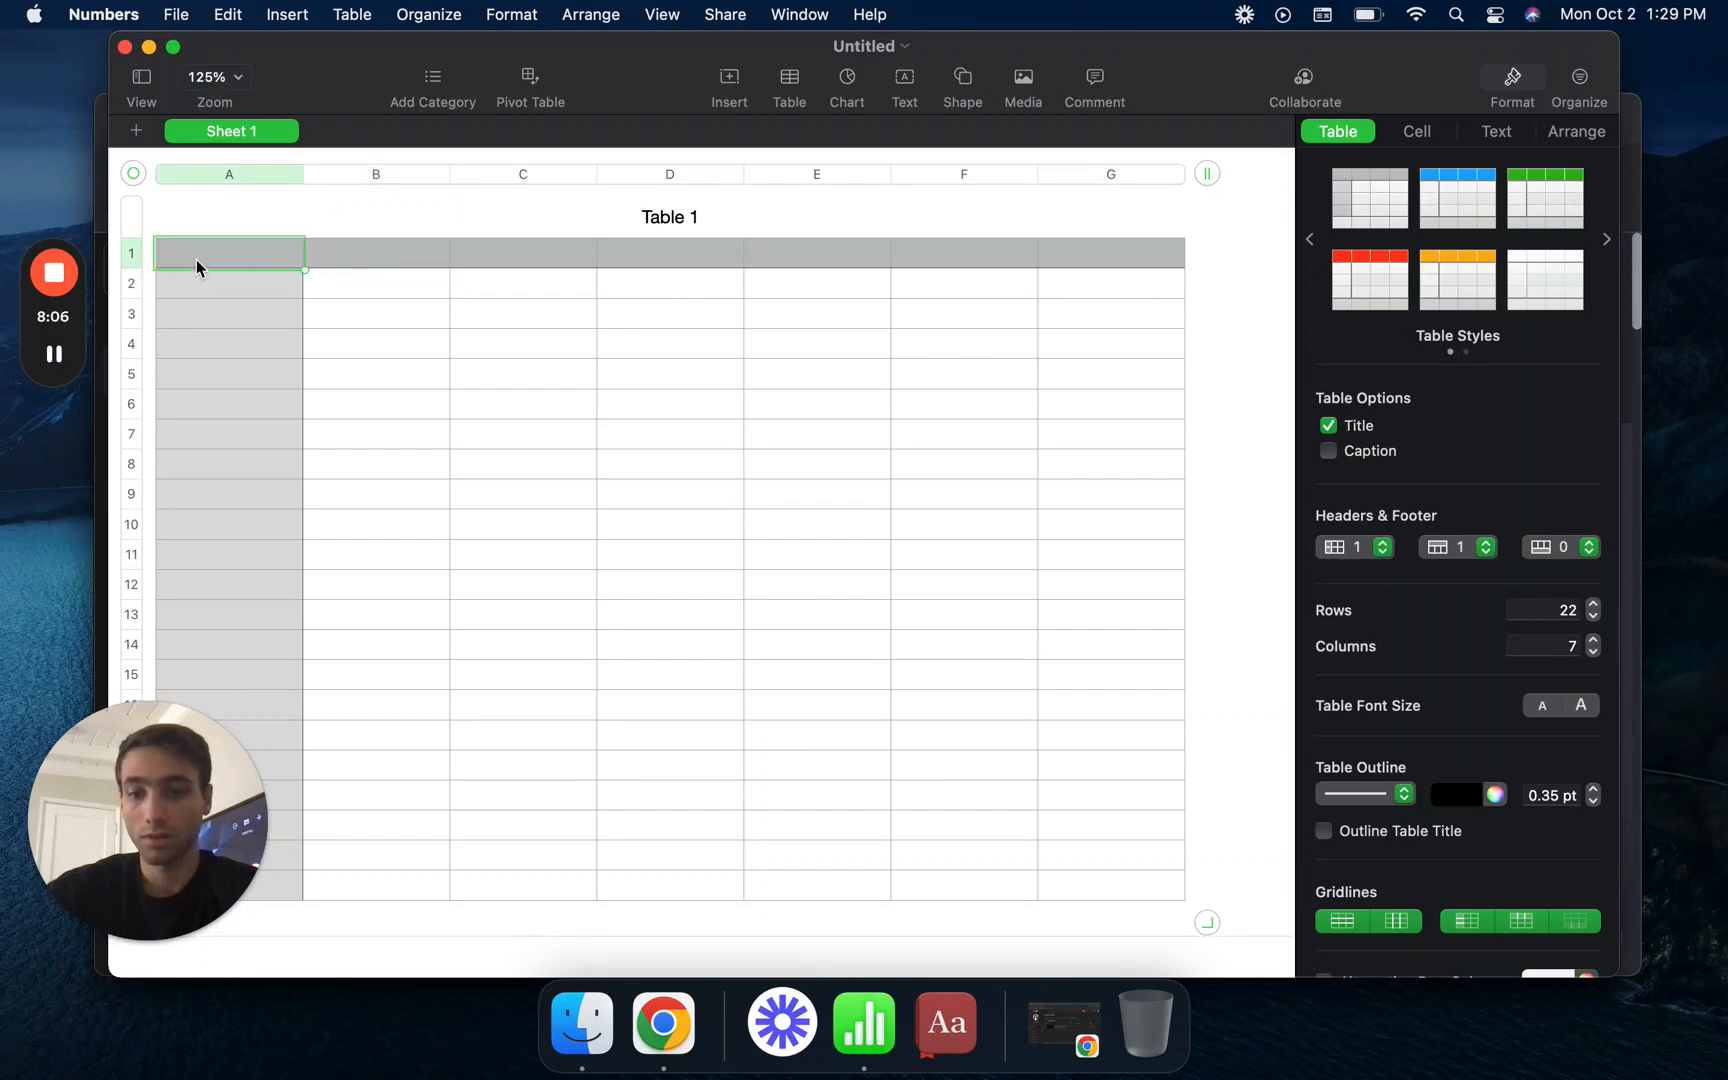
key(super+c)
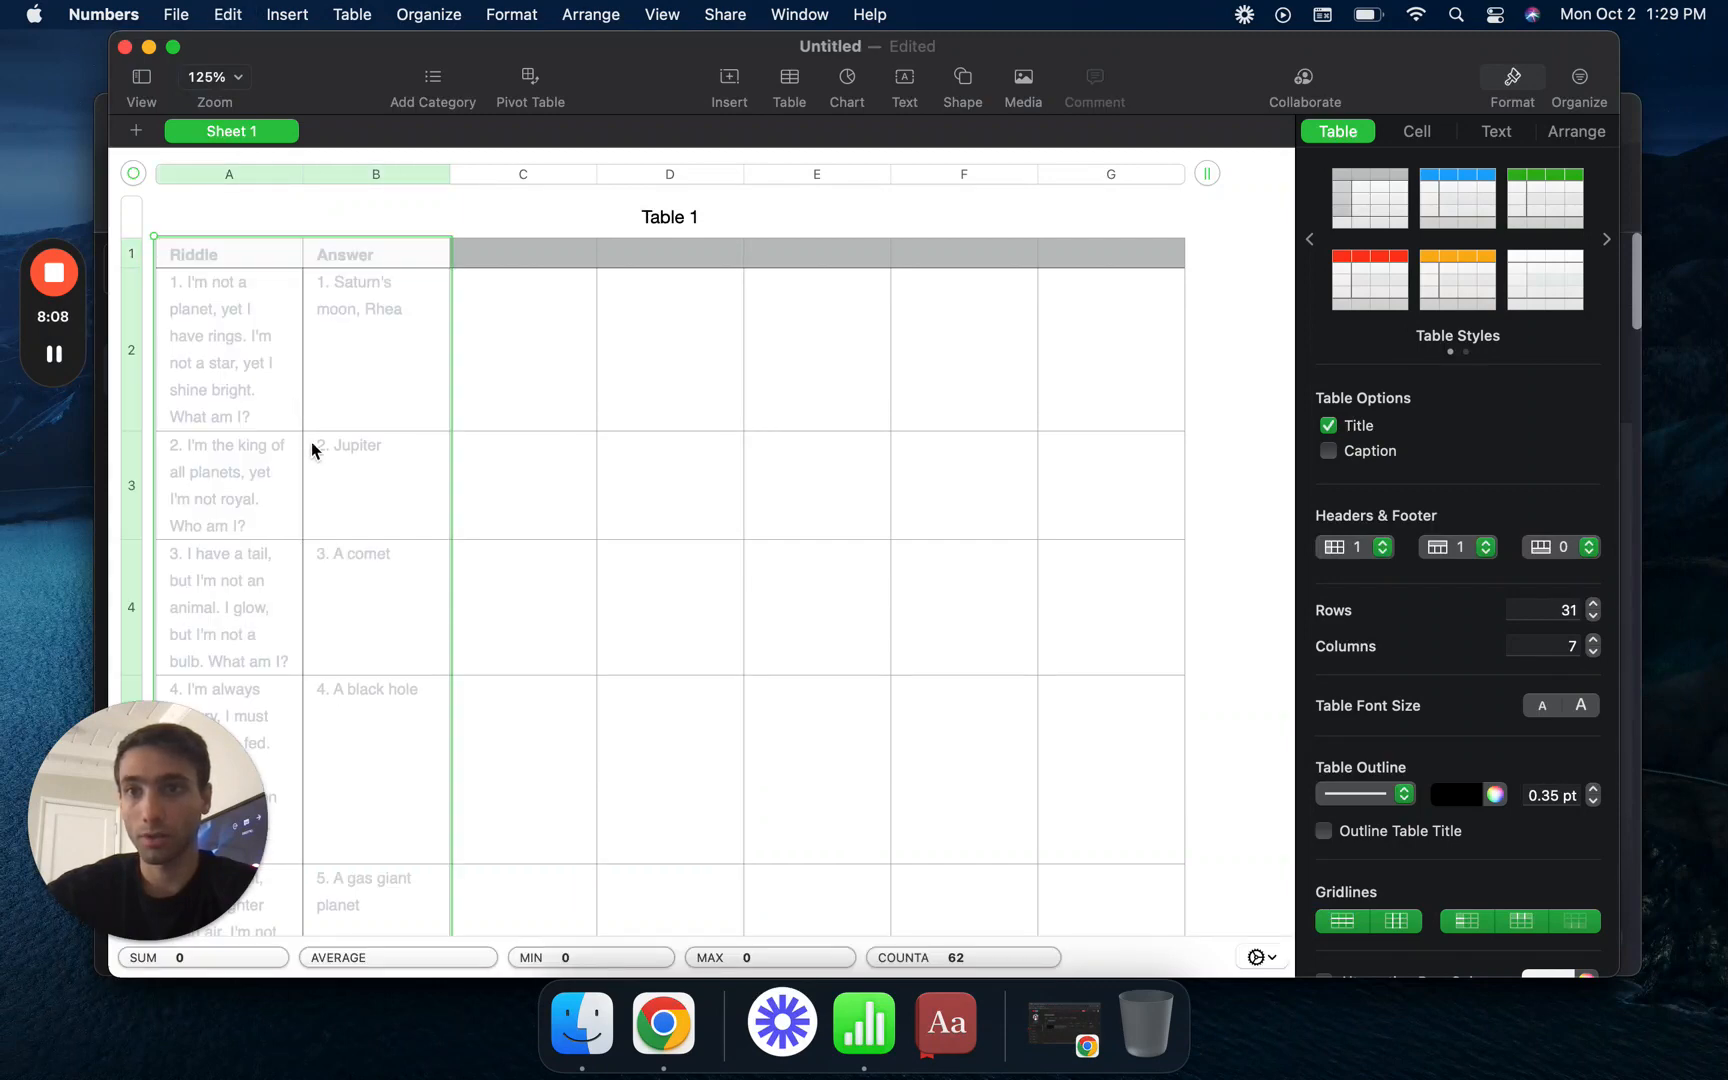
- Extend Table 1 to 140 rows below the pasted riddles
scroll(362, 596, down, 20)
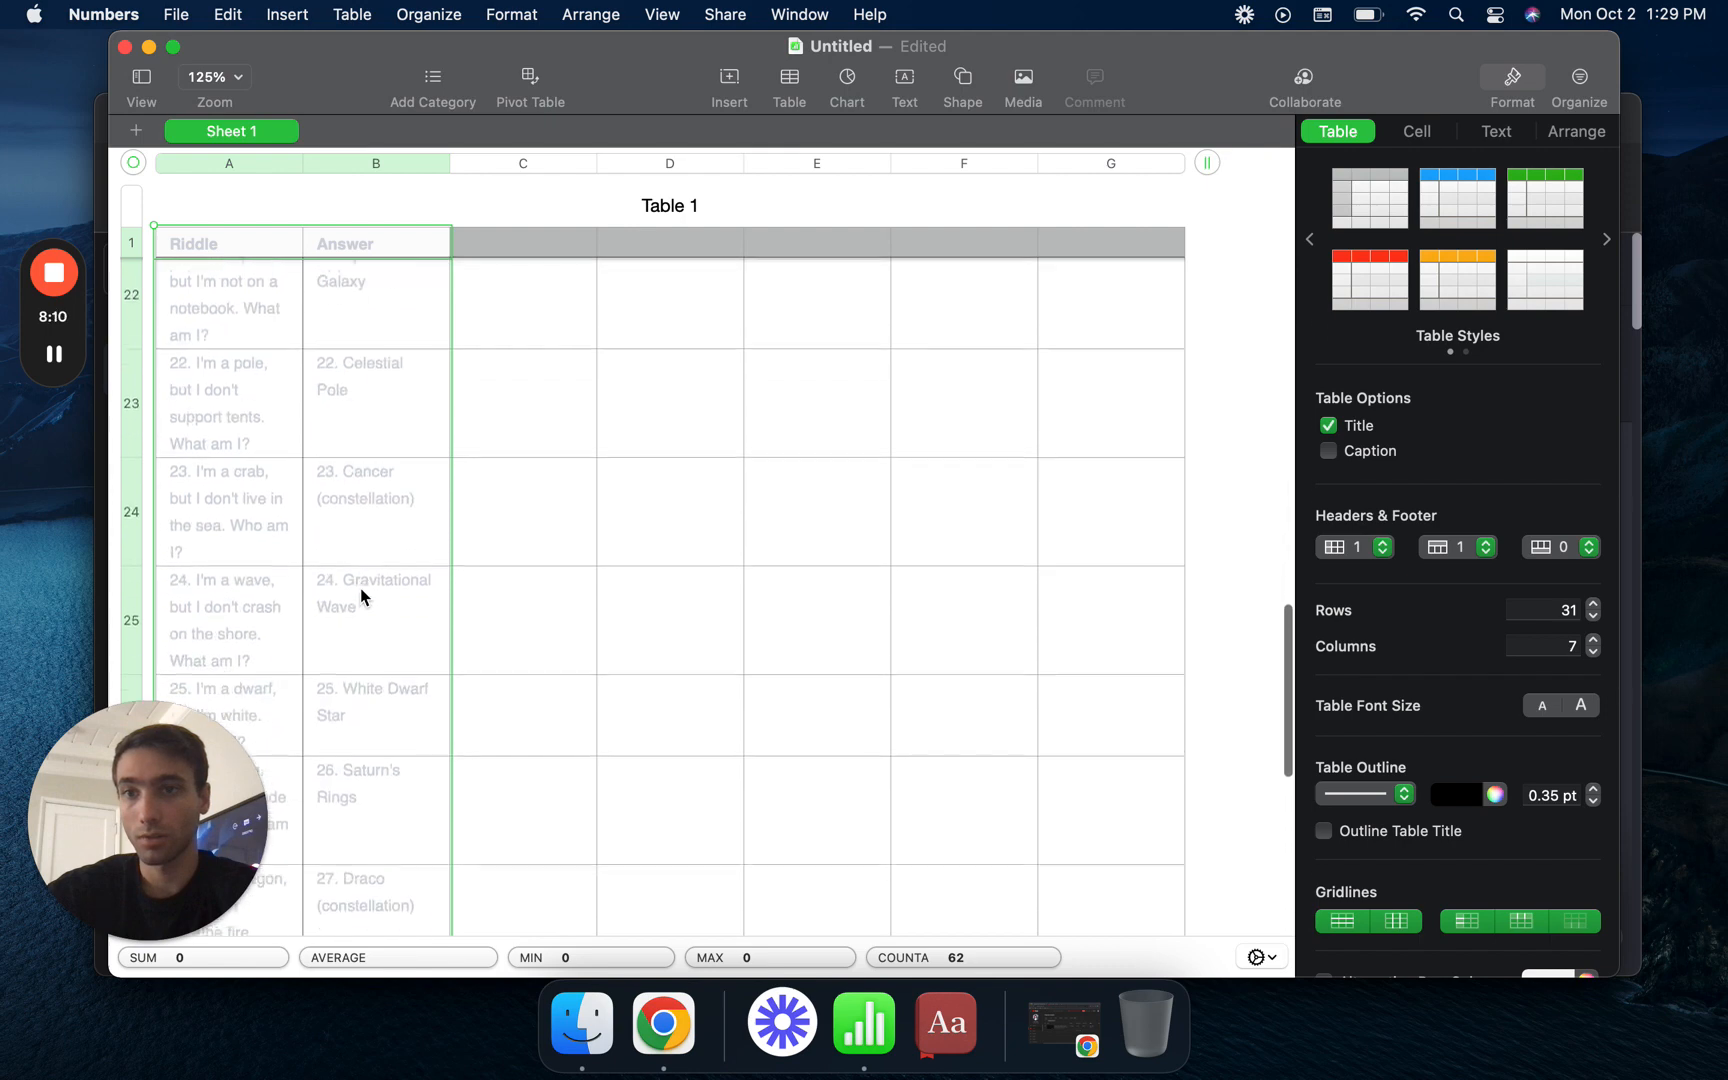
scroll(370, 580, down, 10)
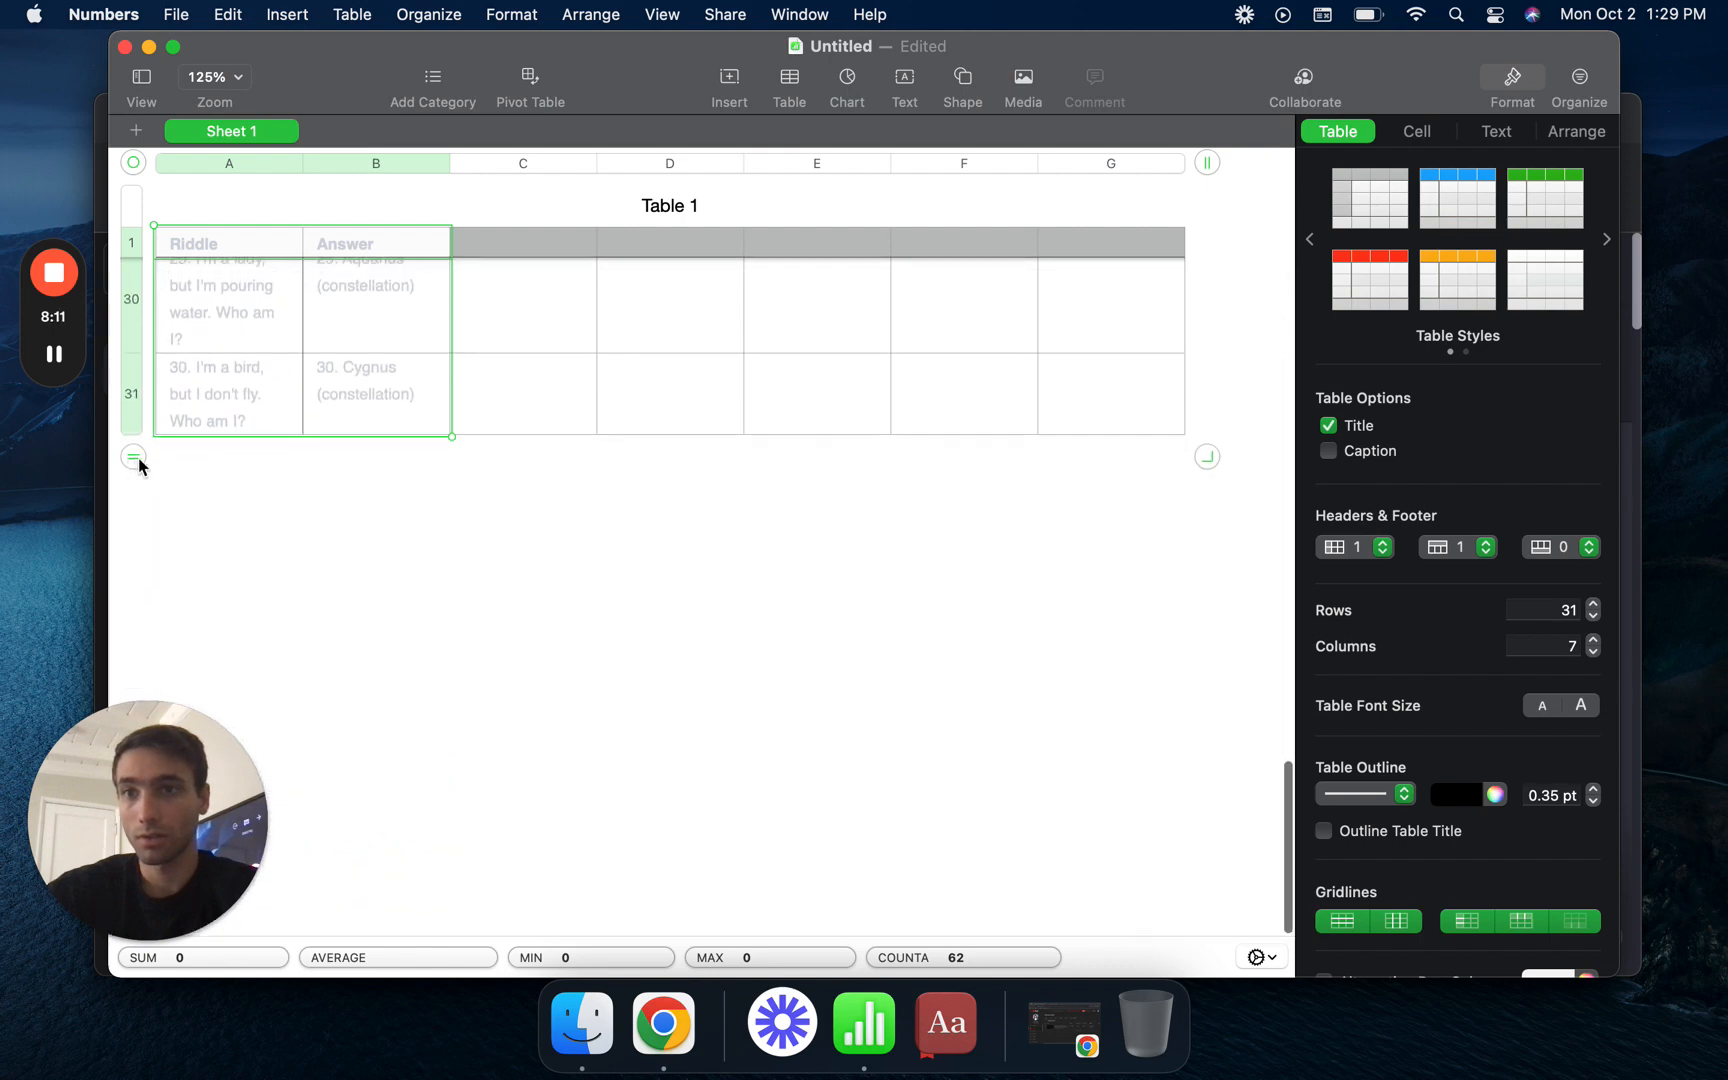
drag(140, 465, 147, 328)
scroll(339, 401, up, 15)
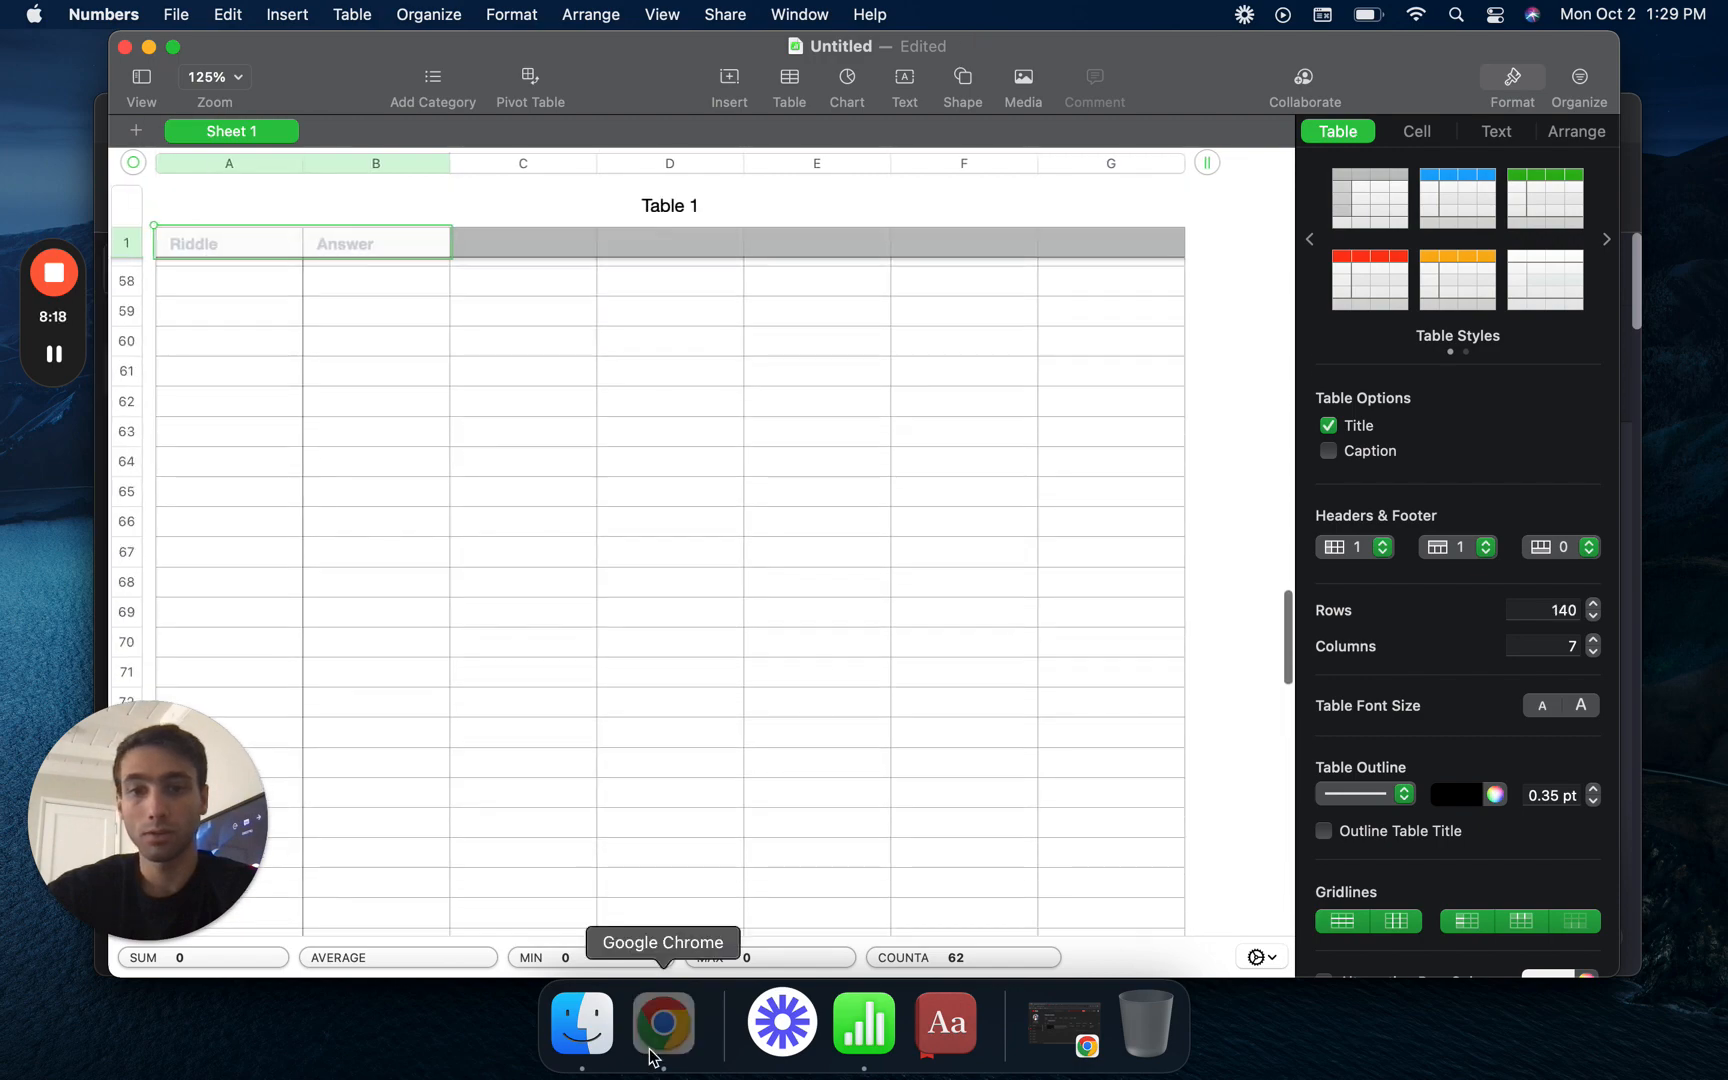
- Copy riddles 31 to 60 without their header row from ChatGPT and paste them into the Numbers table starting at cell A32
click(650, 1055)
scroll(632, 482, down, 20)
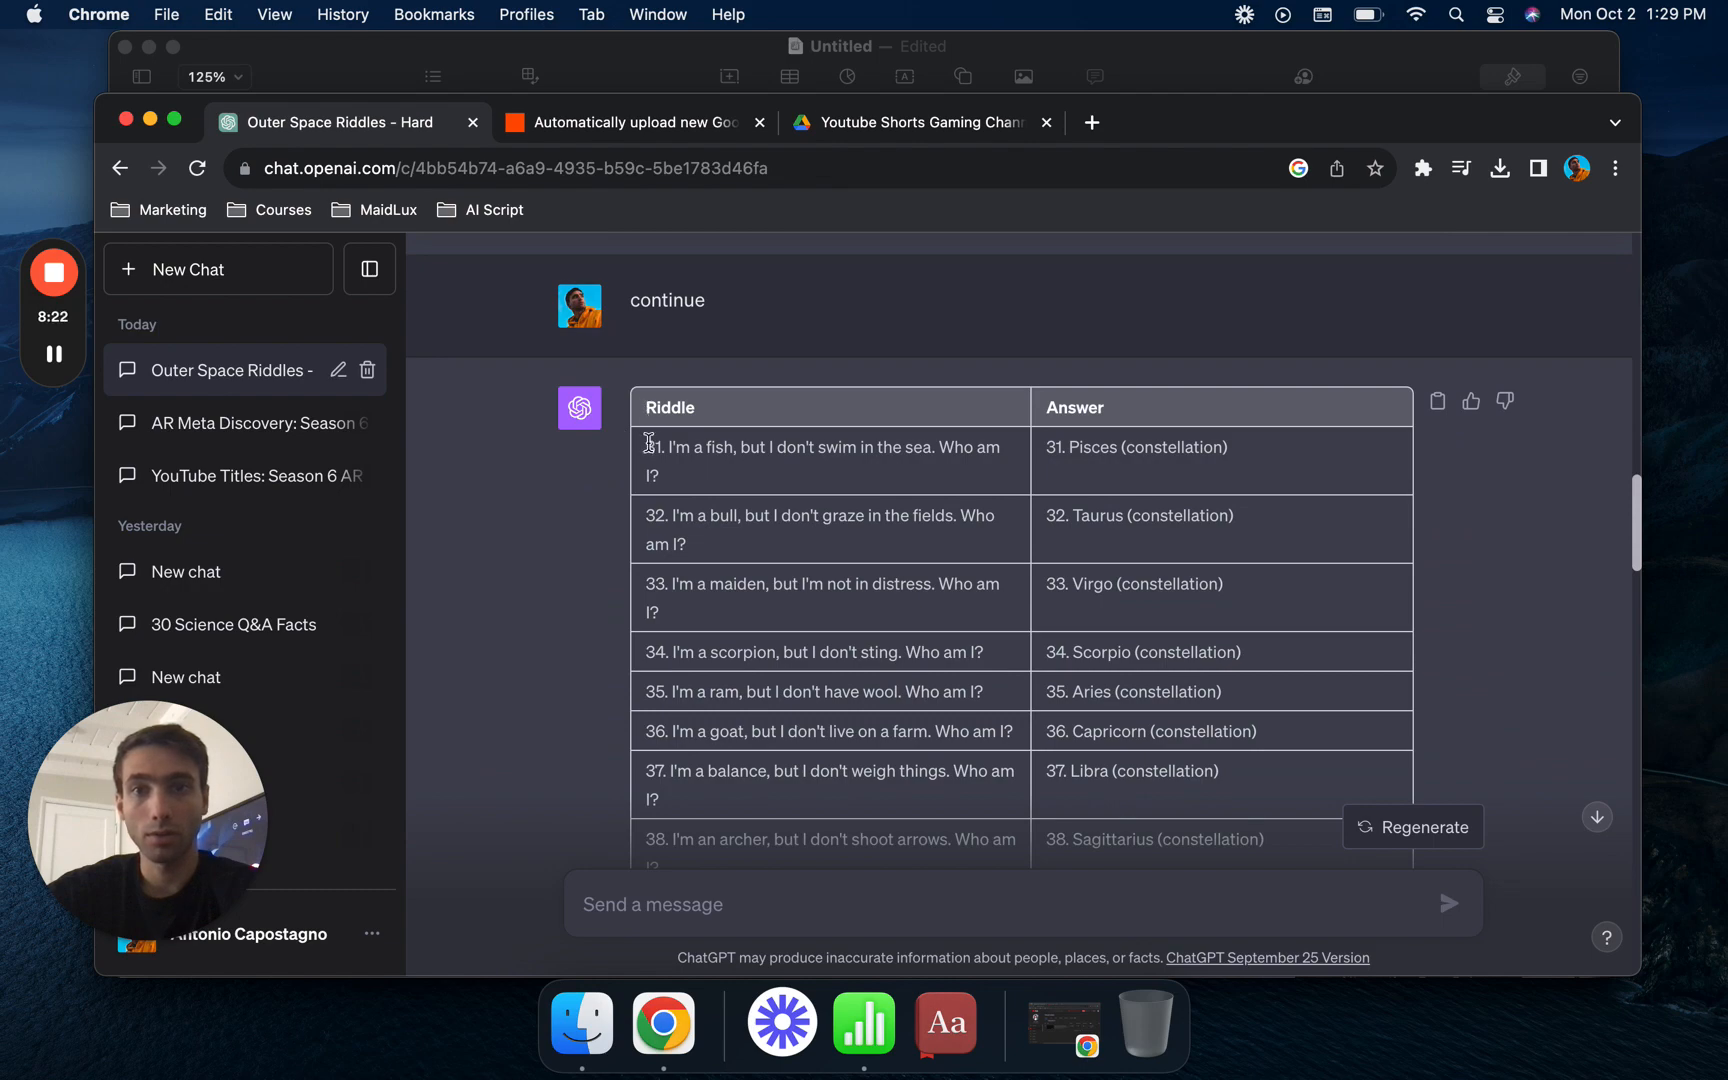
drag(649, 442, 1262, 465)
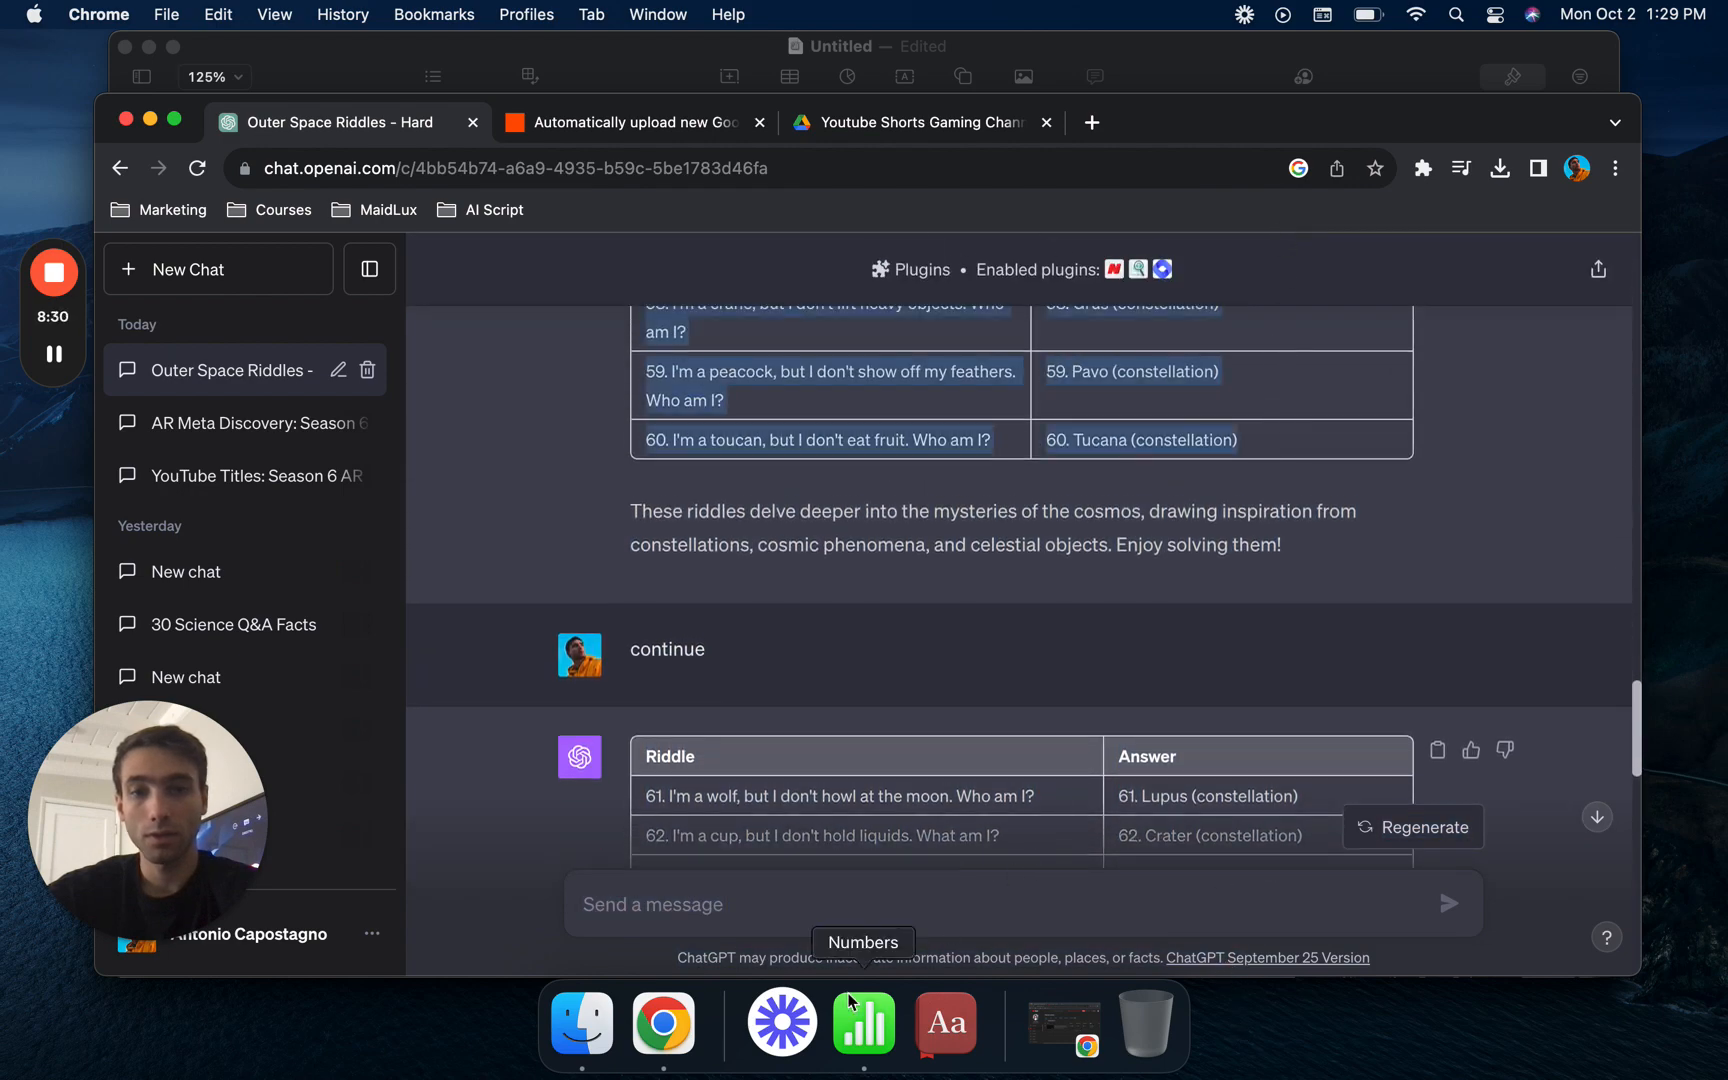
click(864, 1022)
scroll(270, 390, up, 15)
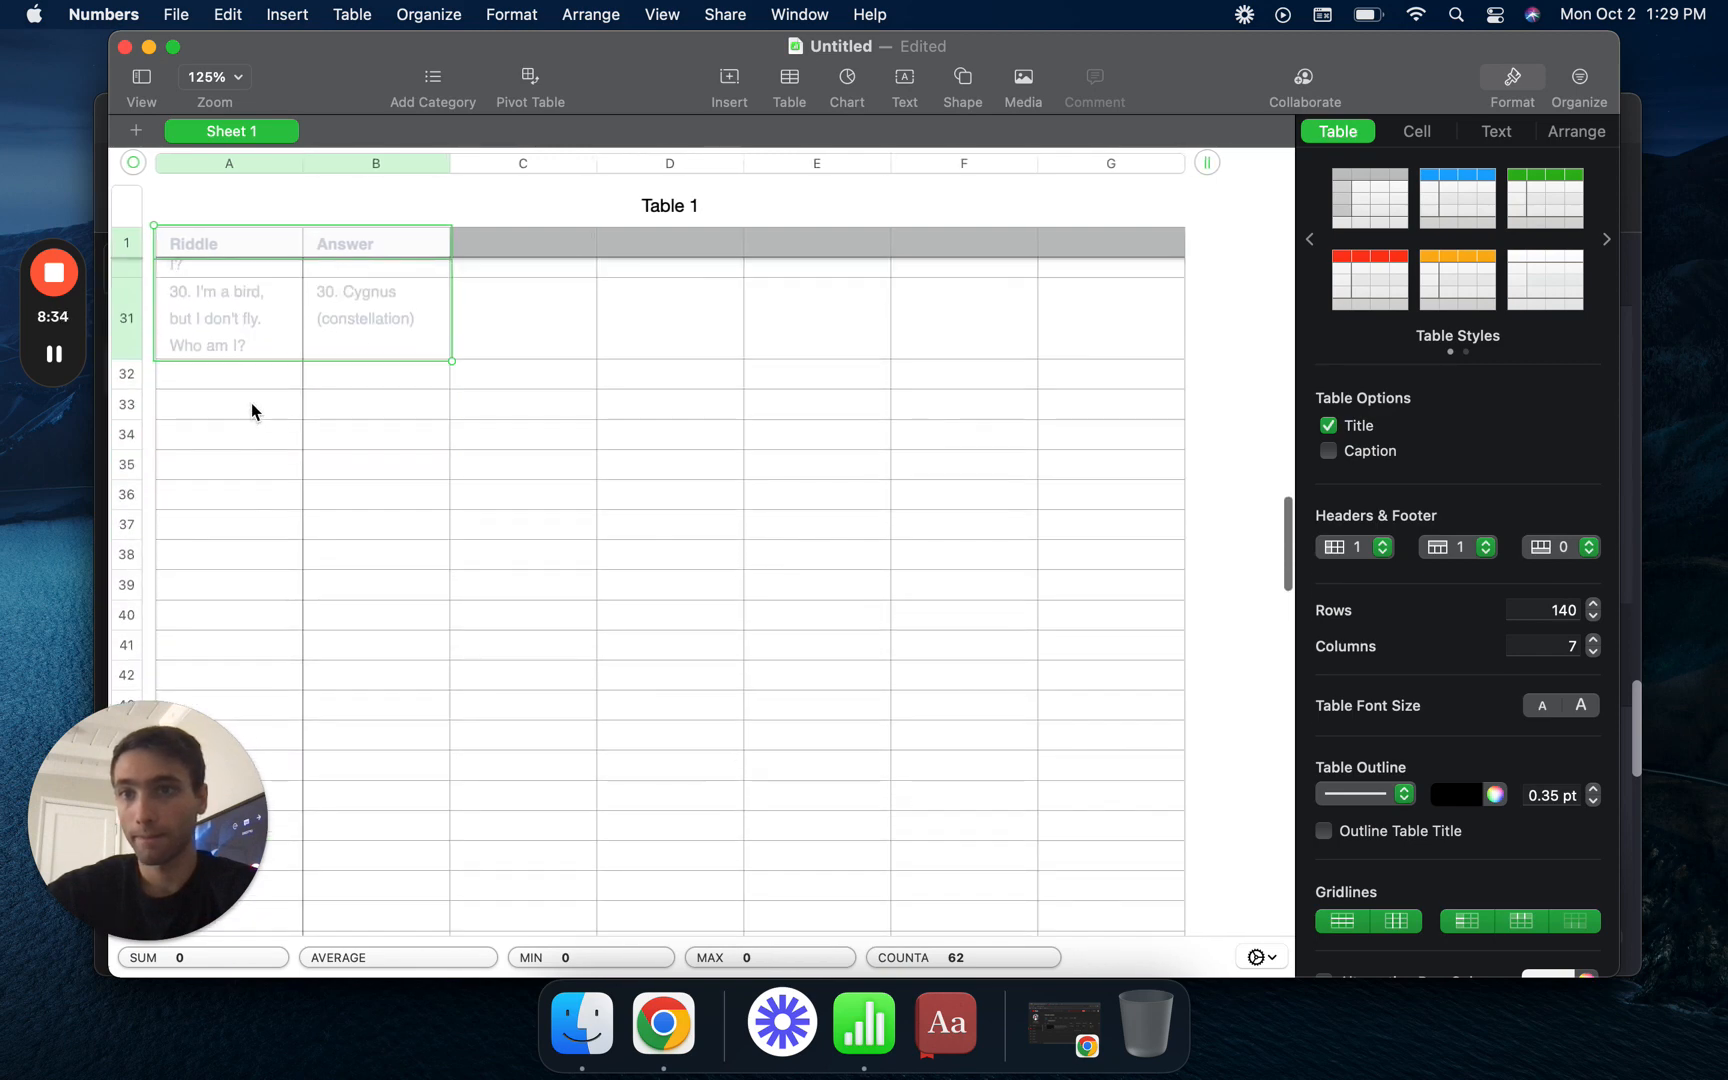
click(257, 388)
key(super+v)
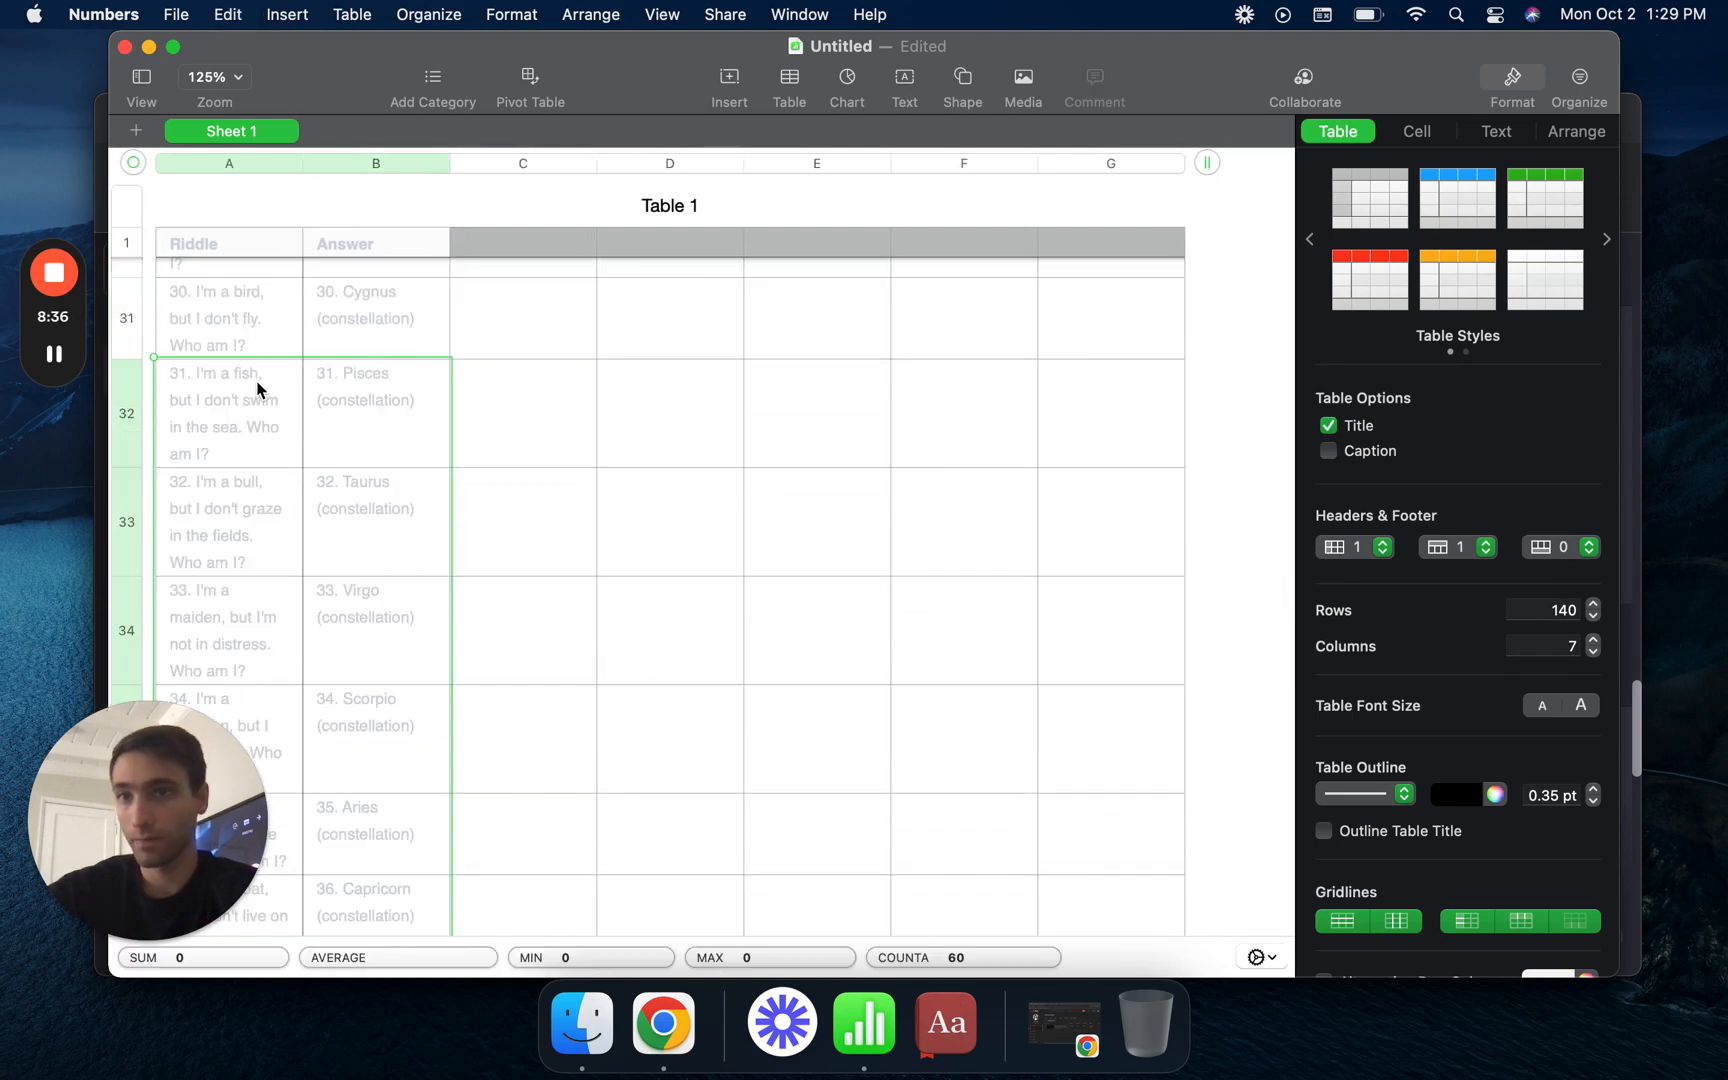
- Select cell A62 below riddle 60, switch to ChatGPT in Chrome, and copy riddles 61 to 90 without their header row
scroll(314, 563, down, 12)
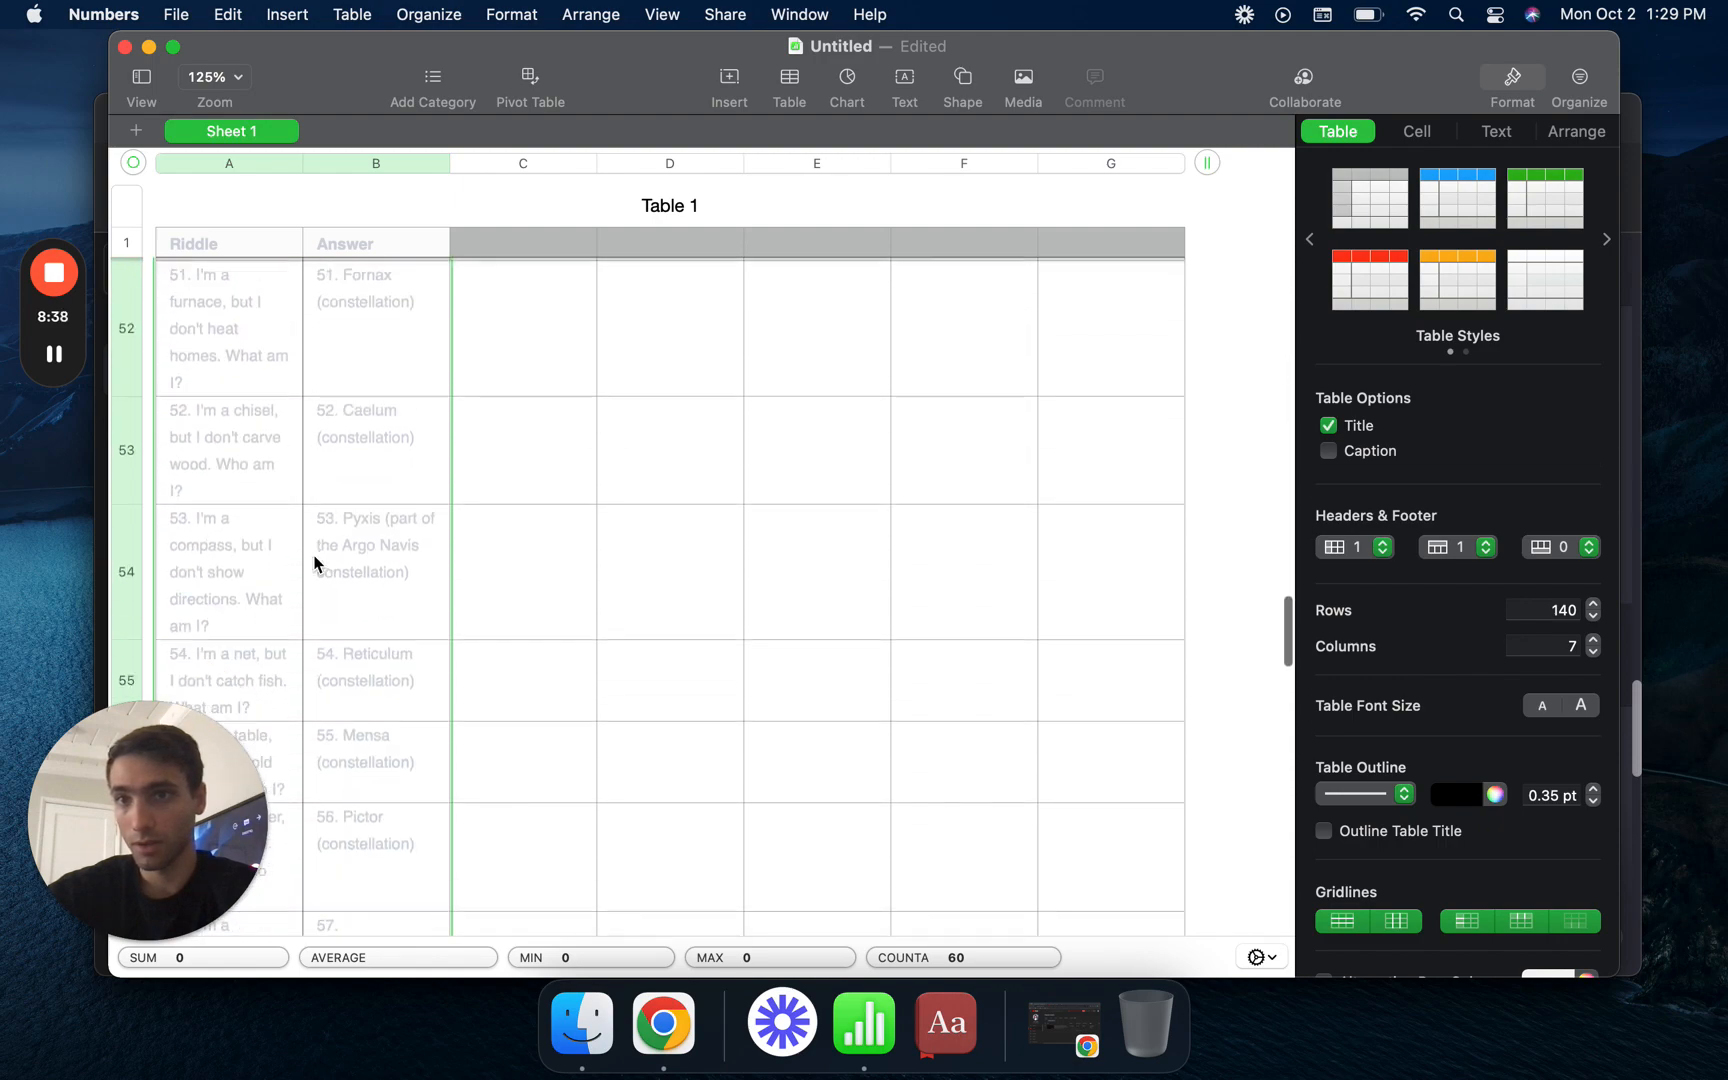
scroll(314, 563, down, 5)
click(210, 492)
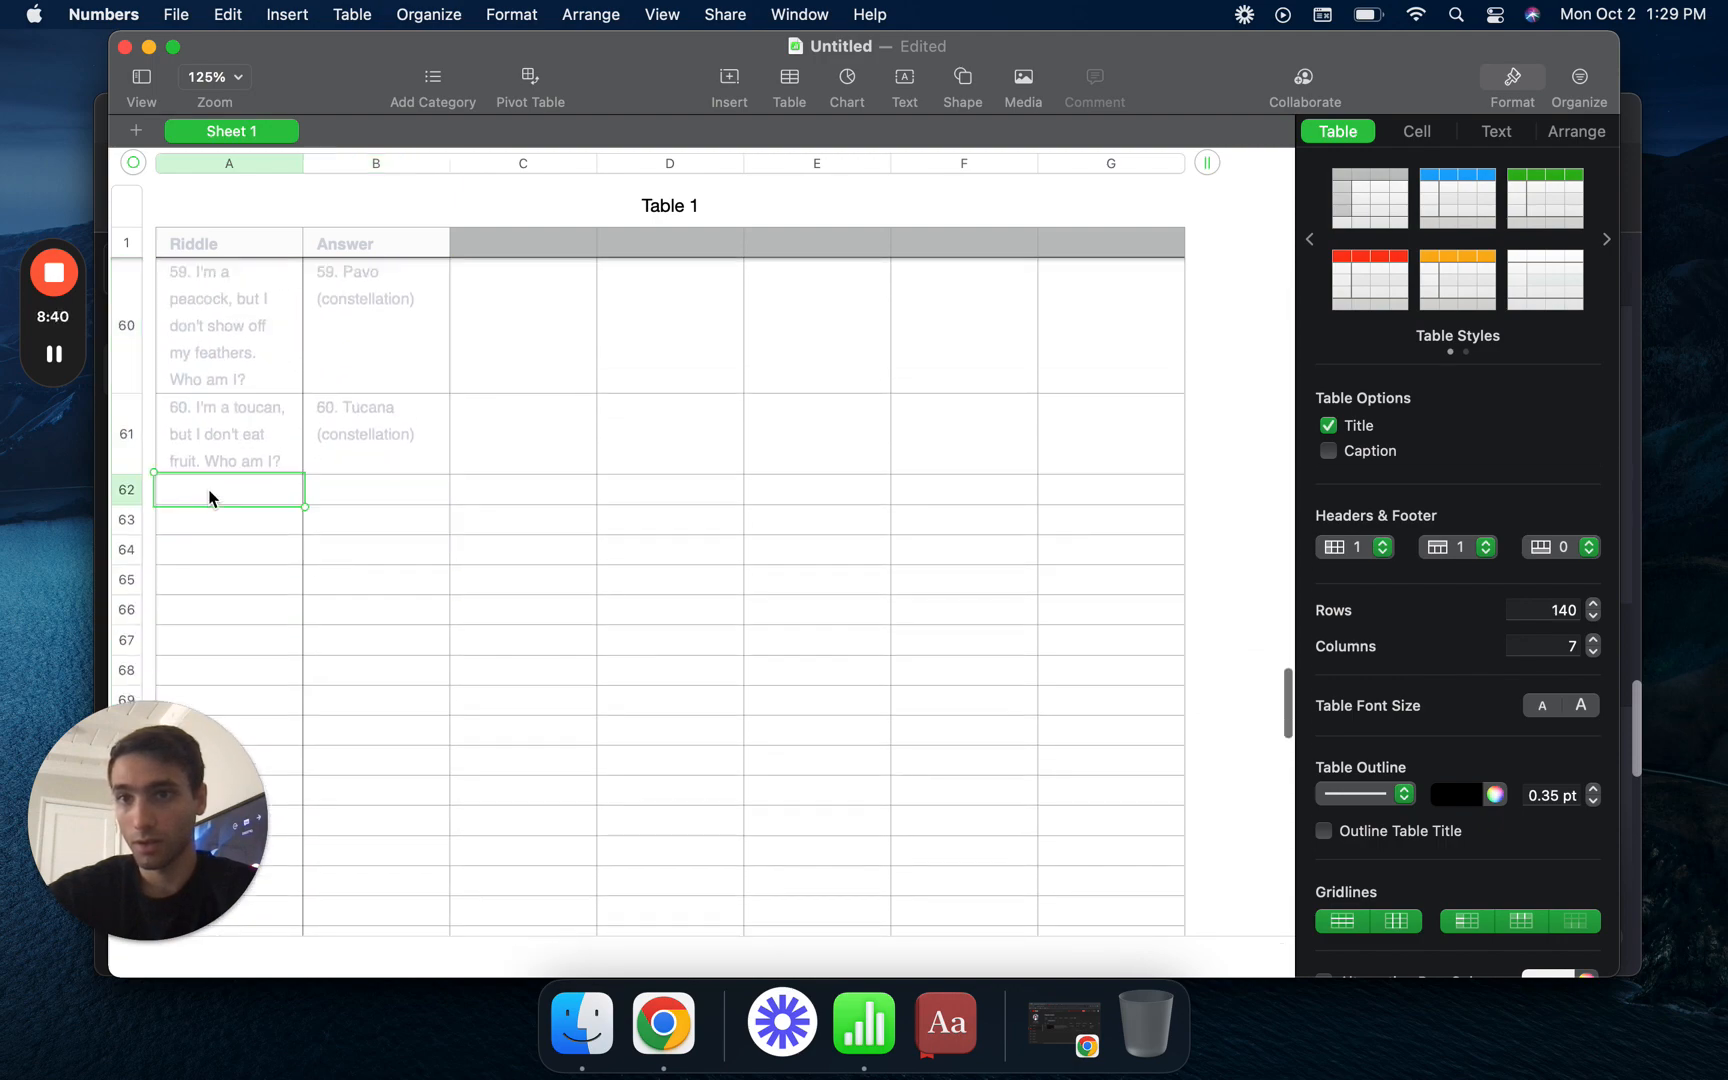
click(663, 1022)
scroll(765, 572, down, 5)
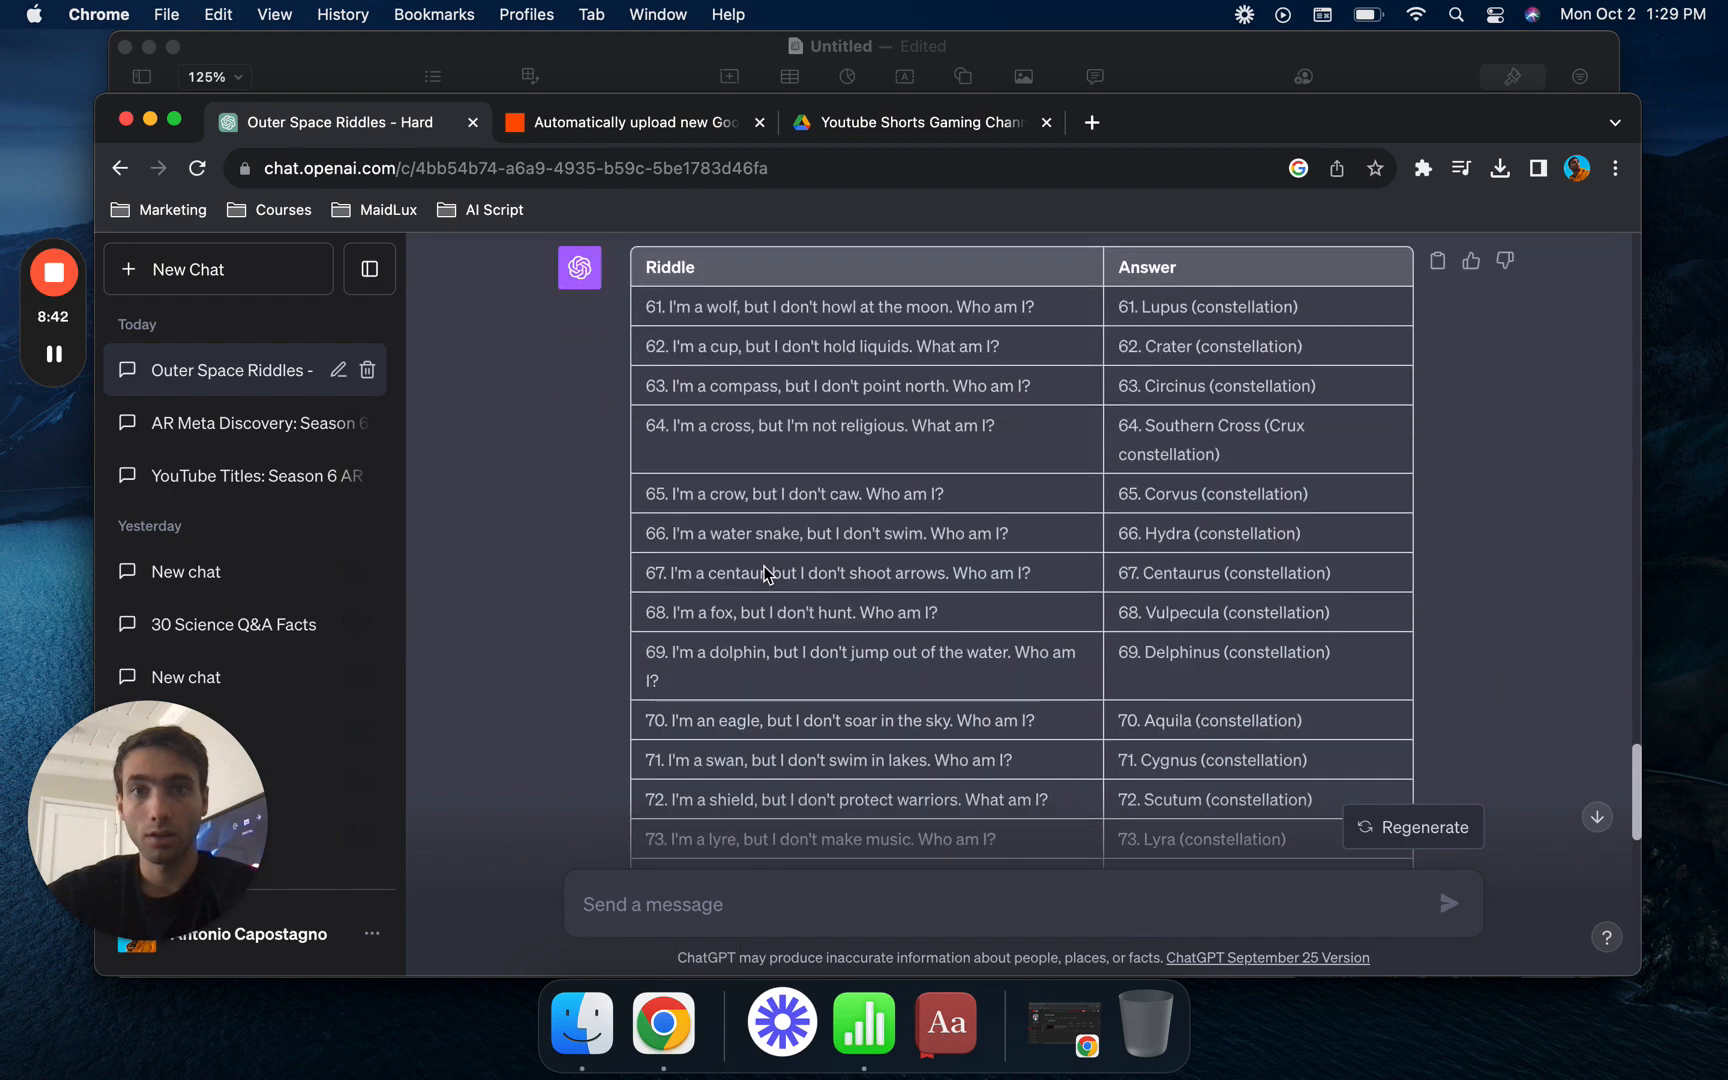
drag(645, 310, 1290, 600)
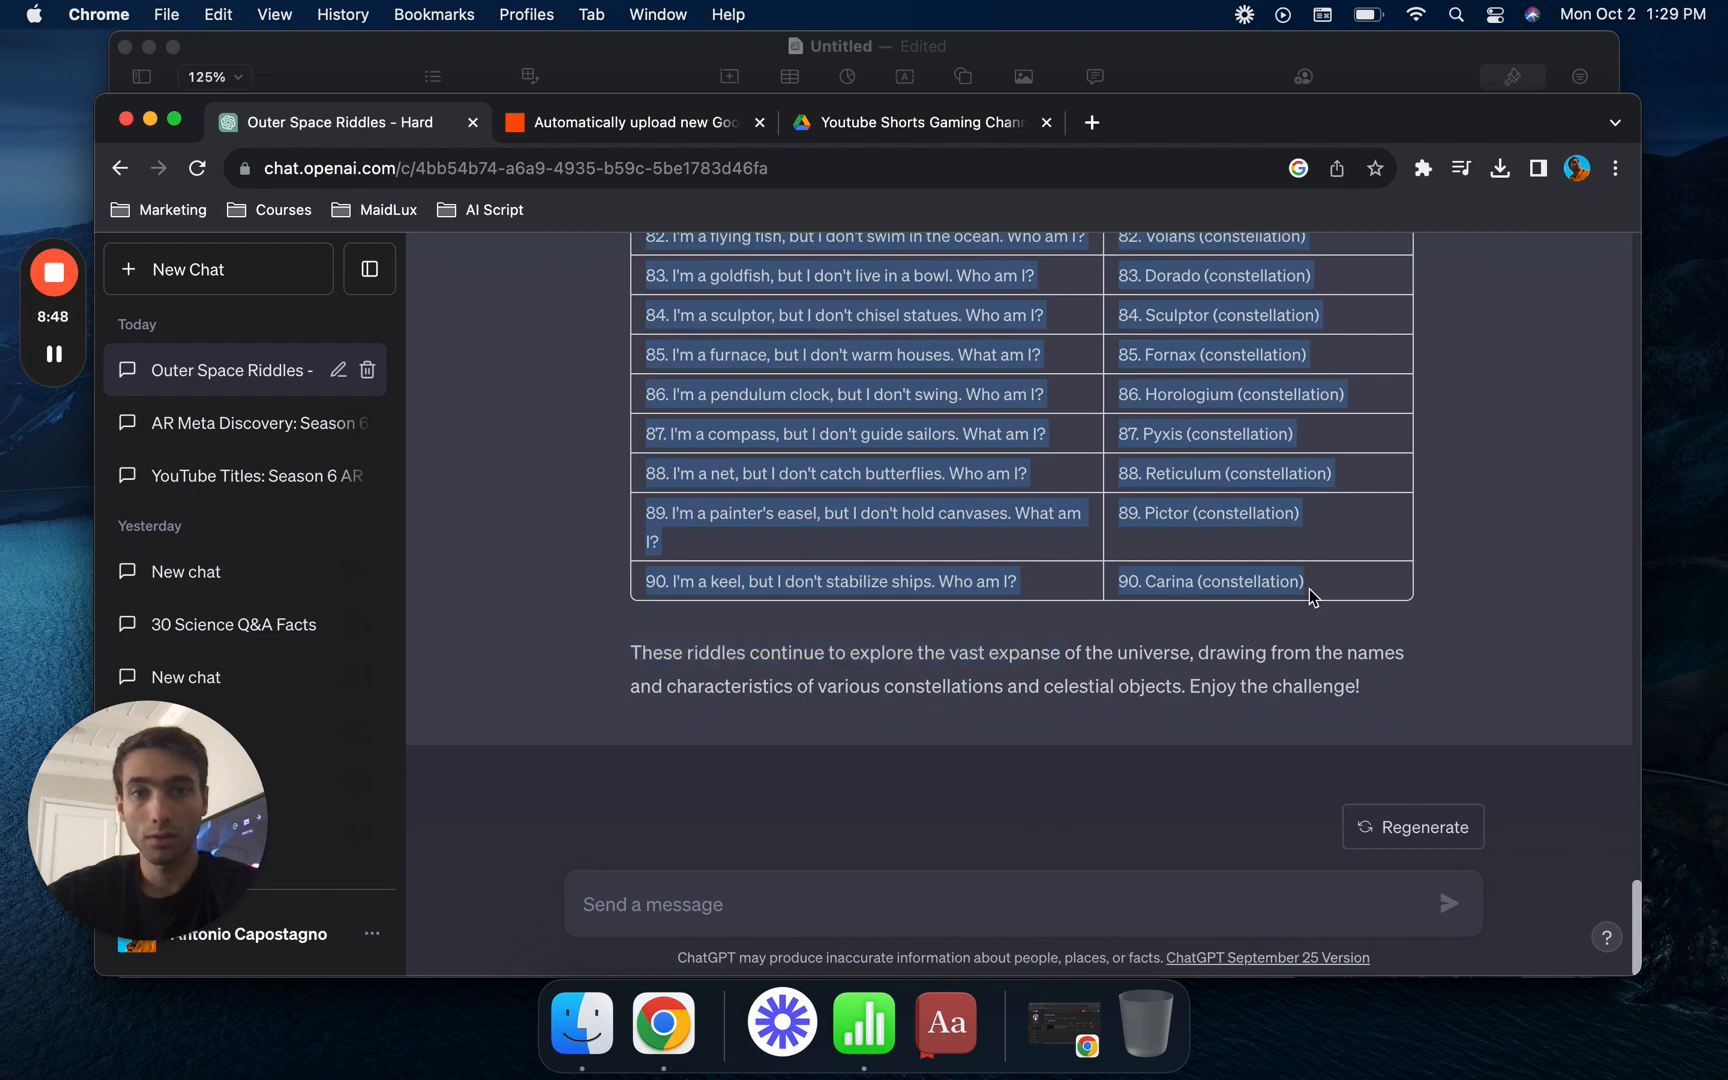
- Switch to Numbers and paste the copied riddles and answers over the range A62:B90 of Table 1
click(864, 1022)
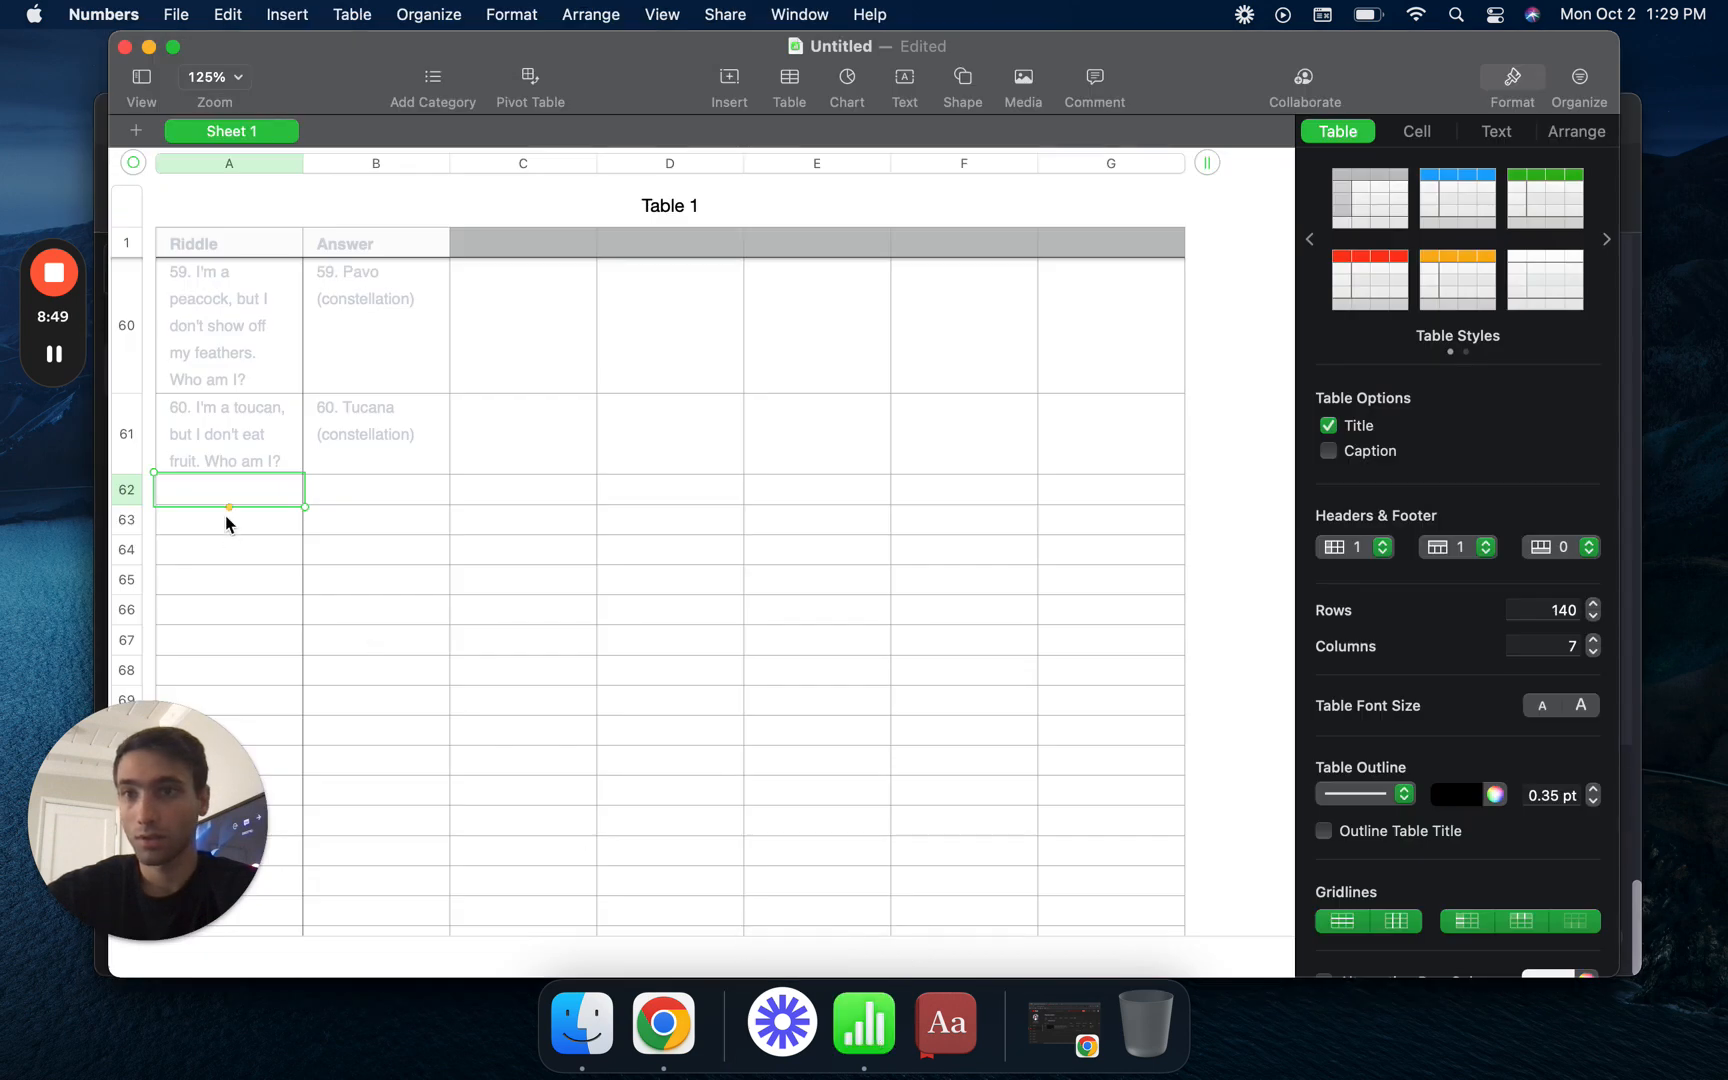
click(223, 487)
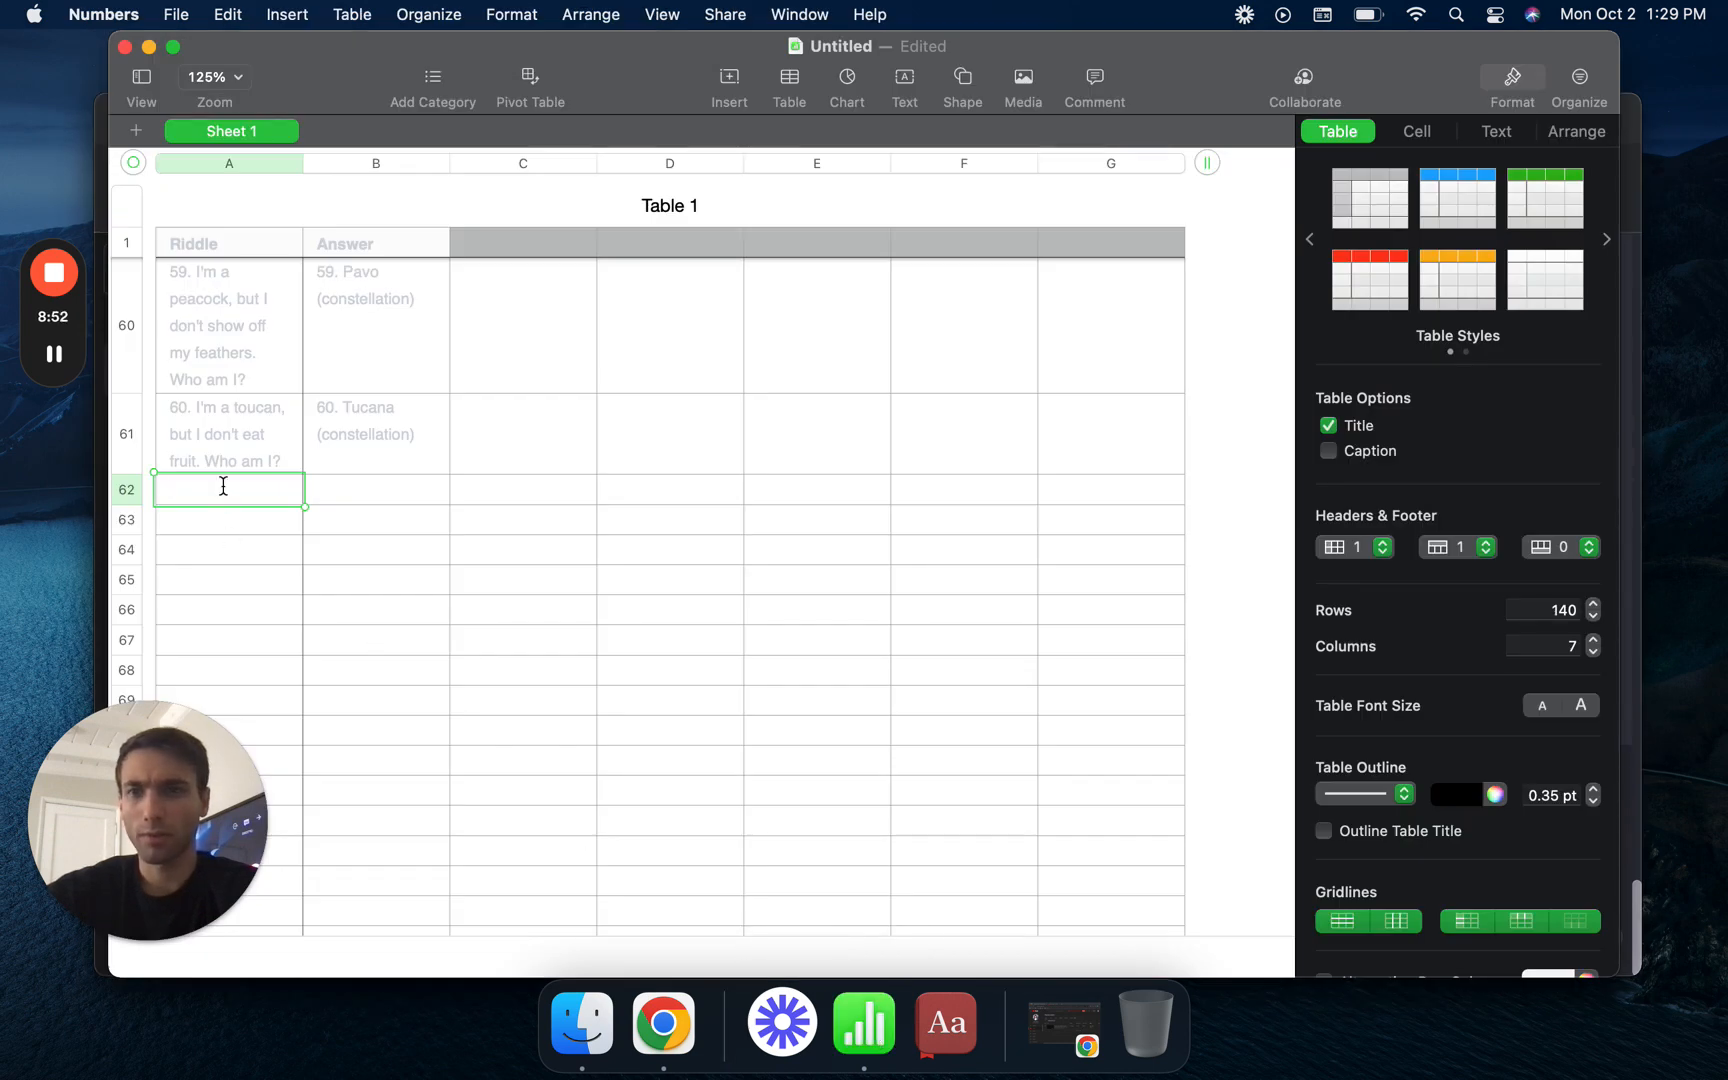
key(super+v)
key(Escape)
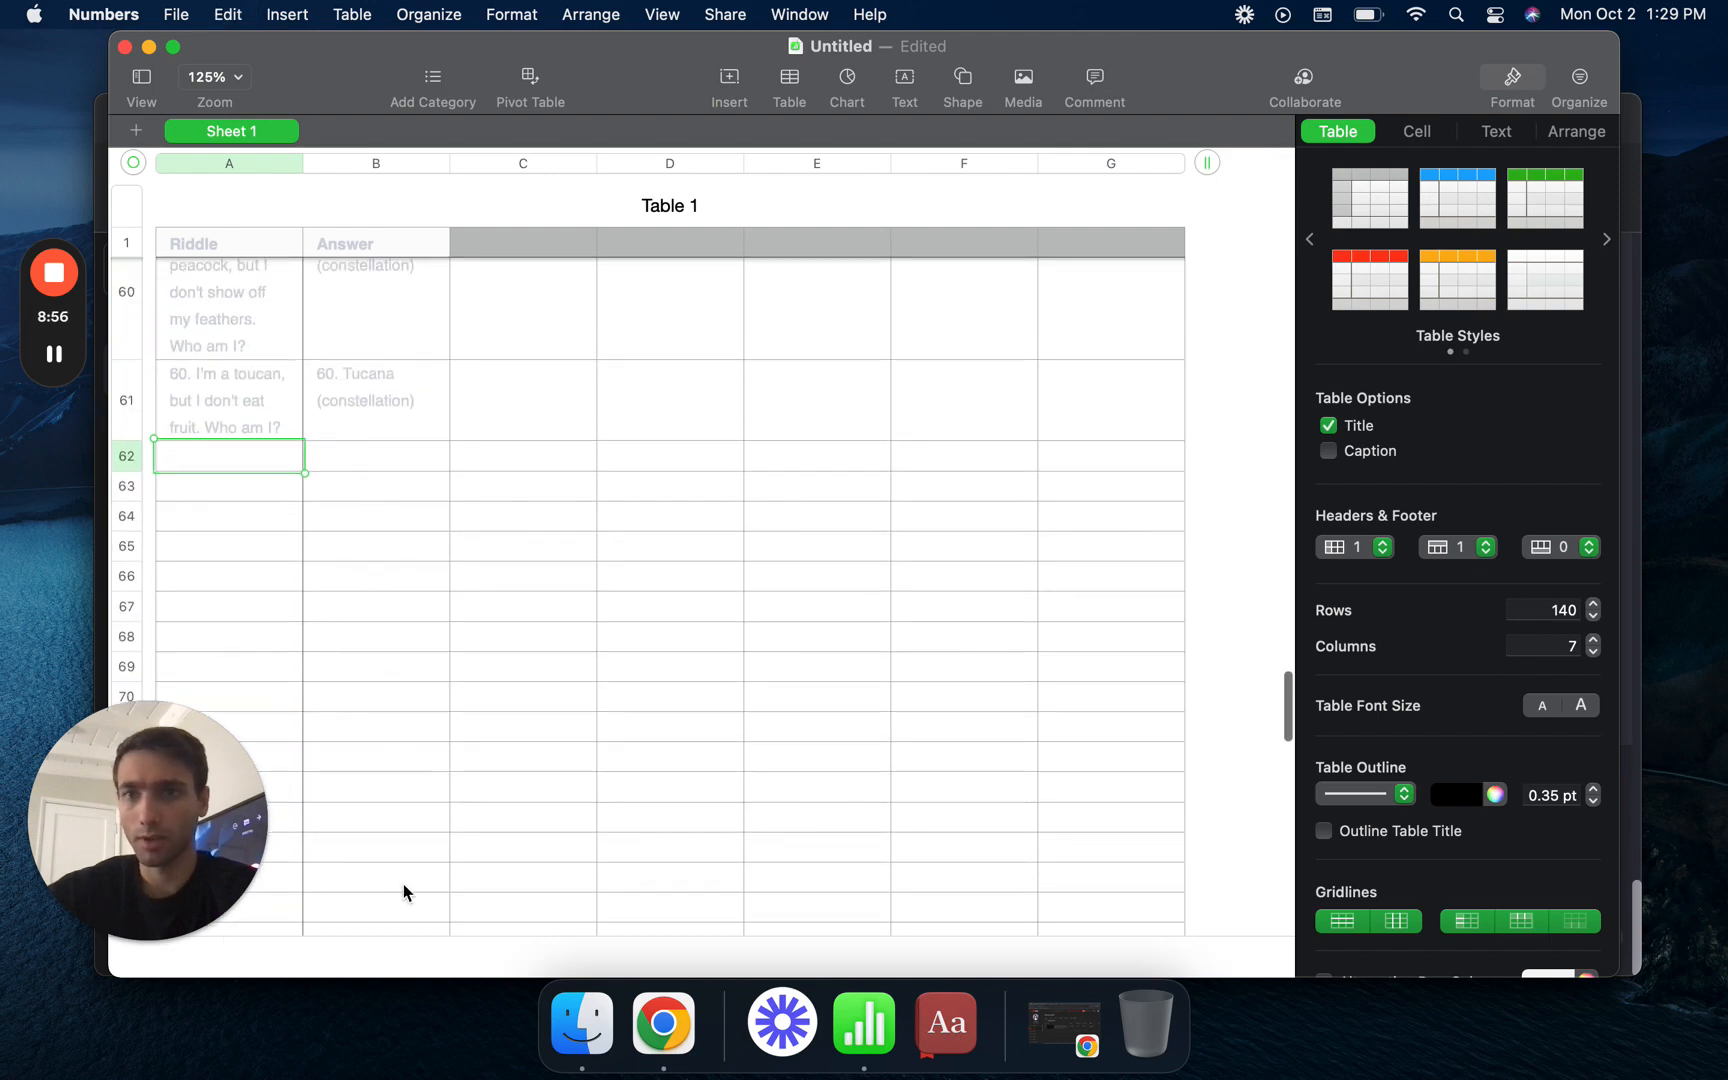
scroll(404, 890, down, 10)
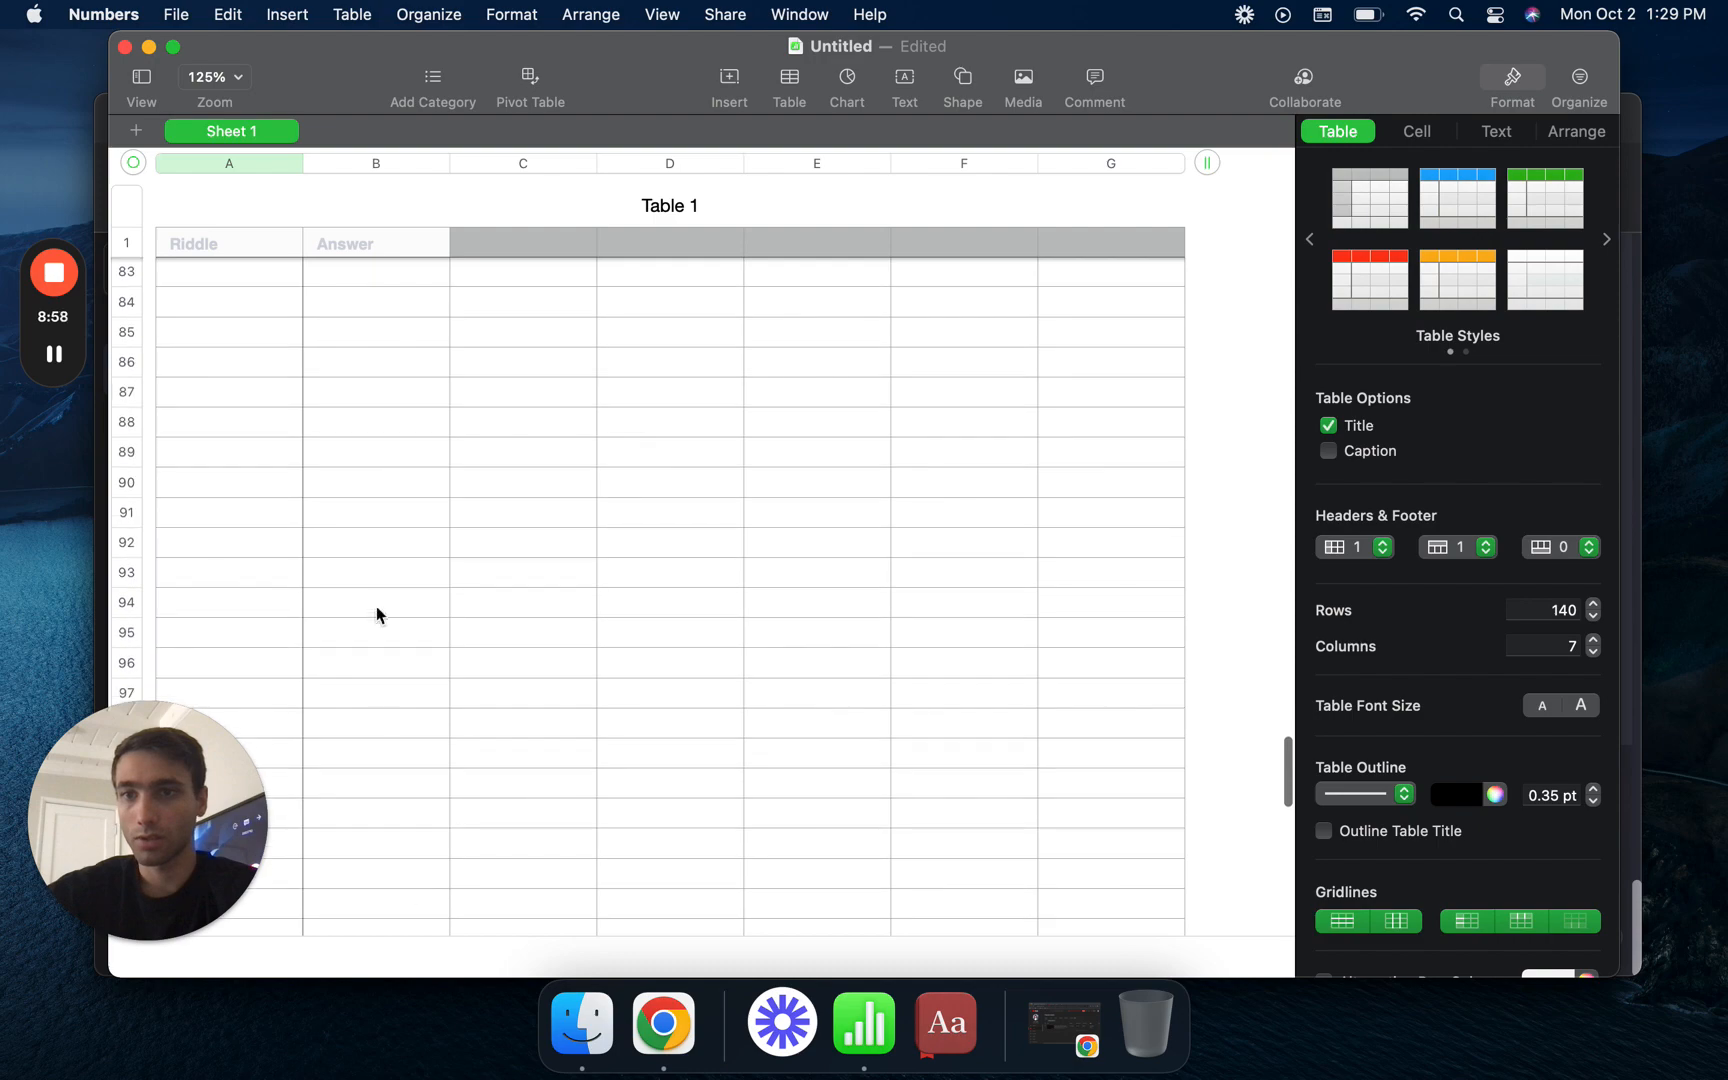
shift+click(358, 485)
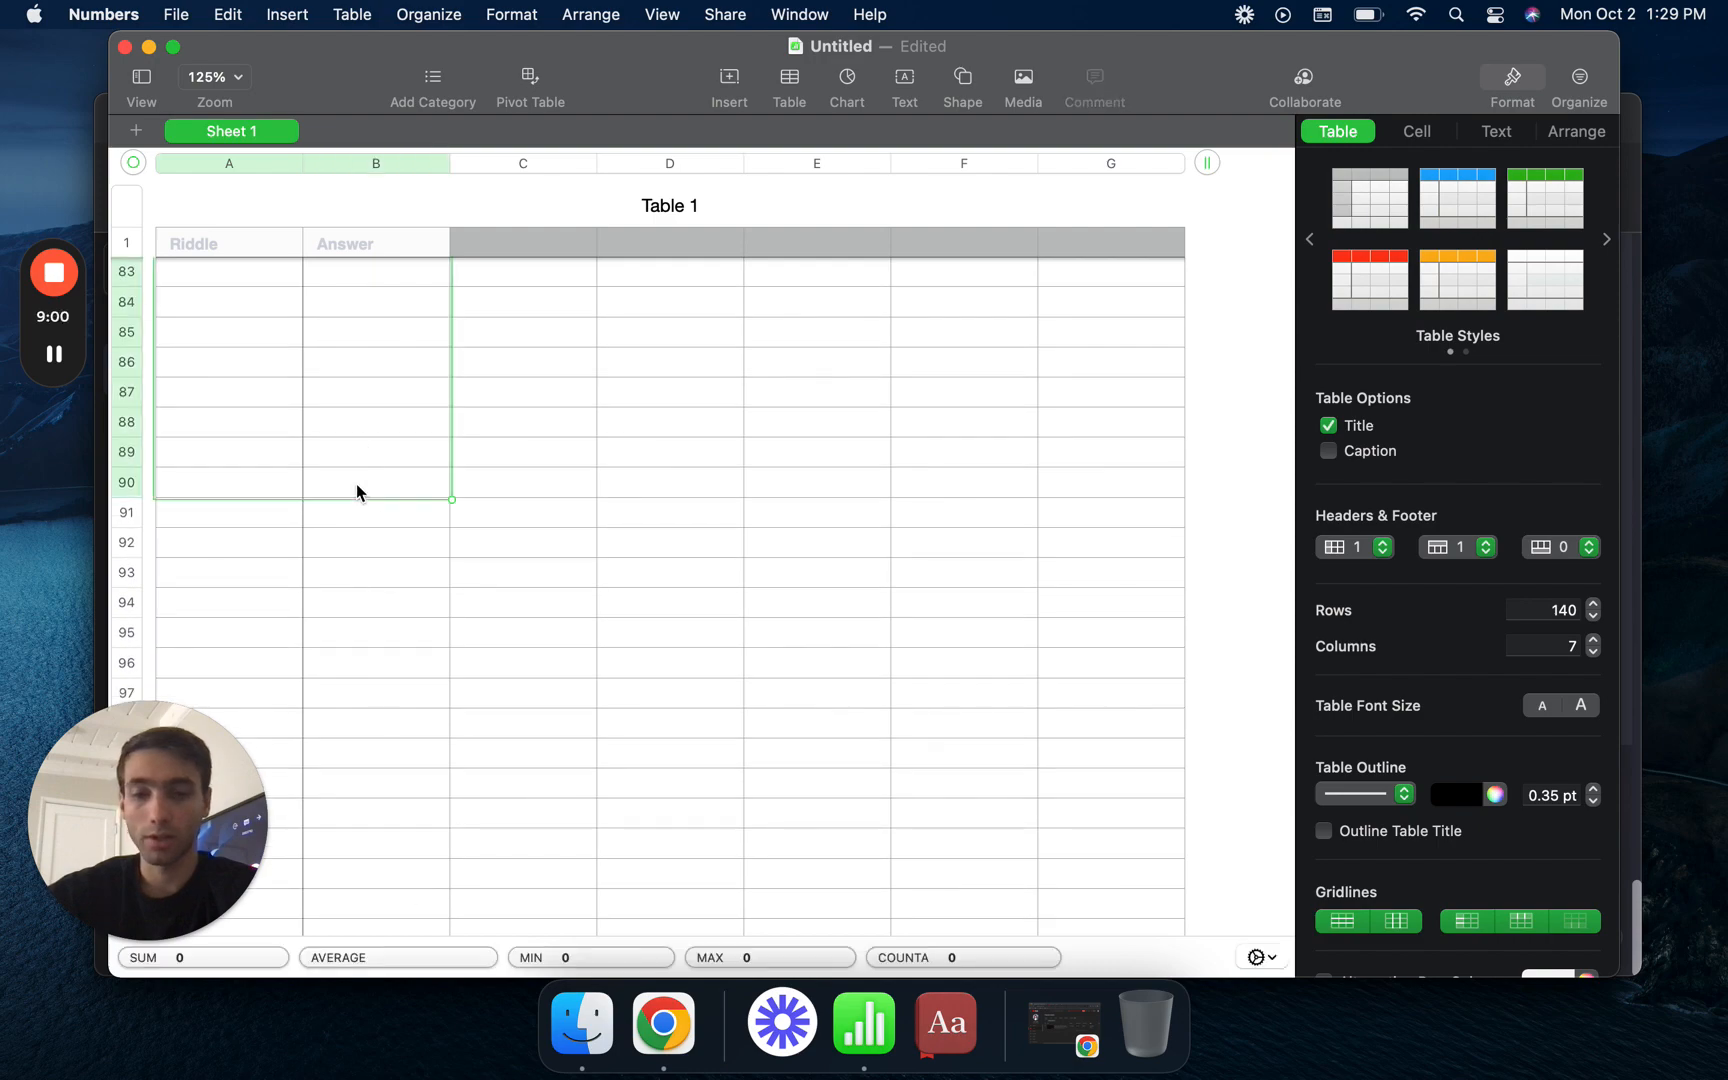
key(super+v)
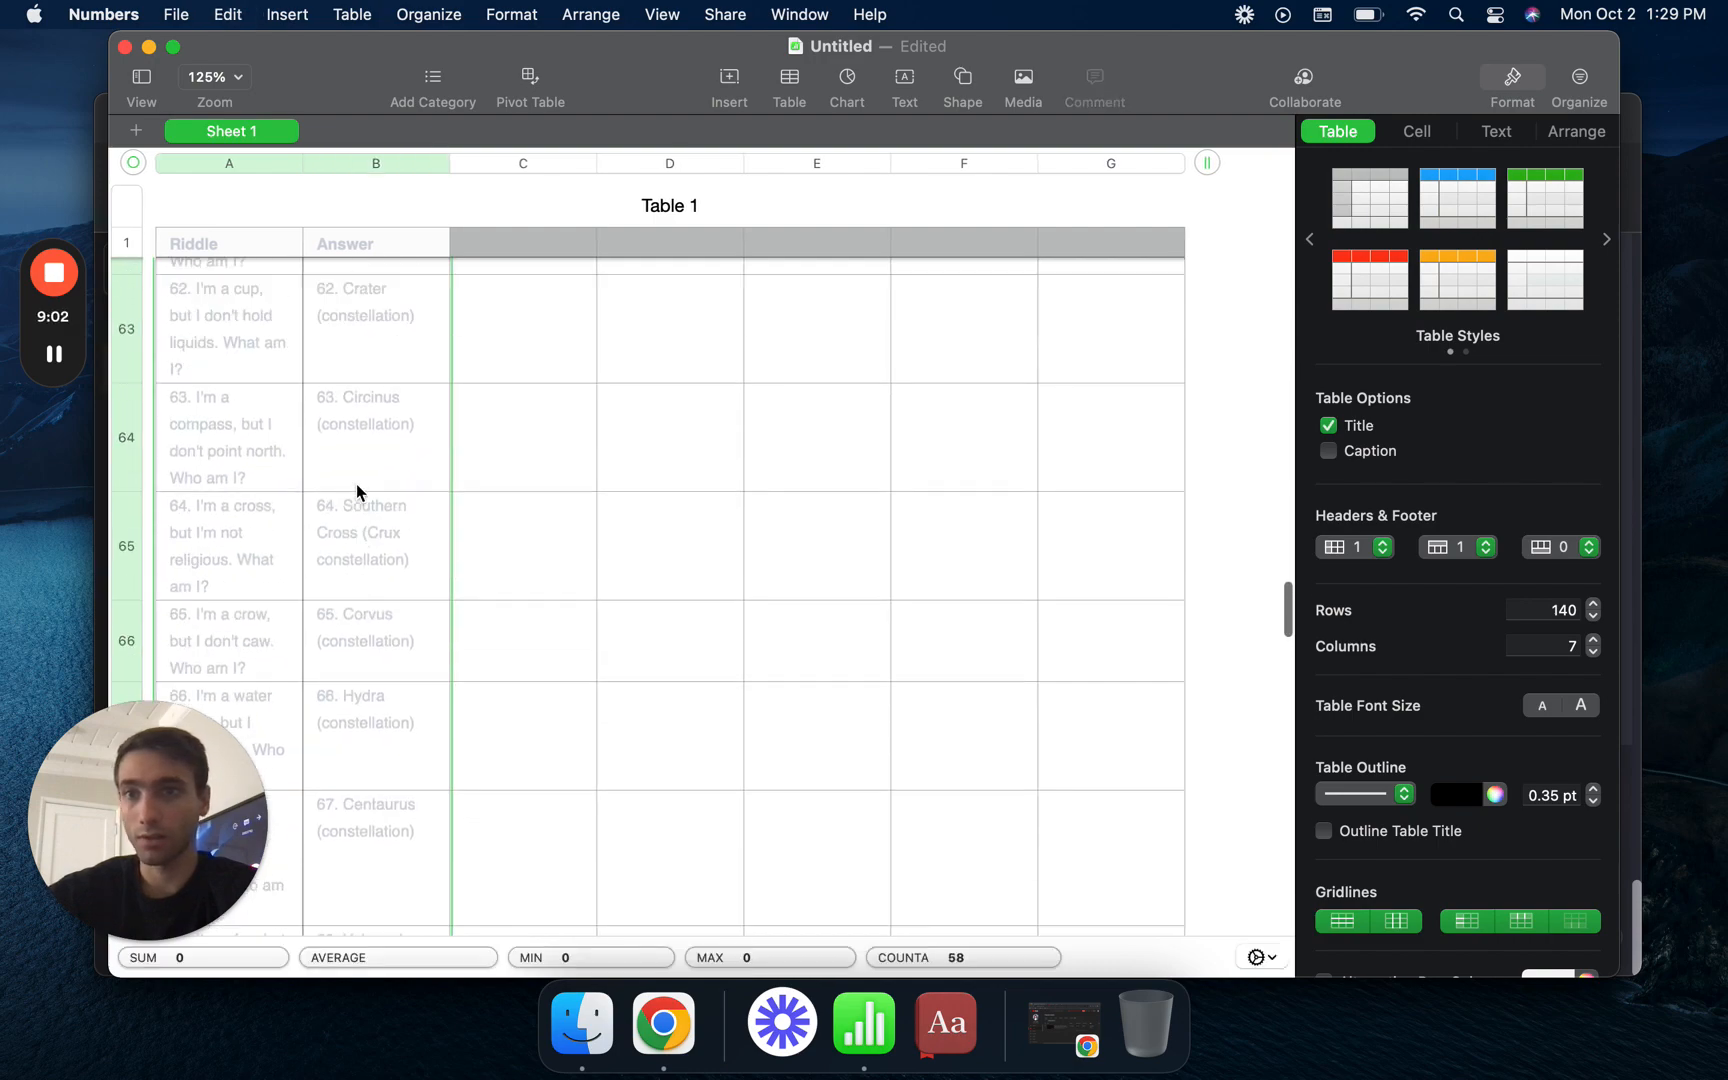
- Export the spreadsheet as a CSV named SPACE RIDDLES to the Desktop, without table names
scroll(356, 483, up, 15)
click(176, 14)
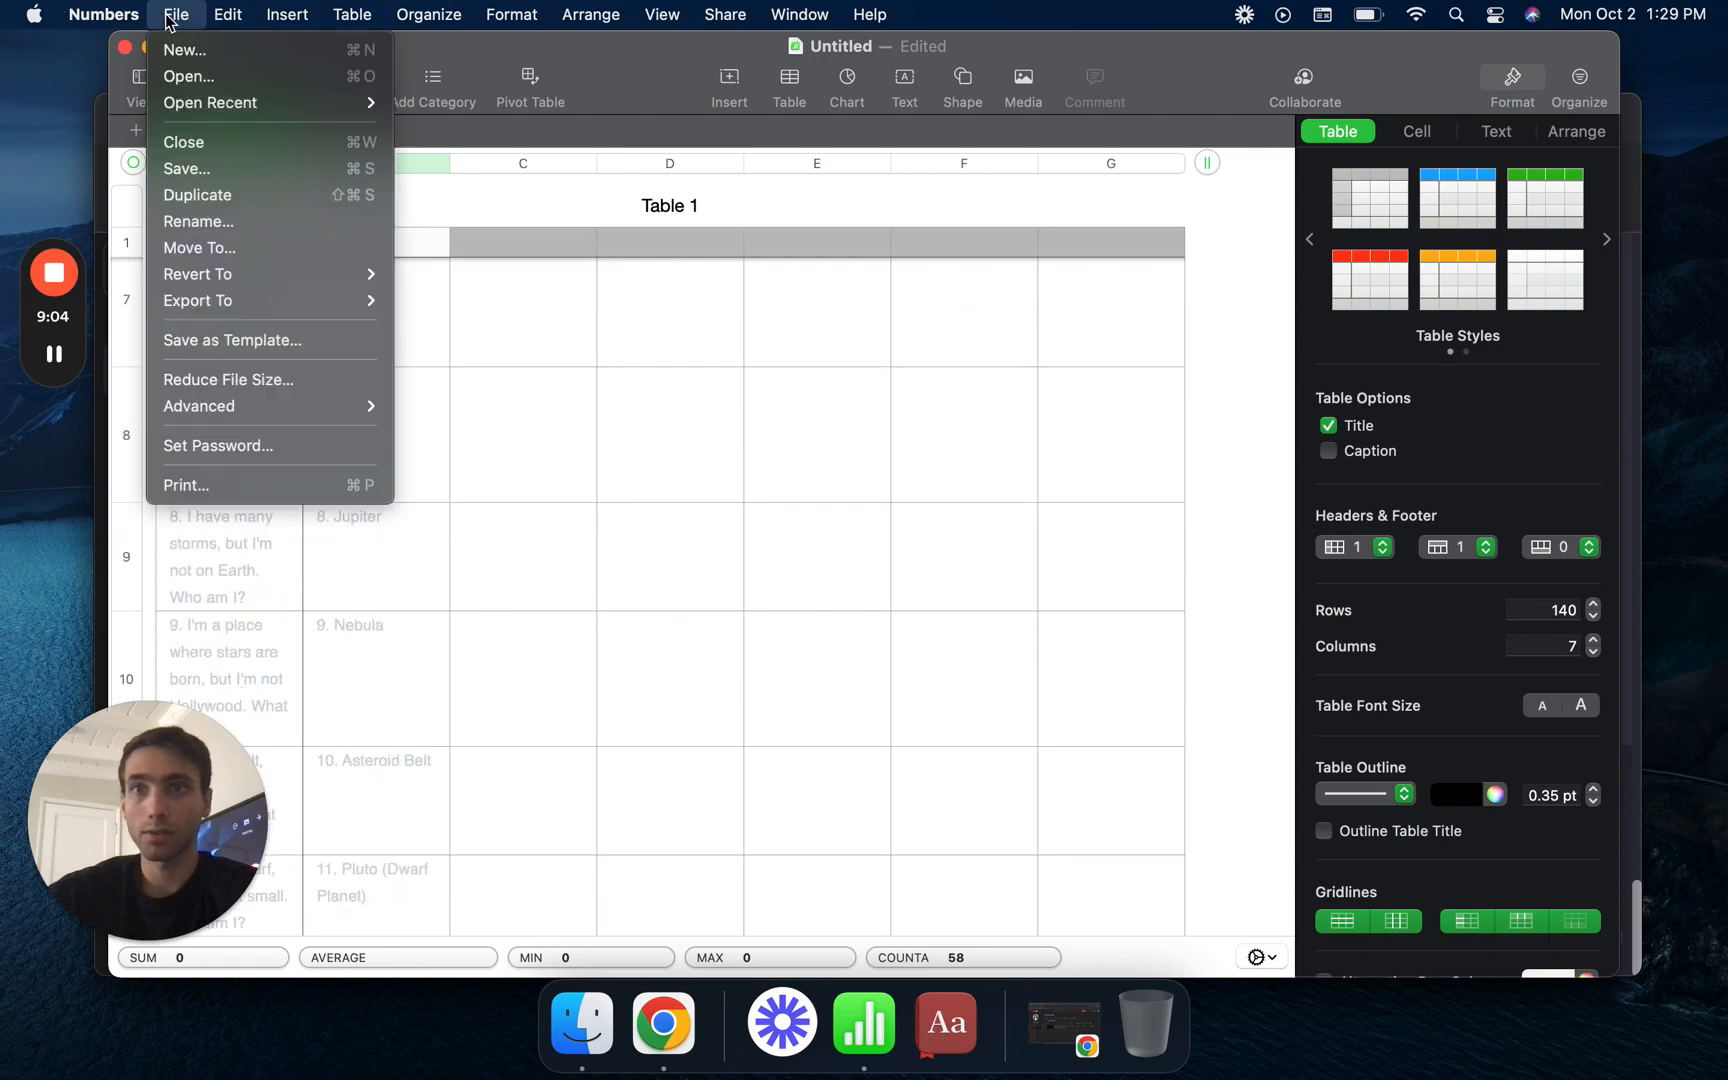
mouse_move(318, 300)
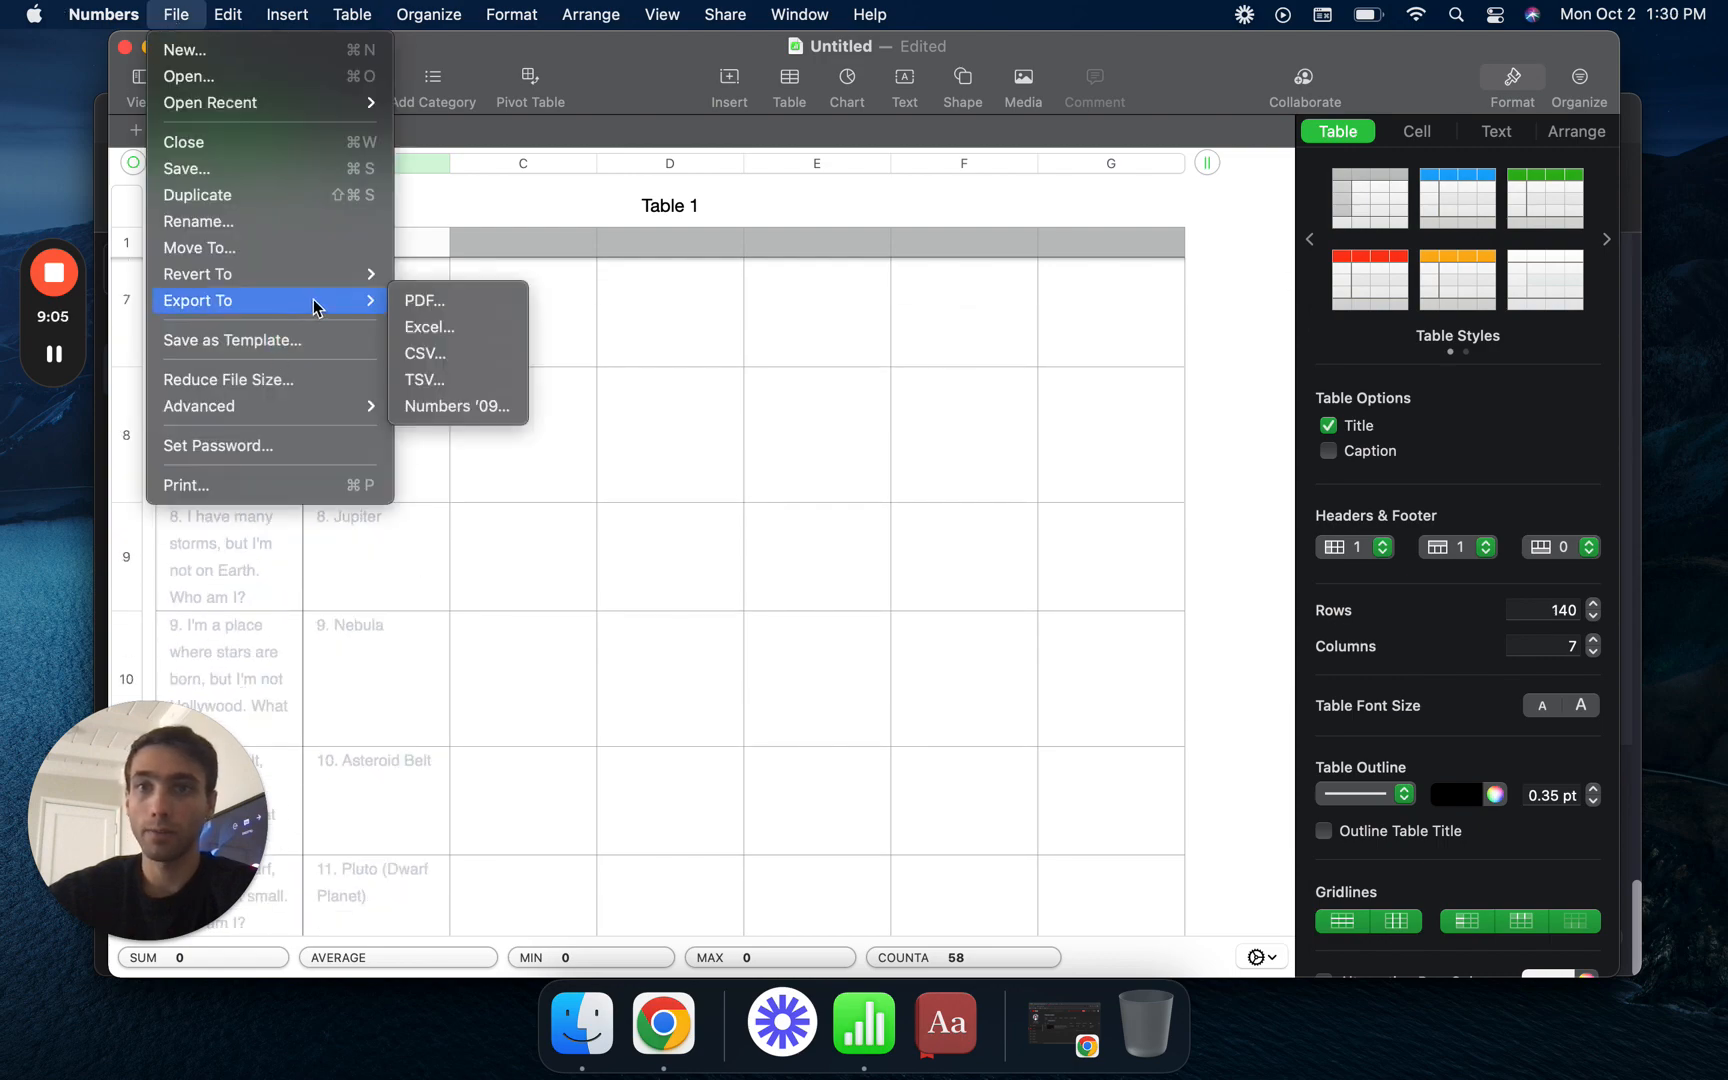
click(430, 354)
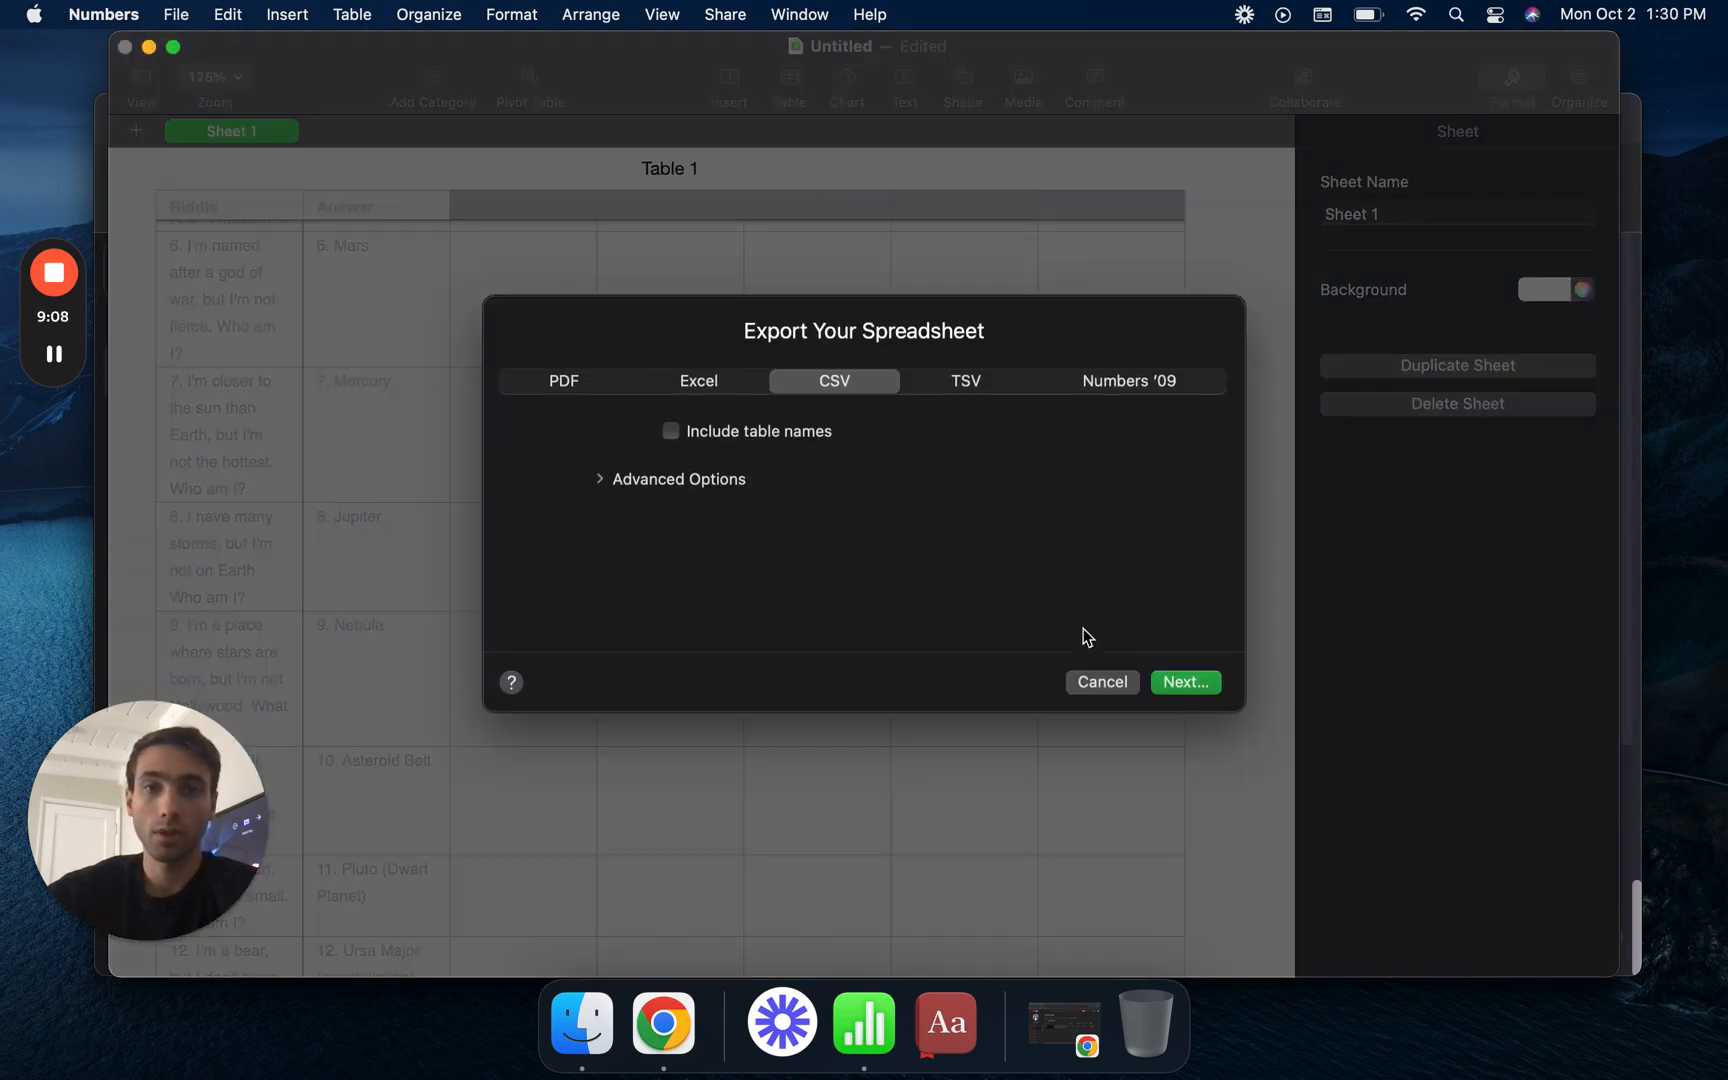
click(1185, 682)
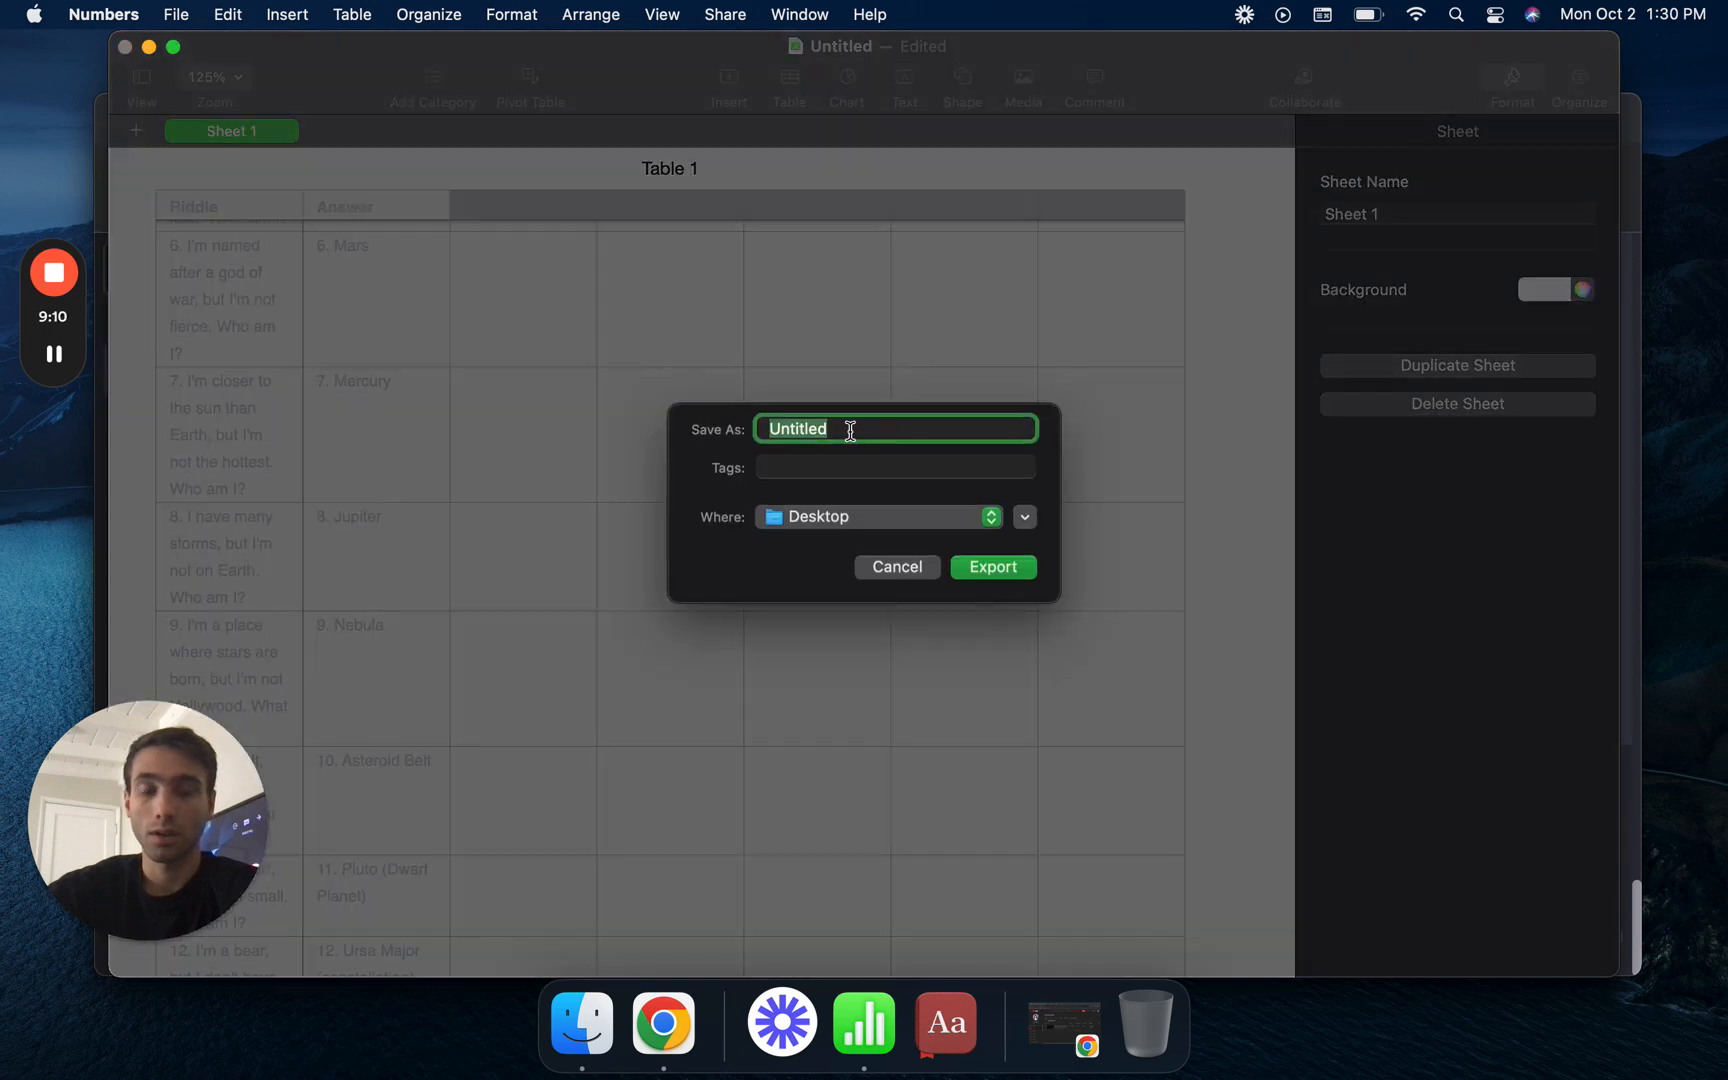
text(SPACE RIDDLES)
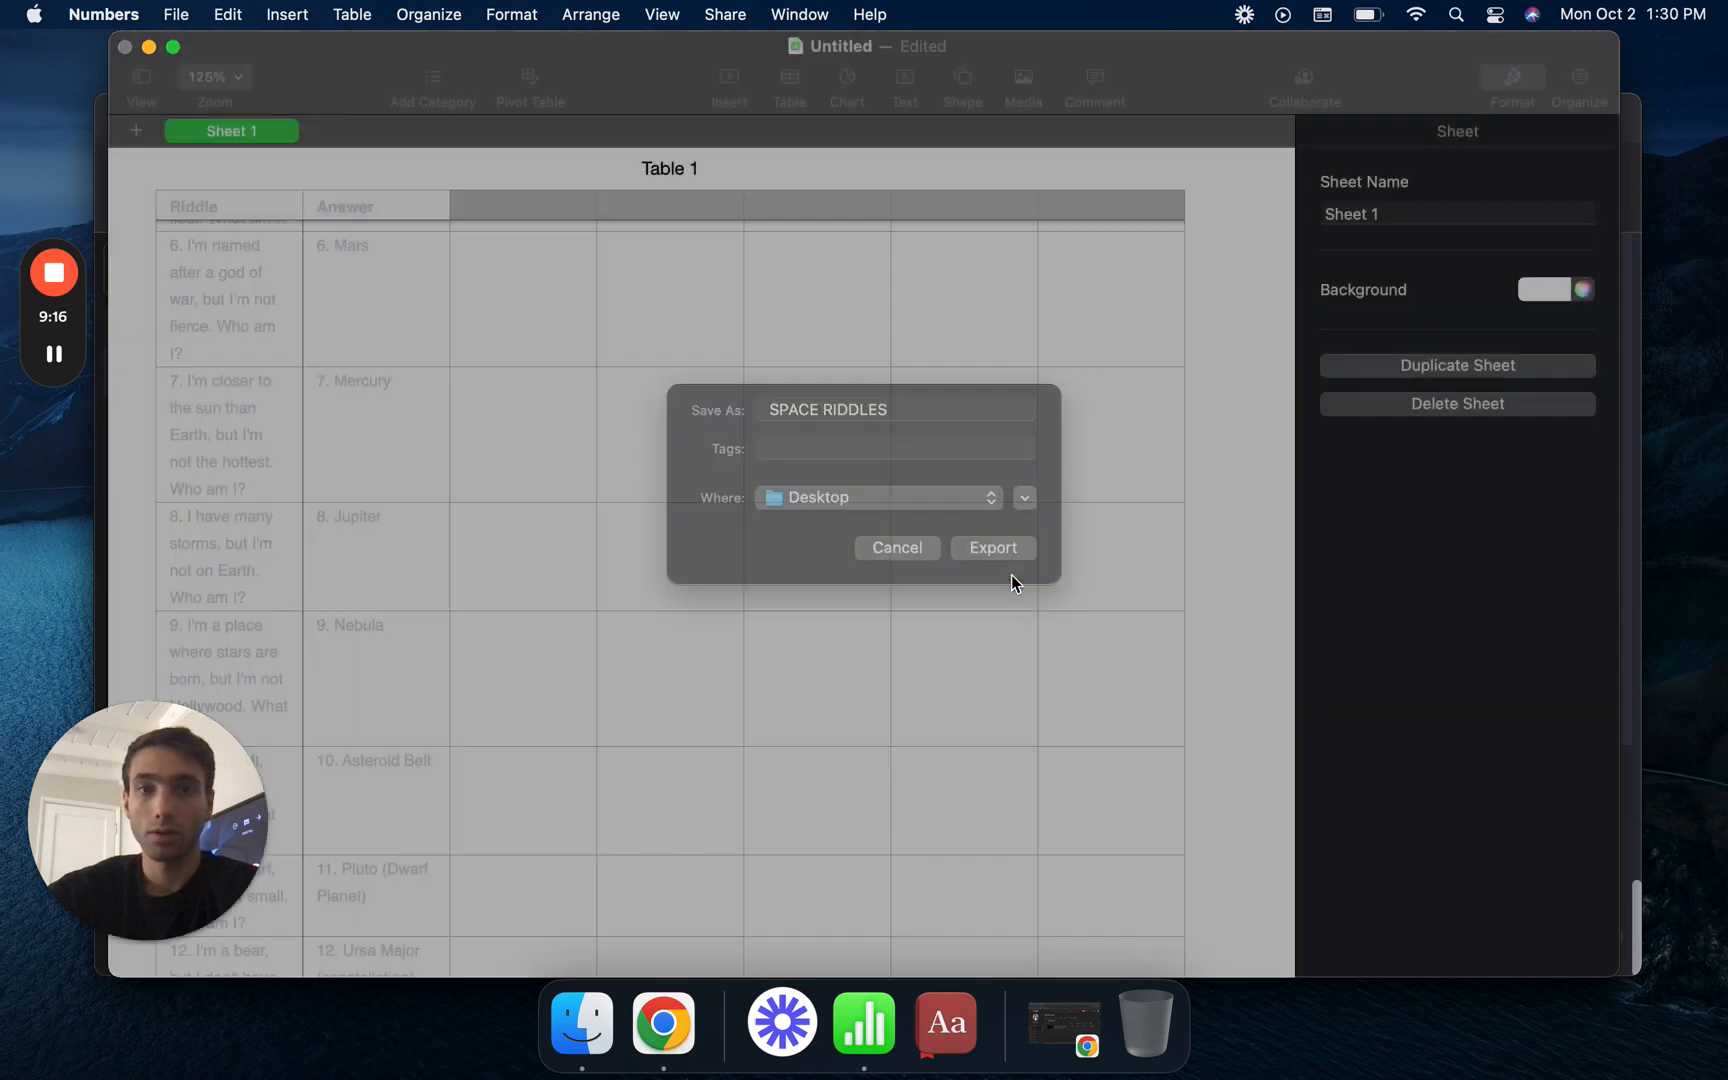
click(1011, 574)
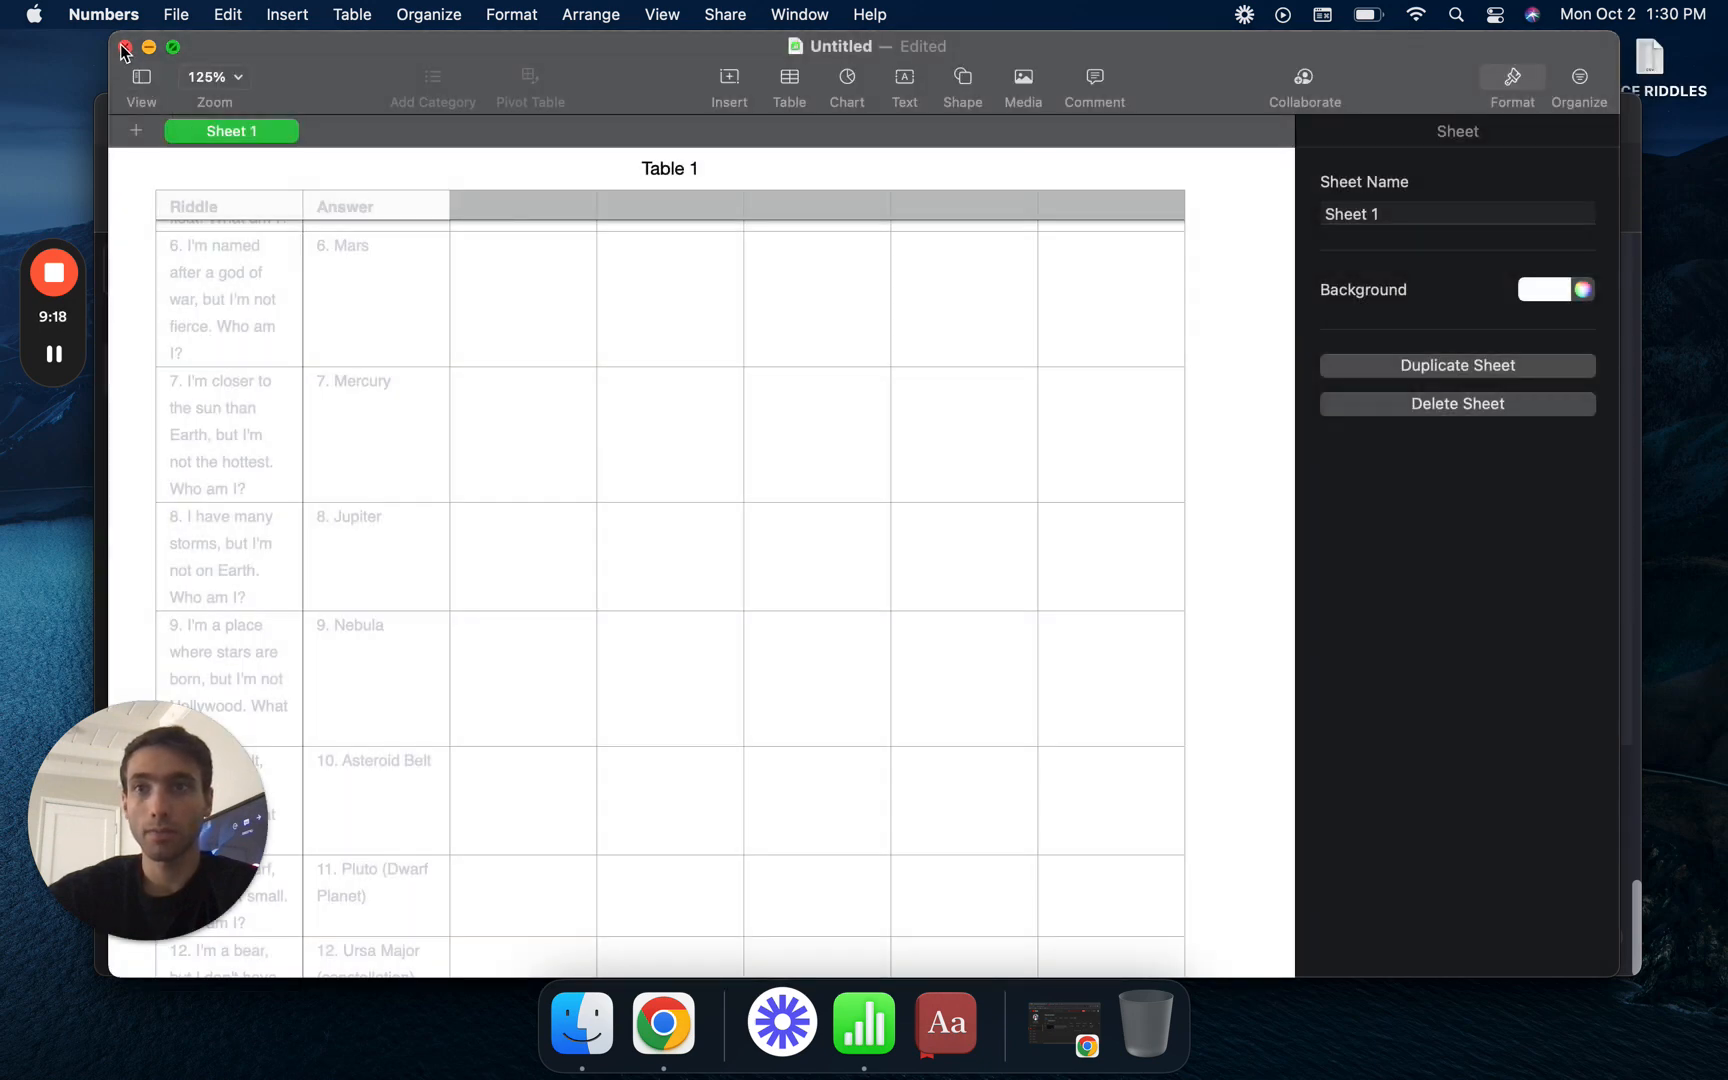
- Close the Untitled Numbers spreadsheet, switch to Chrome, and close the Outer Space Riddles chat
click(123, 50)
click(707, 659)
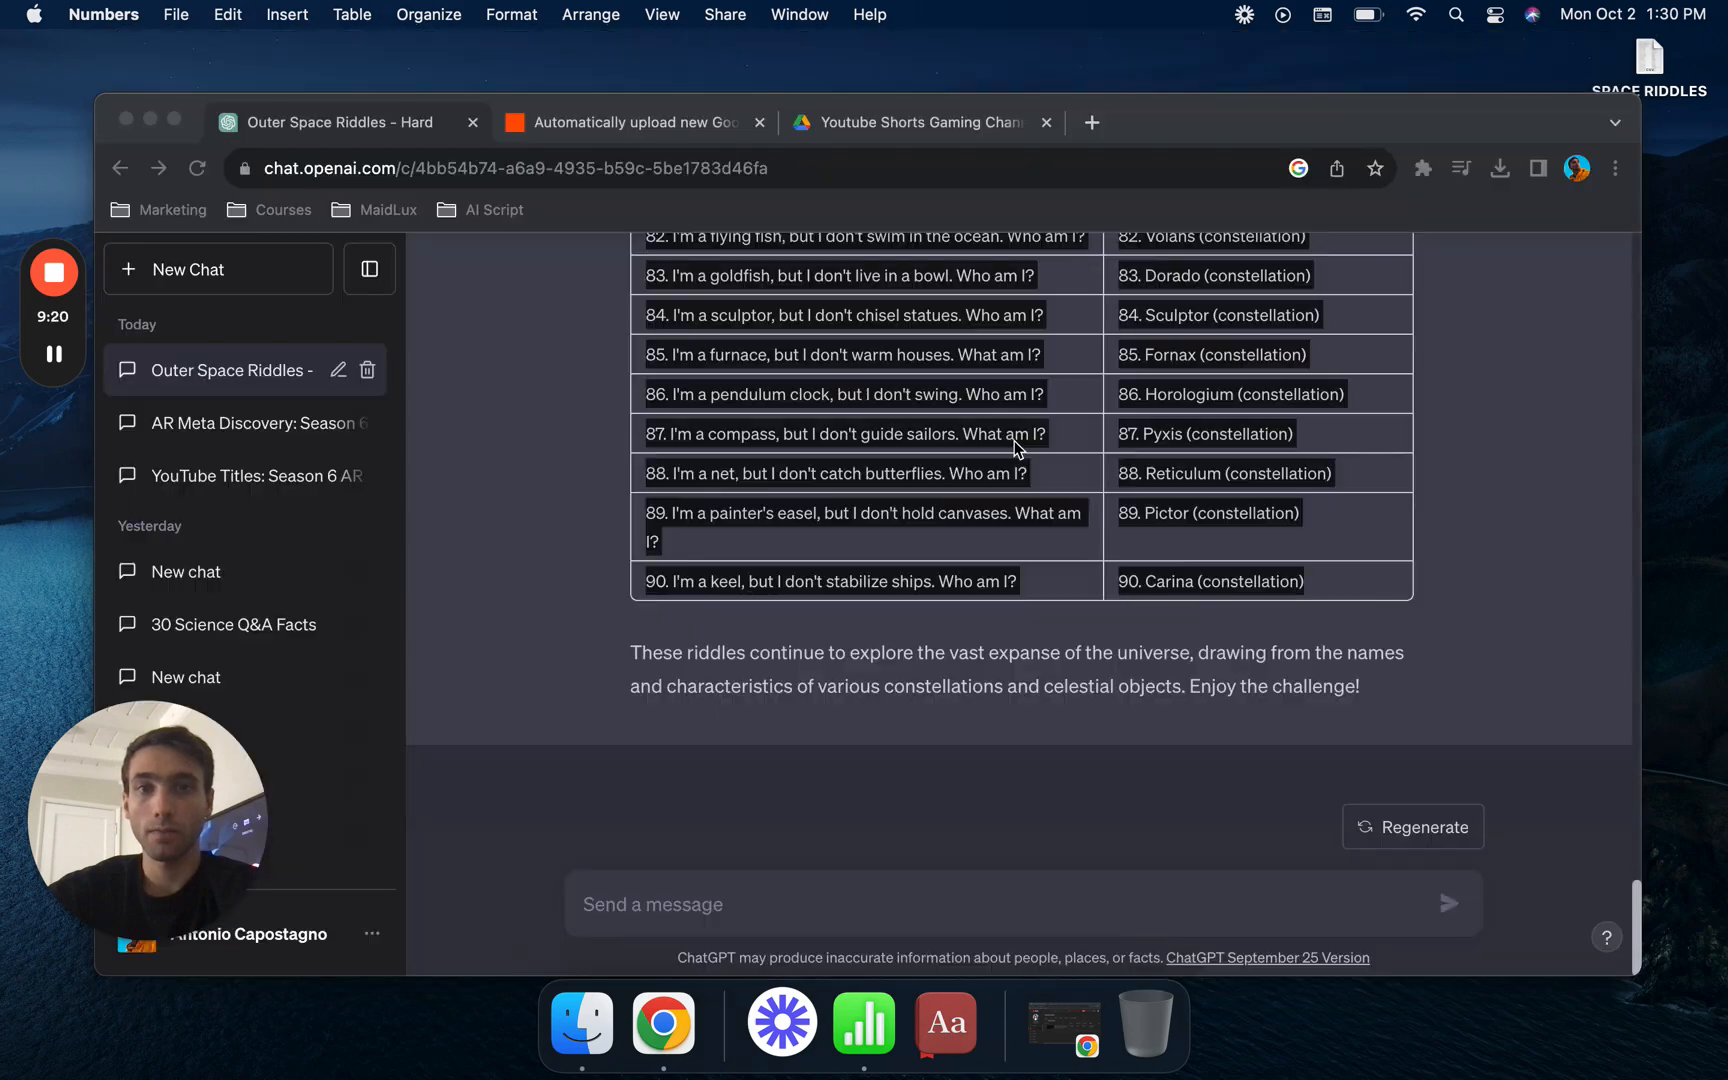
click(557, 323)
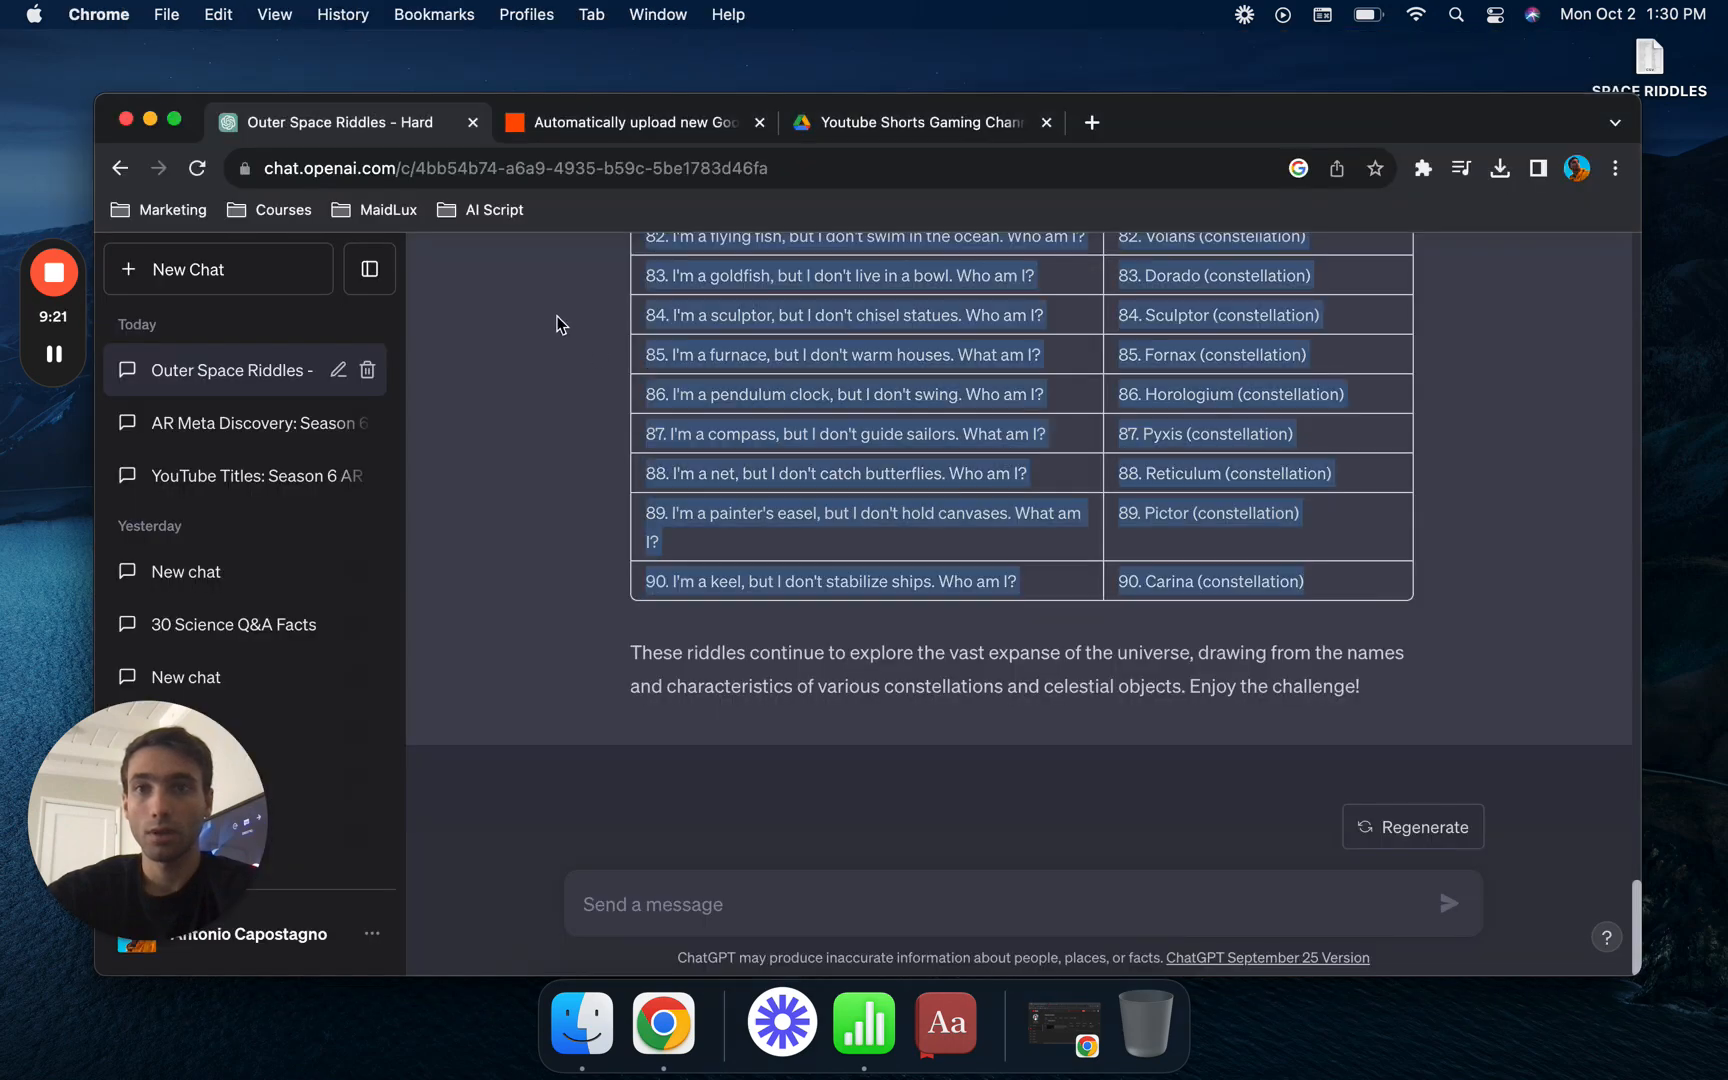
click(473, 123)
- Open canva.com in a new browser tab and close the Google Drive tab
click(650, 126)
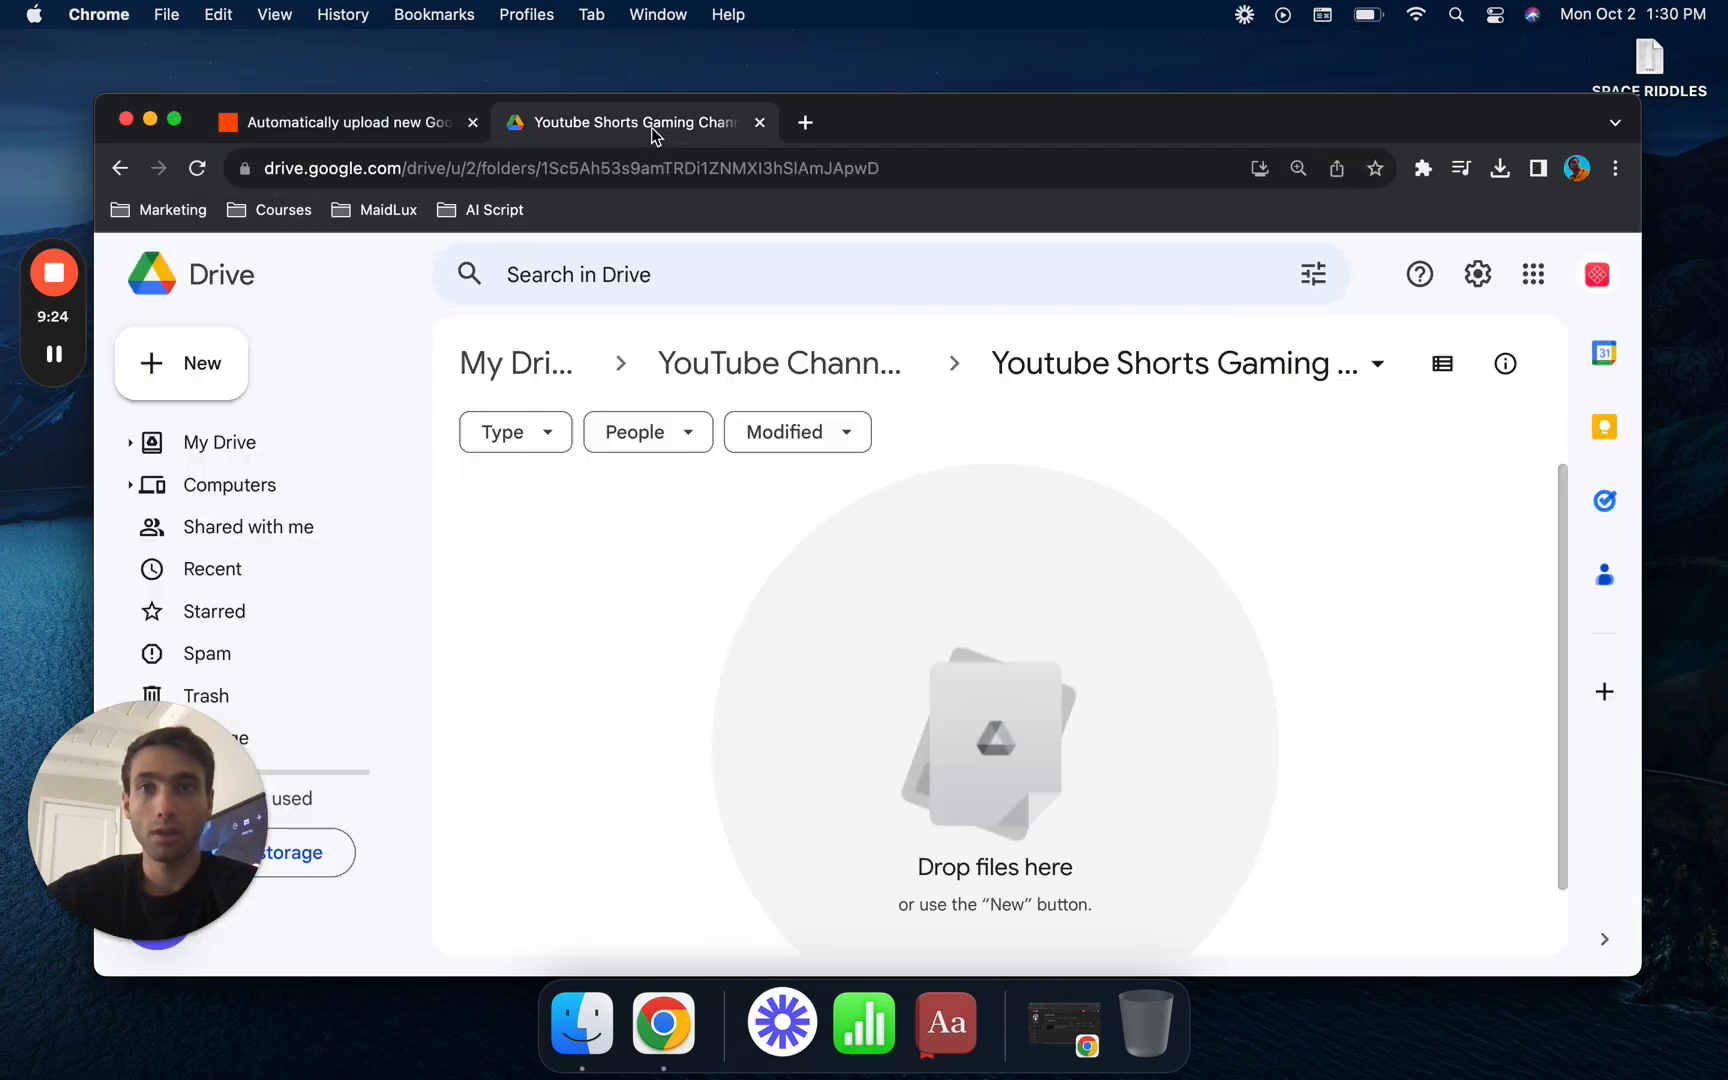
click(805, 122)
text(CANV)
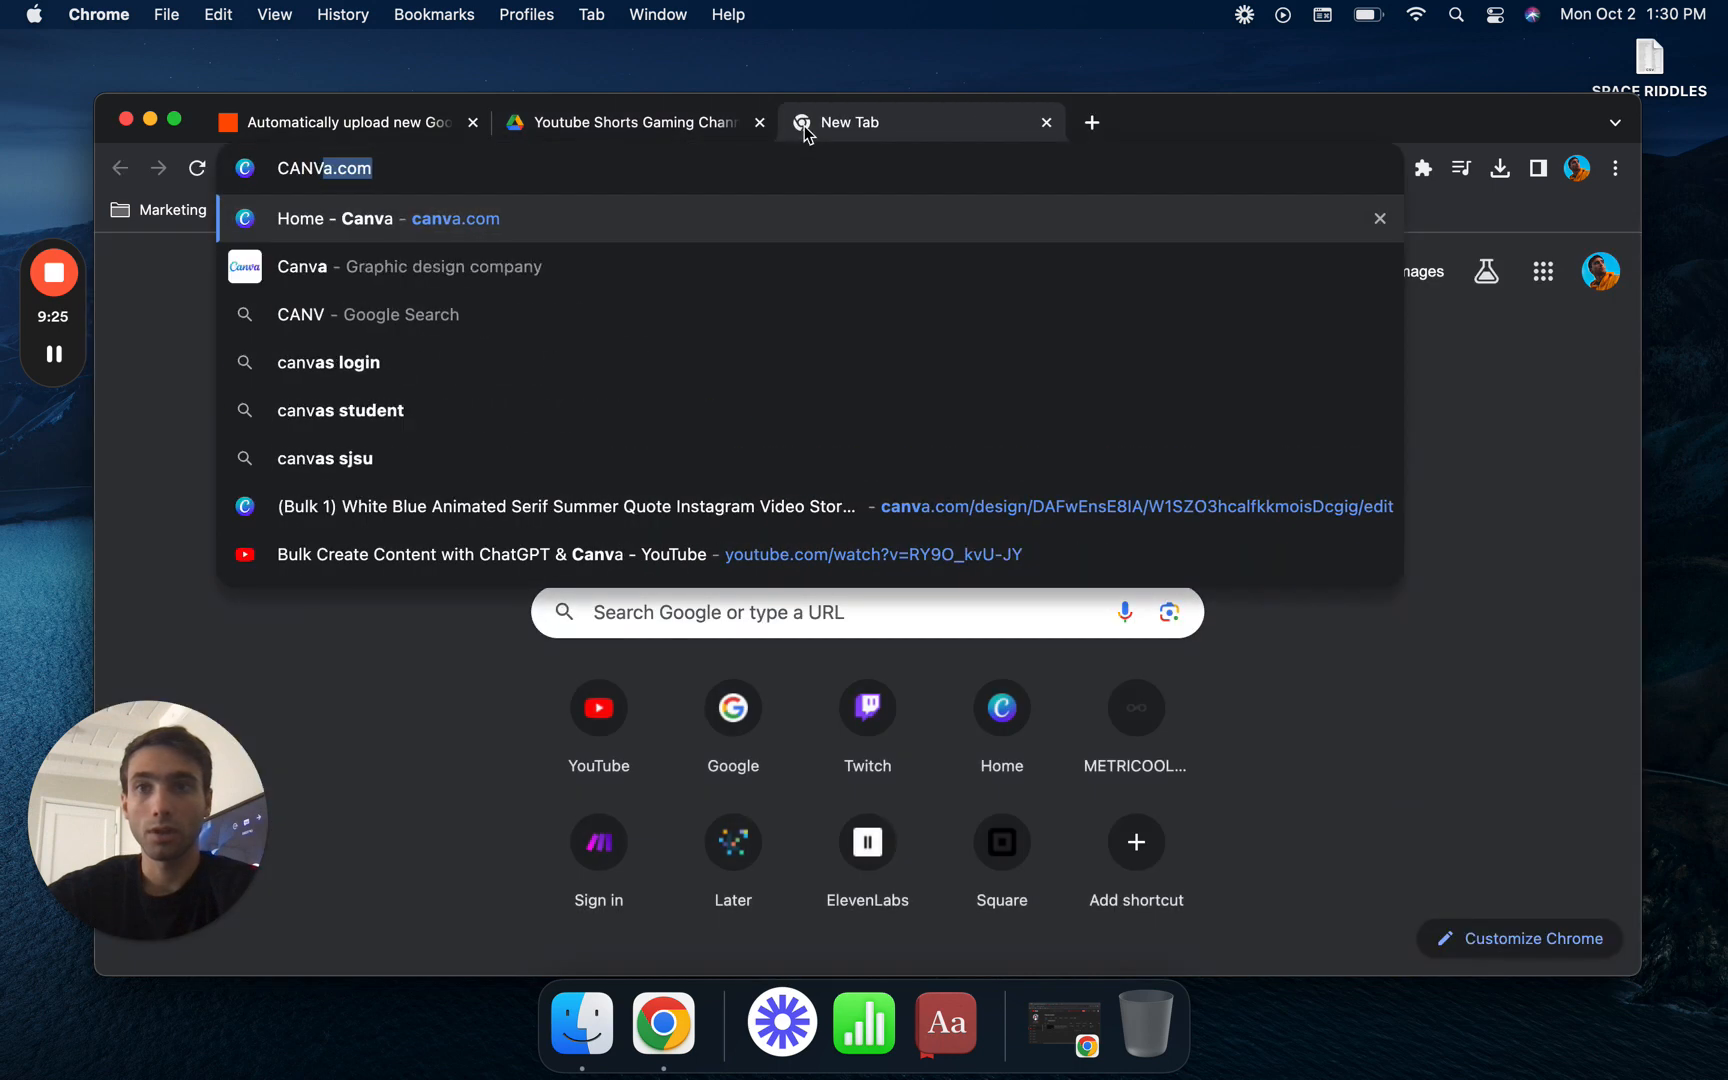
key(Return)
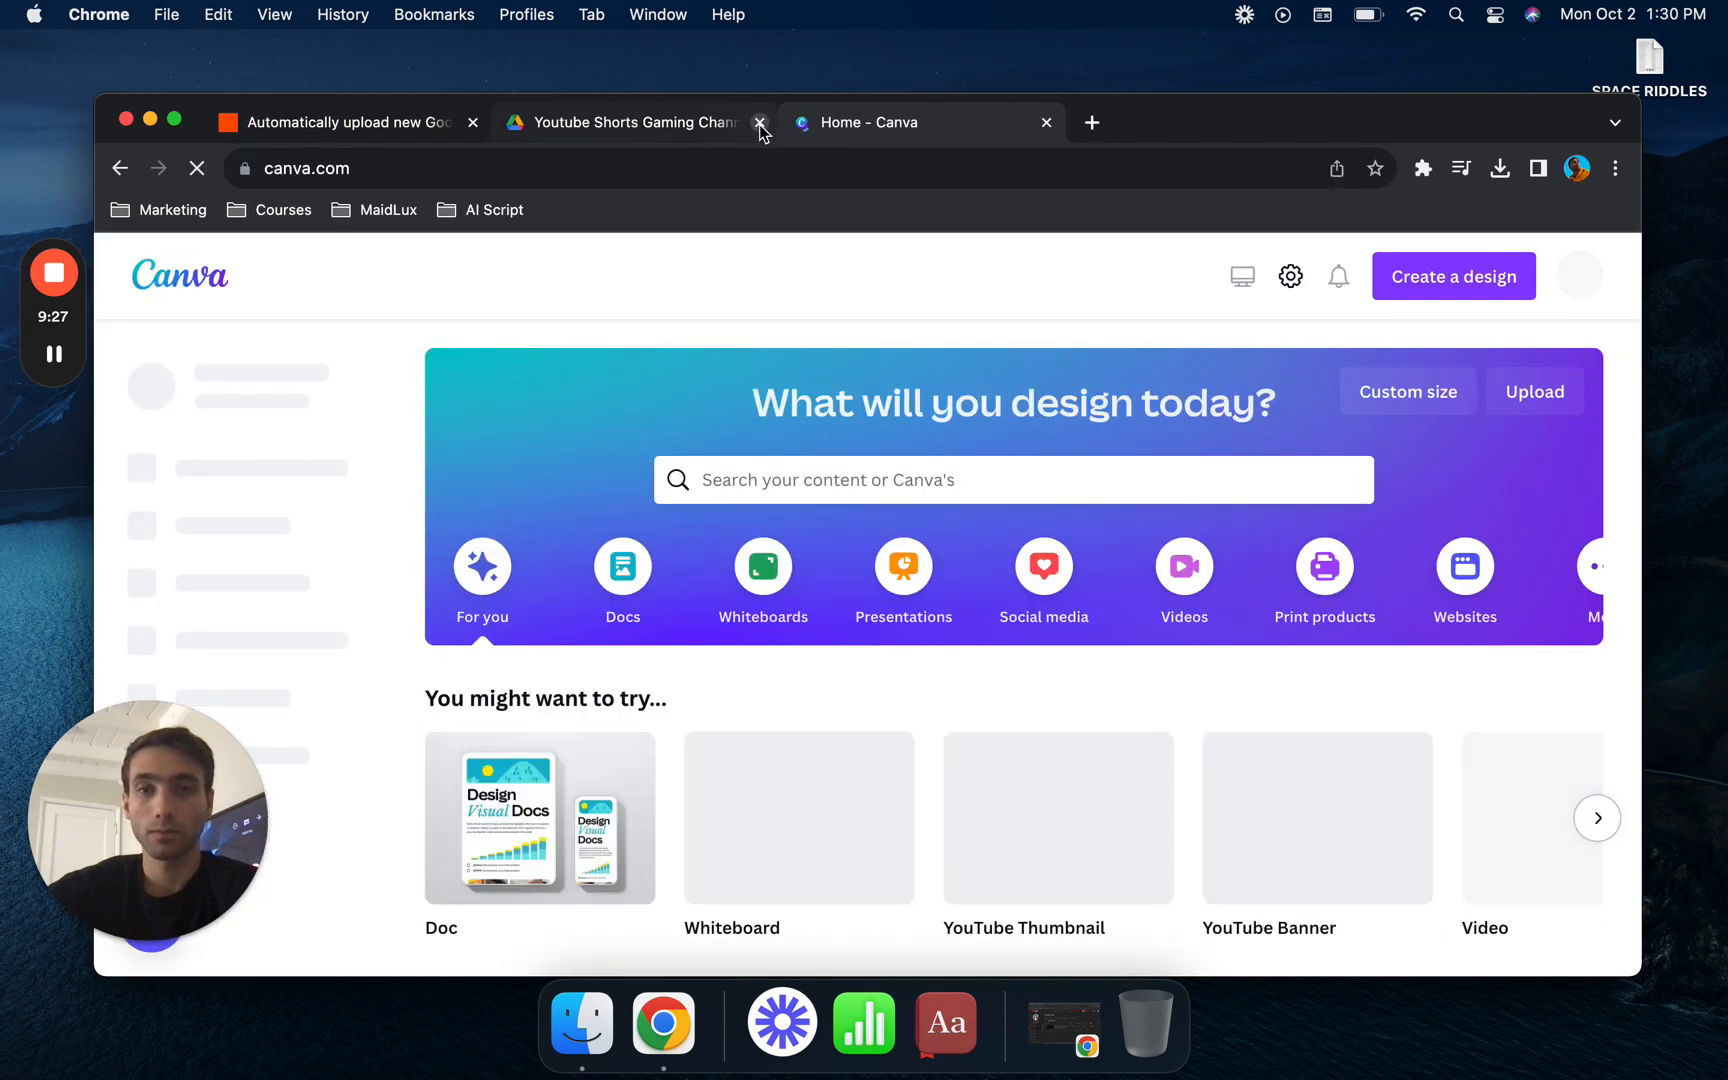
click(760, 122)
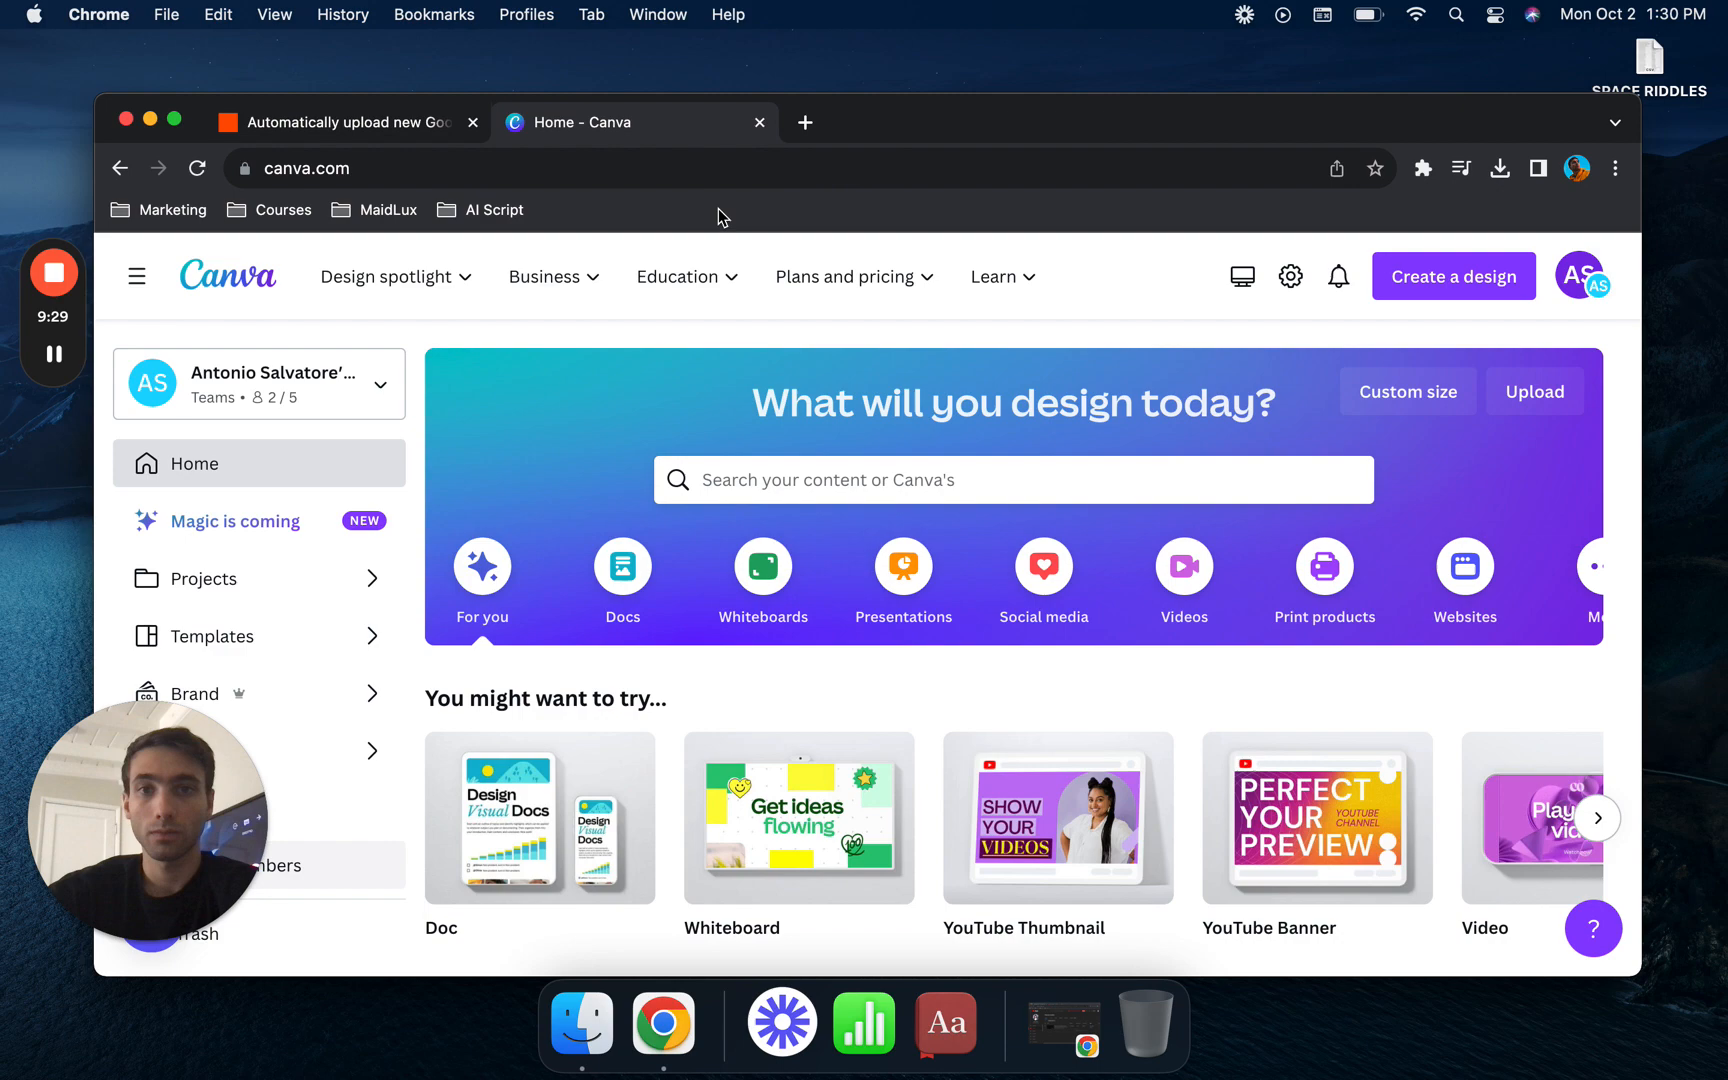
- Open the recent White Blue Animated Serif Summer Quote design with the {Question} placeholder and close the Canva home tab
click(802, 482)
scroll(810, 490, down, 4)
scroll(808, 490, down, 3)
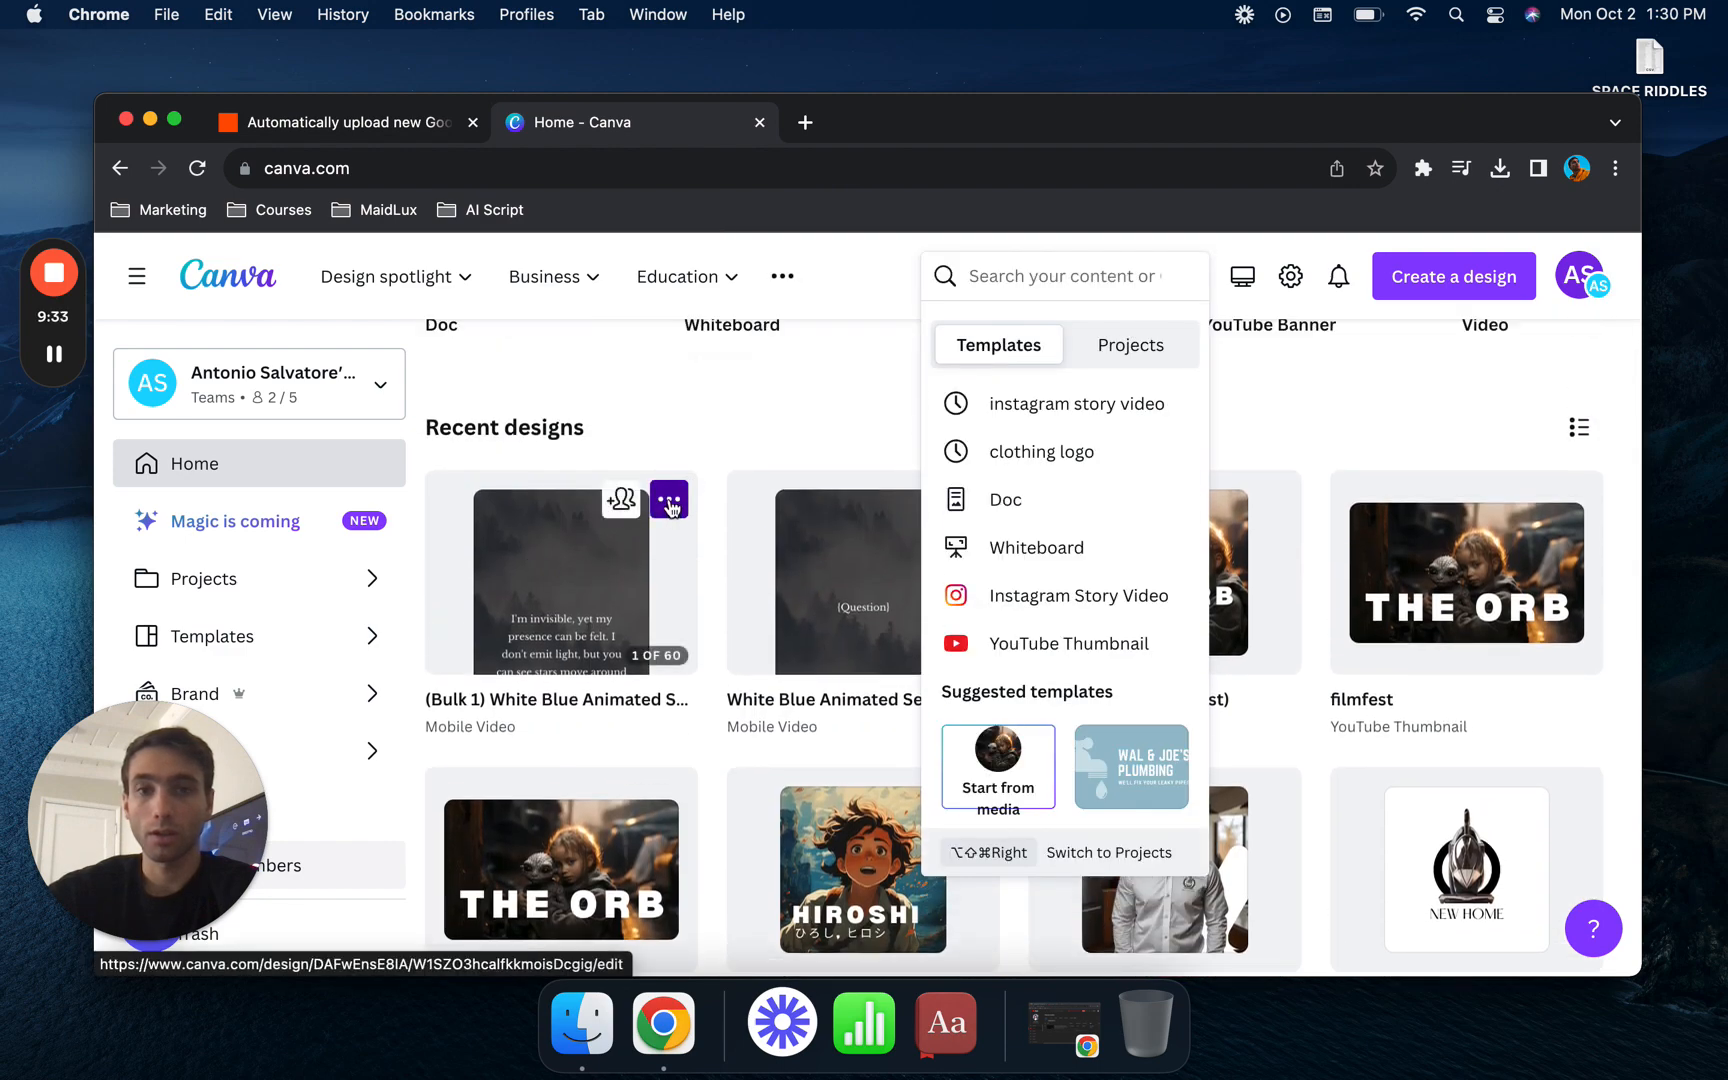
click(822, 444)
click(822, 620)
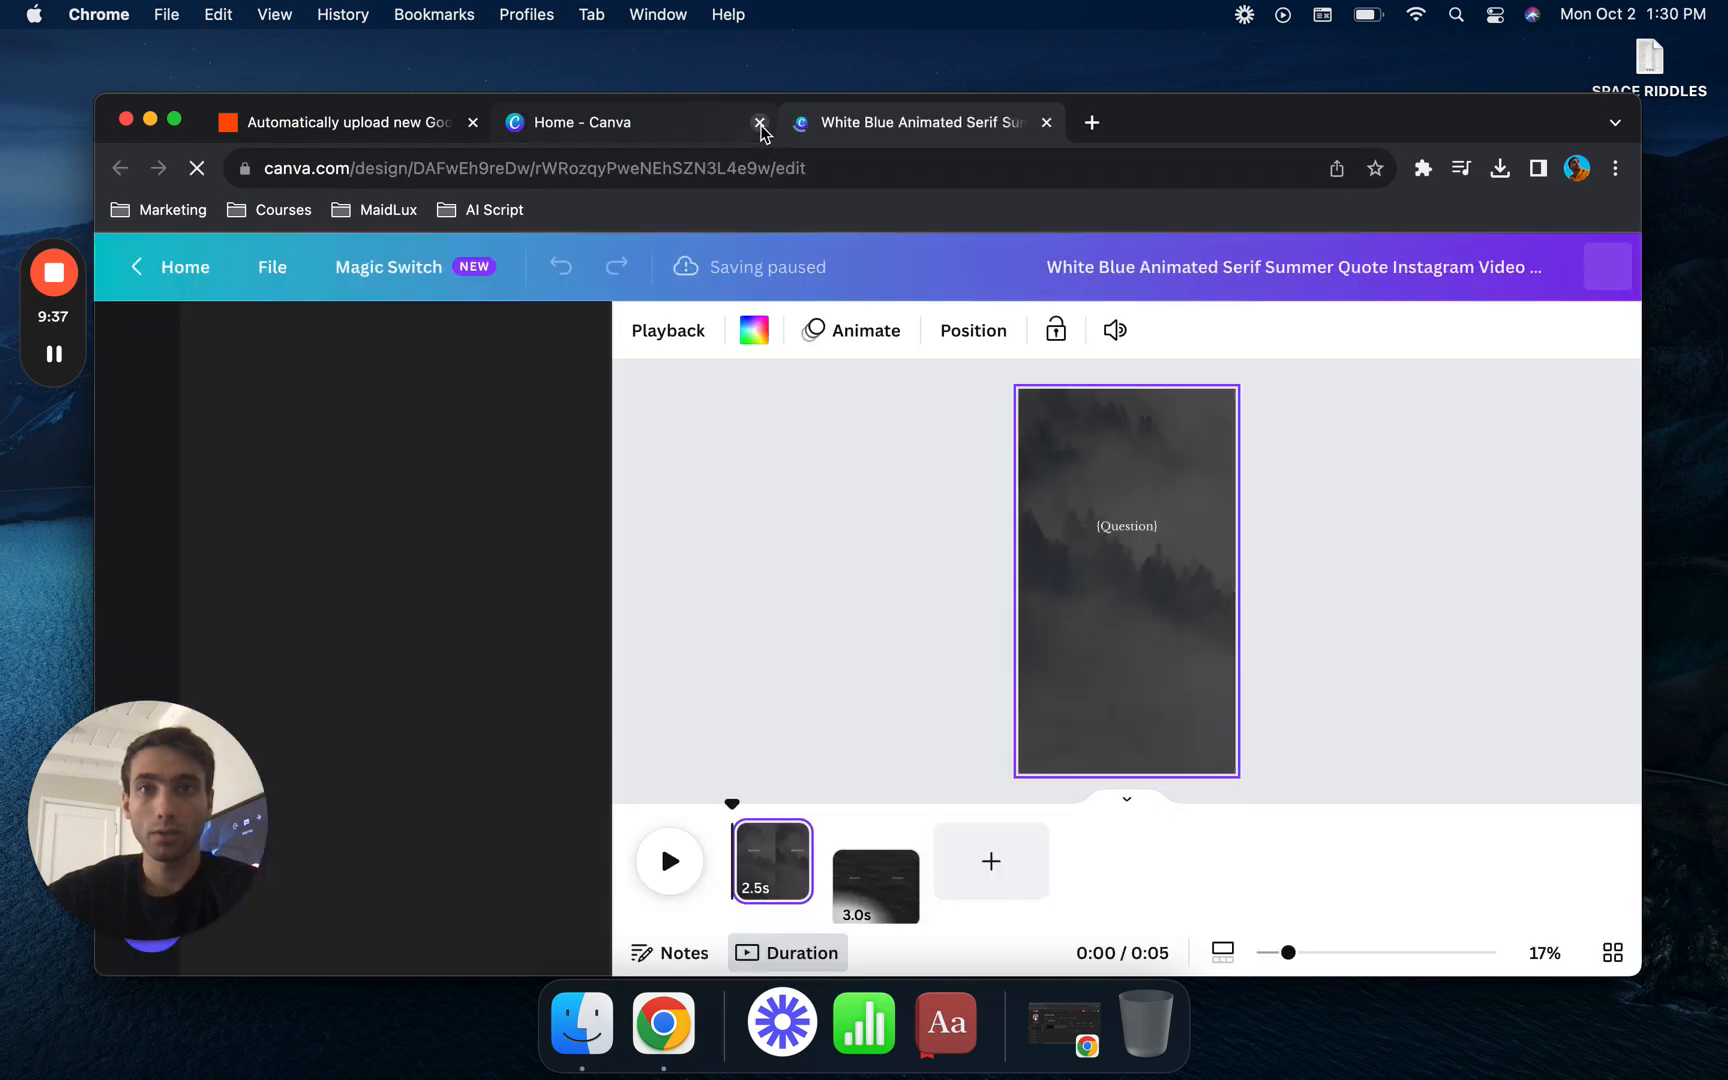
click(761, 126)
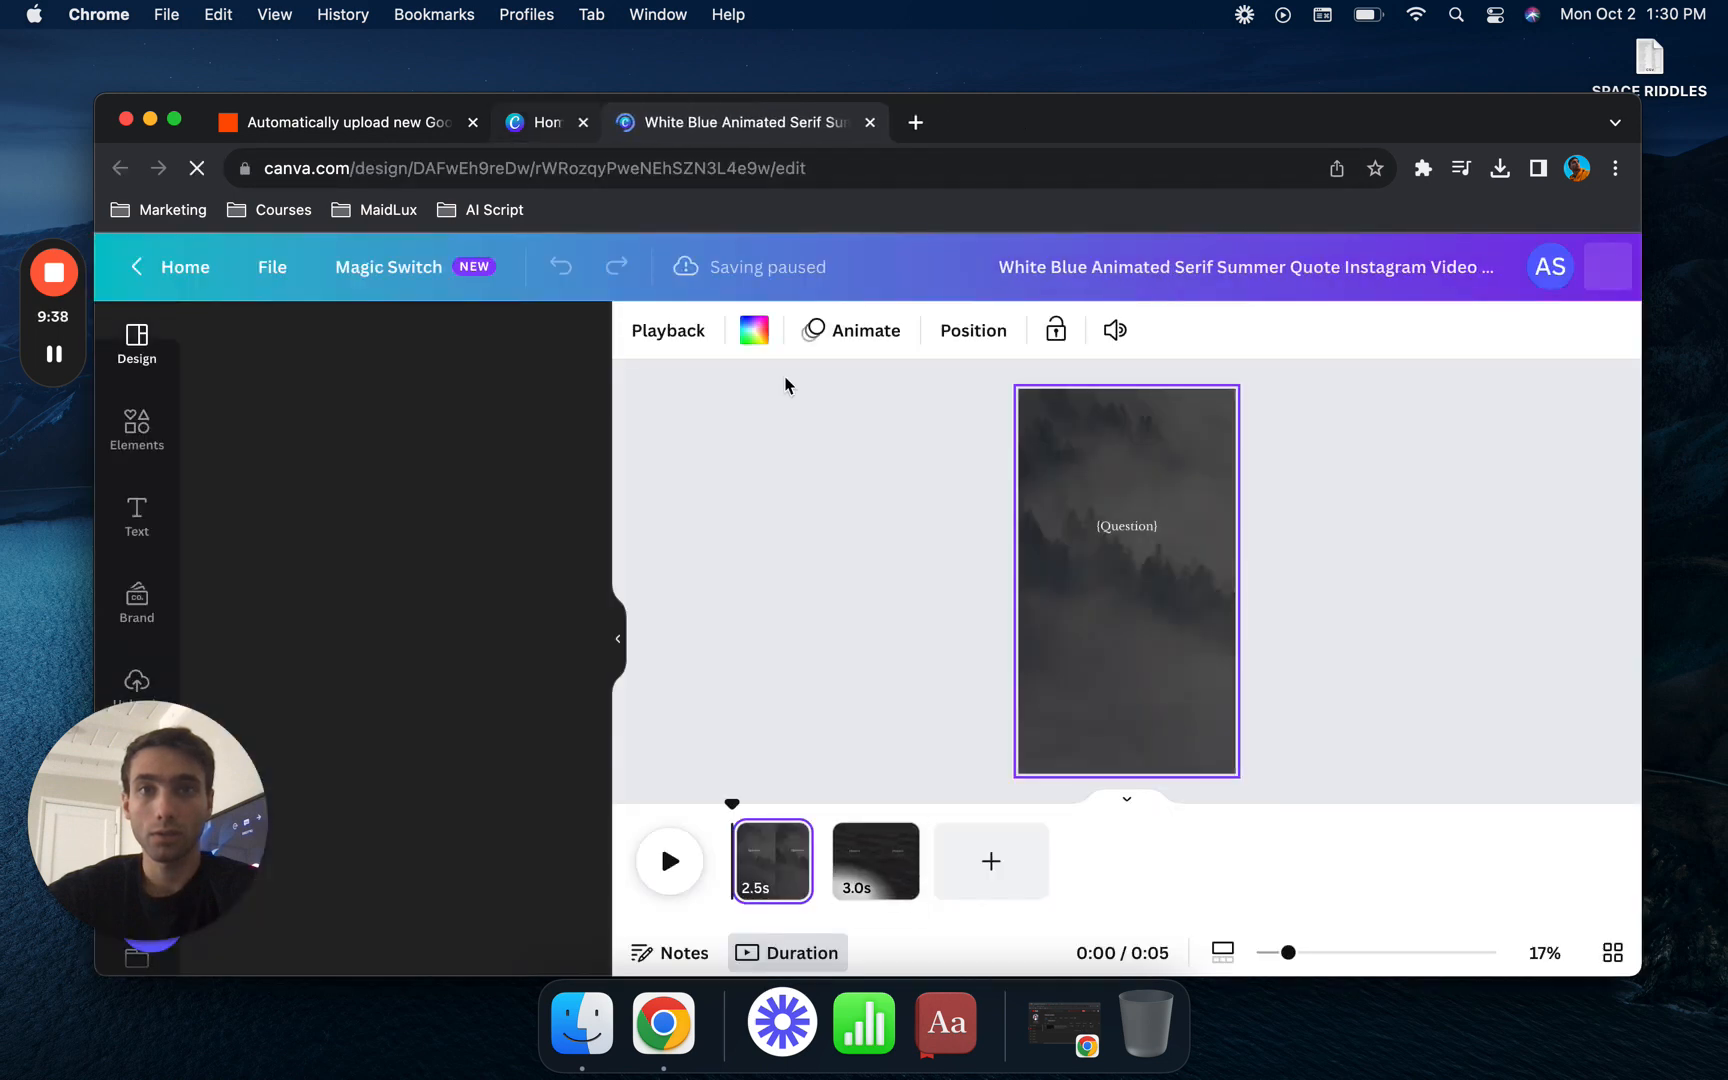
- Compare the design's {Question} page with its {Answer} page
click(865, 860)
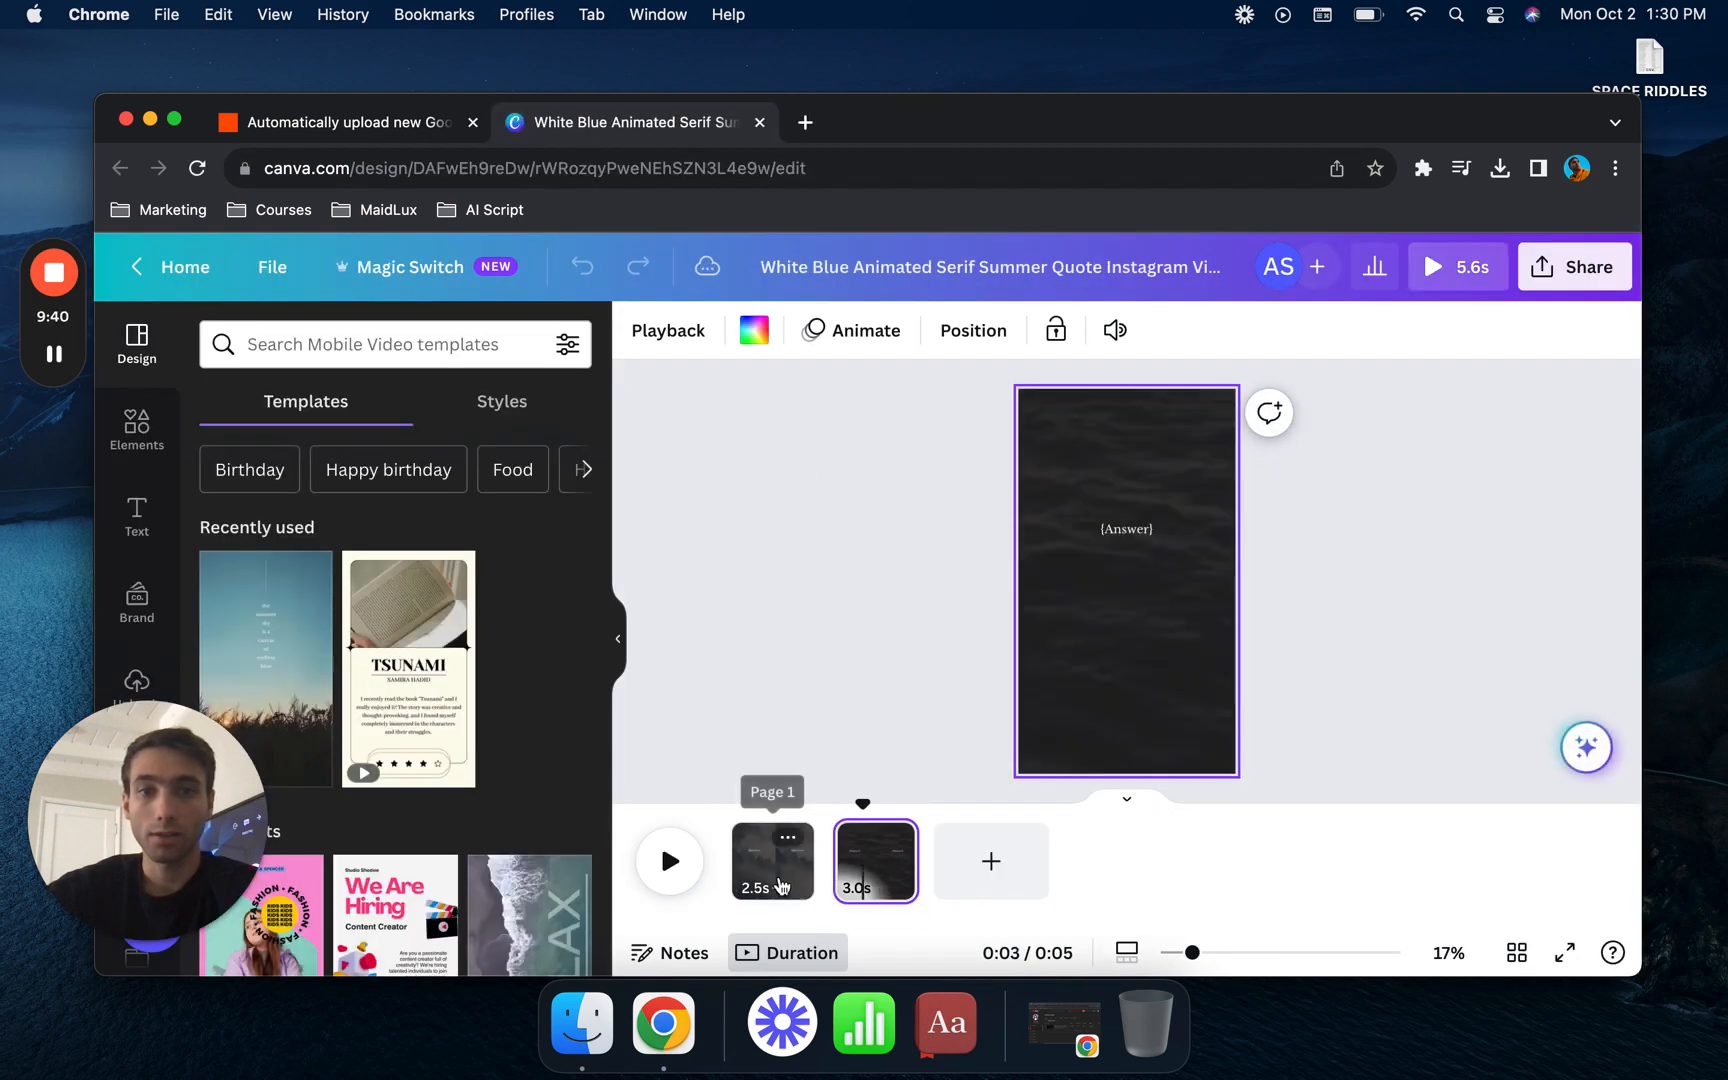
click(779, 884)
click(870, 885)
click(780, 879)
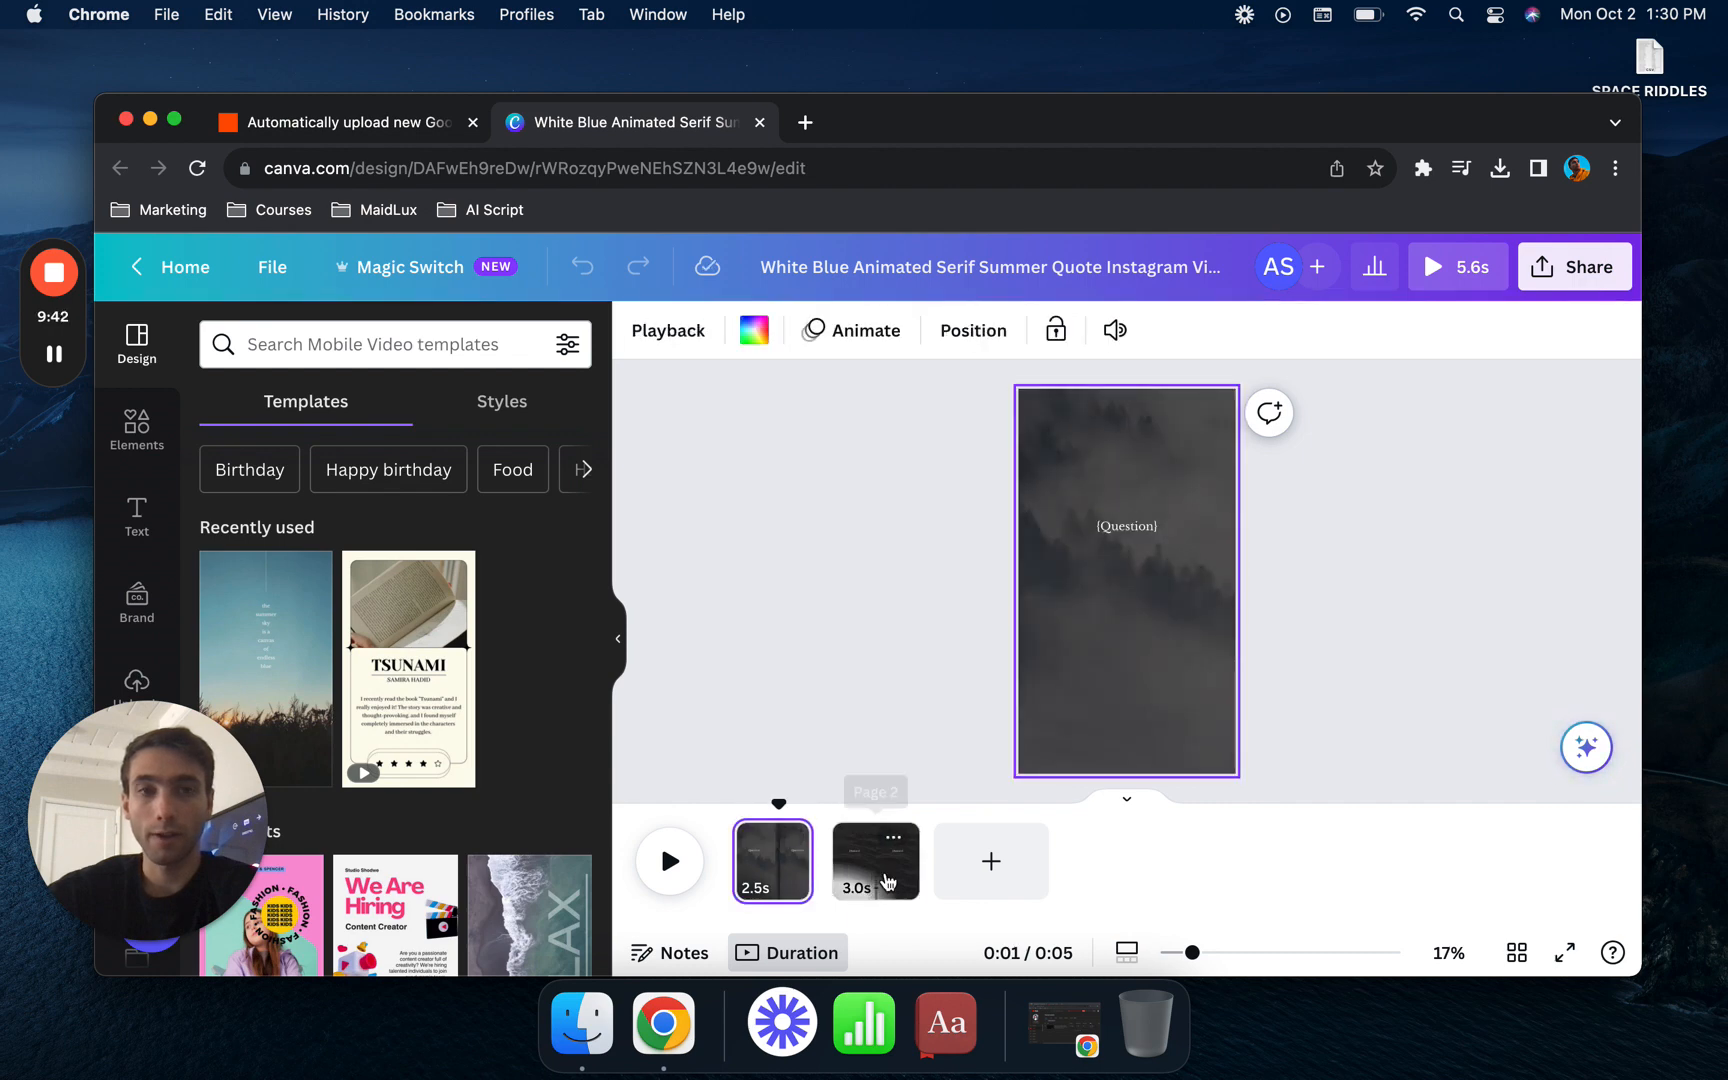
click(872, 872)
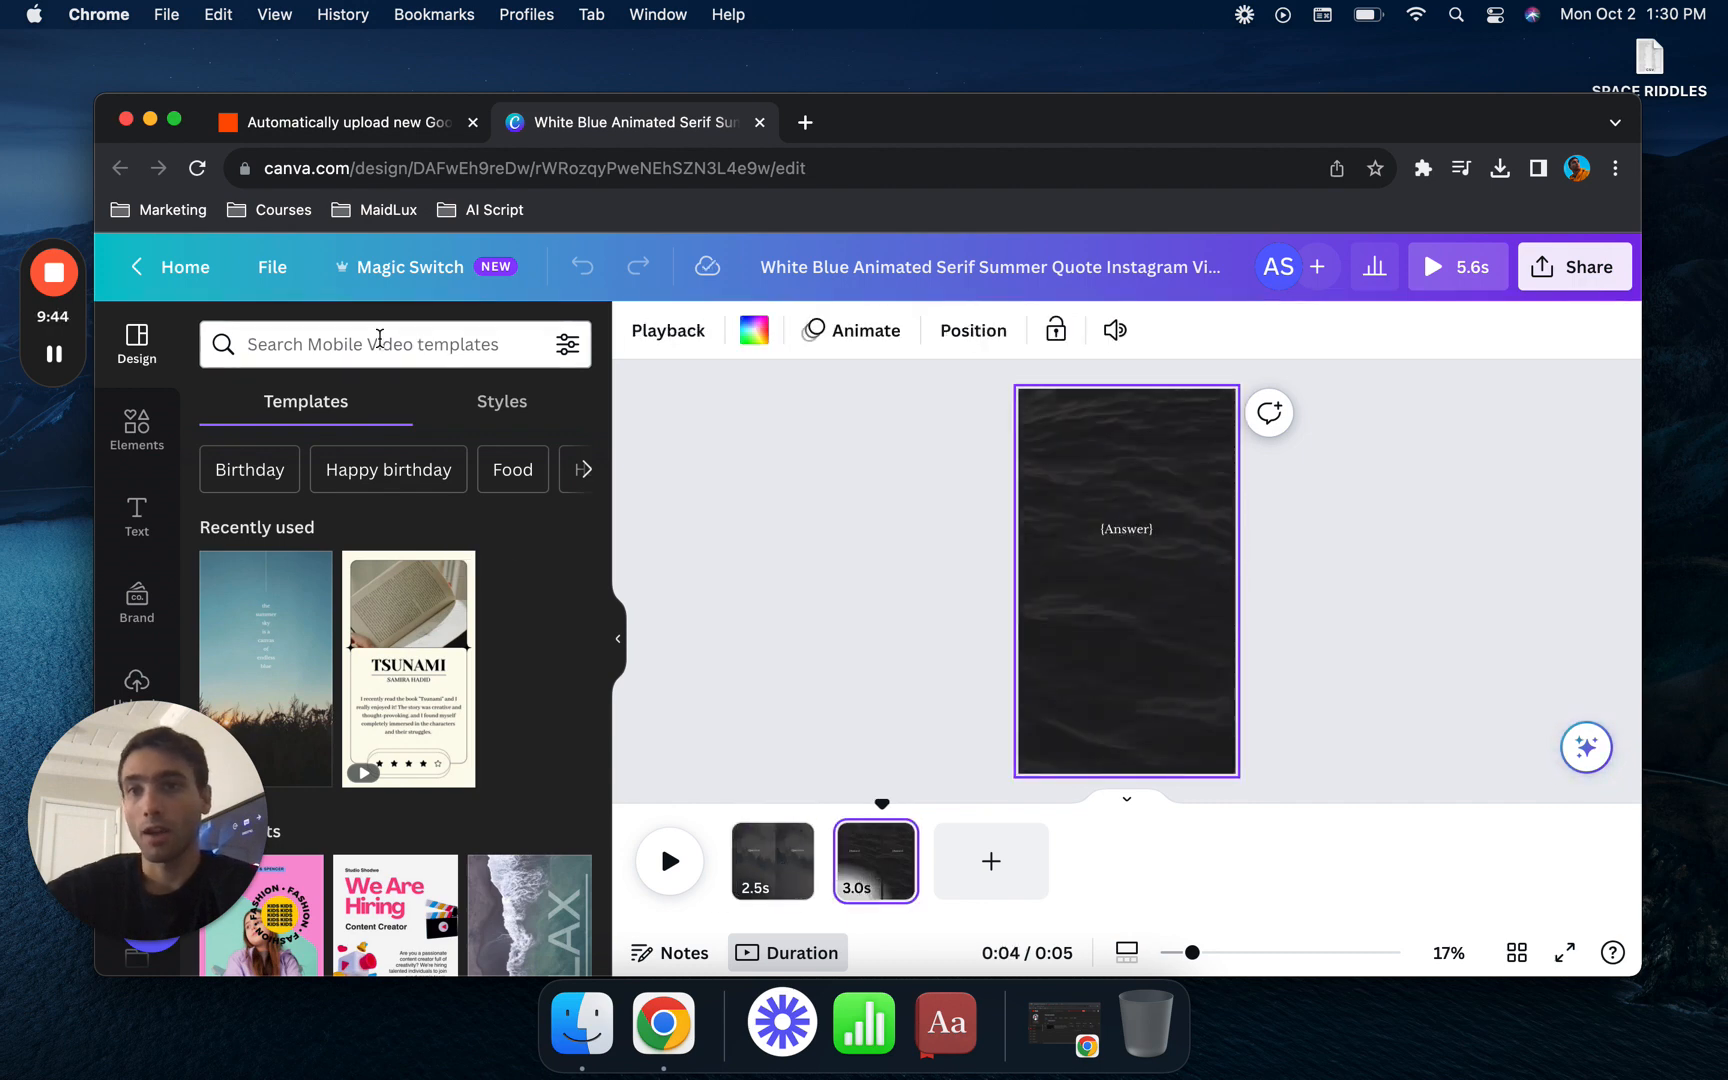
- Open canva.com in a new tab, search for INSTAGRAM STORY, and choose the 1080 × 1920 px Instagram Story templates
click(805, 122)
text(CAN)
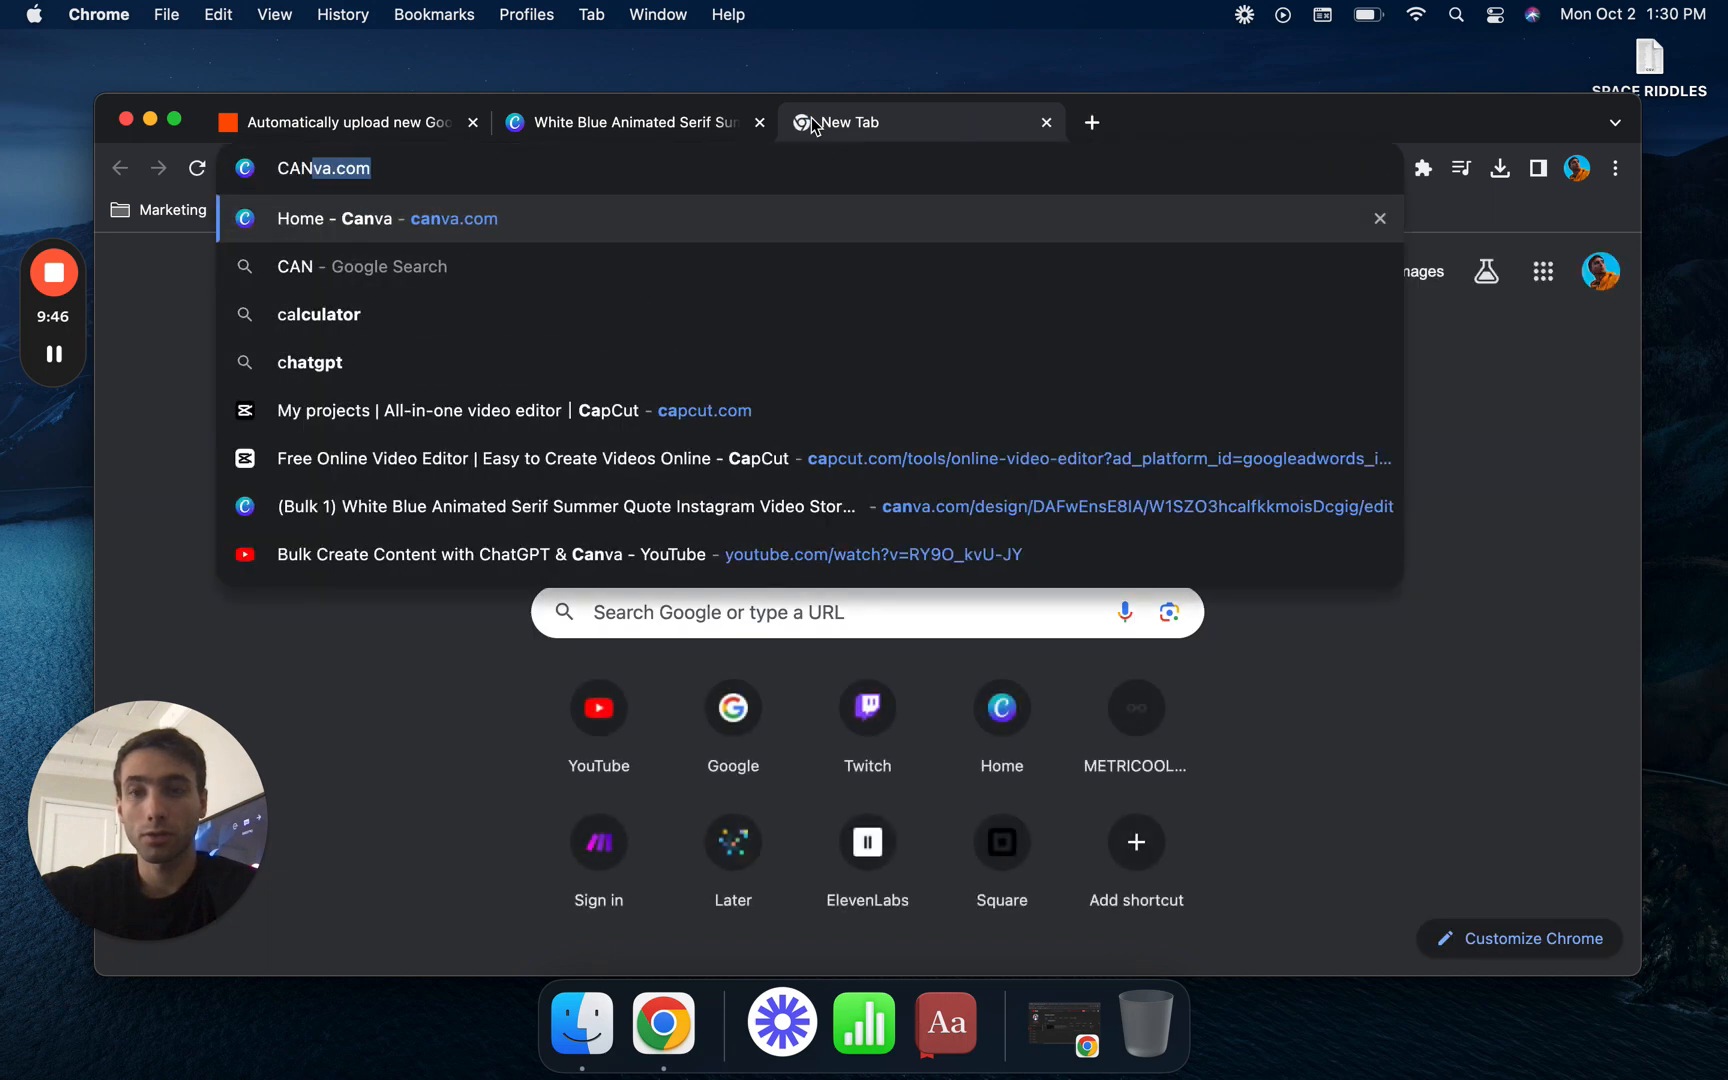
key(Return)
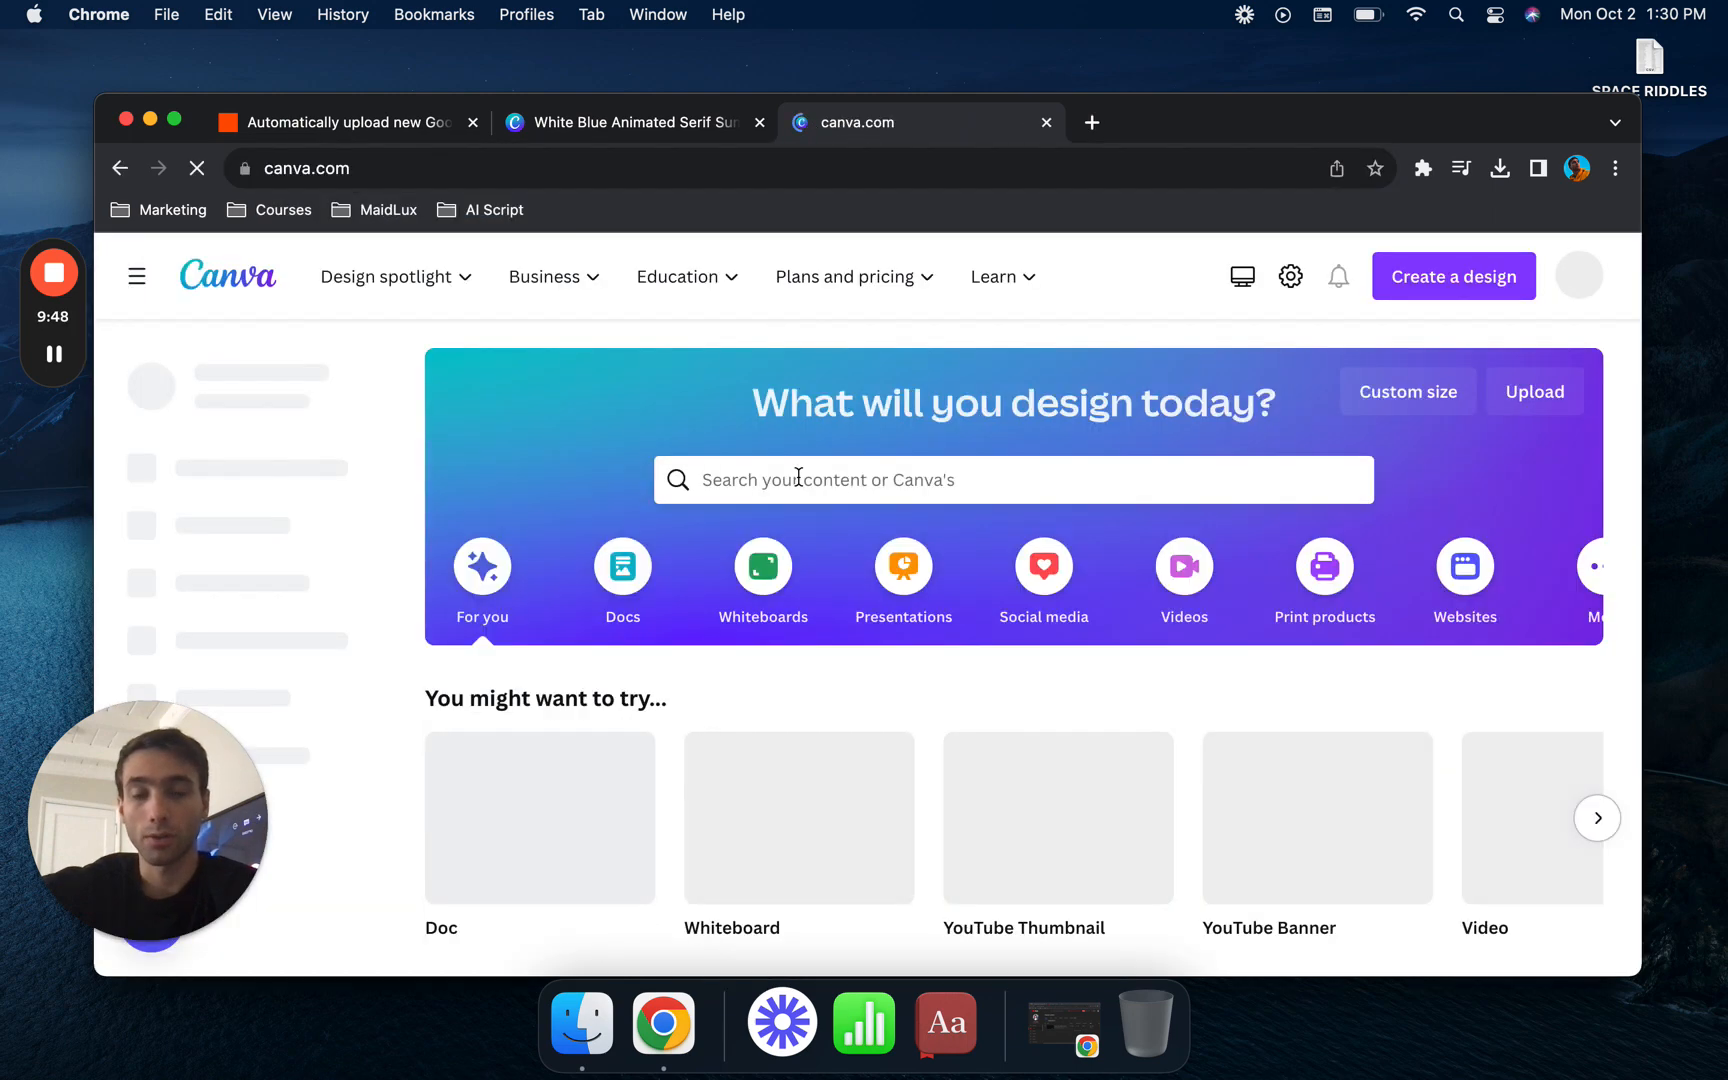
click(798, 478)
text(INSTAGR)
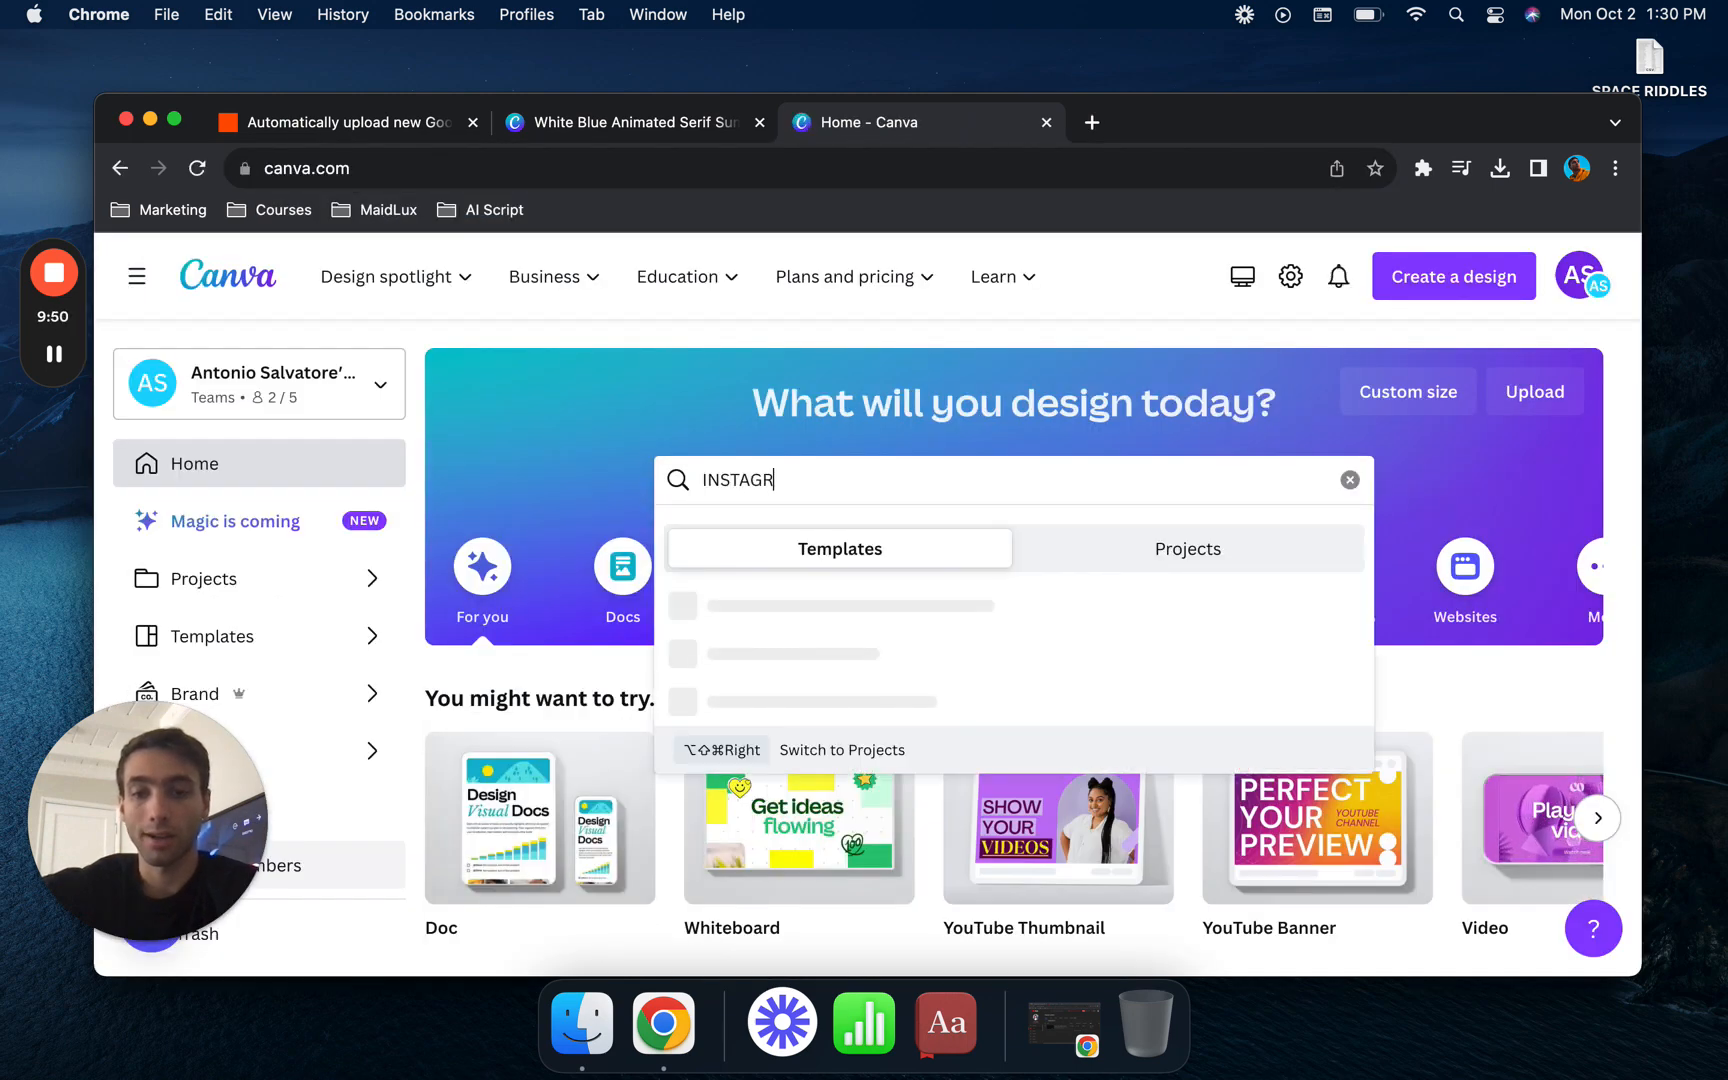
text(AM STORY)
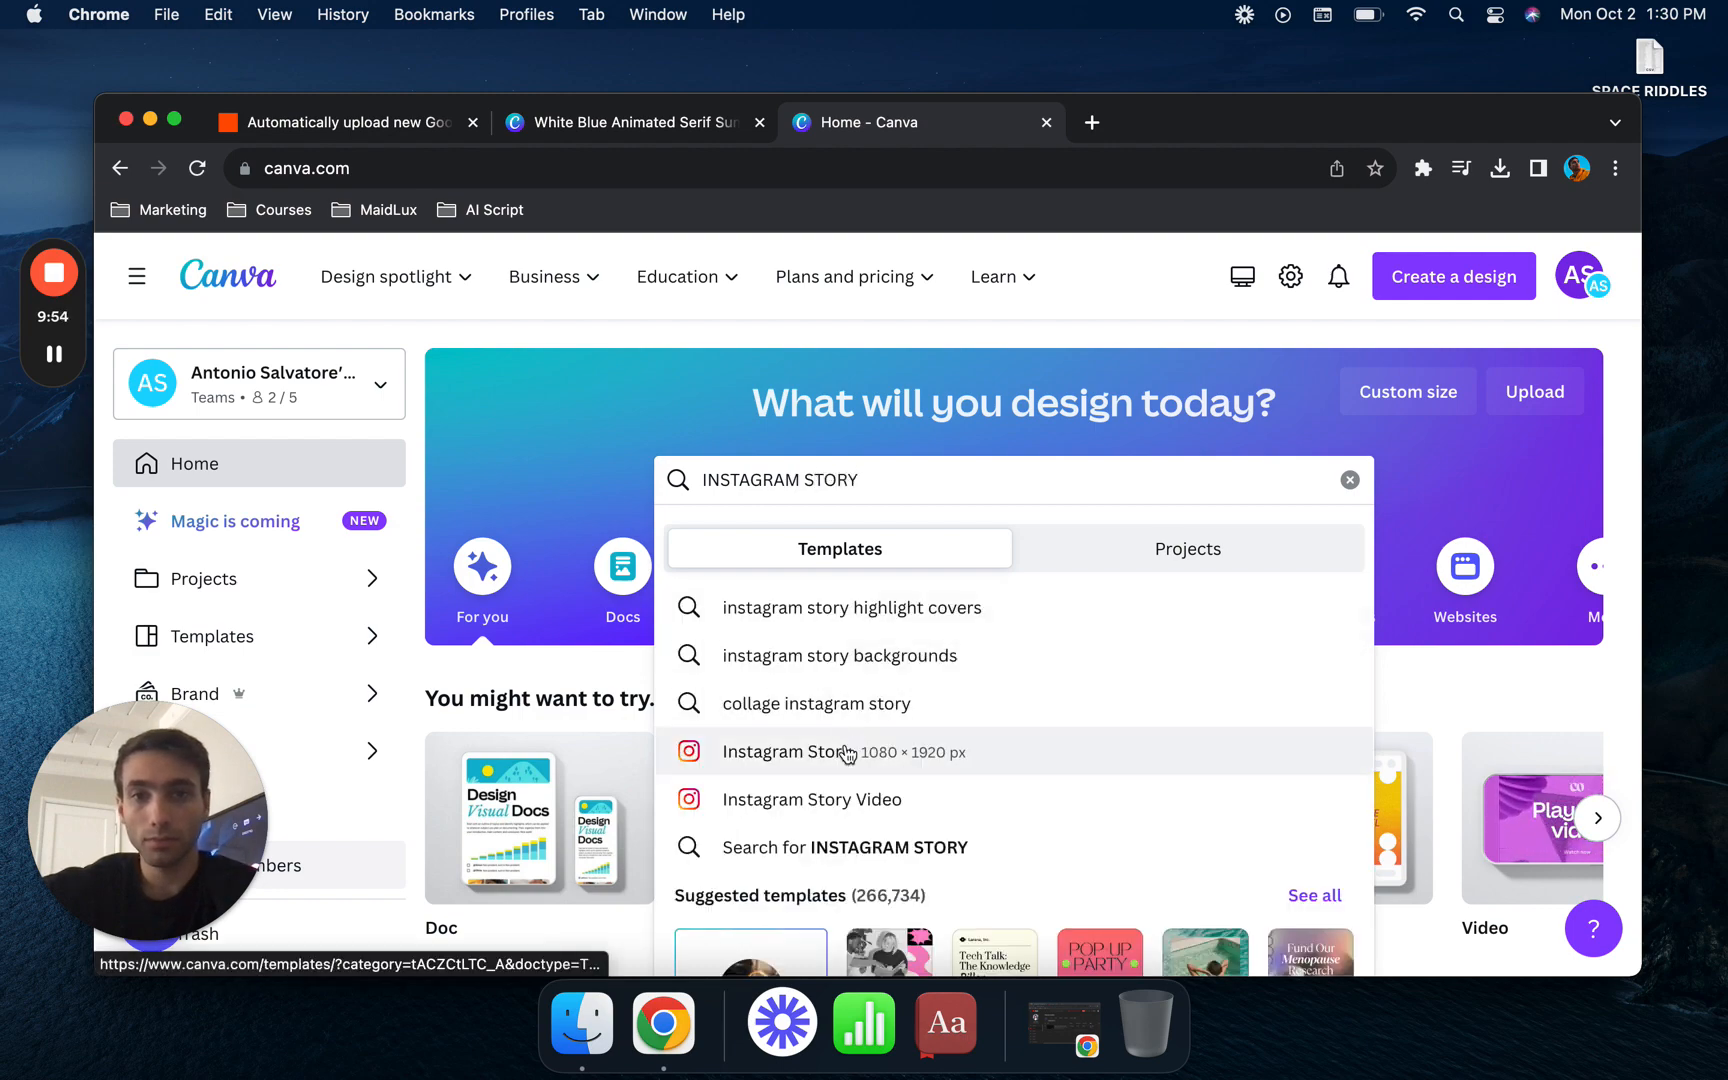
click(845, 749)
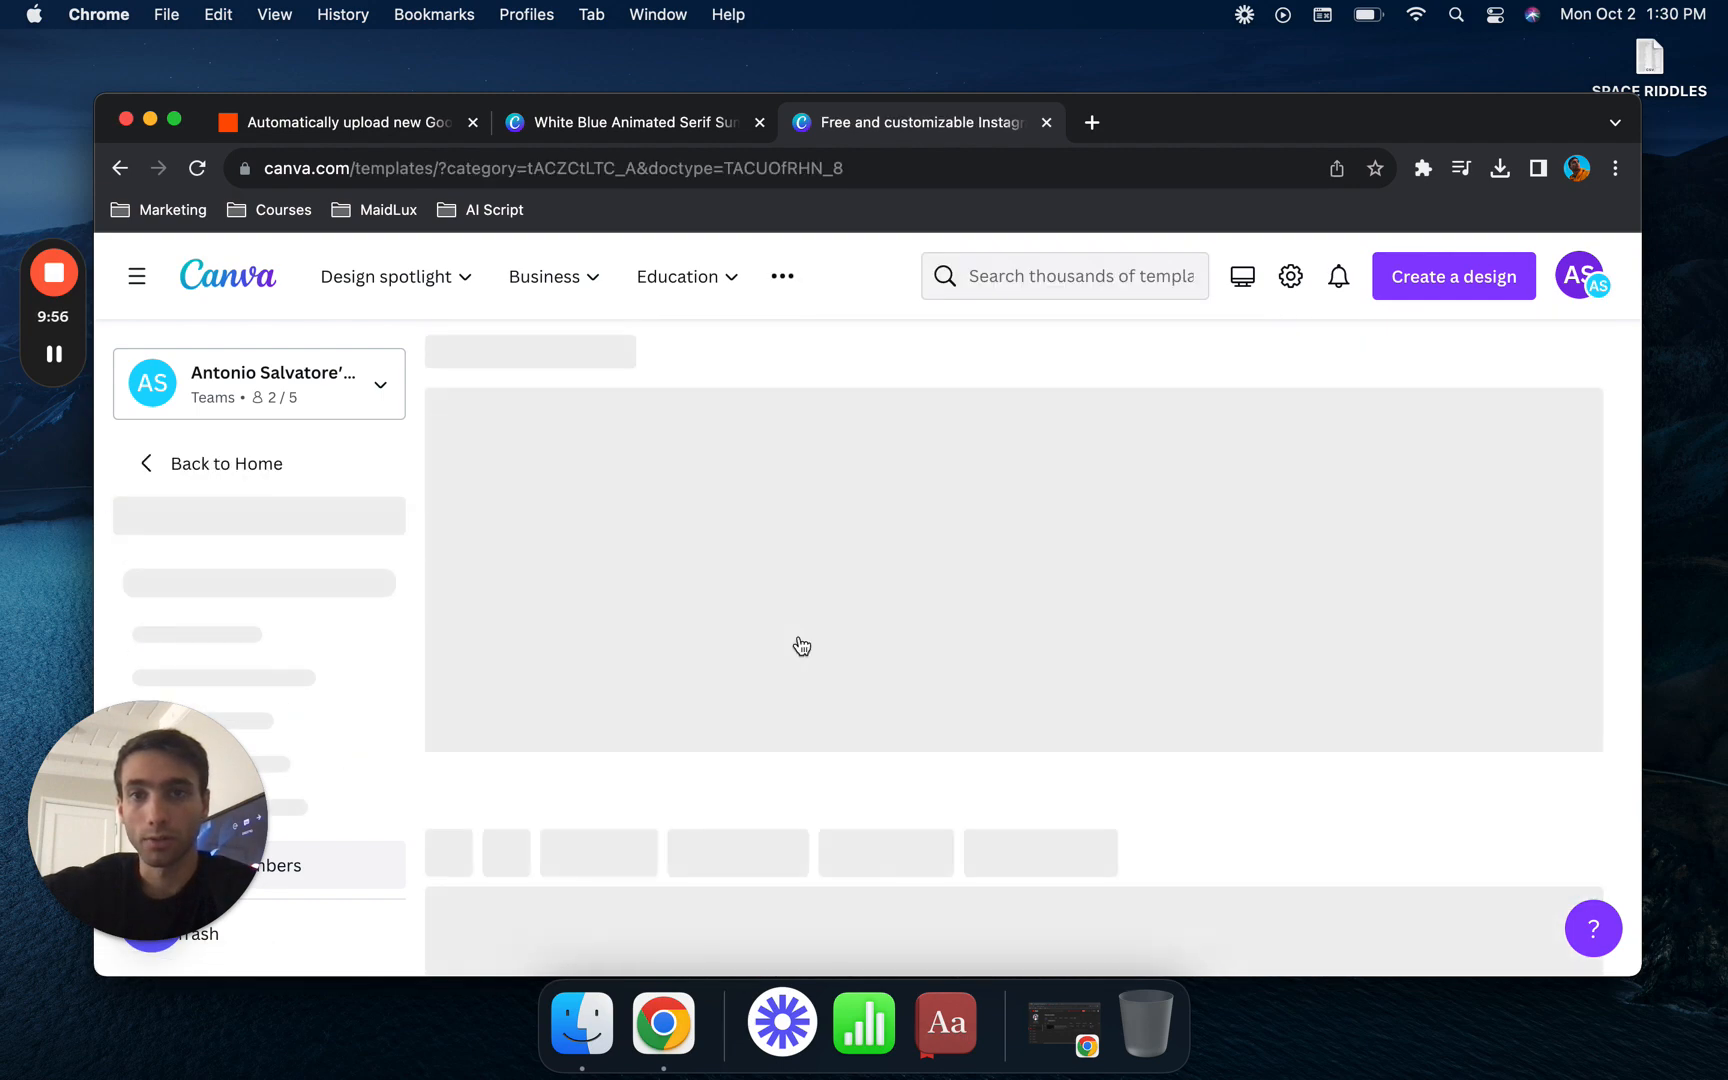
- Open the Gray Minimalist Travel Memories video story template for customizing in a full-screen window and close the other Canva tabs
scroll(800, 645, down, 8)
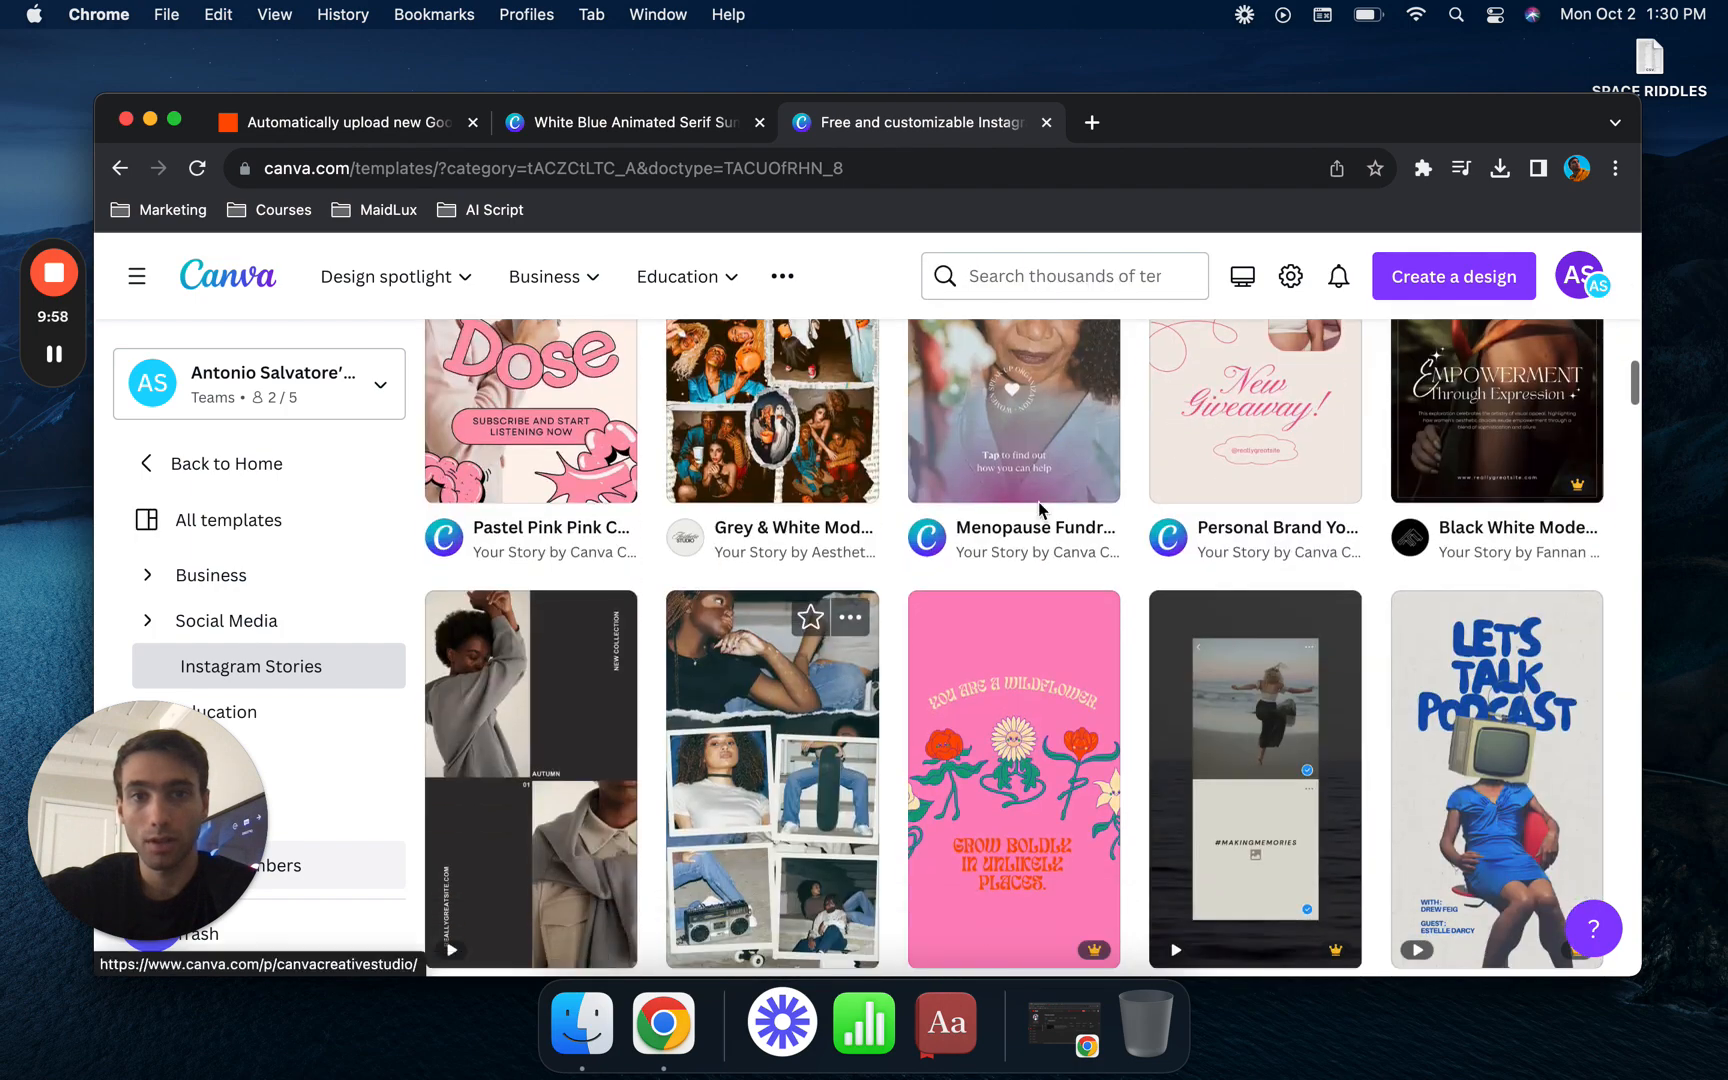
click(1060, 413)
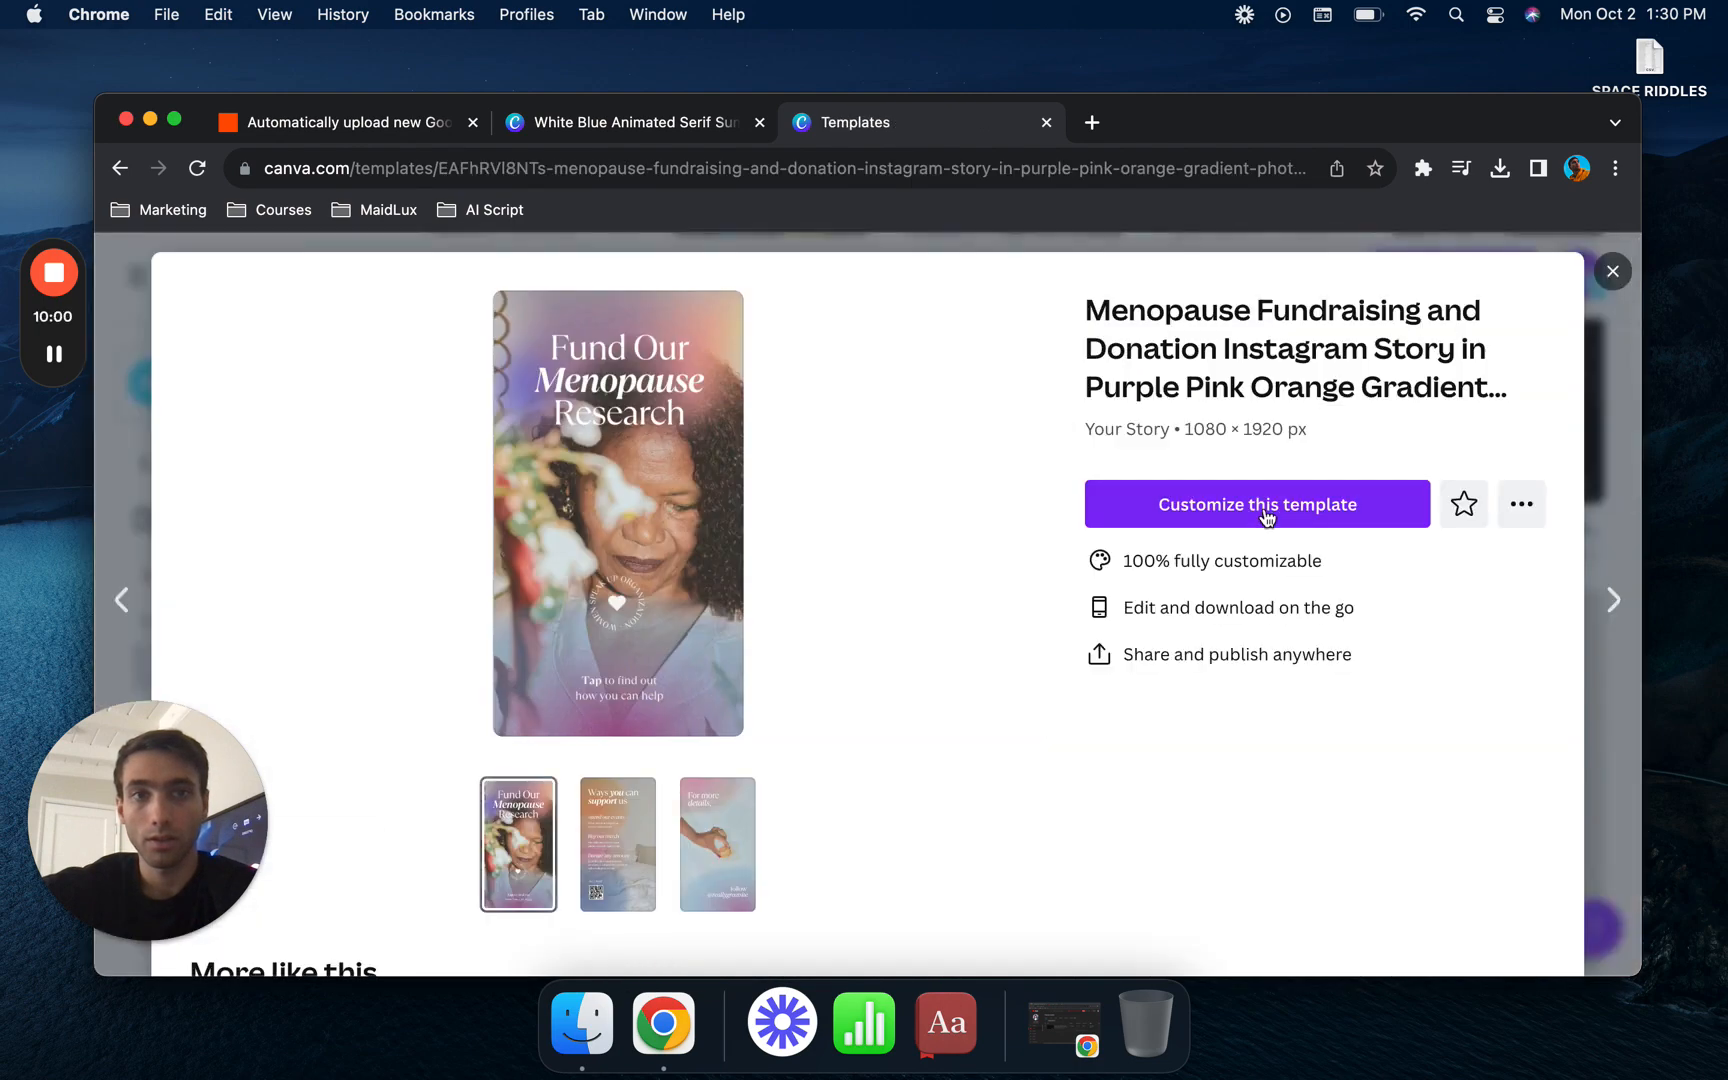
key(Escape)
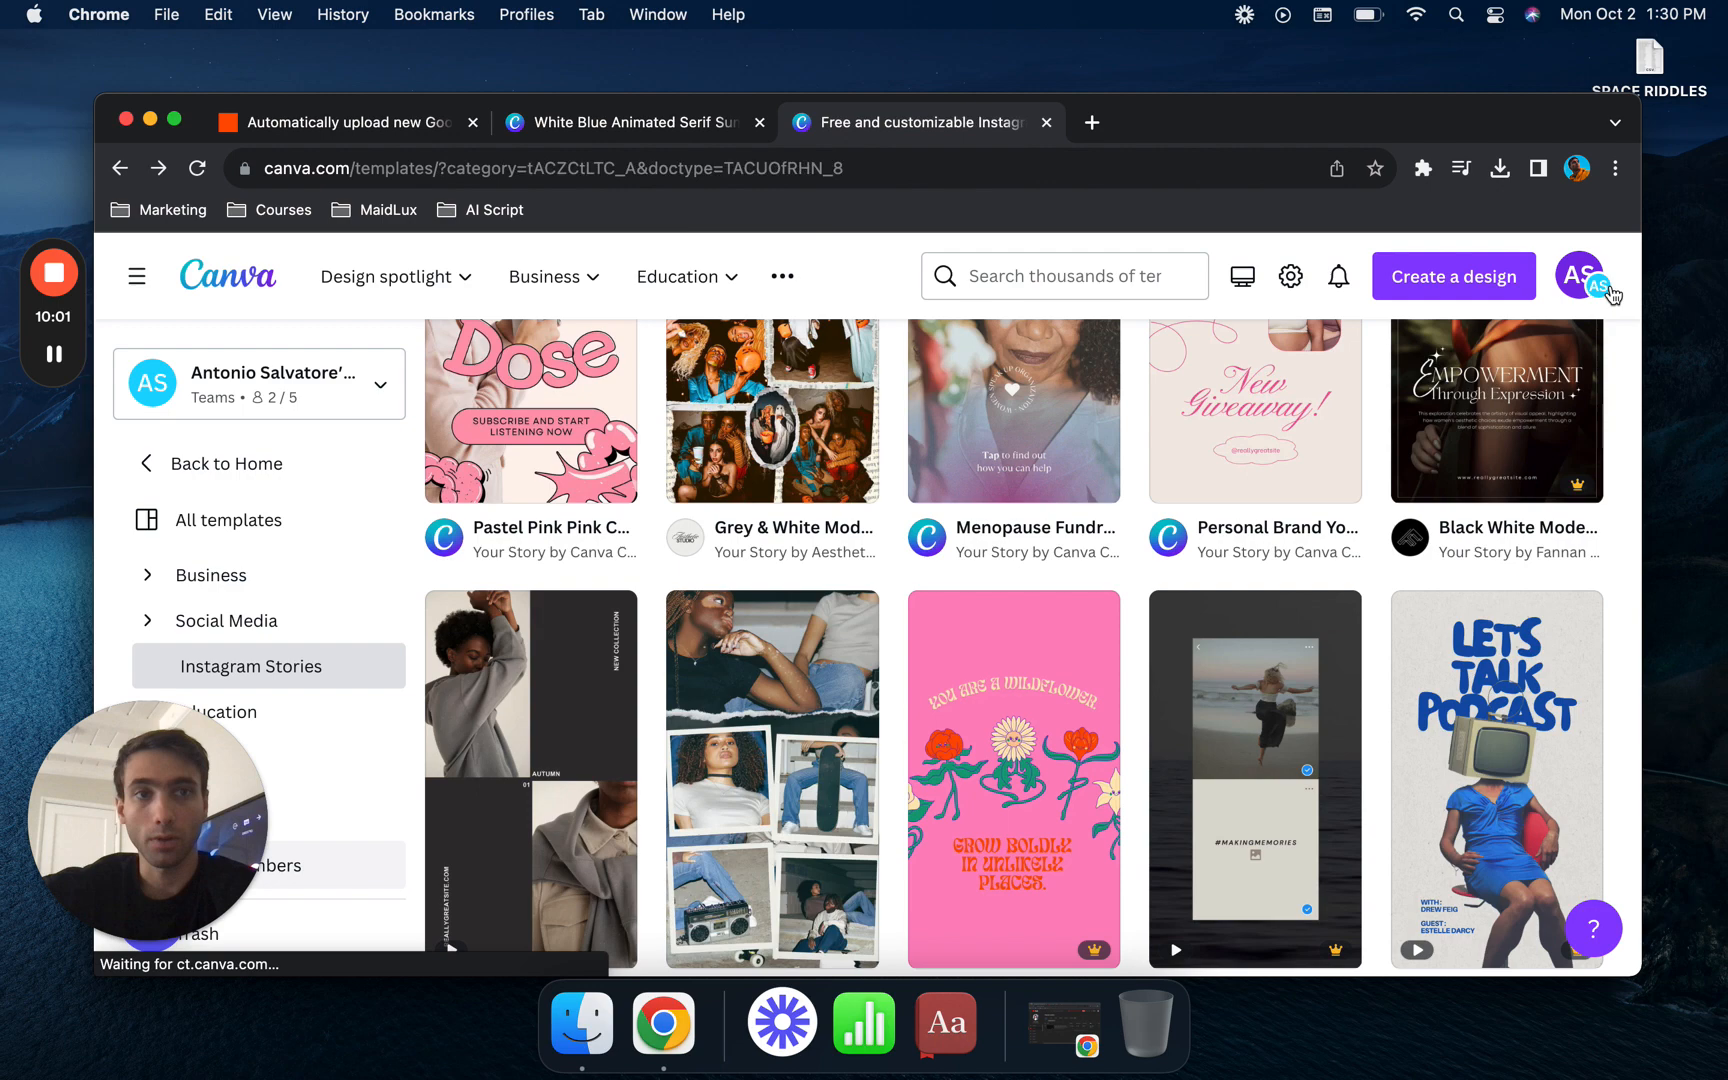
click(1245, 787)
click(1266, 566)
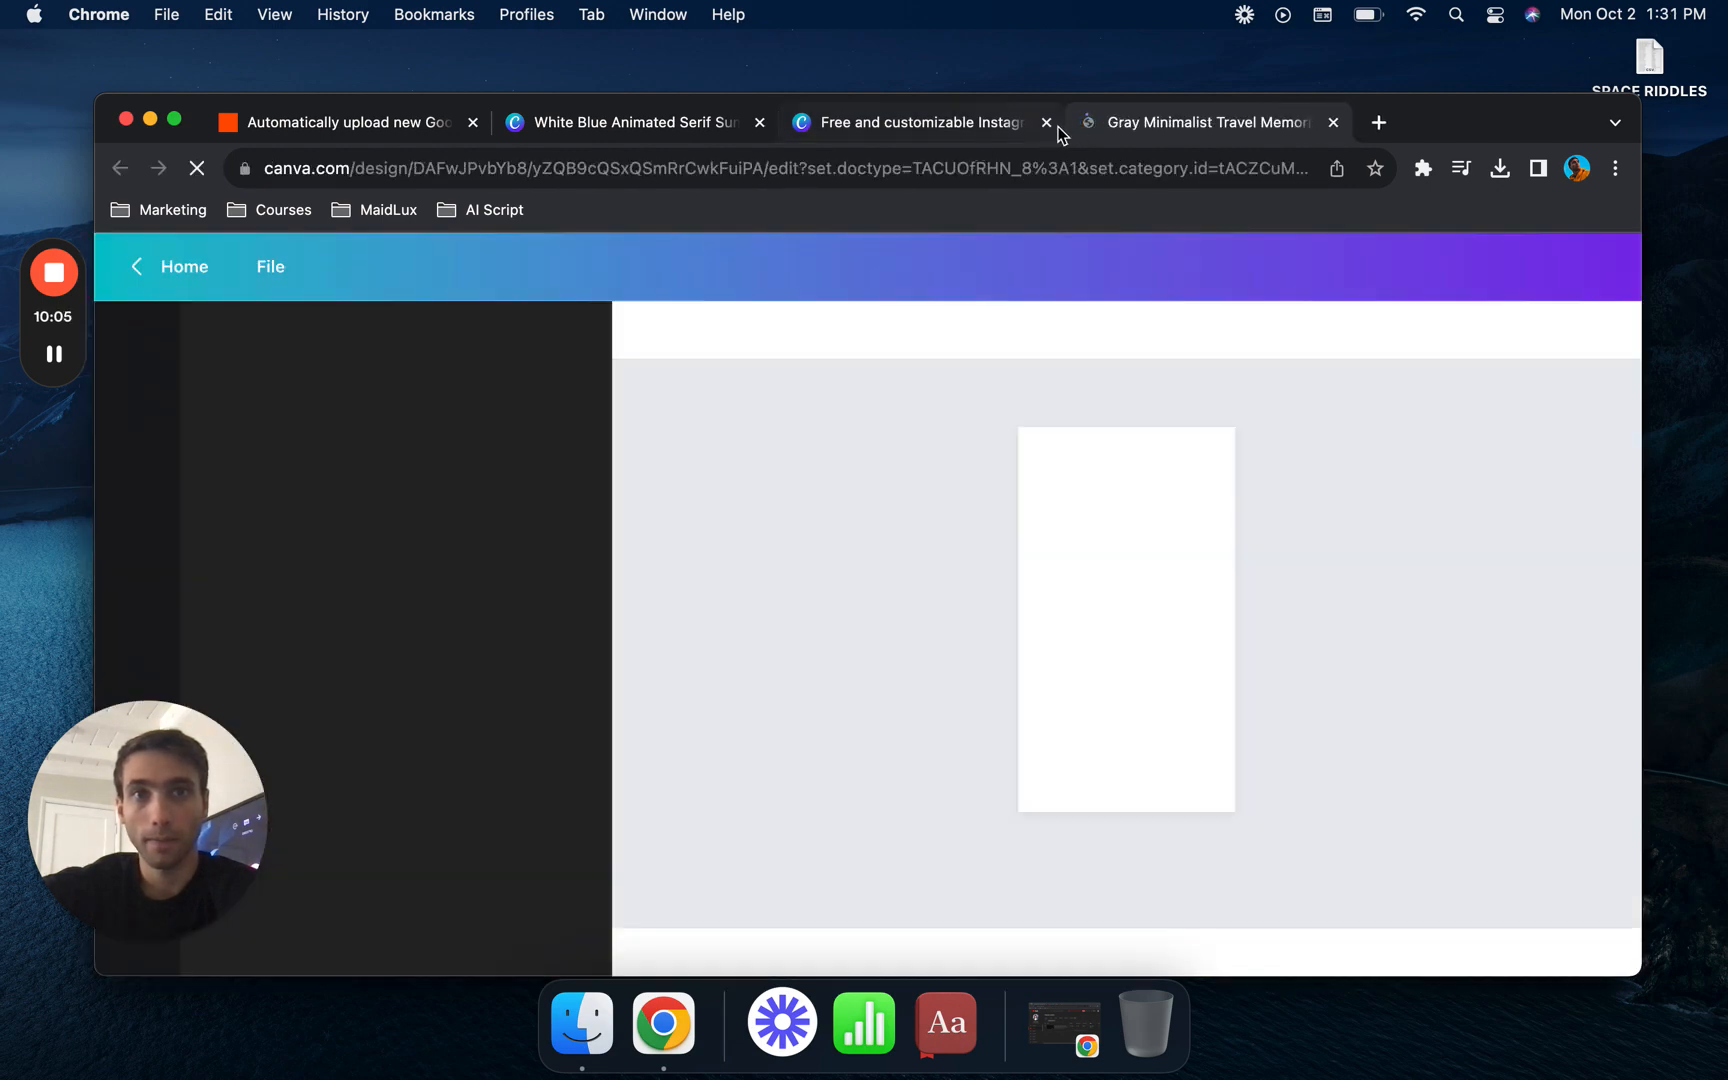
click(1046, 122)
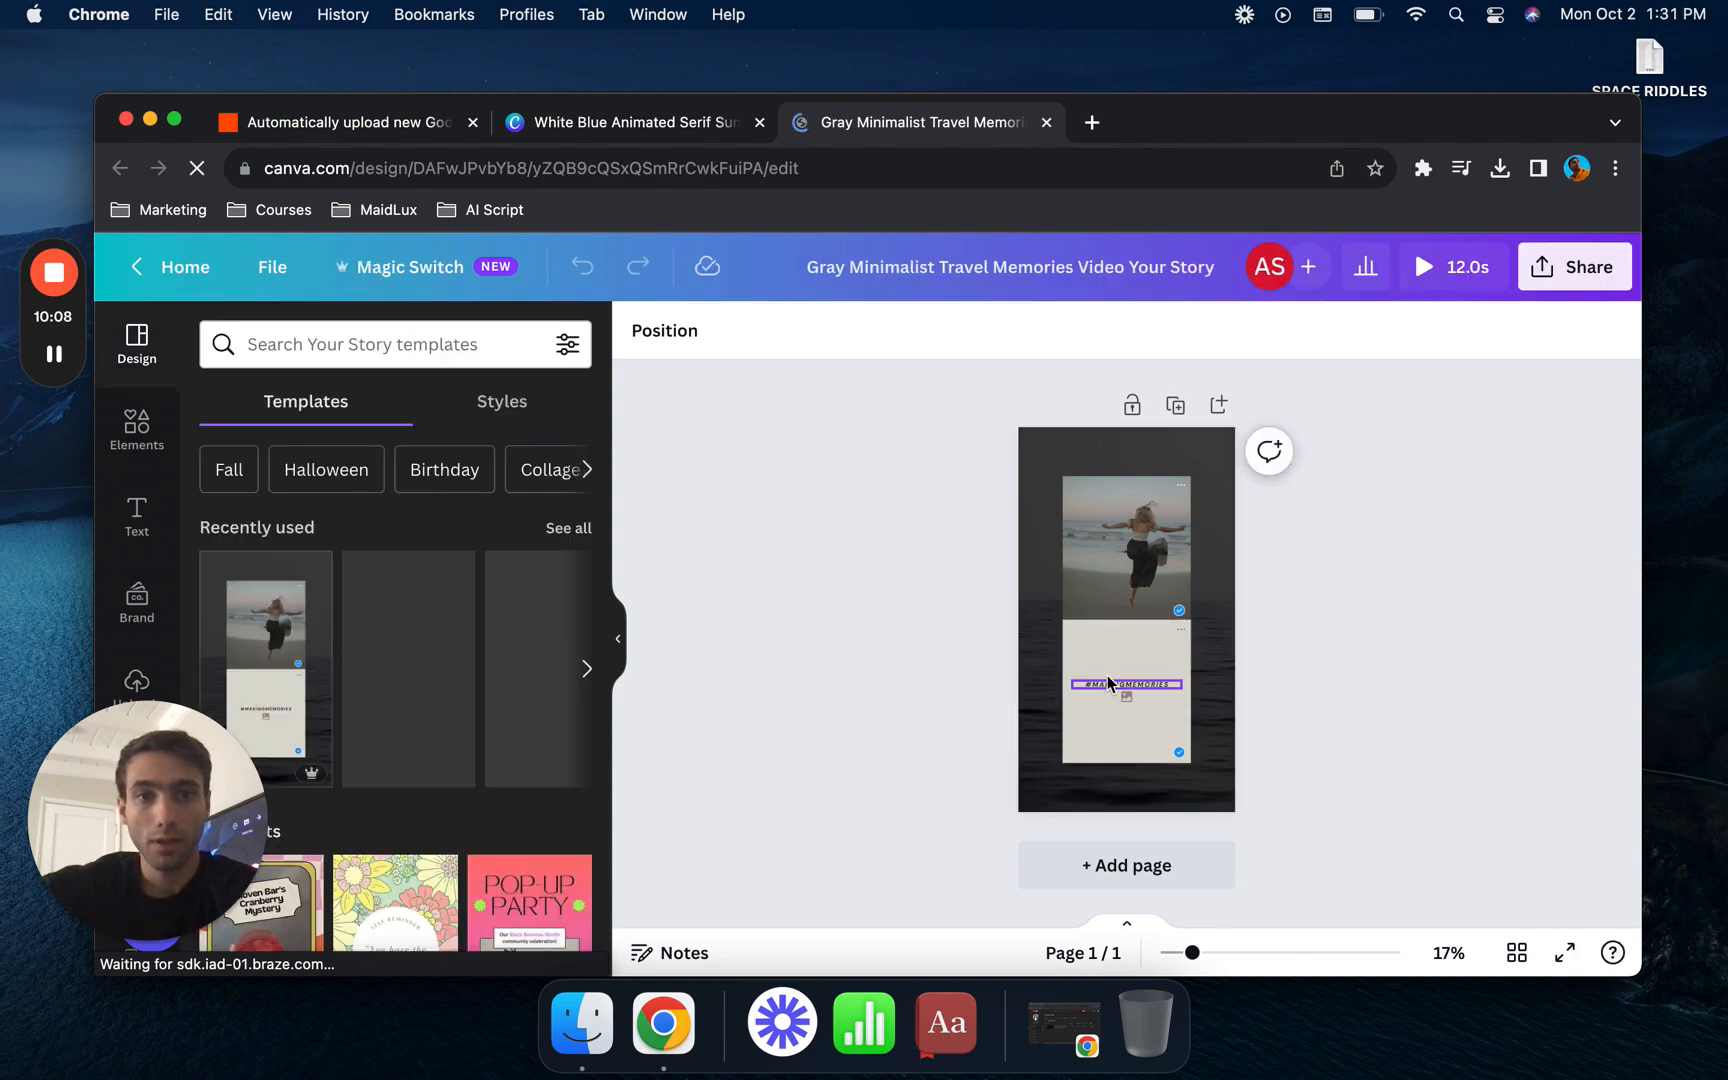
click(175, 120)
- Replace the #MAKINGMEMORIES text on the beige panel with QUESTION
click(1118, 622)
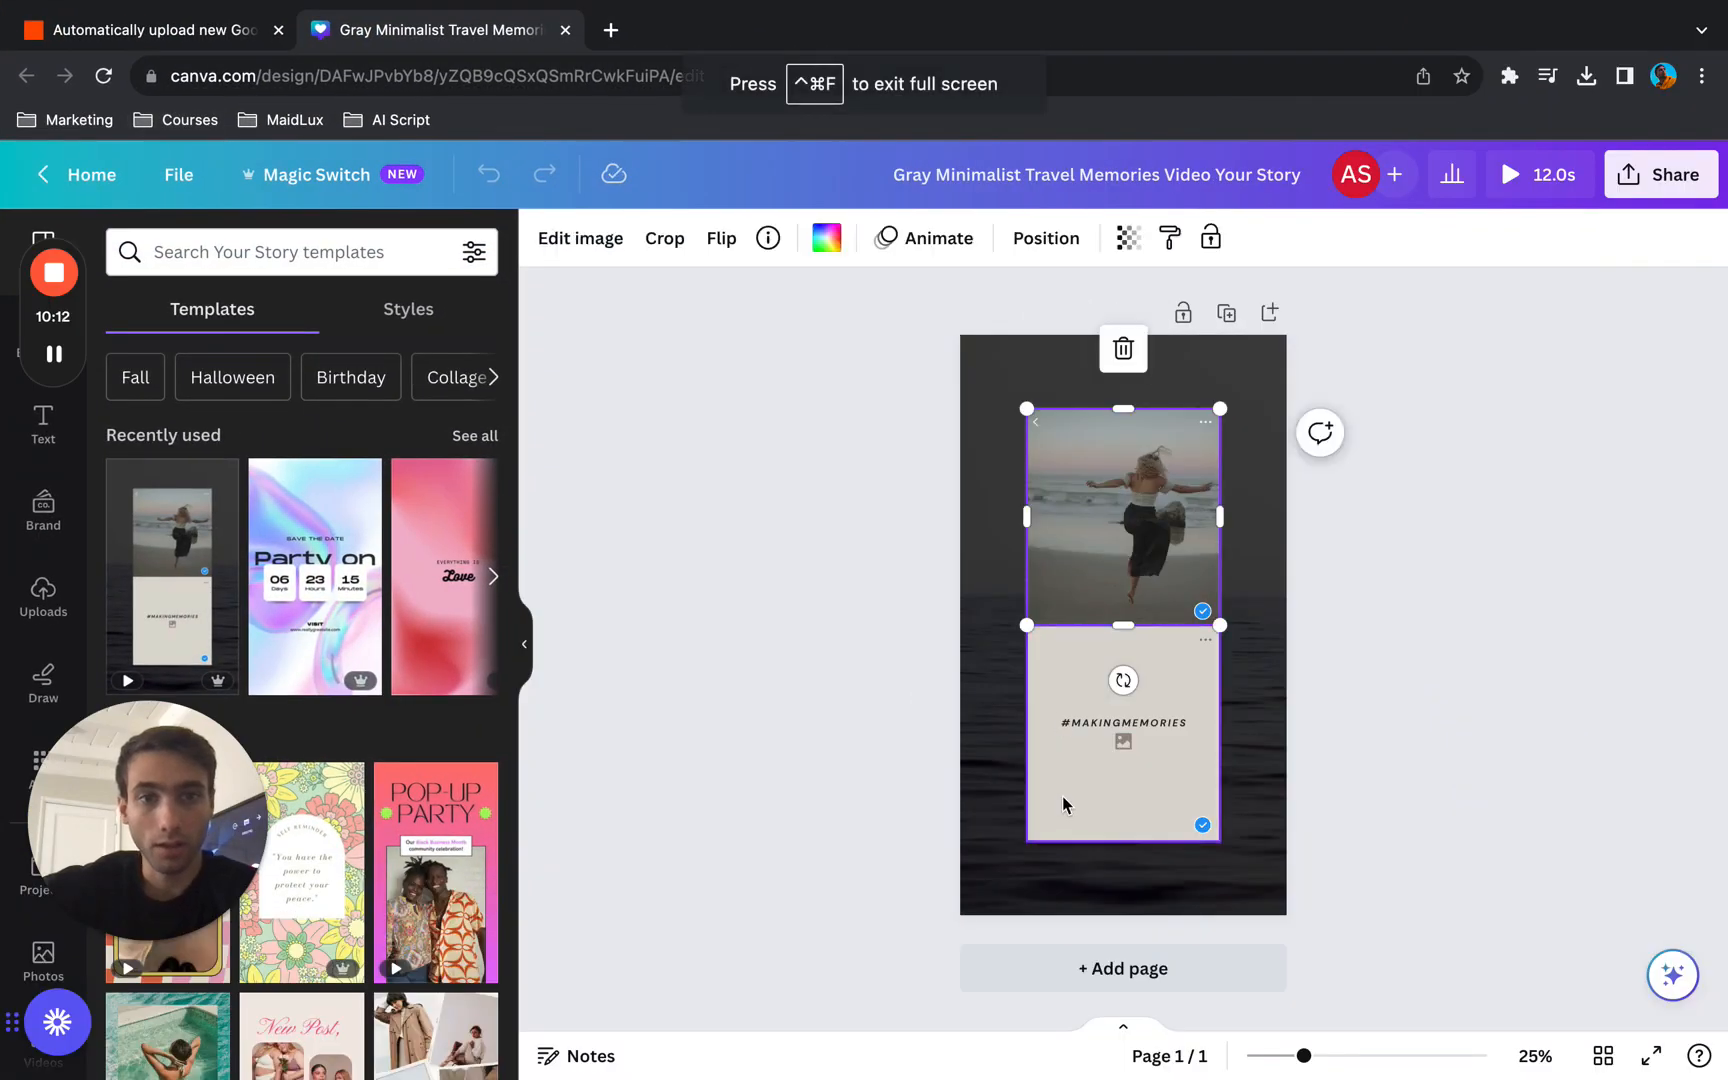
double_click(1110, 729)
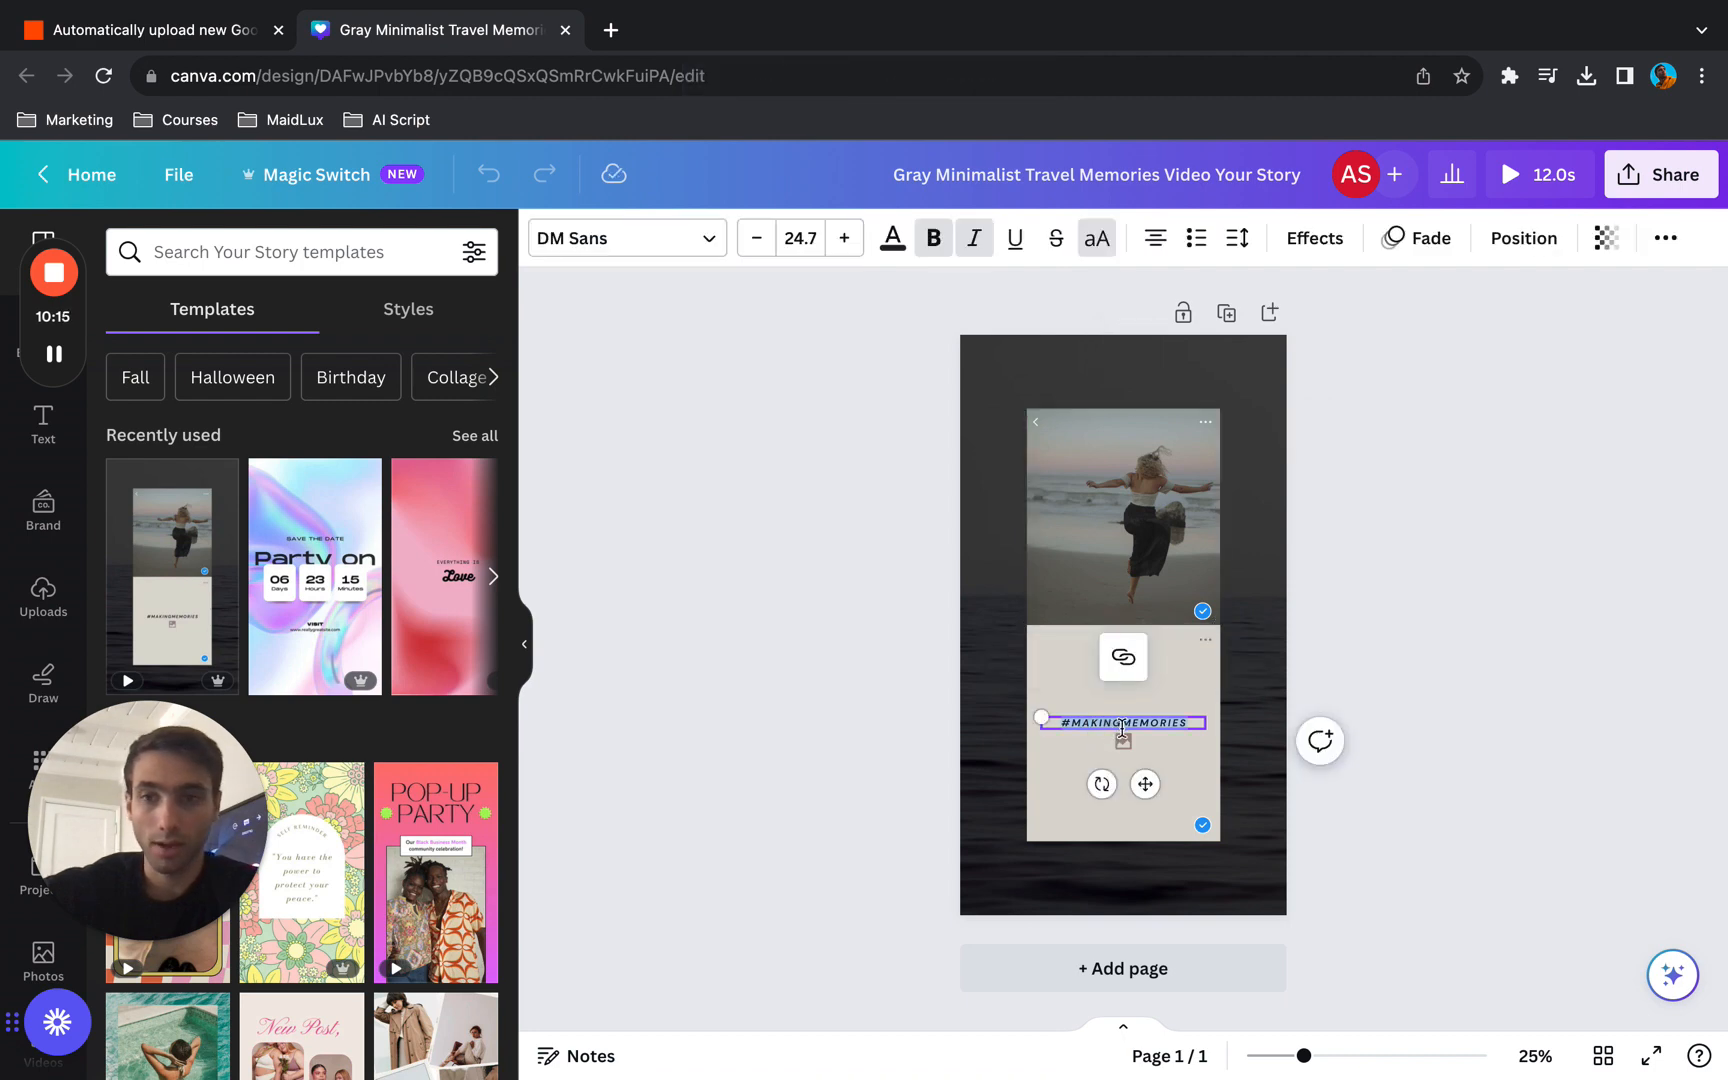
key(BackSpace)
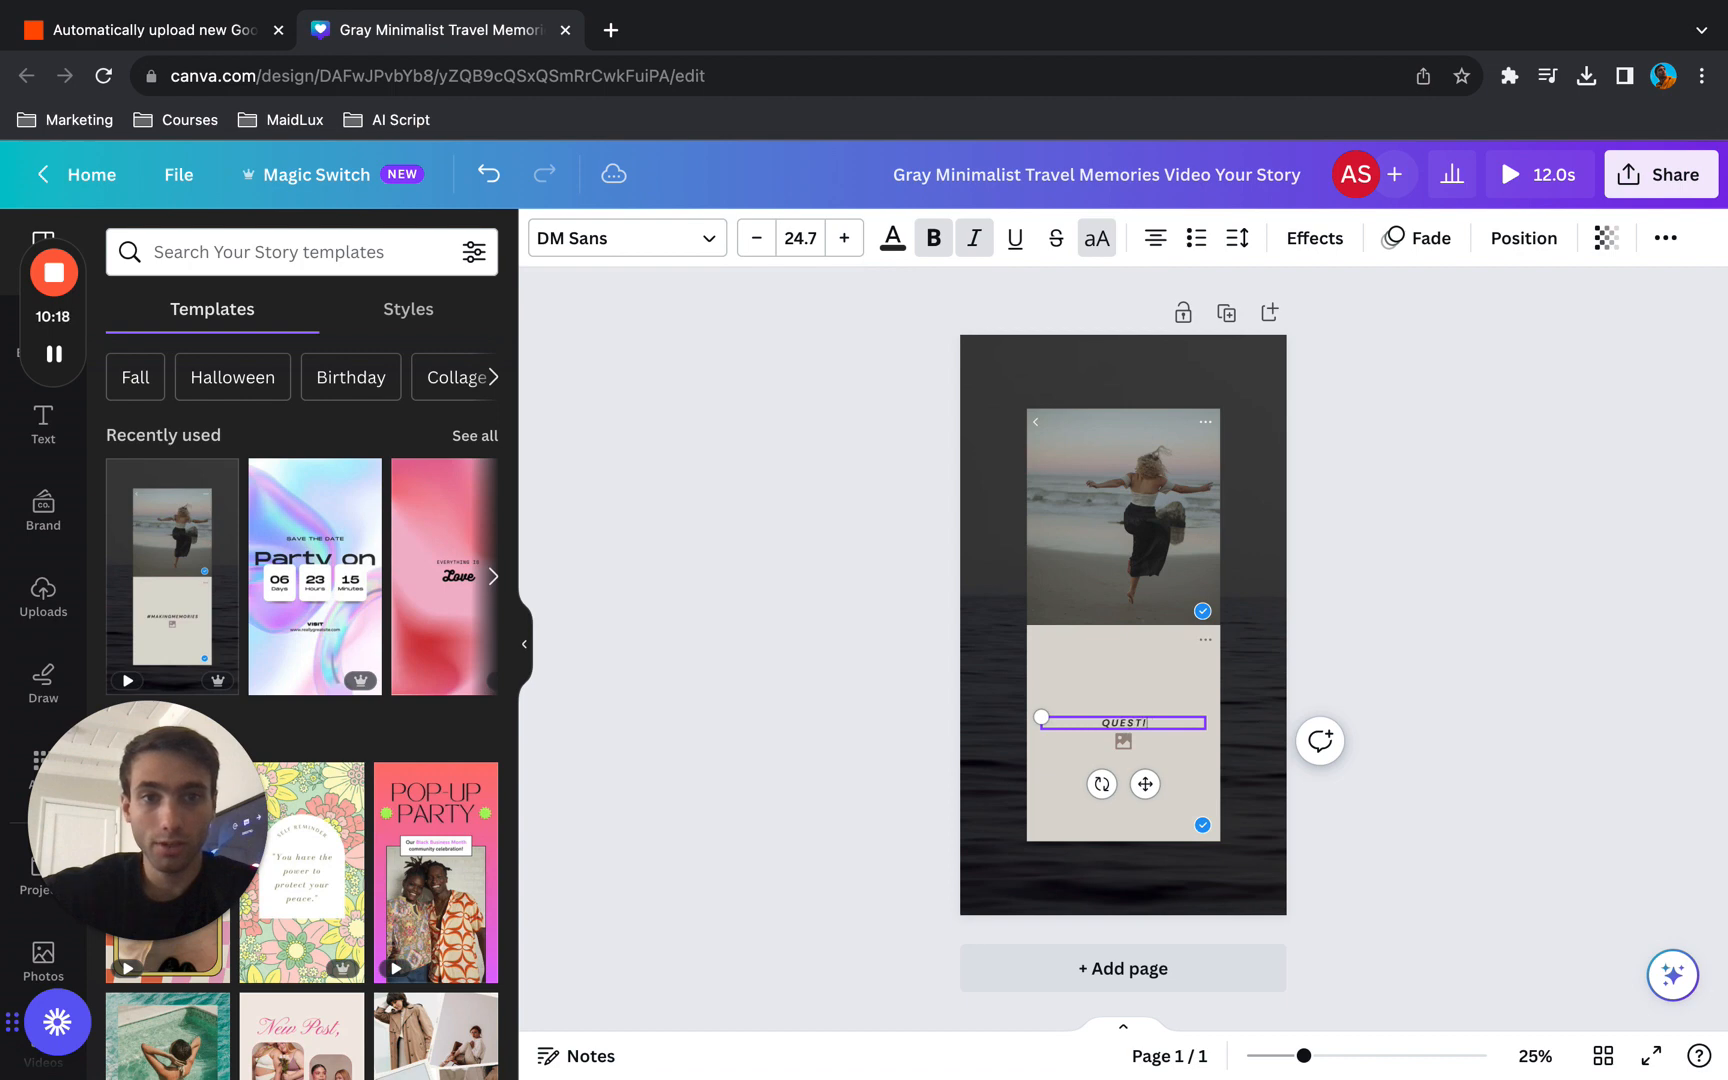
click(1442, 703)
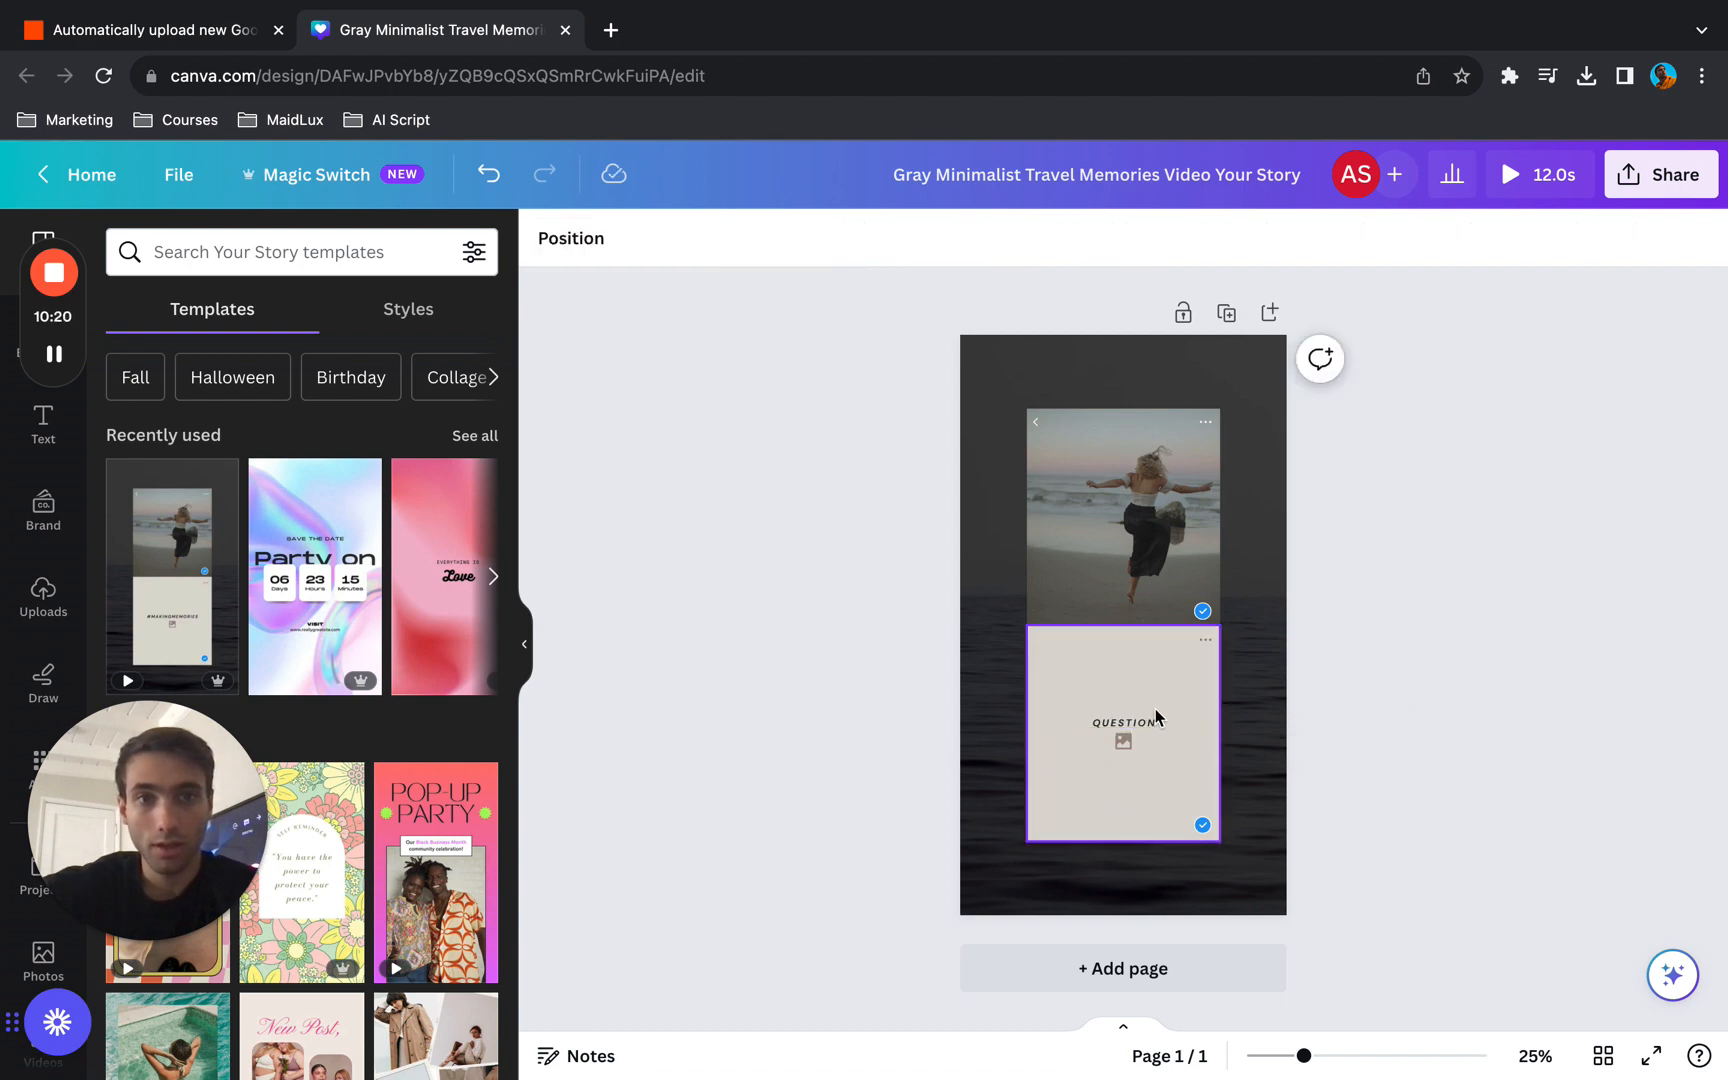
click(987, 775)
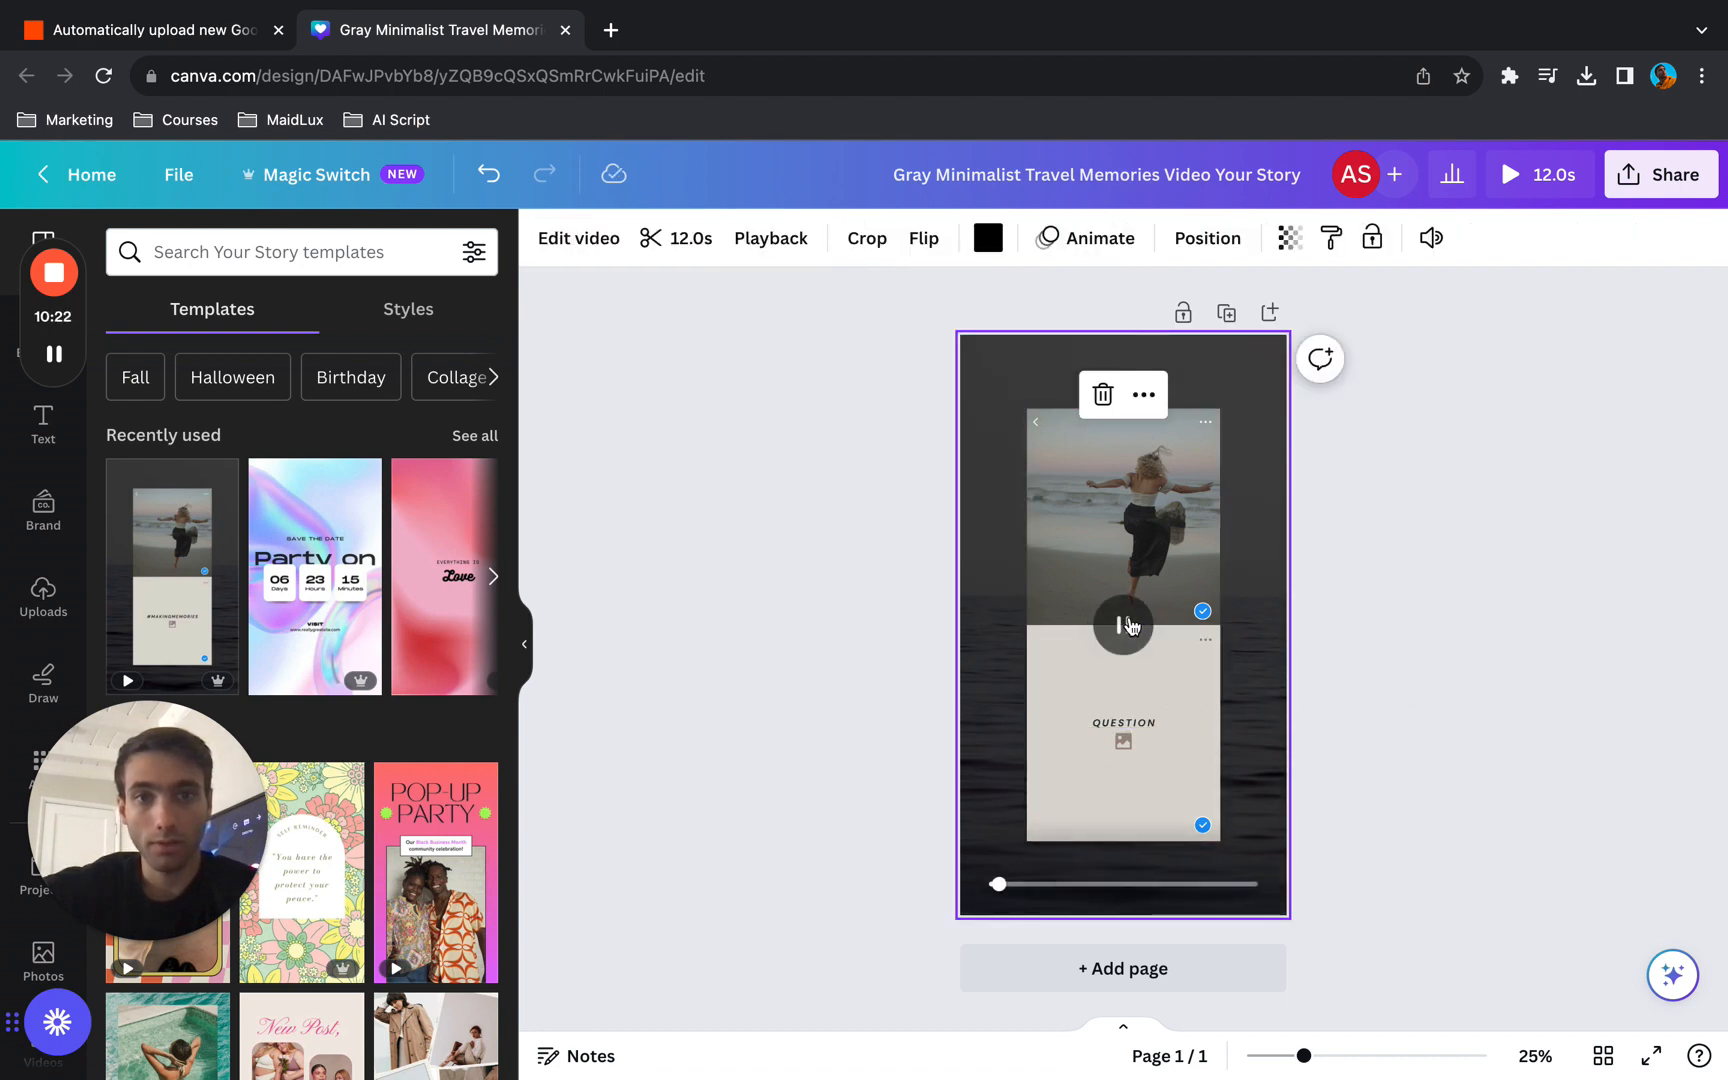
click(1420, 791)
click(1176, 969)
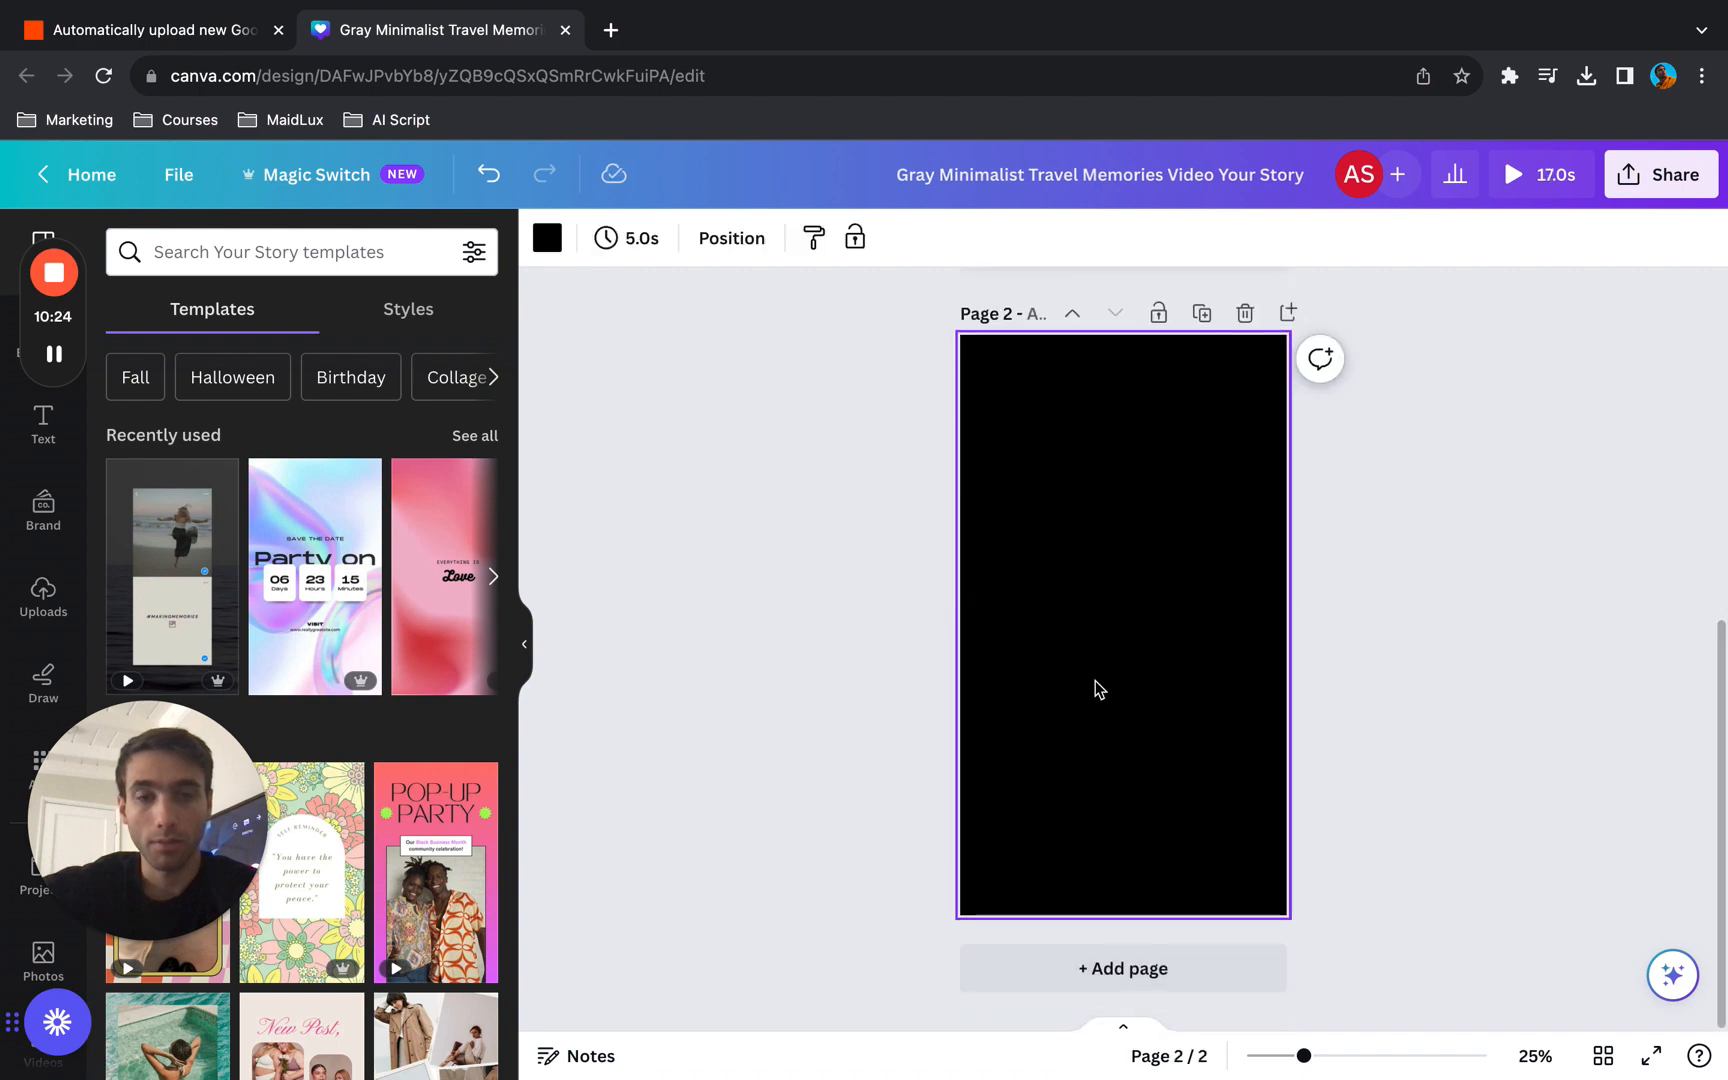
scroll(1098, 688, up, 5)
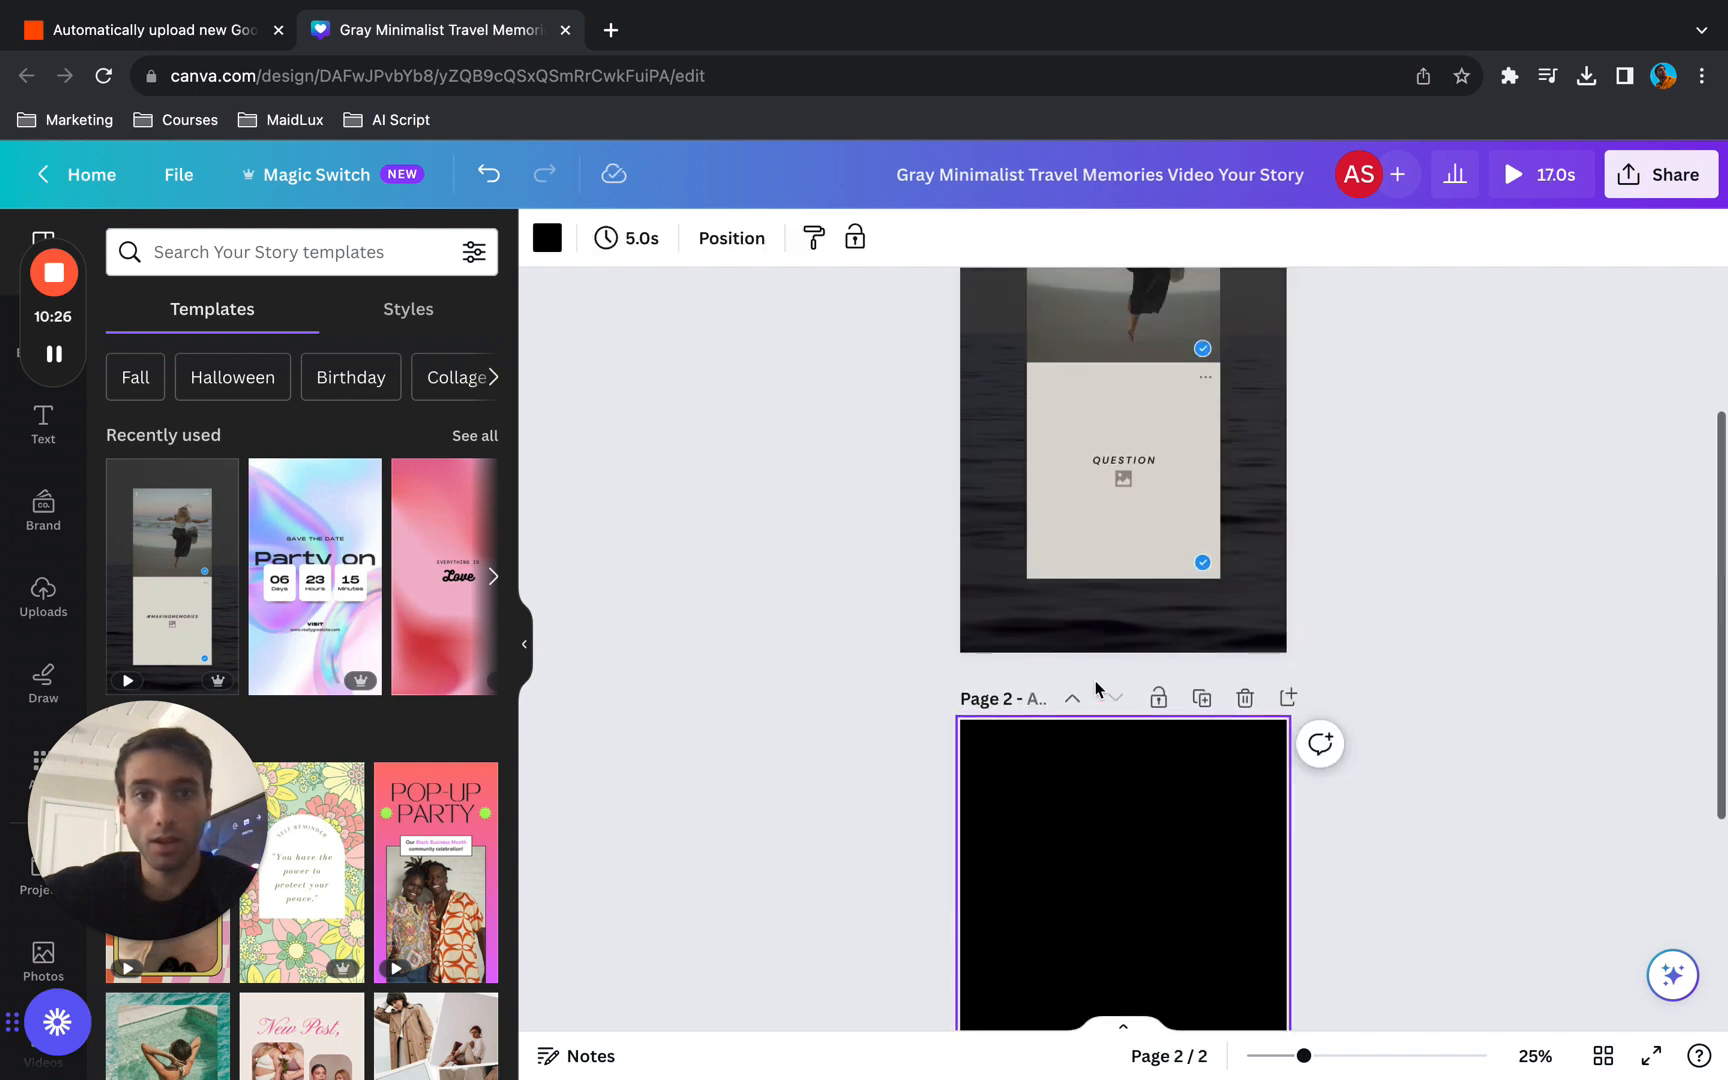
click(1245, 699)
- Duplicate the QUESTION page and change the text on the copy to ANSWER
click(1226, 313)
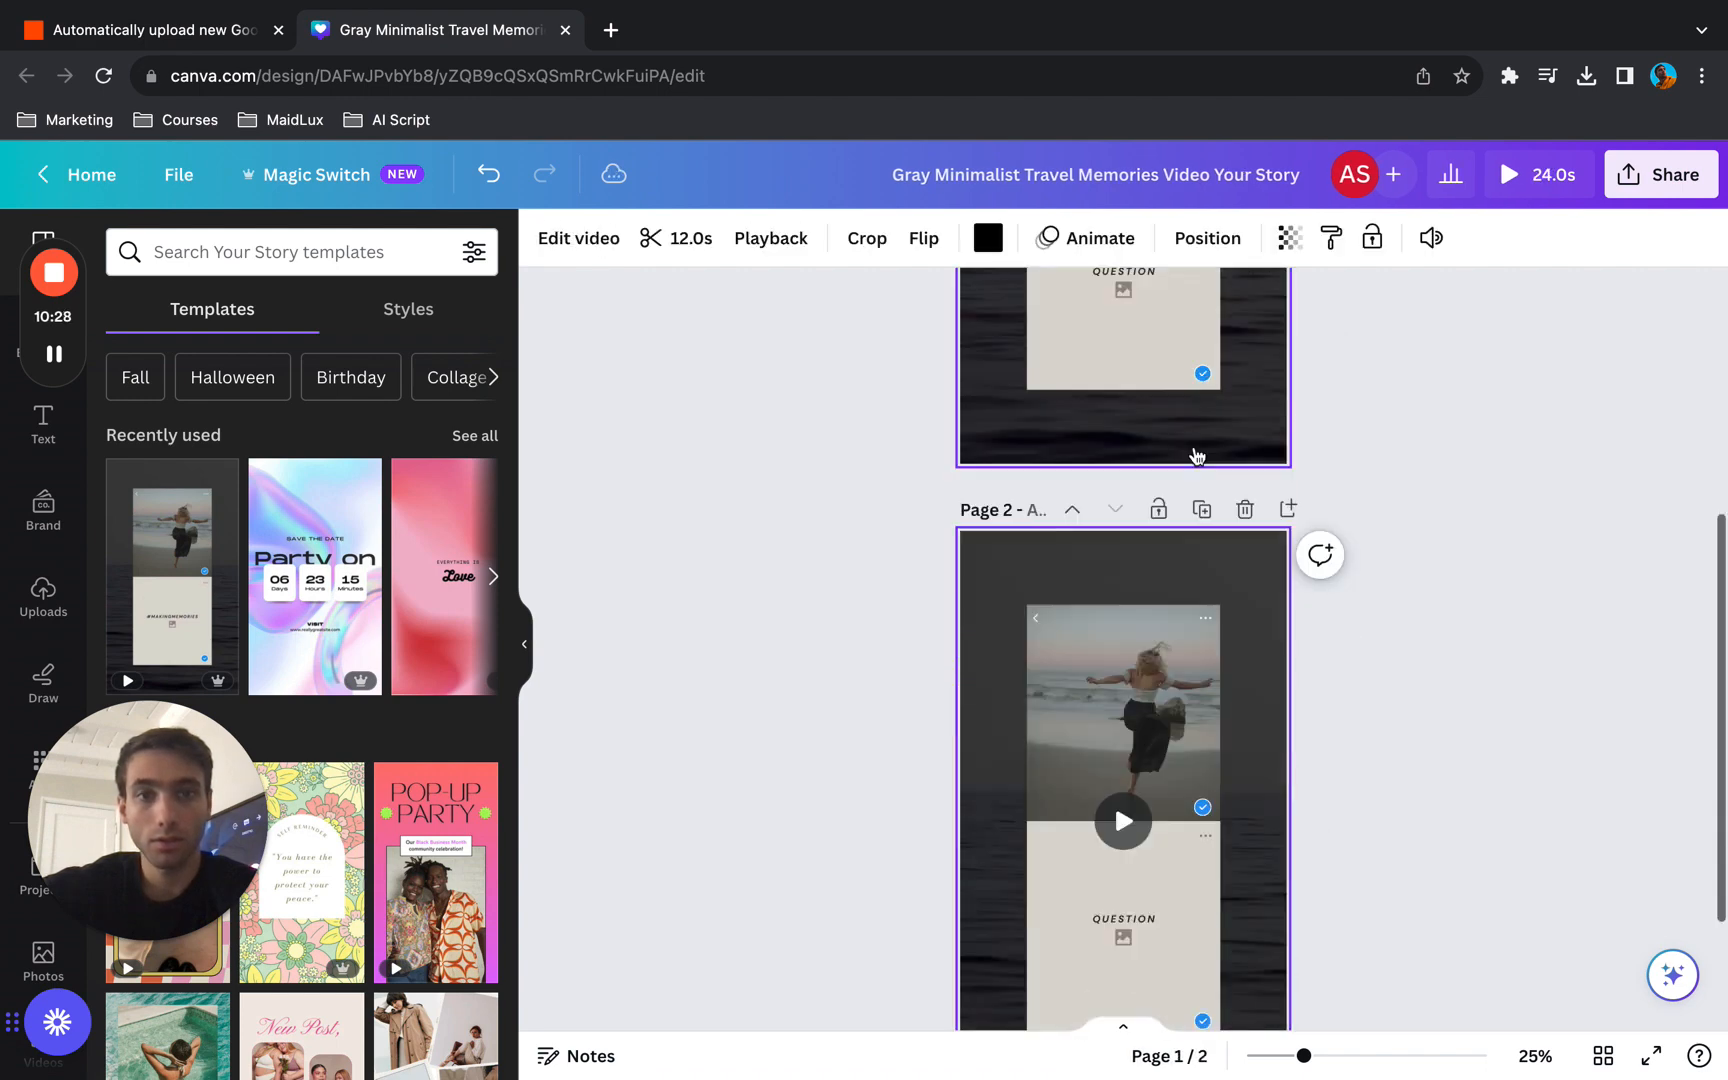
click(1140, 716)
double_click(1140, 716)
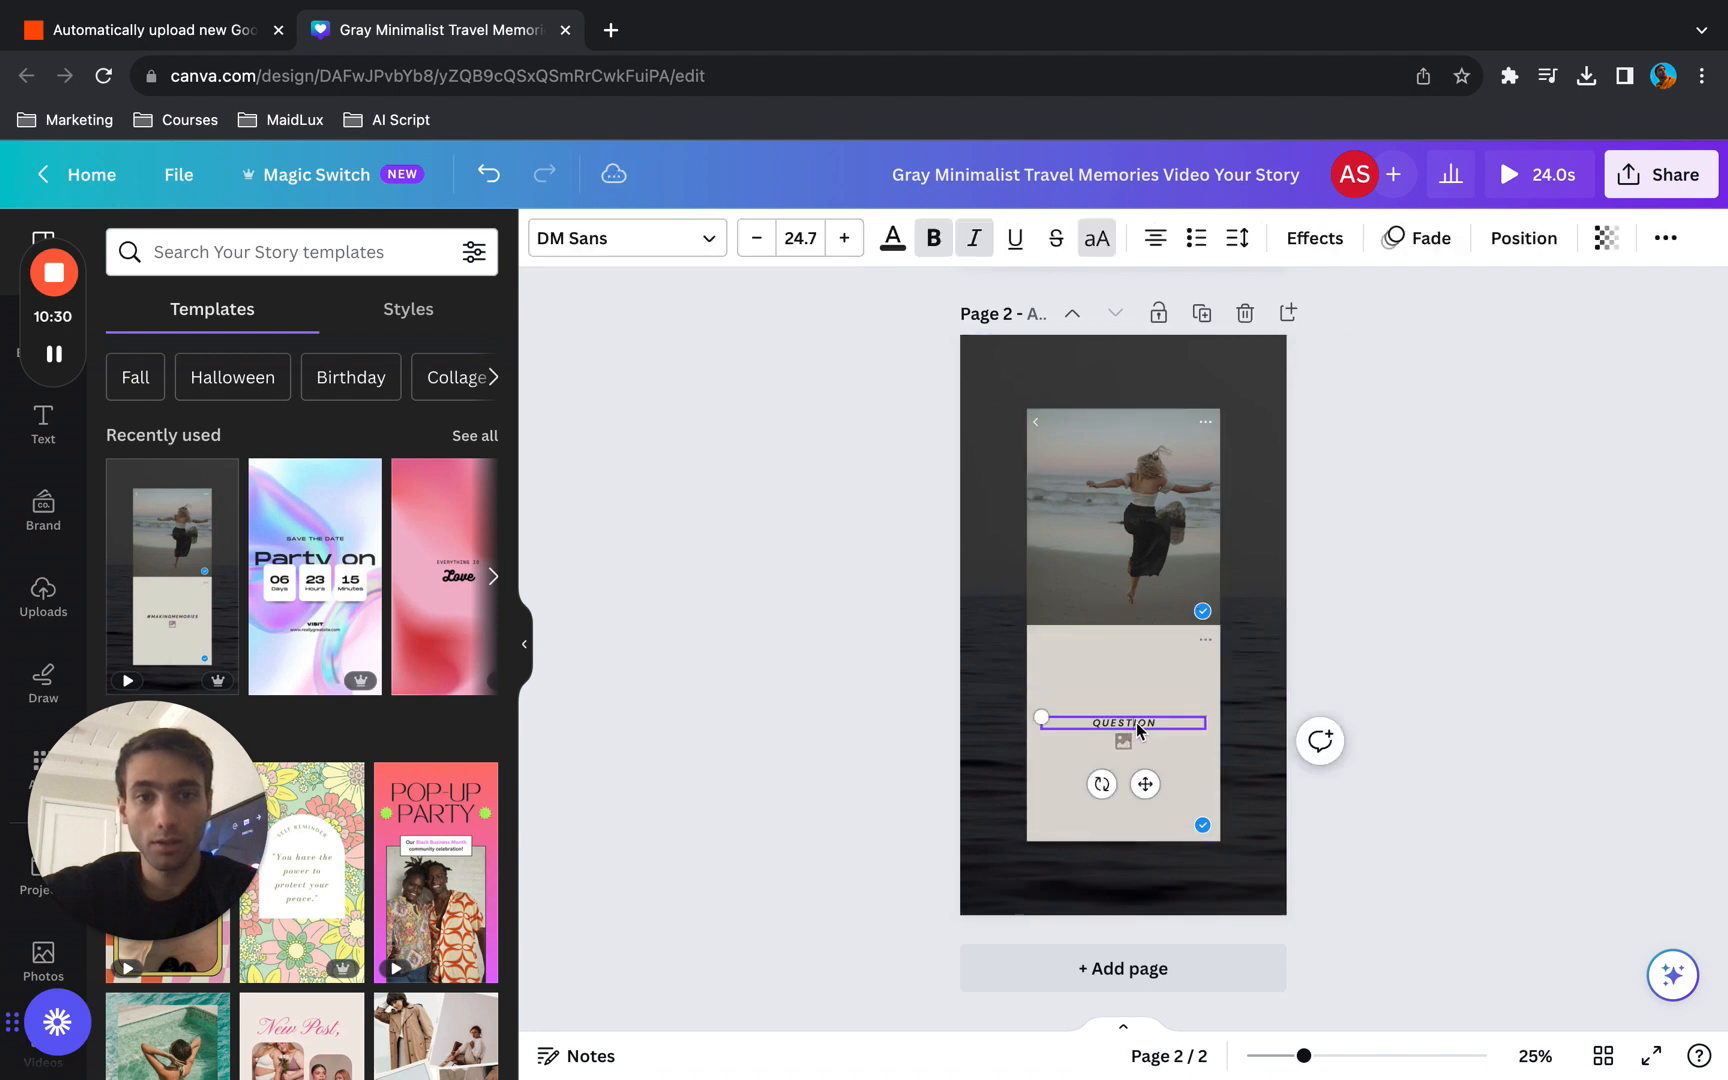
text(A)
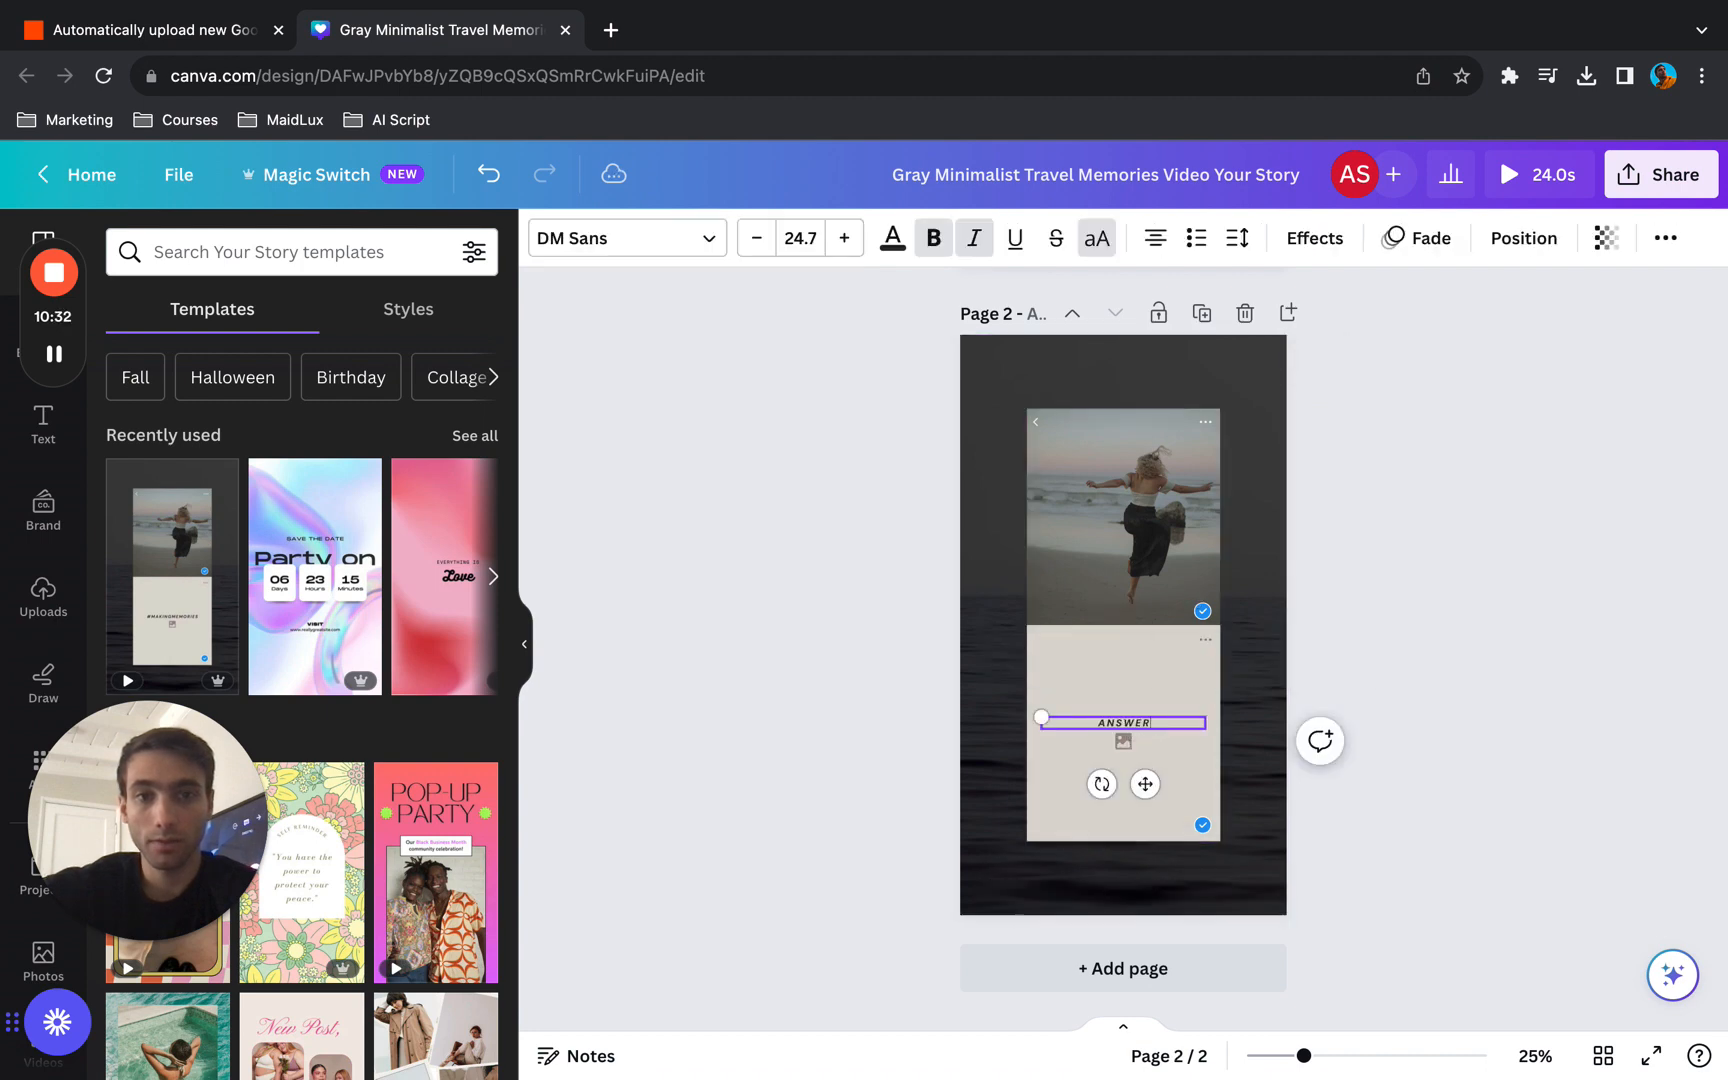
text(NSWER)
click(815, 672)
- Delete the small picture icon beneath the ANSWER text on page 2 and beneath the QUESTION text on page 1
click(1122, 743)
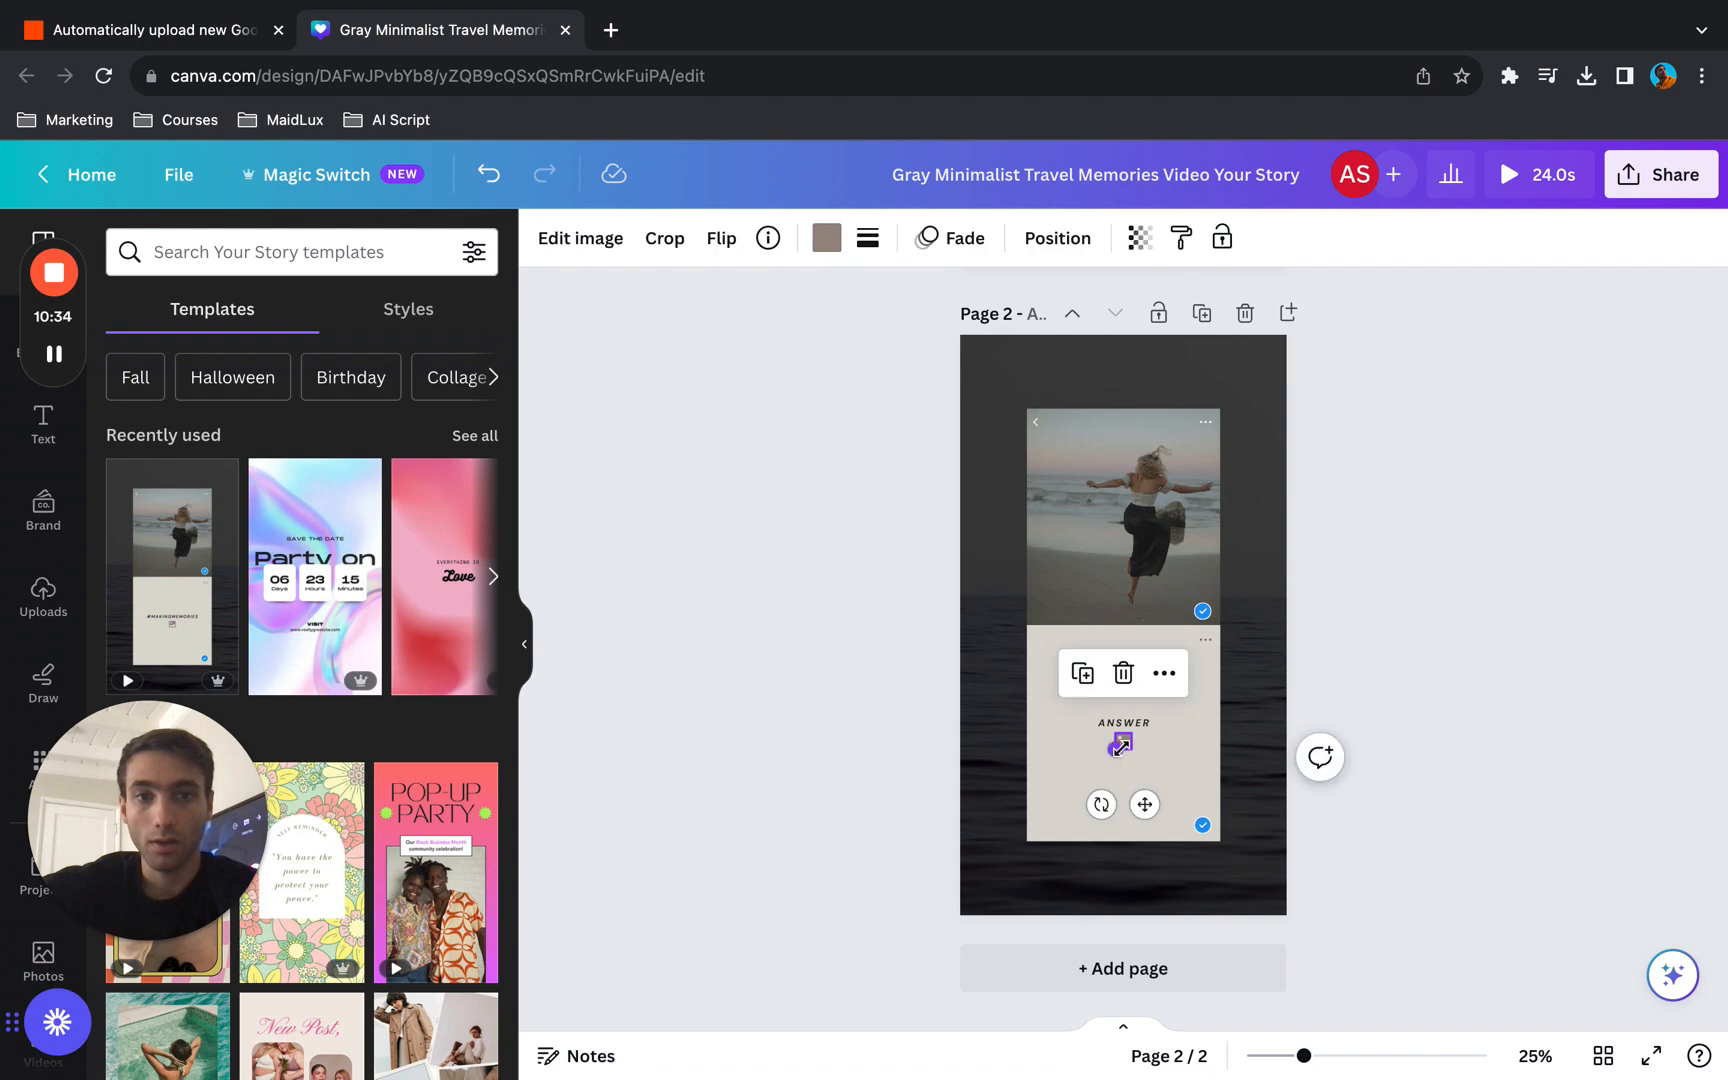
key(Delete)
scroll(1121, 748, up, 4)
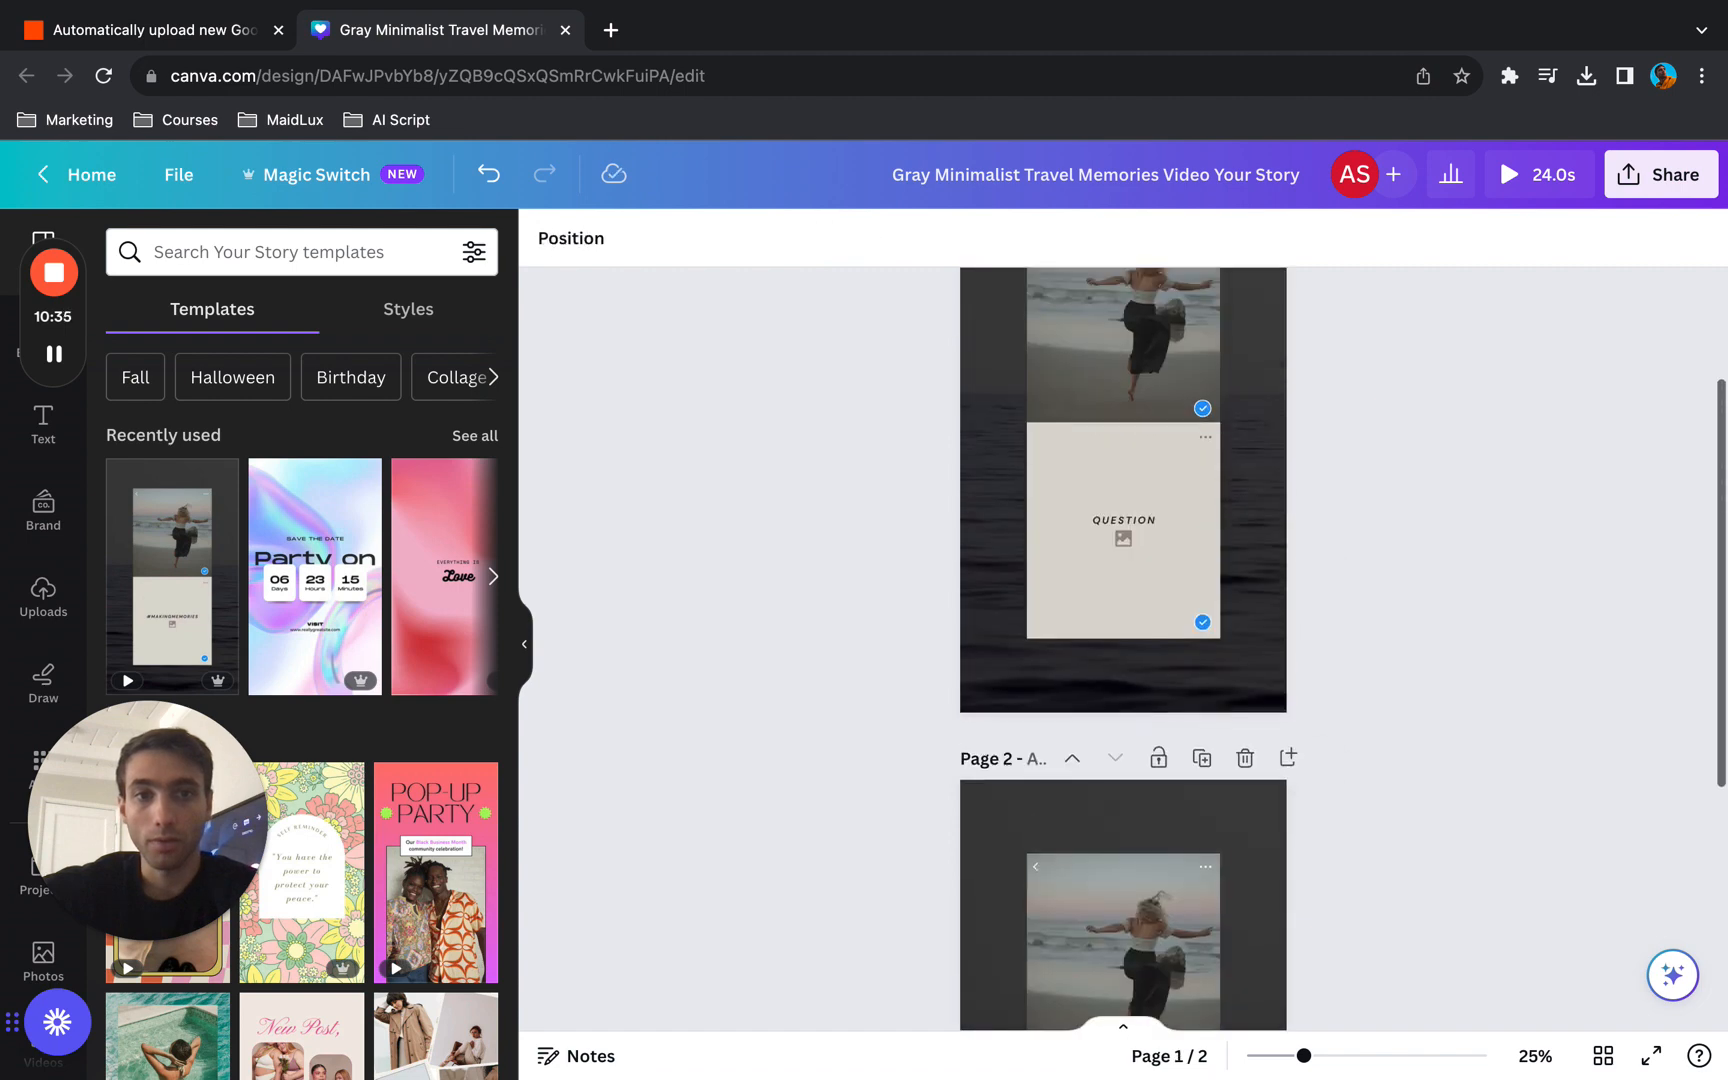
click(1121, 548)
key(Delete)
- Delete the beige panel and the beach photo from page 1, keeping the dark sea background
click(1155, 478)
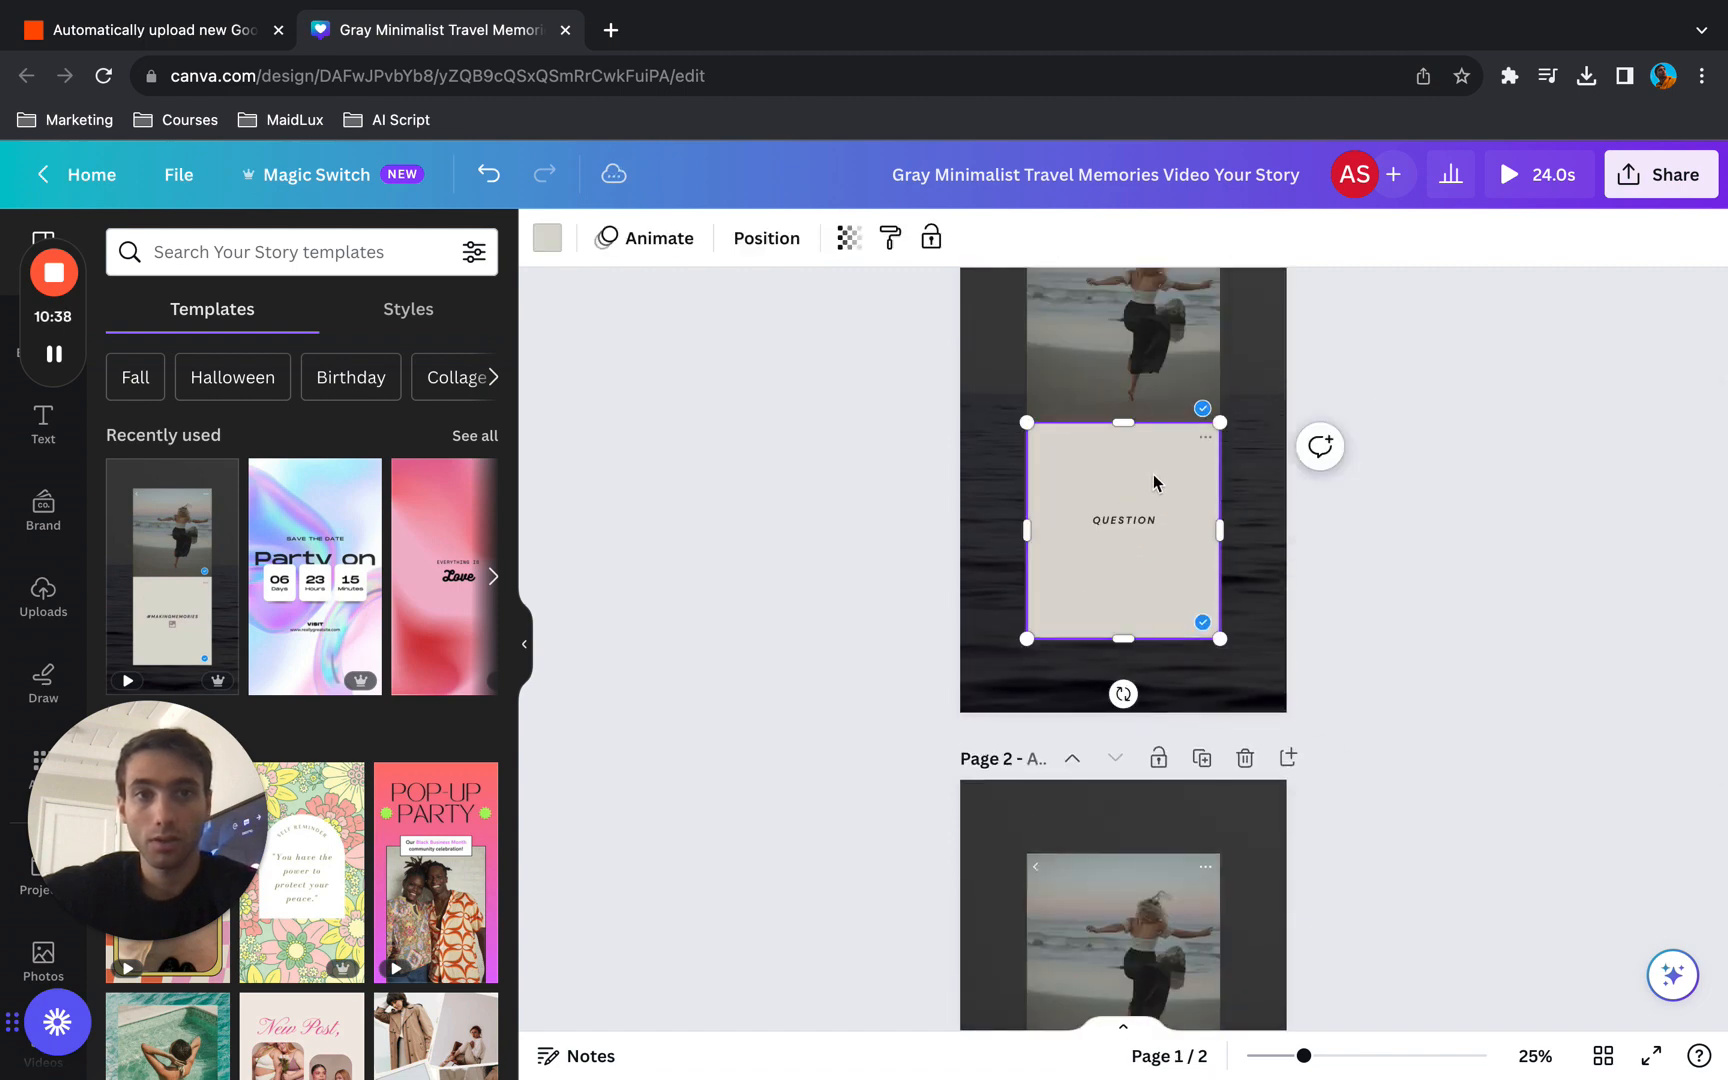
key(Delete)
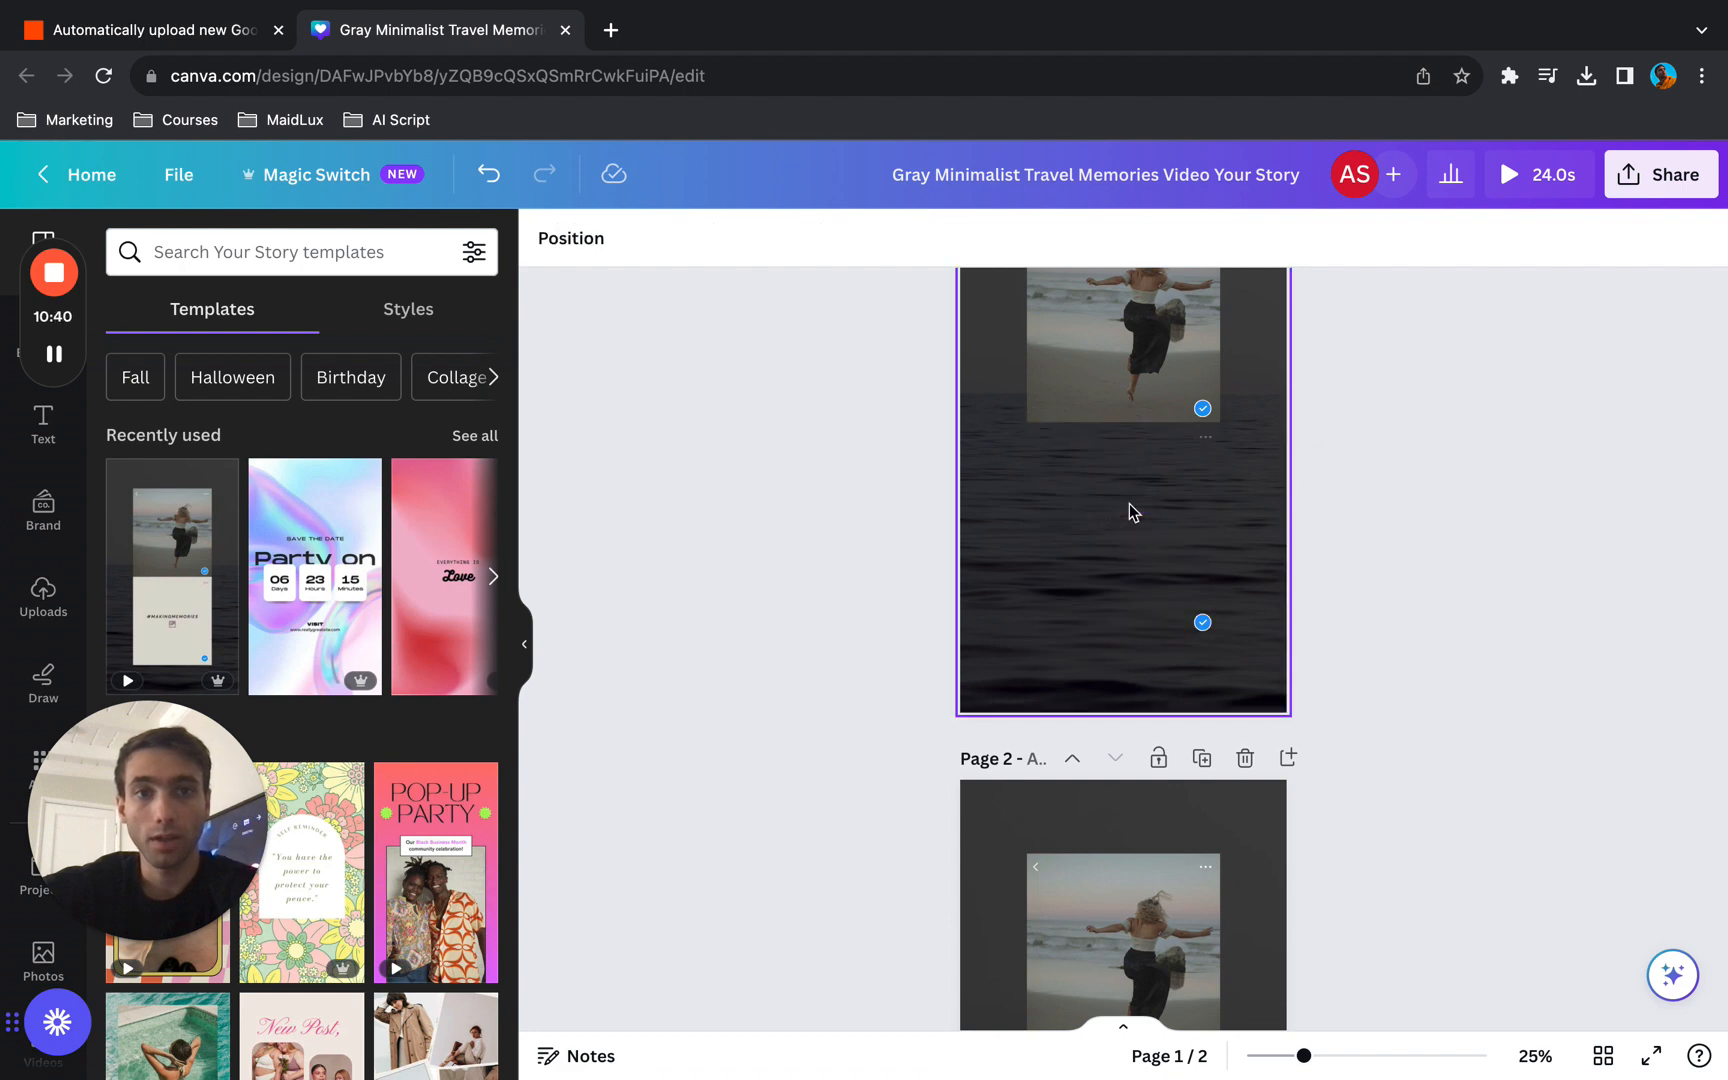
click(1122, 413)
click(1100, 476)
key(Delete)
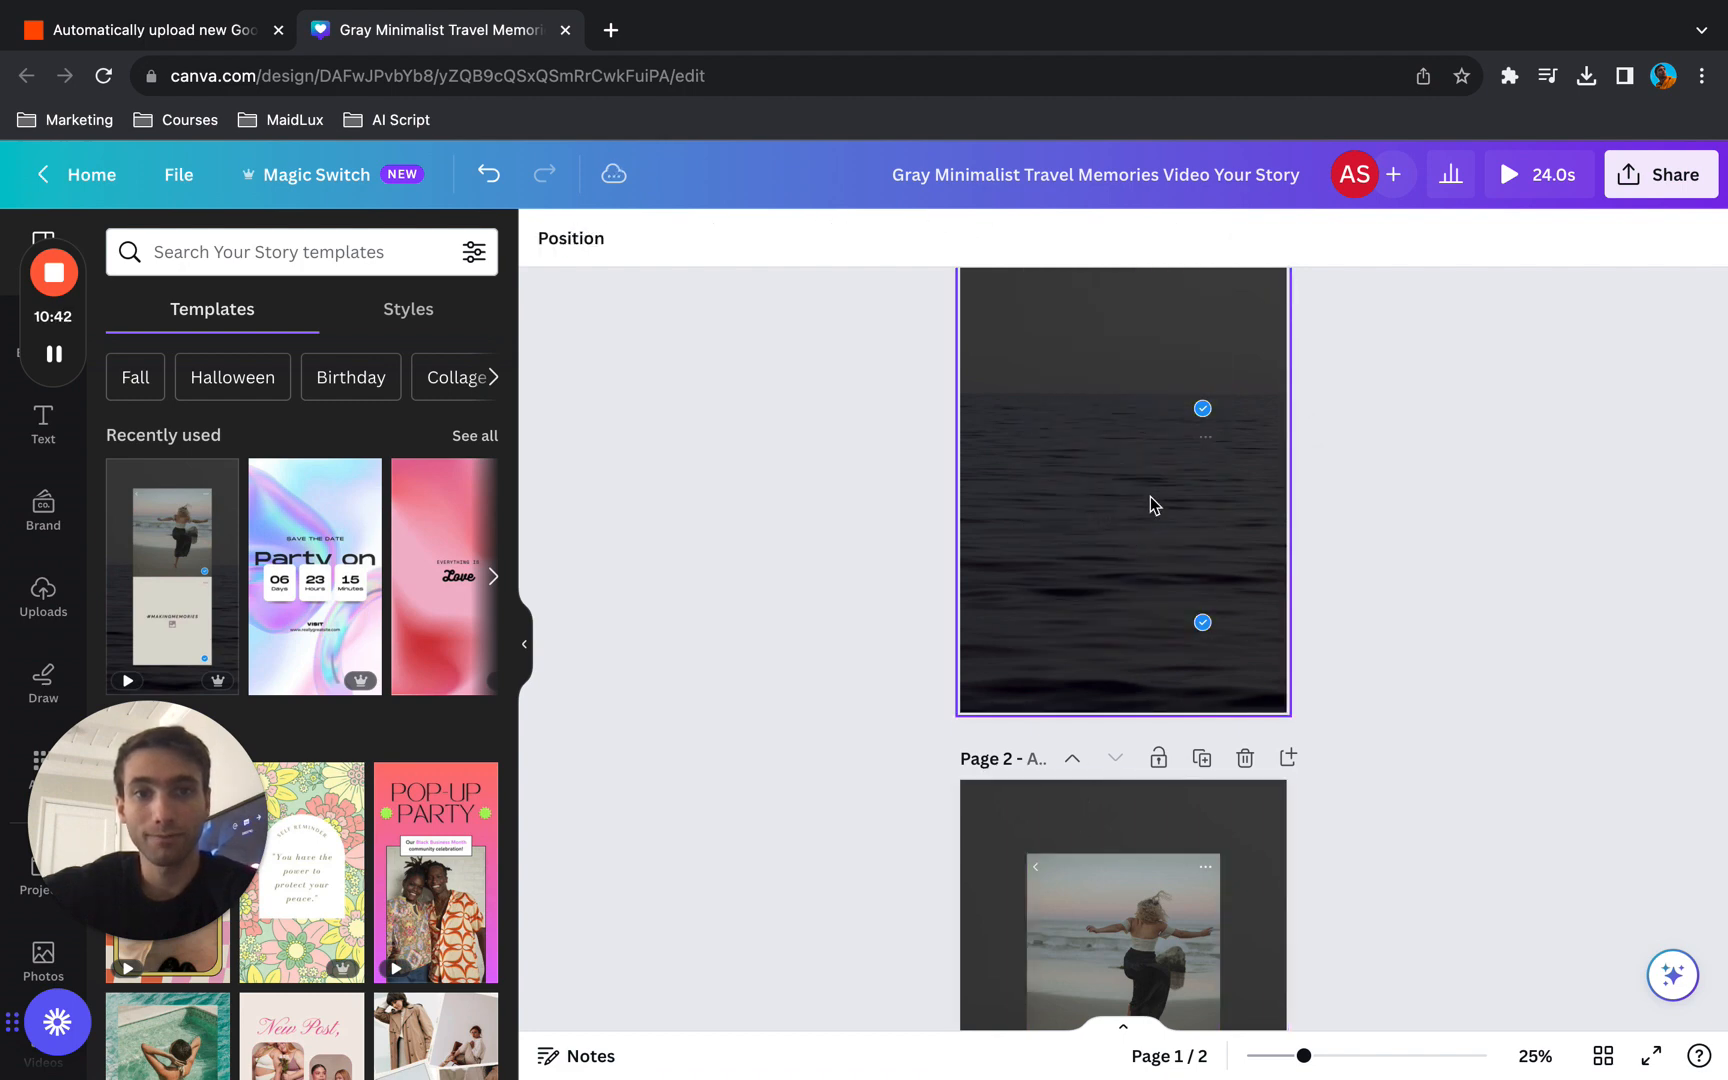
- Delete the beach photo and the beige panel from page 2
click(1095, 902)
key(Delete)
scroll(1095, 879, down, 2)
key(Delete)
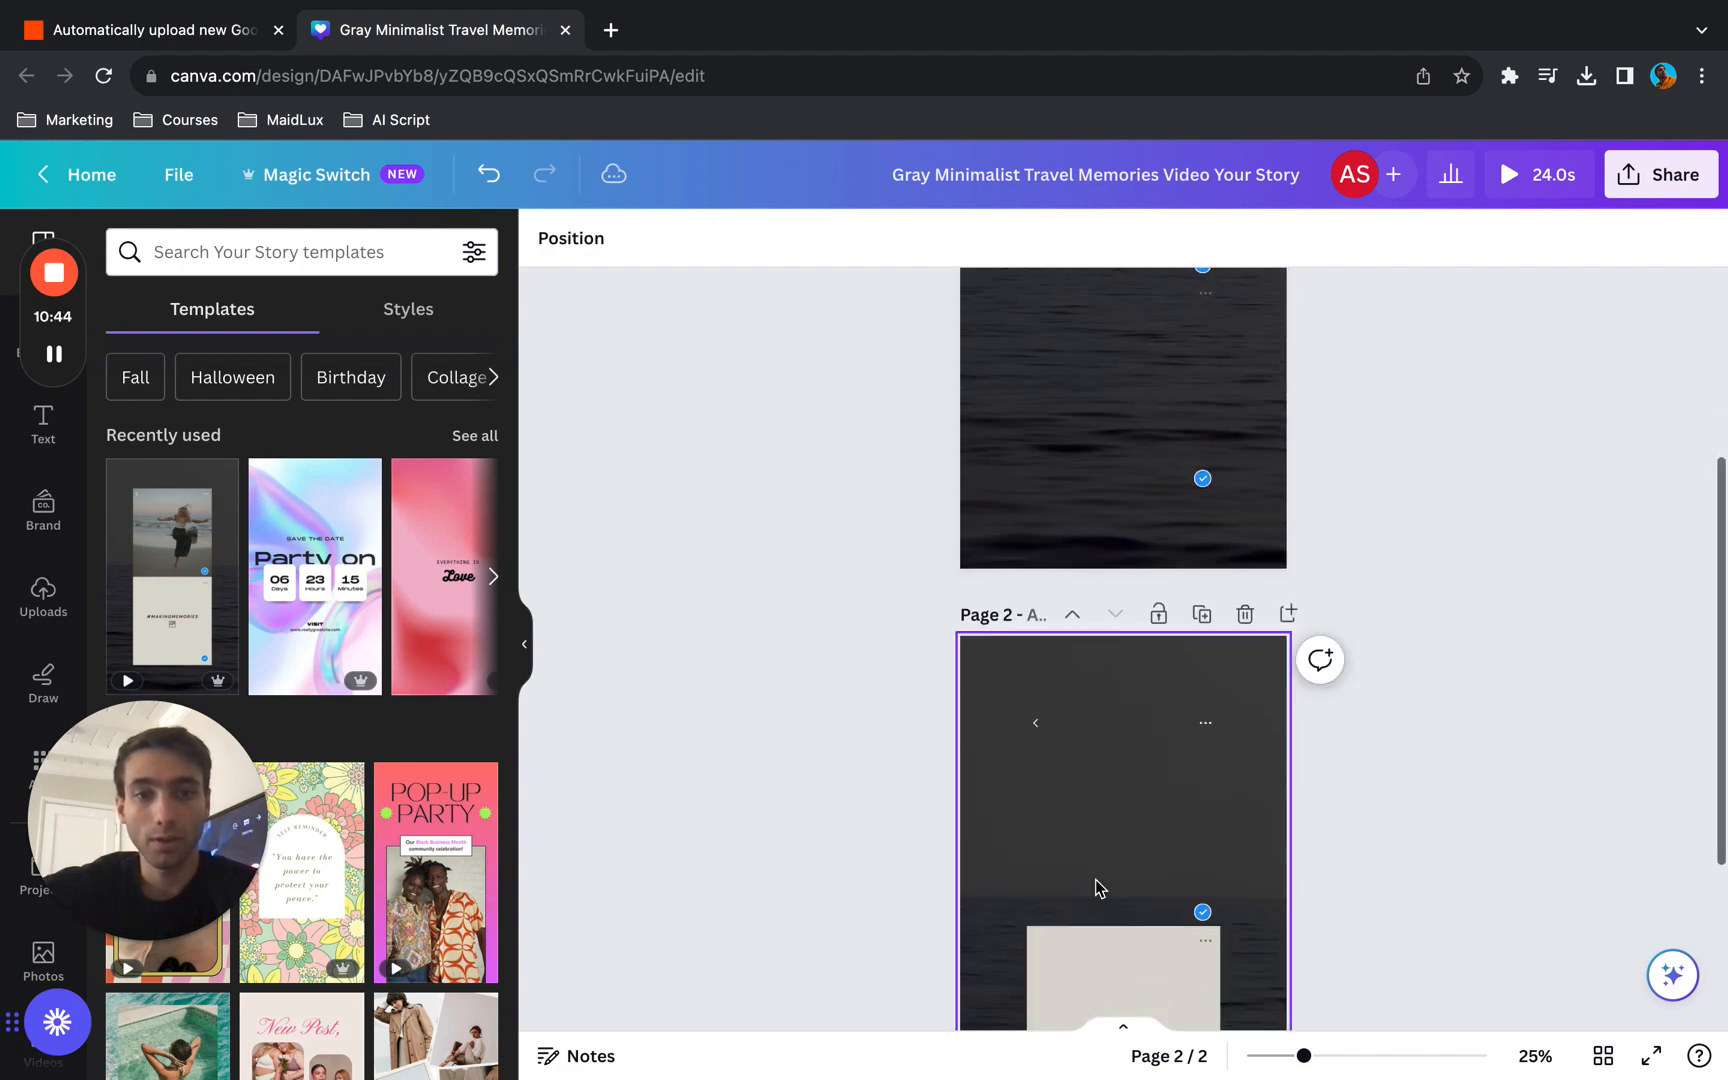
click(1080, 975)
key(Delete)
key(Delete)
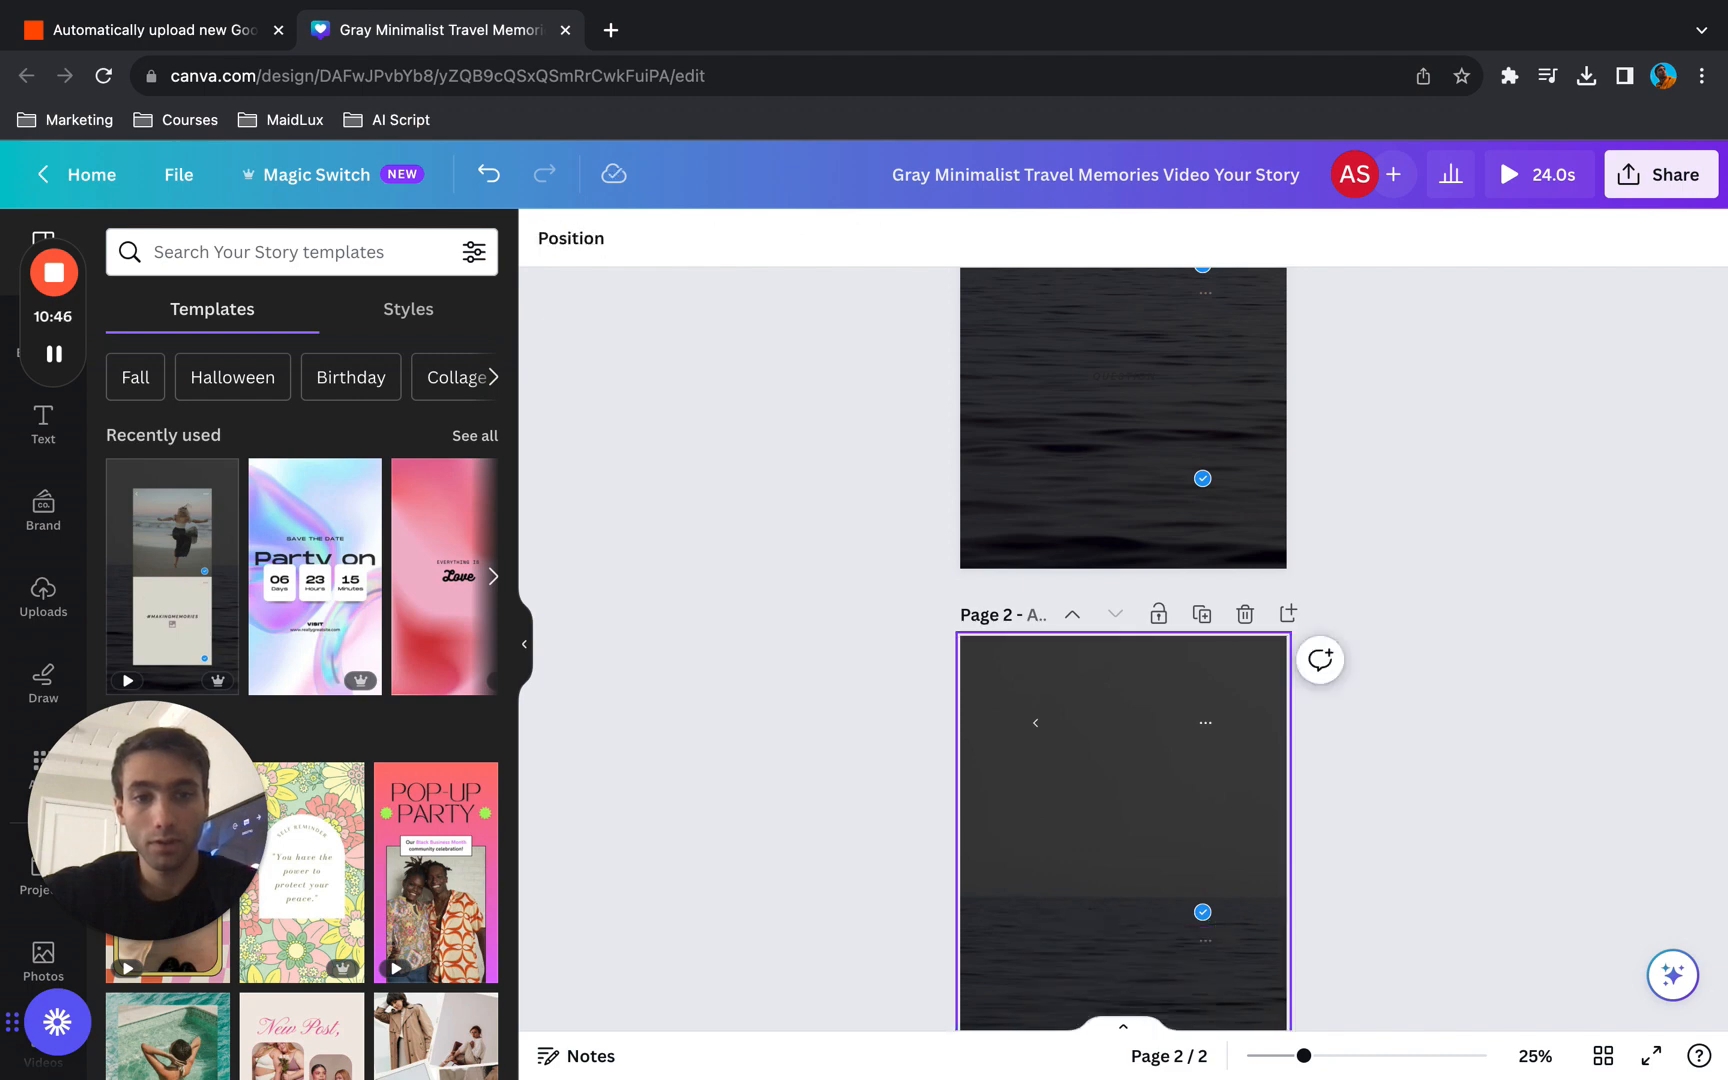
- Delete both check badges, including the lower badge's white part, from page 2
scroll(1150, 875, down, 3)
click(1204, 721)
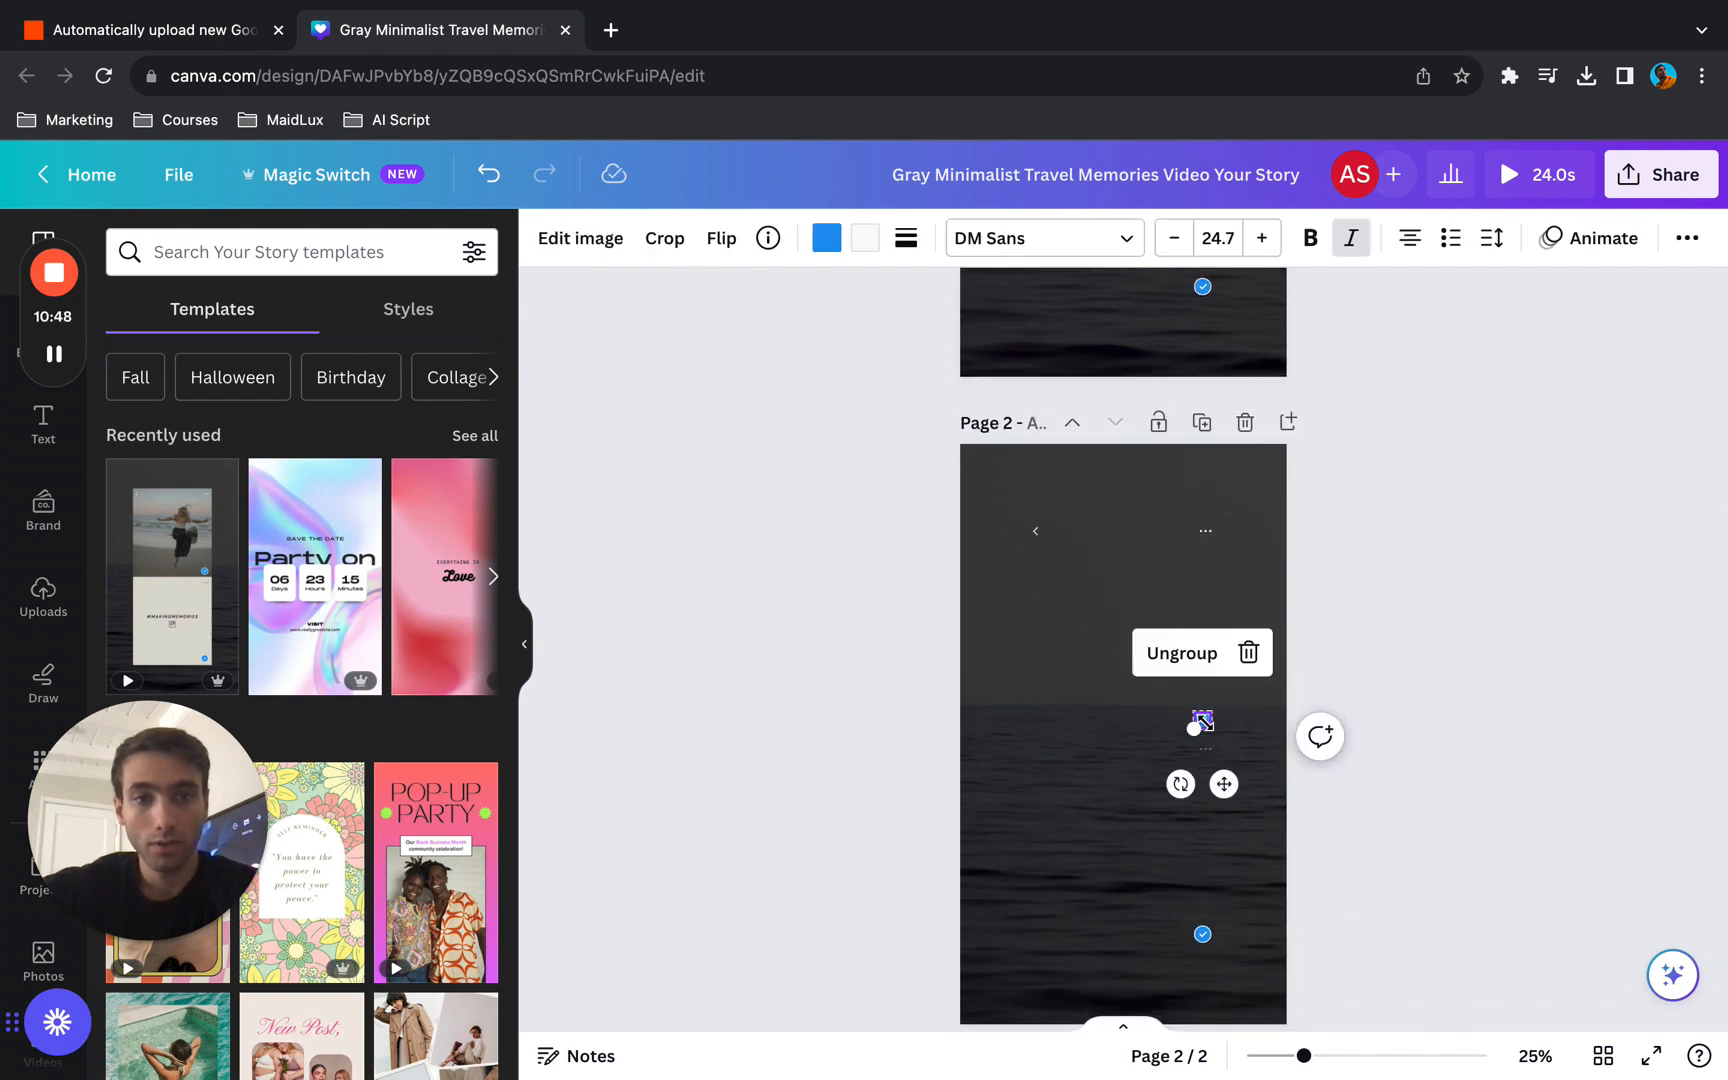
click(1204, 721)
key(Delete)
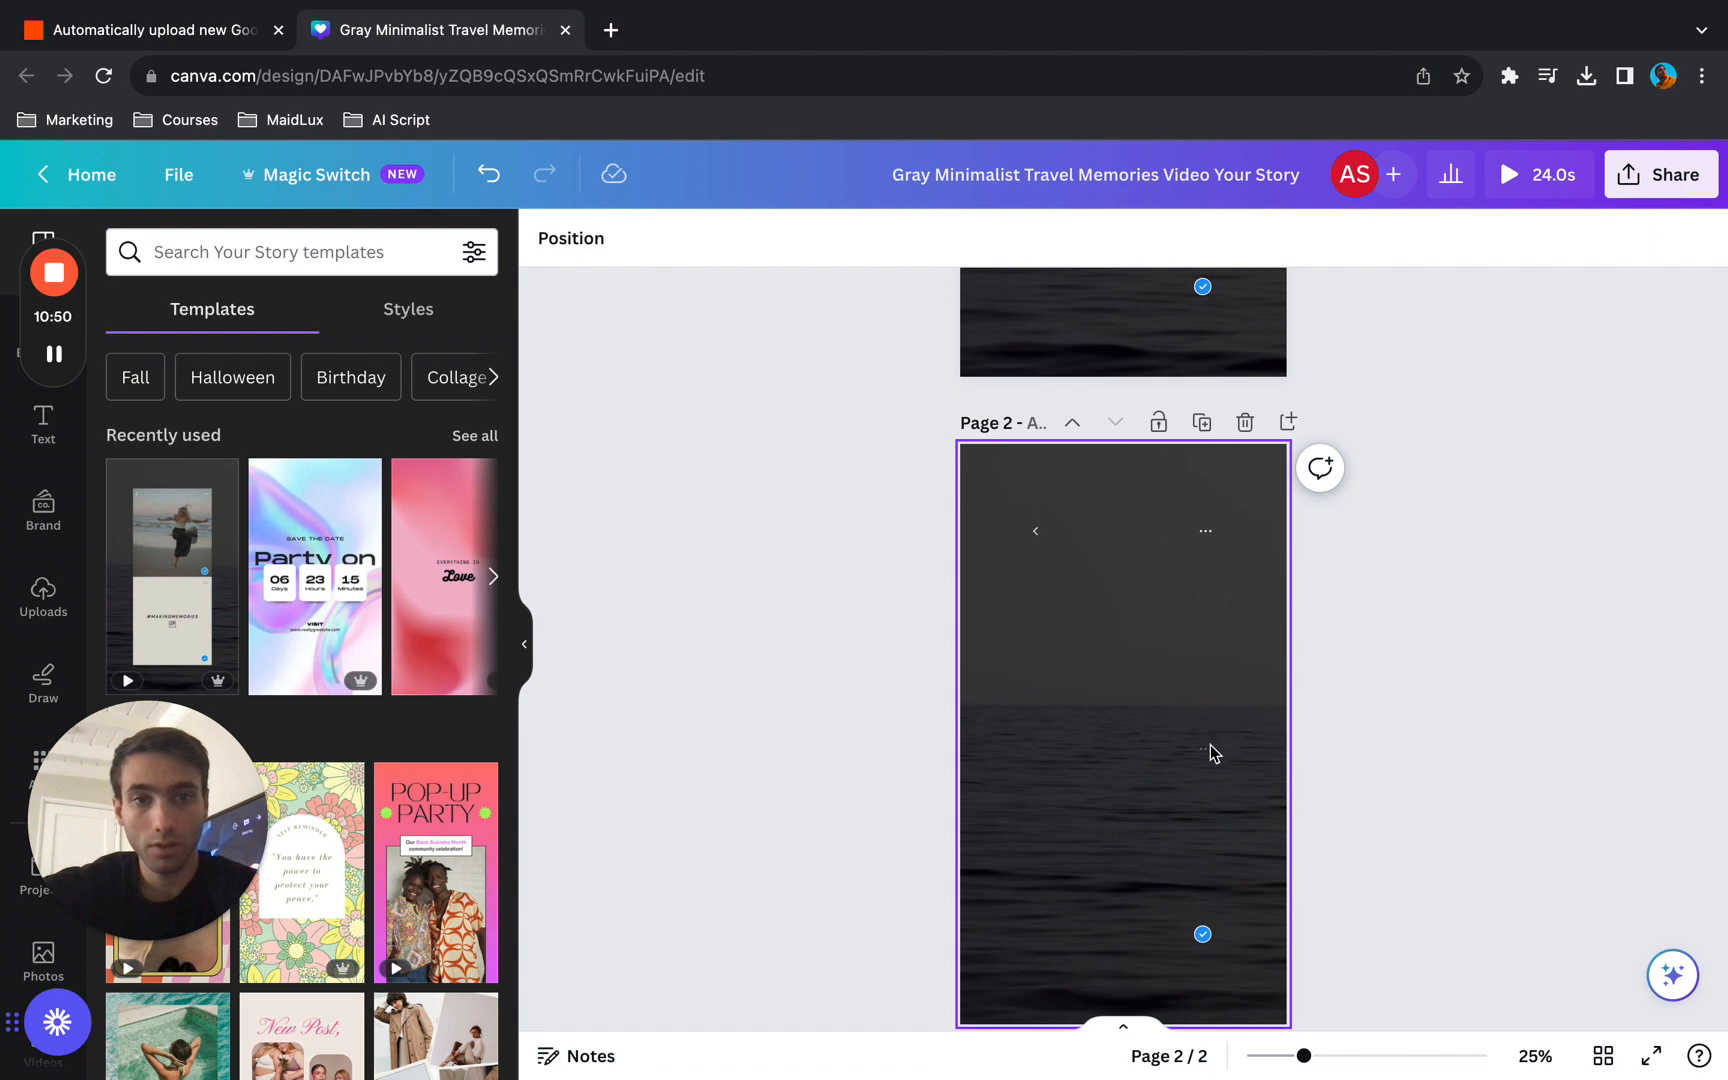
click(1210, 752)
click(1201, 936)
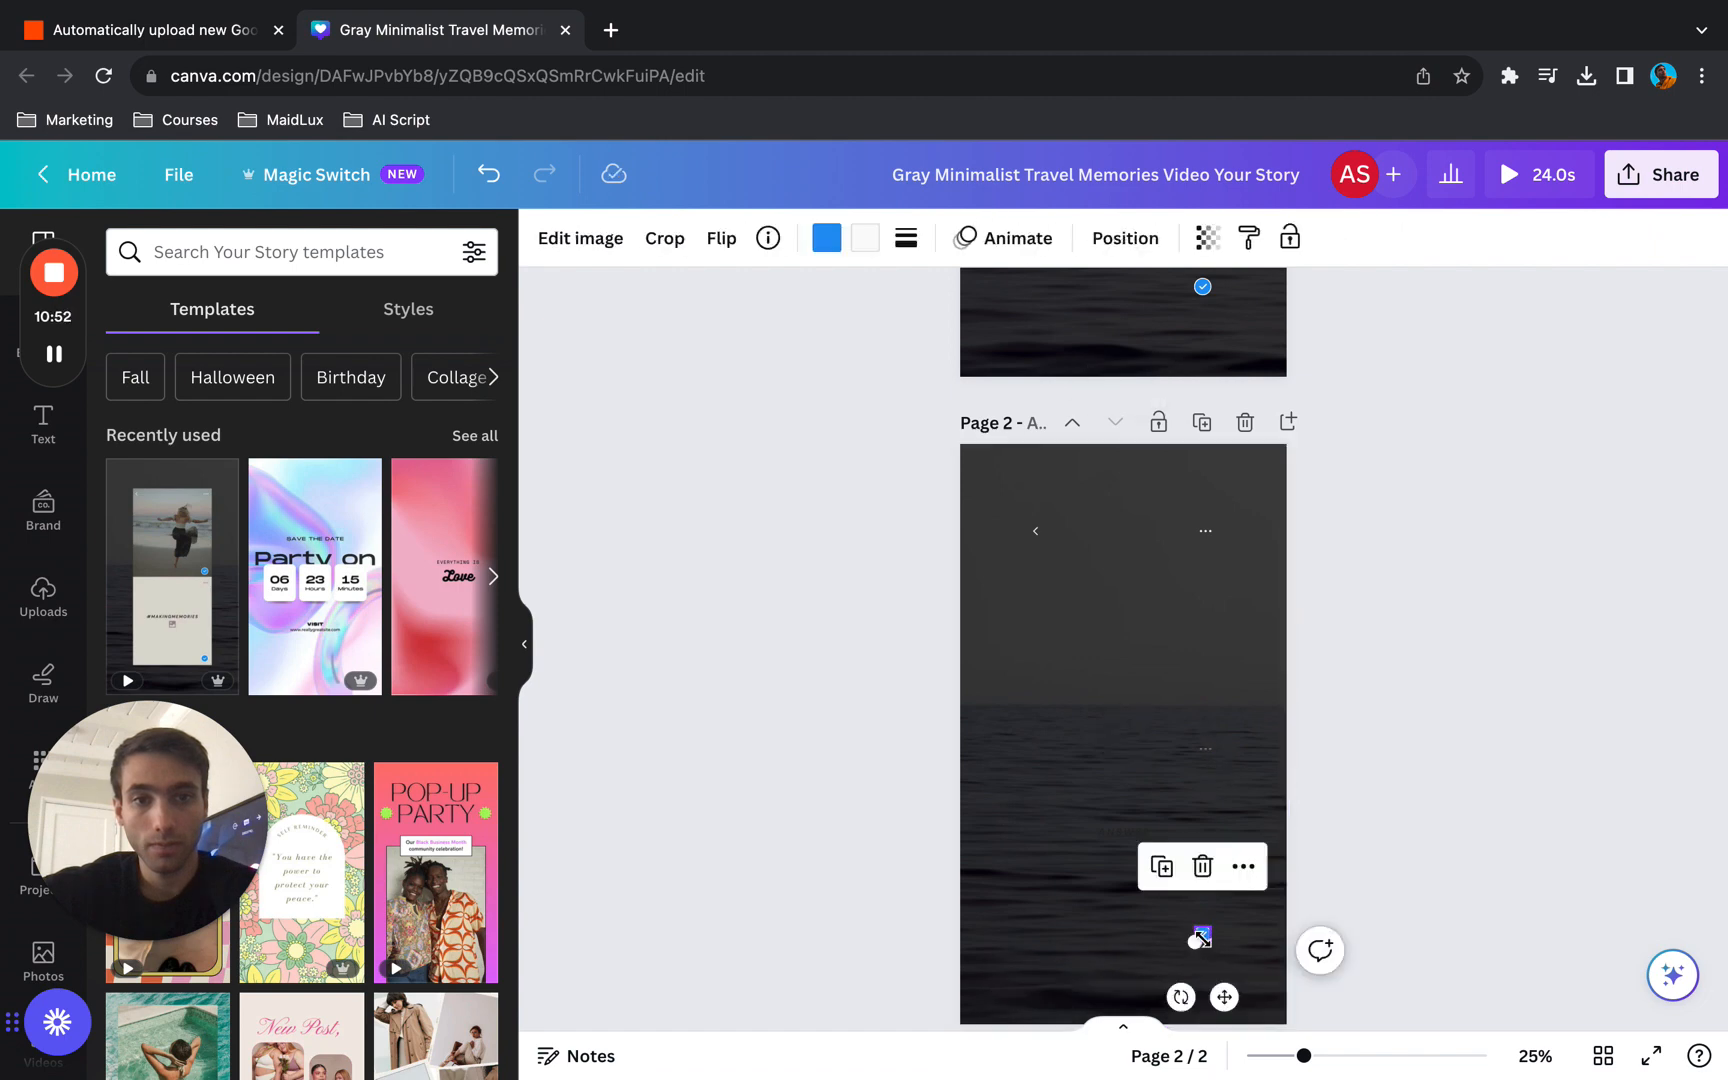
key(Escape)
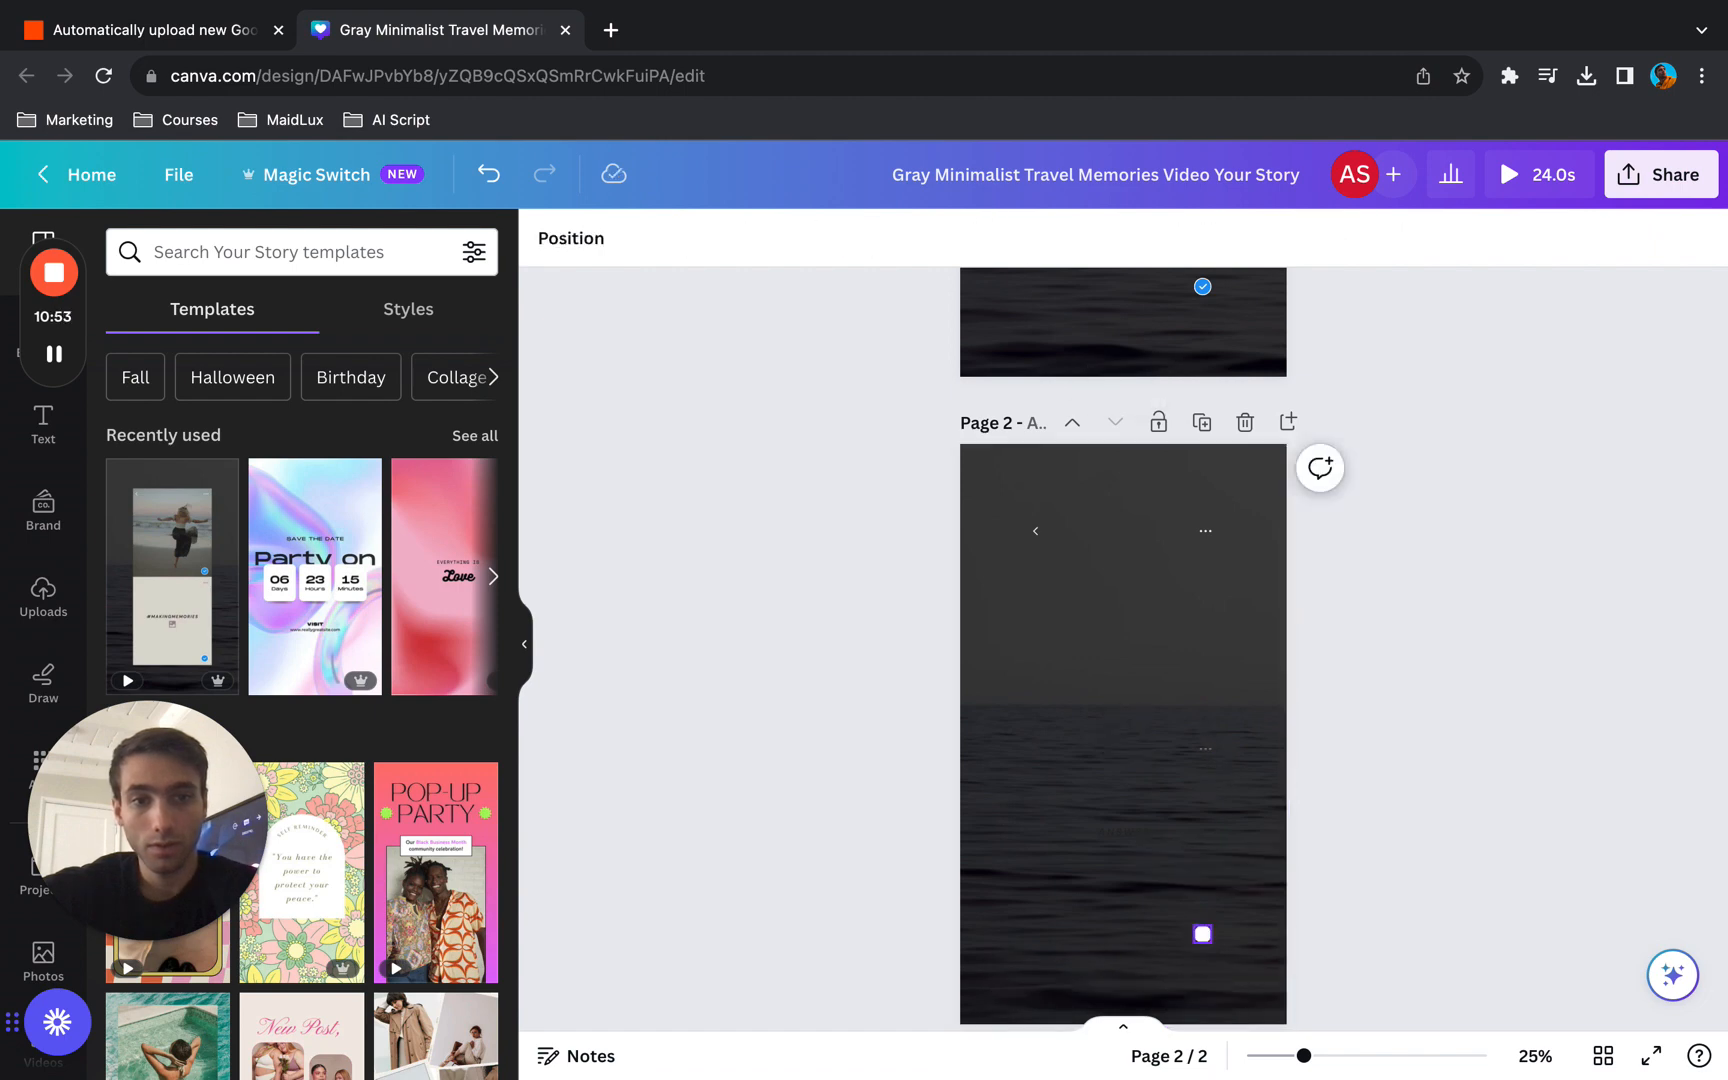
click(1203, 935)
key(Delete)
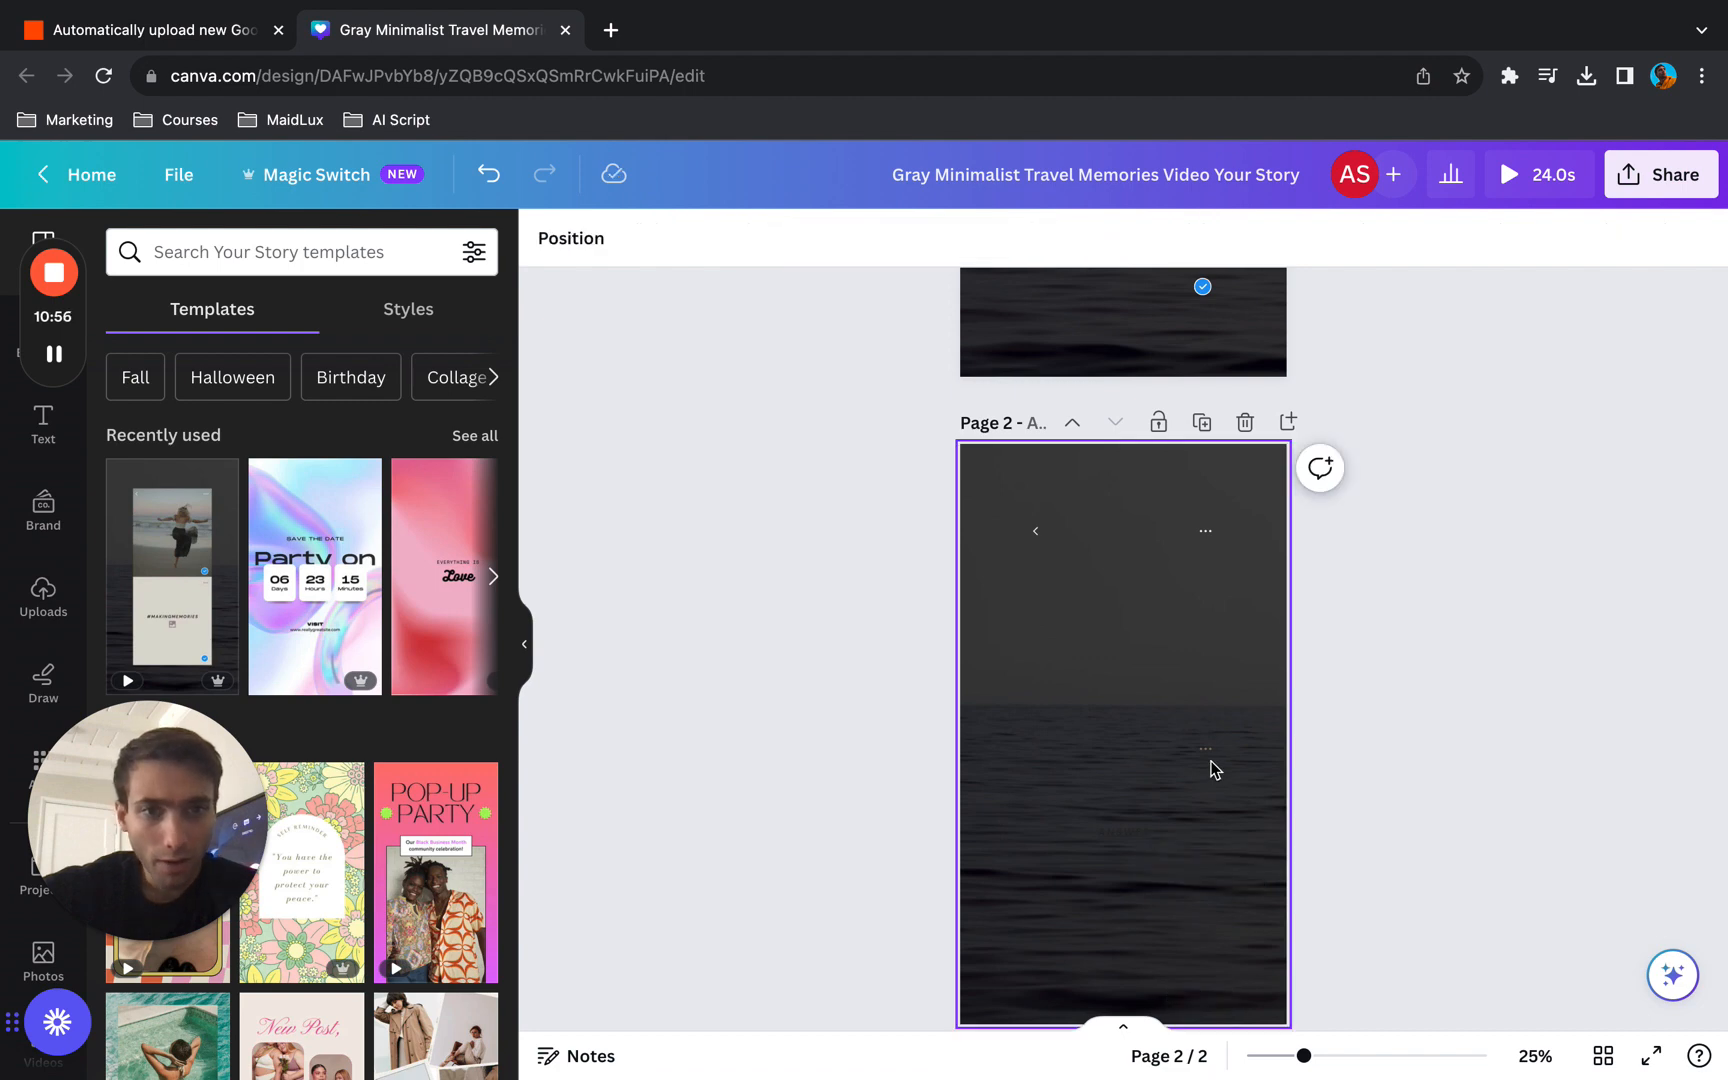
- Recolour the ANSWER text on page 2 to off-white from the document colors and enlarge it to size 35.7
click(1209, 757)
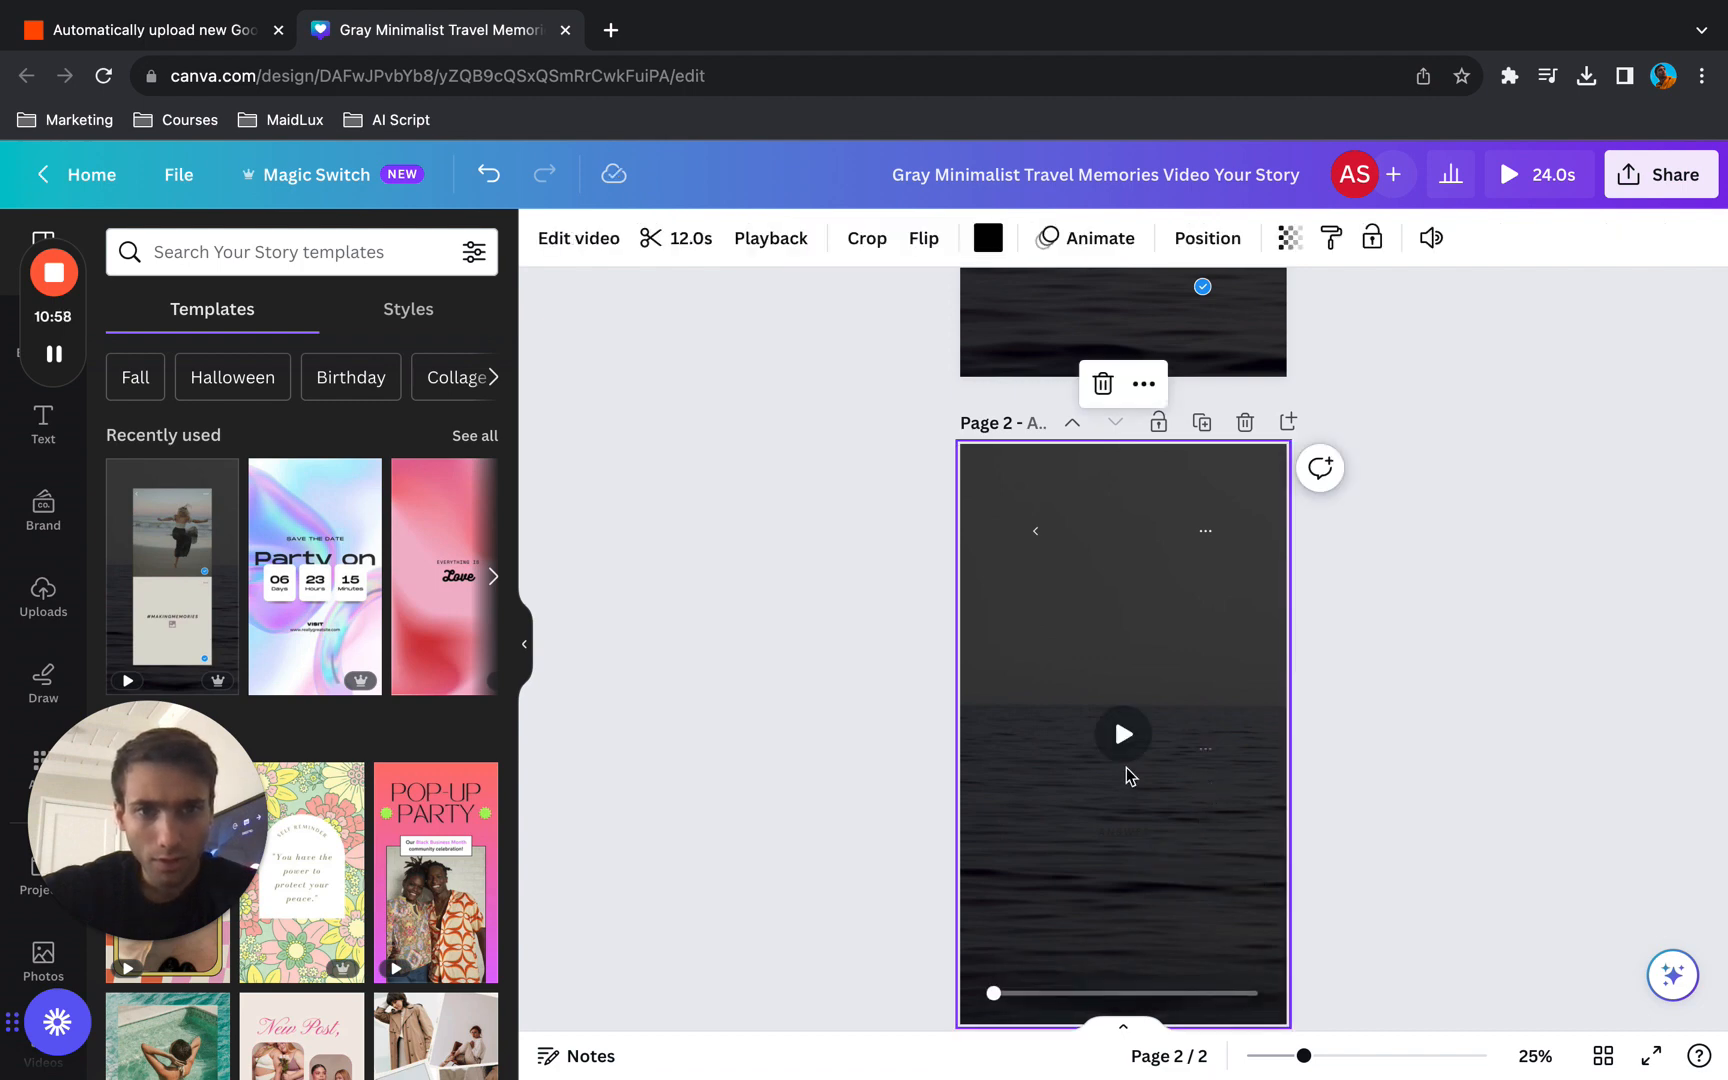
click(1137, 836)
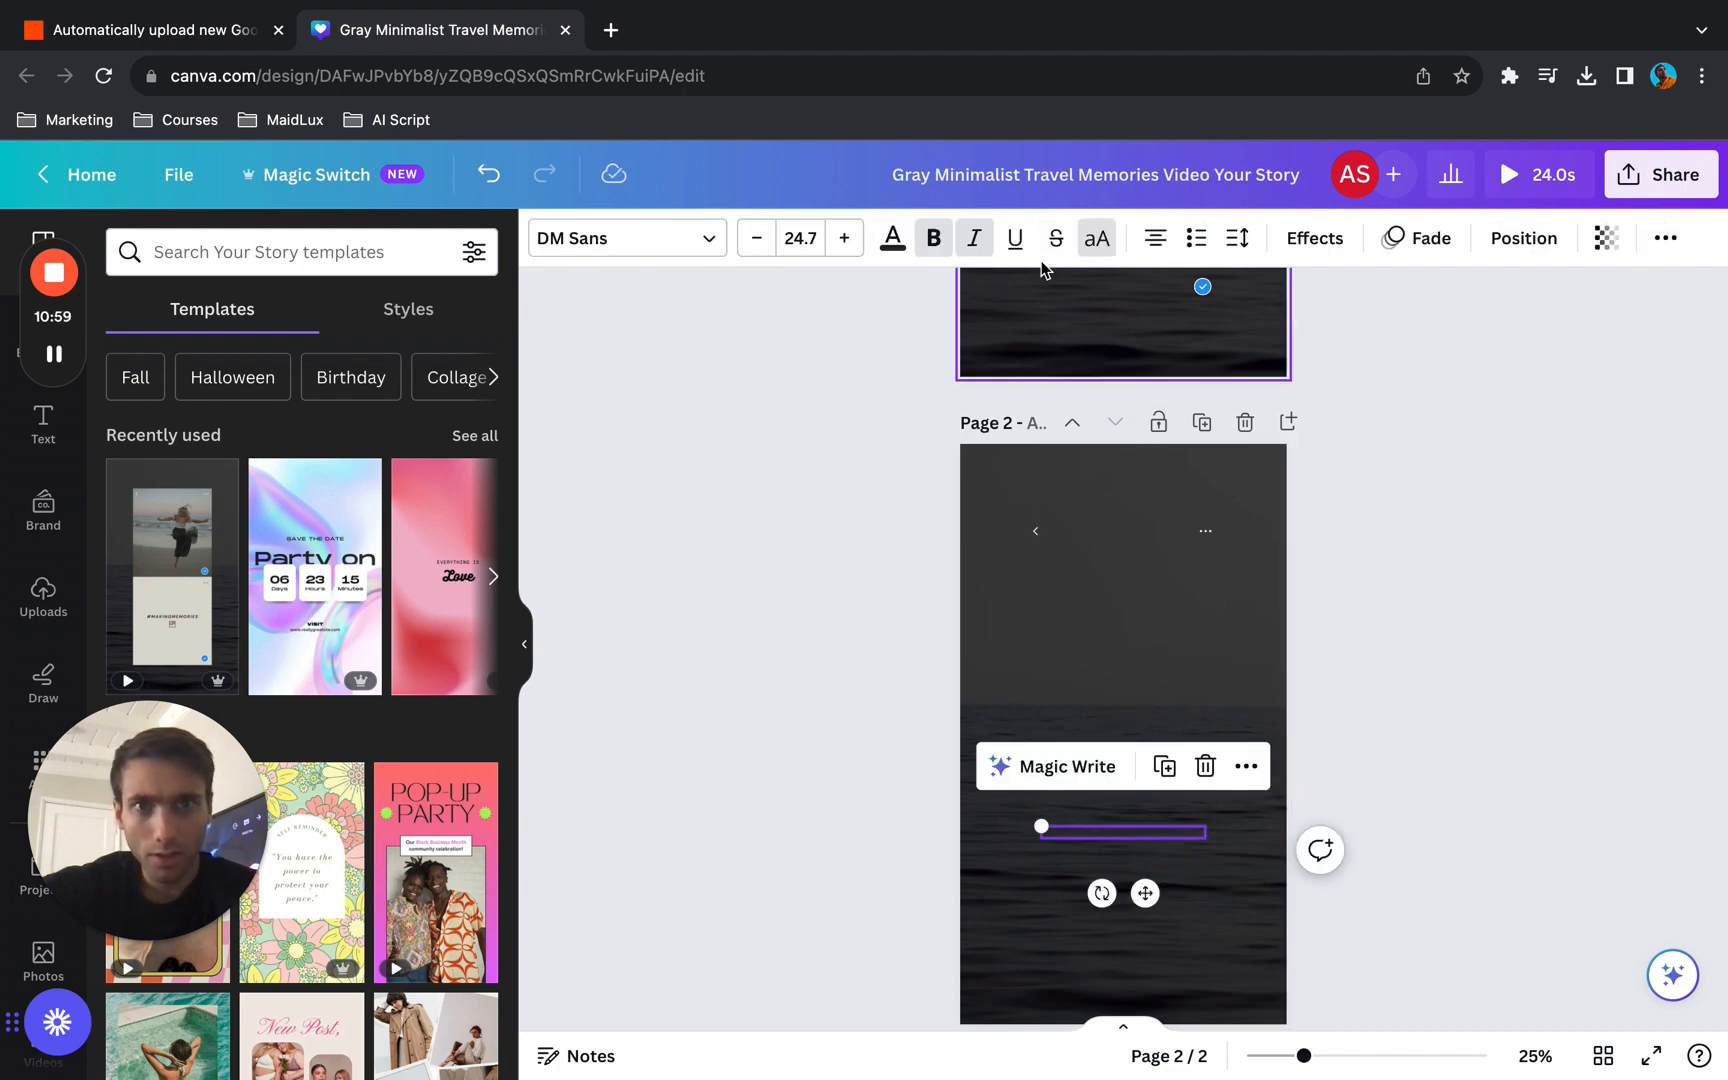
click(892, 237)
click(463, 382)
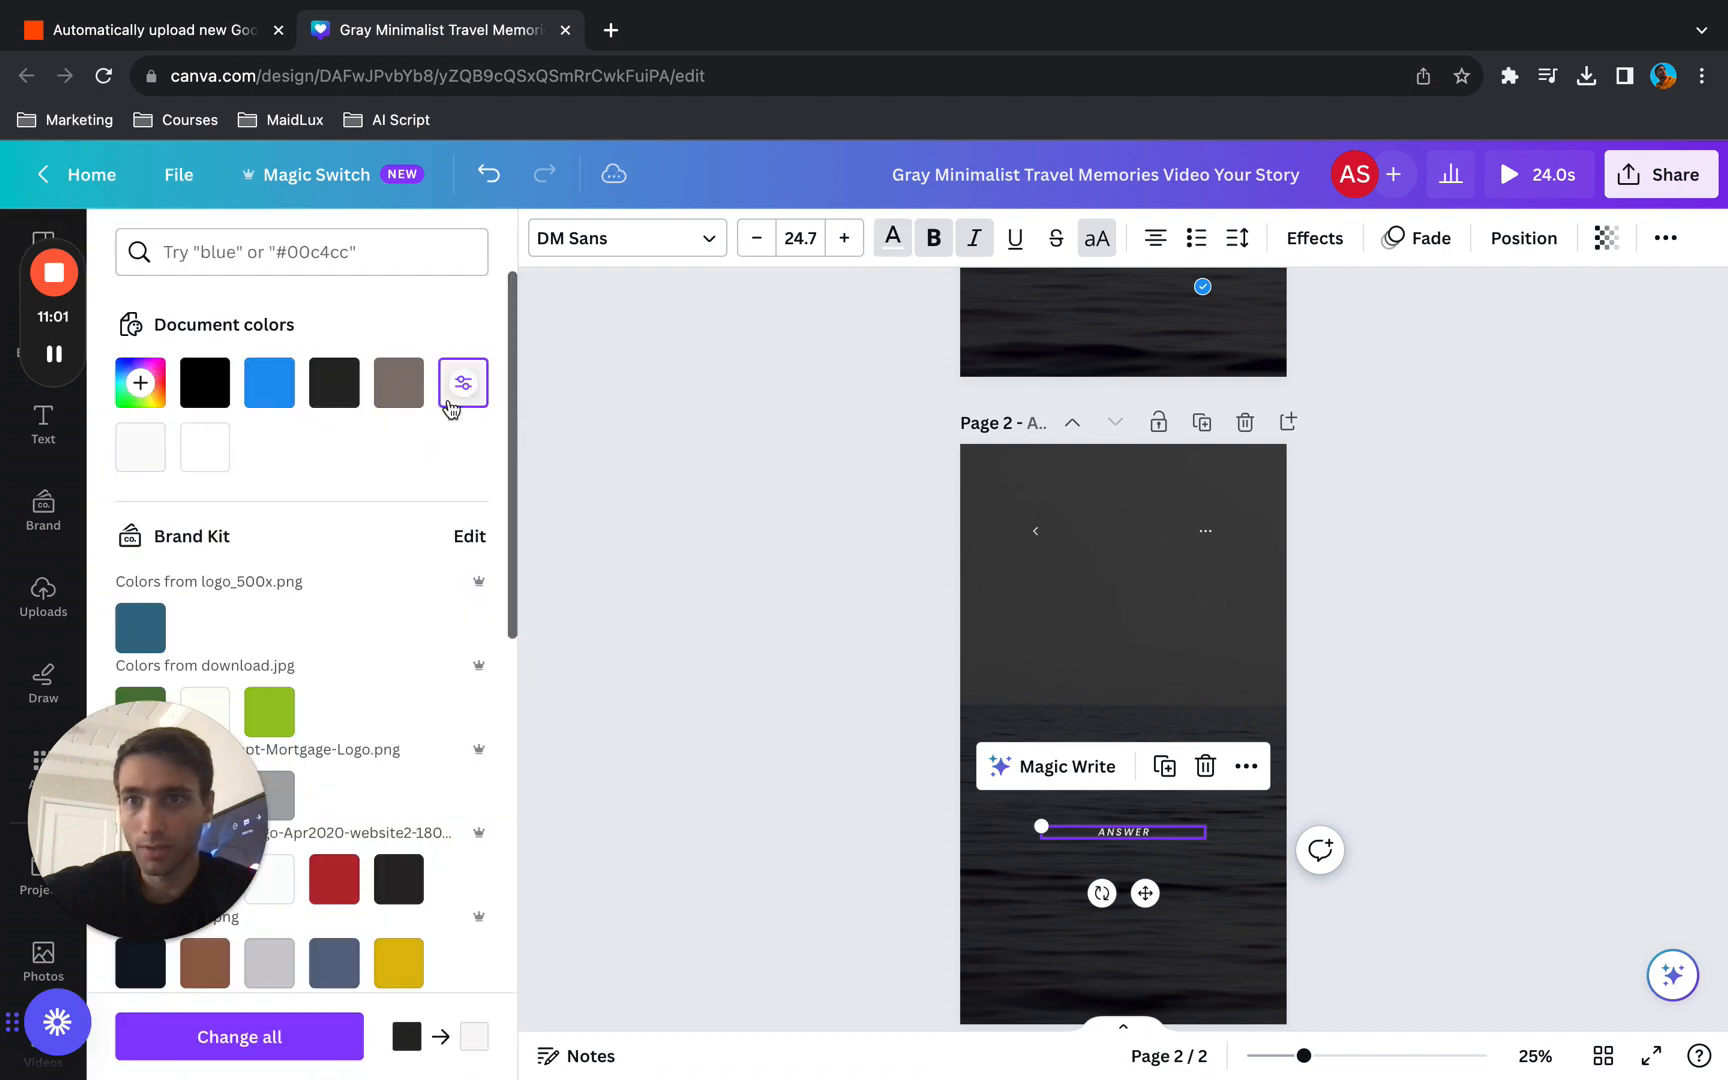
click(845, 237)
click(845, 237)
click(845, 240)
click(845, 240)
click(845, 240)
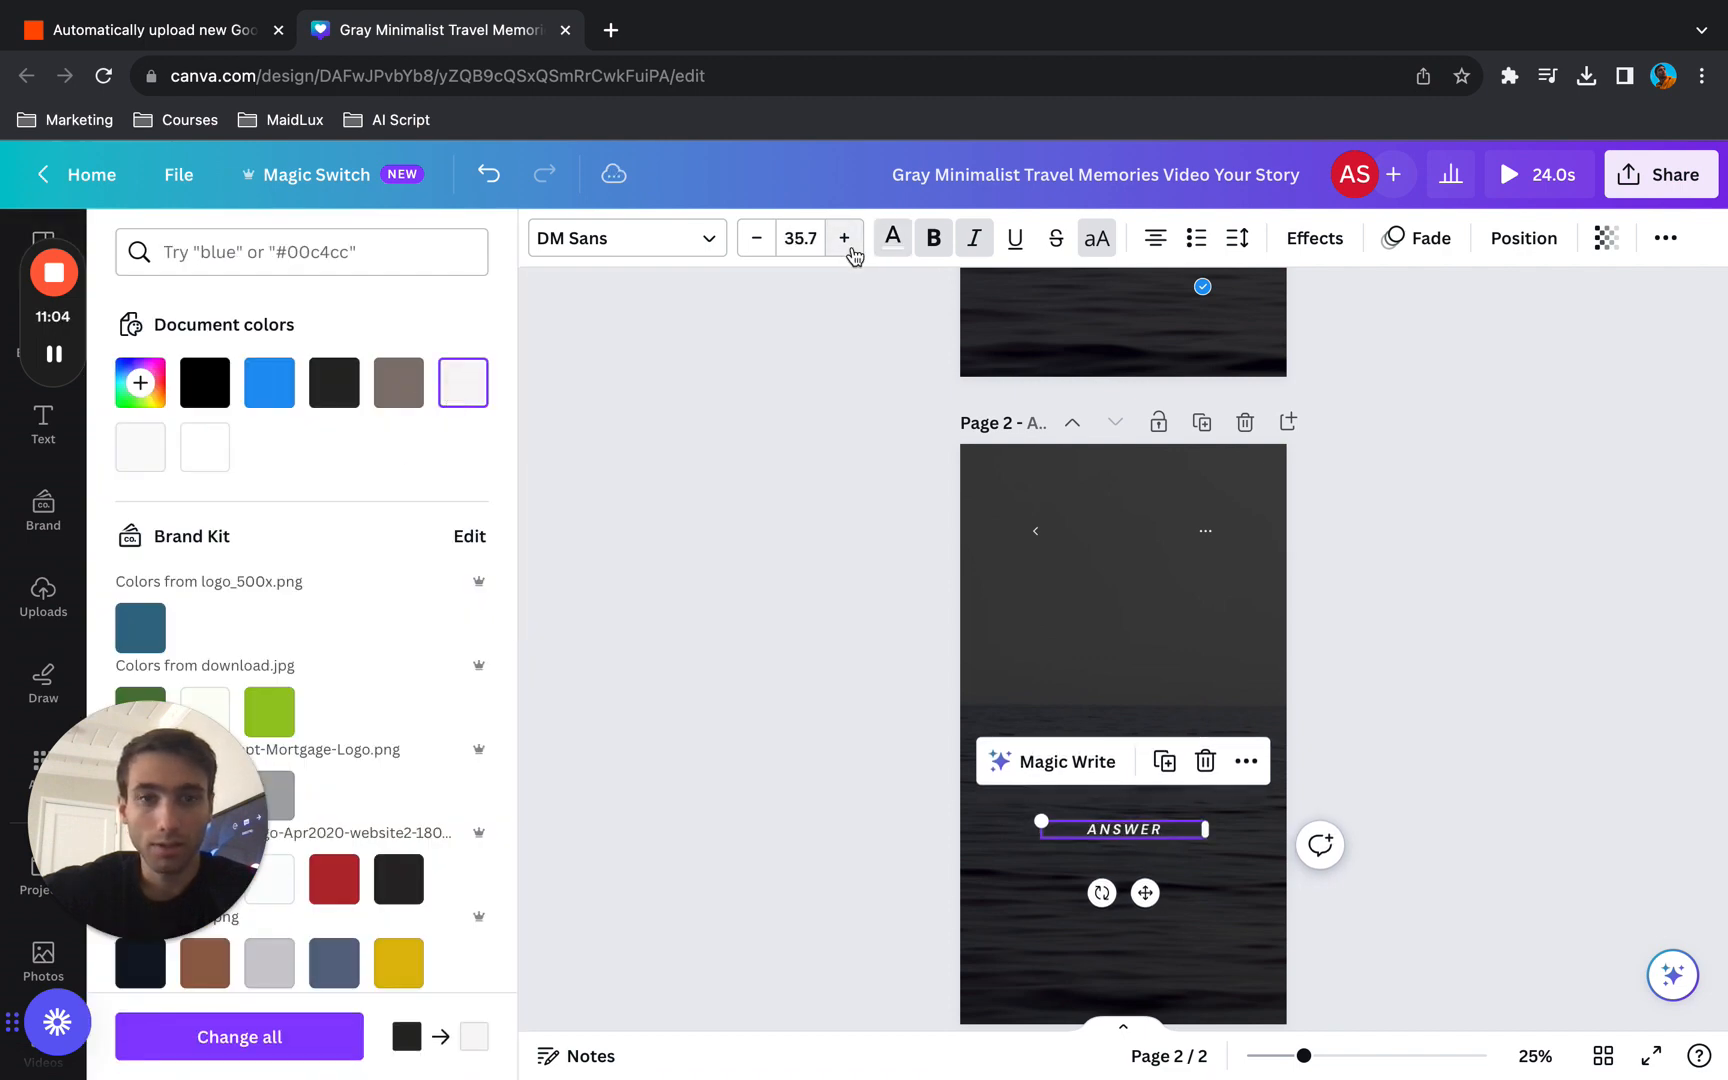
click(772, 526)
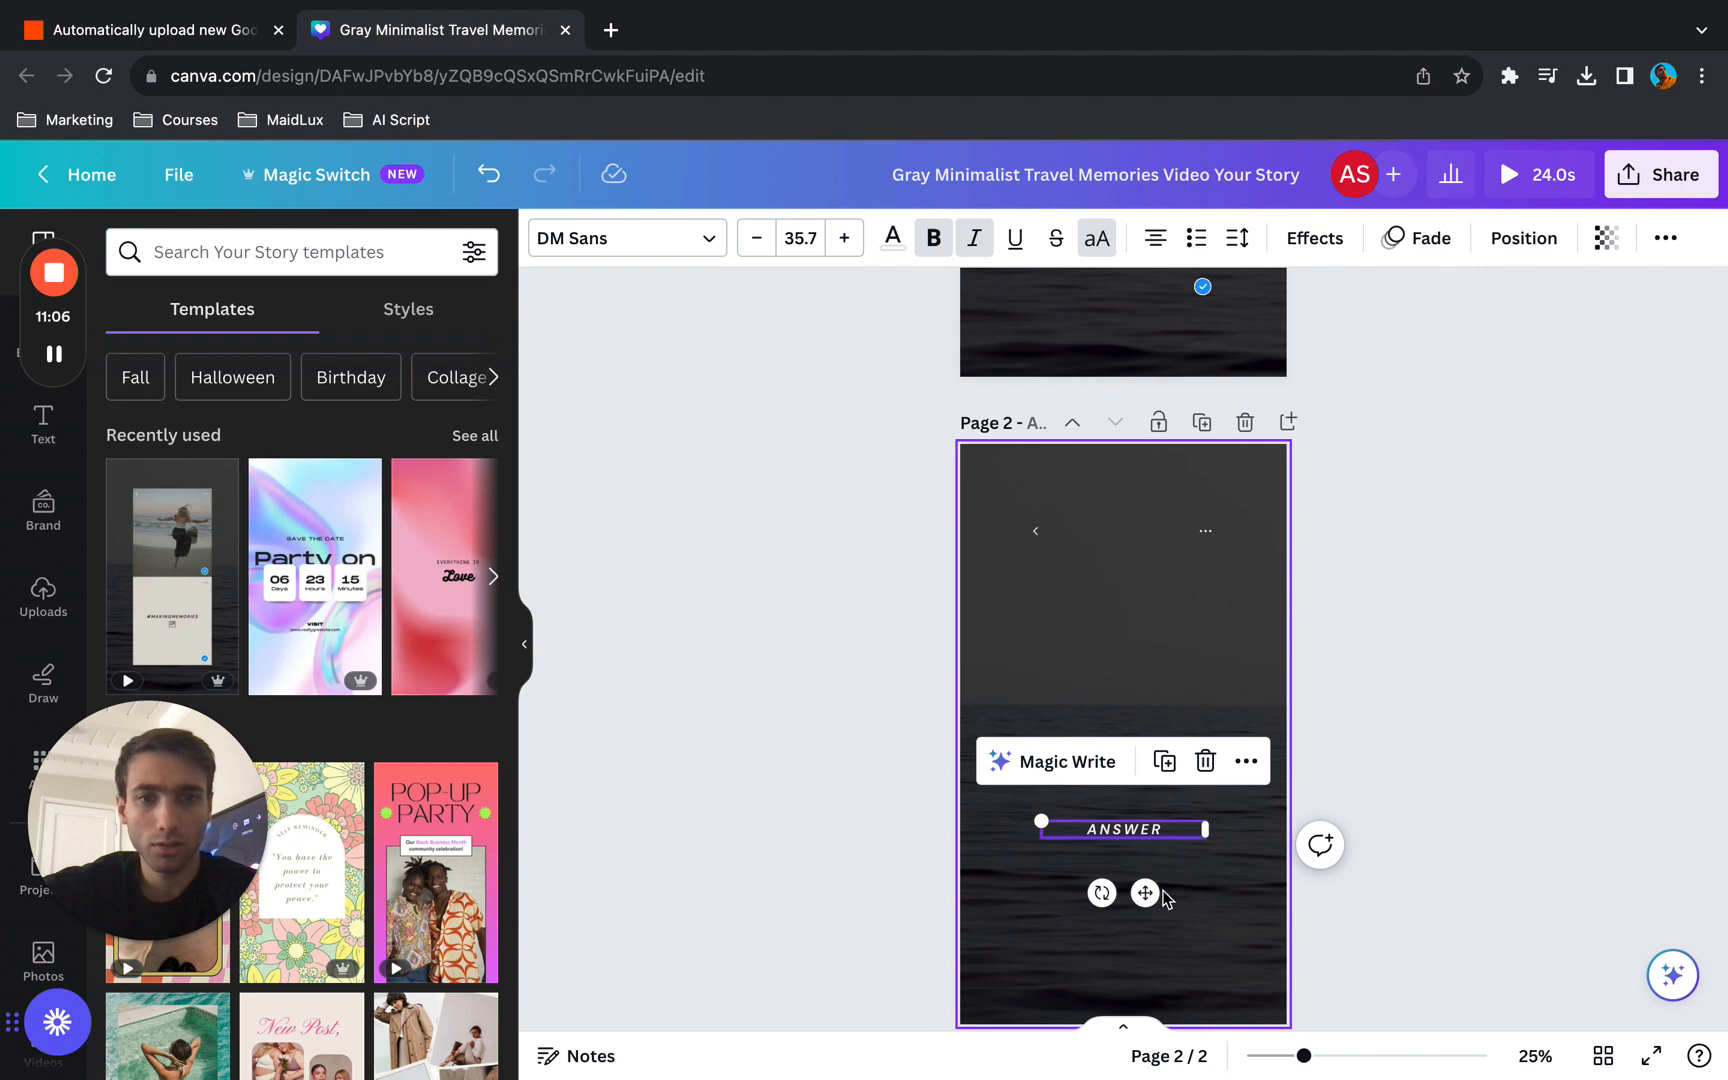
- Move the ANSWER text up toward the middle of page 2 and delete the small back arrow near the page's upper edge
drag(1145, 892, 1147, 823)
click(1035, 531)
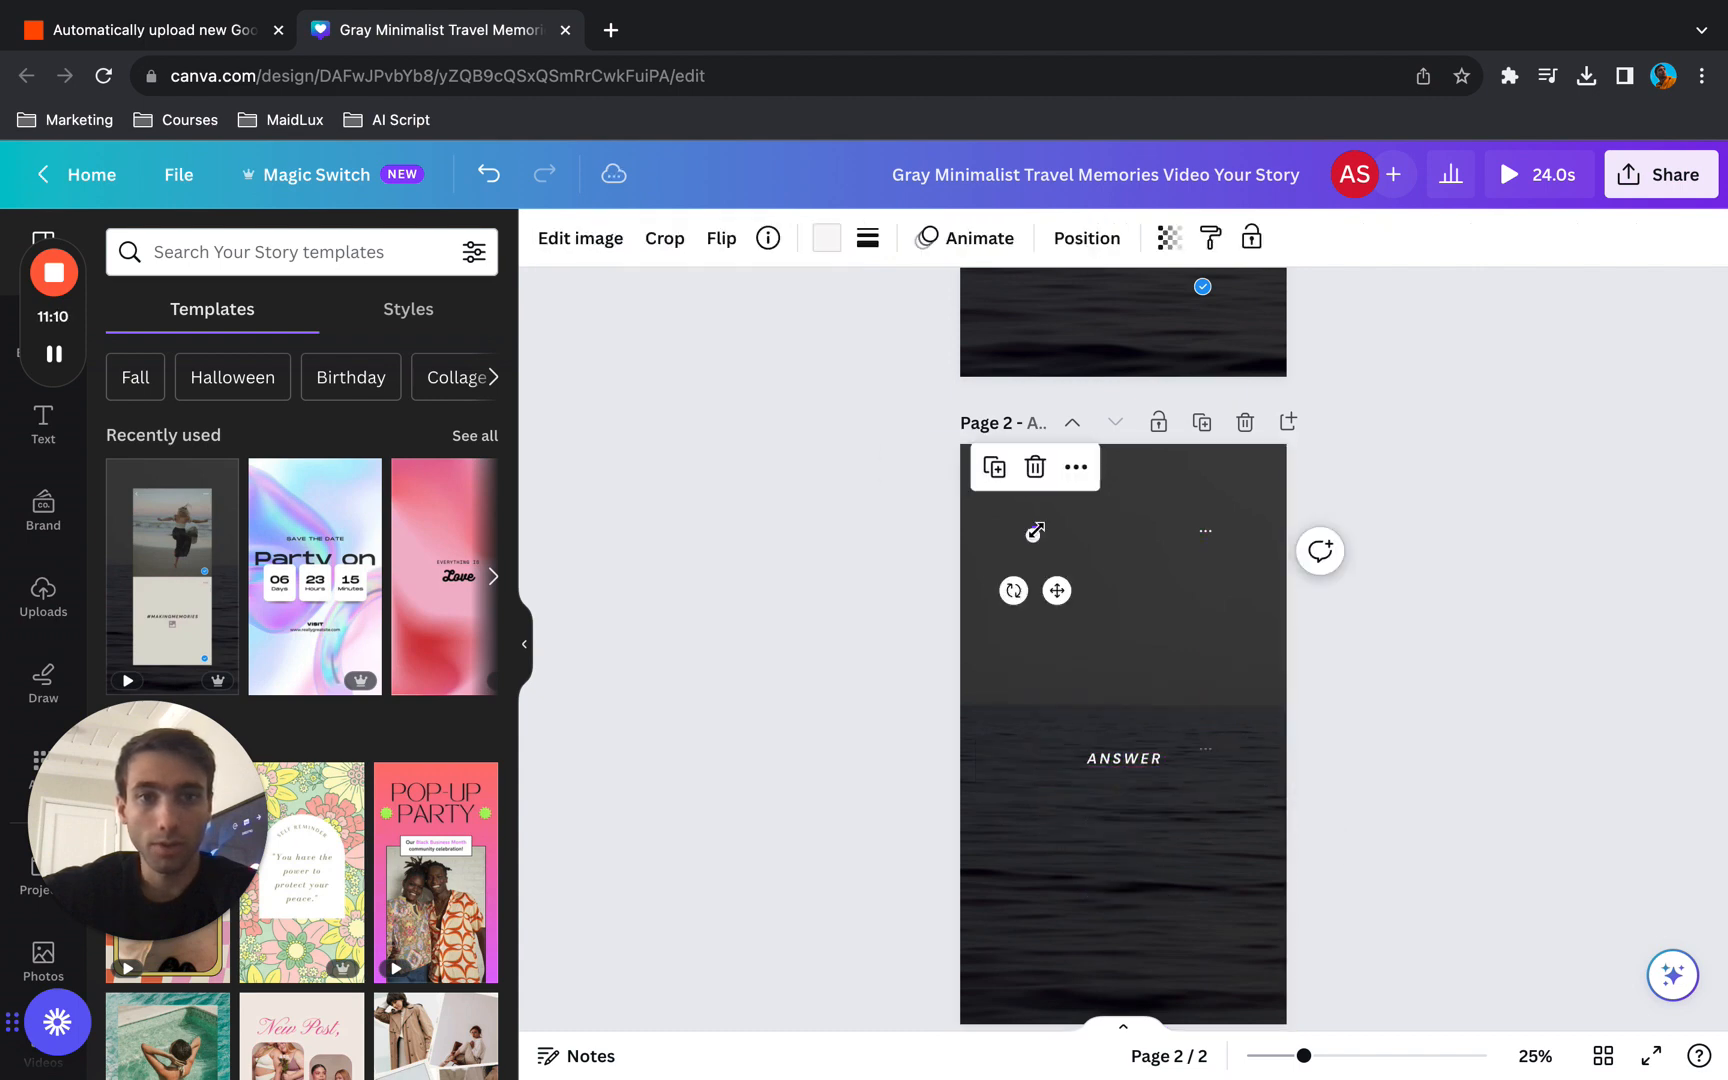
click(1067, 545)
click(1216, 545)
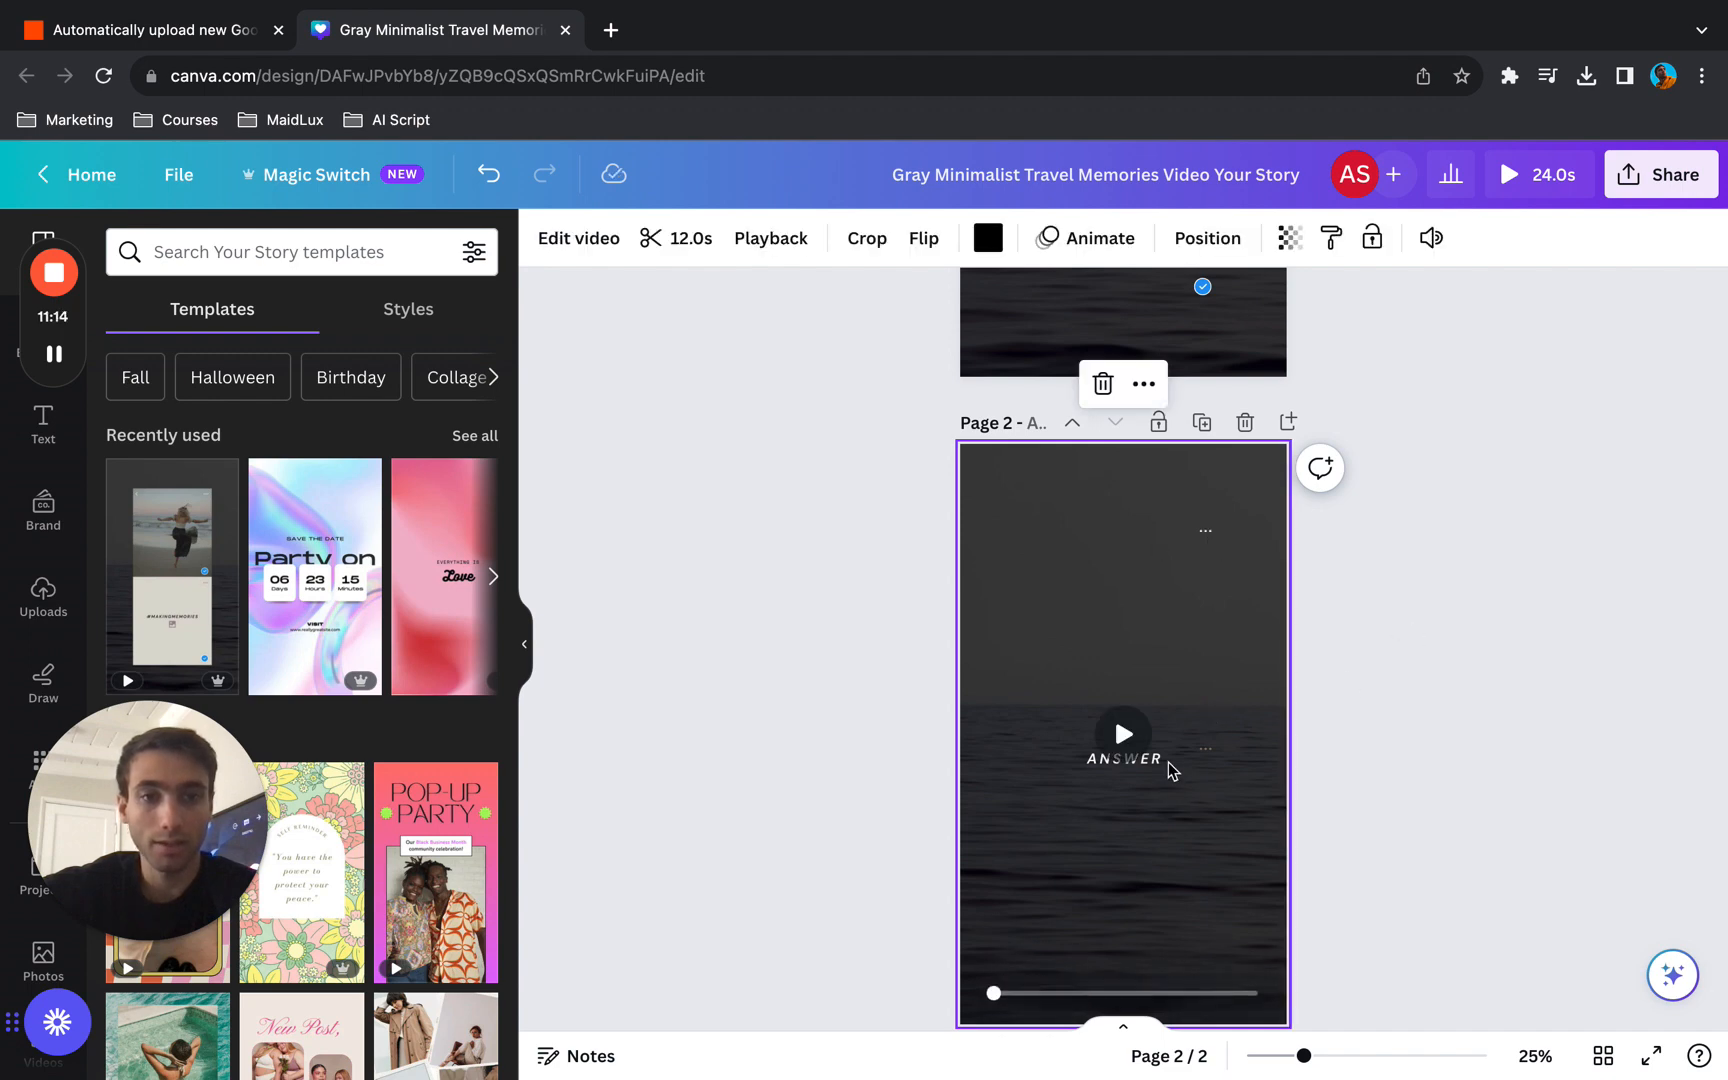
- Delete both check badges on page 1, including their white parts
scroll(1419, 663, up, 3)
click(1204, 567)
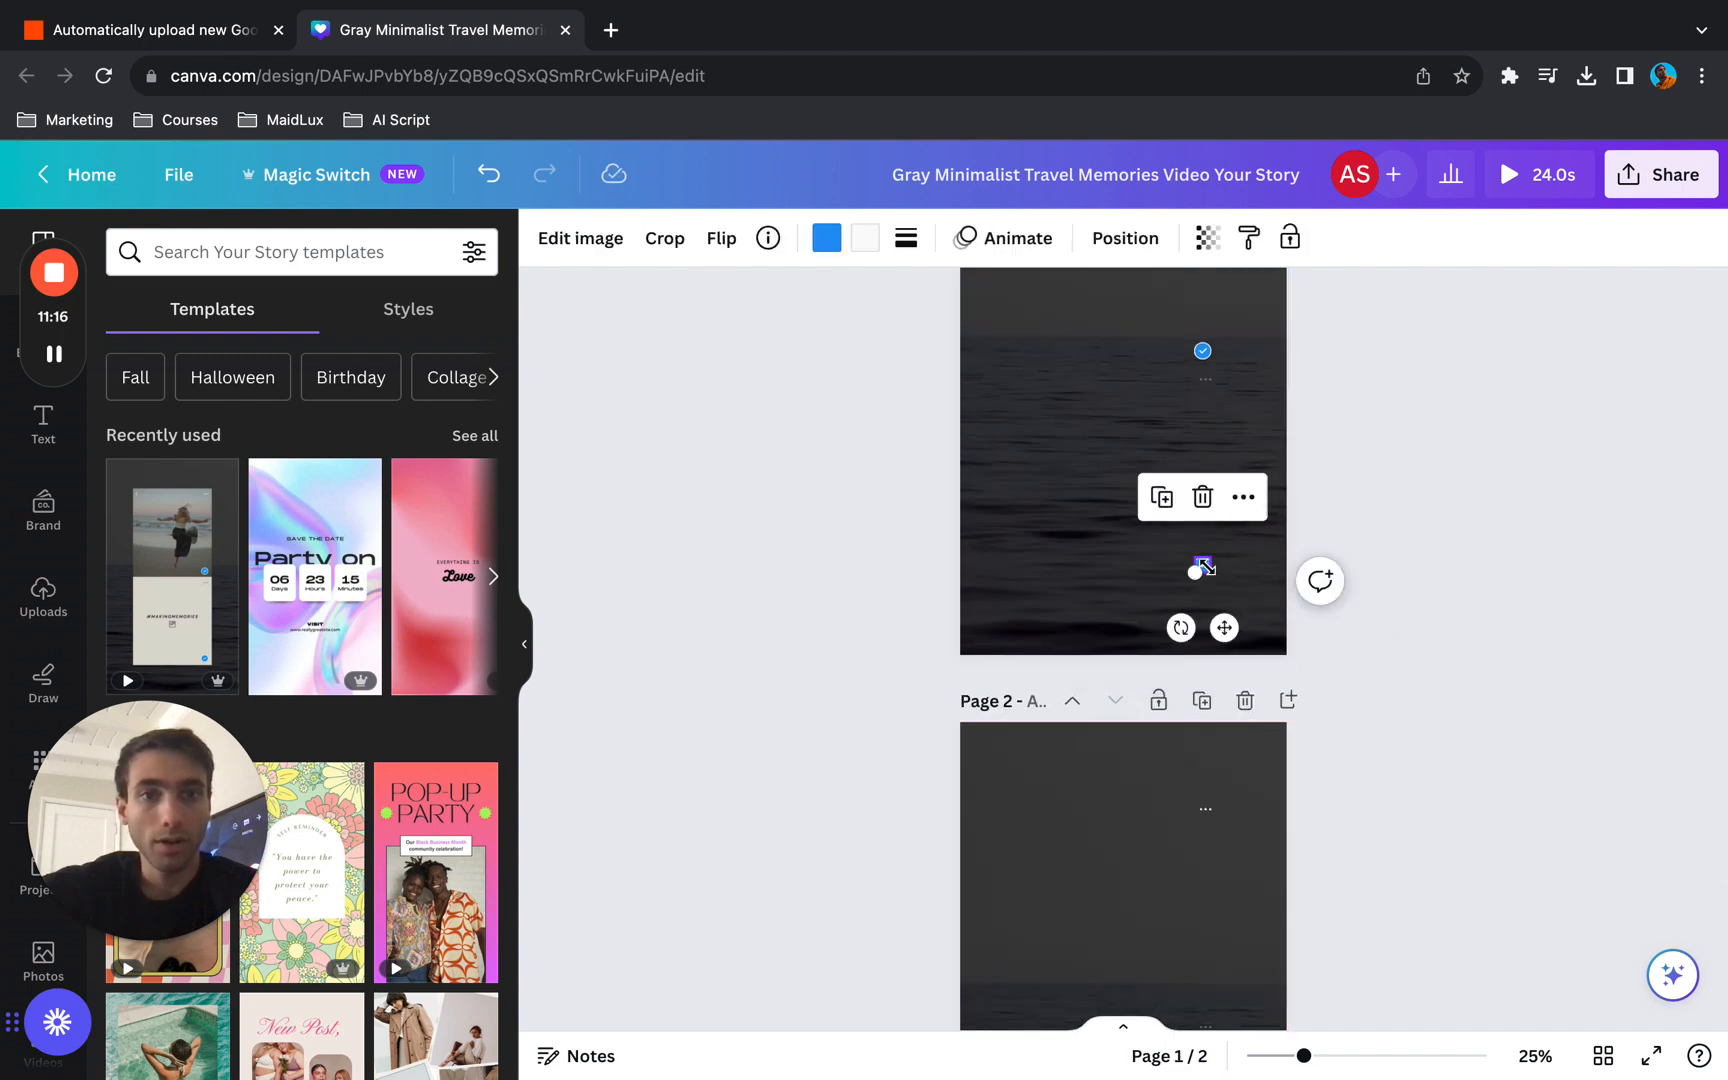
key(Delete)
scroll(1202, 569, up, 1)
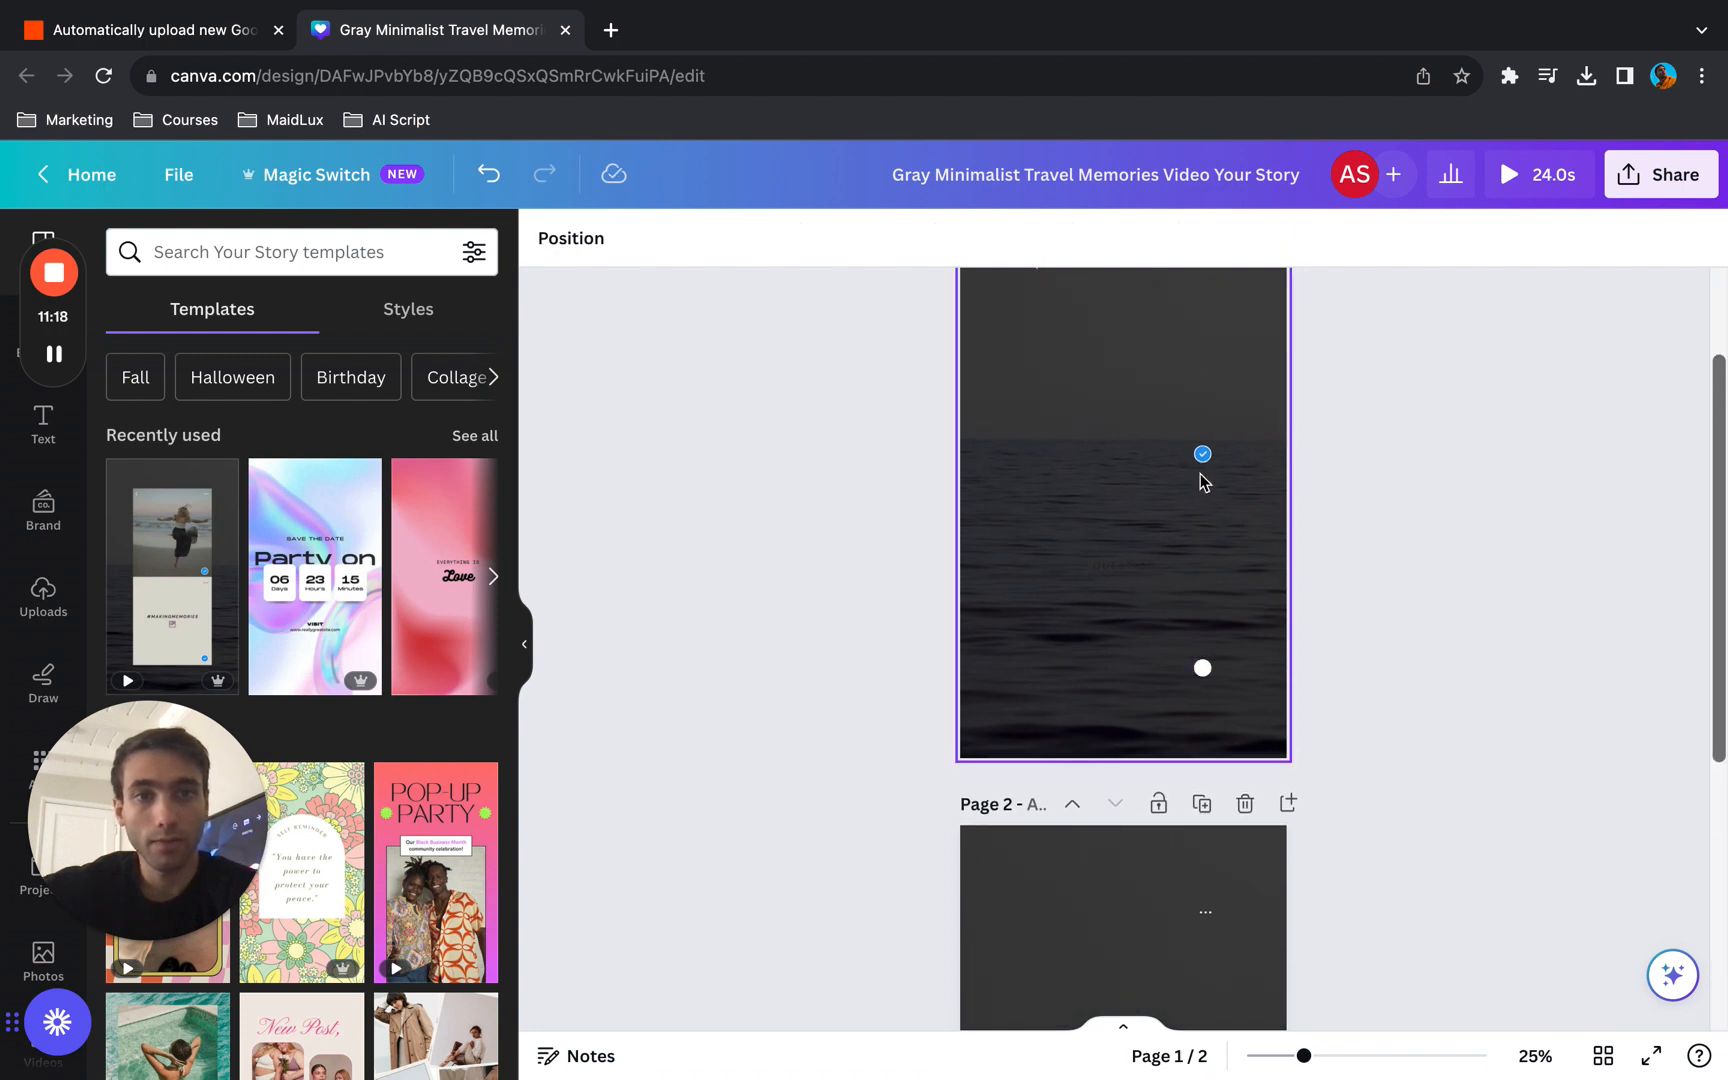
click(1202, 460)
key(Delete)
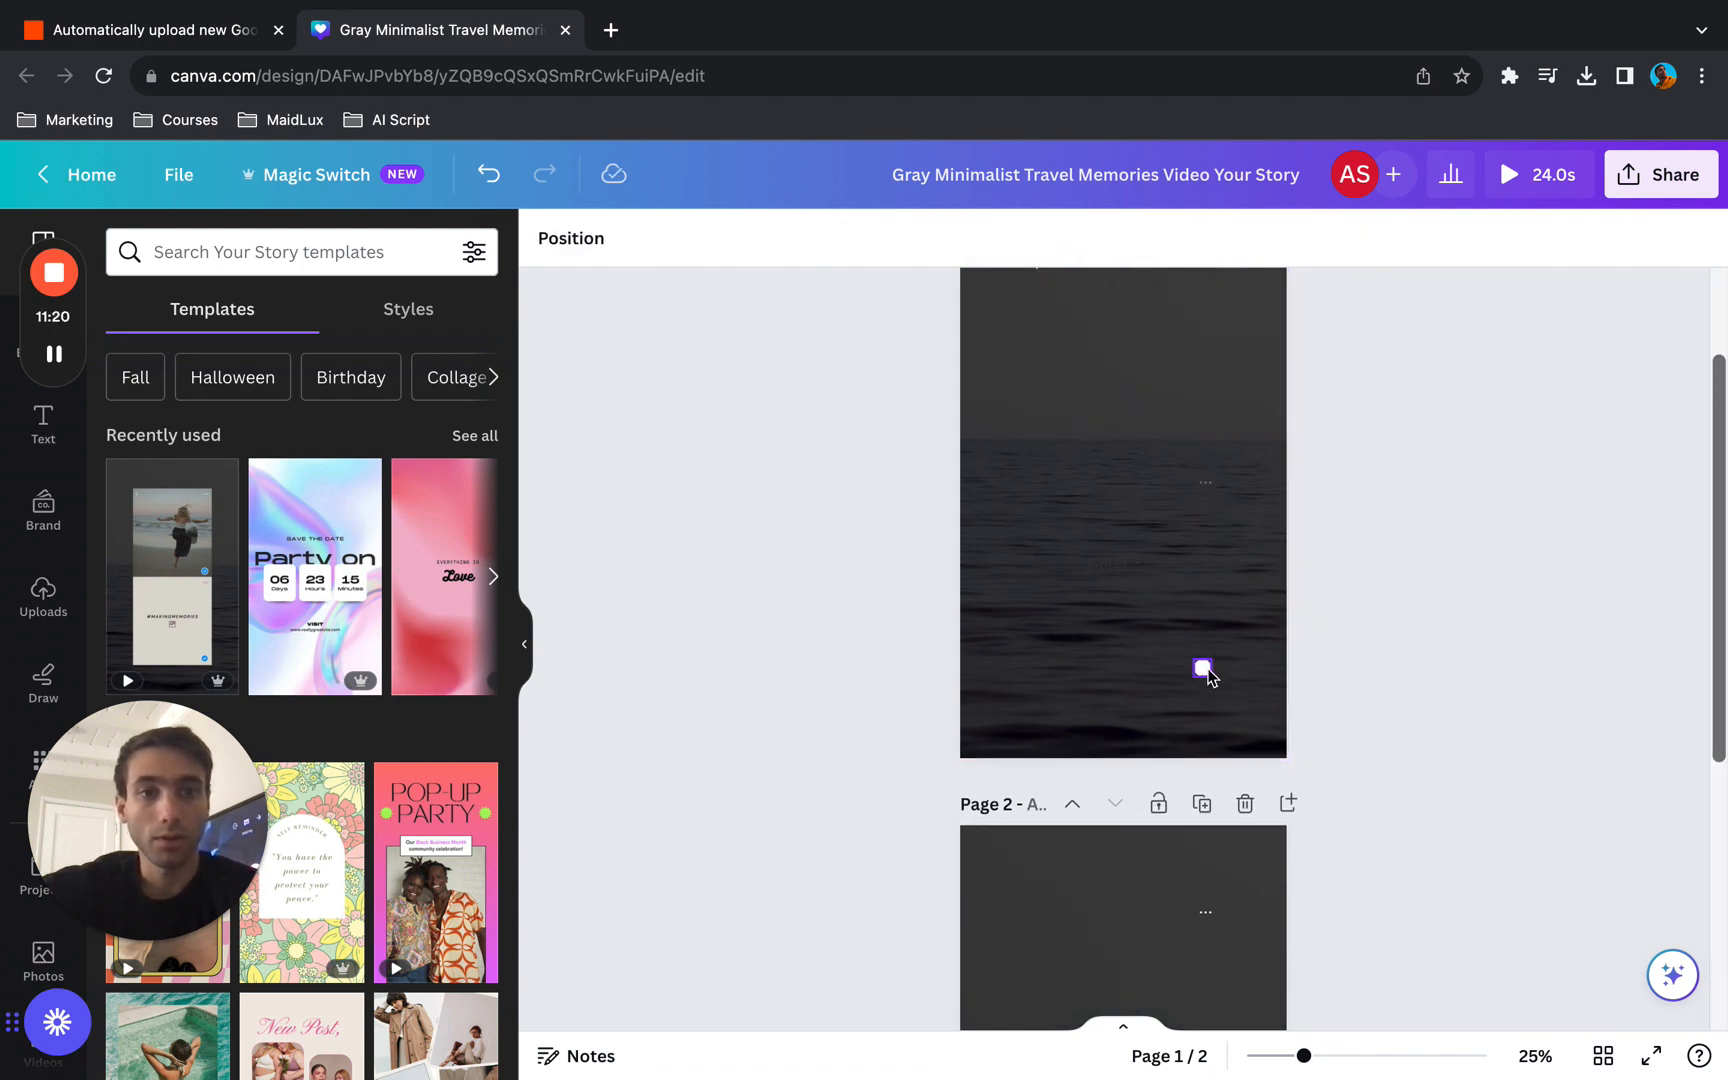
click(1203, 668)
key(Delete)
- Recolour the QUESTION text on page 1 to off-white from the document colors and enlarge it to size 35.7
click(1125, 566)
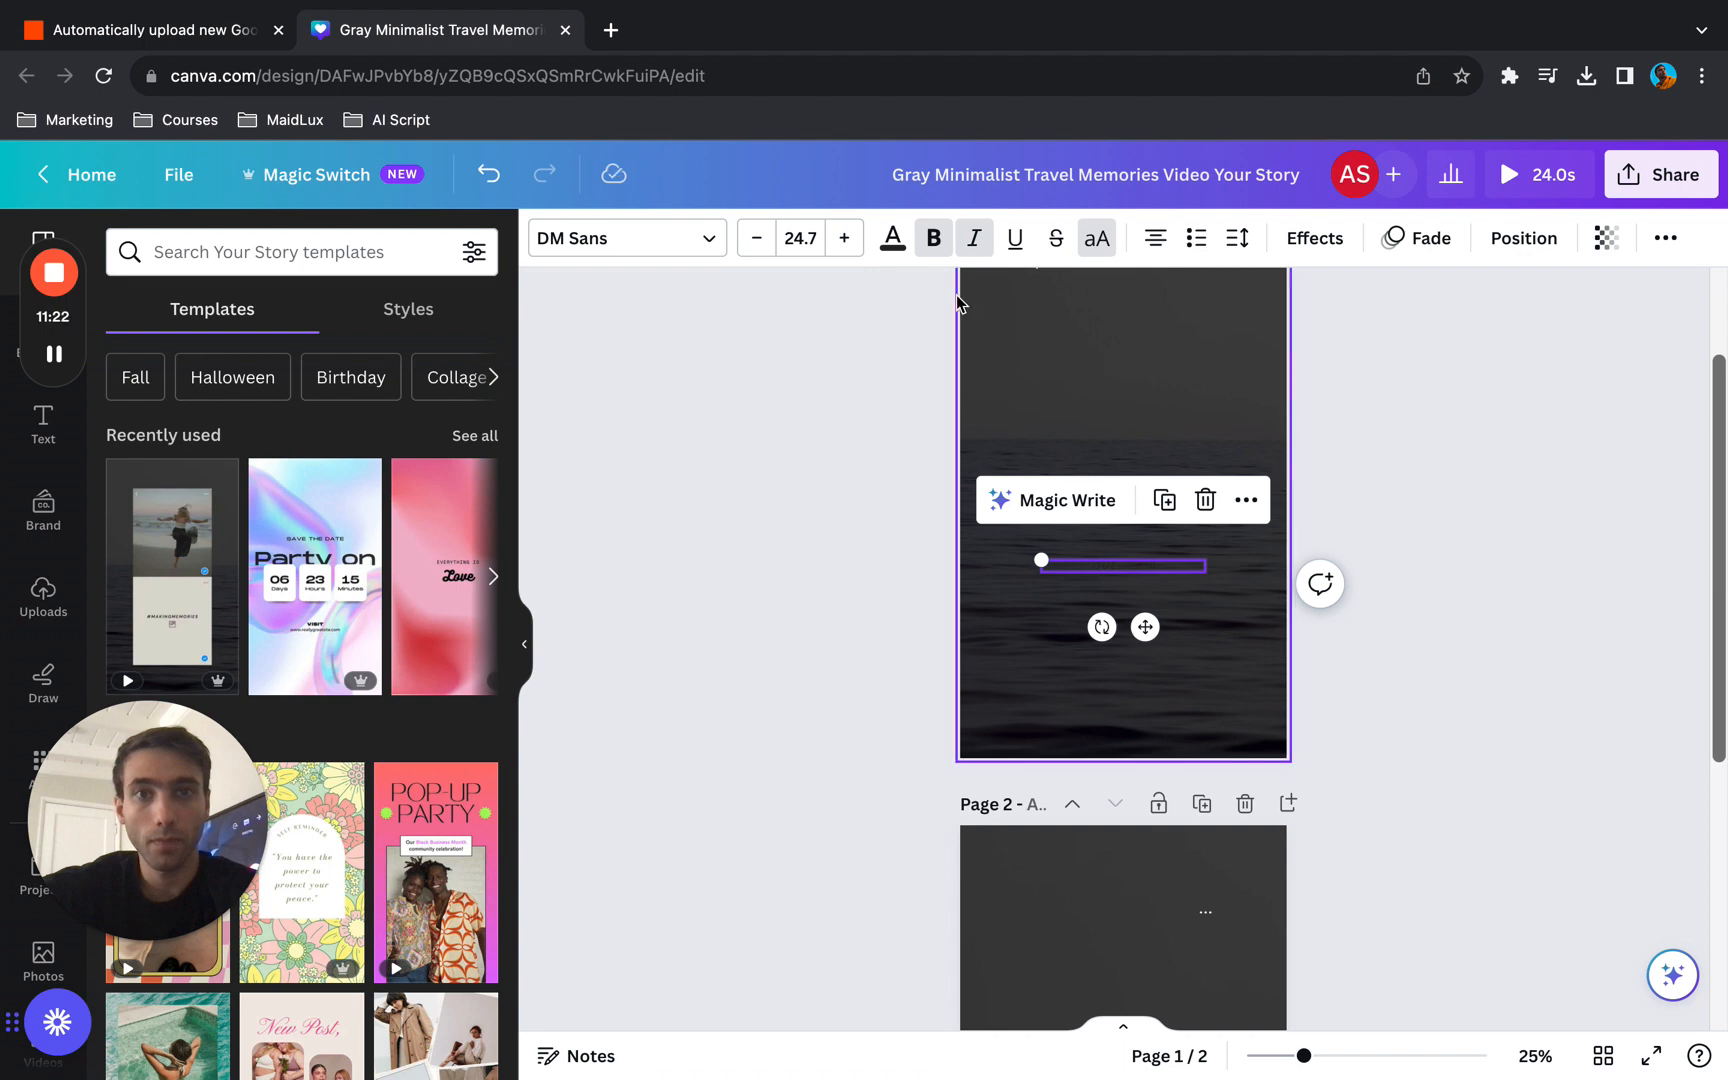
click(892, 238)
click(403, 391)
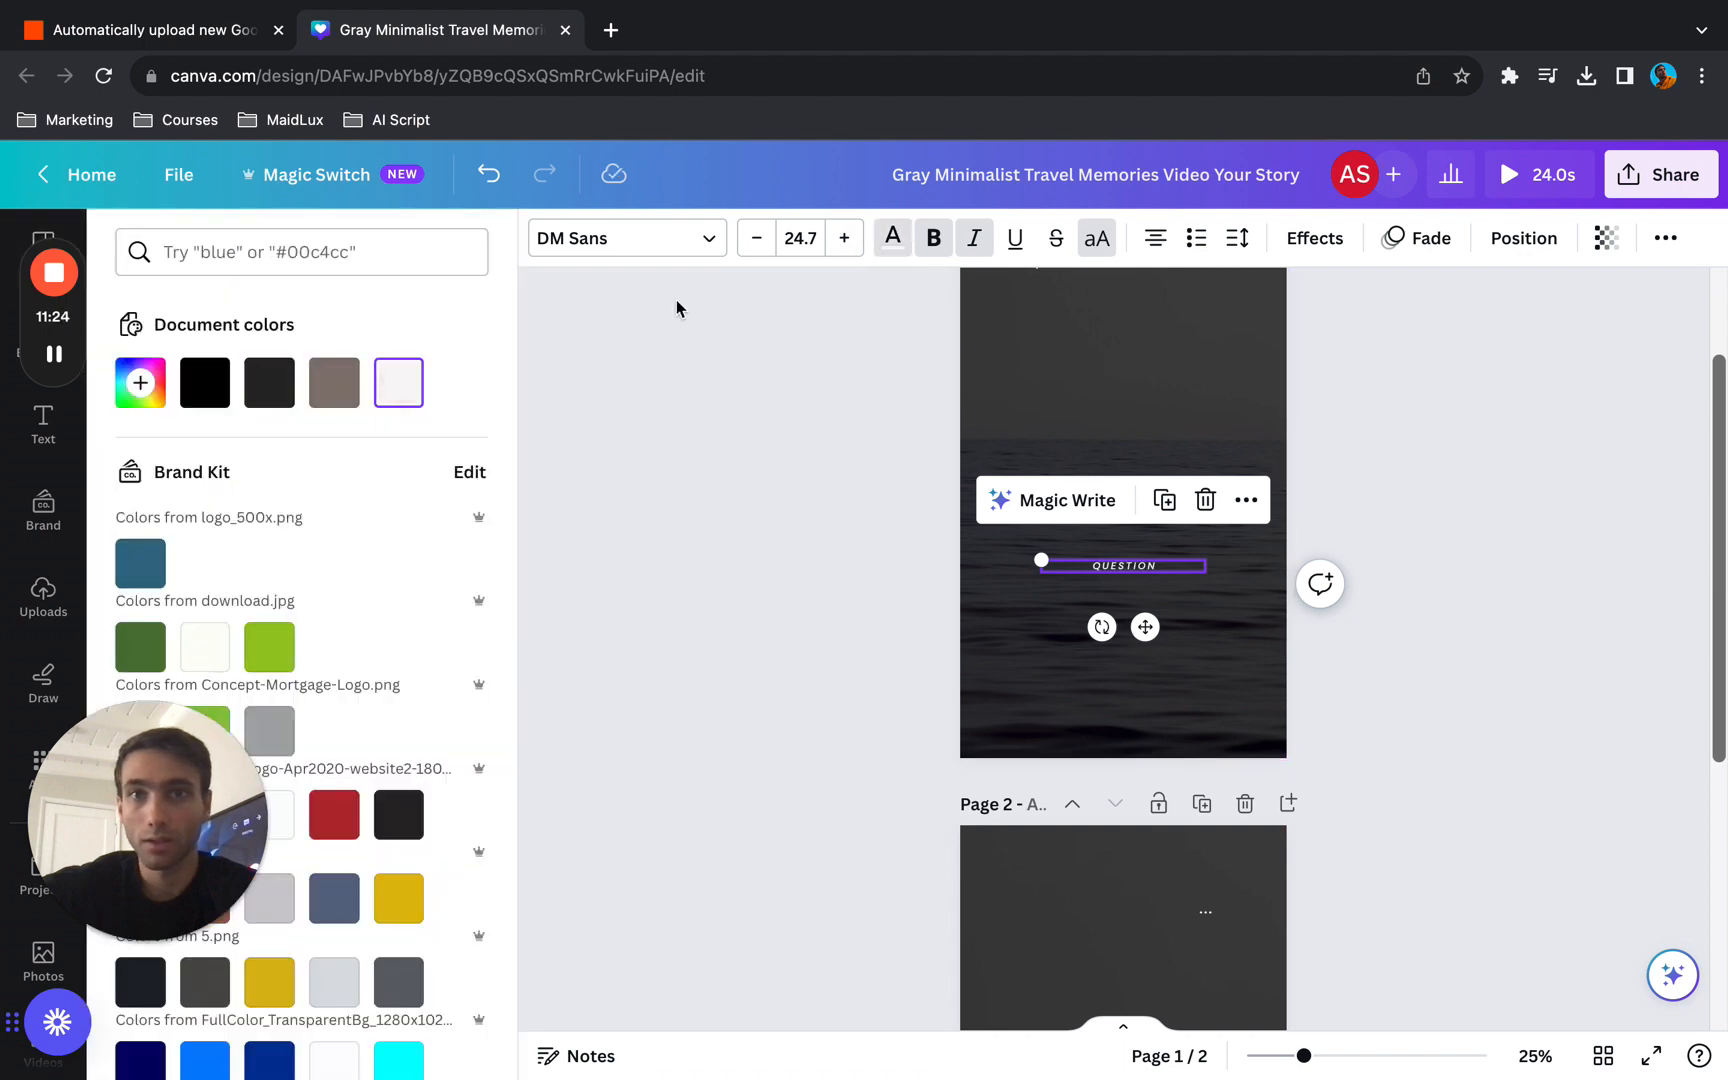
click(846, 240)
click(846, 240)
click(846, 240)
click(846, 240)
click(846, 240)
click(846, 240)
click(846, 240)
click(846, 240)
click(846, 240)
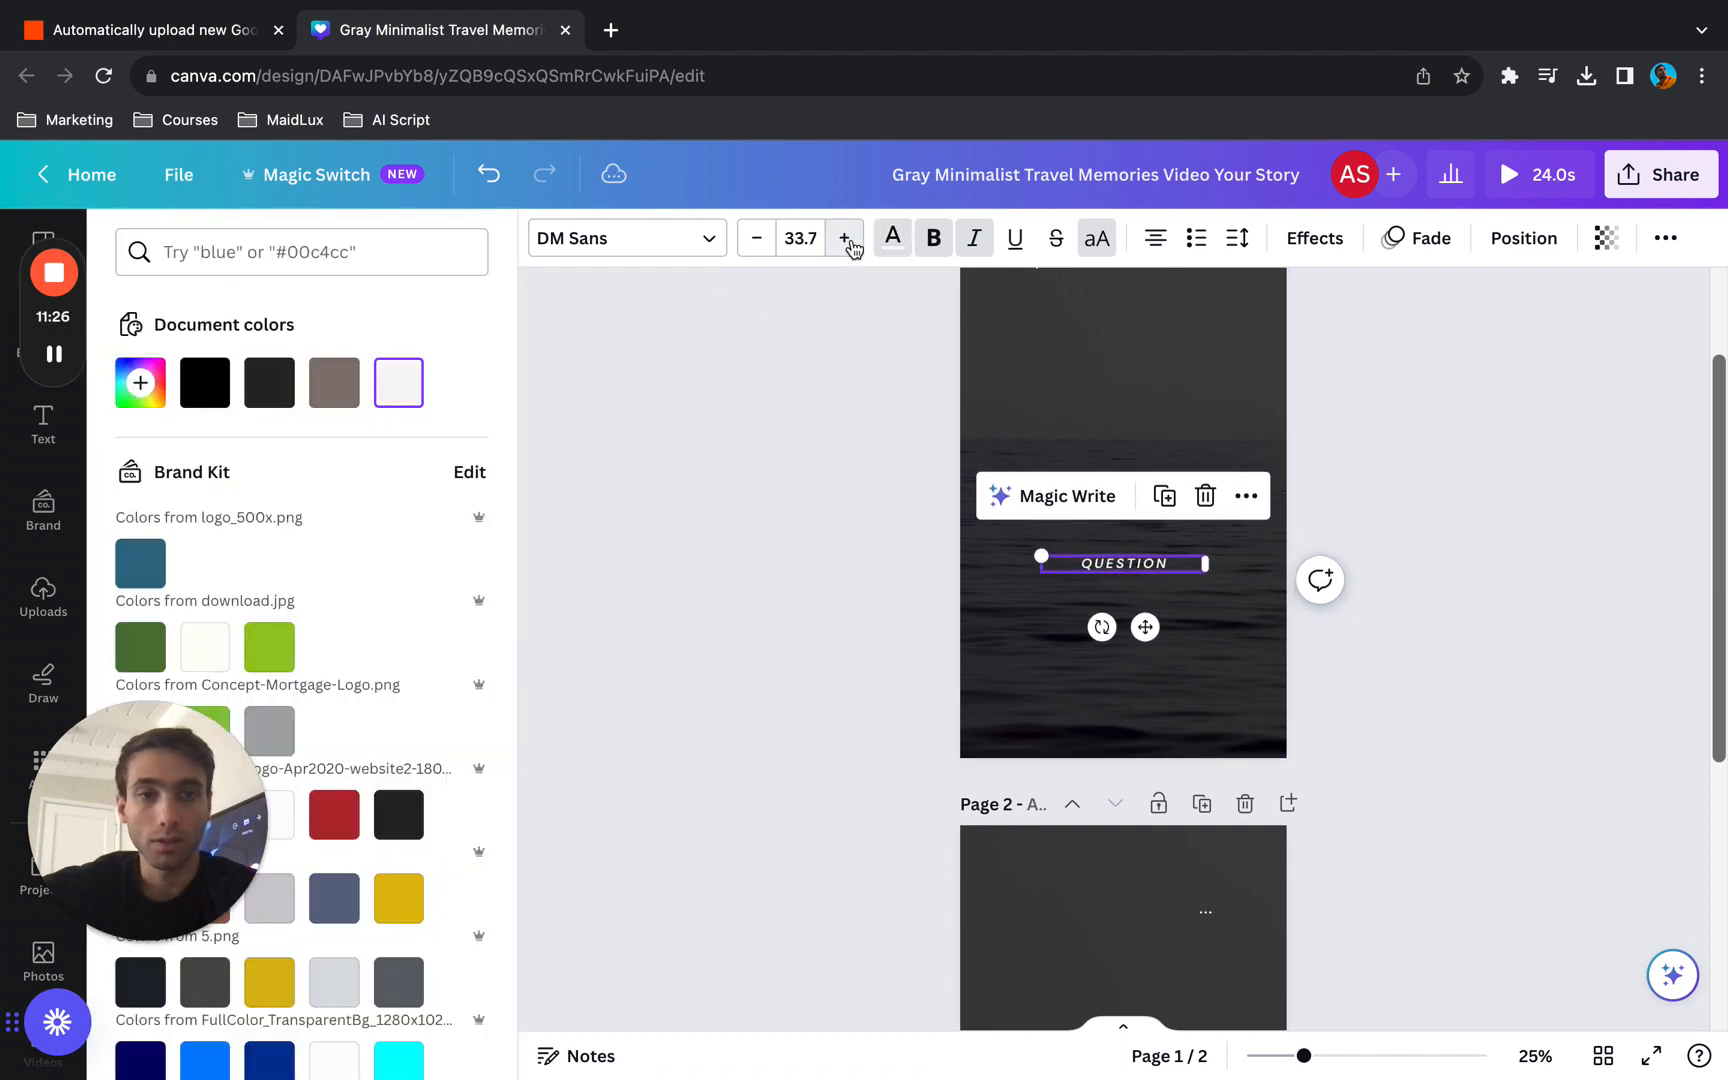
click(846, 240)
click(846, 240)
- Move the QUESTION text up toward the middle of page 1 and reduce its font size to 26.7
drag(1146, 628, 1146, 541)
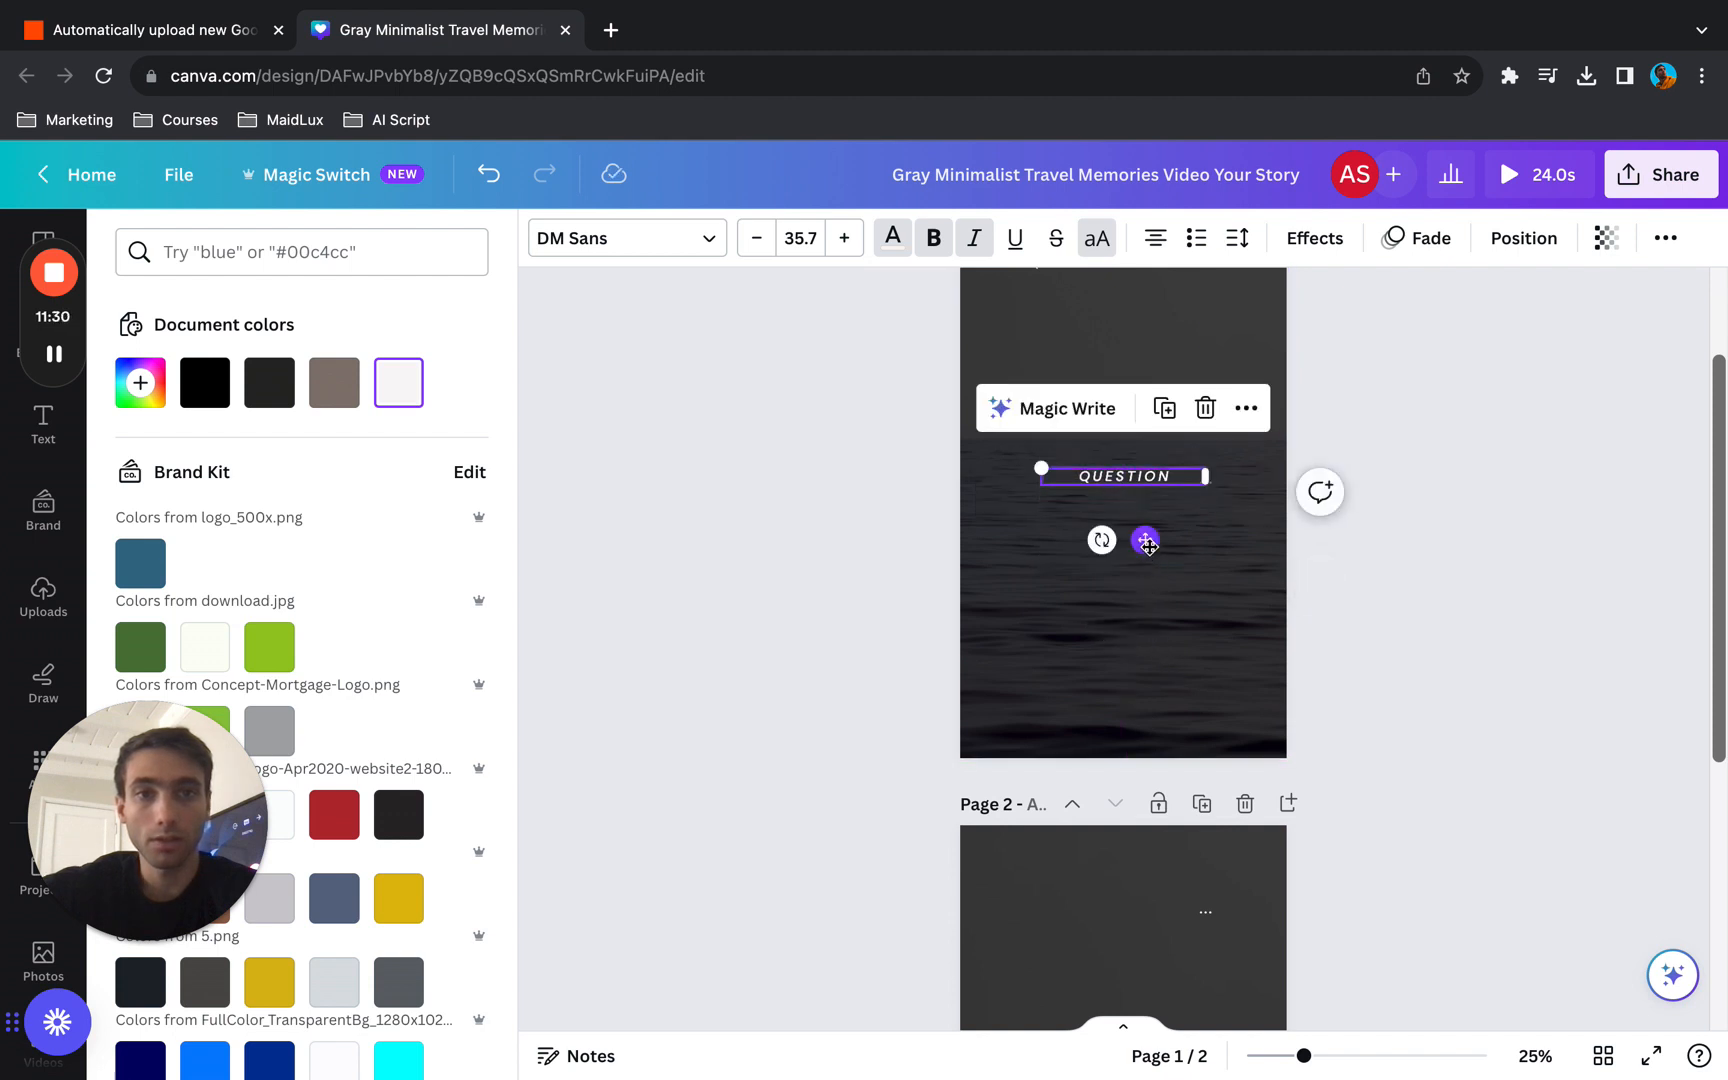
click(768, 246)
click(768, 246)
click(768, 246)
click(768, 246)
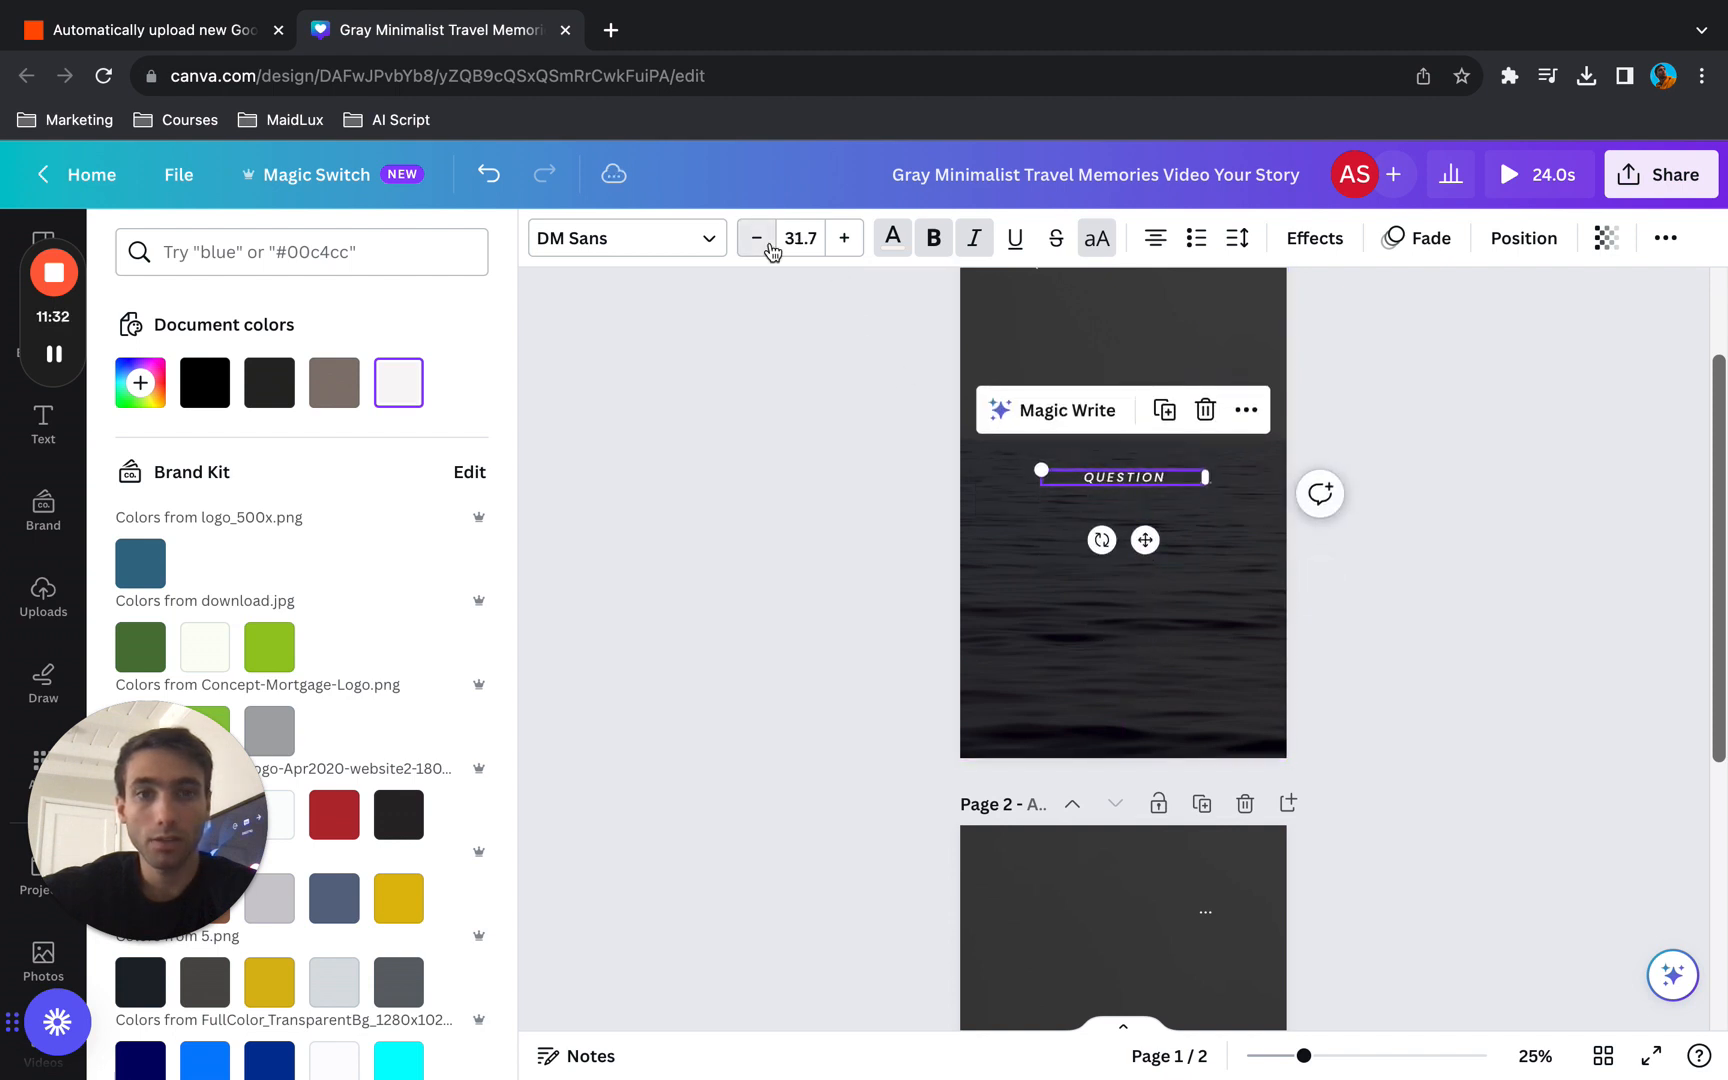
click(768, 246)
click(768, 246)
click(768, 246)
click(768, 246)
click(768, 246)
click(1192, 499)
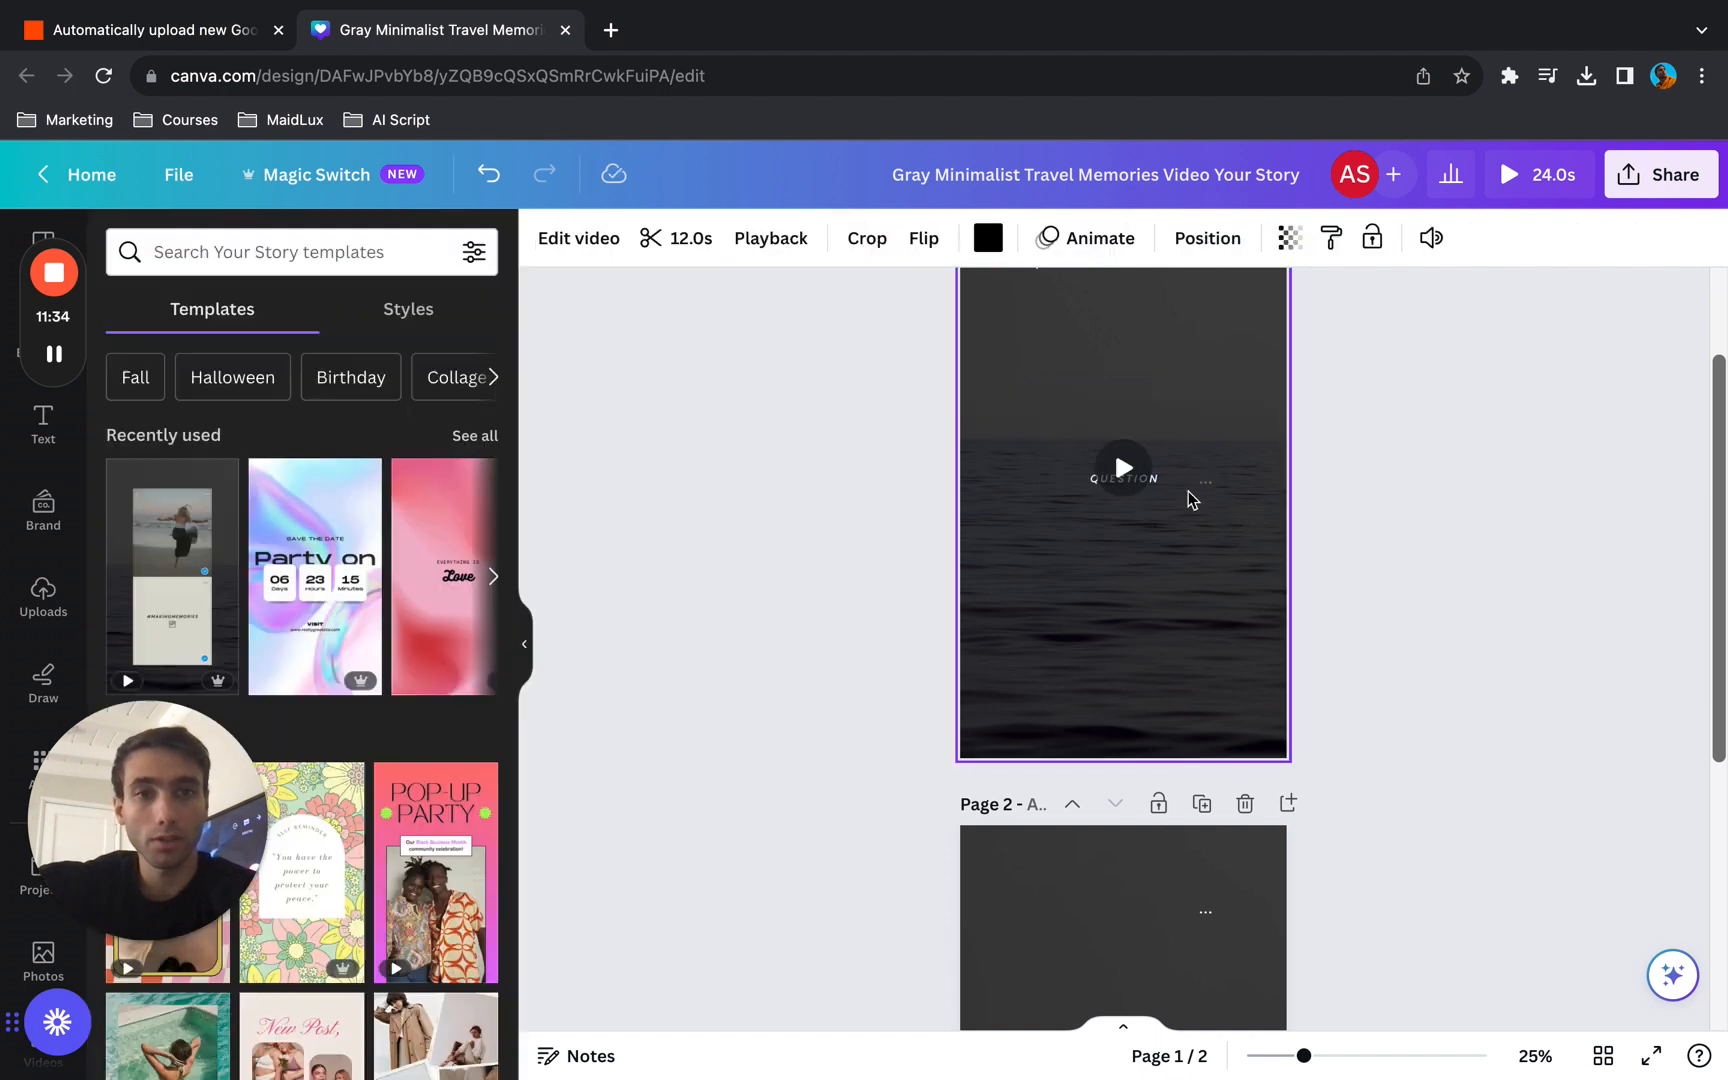
- Widen the QUESTION text box to nearly the page width and recentre it horizontally on page 1
click(1179, 477)
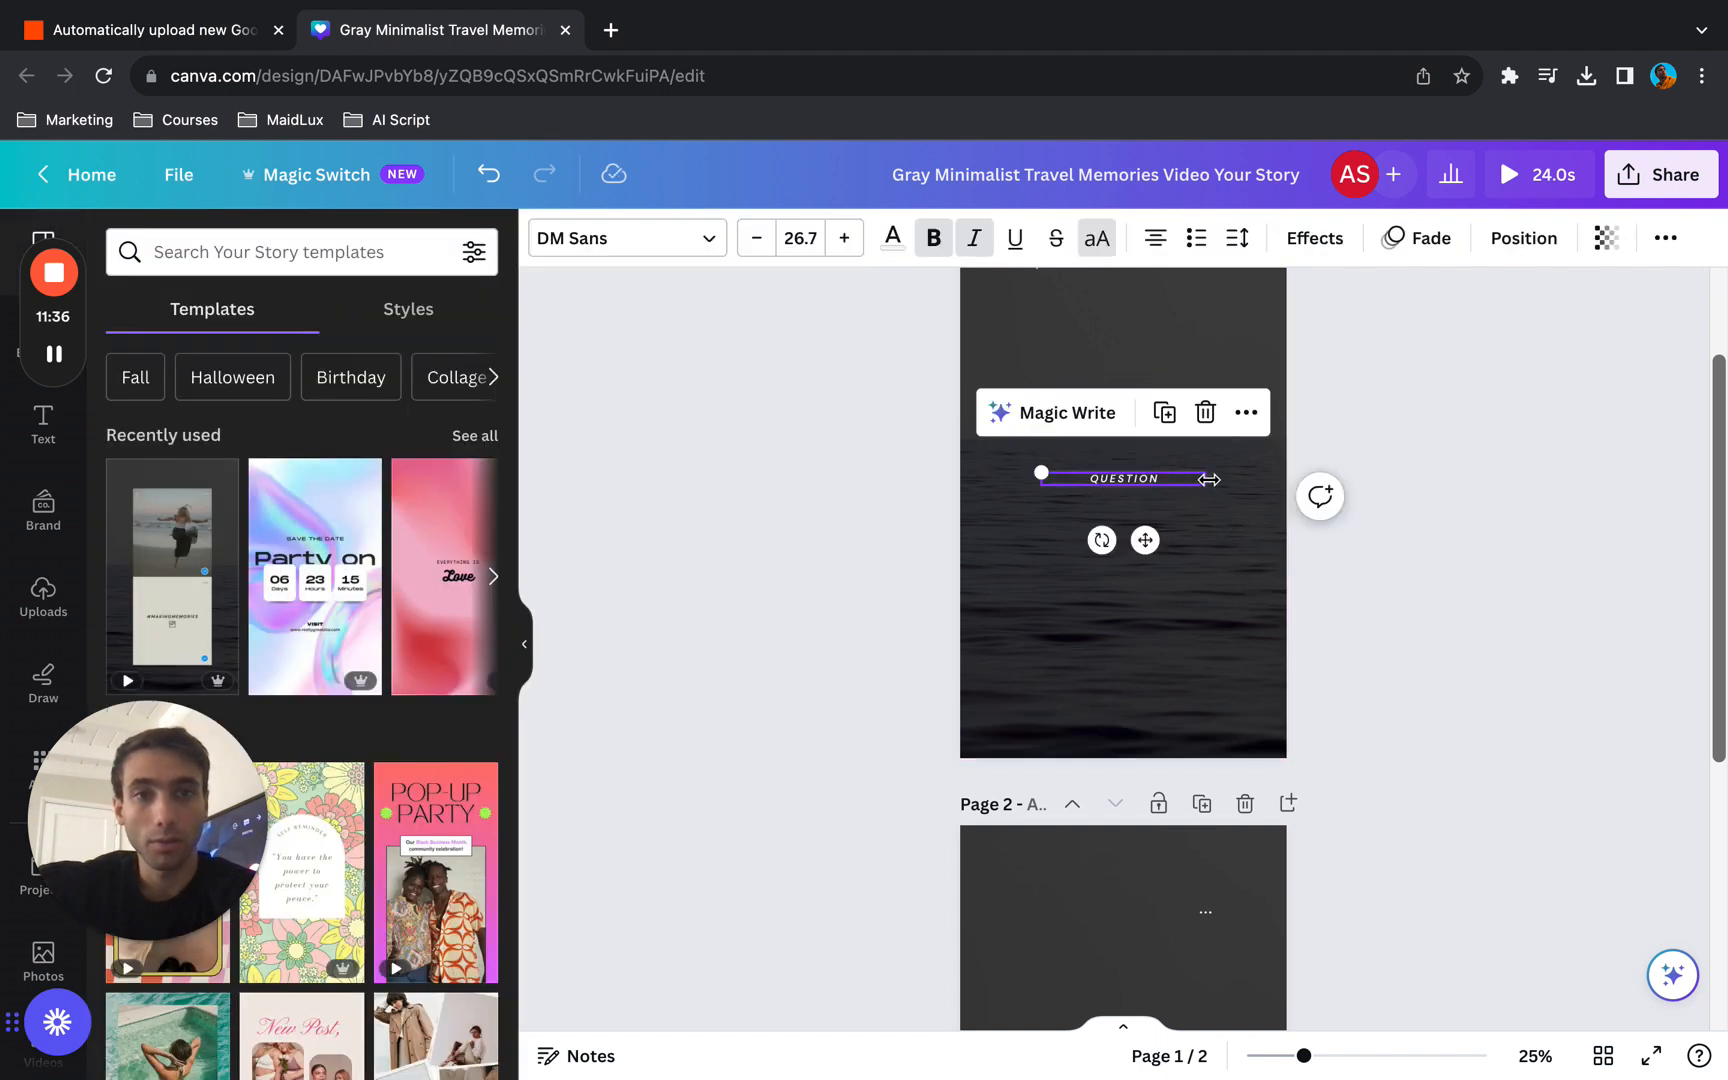
drag(1215, 478, 1350, 479)
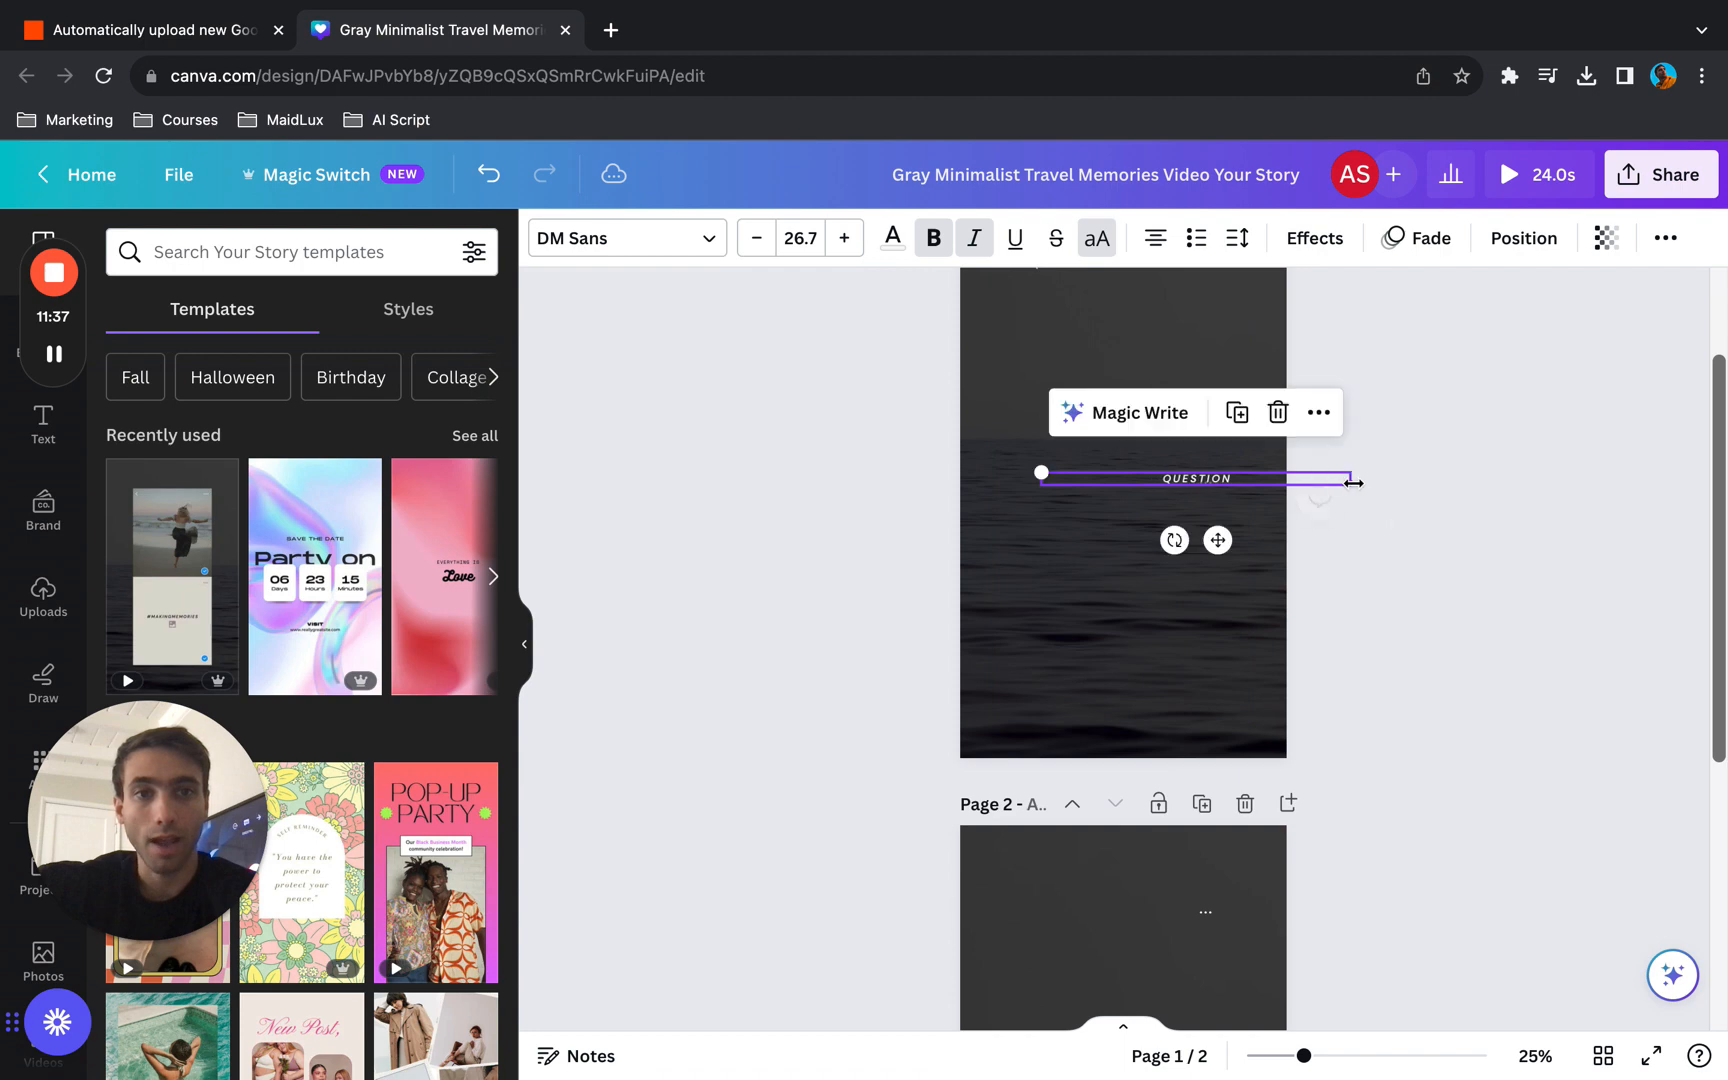
drag(1218, 540, 1146, 554)
click(896, 576)
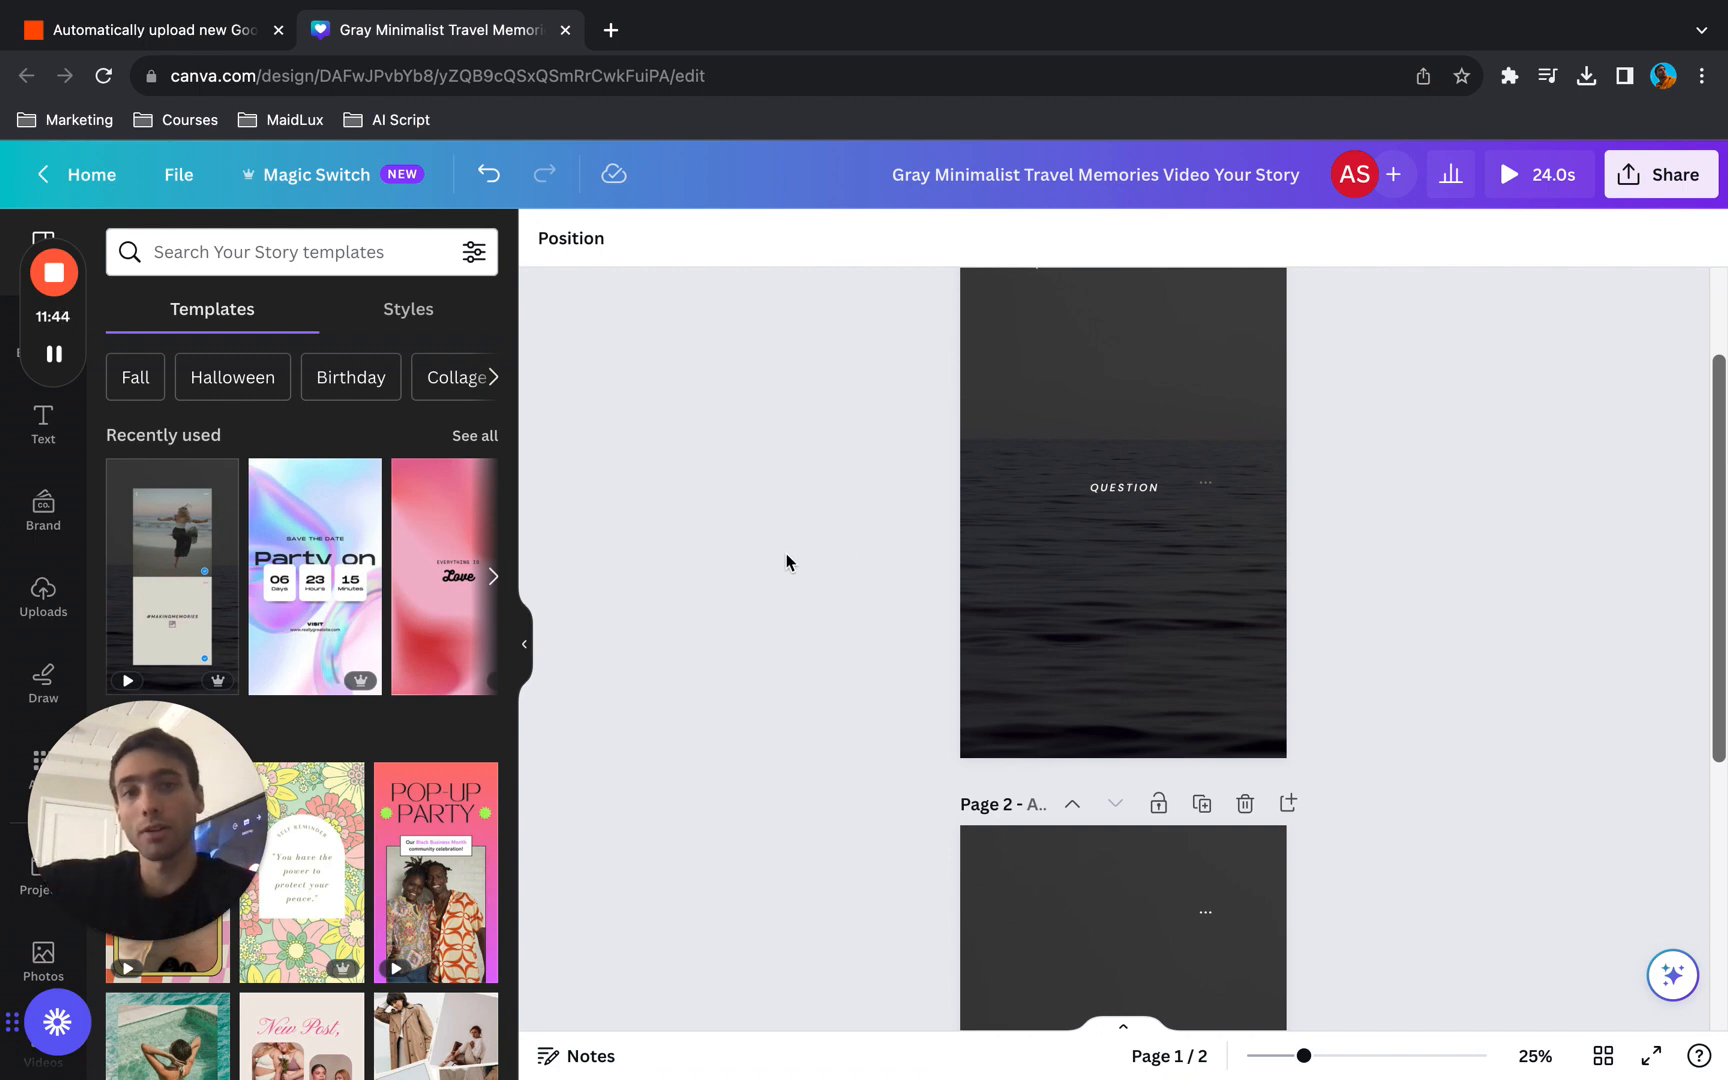
scroll(834, 626, up, 2)
scroll(834, 626, down, 5)
scroll(834, 626, up, 5)
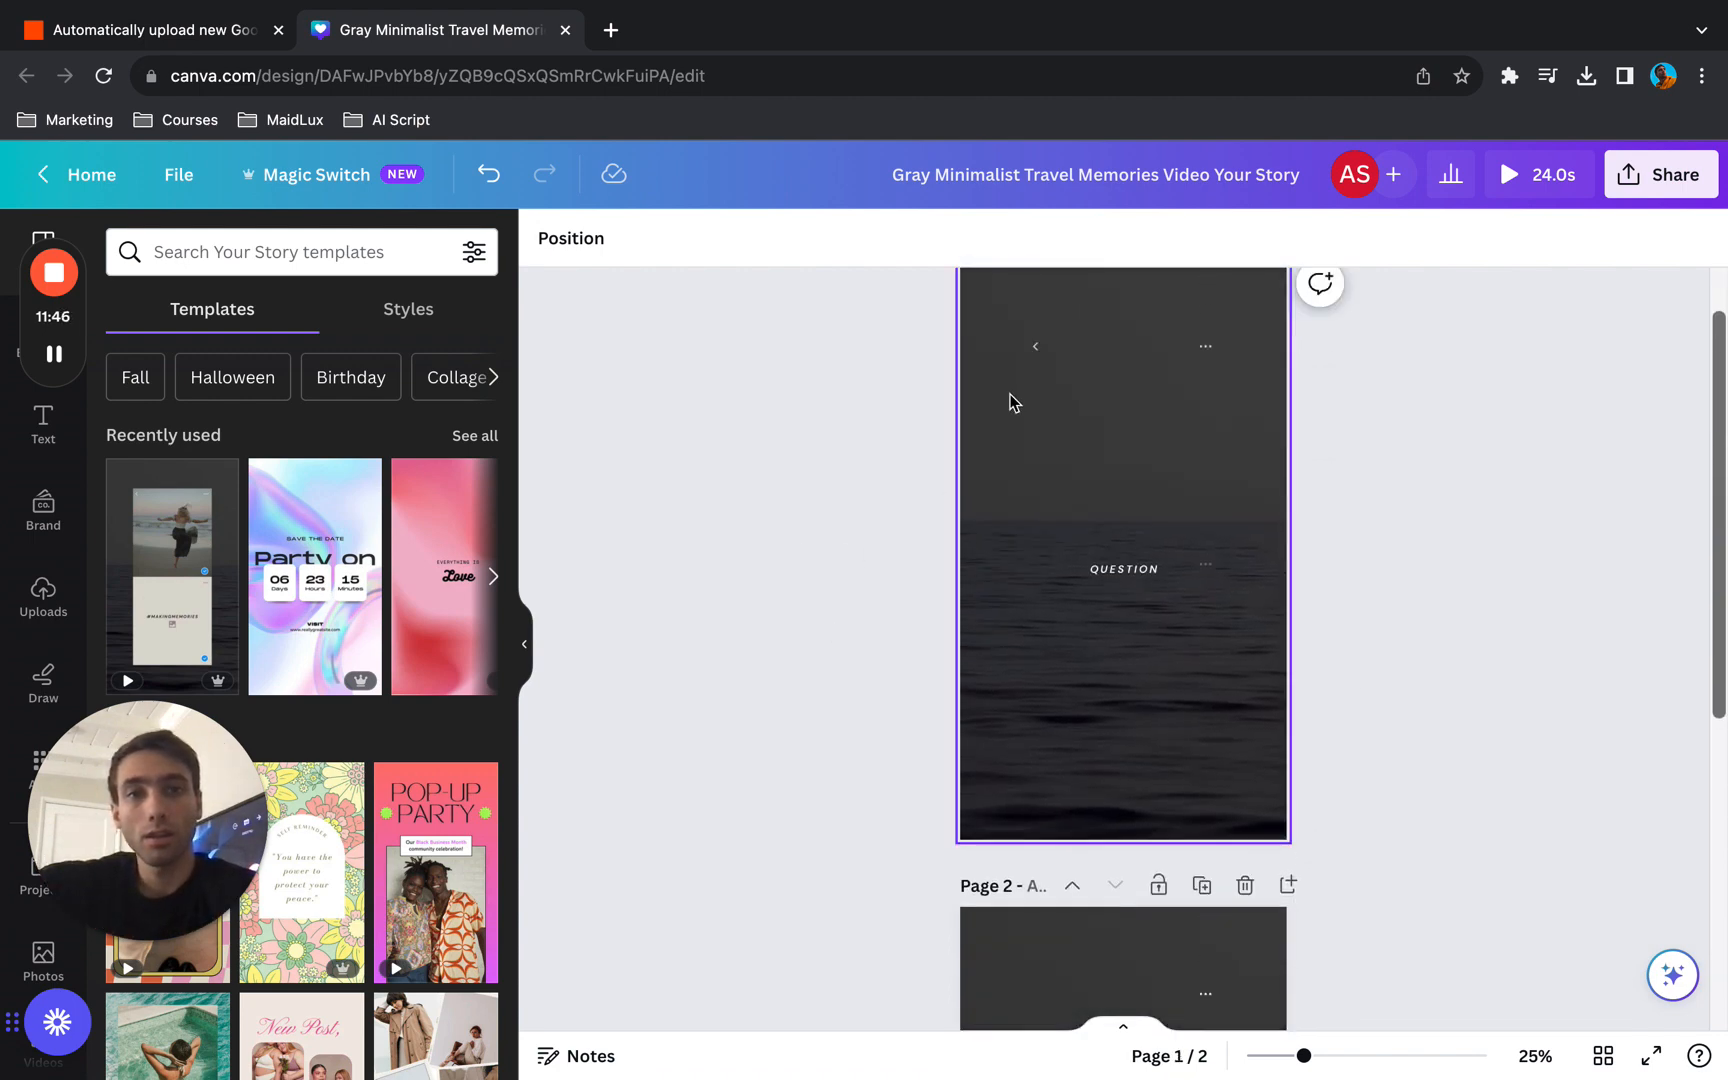
click(1036, 352)
key(Delete)
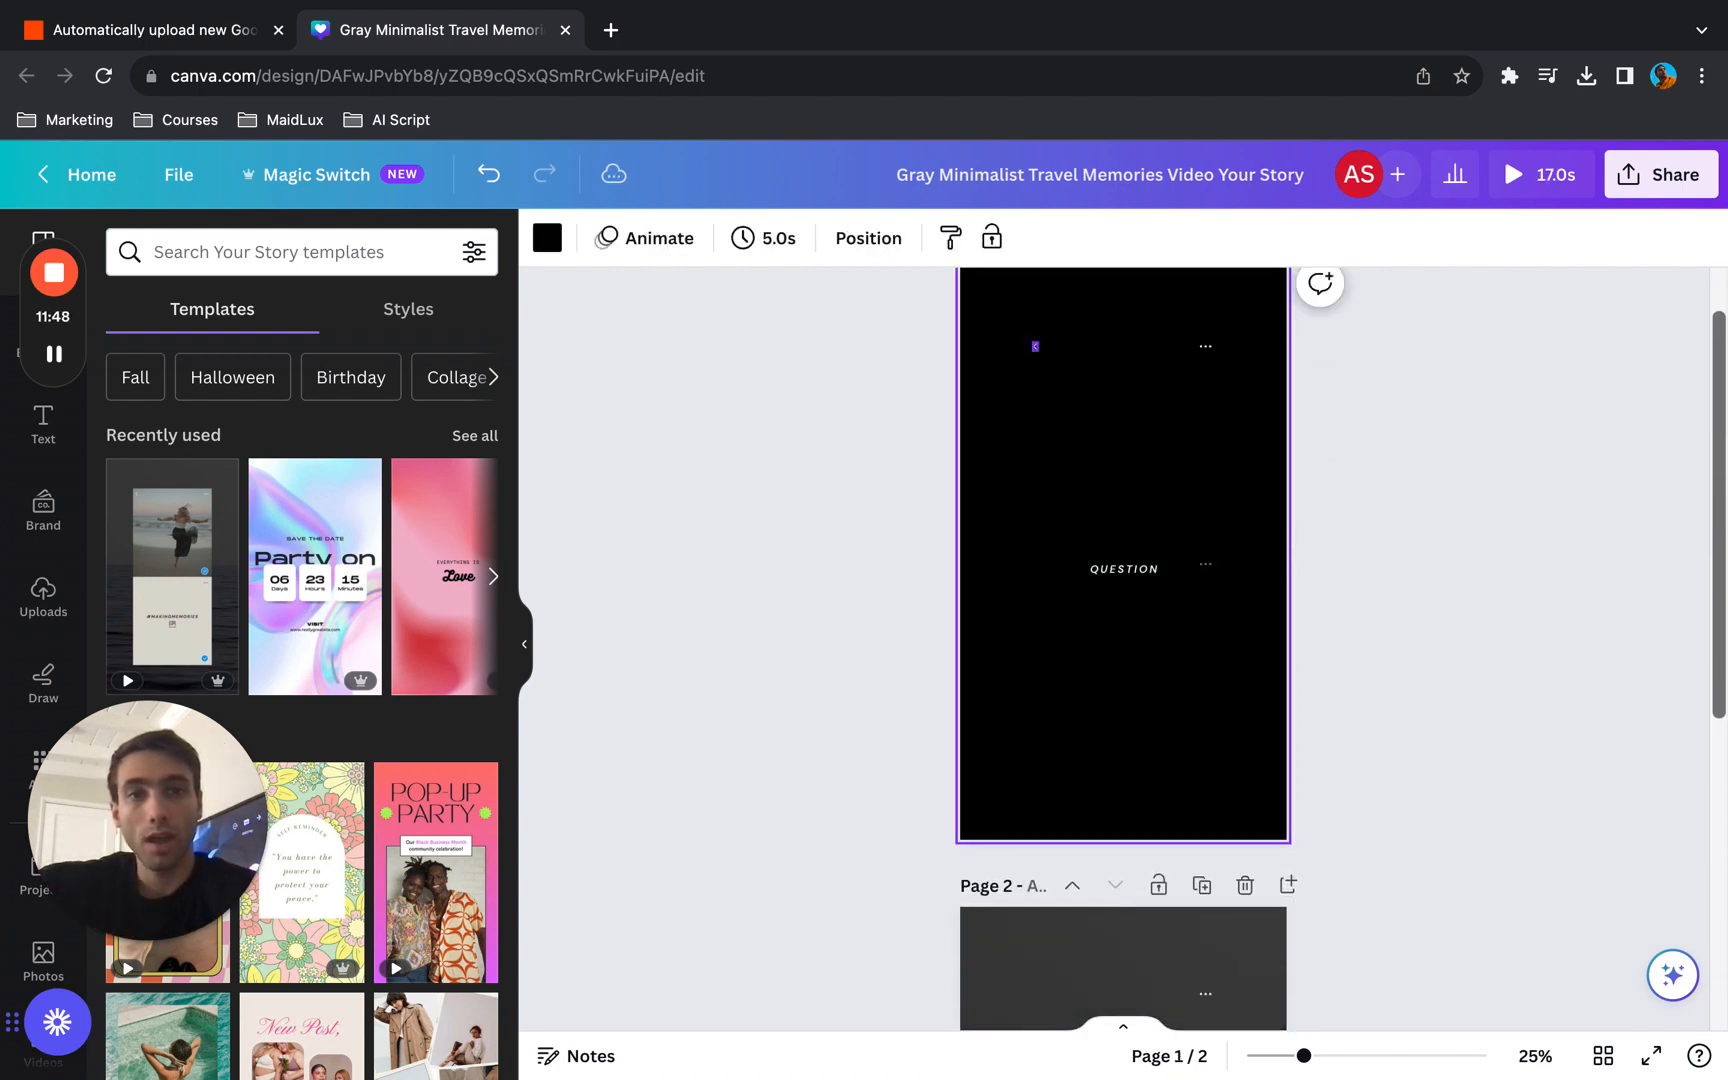
key(ctrl+z)
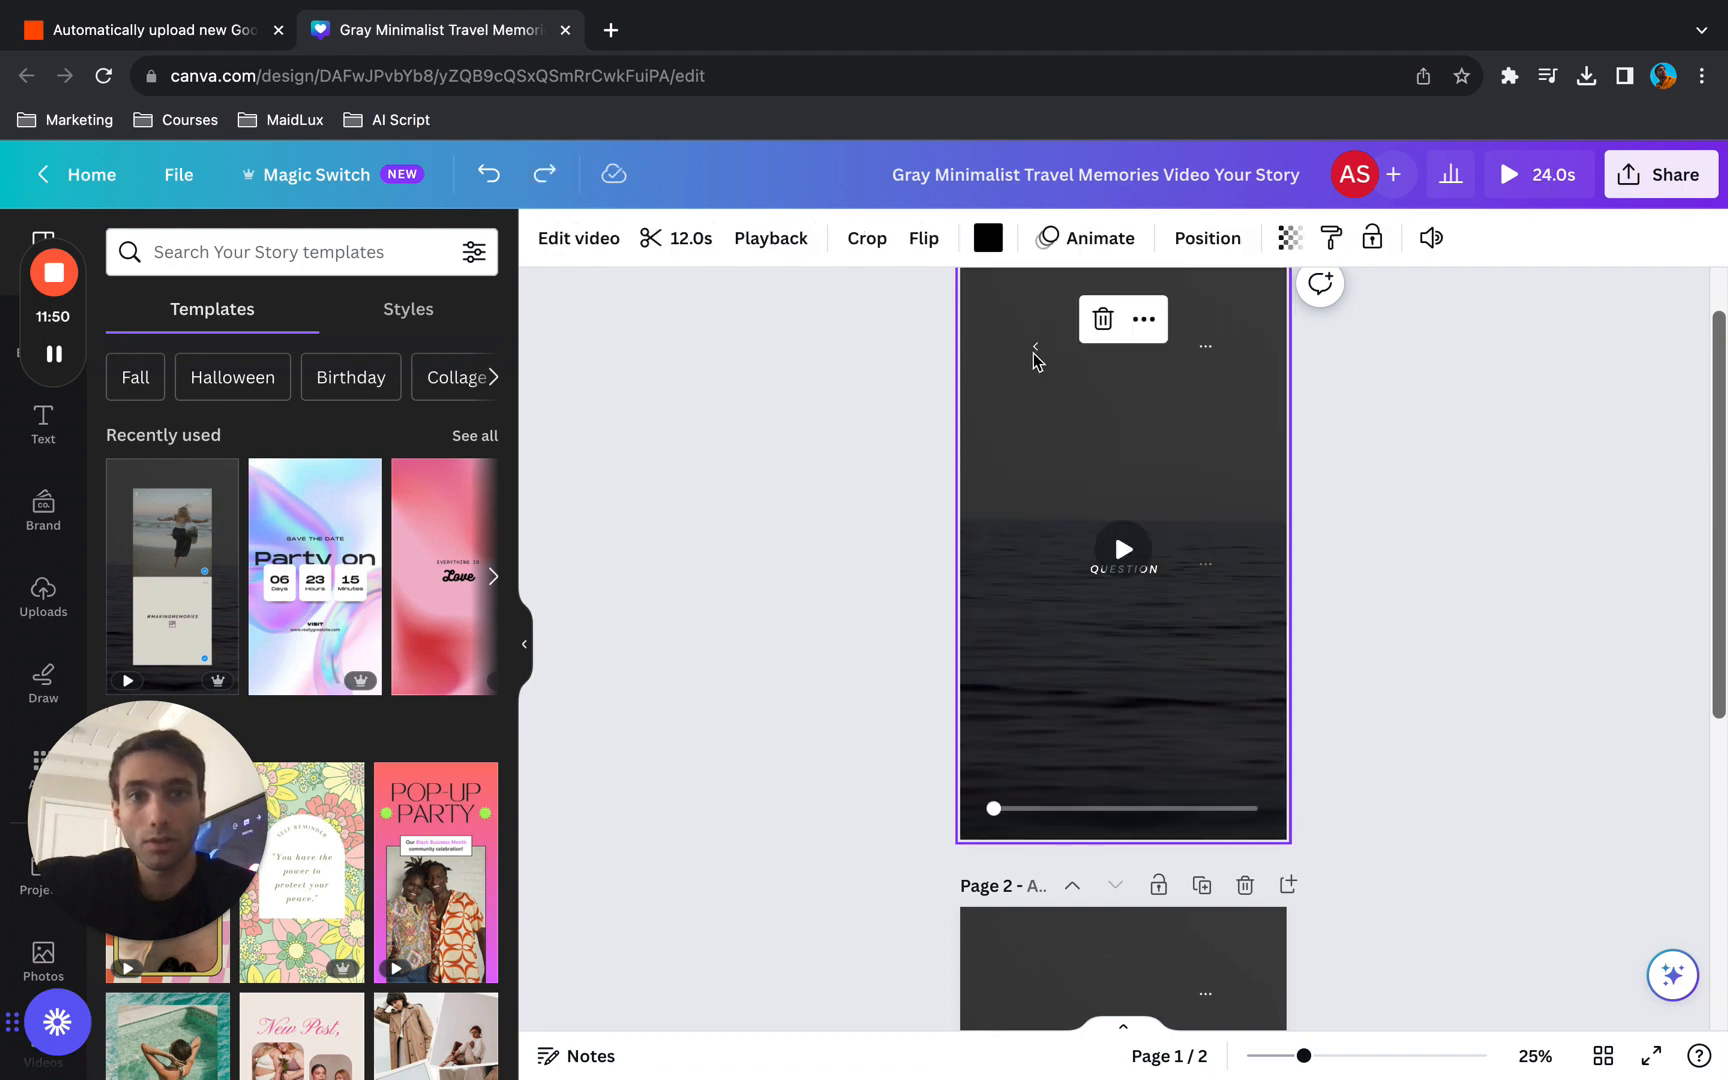
- Delete the small back arrow near the upper edge of page 1
click(1036, 351)
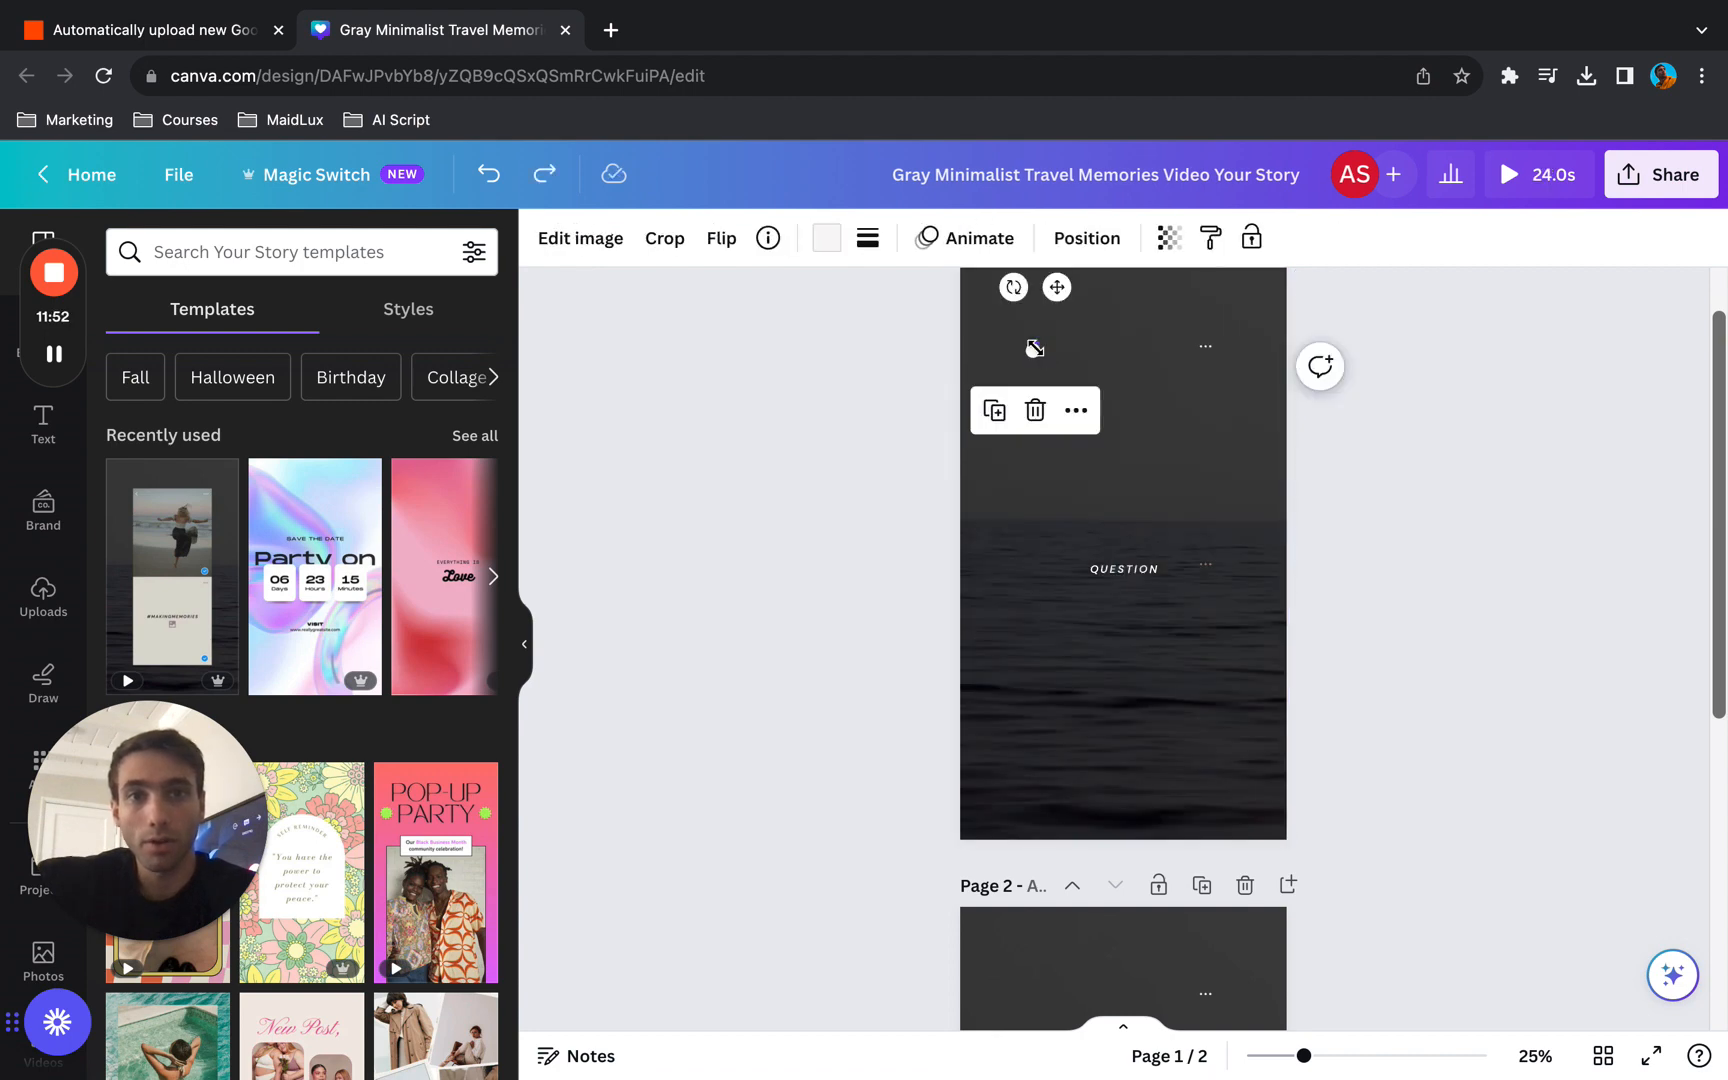
key(Delete)
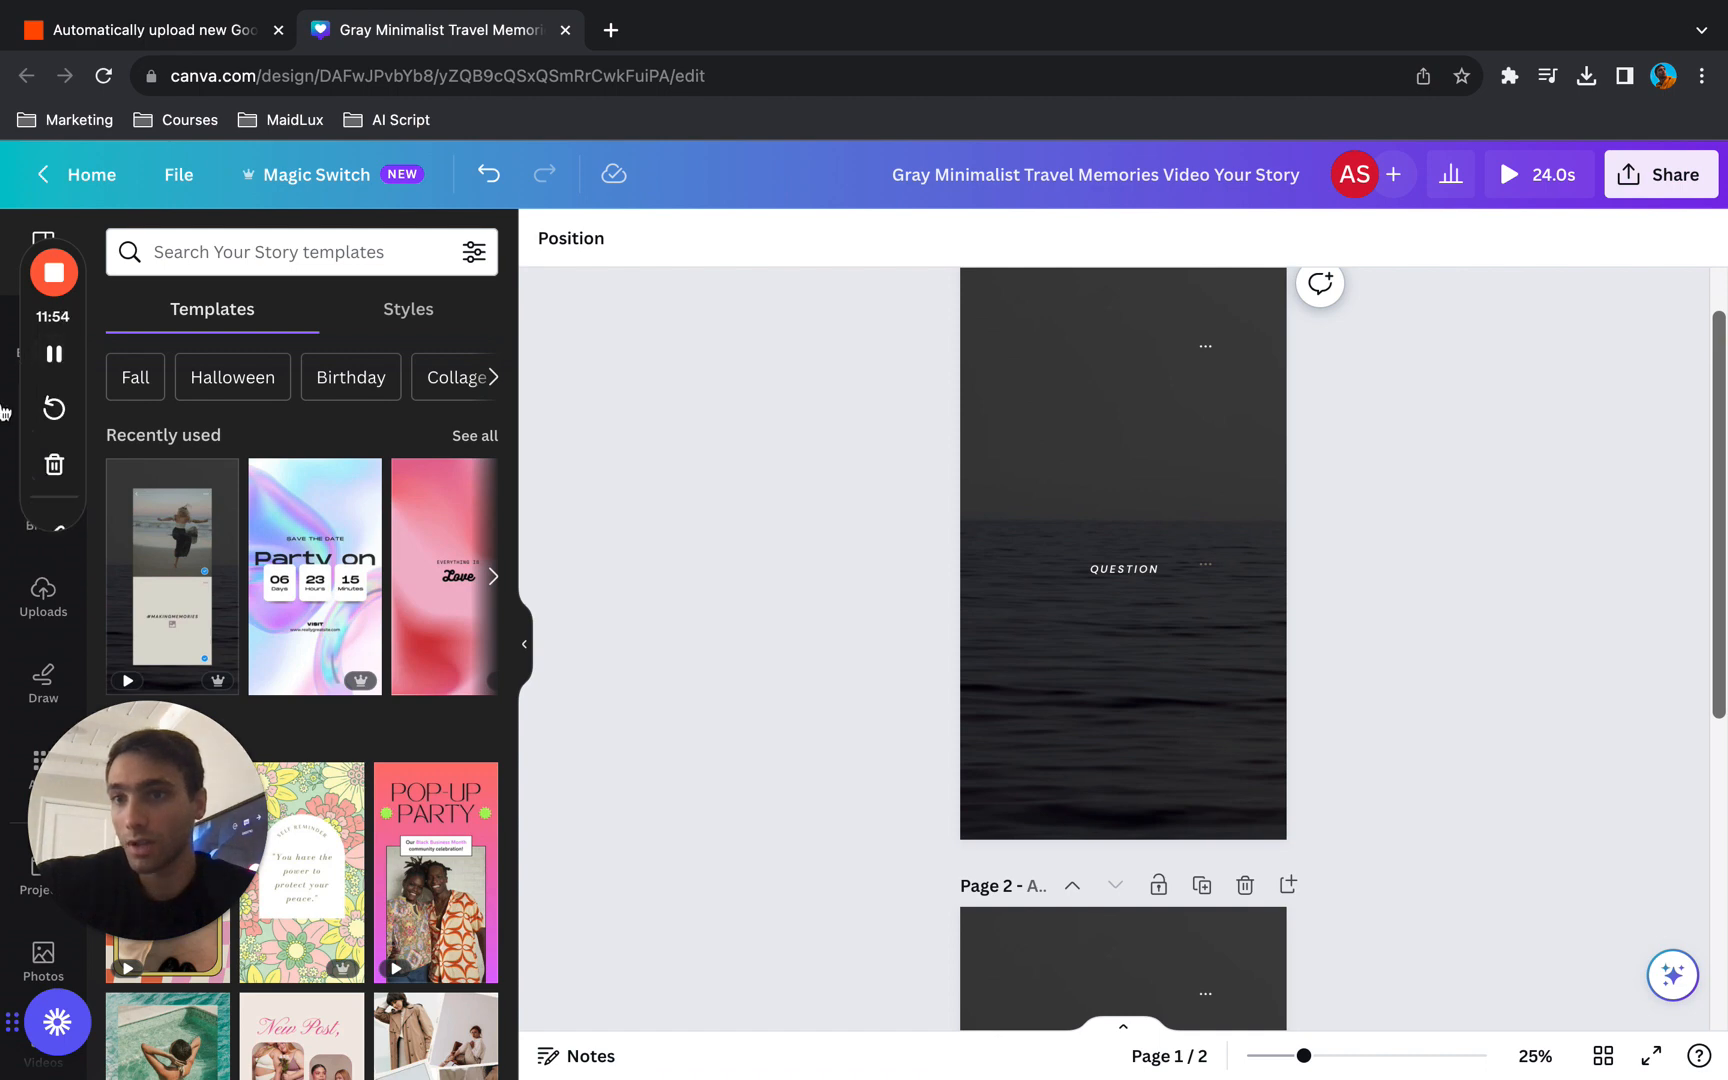
- Search the stock video library for "space"
click(12, 362)
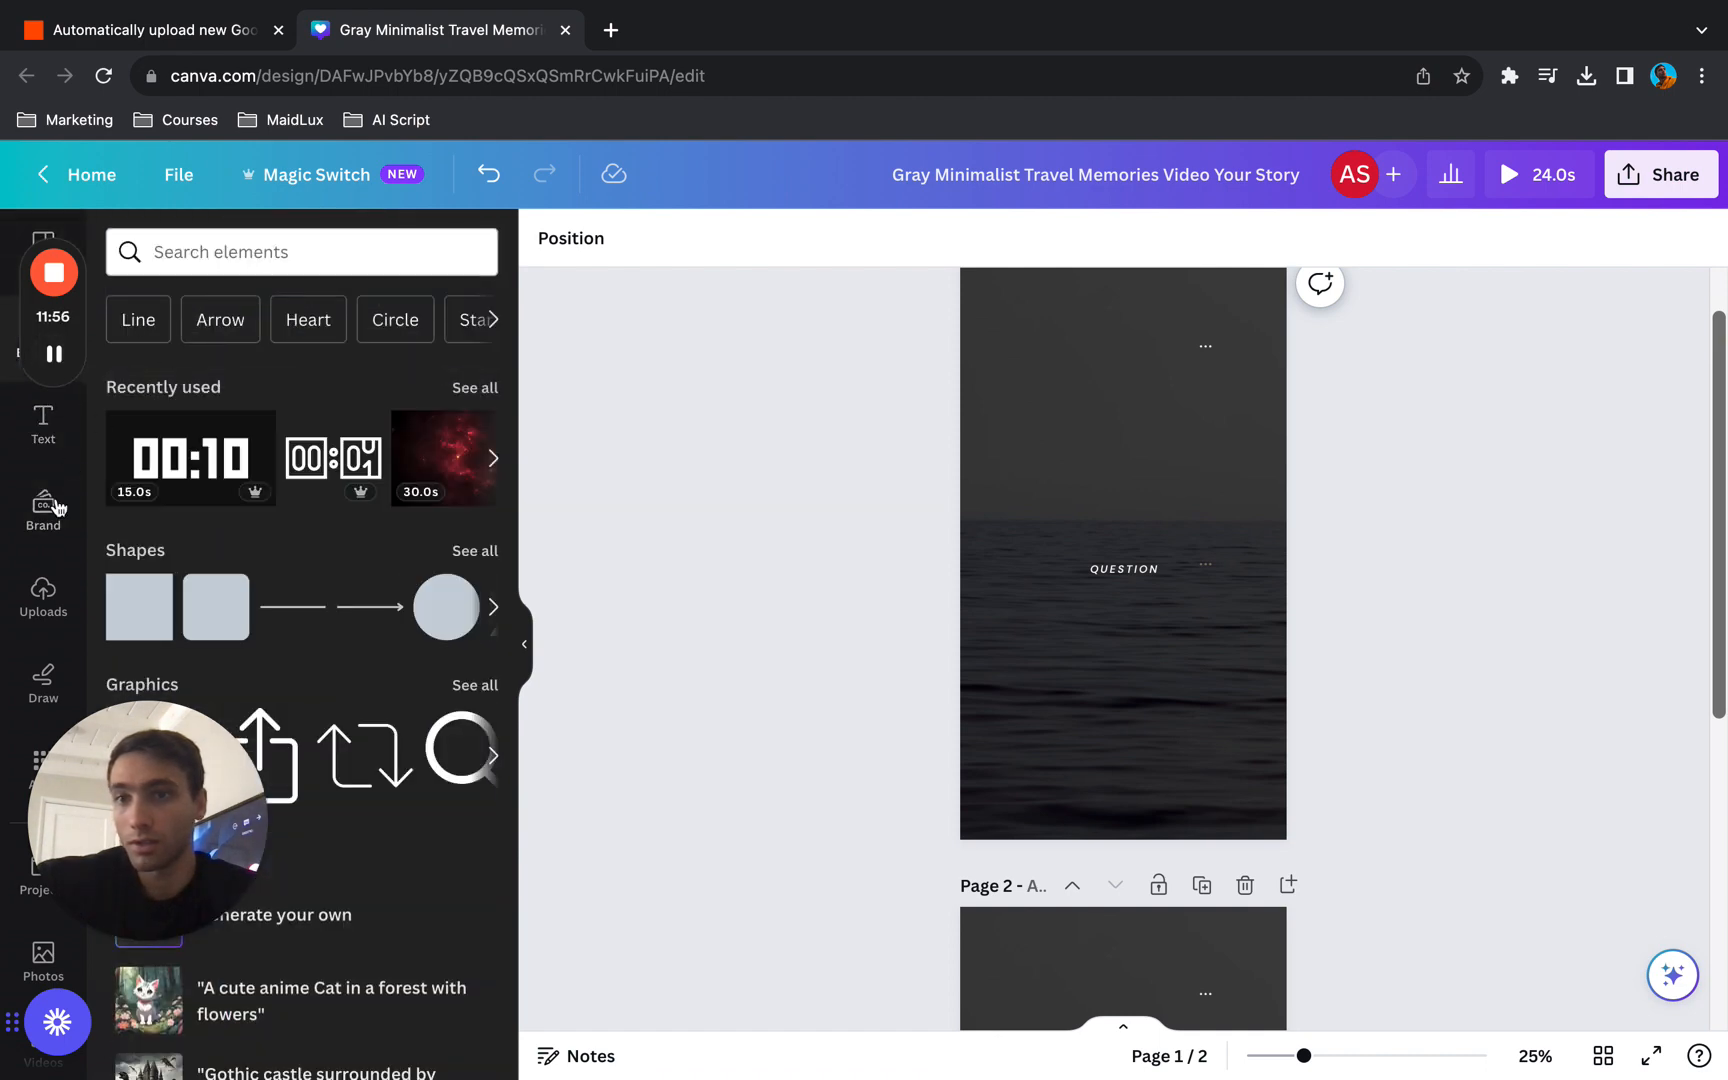
scroll(55, 502, down, 3)
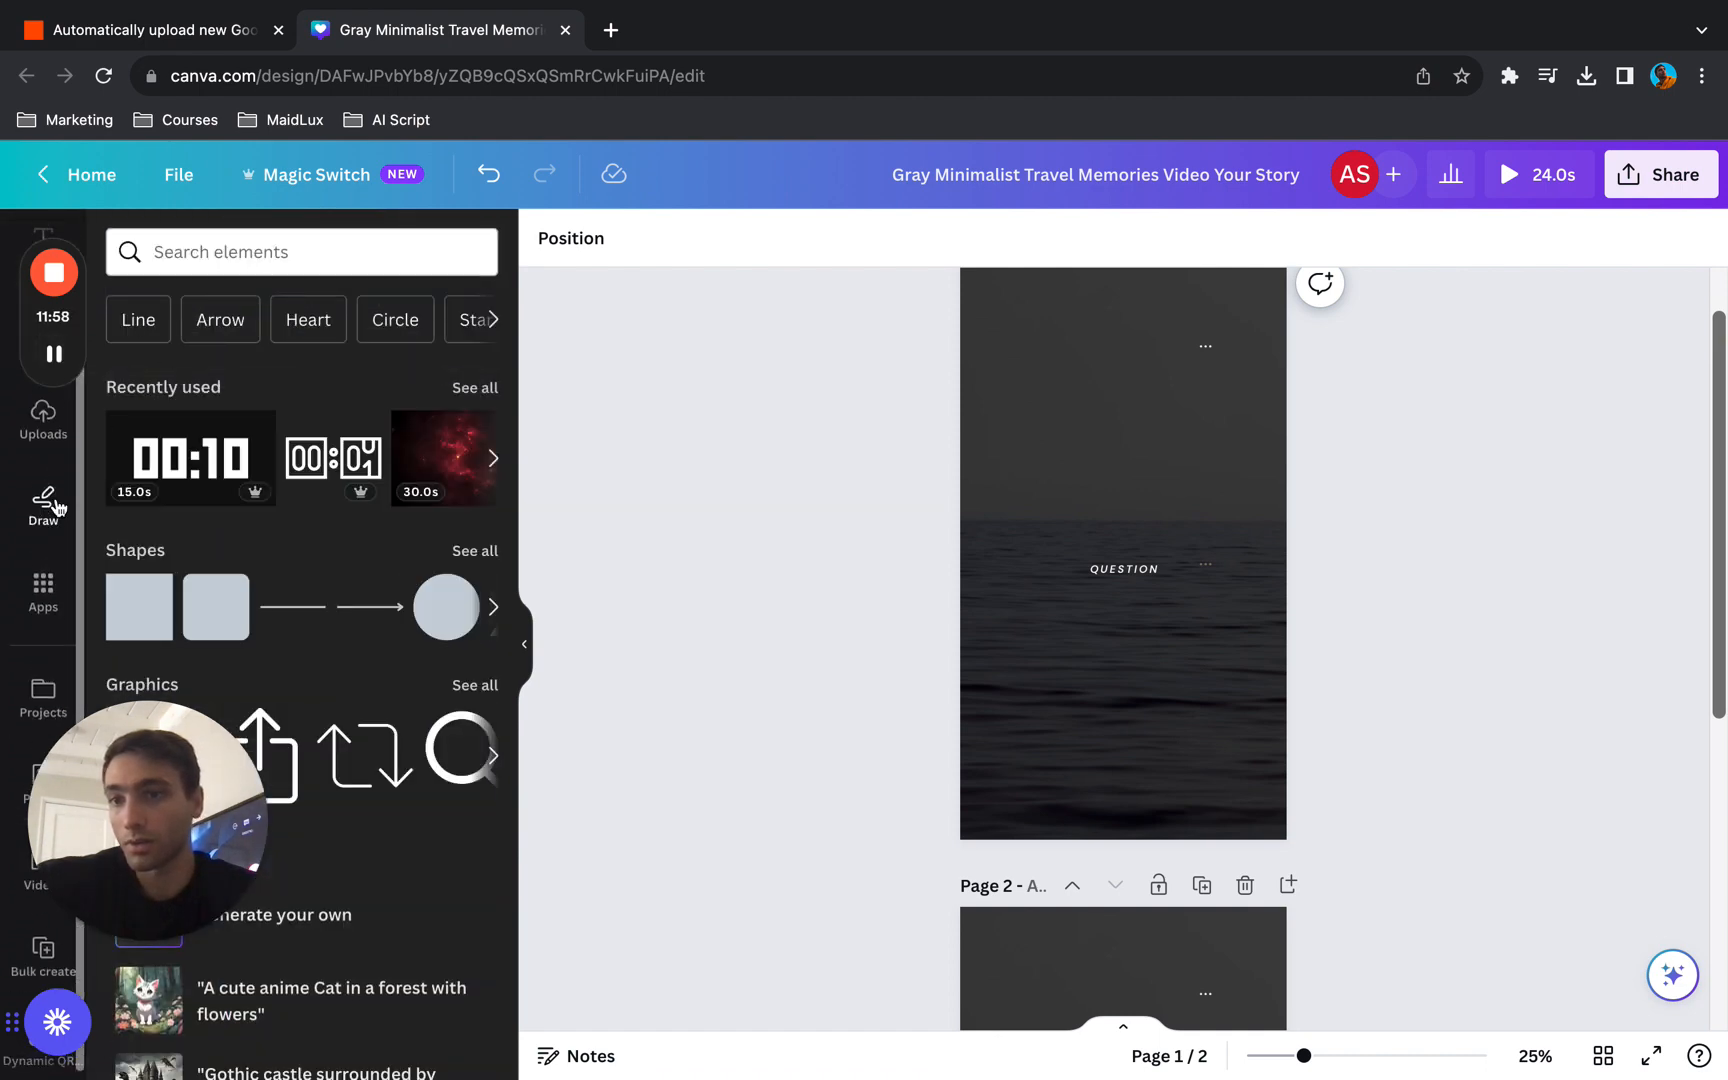
click(16, 765)
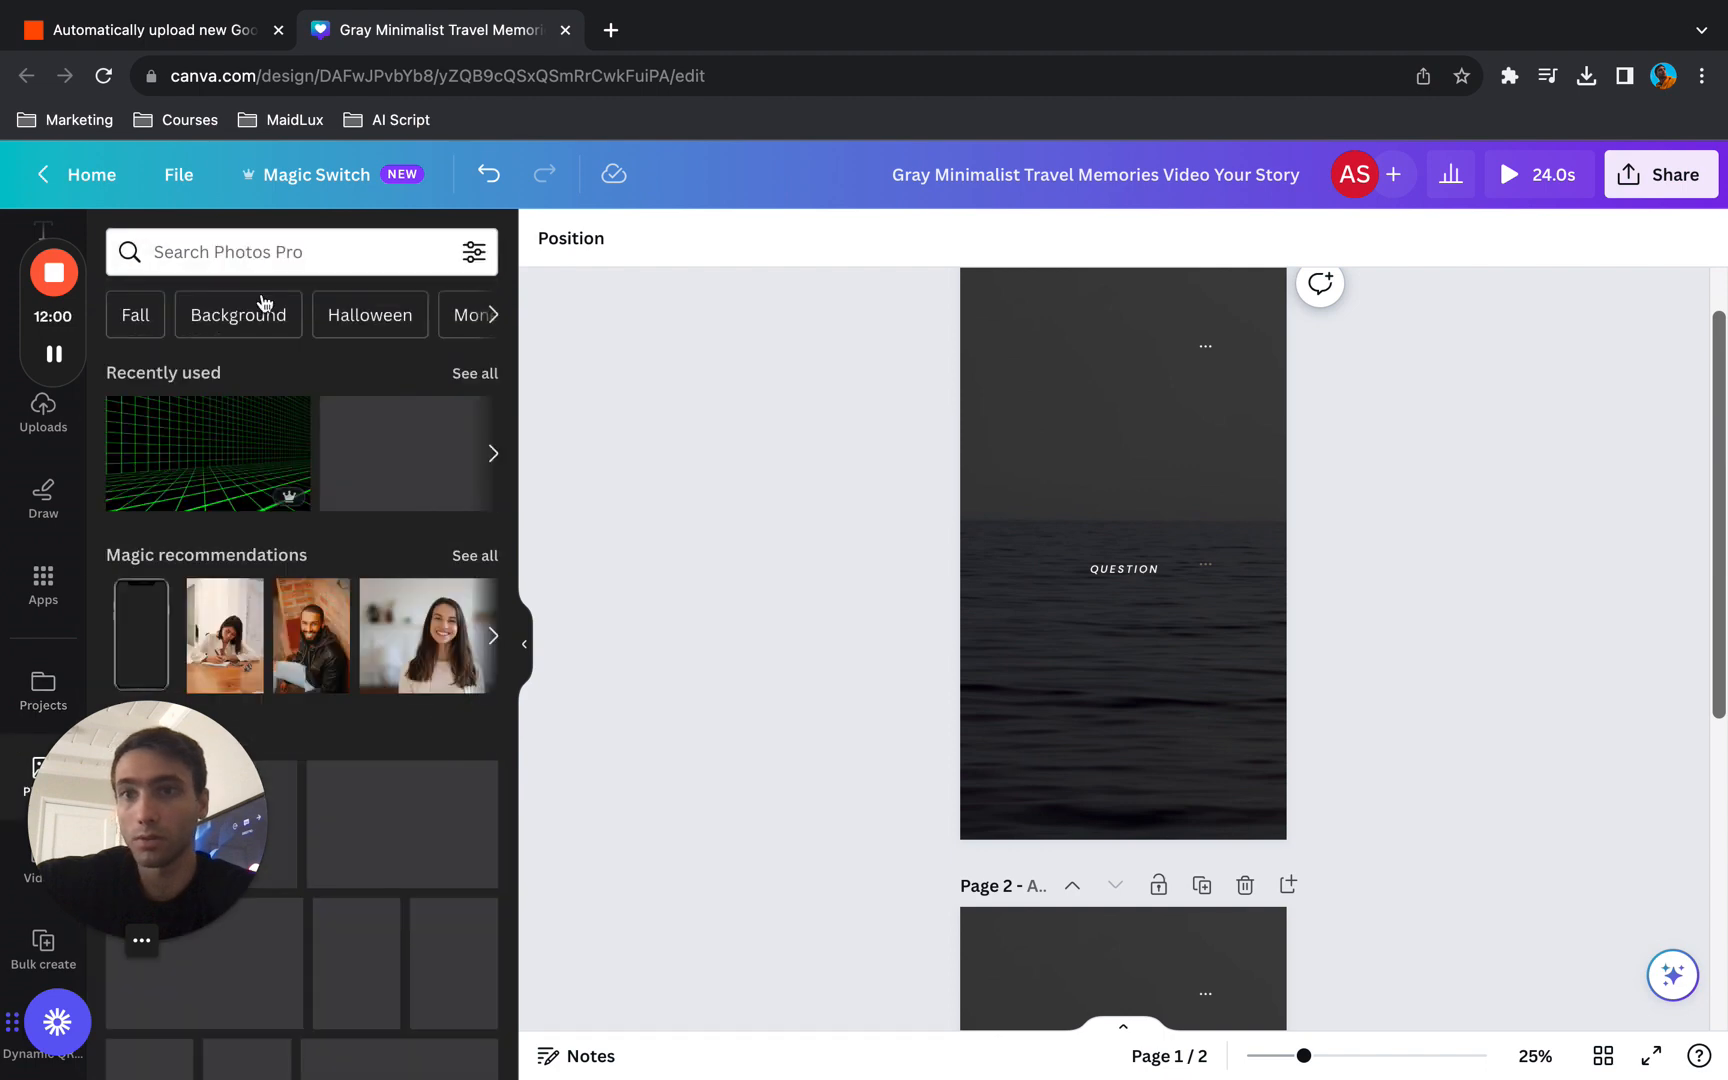
click(16, 885)
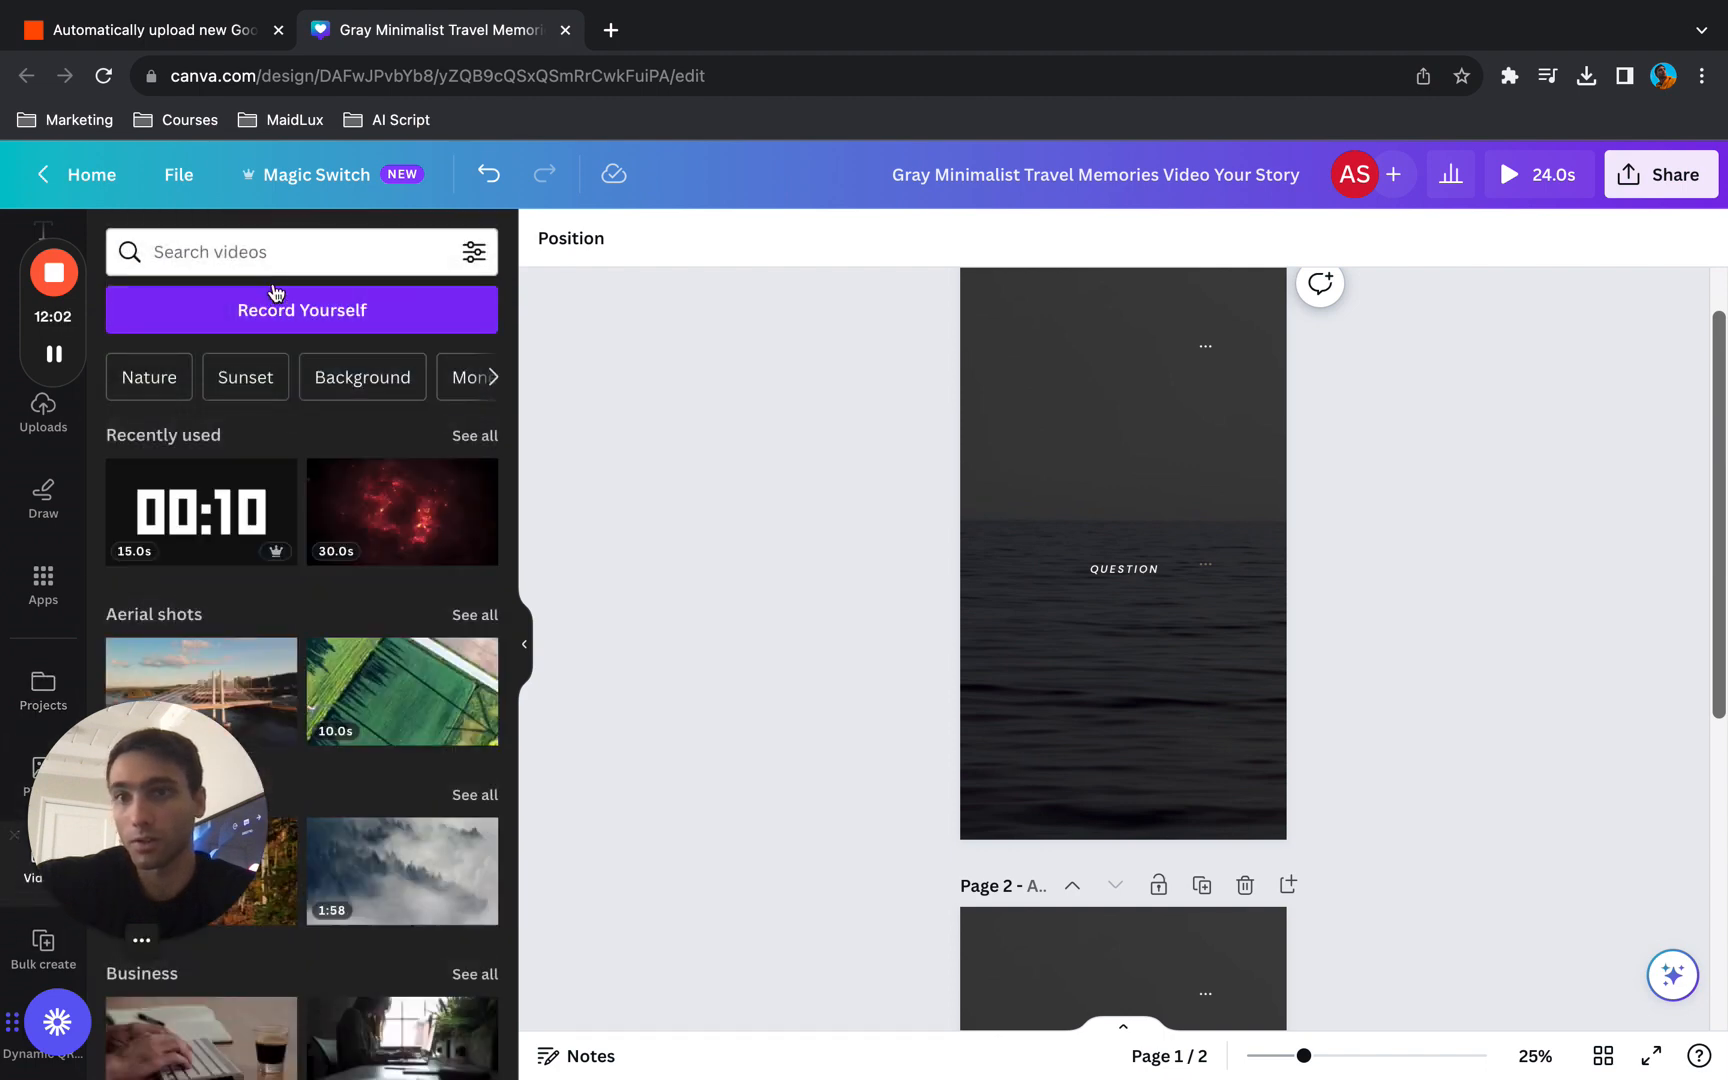
click(282, 251)
text(space)
key(Return)
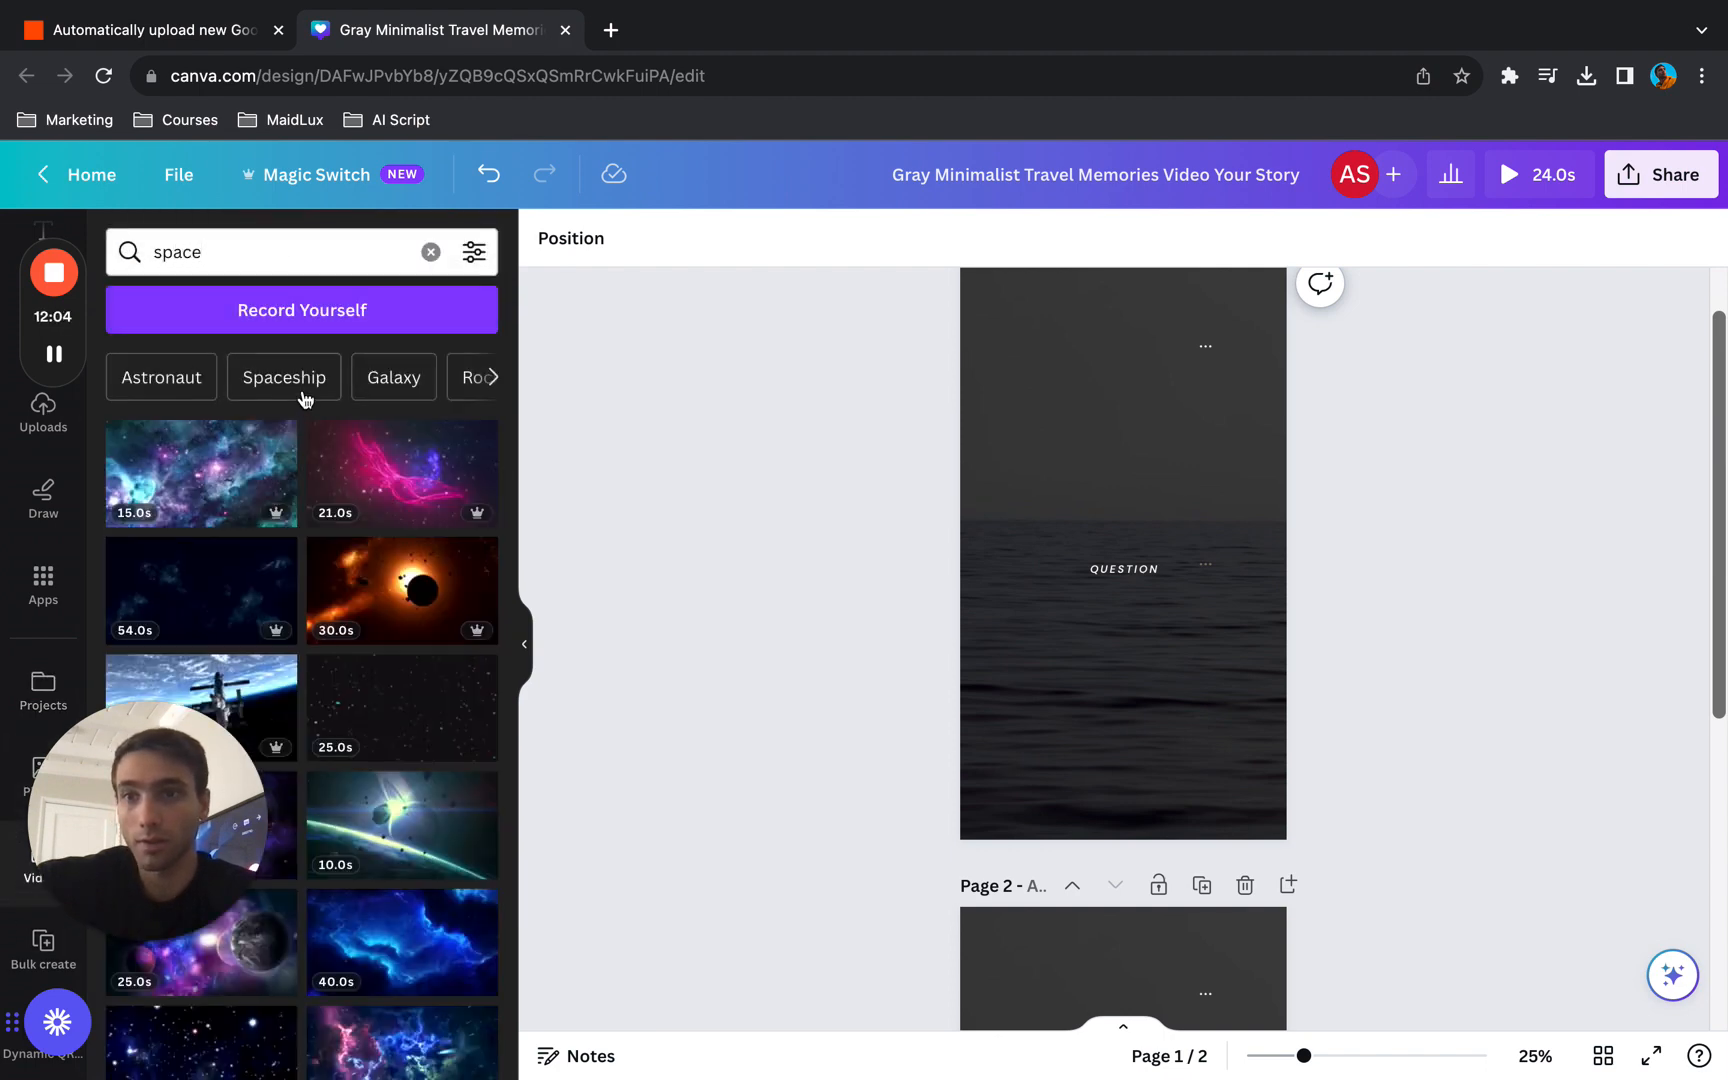
- Replace page 1's background with the 15.0s nebula clip and page 2's background with the 25.0s starfield clip
drag(200, 470, 994, 333)
scroll(802, 528, down, 5)
drag(417, 694, 980, 594)
scroll(815, 589, up, 5)
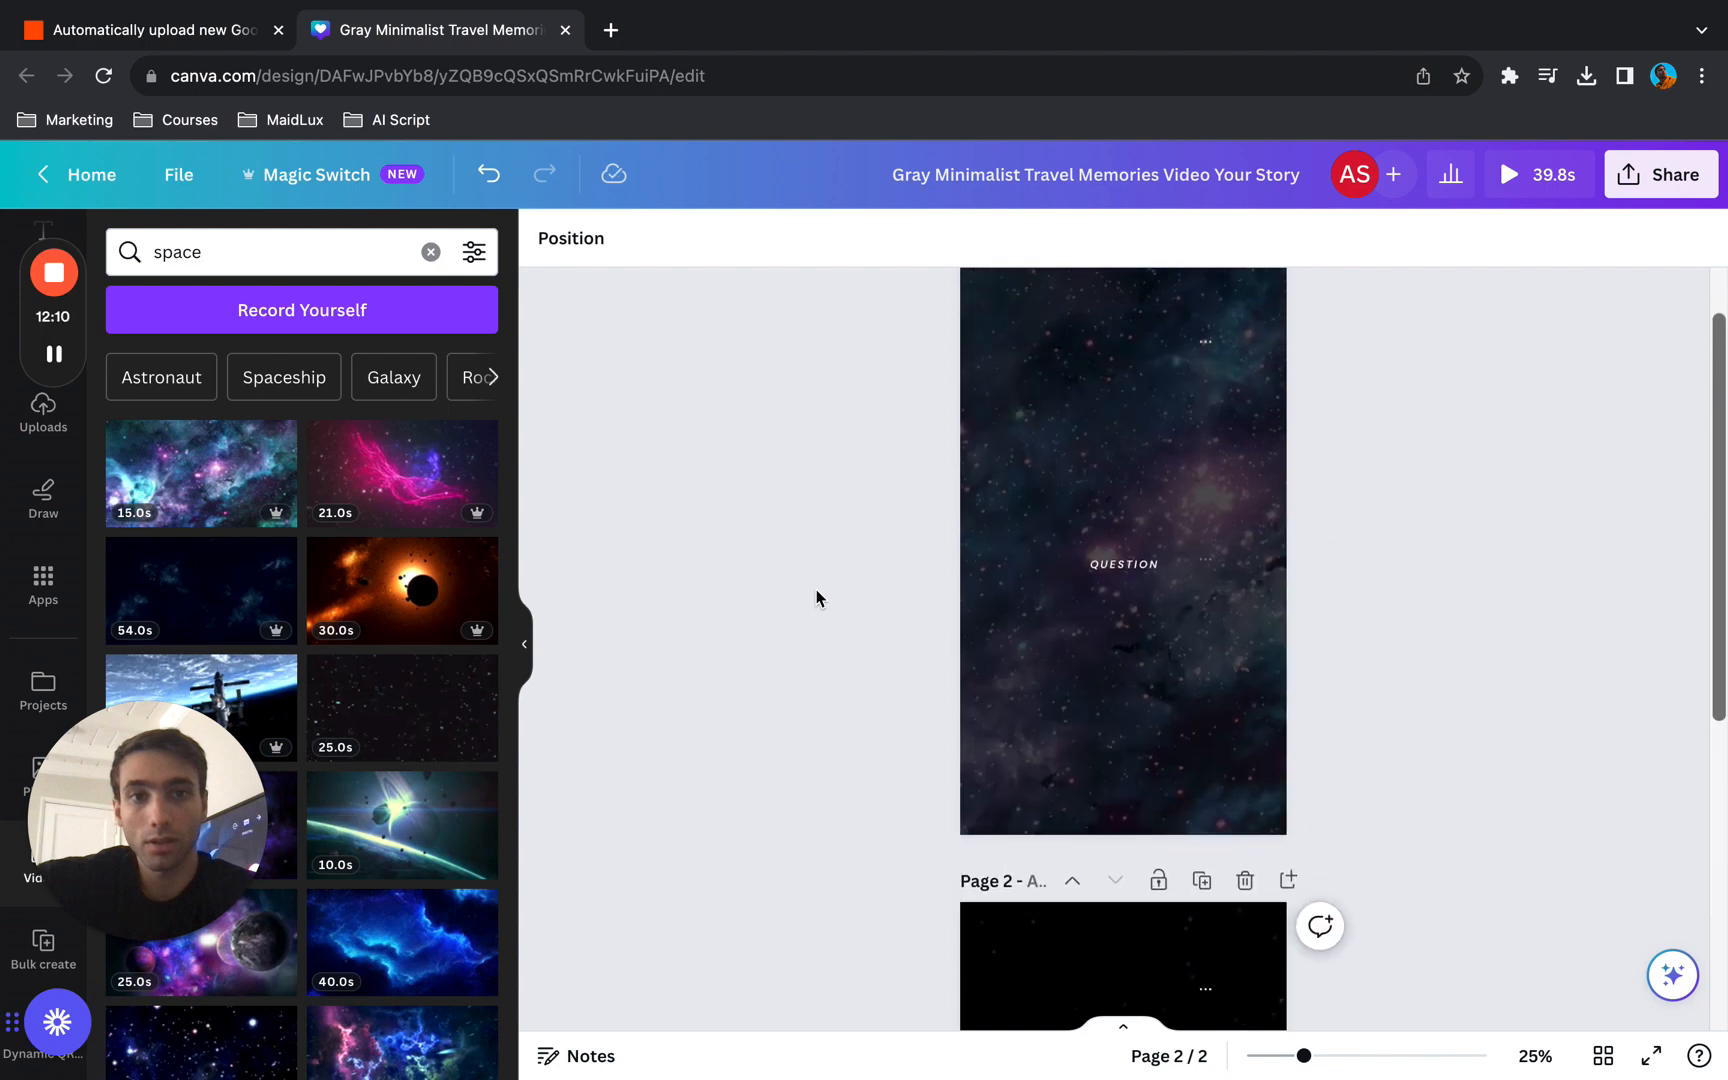
mouse_move(400, 470)
mouse_down()
mouse_move(1038, 381)
mouse_move(370, 476)
mouse_up()
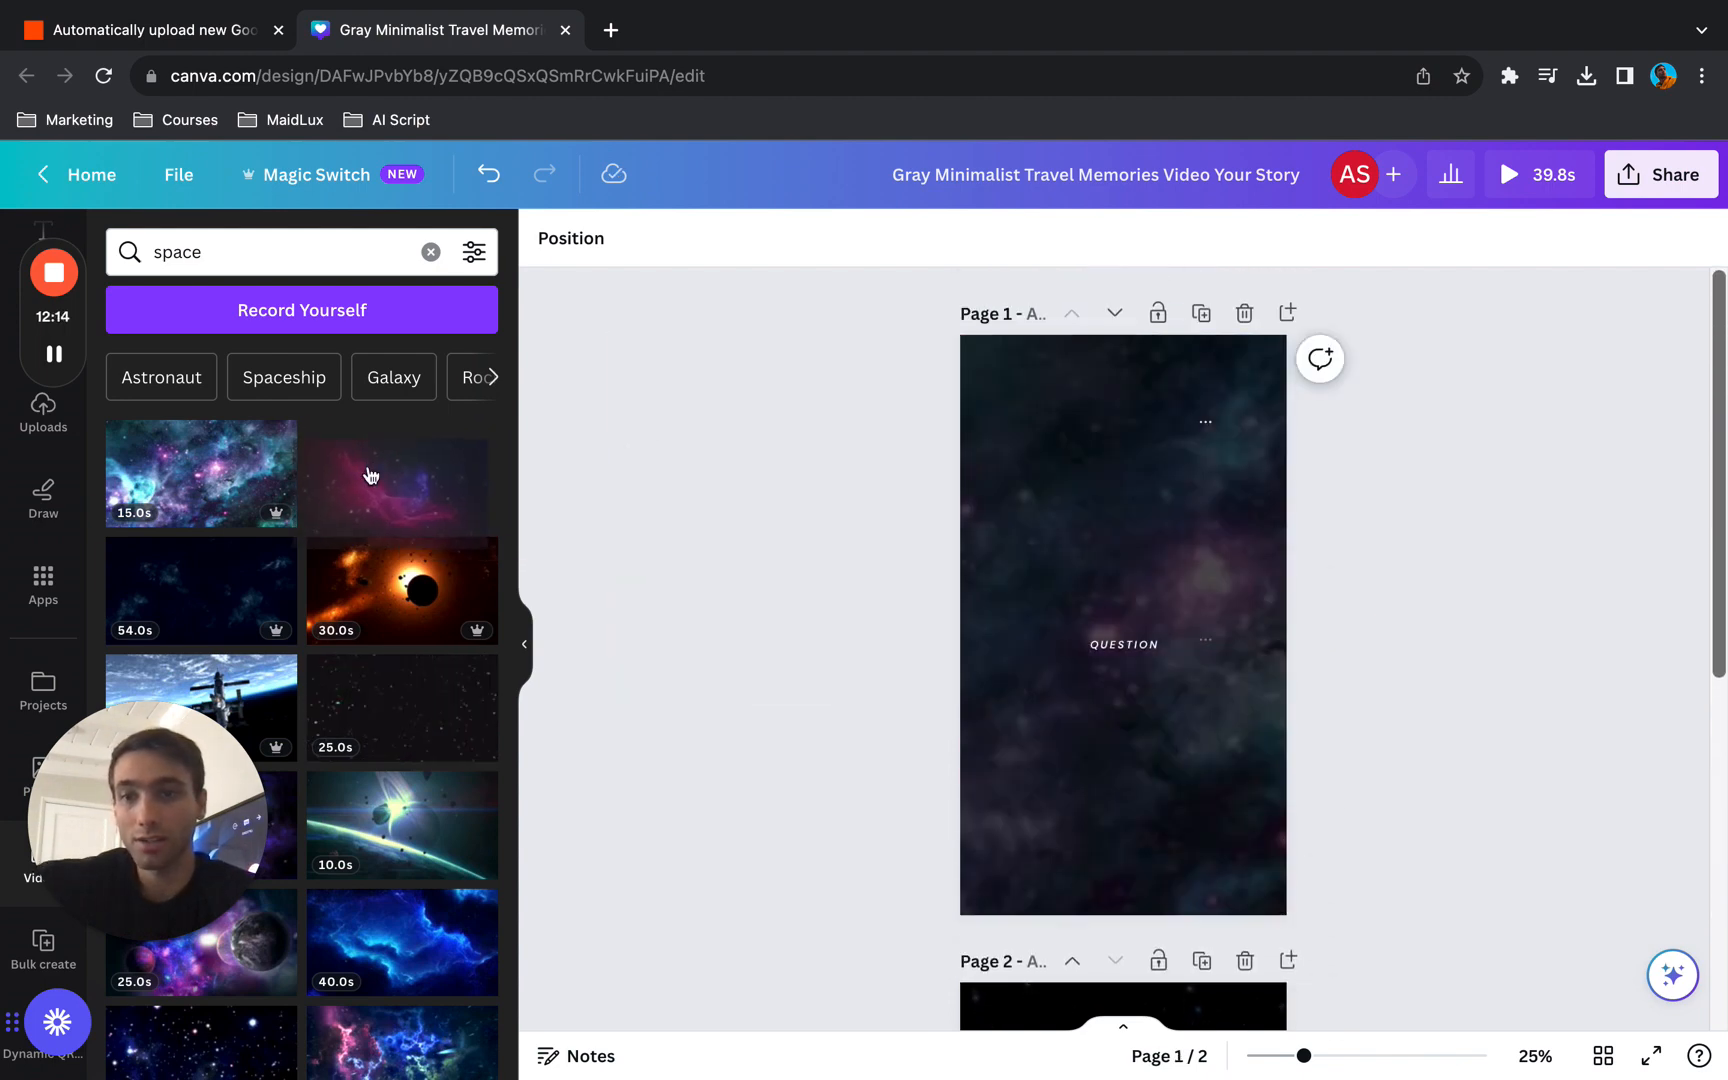
- Add a square shape to page 1, enlarge it to cover most of the page and fill it with black
scroll(42, 530, up, 3)
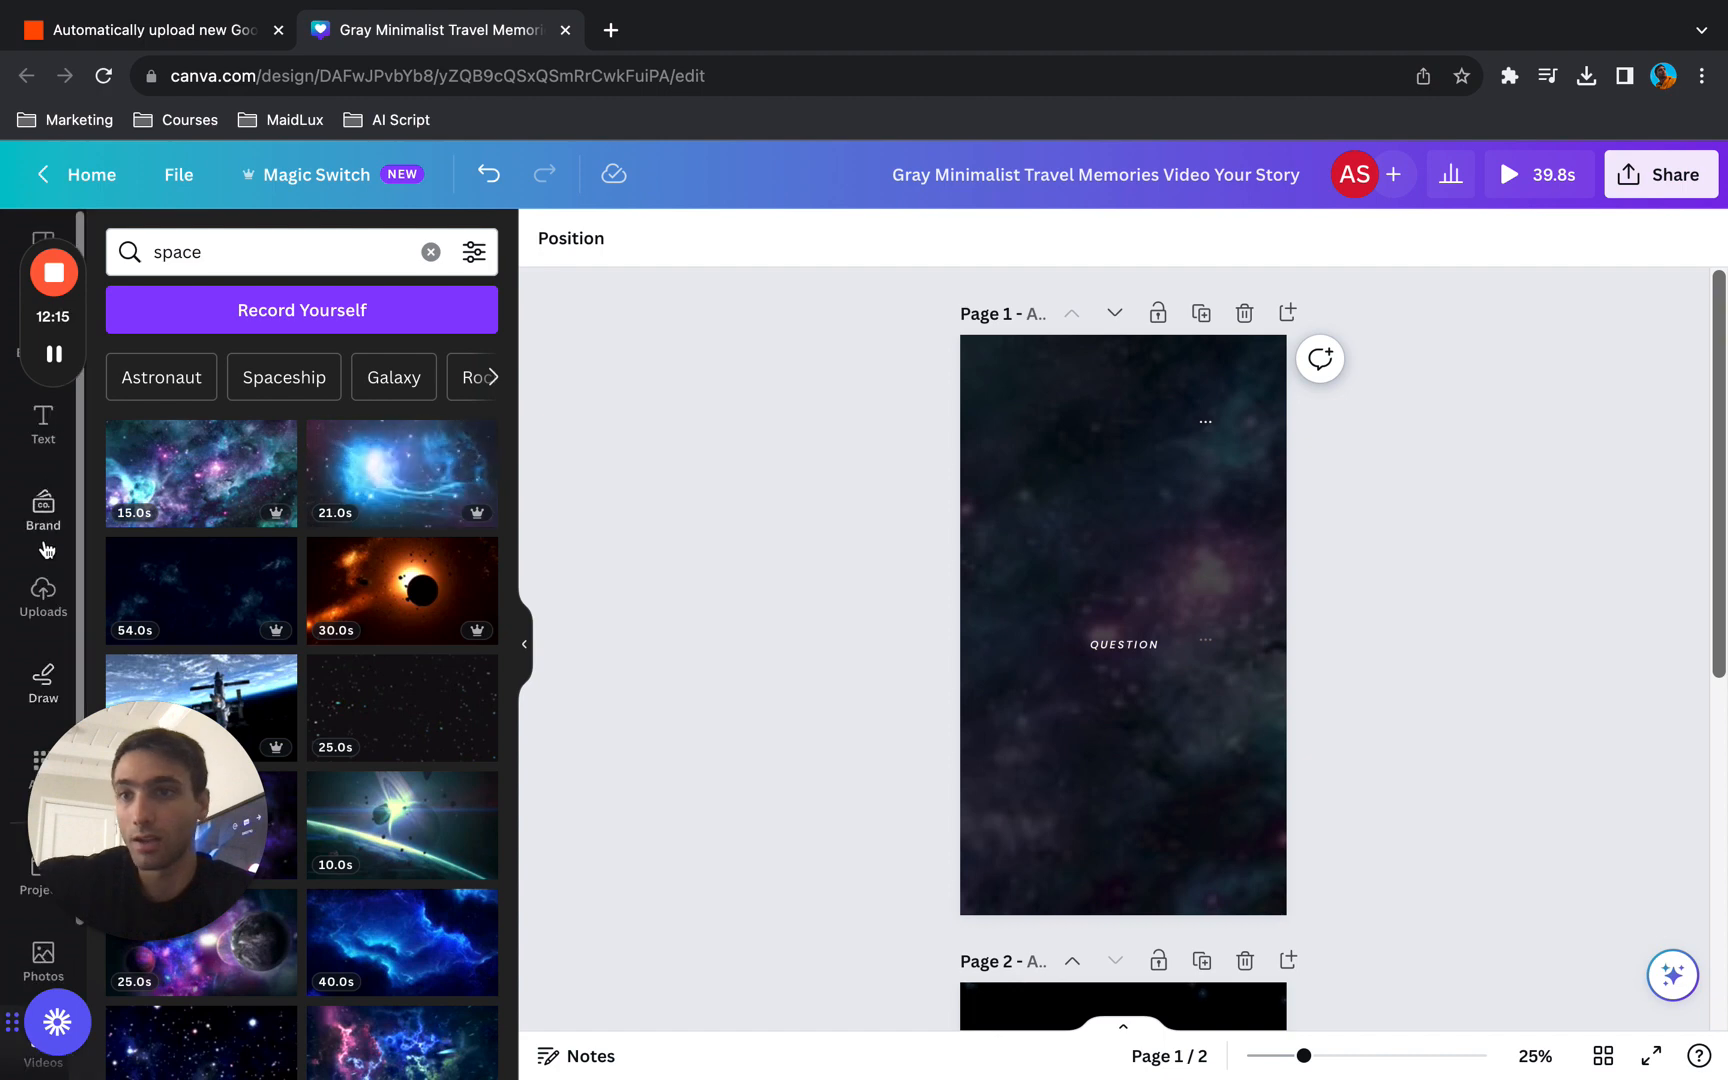
click(5, 335)
drag(145, 613, 1021, 491)
drag(1078, 558, 1416, 982)
drag(1302, 710, 1226, 609)
click(664, 240)
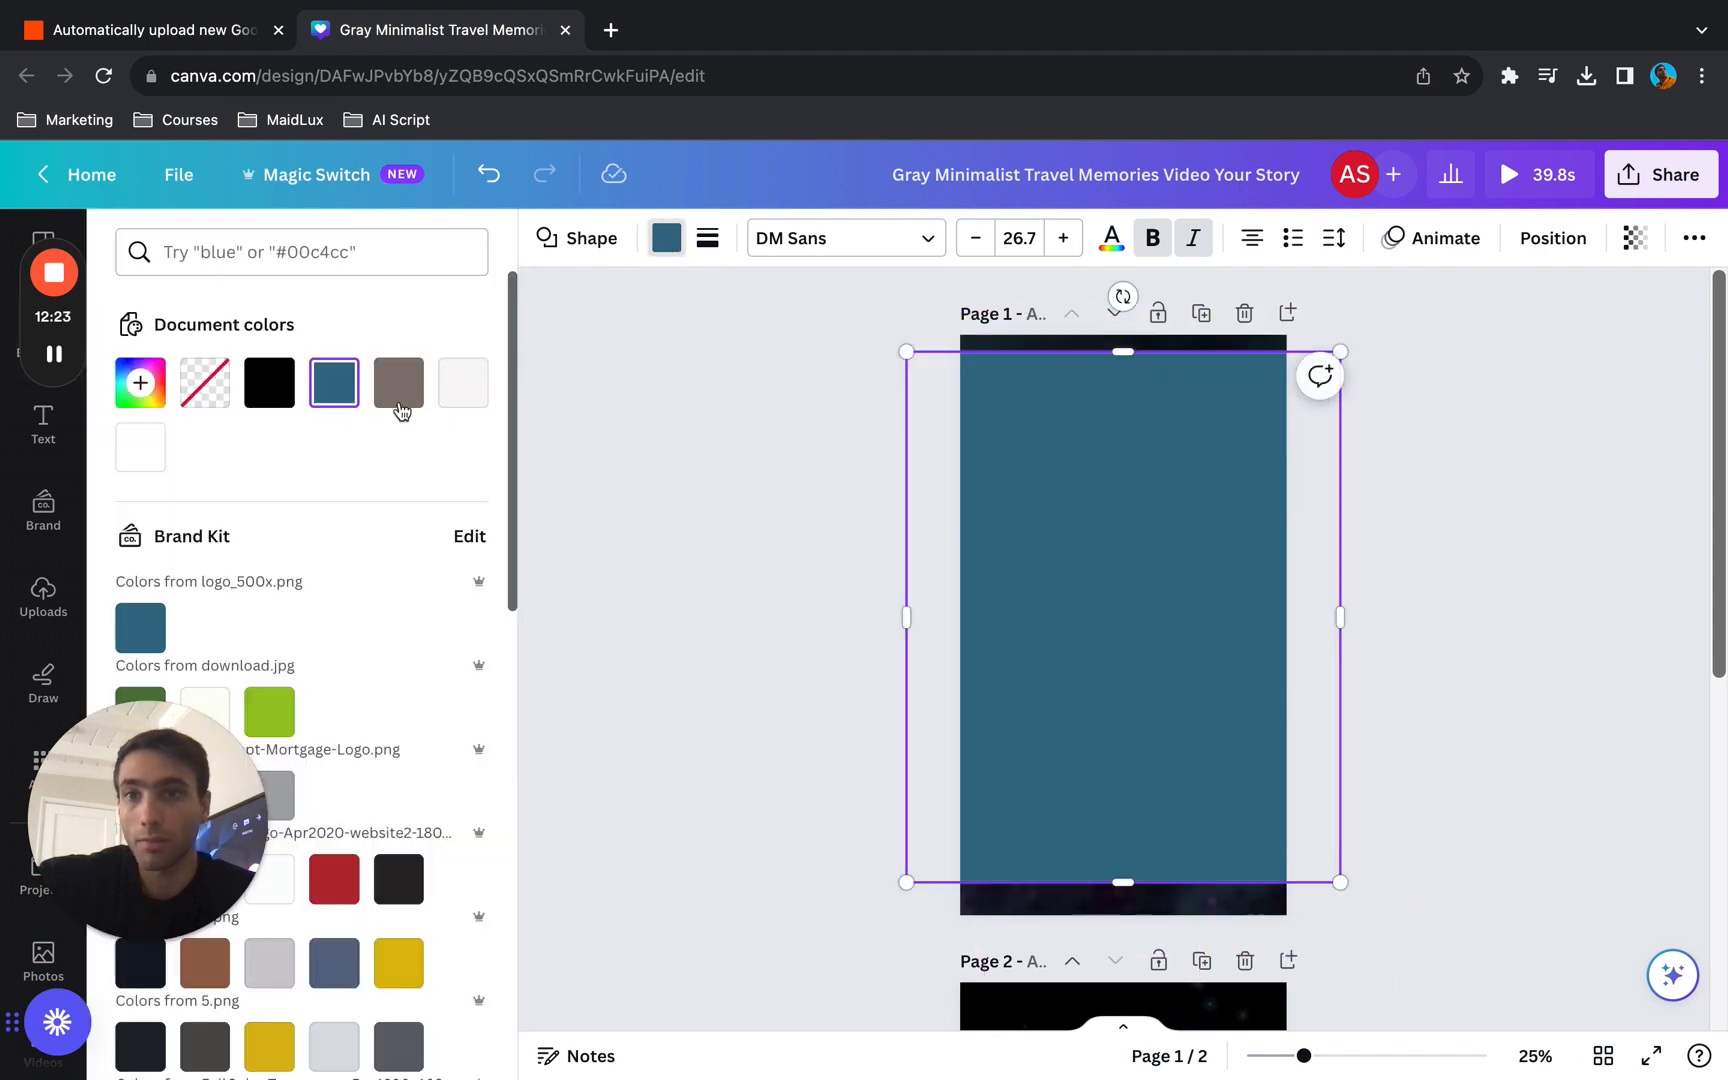
click(261, 389)
- Try to darken page 1 by making the black shape semi-transparent and sending it backward, and delete the shape
click(1634, 238)
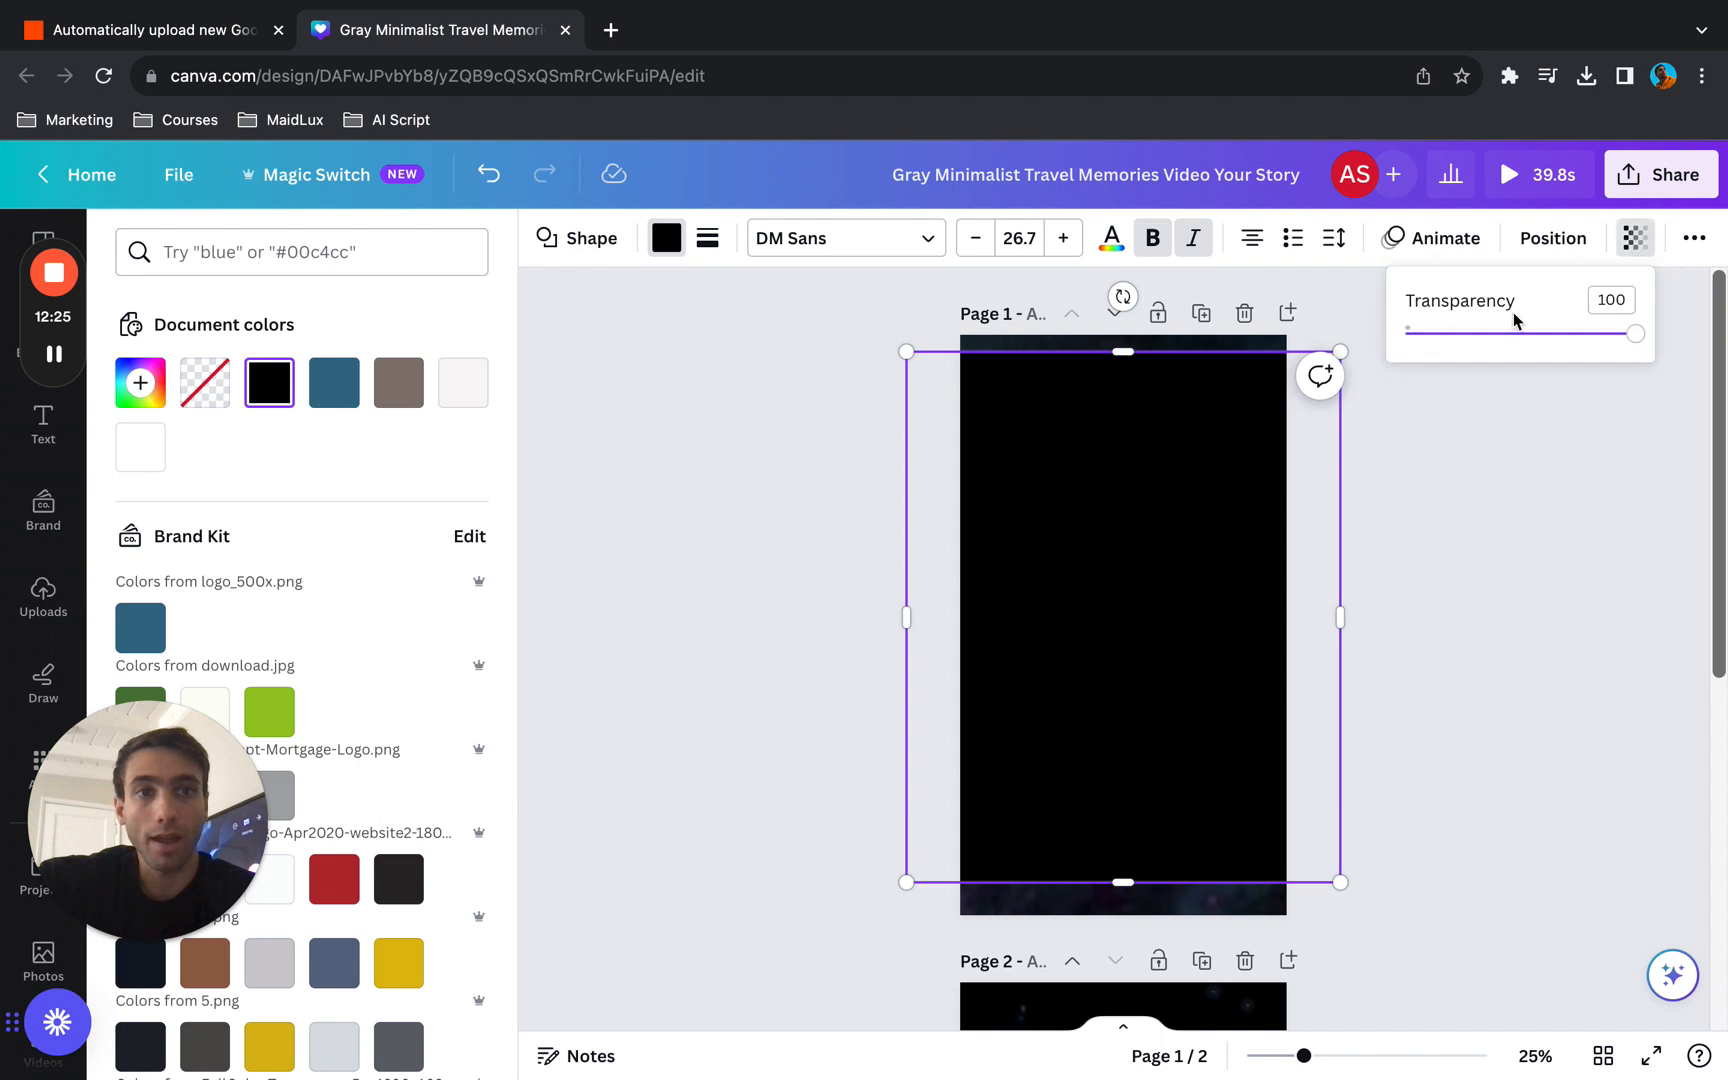
click(1510, 333)
click(1197, 418)
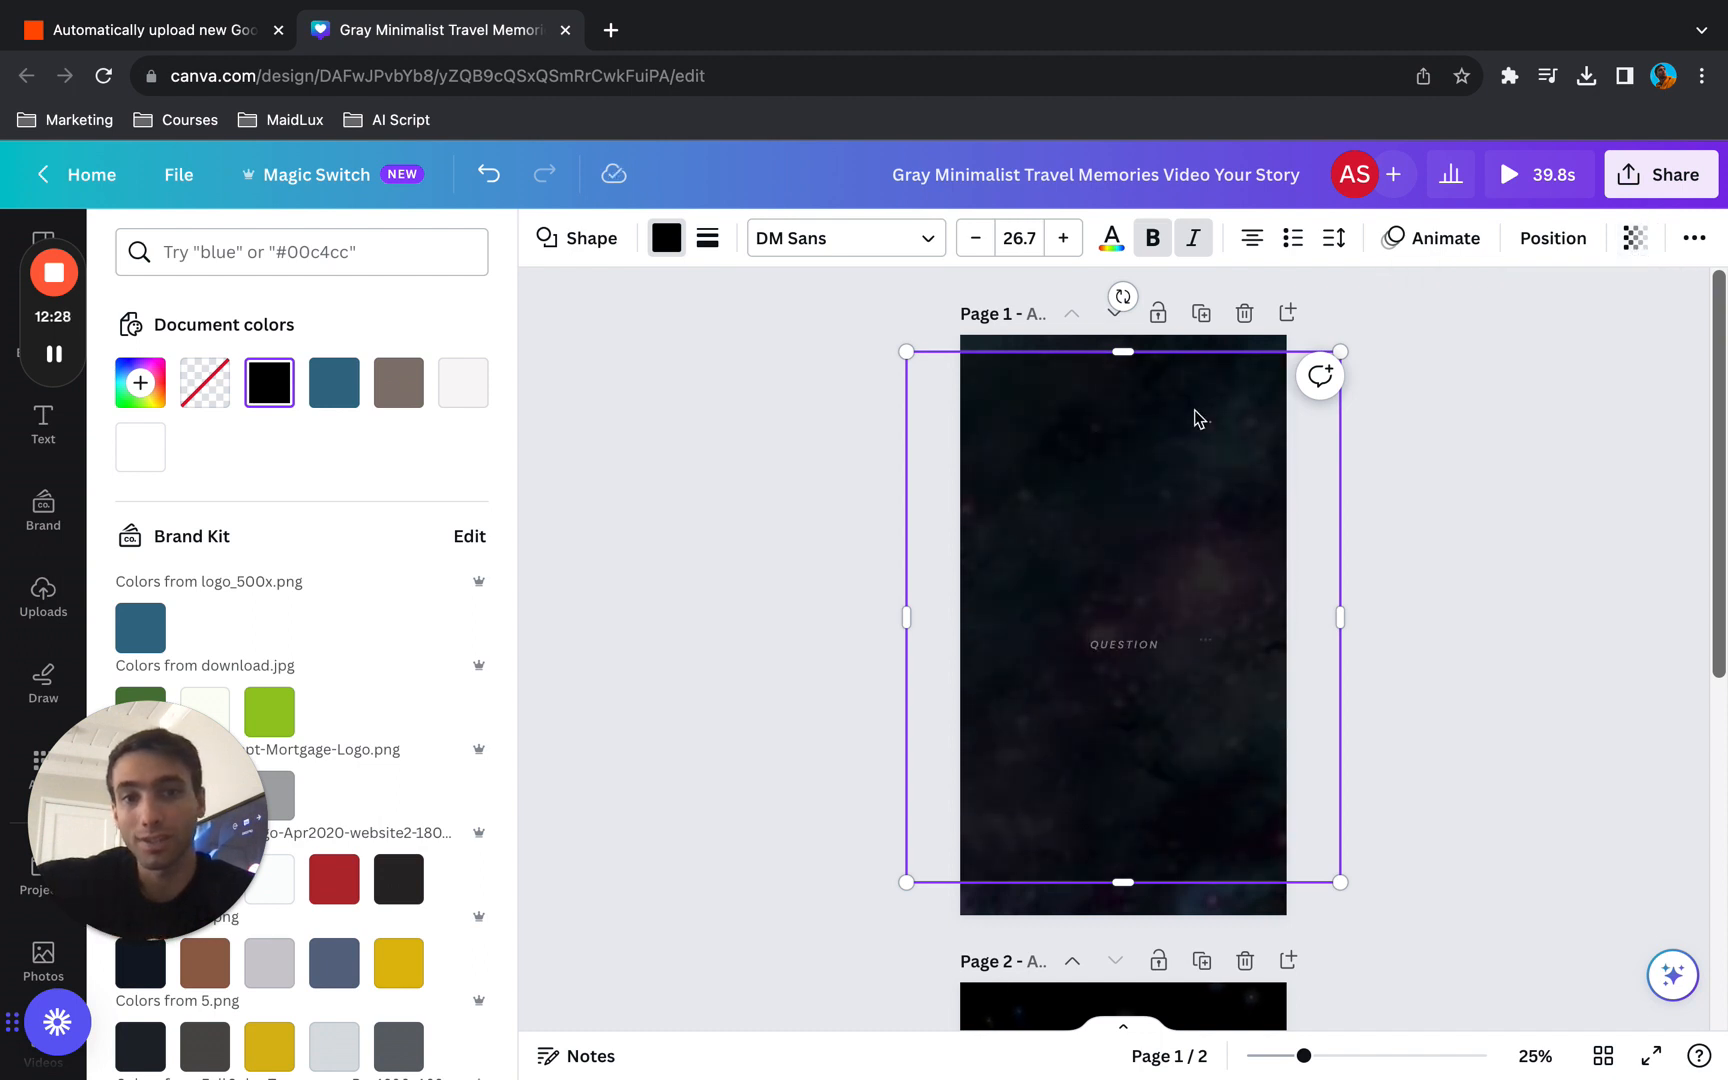
click(1527, 242)
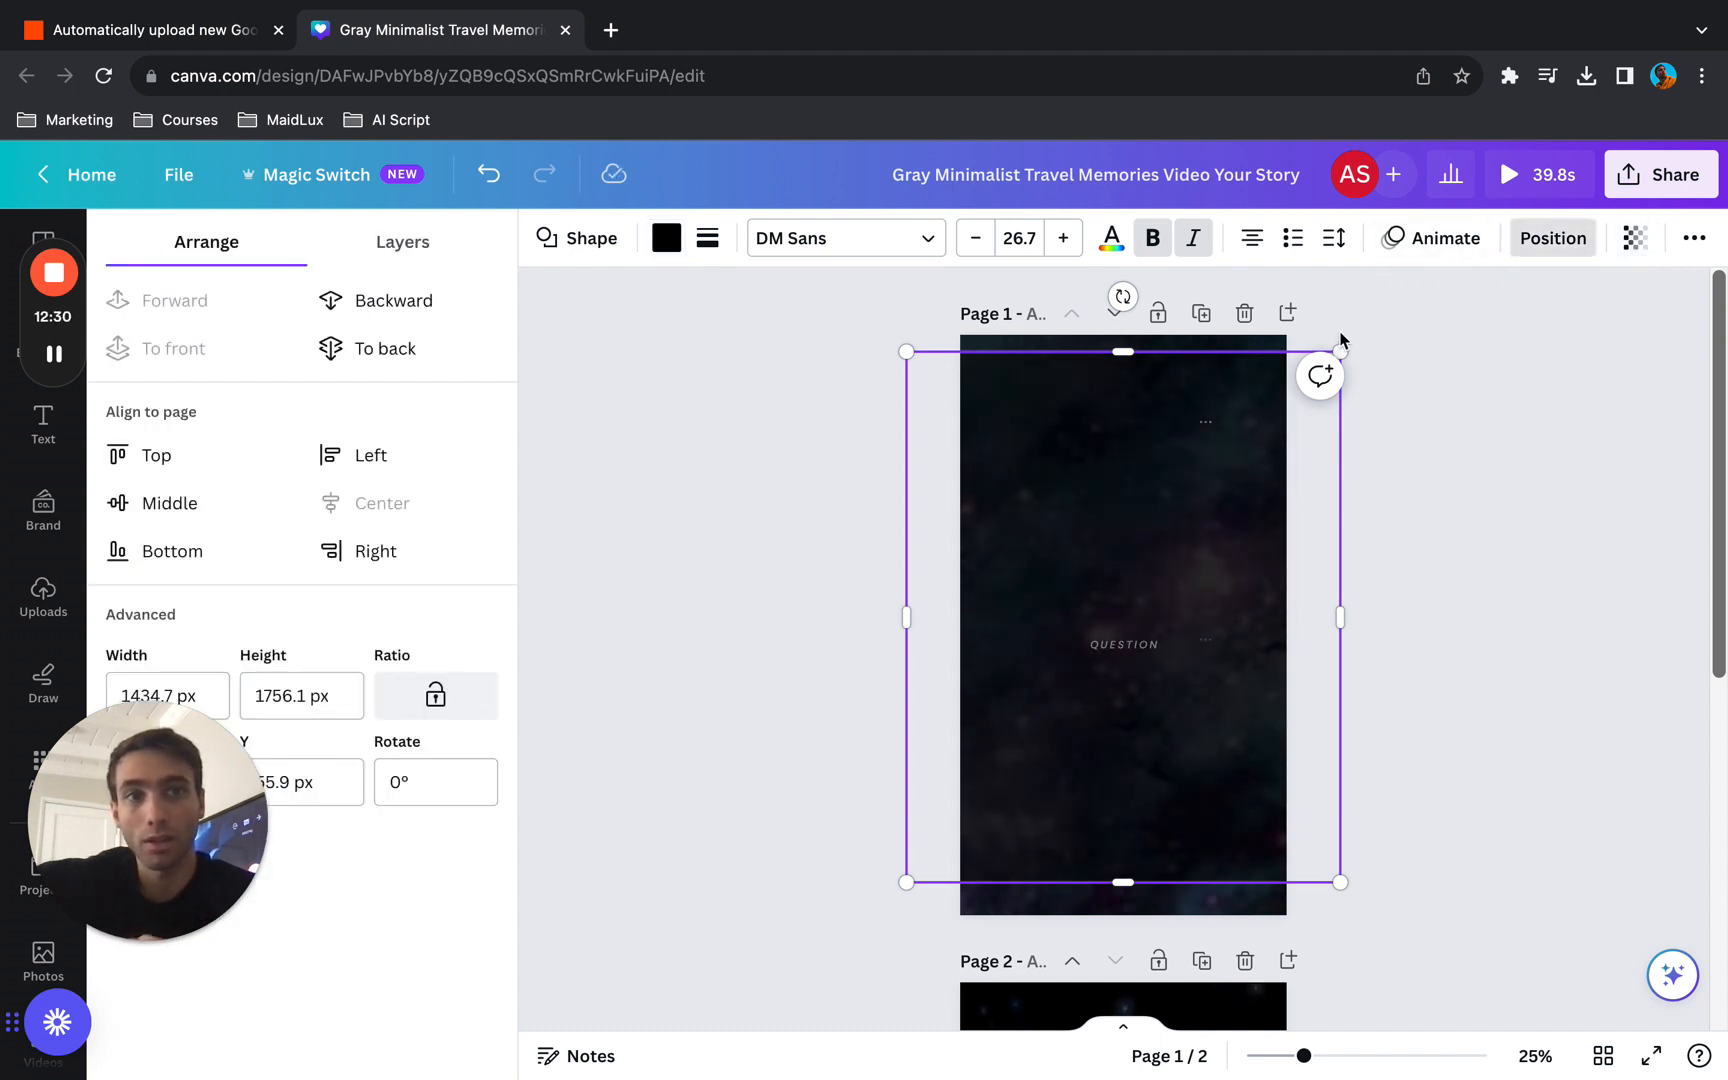
click(350, 300)
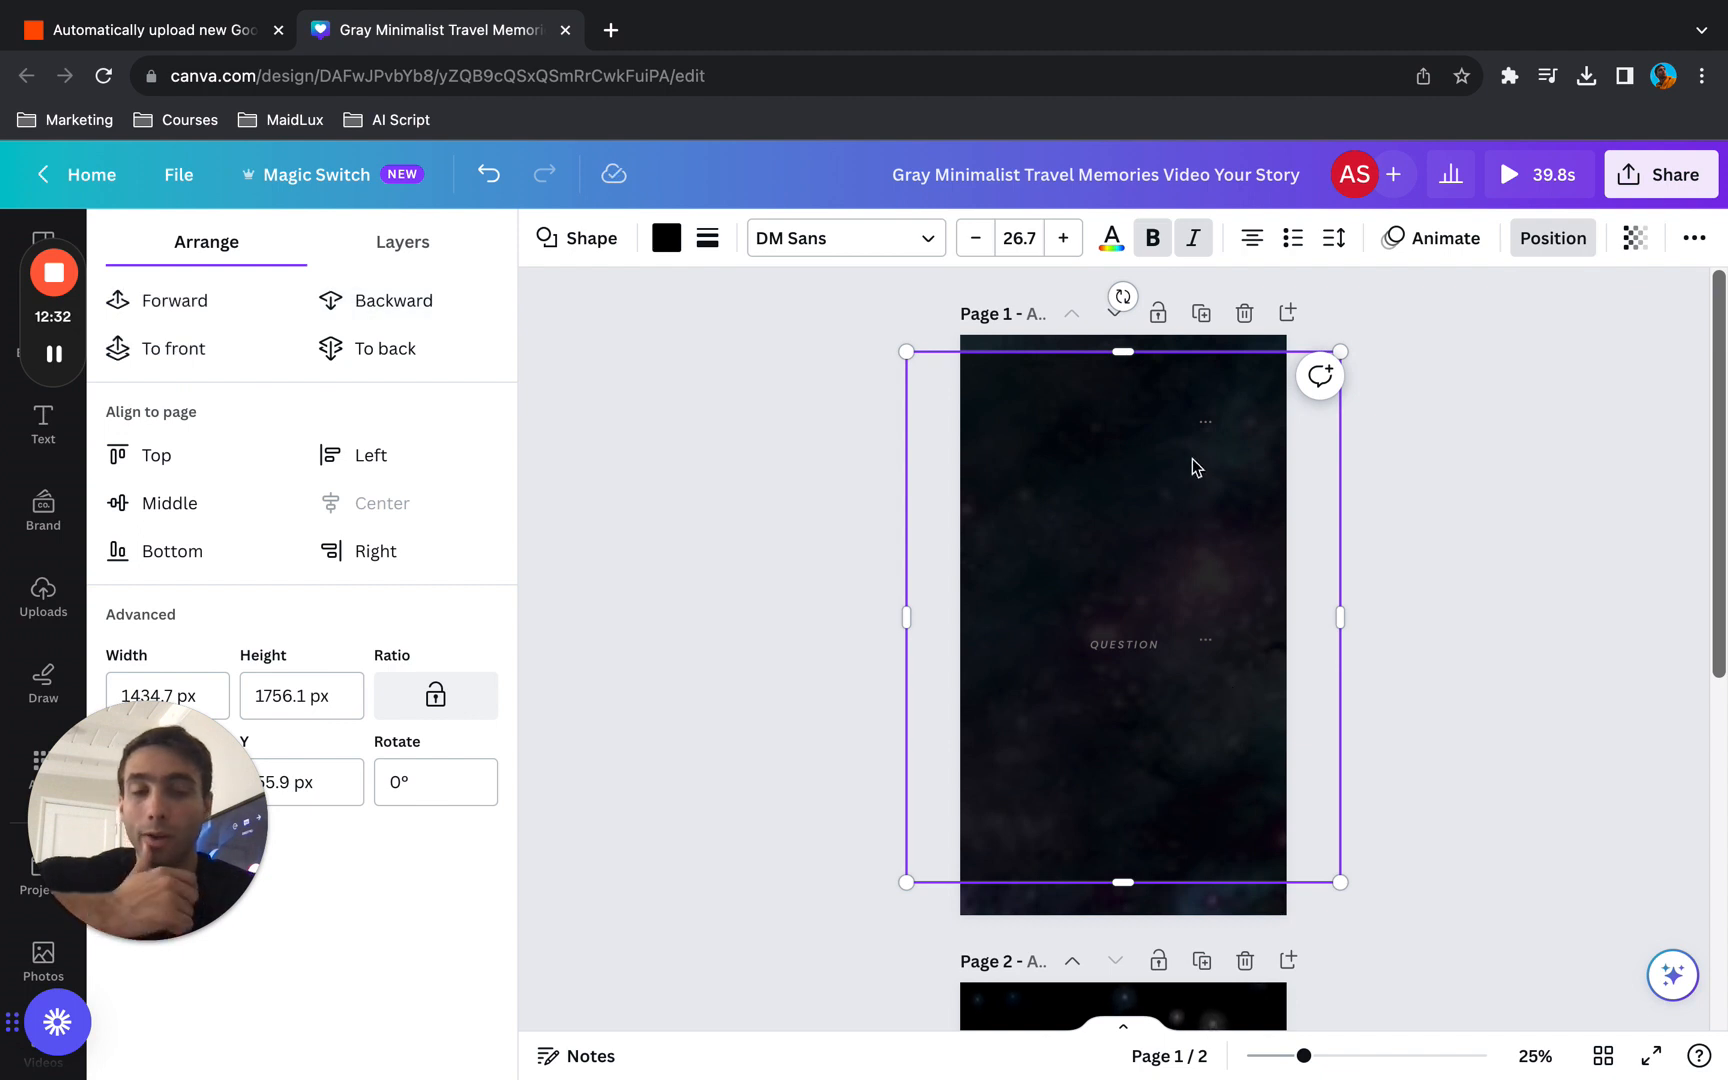
key(Delete)
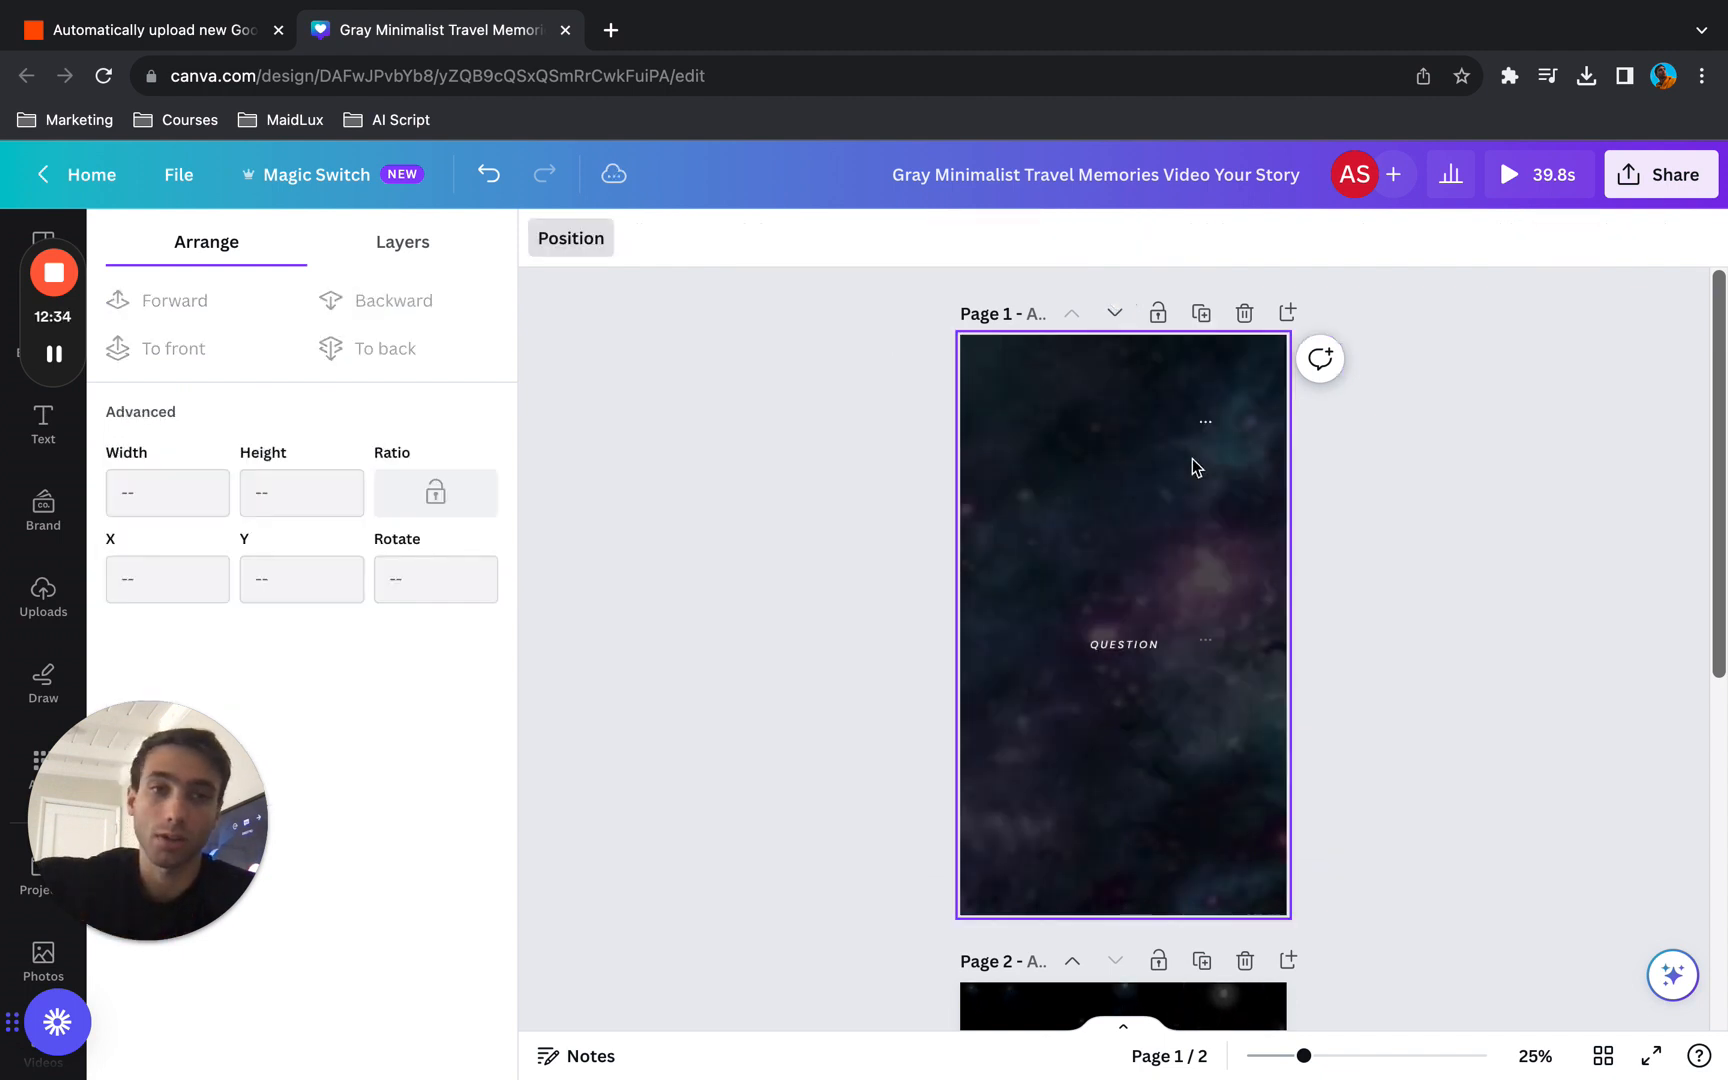
- Add the recently used 15.0s countdown timer video below the QUESTION text on page 1, shrunk to about half the page width
click(880, 495)
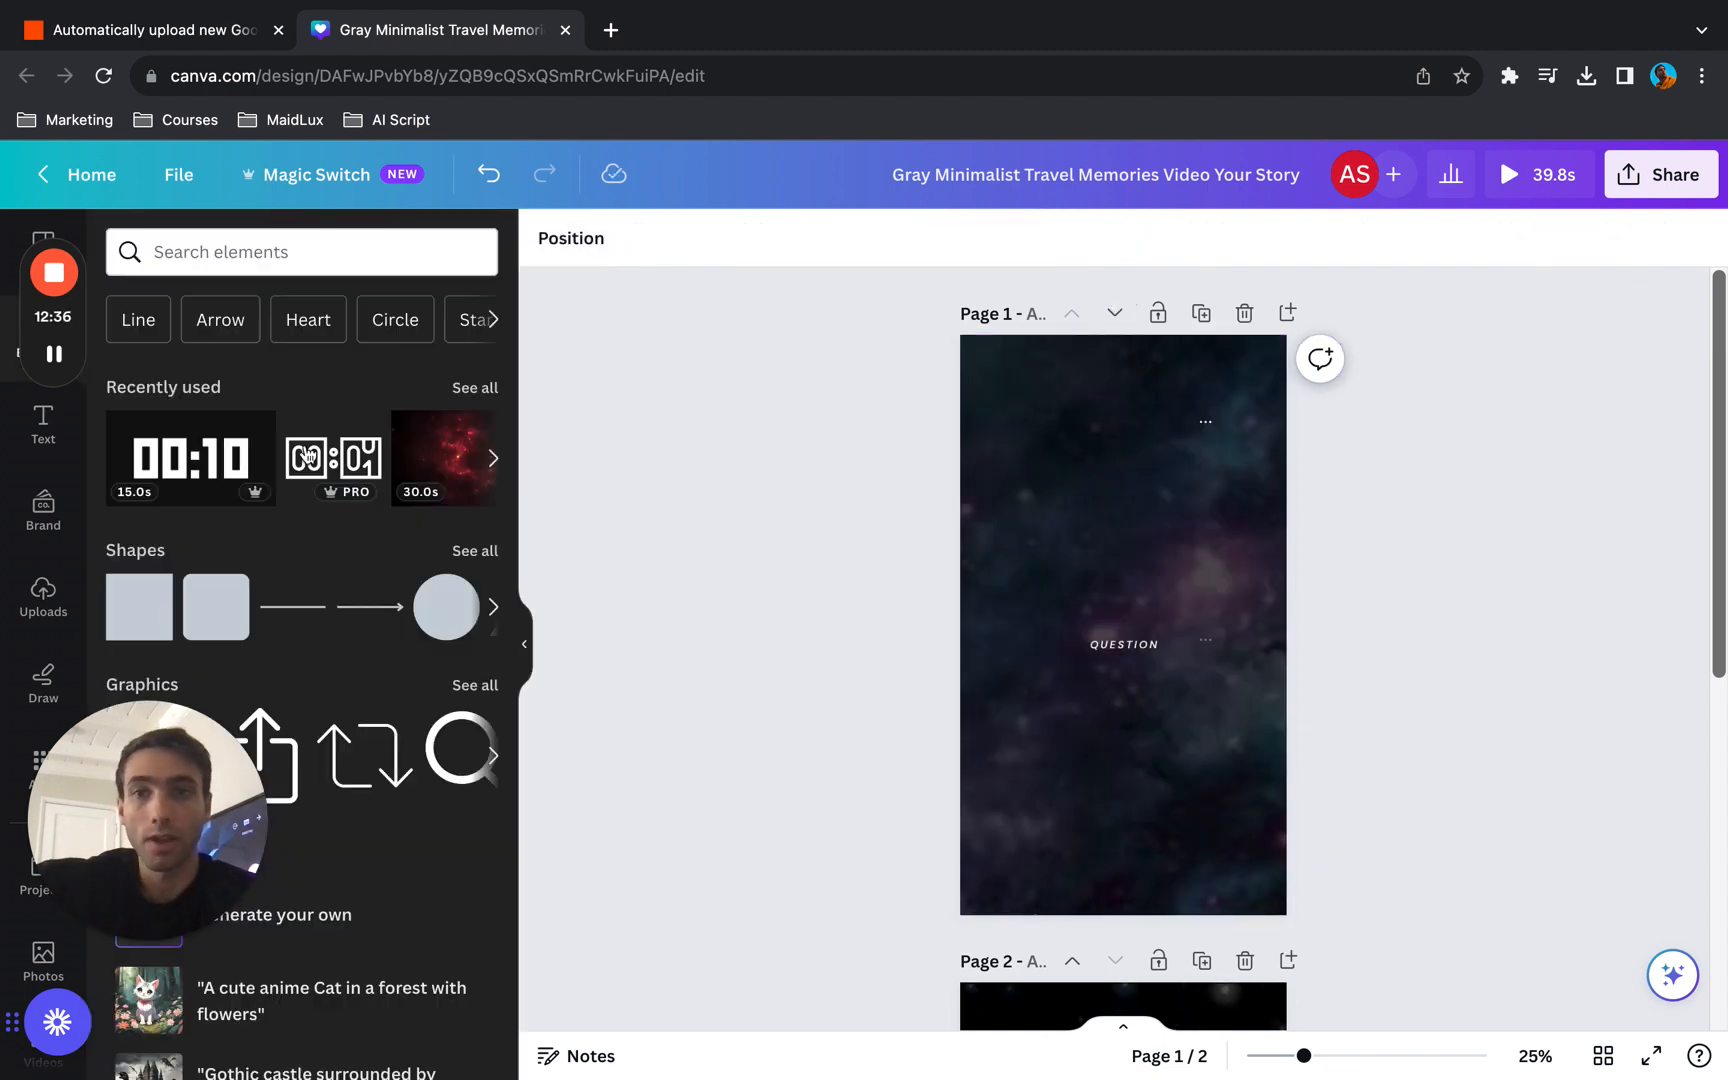
drag(175, 475, 1066, 802)
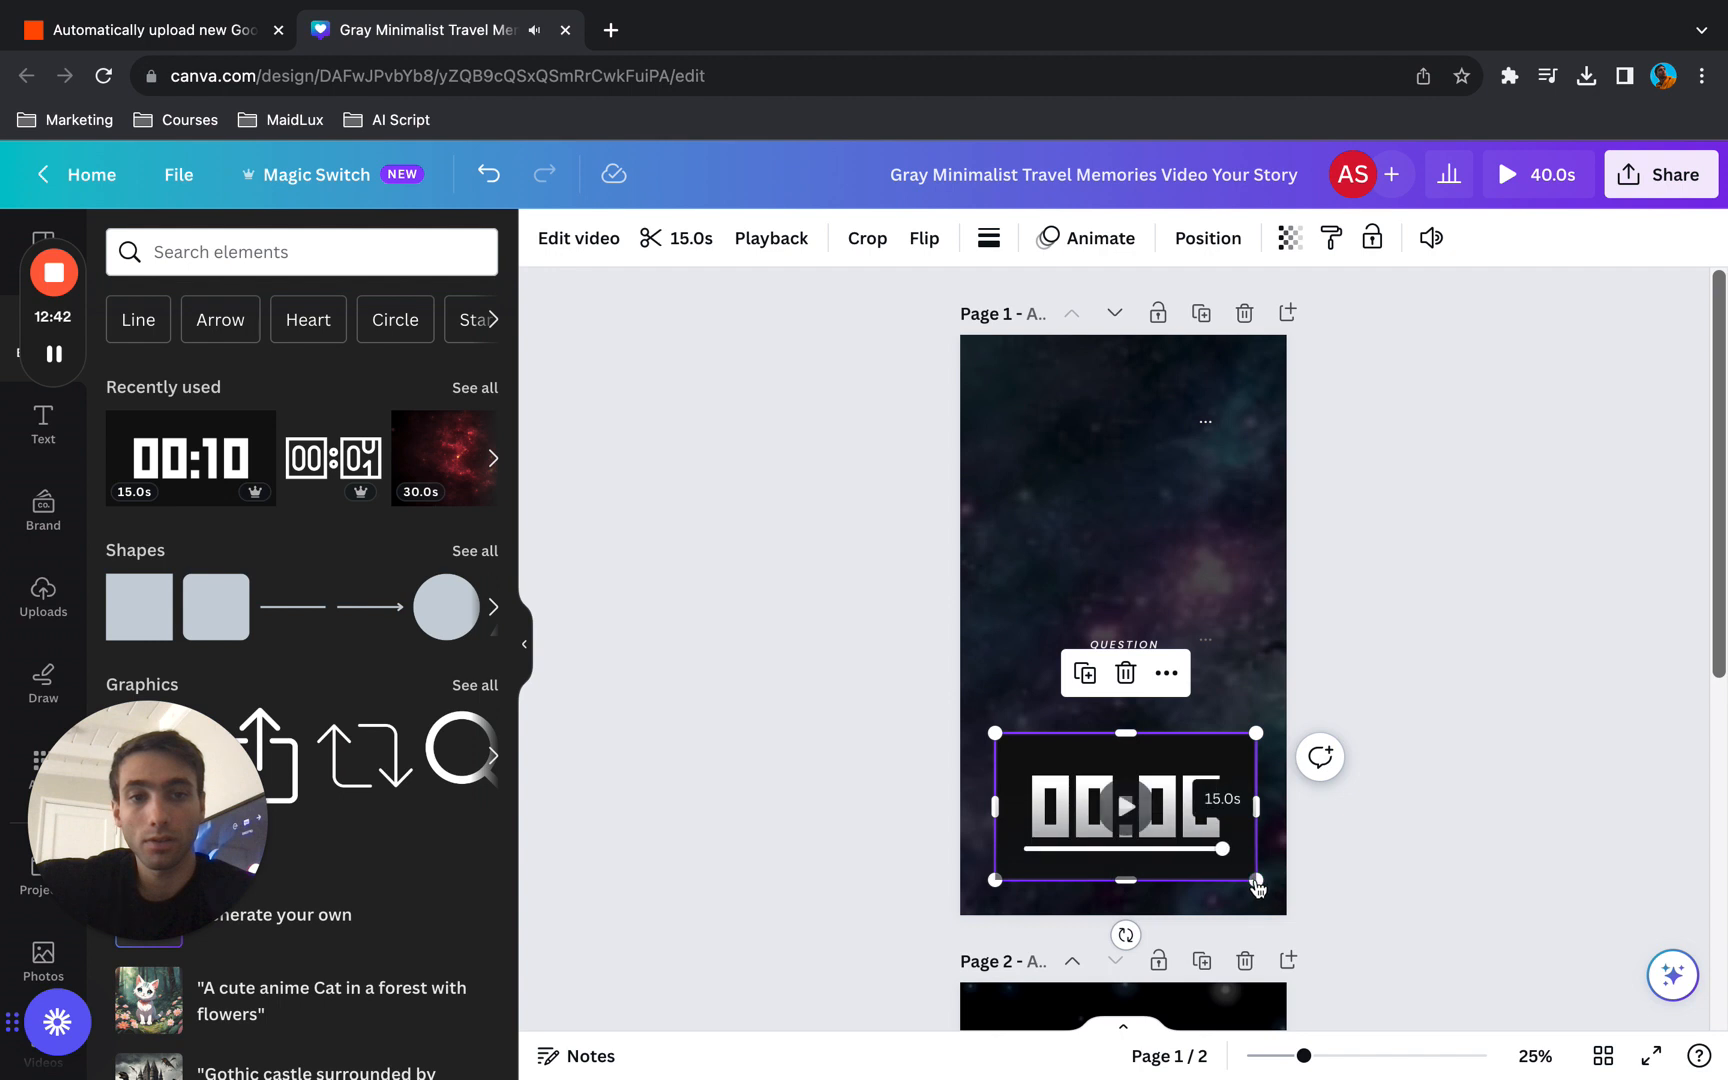
drag(1232, 846, 1173, 830)
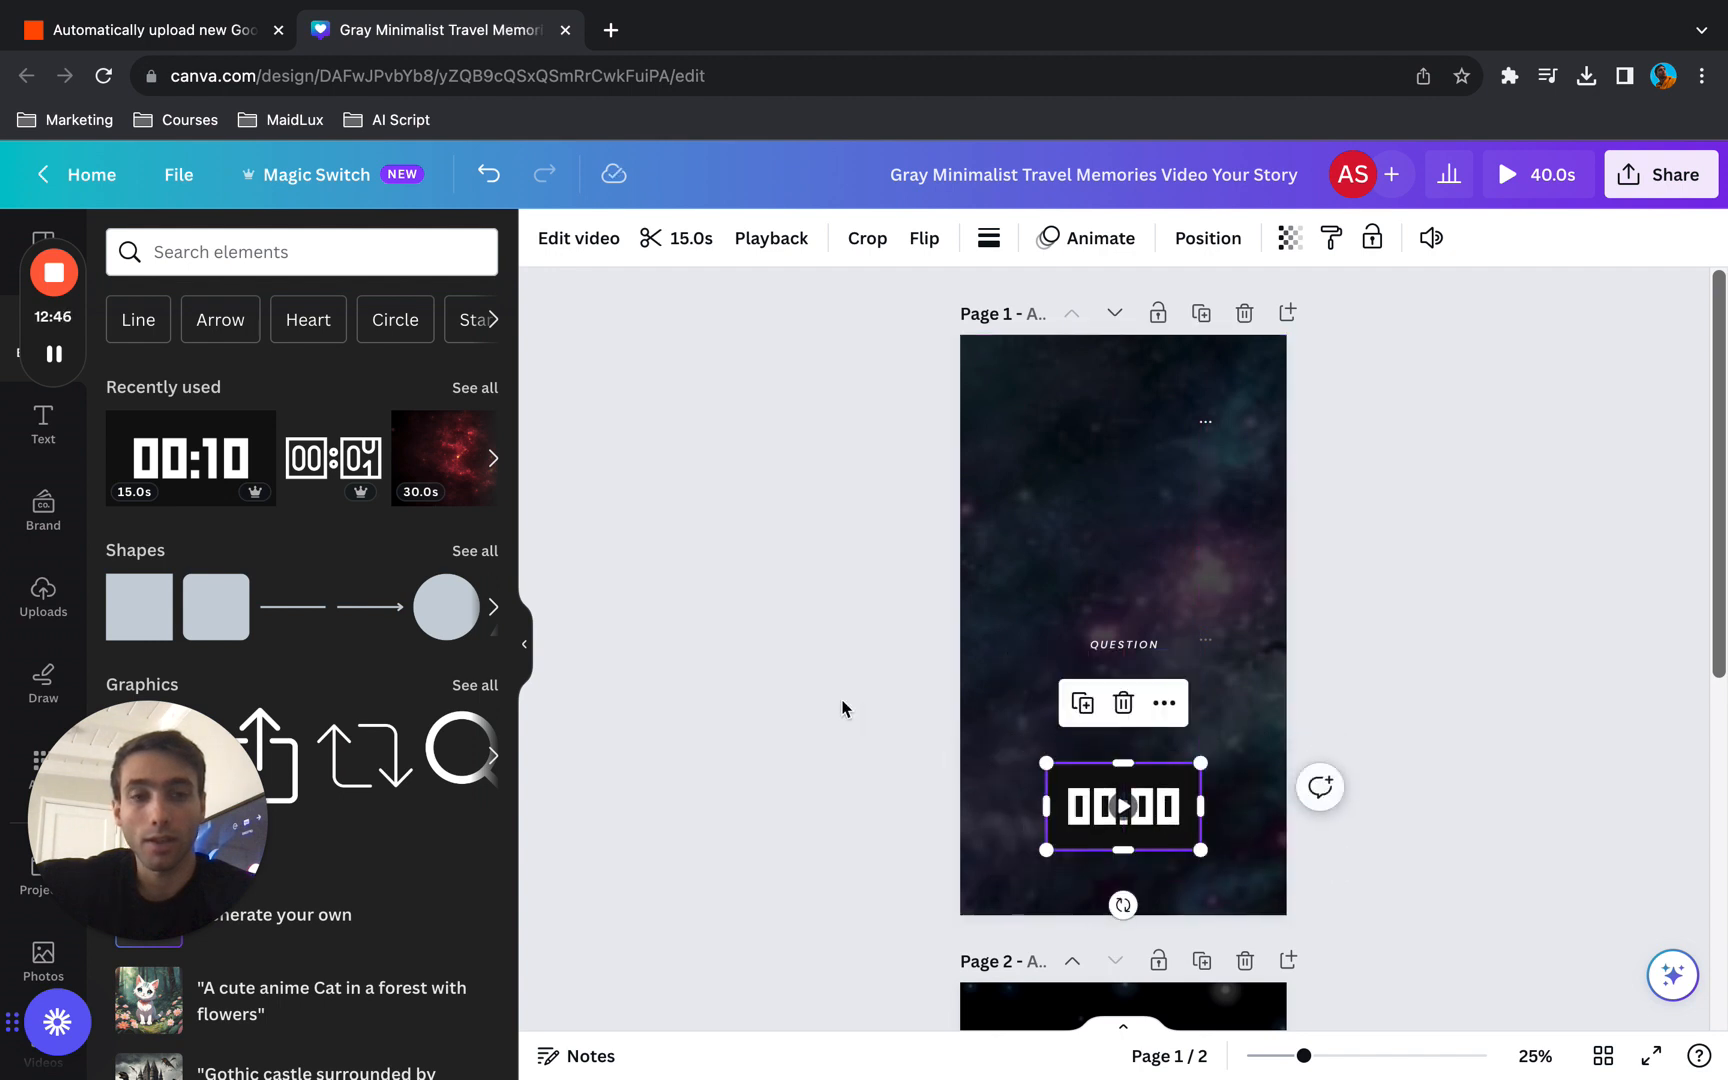
scroll(842, 708, down, 3)
scroll(842, 708, down, 4)
scroll(841, 706, up, 7)
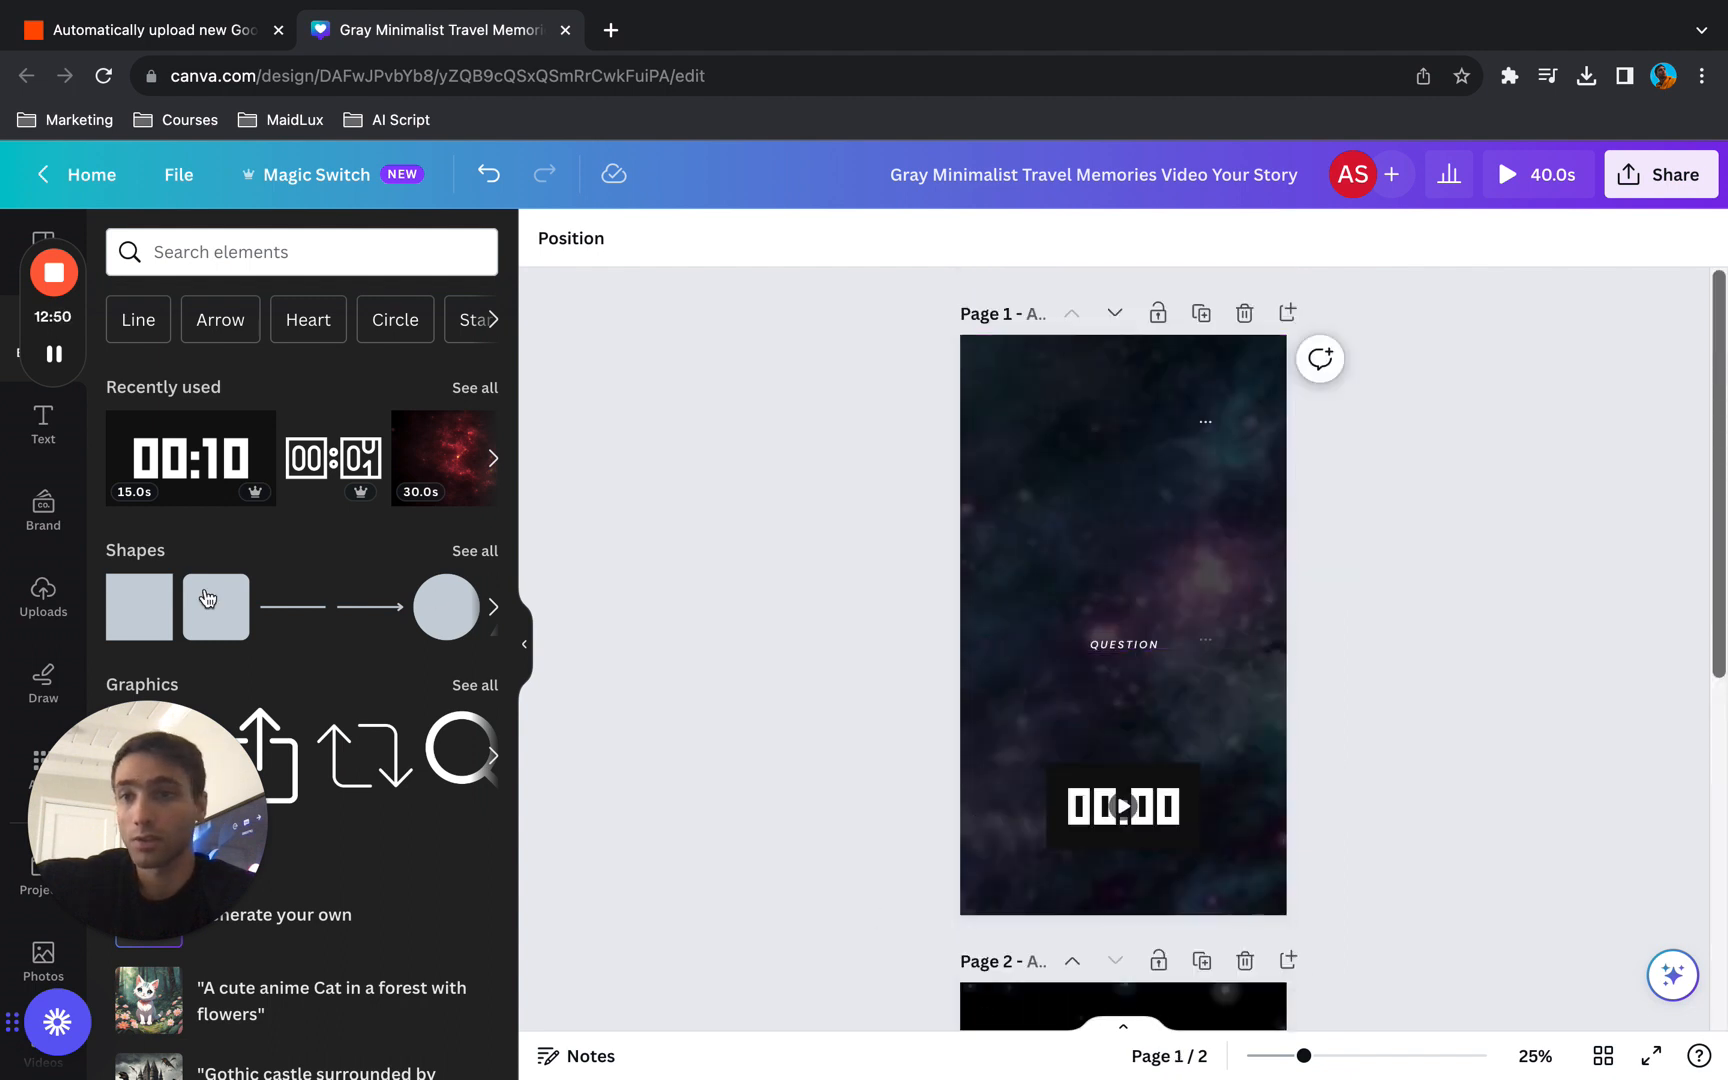
- Start a bulk create and upload the SPACE RIDDLES CSV from the Desktop as its data source
click(14, 763)
scroll(309, 637, down, 5)
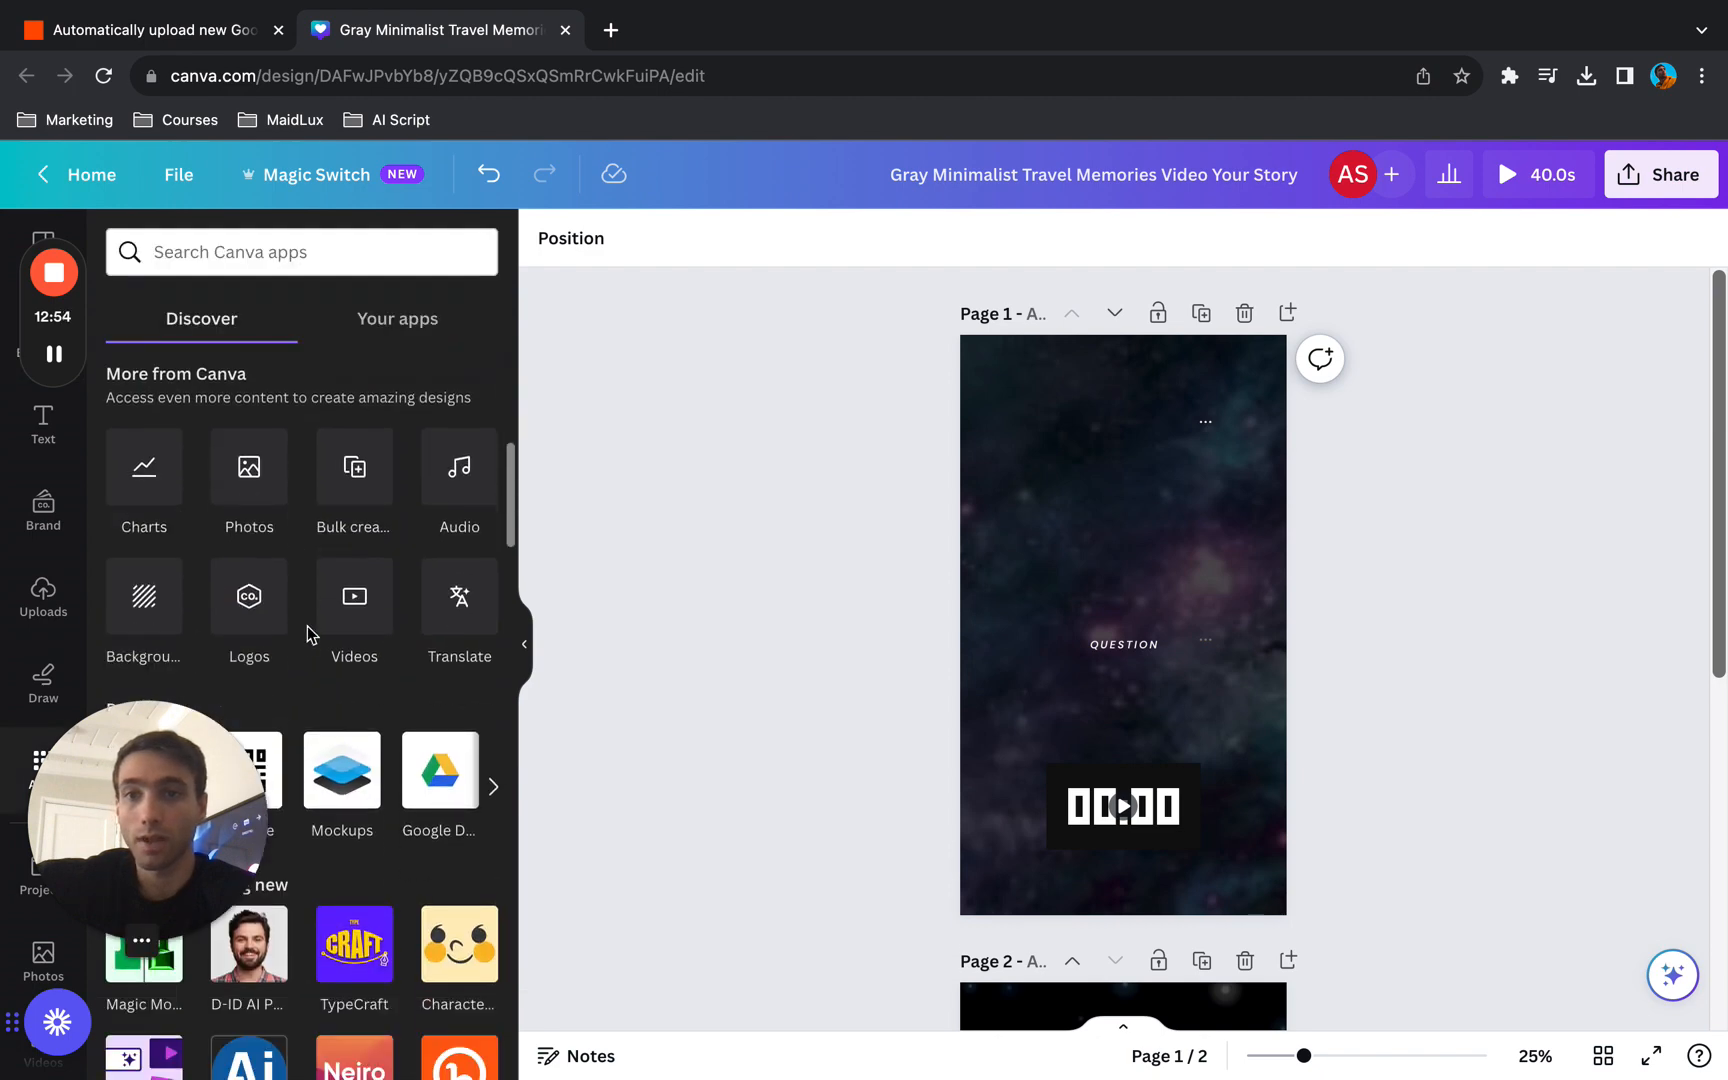
click(351, 486)
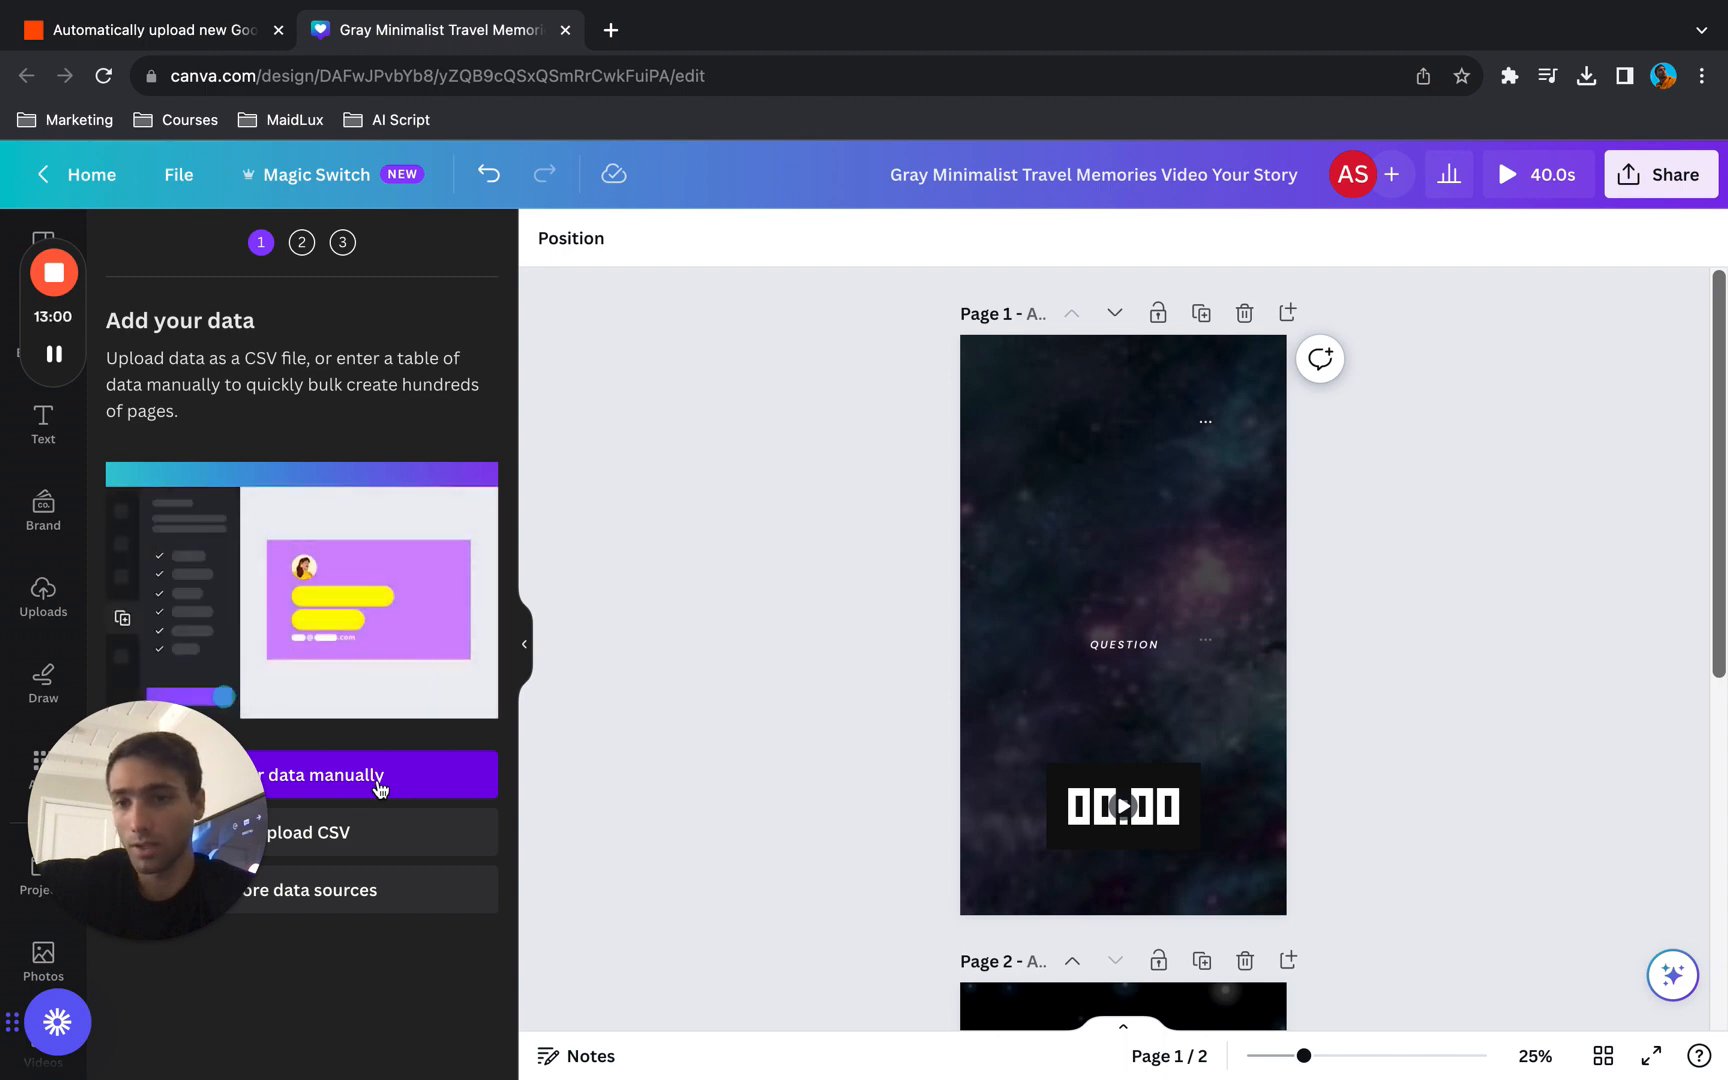
click(378, 788)
click(1435, 995)
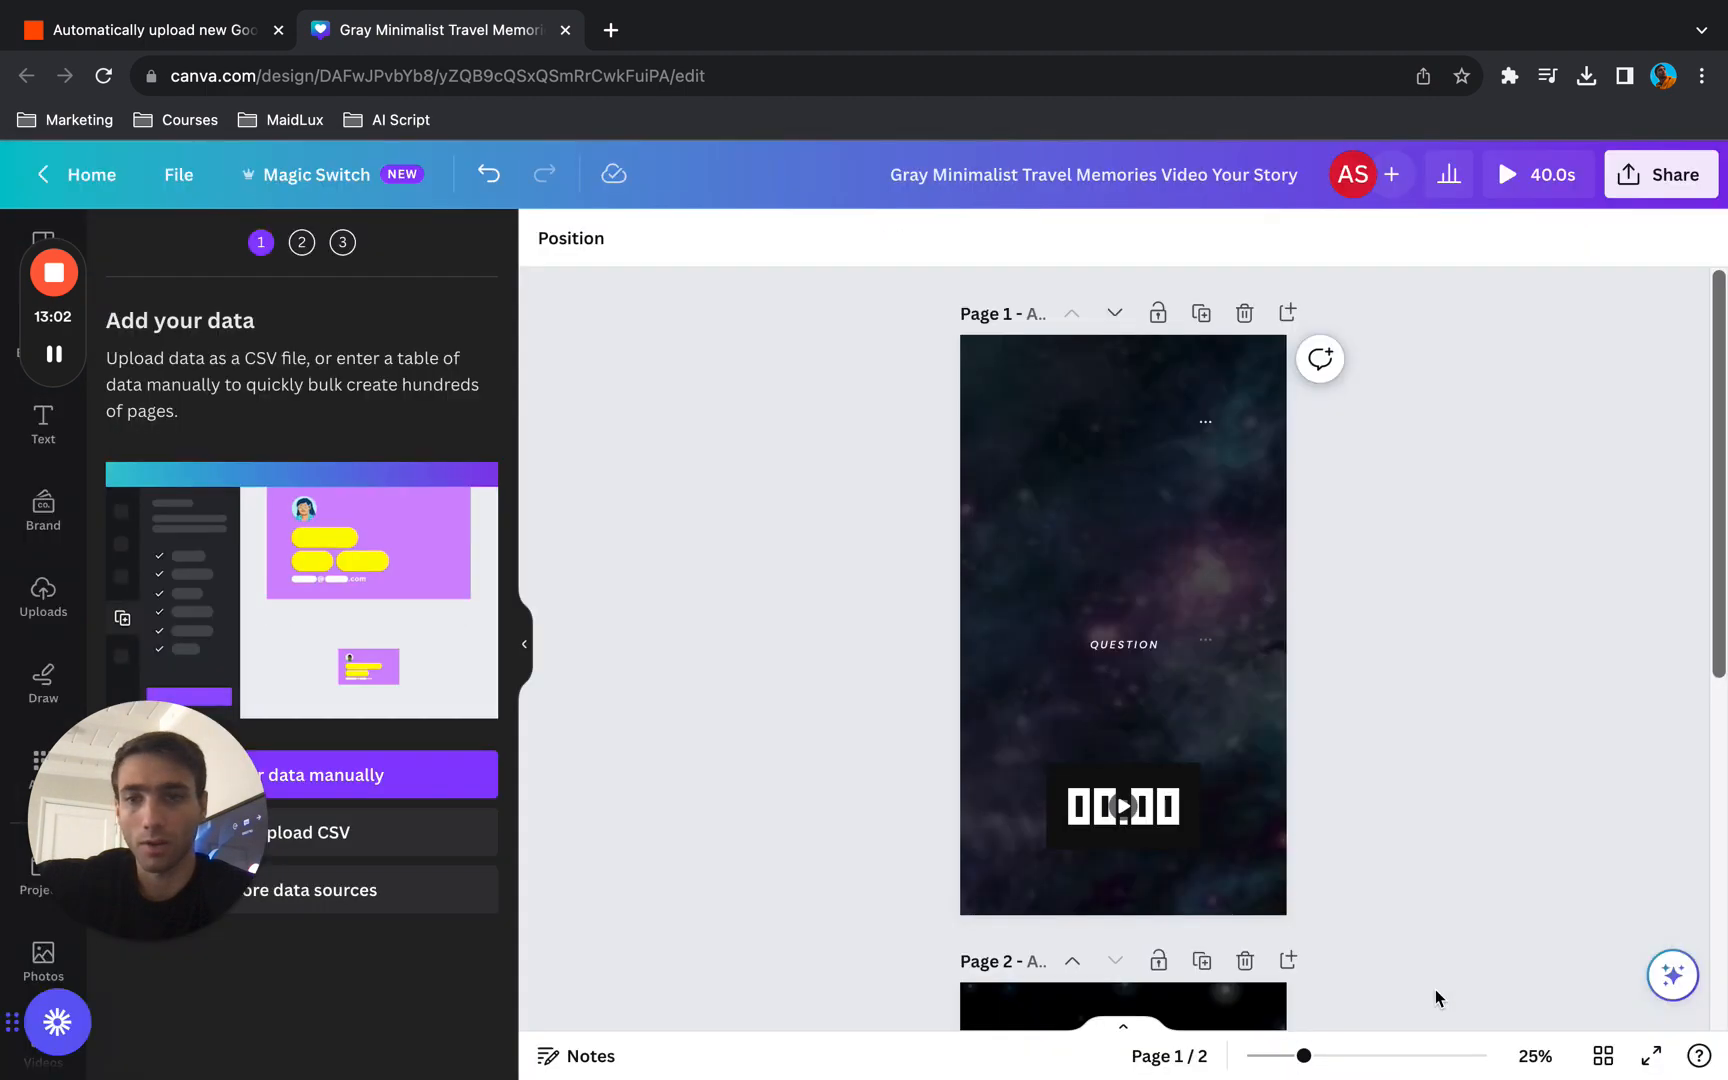
click(185, 835)
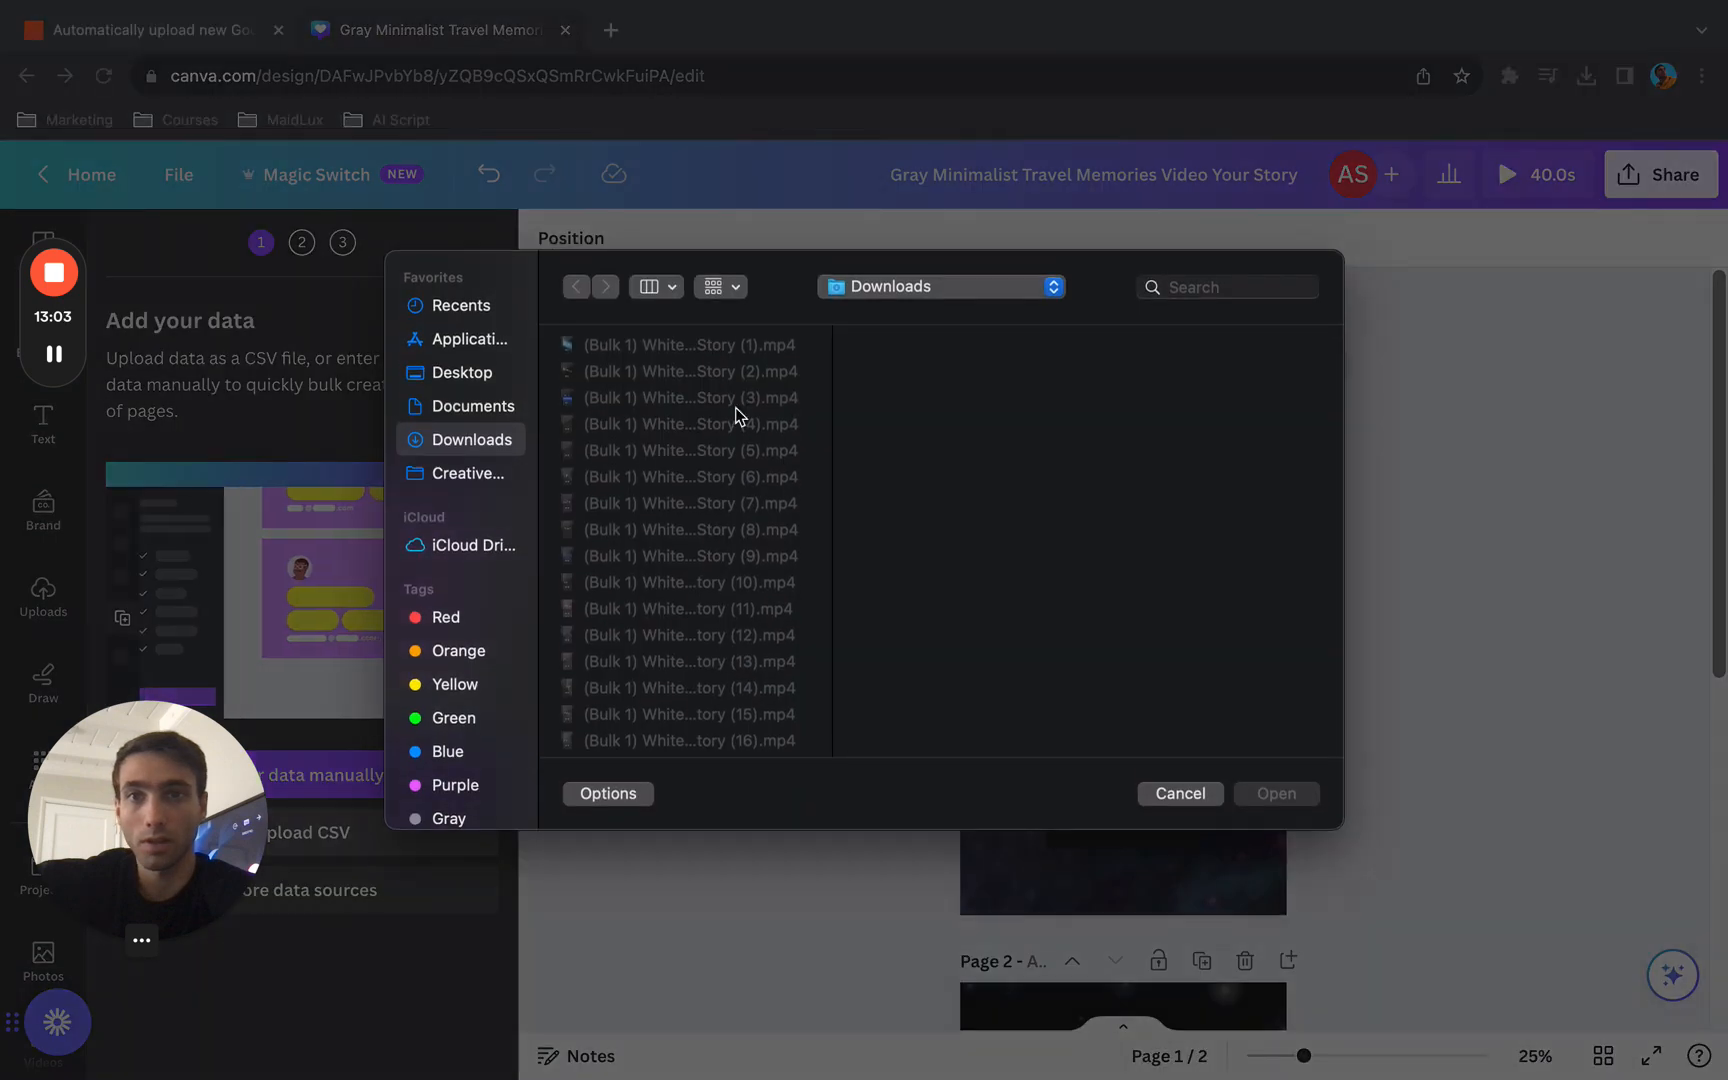
click(466, 378)
click(629, 350)
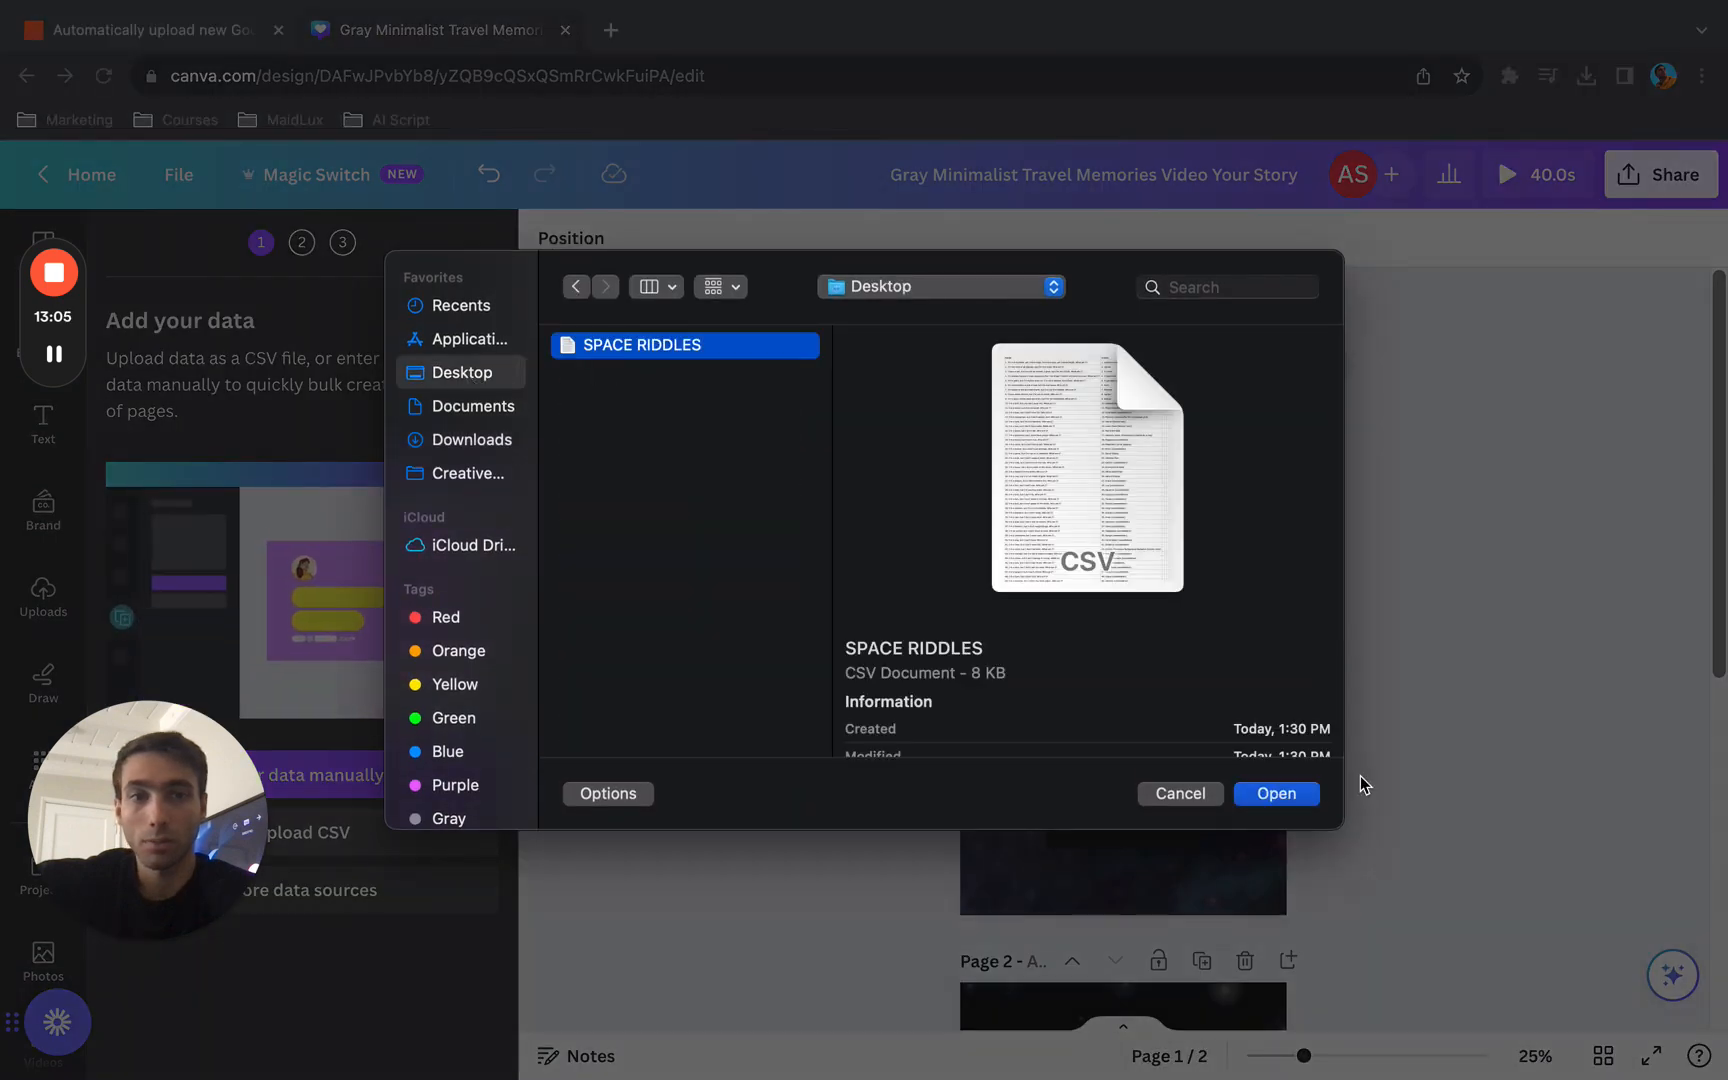
click(1256, 791)
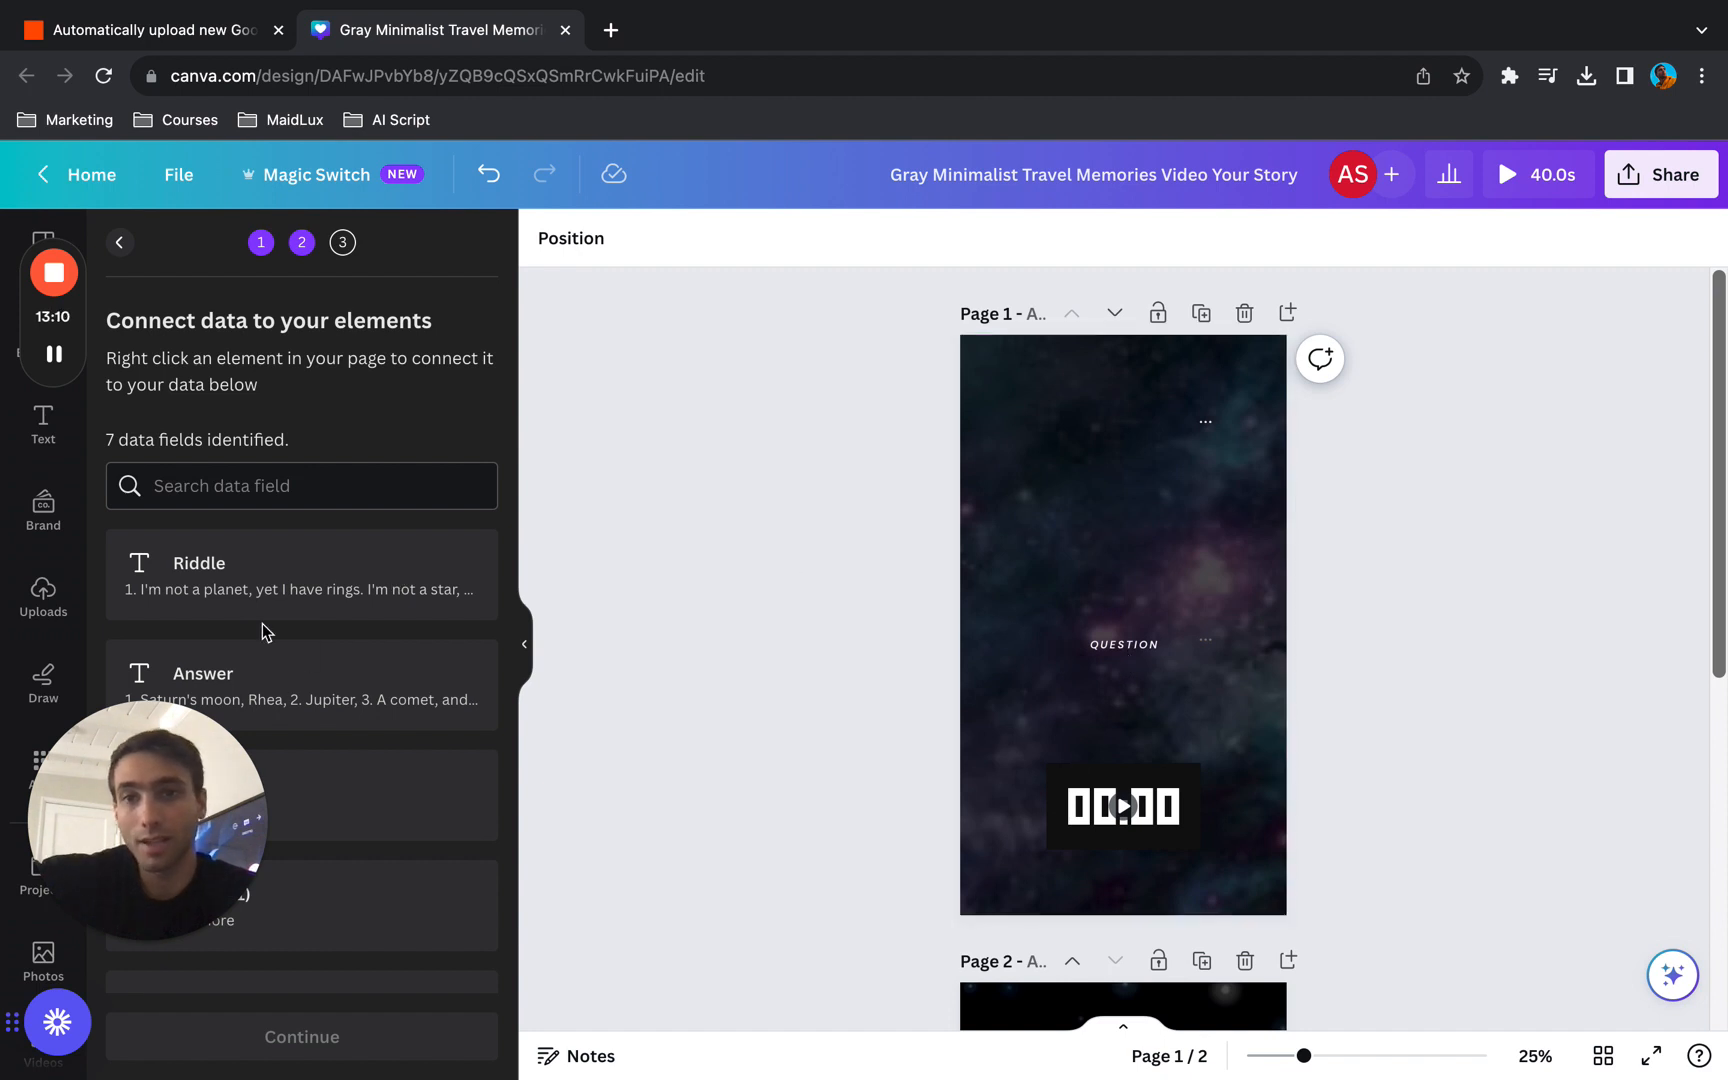
- Connect the QUESTION text on page 1 to the Riddle data field
click(1136, 648)
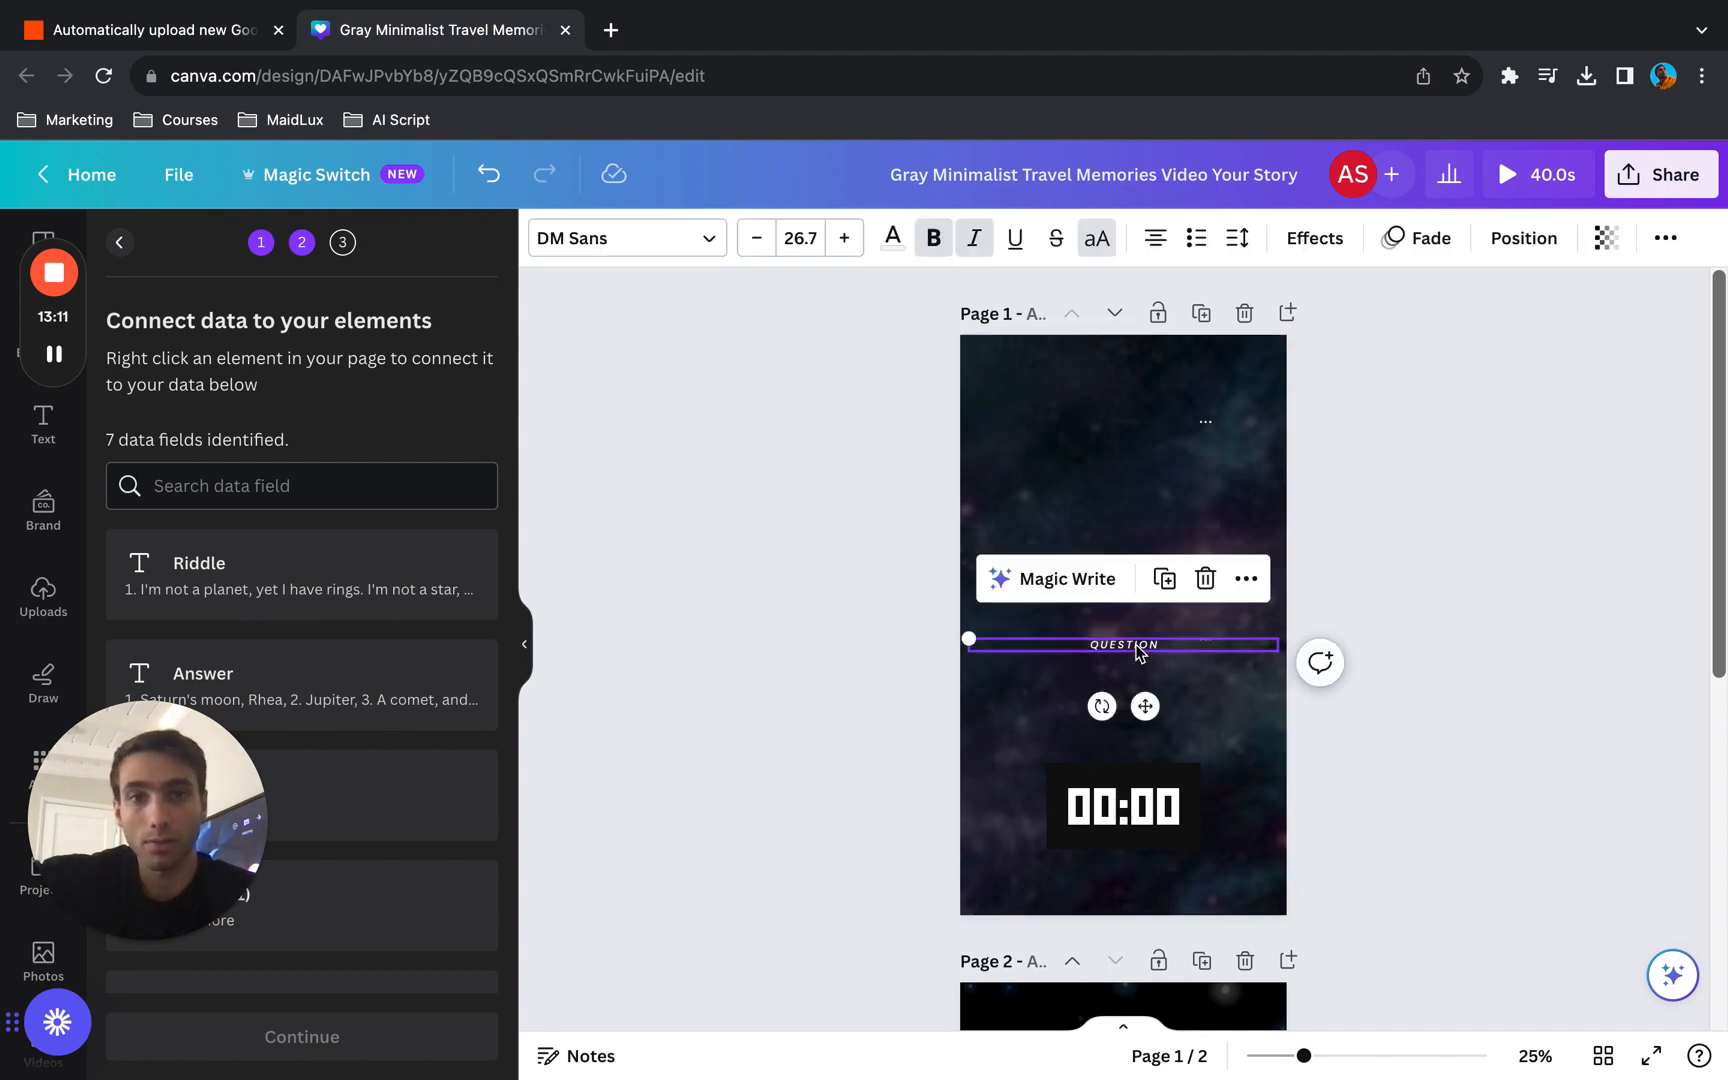
right_click(1137, 646)
click(1238, 830)
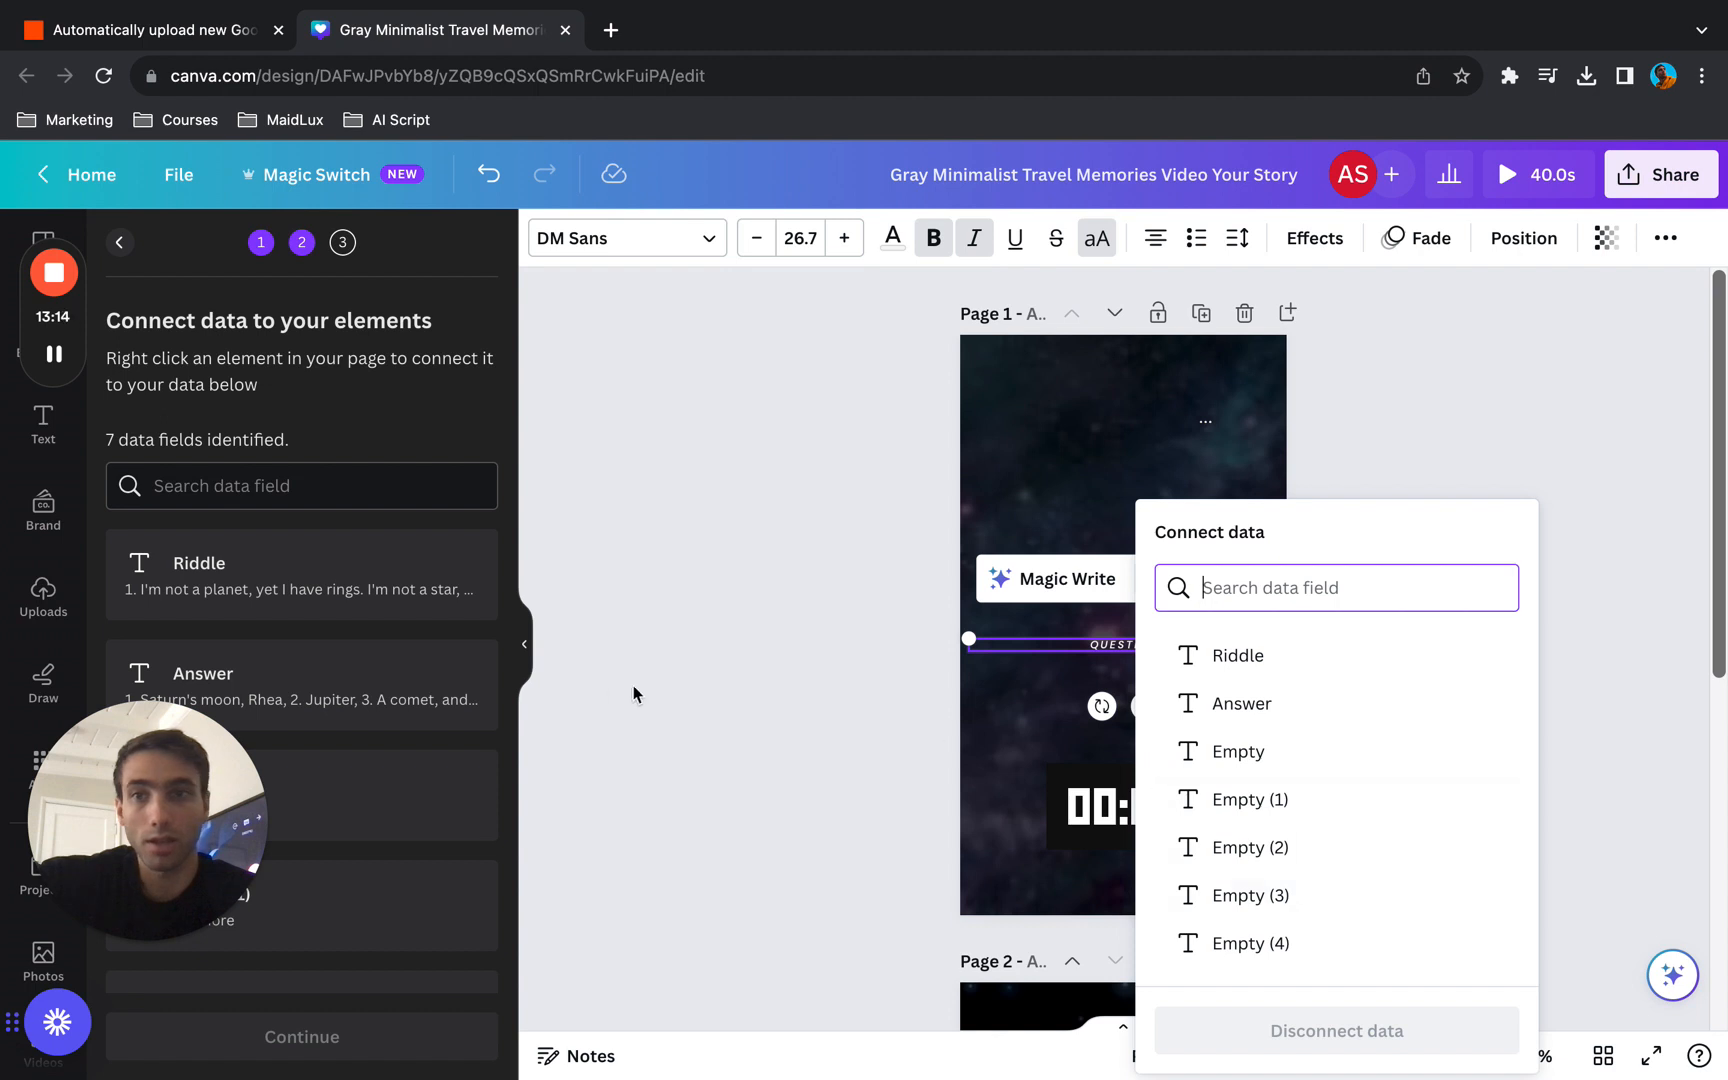
click(1283, 657)
- Connect the ANSWER text on page 2 to the Answer data field
scroll(1292, 887, down, 5)
click(1110, 888)
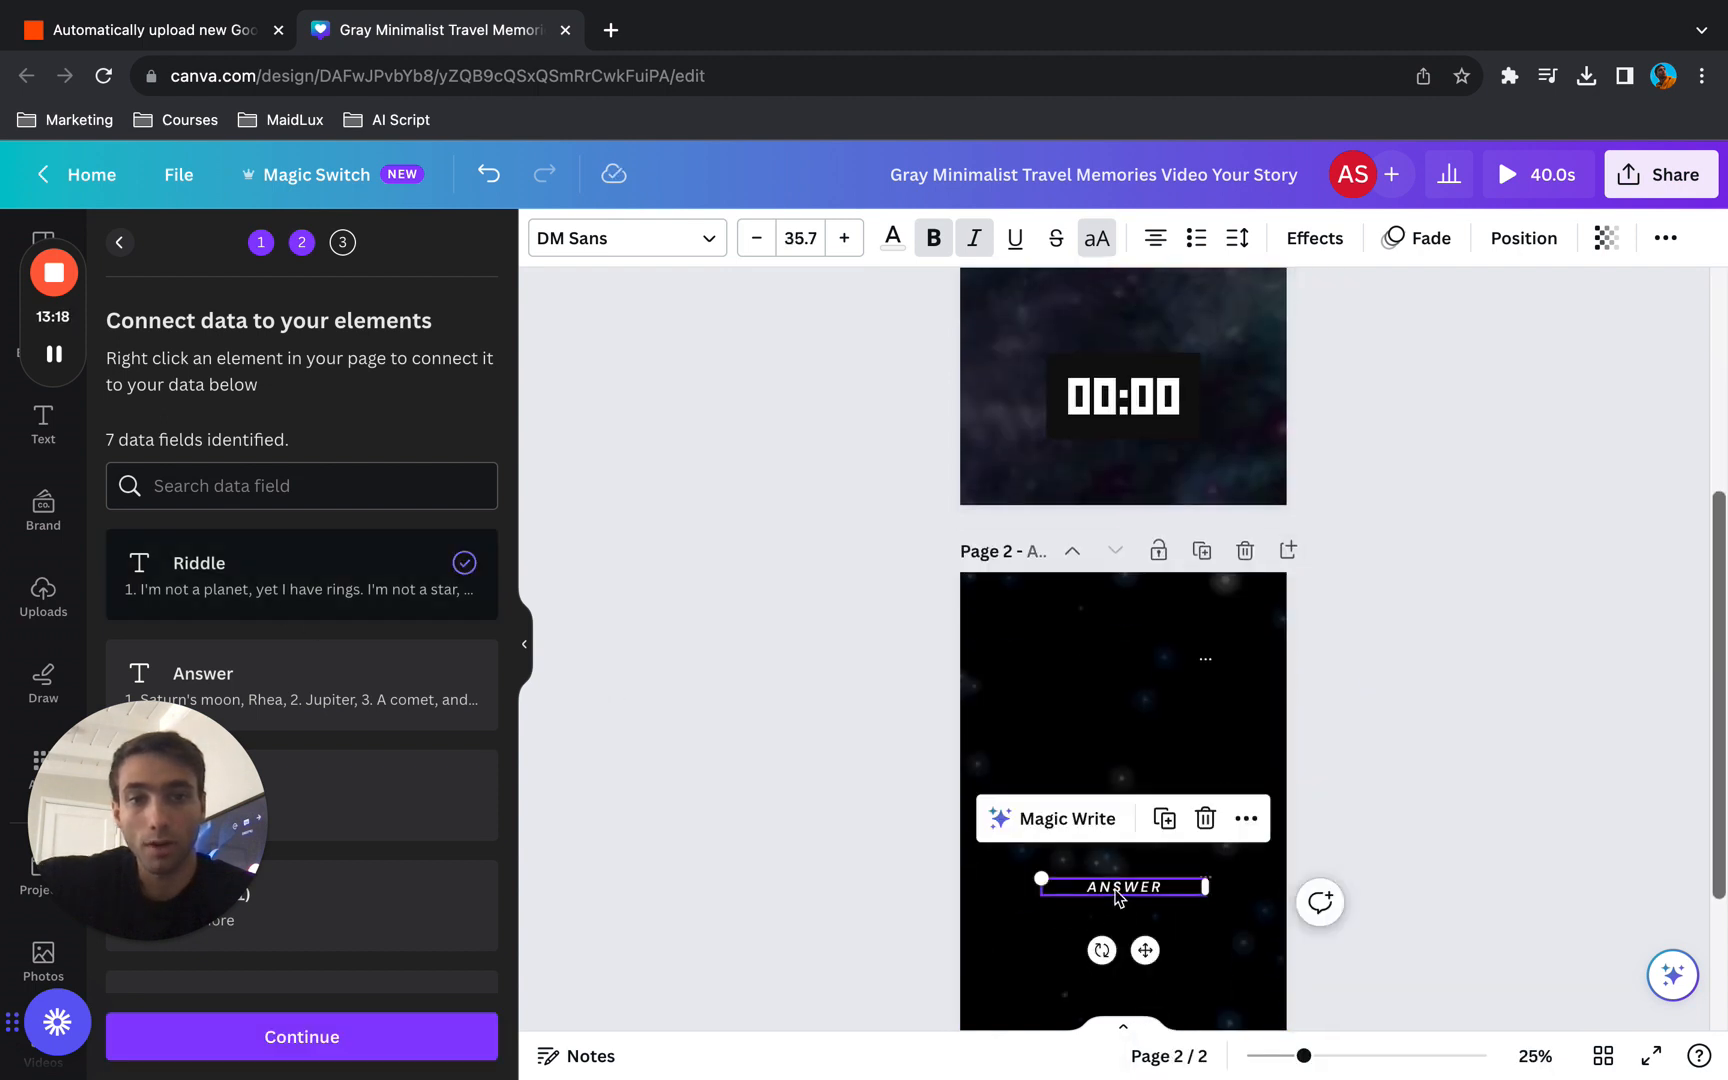
right_click(1117, 897)
click(1225, 829)
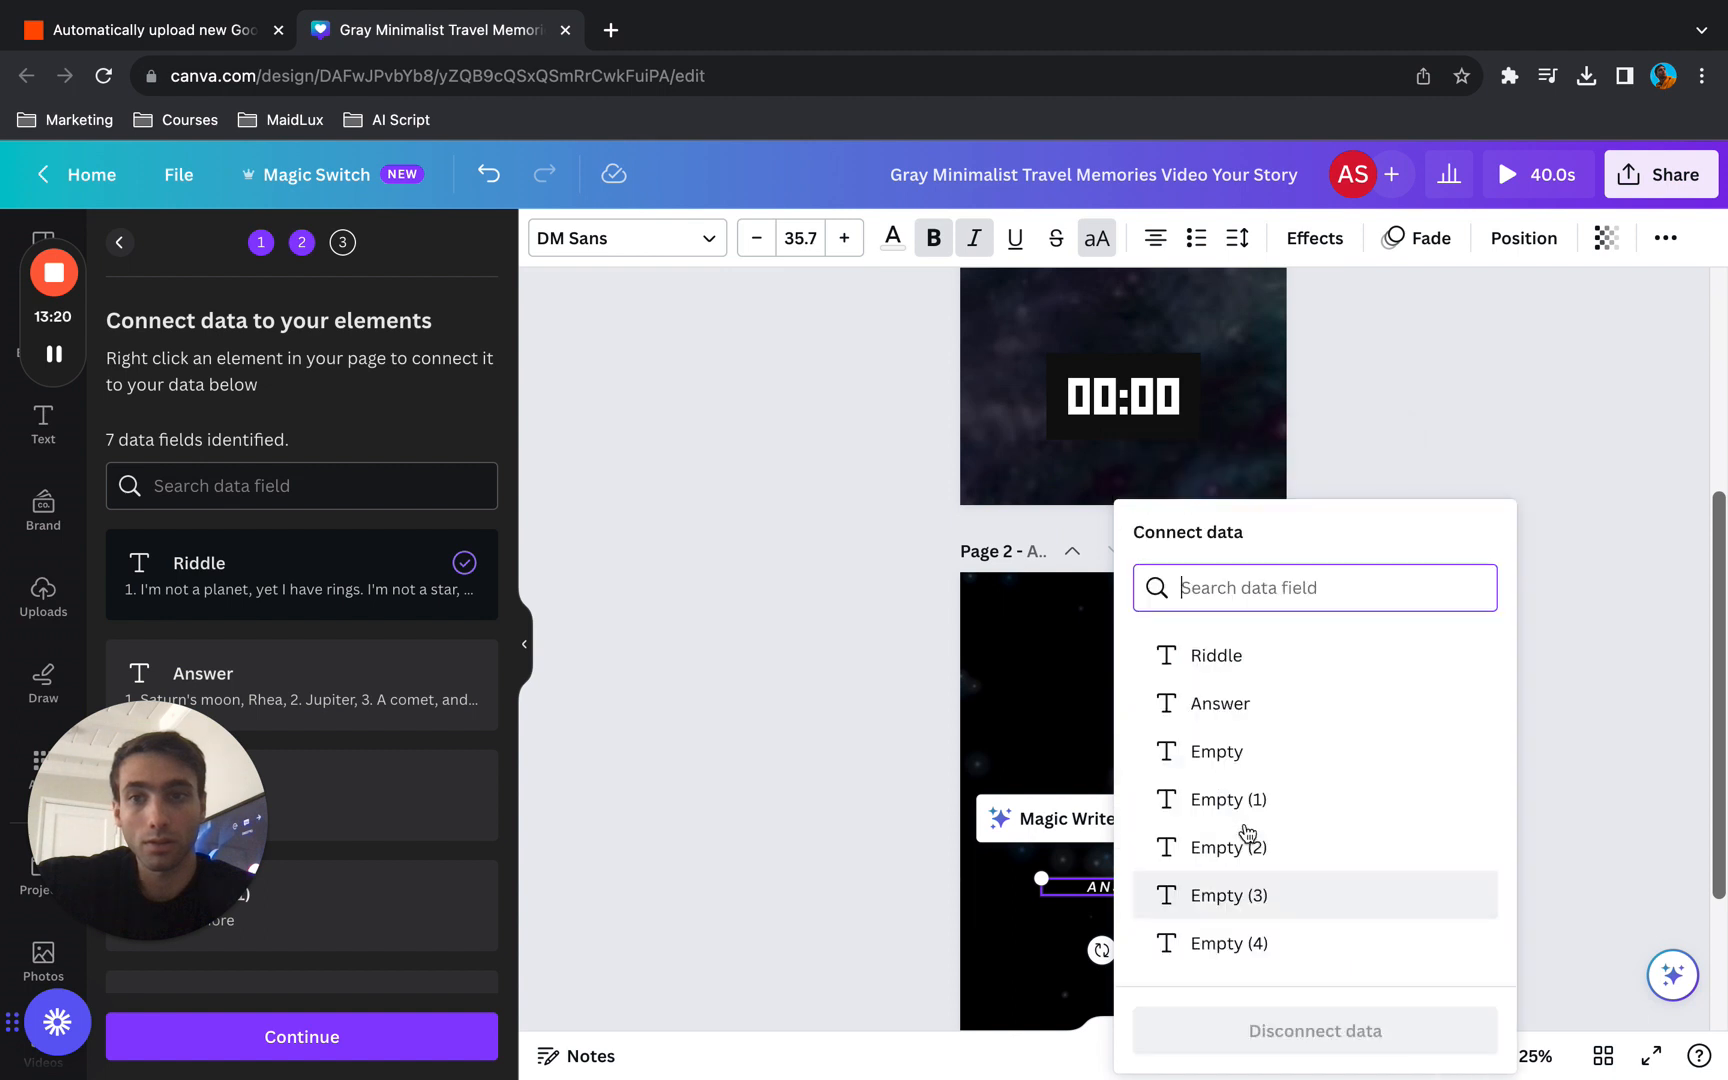
click(1246, 697)
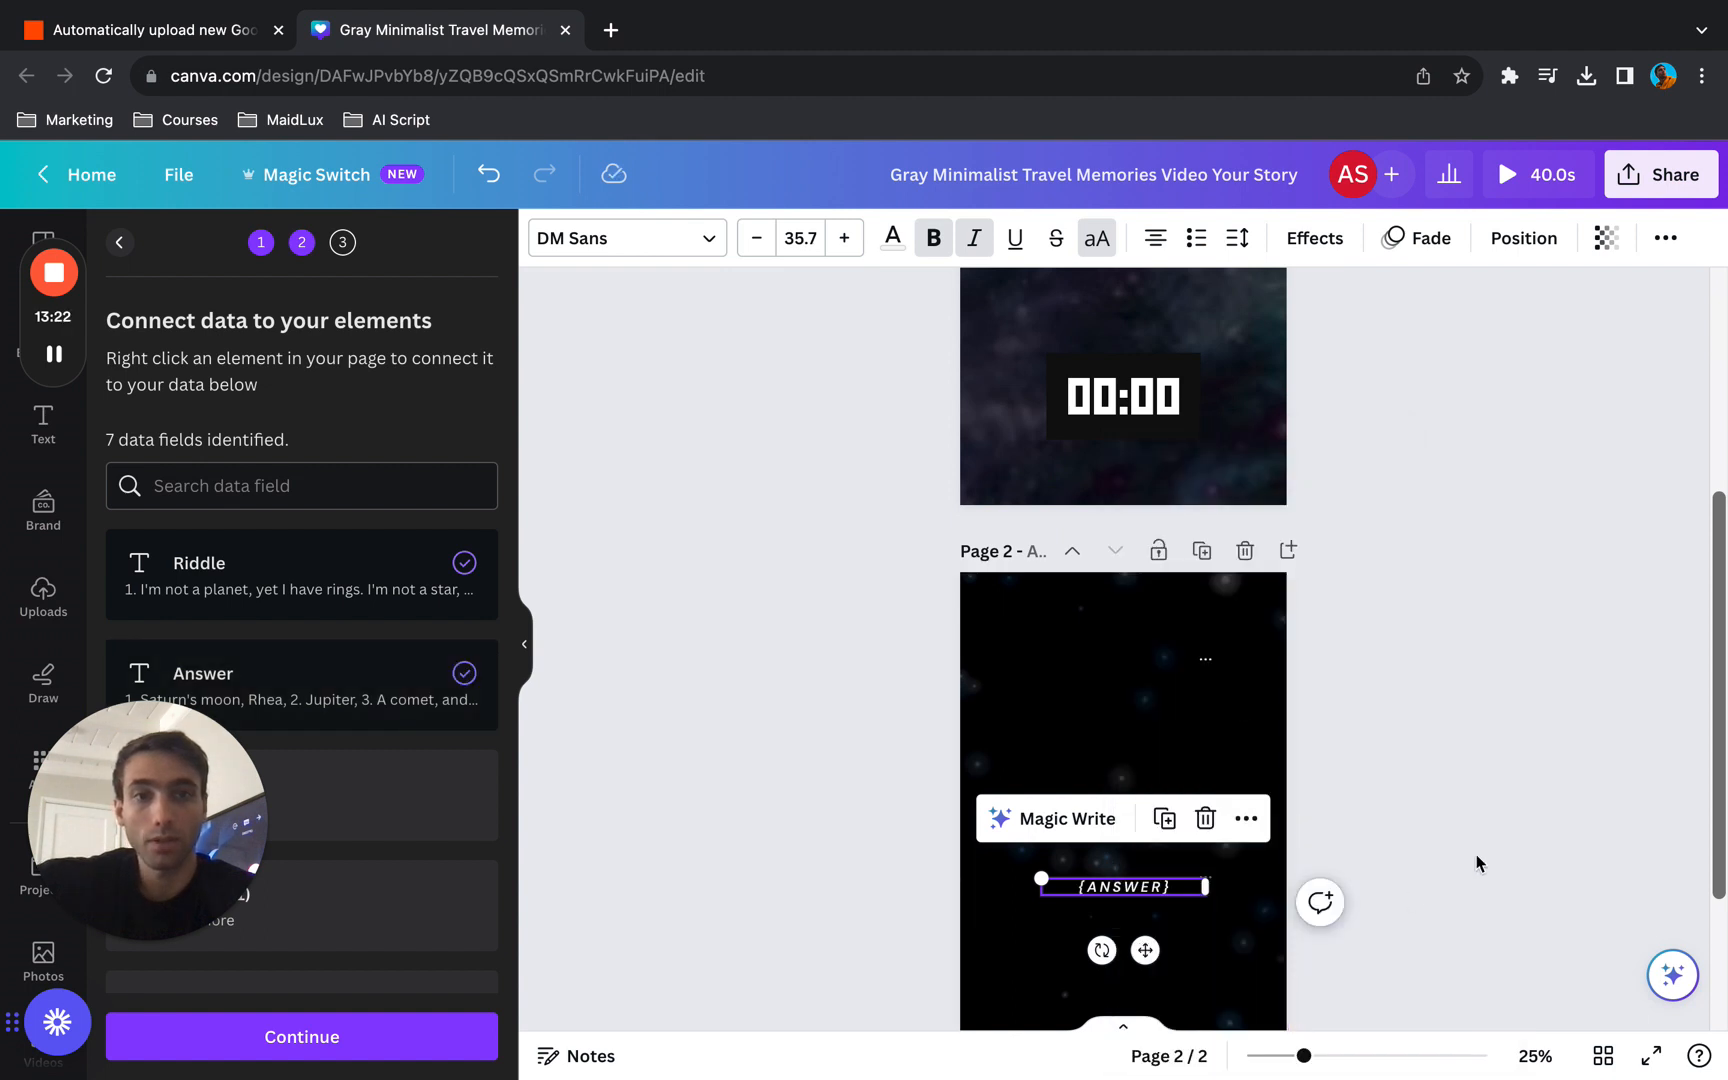
- Continue to applying the data and review the riddle rows selected for page generation
scroll(1477, 862, up, 5)
click(309, 1045)
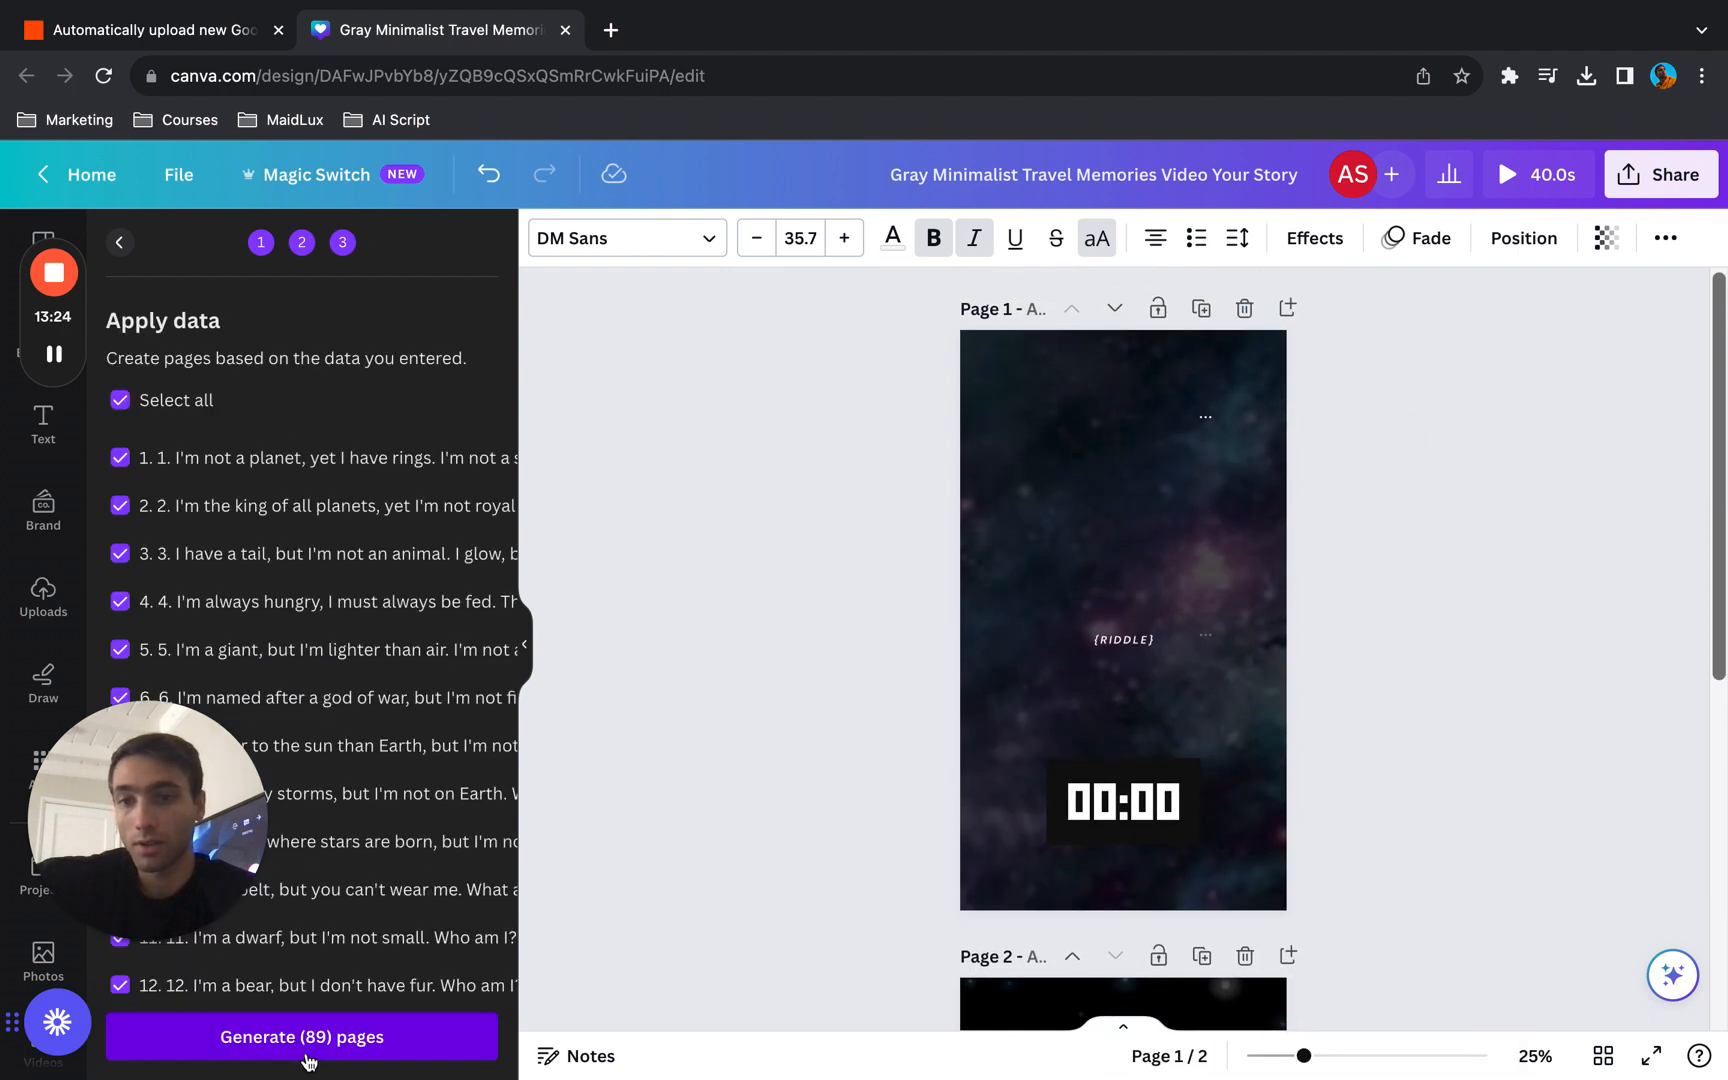
scroll(386, 808, down, 20)
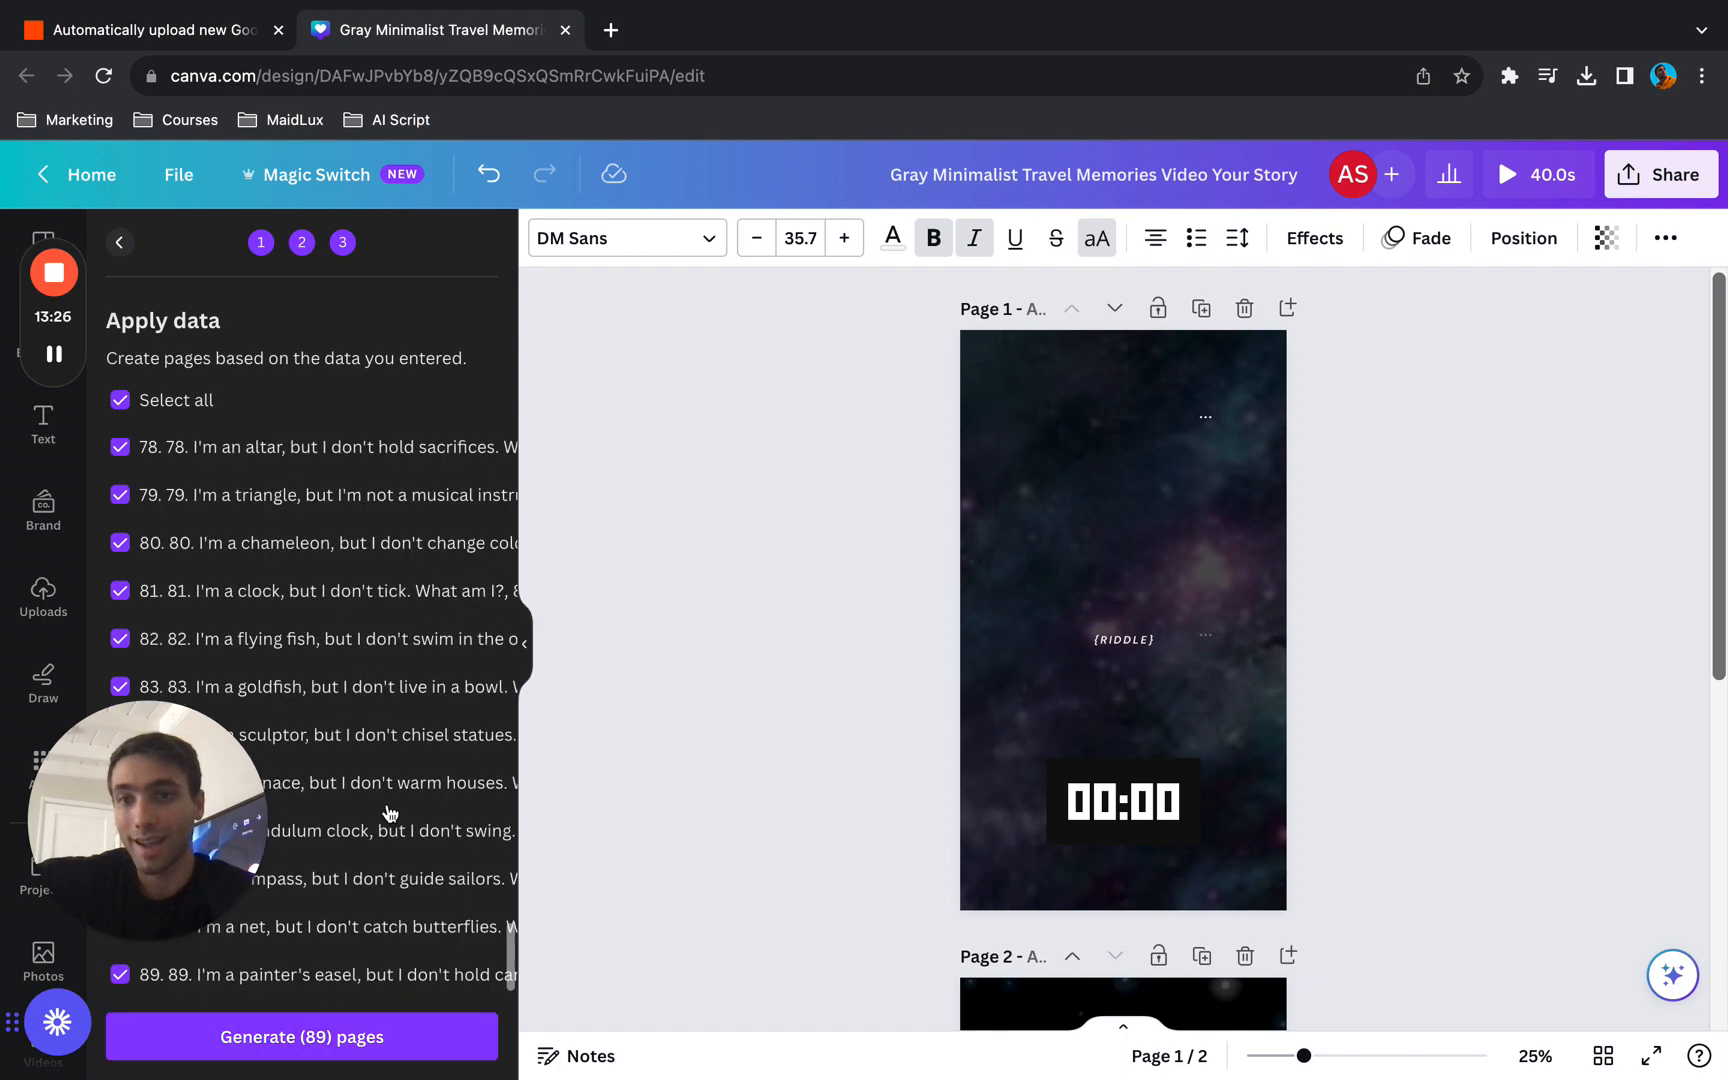
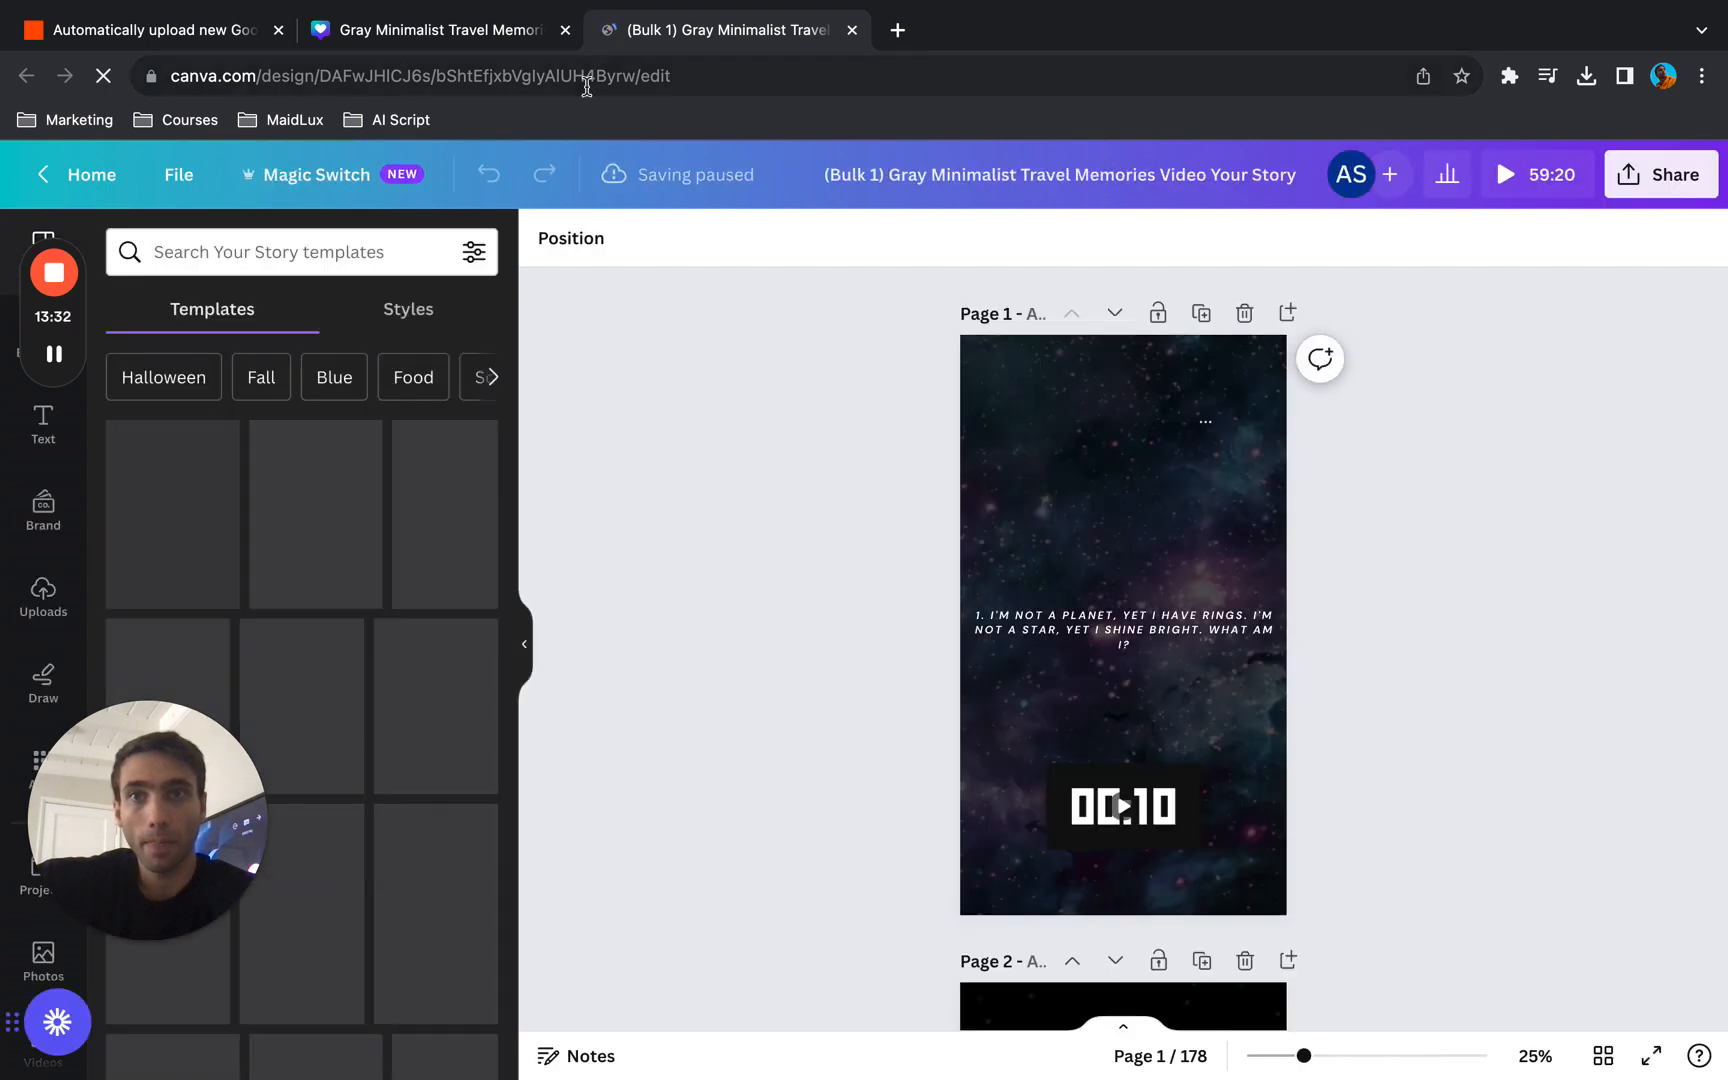
- Close the original template design and look through the bulk-generated riddle and answer pages
click(566, 33)
scroll(855, 661, down, 5)
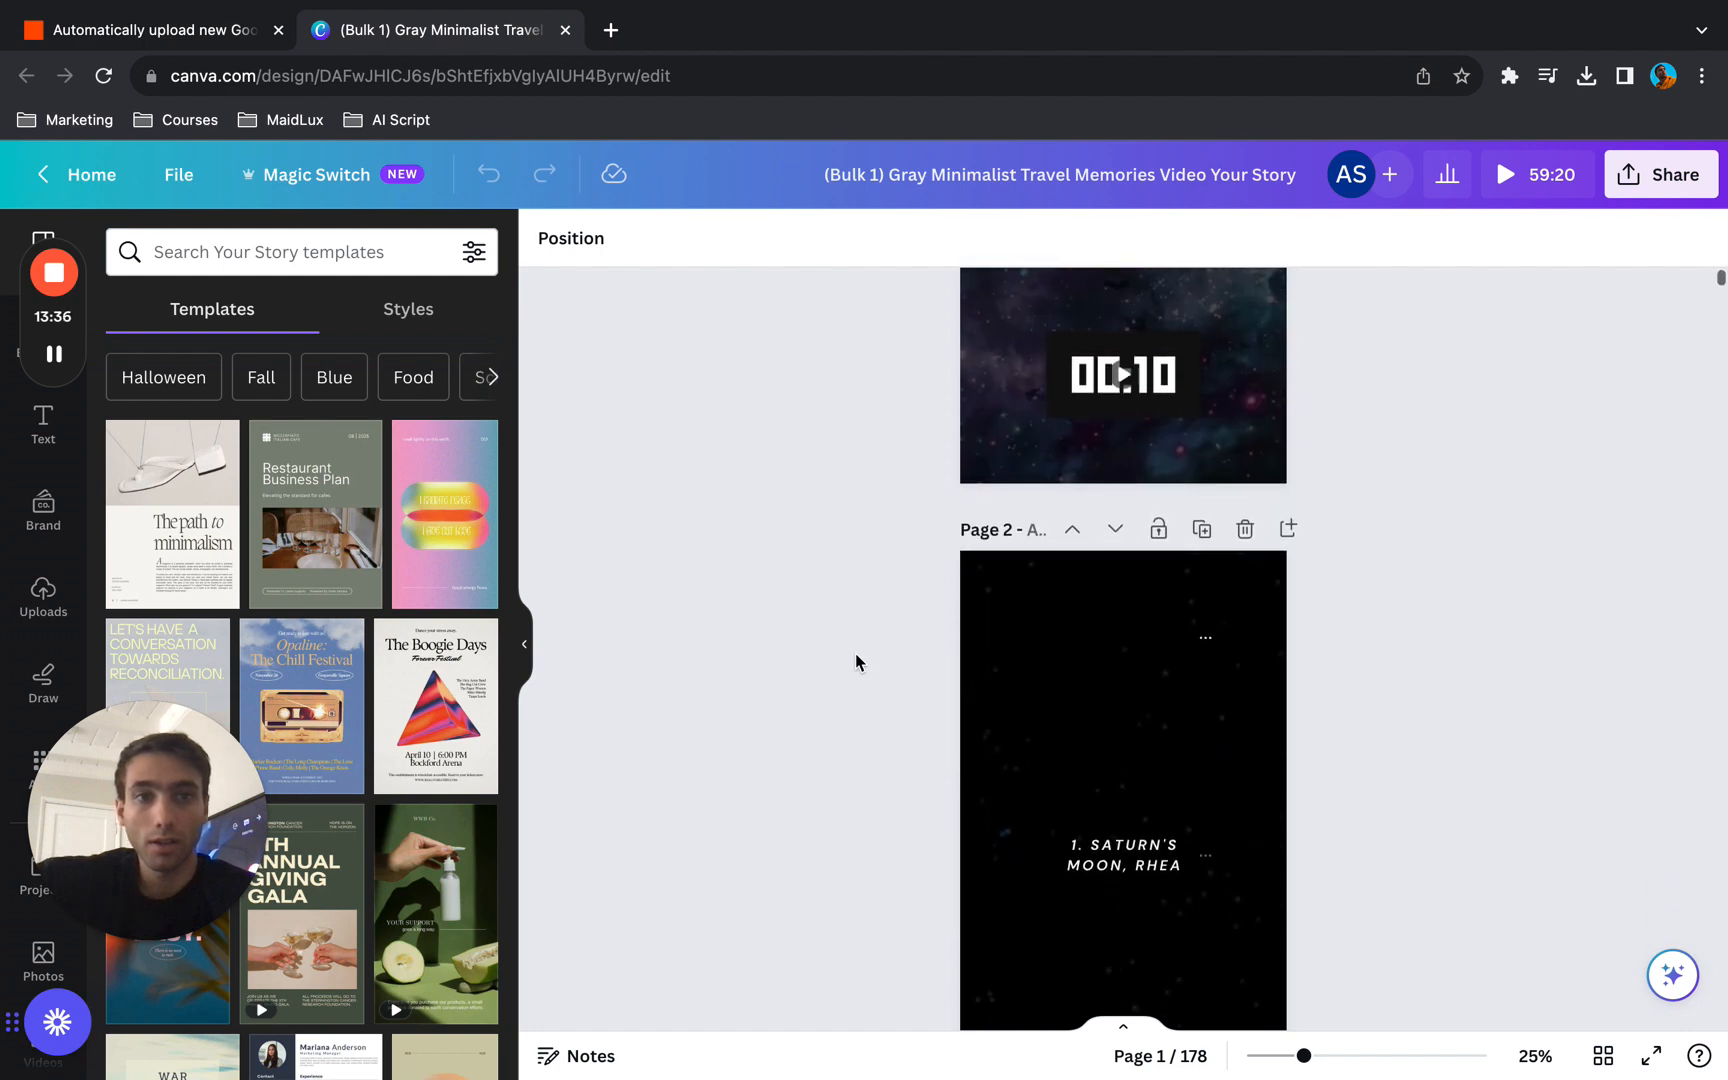
scroll(855, 657, down, 10)
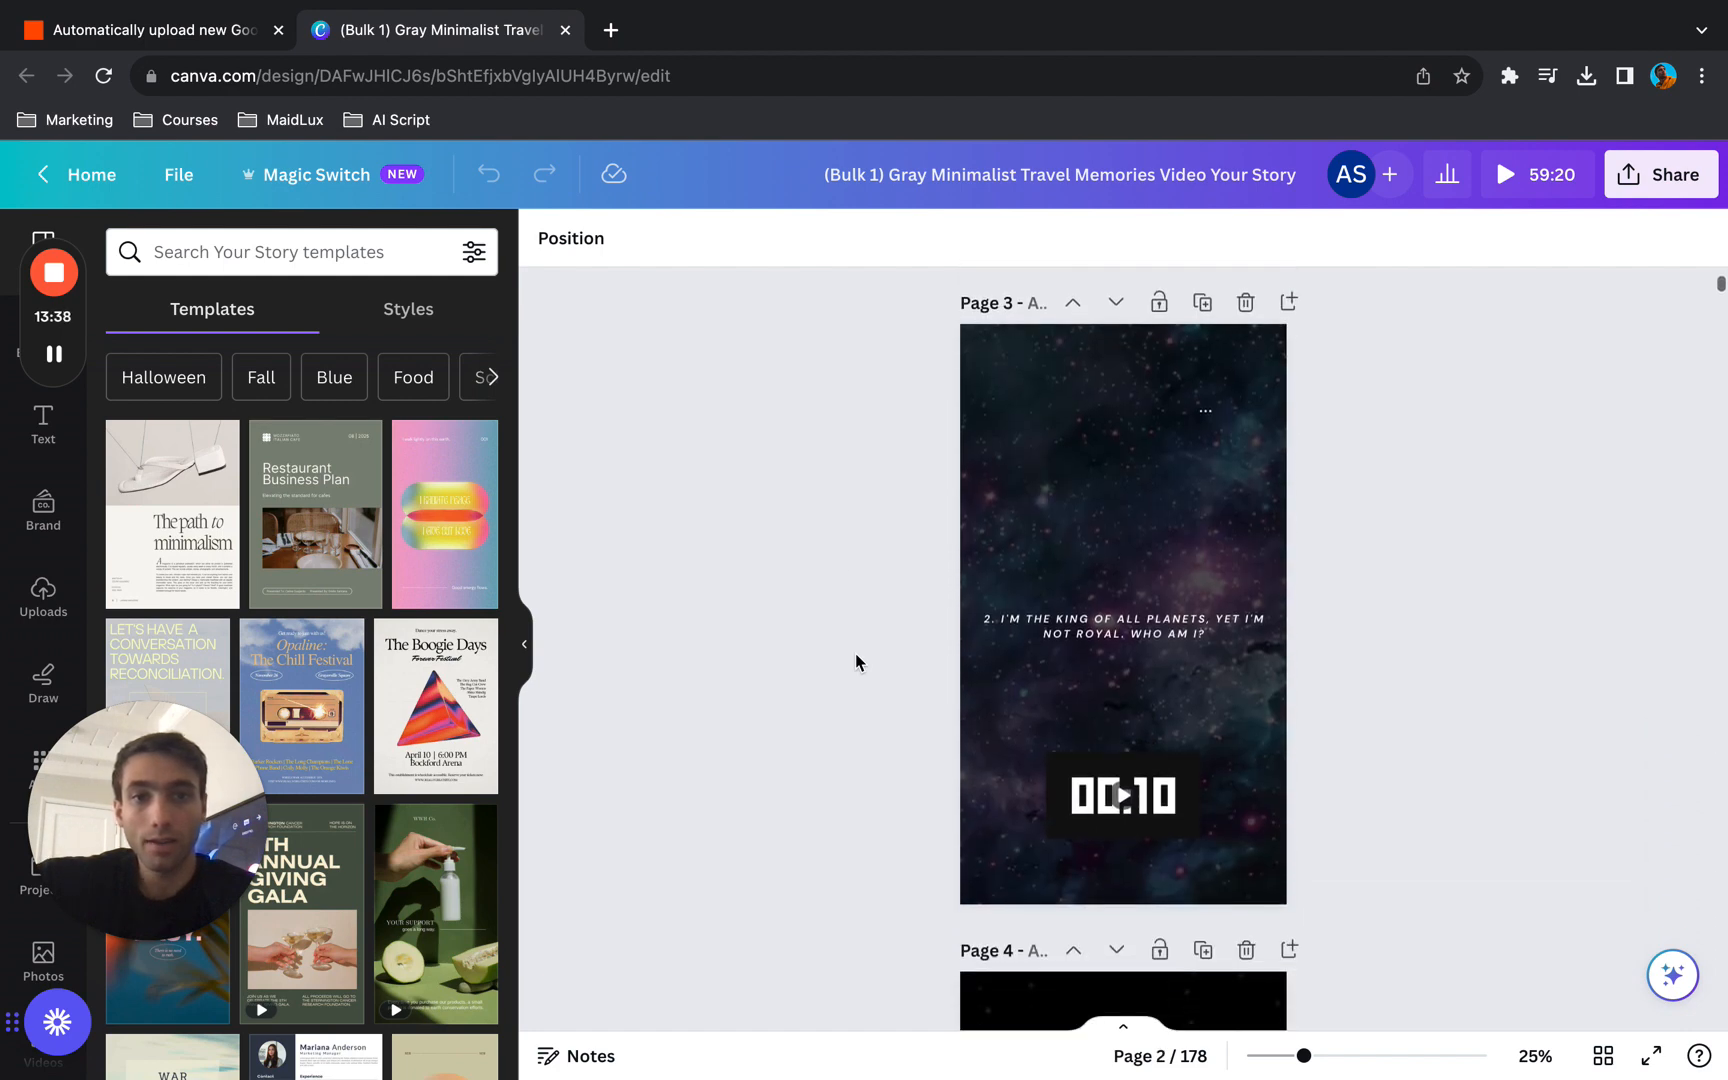
scroll(855, 655, down, 20)
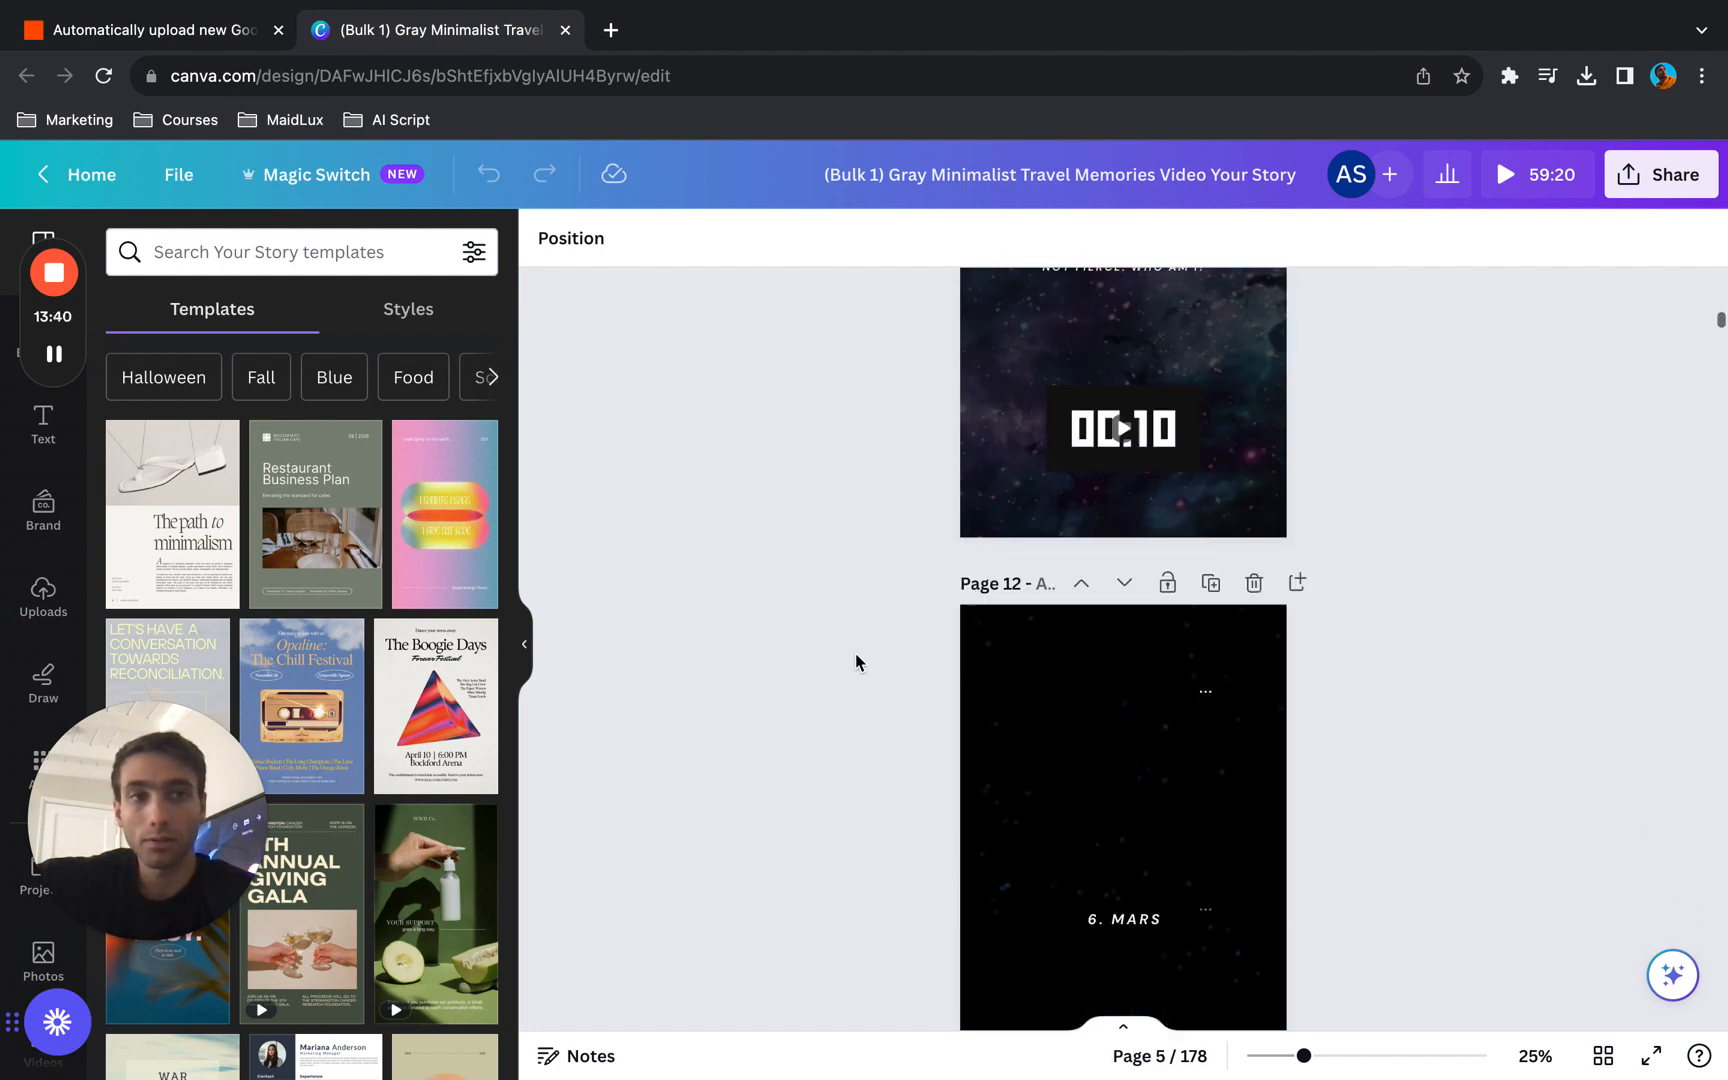
scroll(855, 655, down, 15)
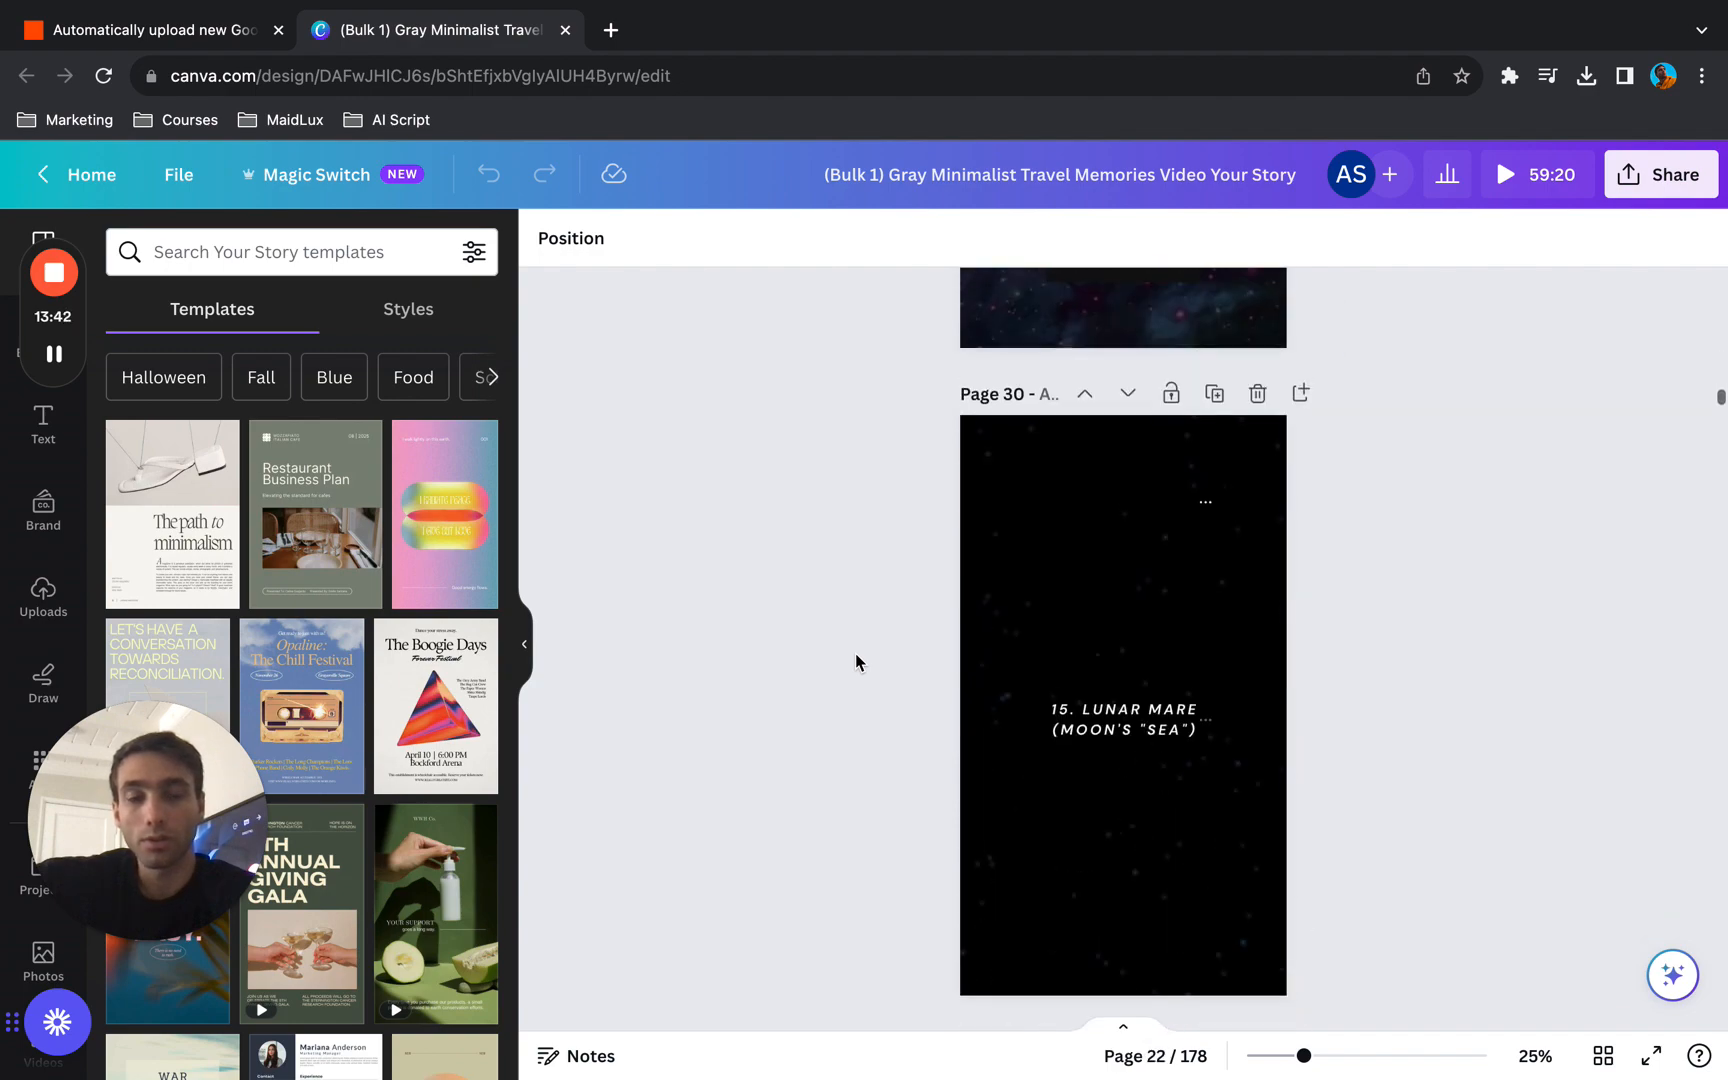
scroll(855, 655, up, 20)
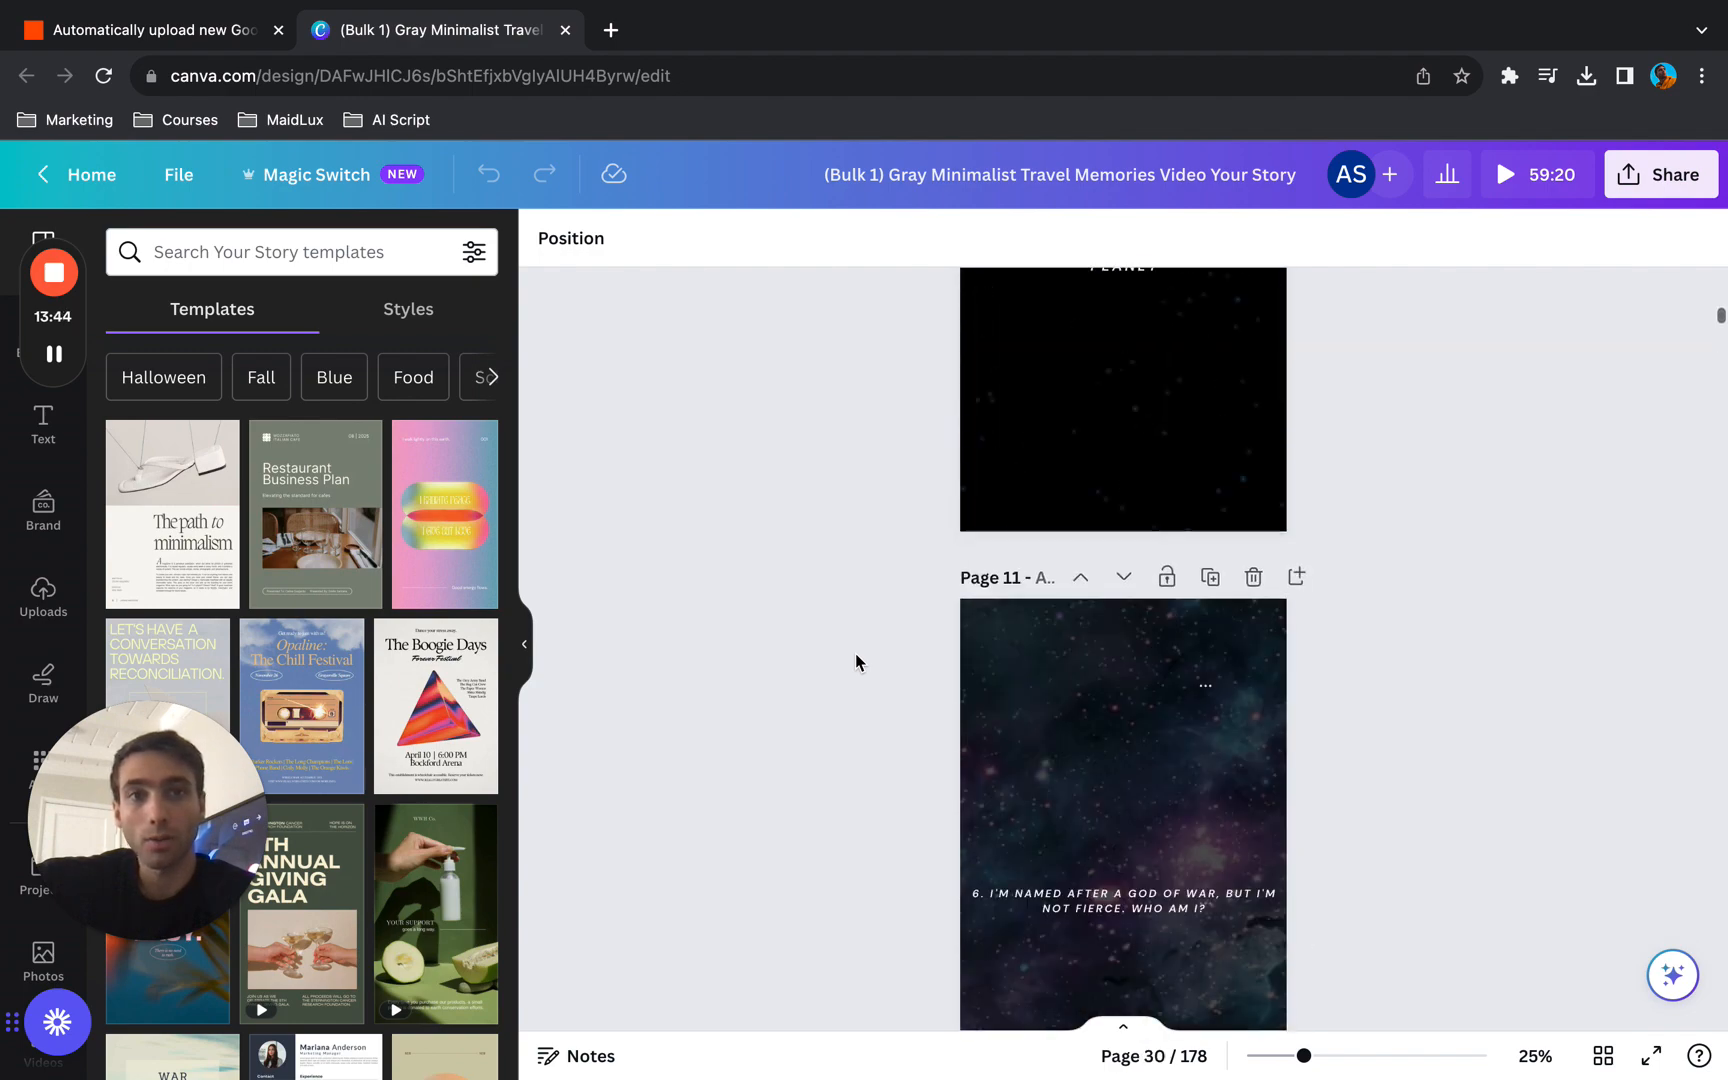
- Inspect the editing effects and trim options of page 5's background video
click(1126, 648)
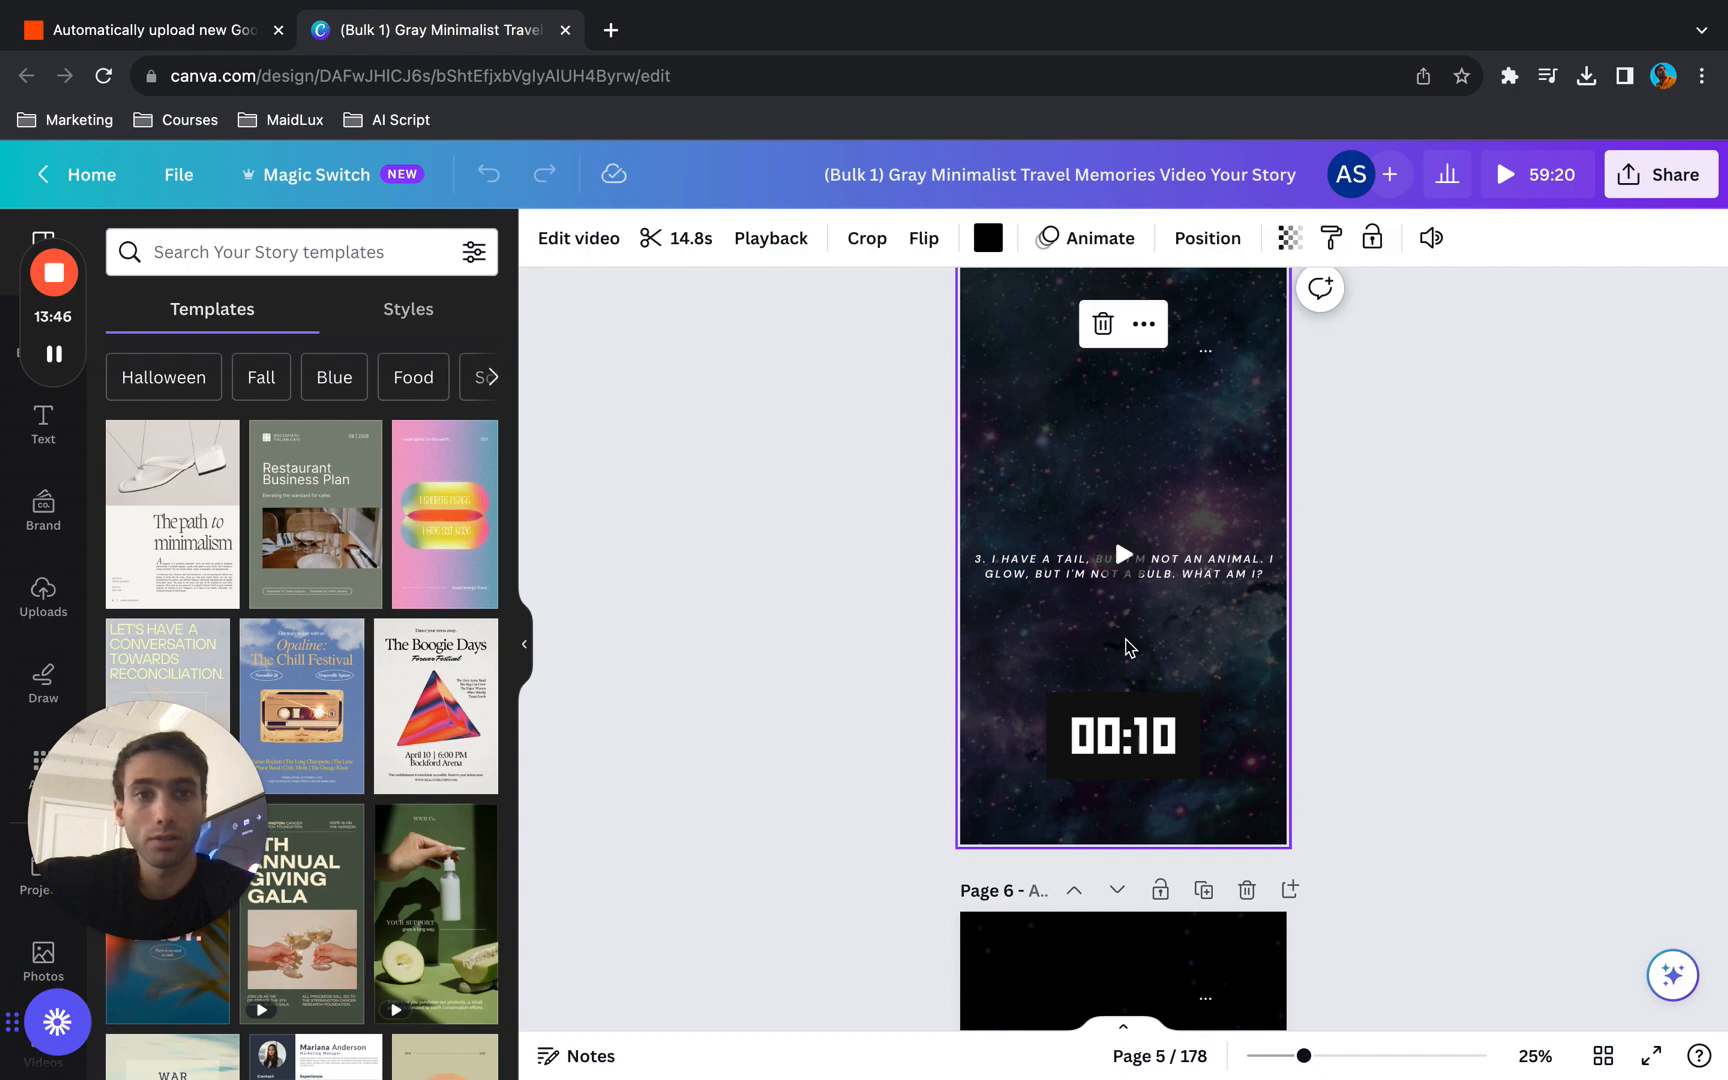
click(577, 239)
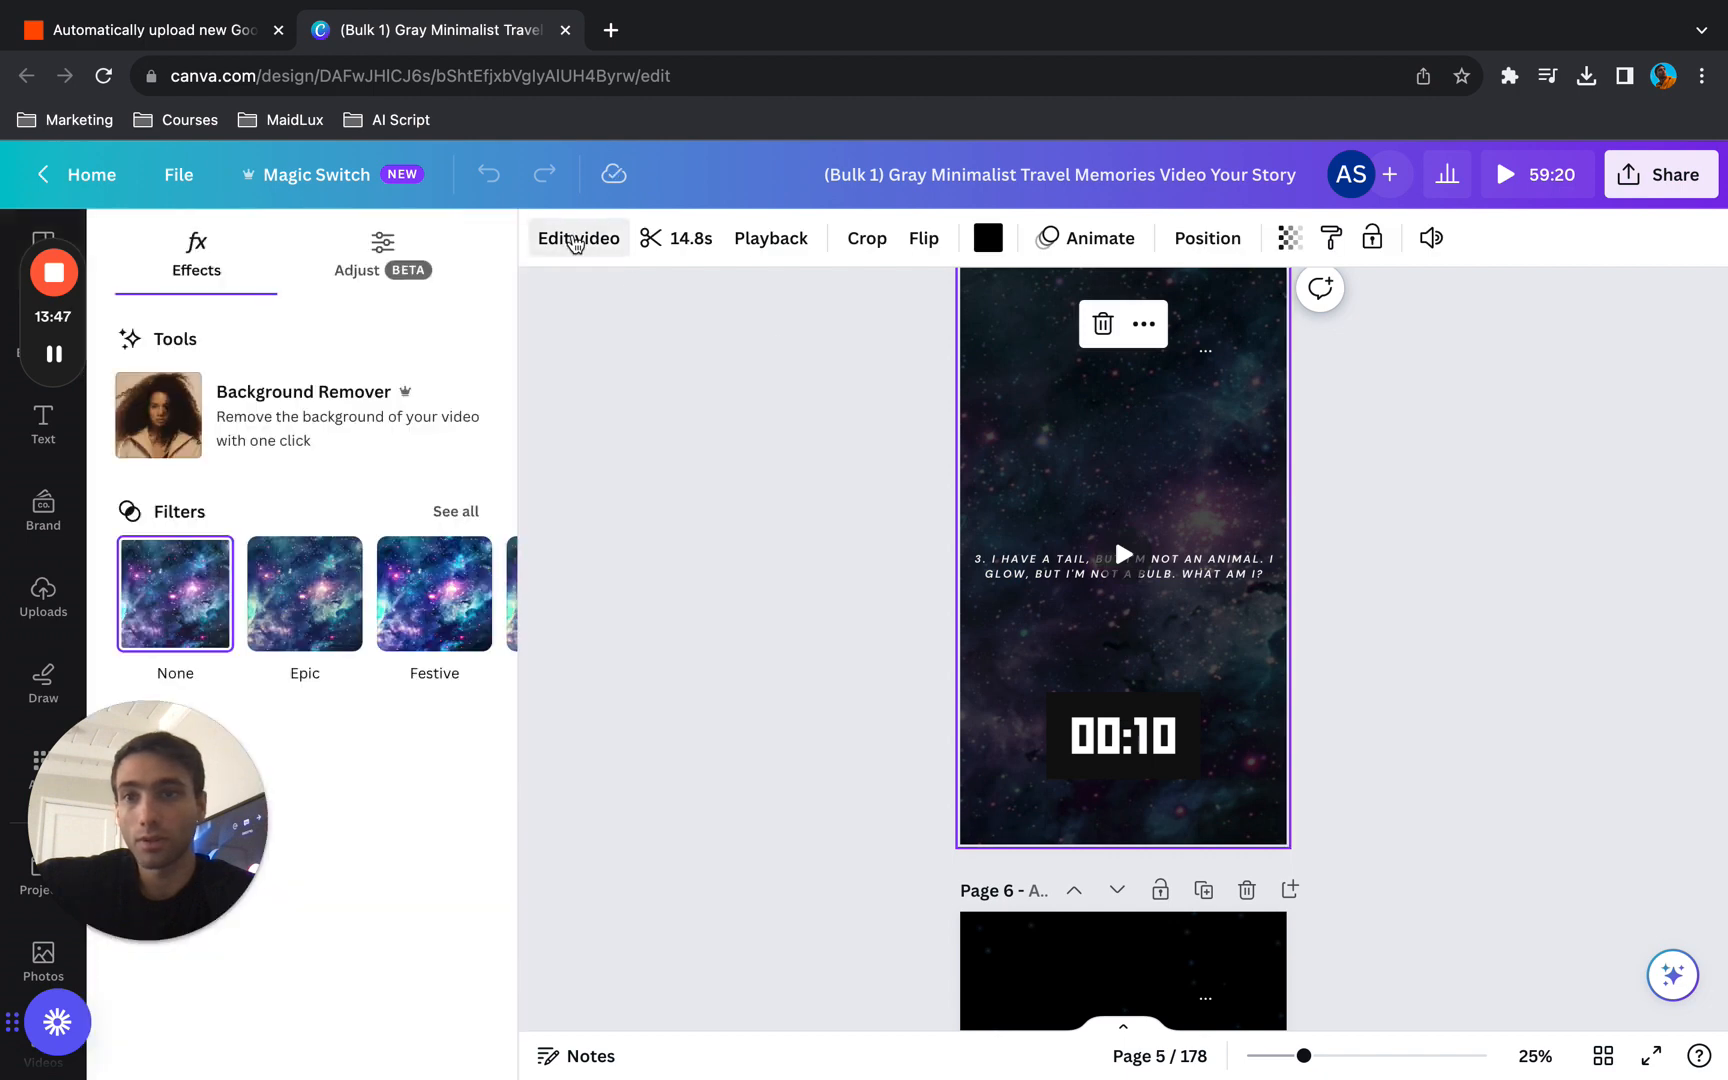
click(577, 239)
click(577, 239)
click(577, 239)
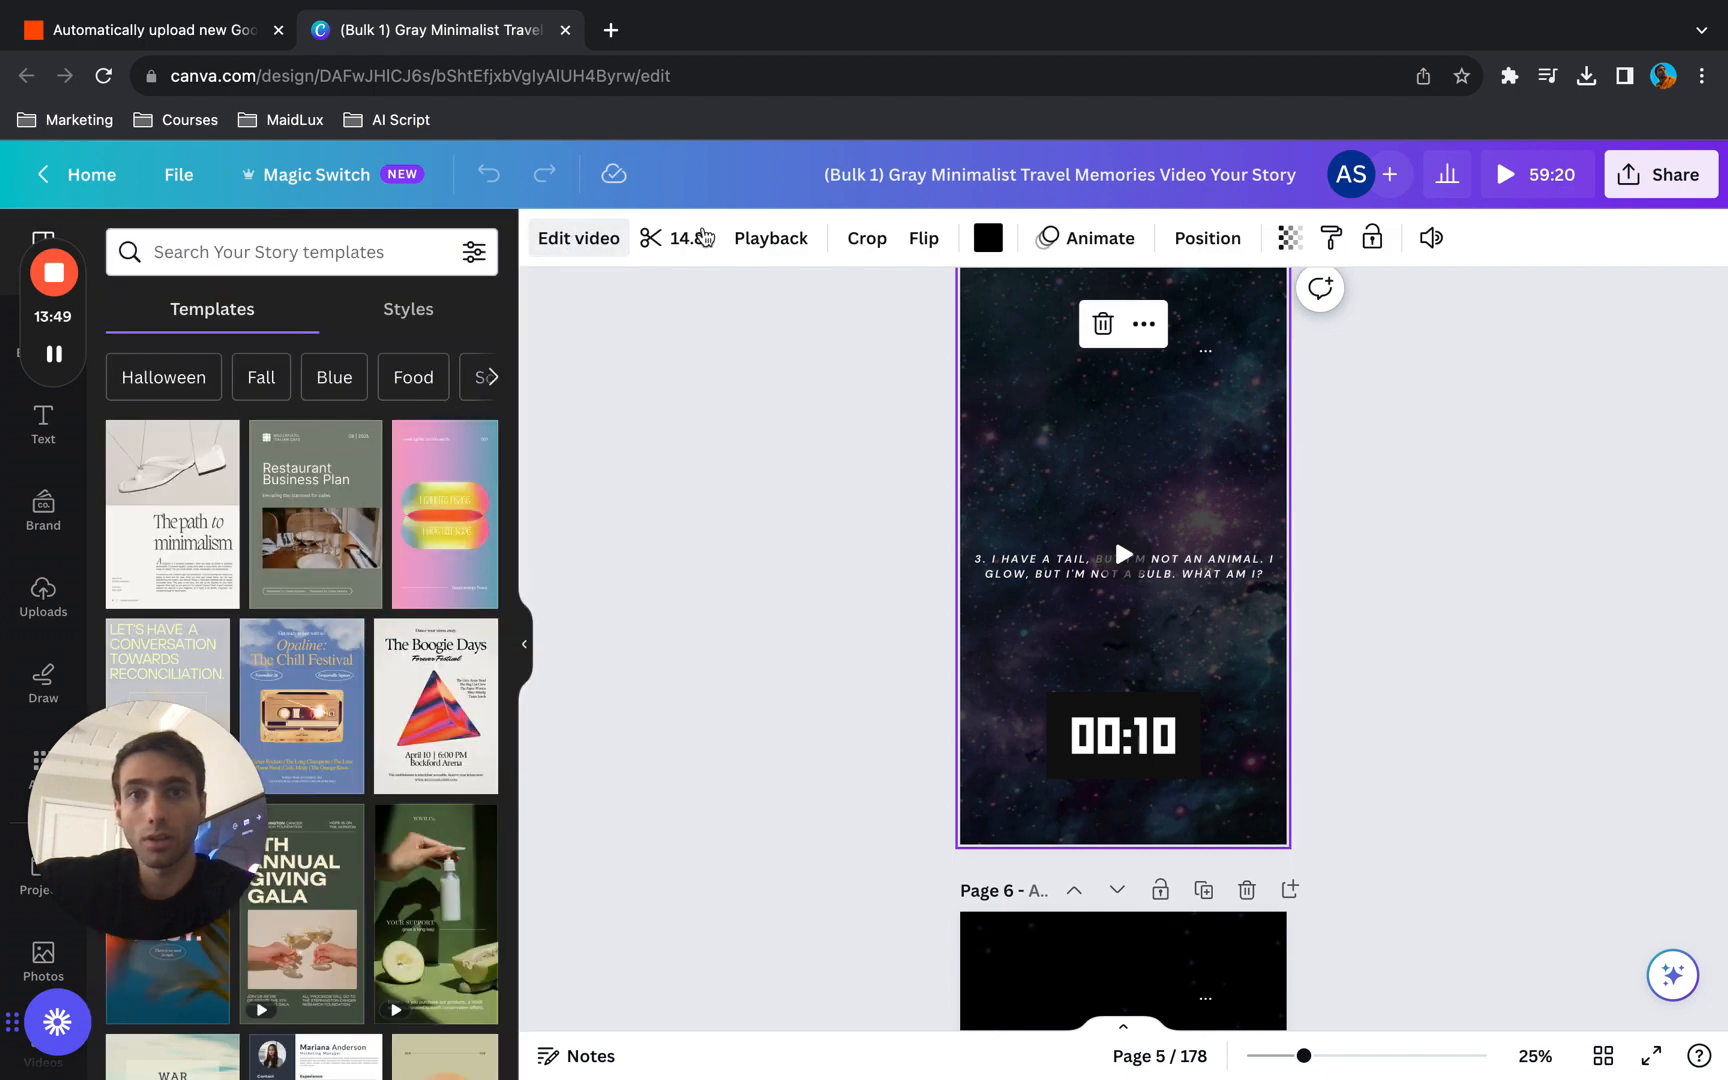
click(675, 238)
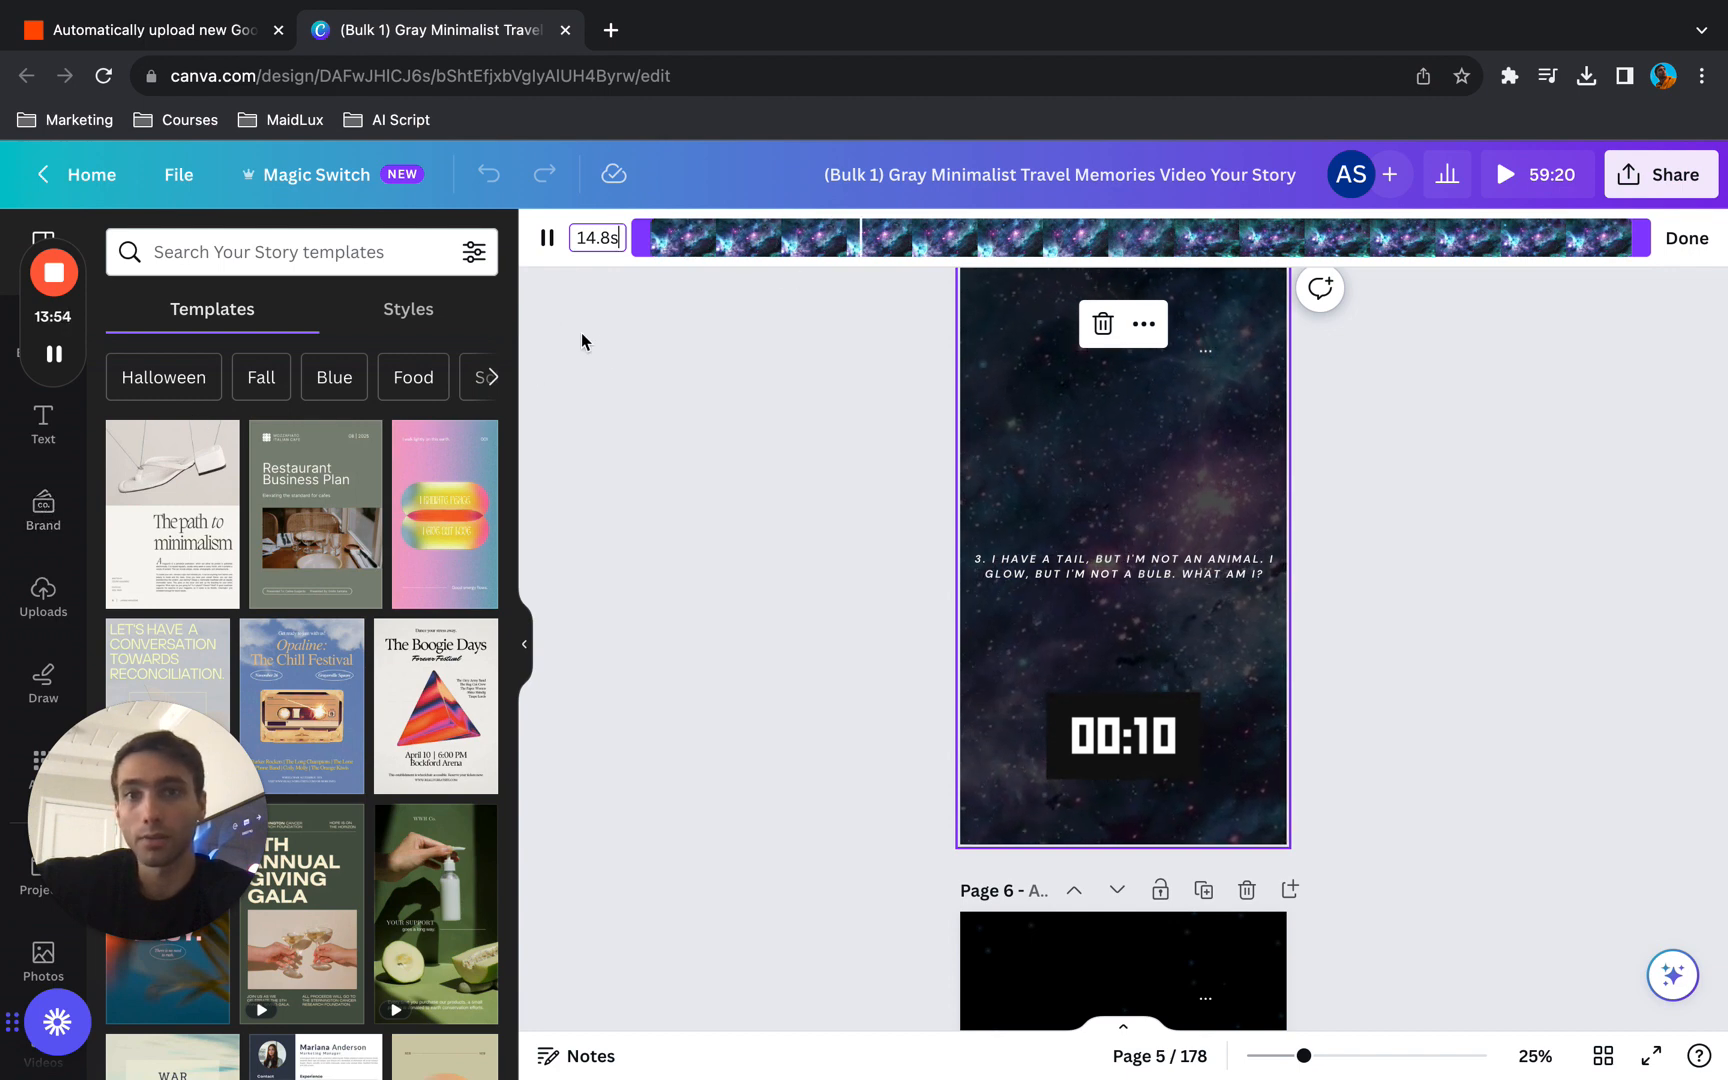
click(832, 536)
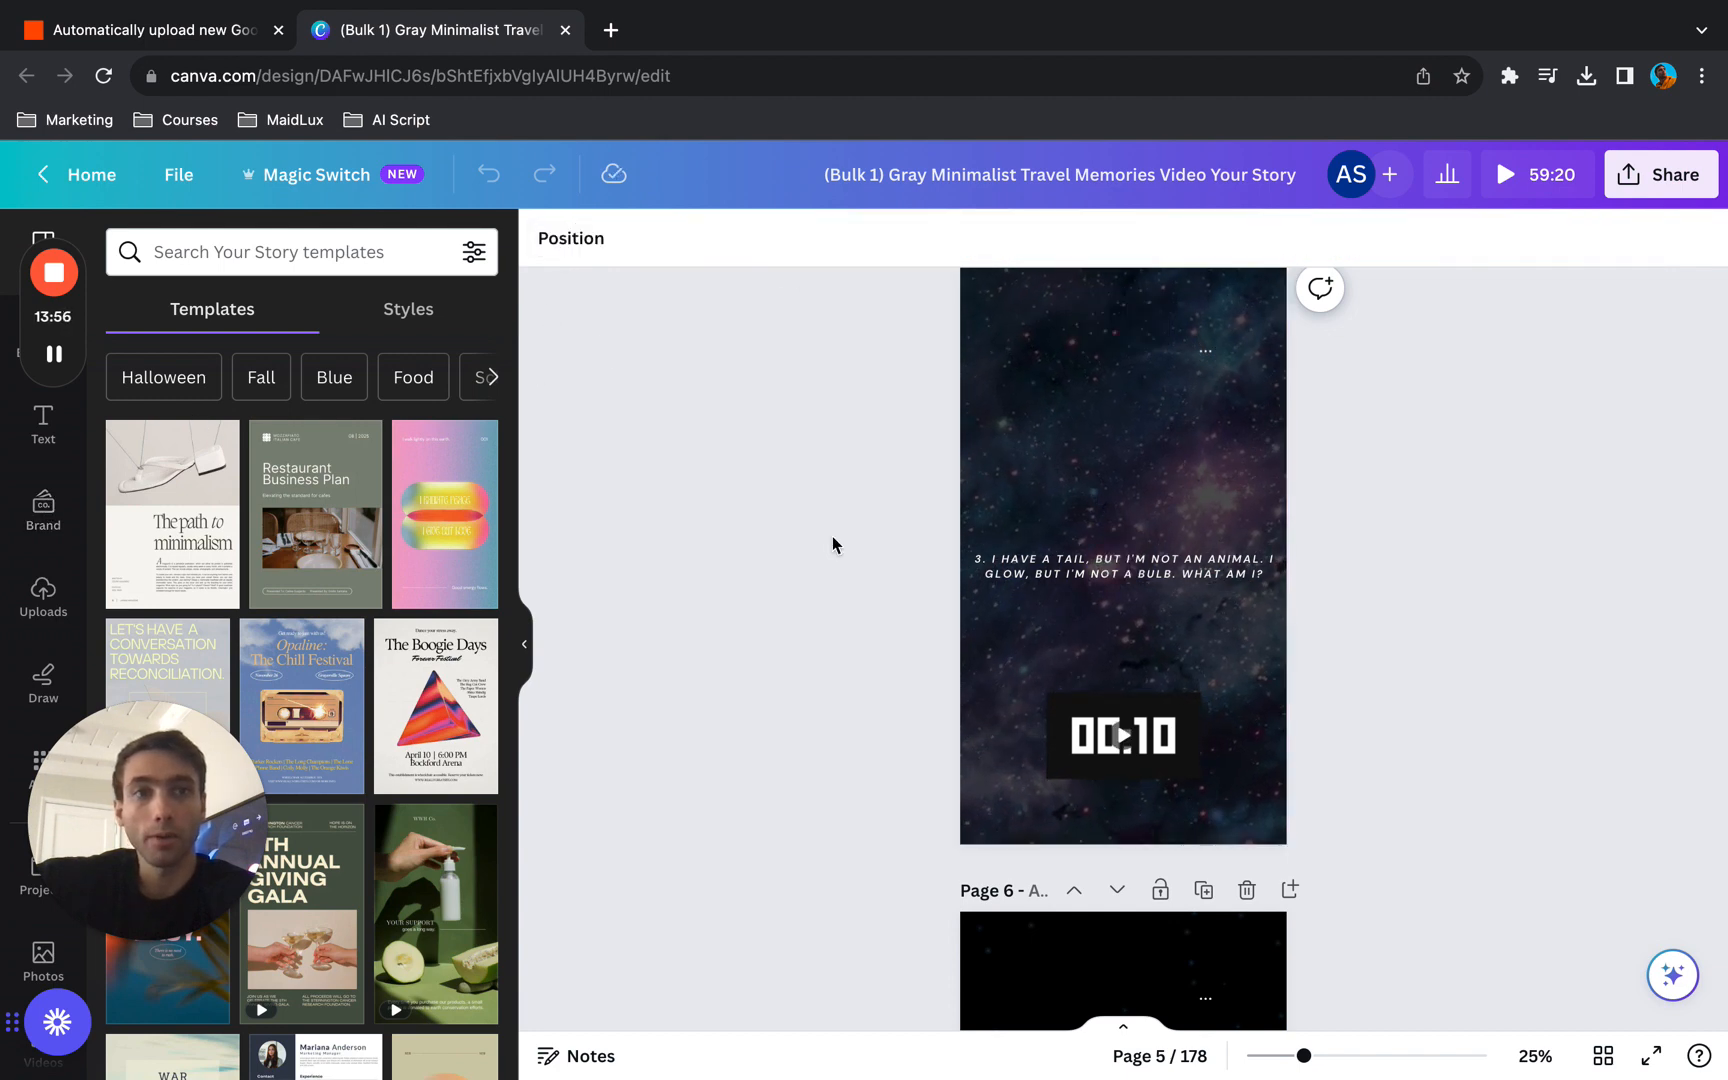
- Return to page 1 and search the stock videos for space
scroll(832, 536, up, 10)
scroll(832, 536, up, 5)
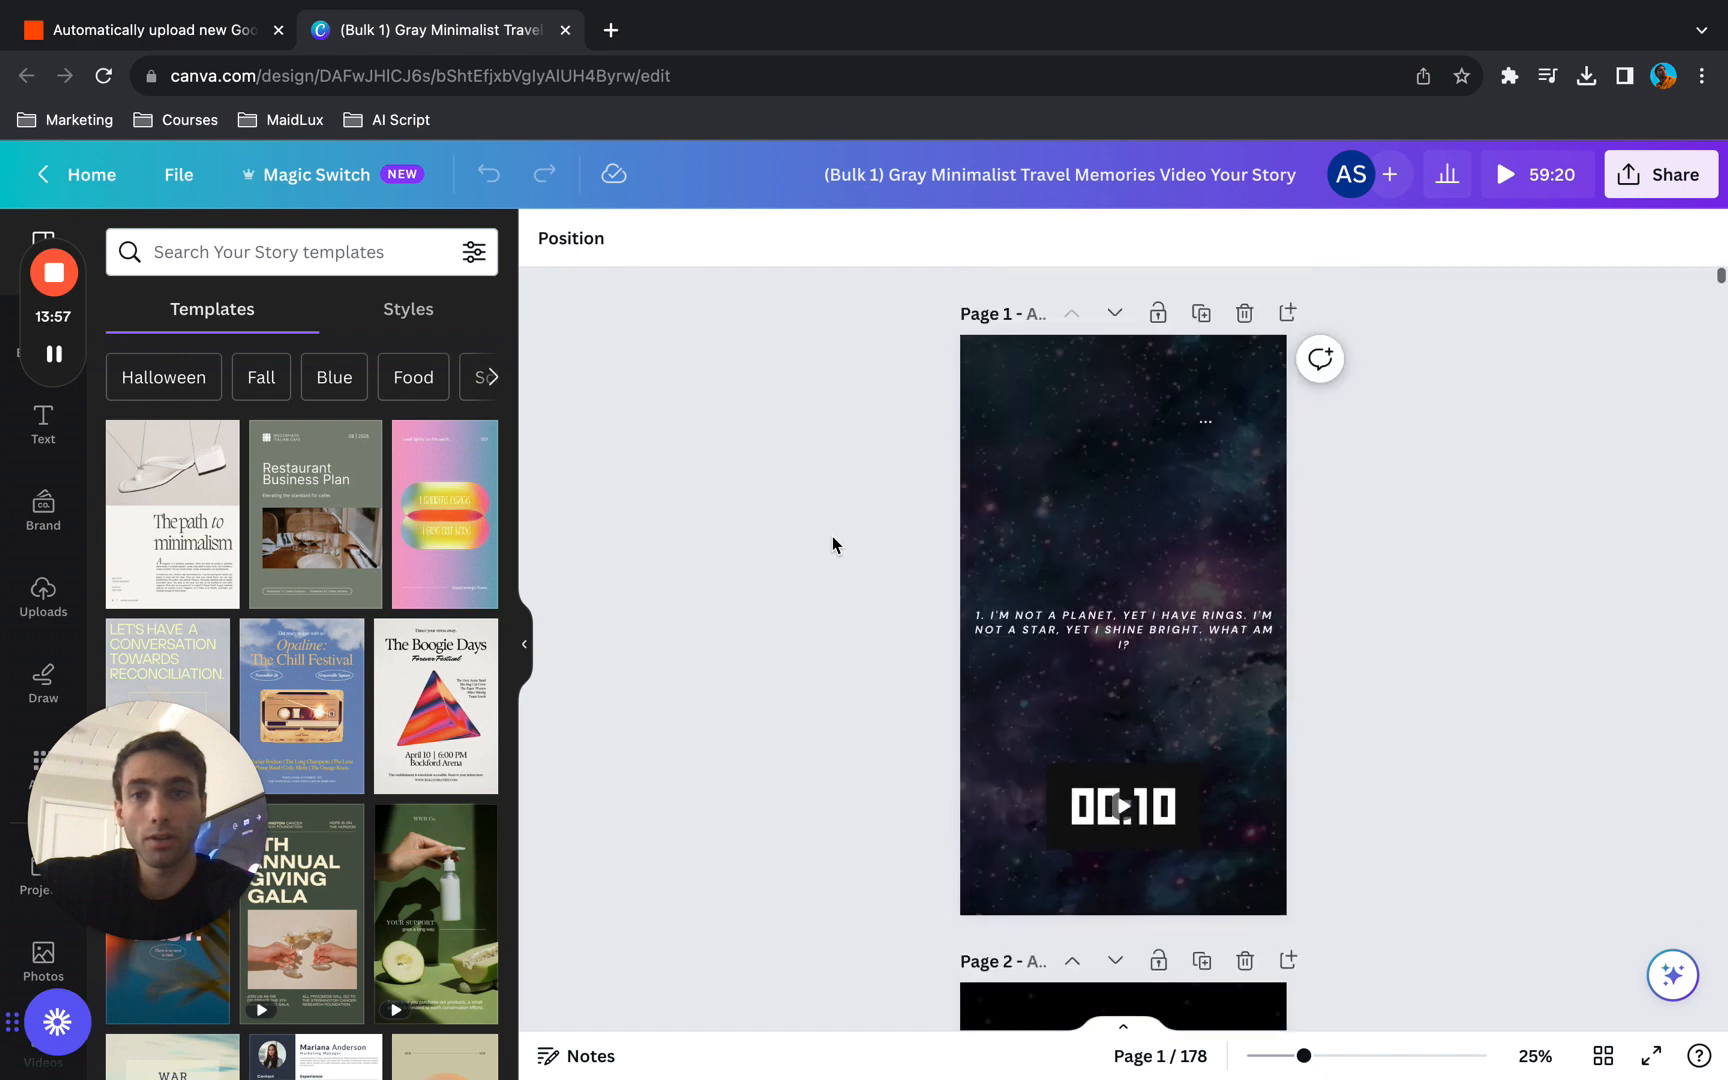
click(17, 604)
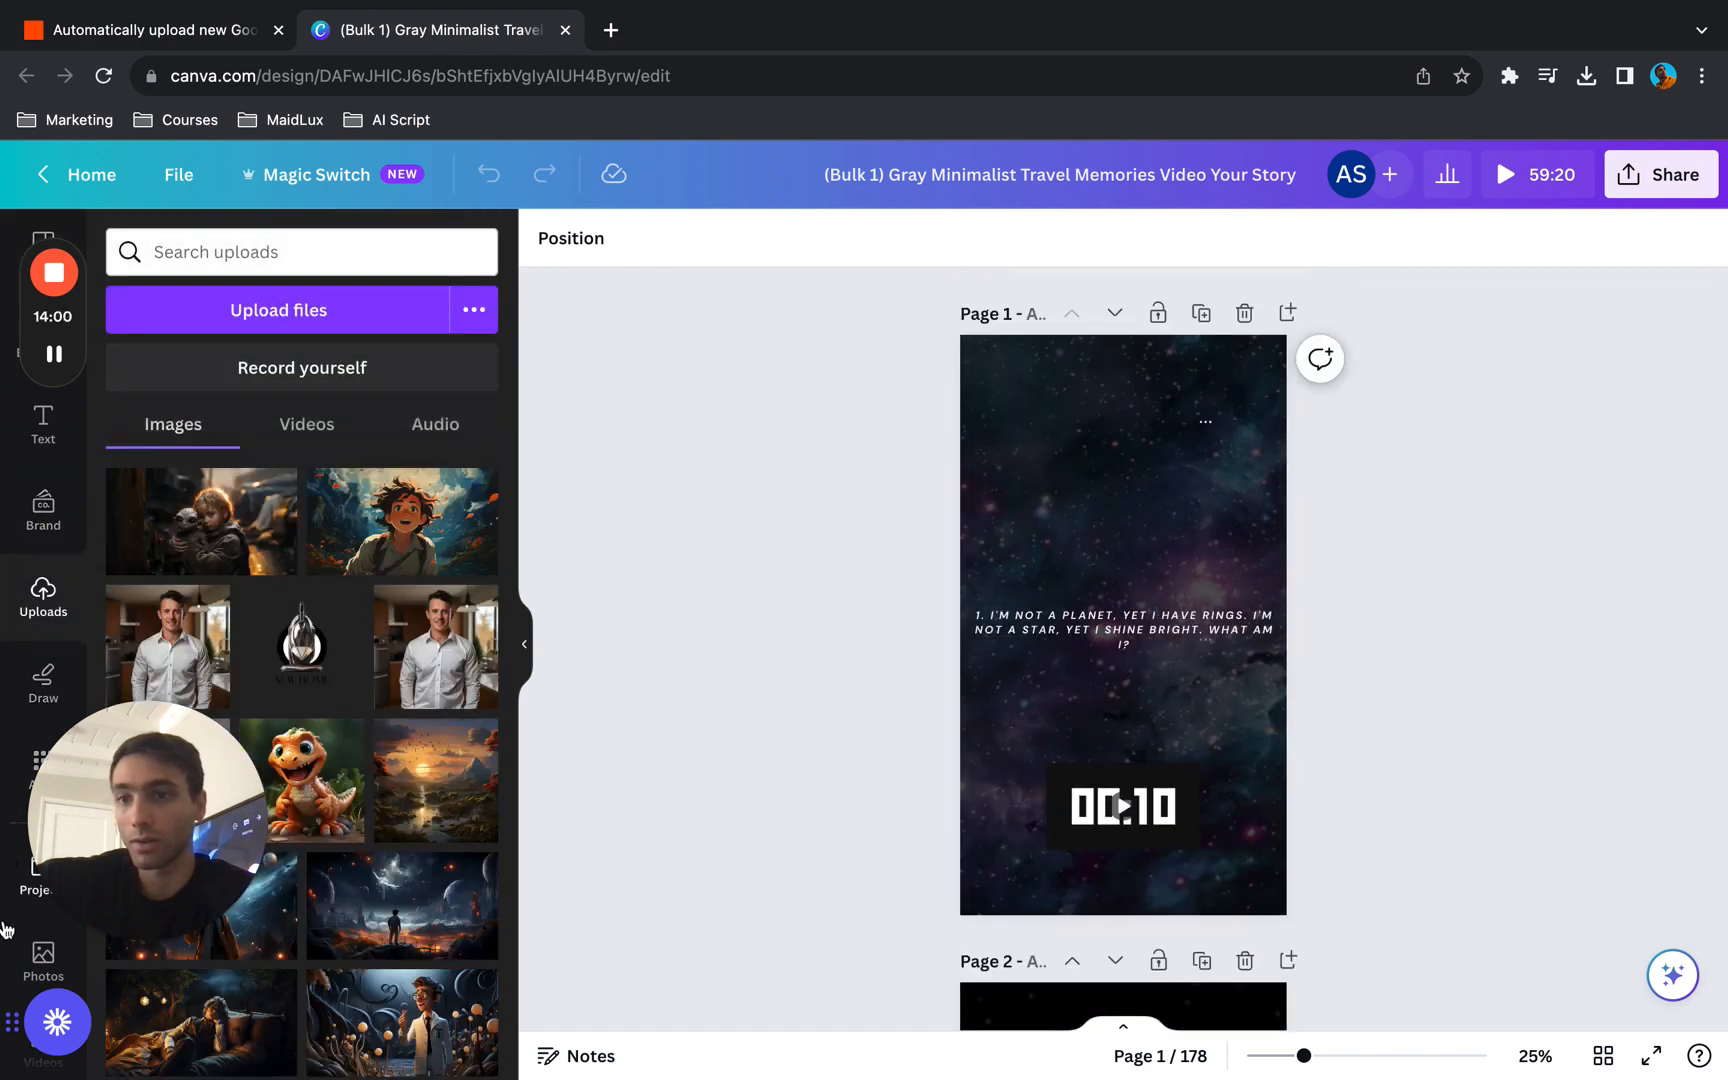
click(6, 935)
scroll(8, 925, down, 3)
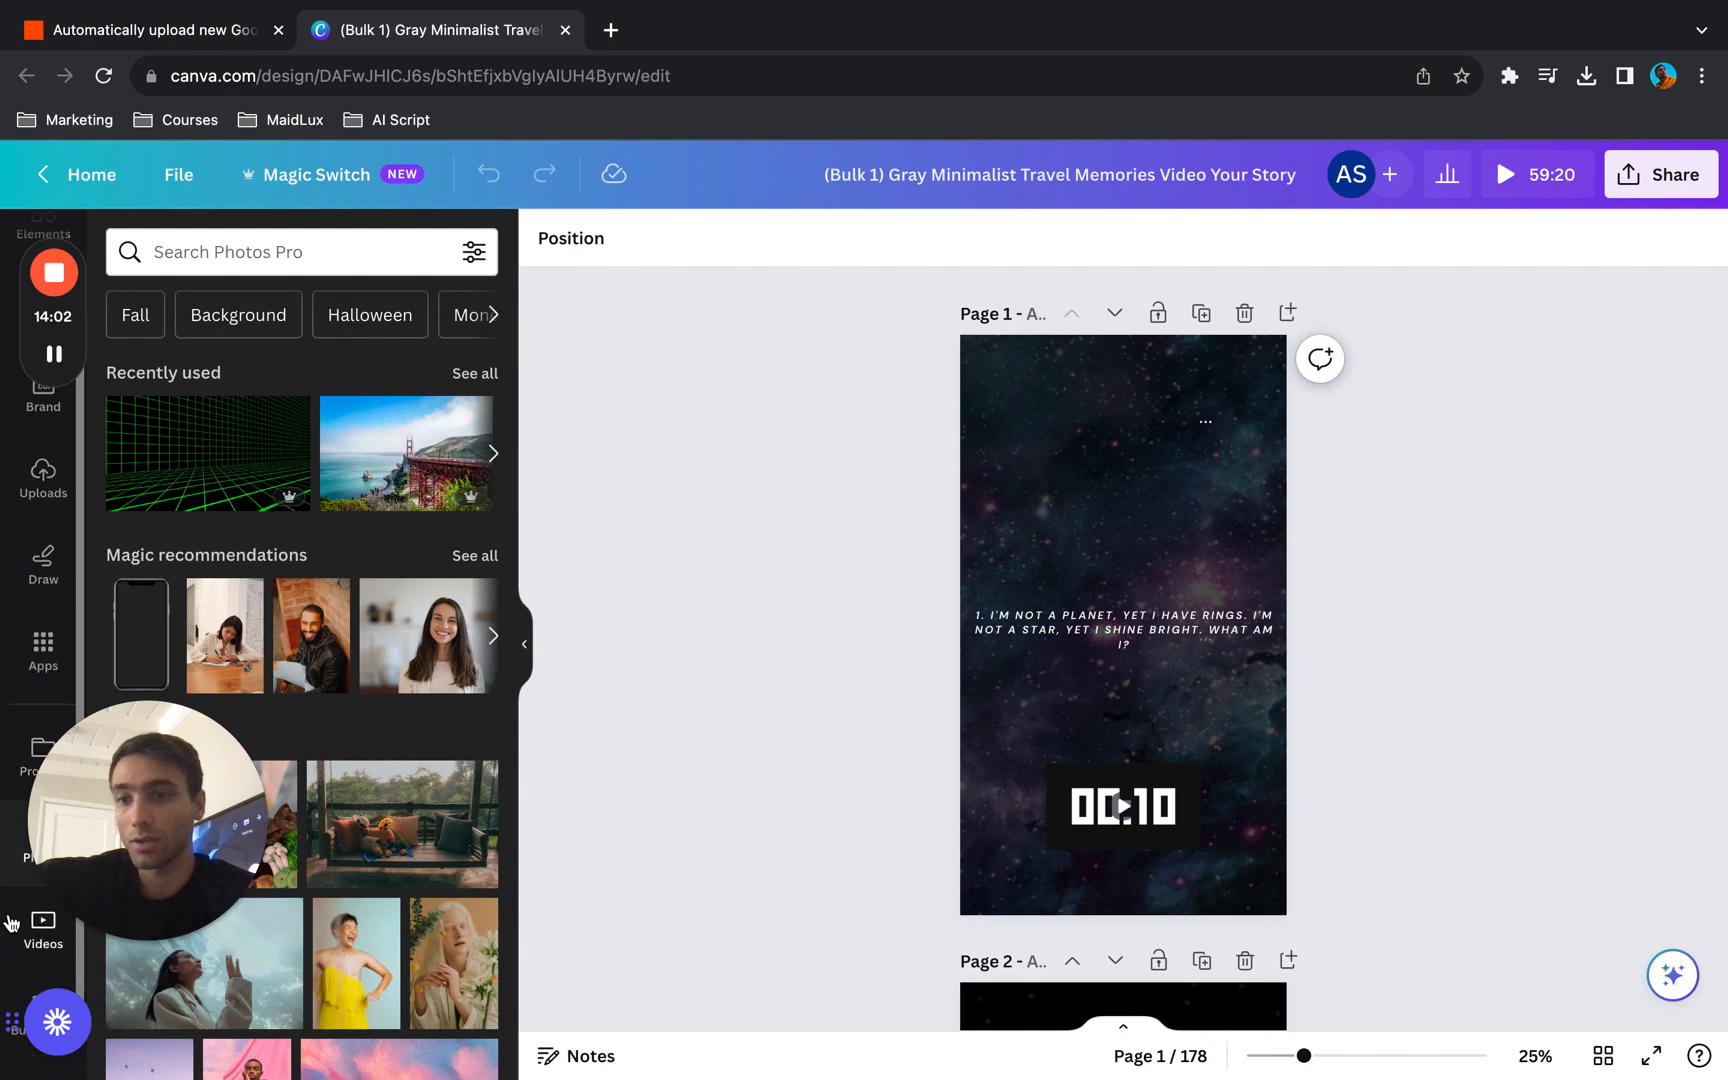
click(10, 922)
click(347, 247)
text(spac)
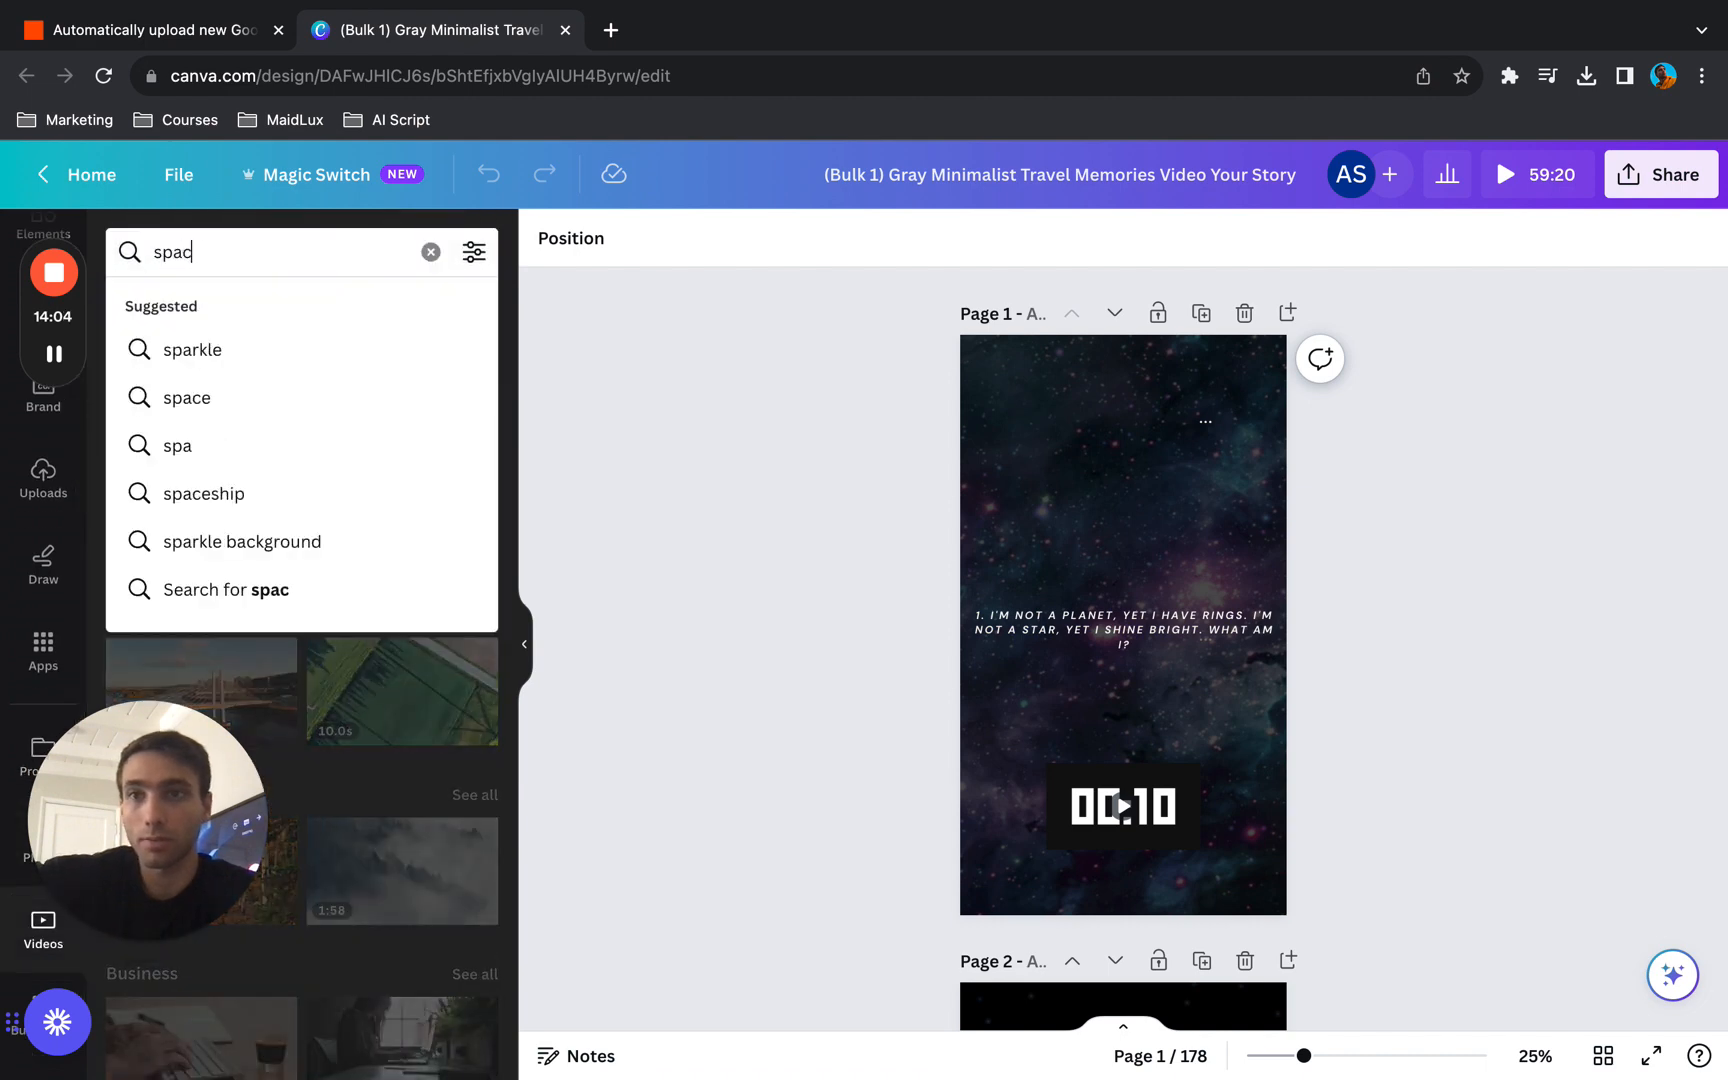
text(e)
key(Return)
scroll(352, 792, down, 2)
drag(380, 610, 984, 458)
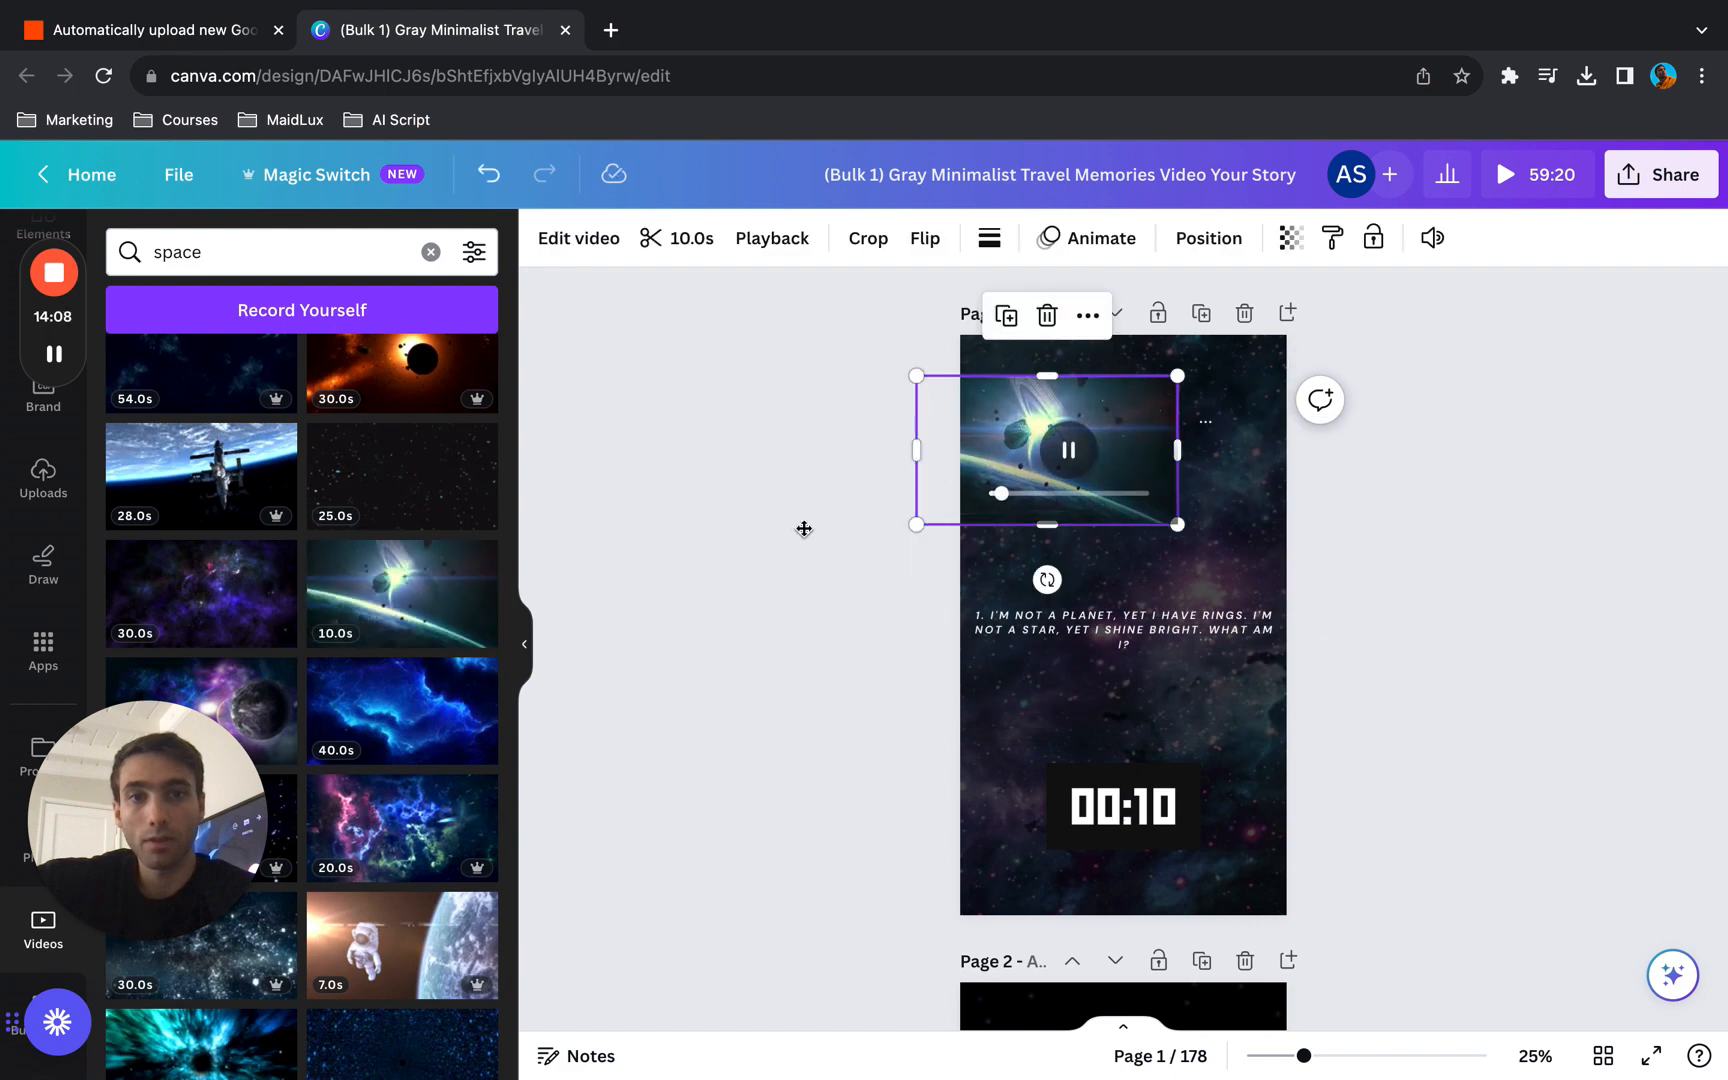
drag(804, 529, 973, 397)
key(Delete)
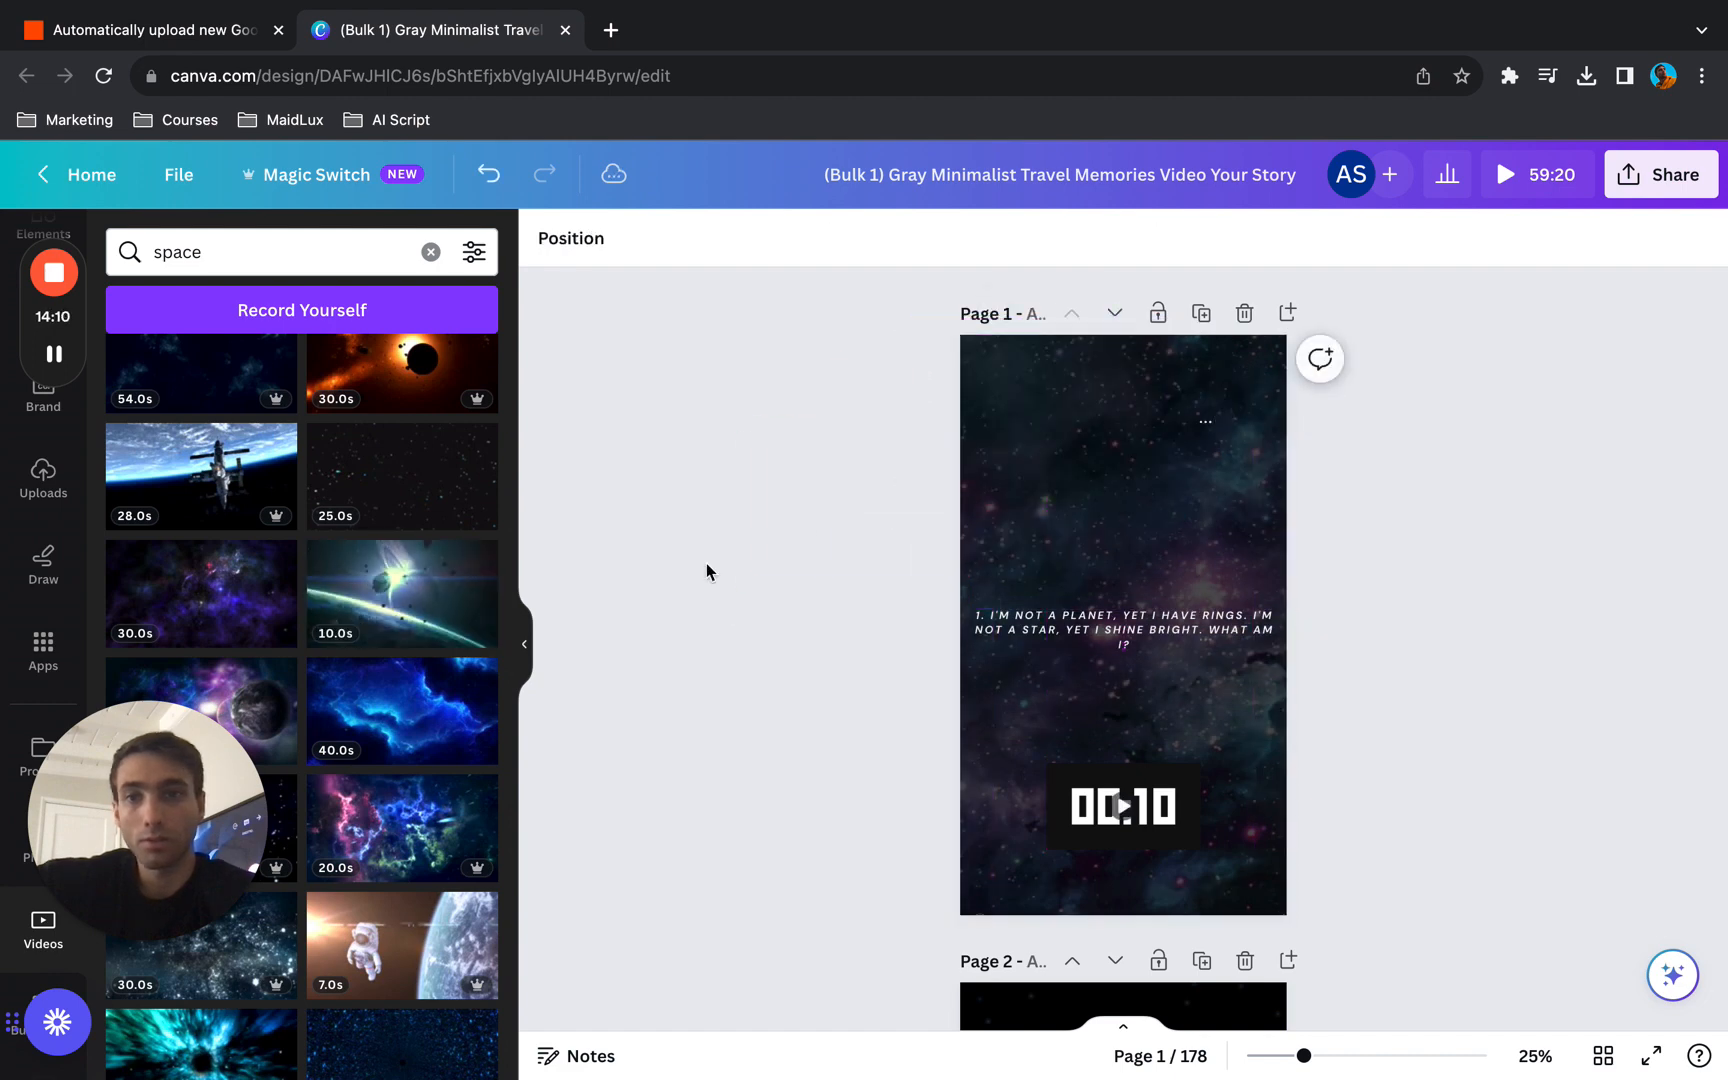
- Replace page 1's background with the 10-second green planet video and page 3's with the 10-second blue star particle video
drag(400, 590, 980, 376)
scroll(768, 694, down, 6)
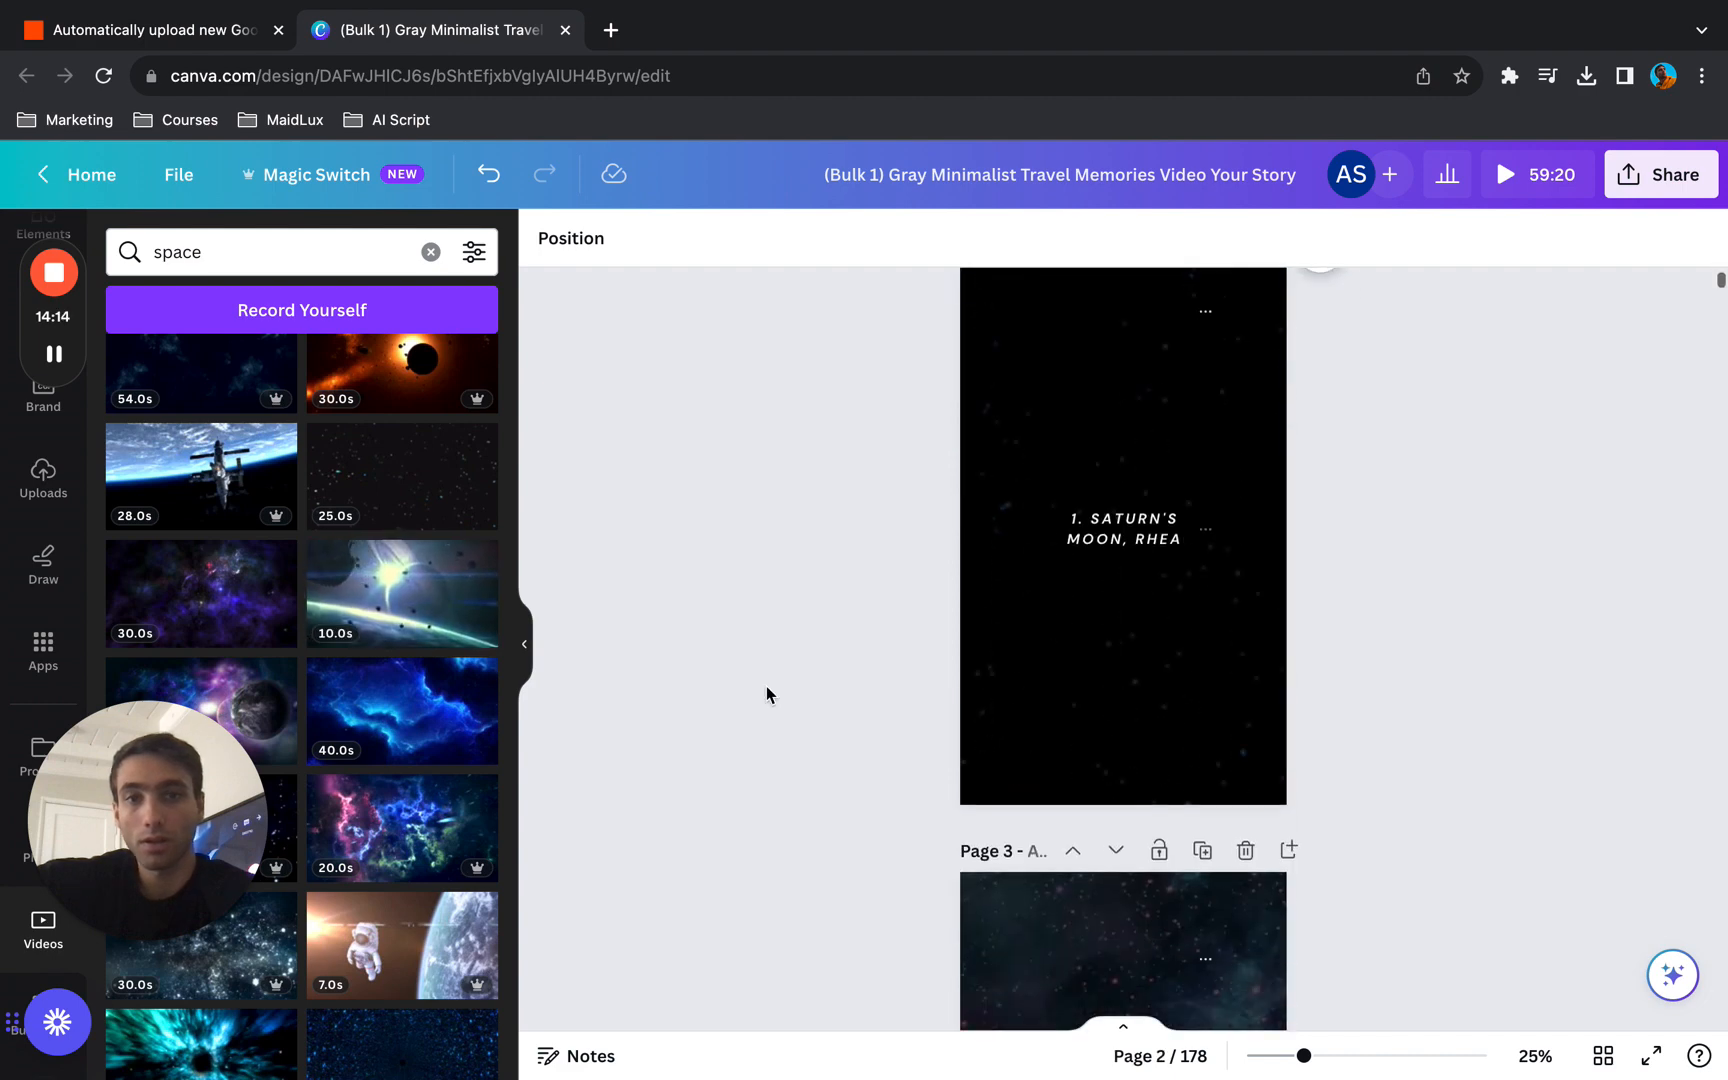
scroll(768, 694, down, 5)
scroll(390, 560, down, 5)
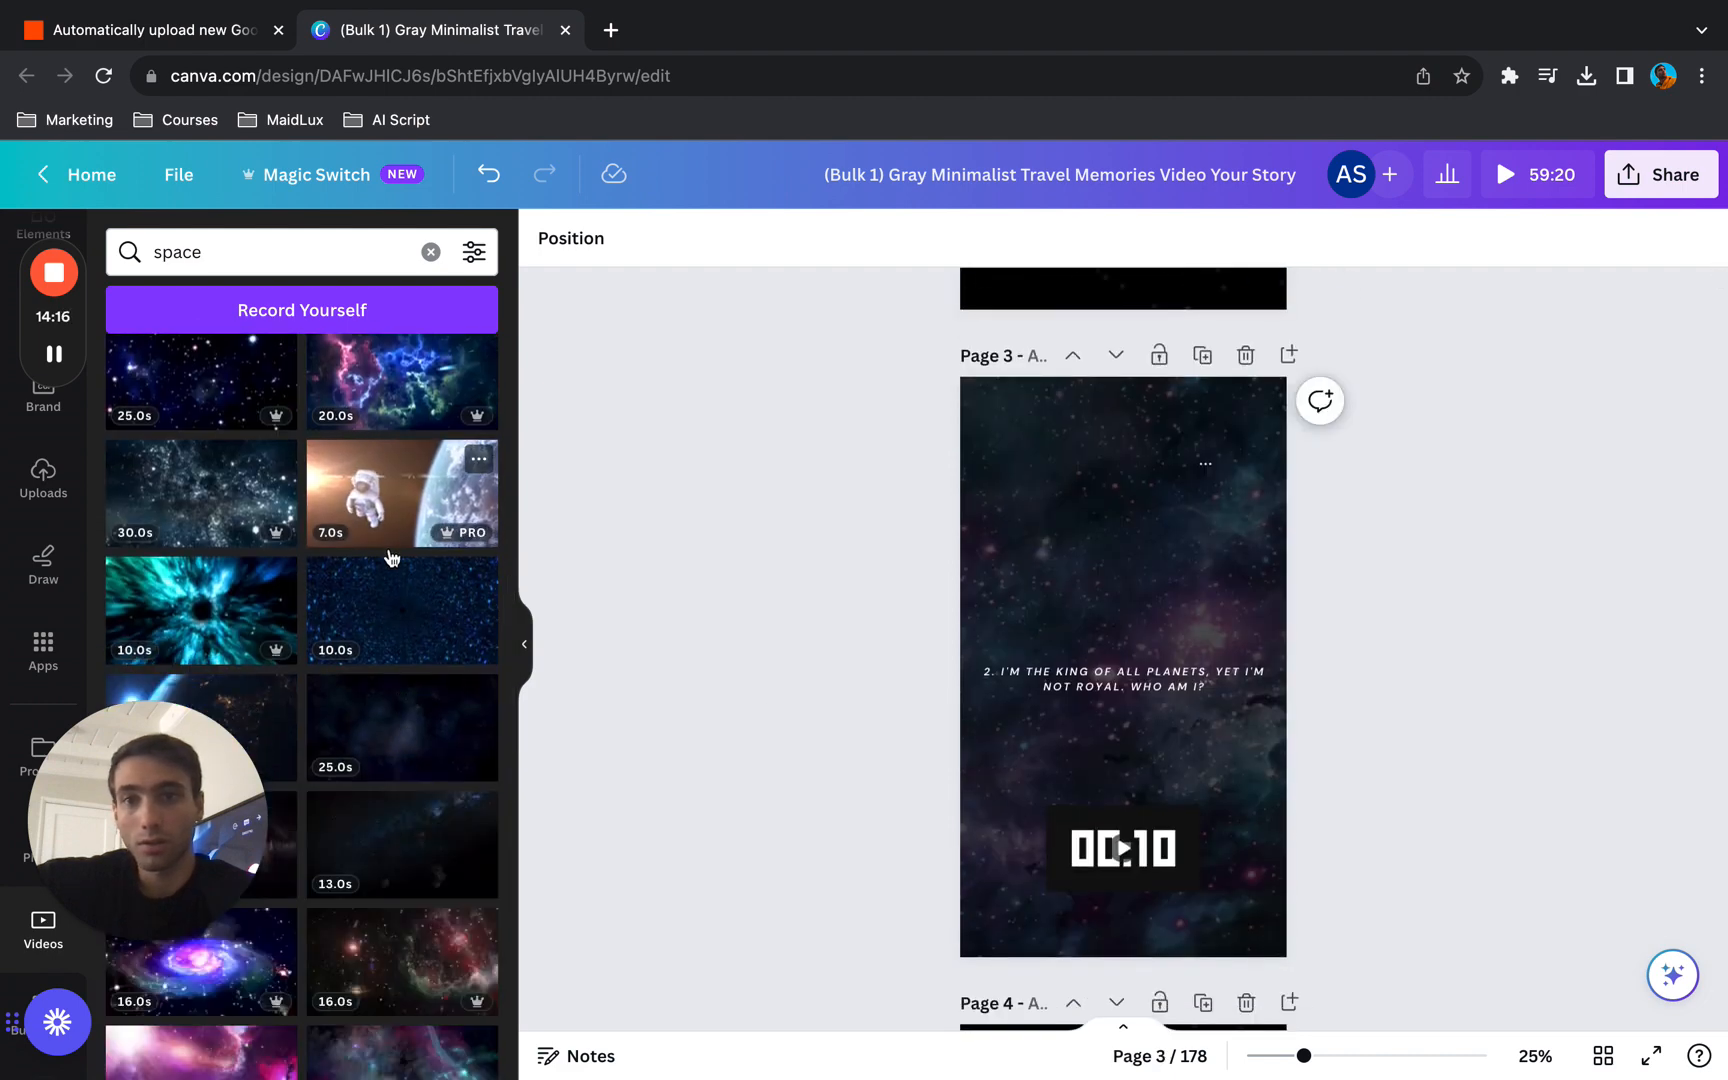
drag(391, 560, 975, 445)
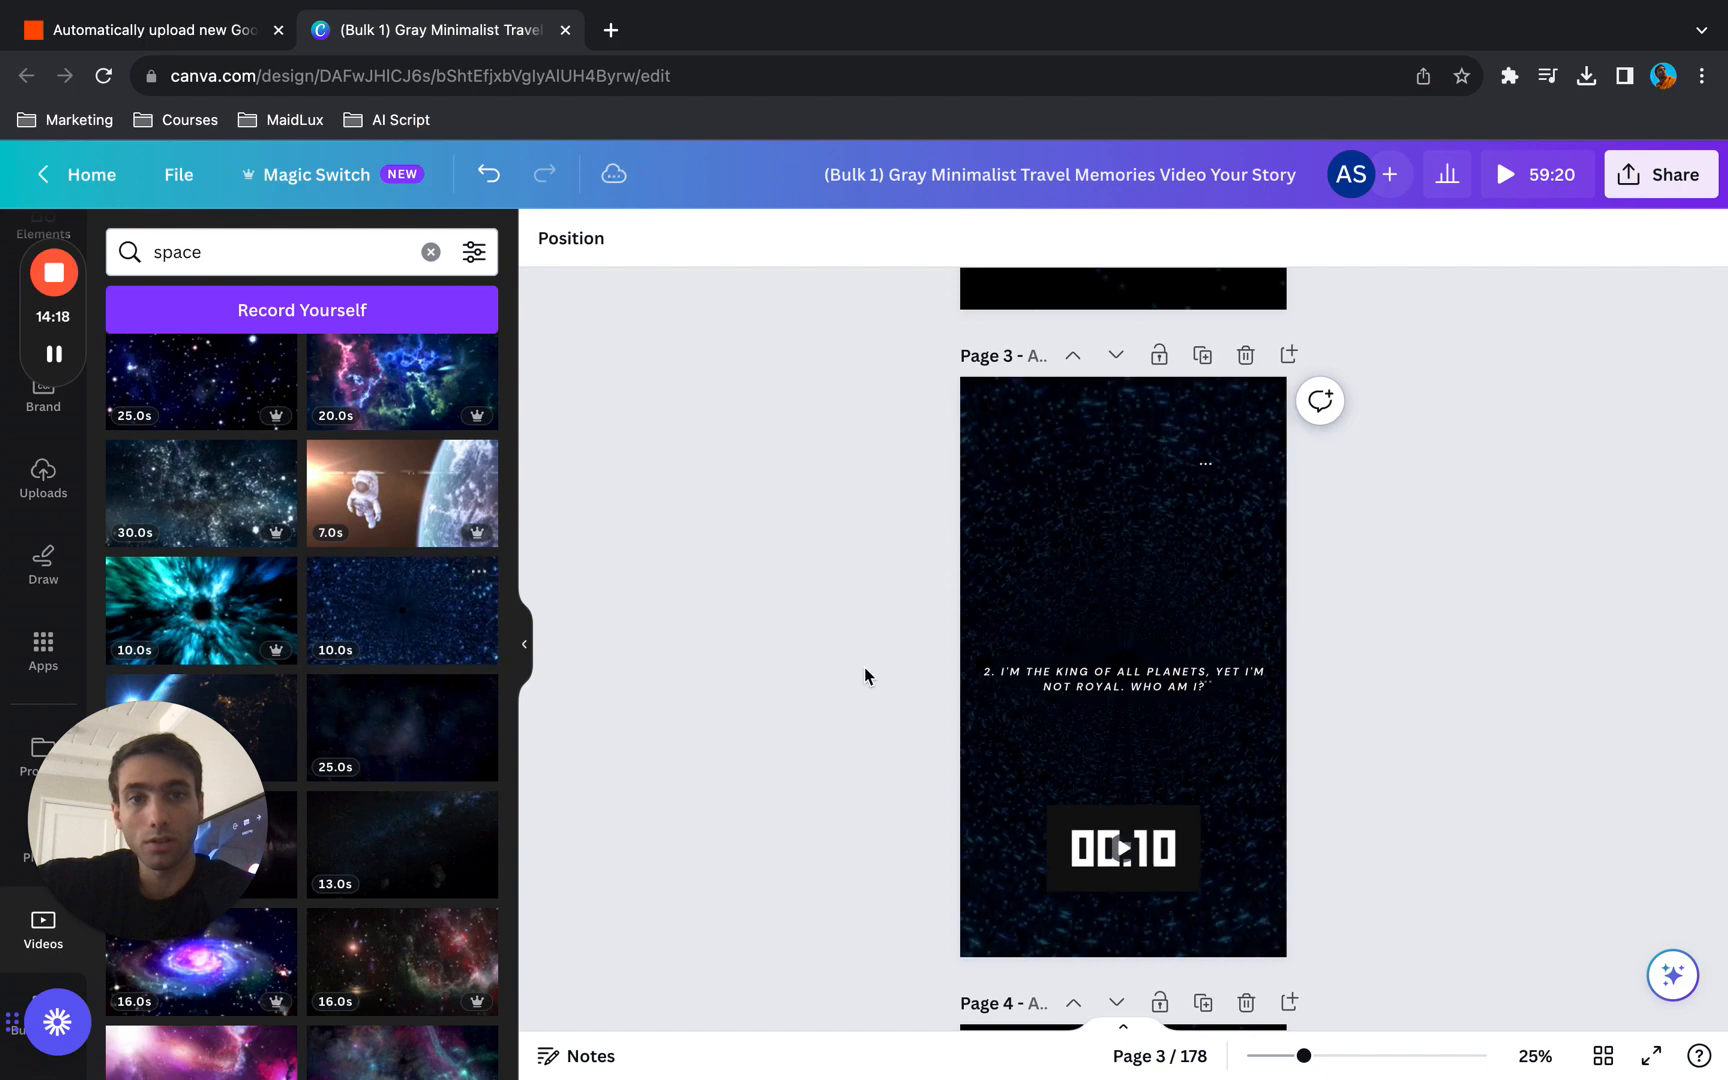
- Replace page 5's background with the 16-second red nebula video and page 7's with the 20-second blue Earth video, and review the pages
scroll(864, 667, down, 10)
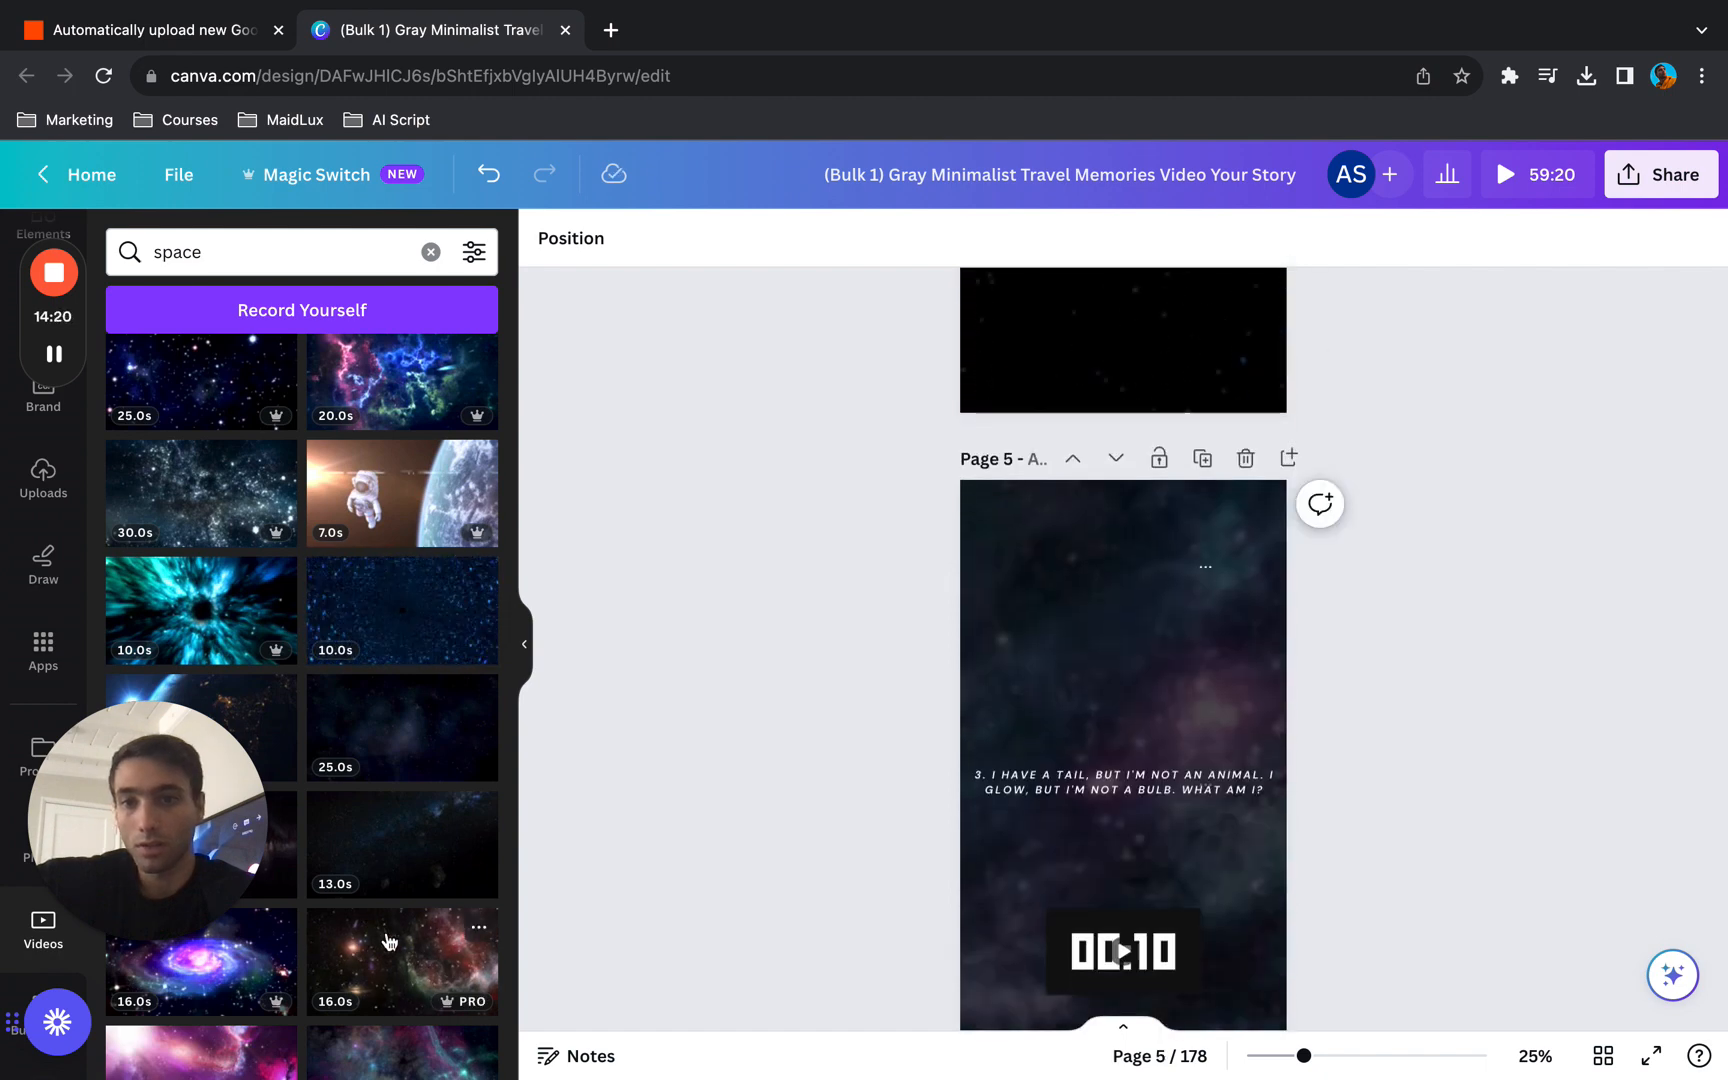
drag(389, 940, 983, 550)
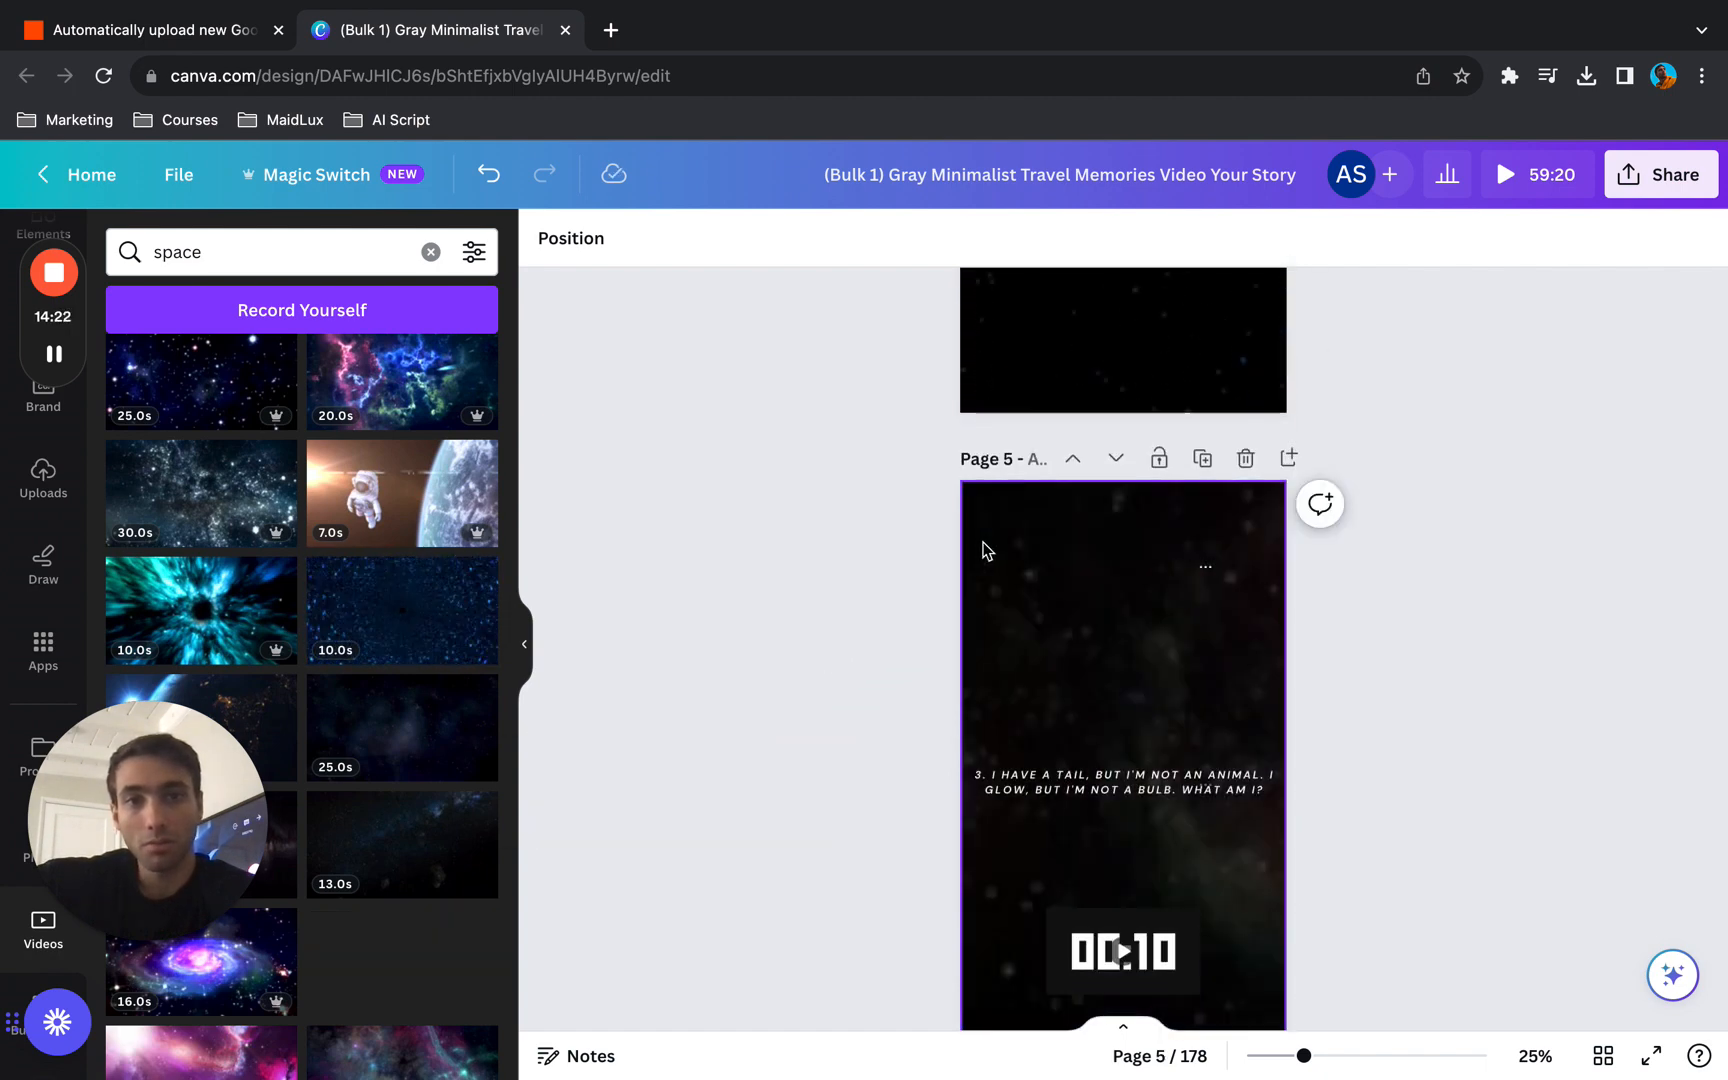
scroll(886, 732, down, 5)
scroll(430, 888, down, 2)
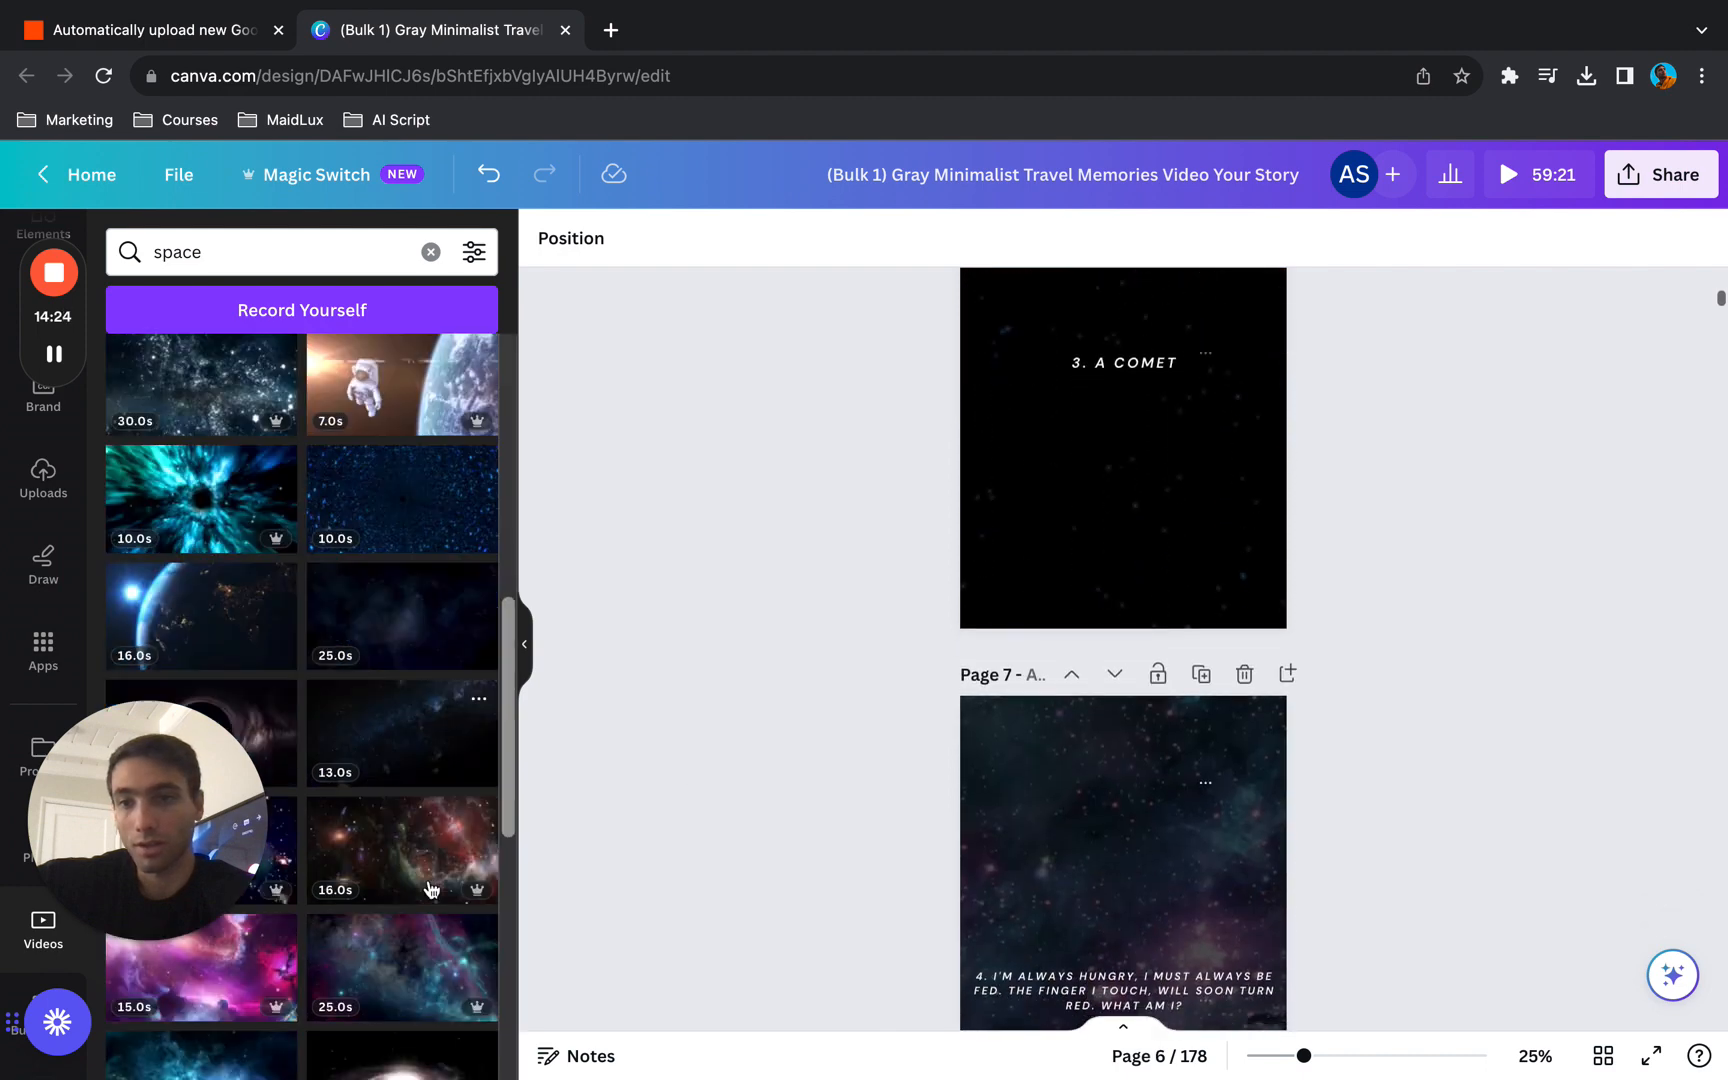
scroll(430, 888, down, 5)
drag(400, 618, 977, 763)
scroll(979, 769, up, 15)
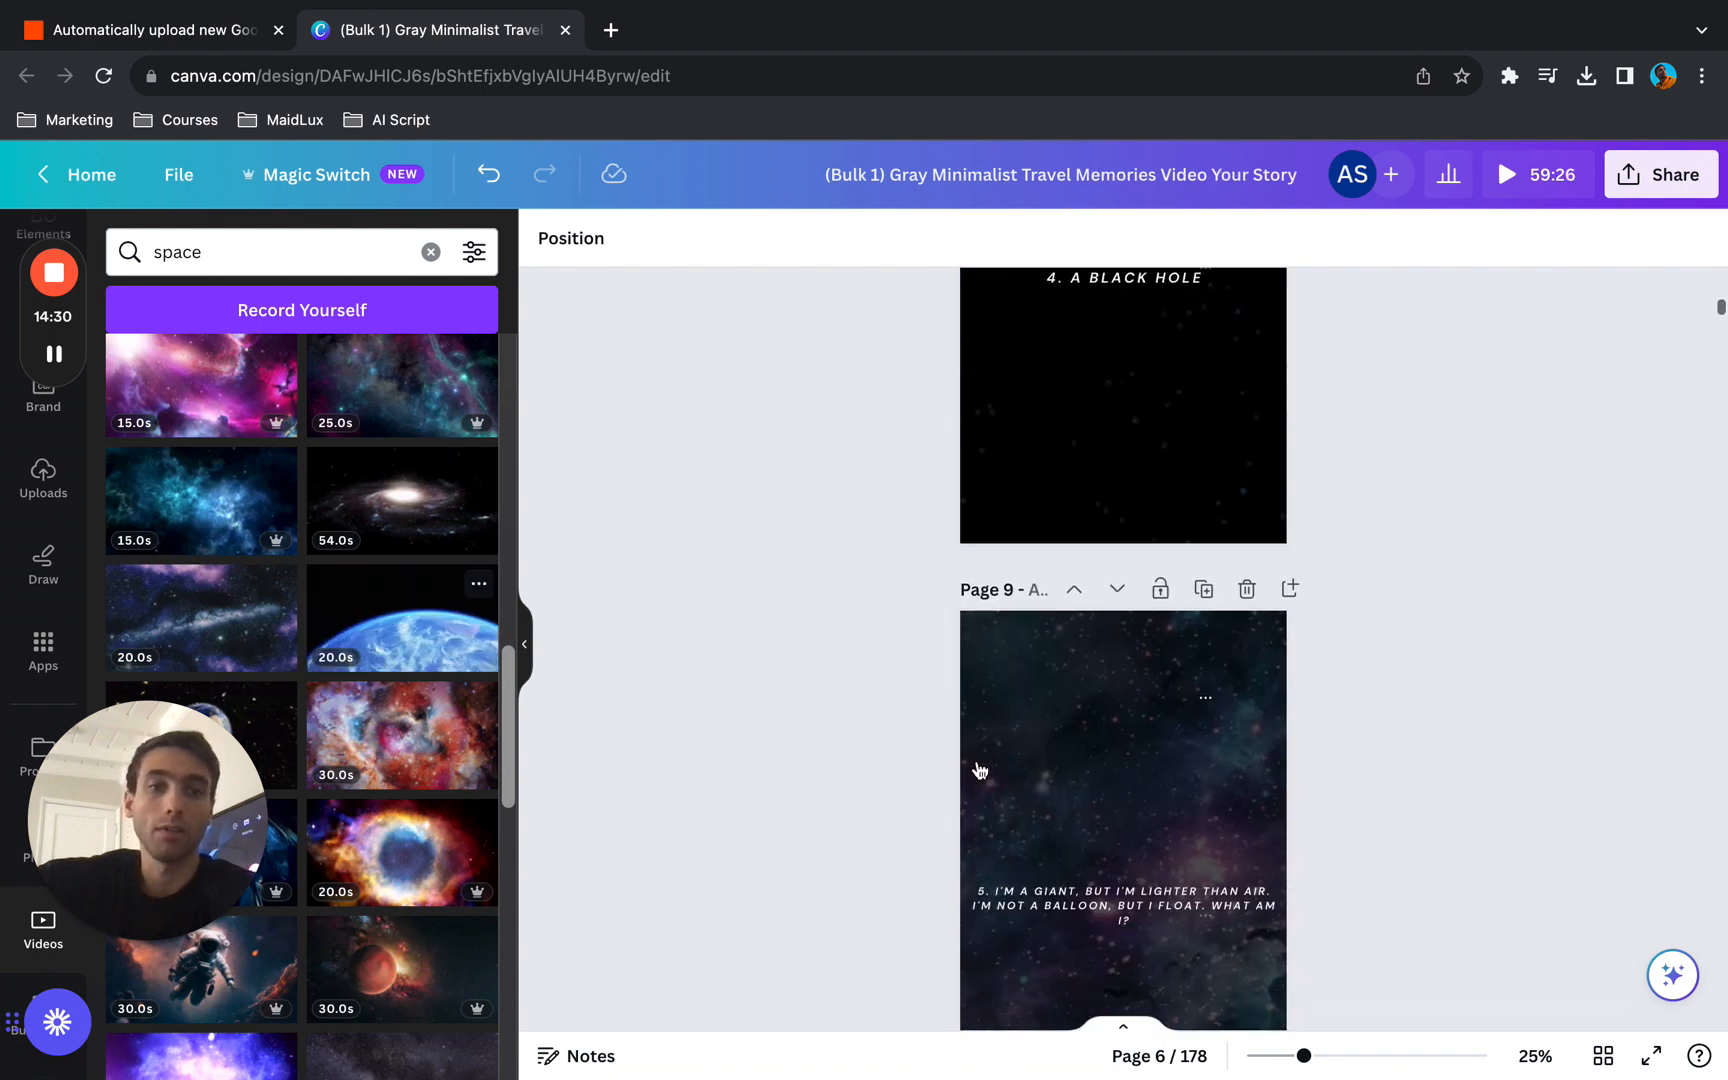
scroll(979, 769, up, 5)
scroll(979, 769, down, 20)
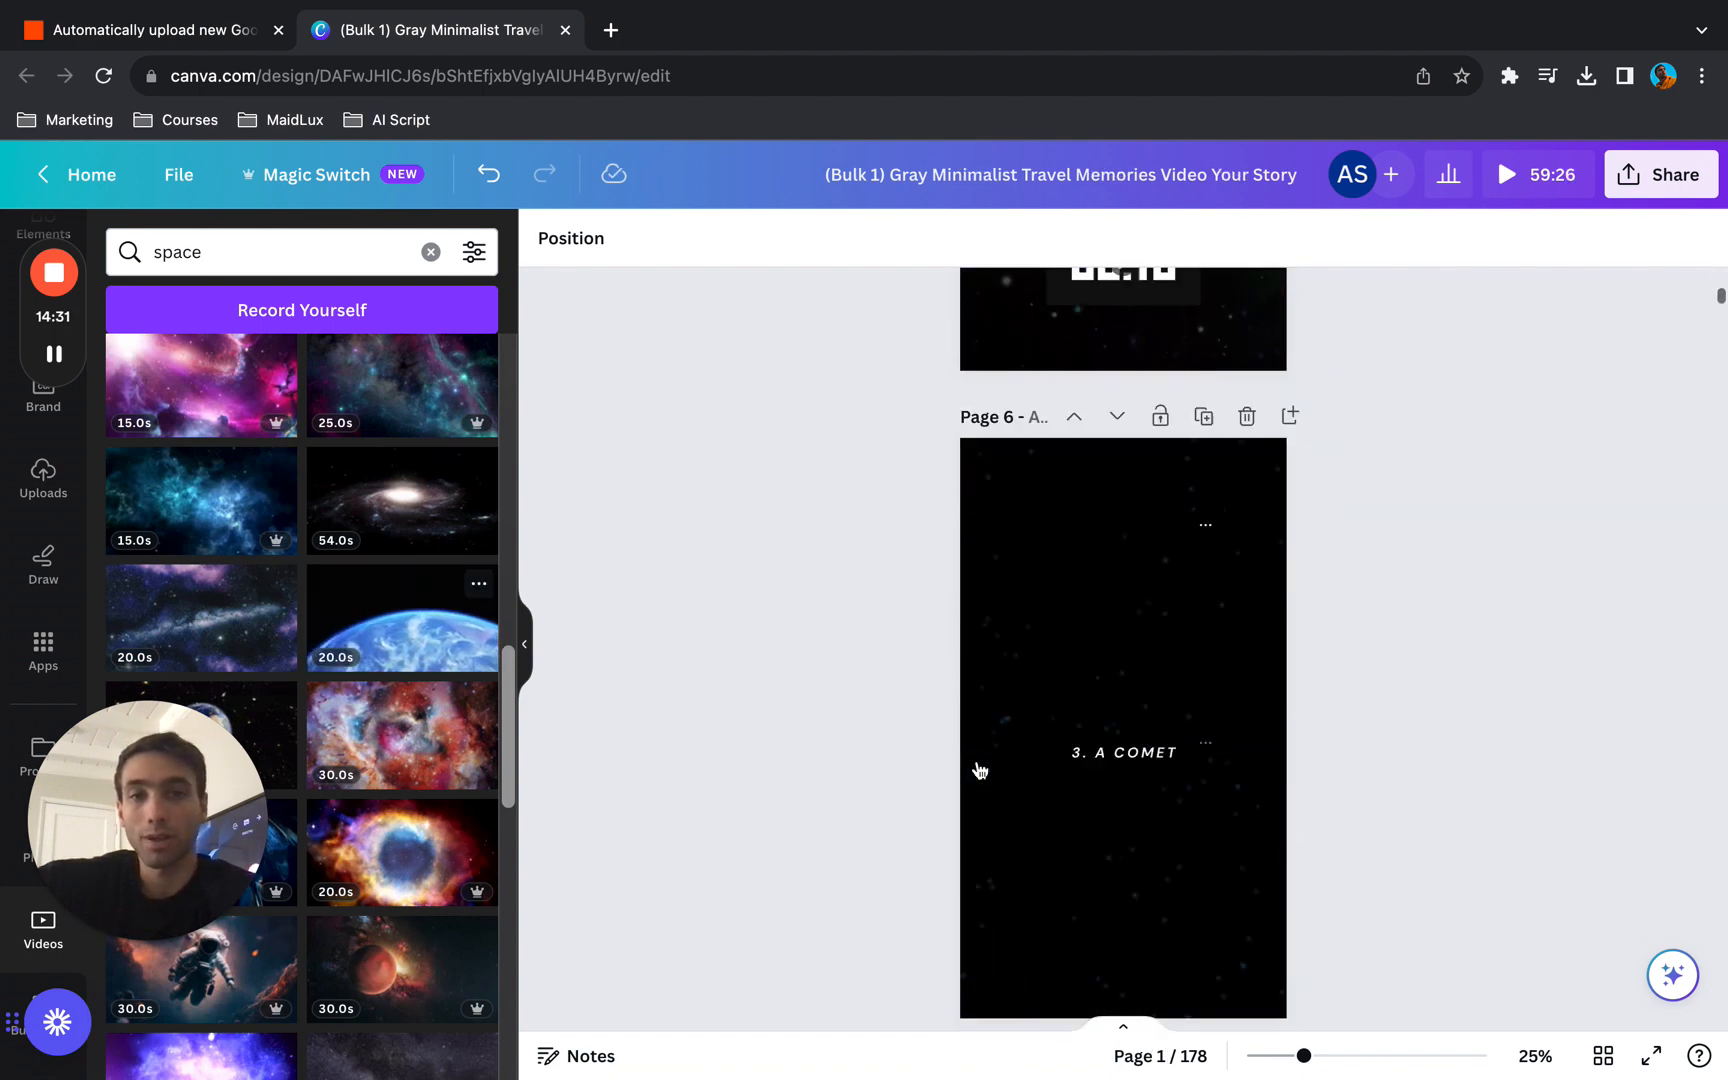
scroll(979, 769, up, 20)
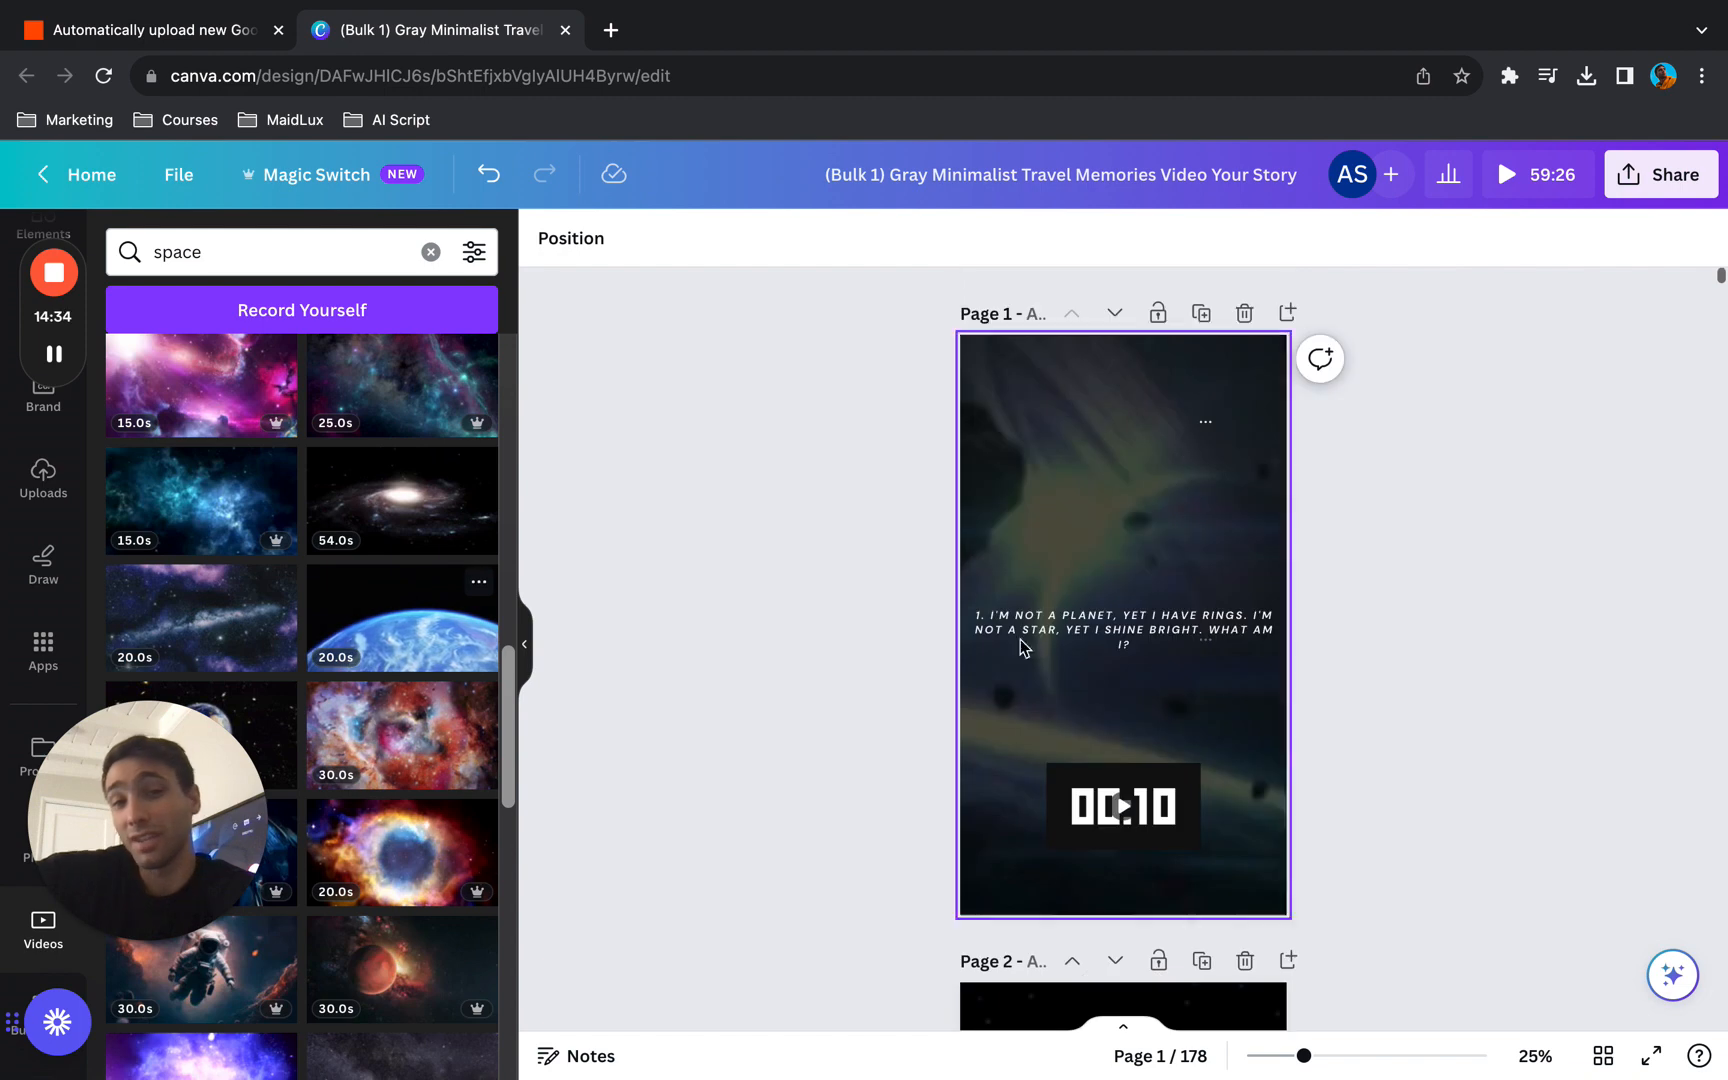
- Open elevenlabs.io in a new browser tab
click(610, 29)
text(elevel)
key(BackSpace)
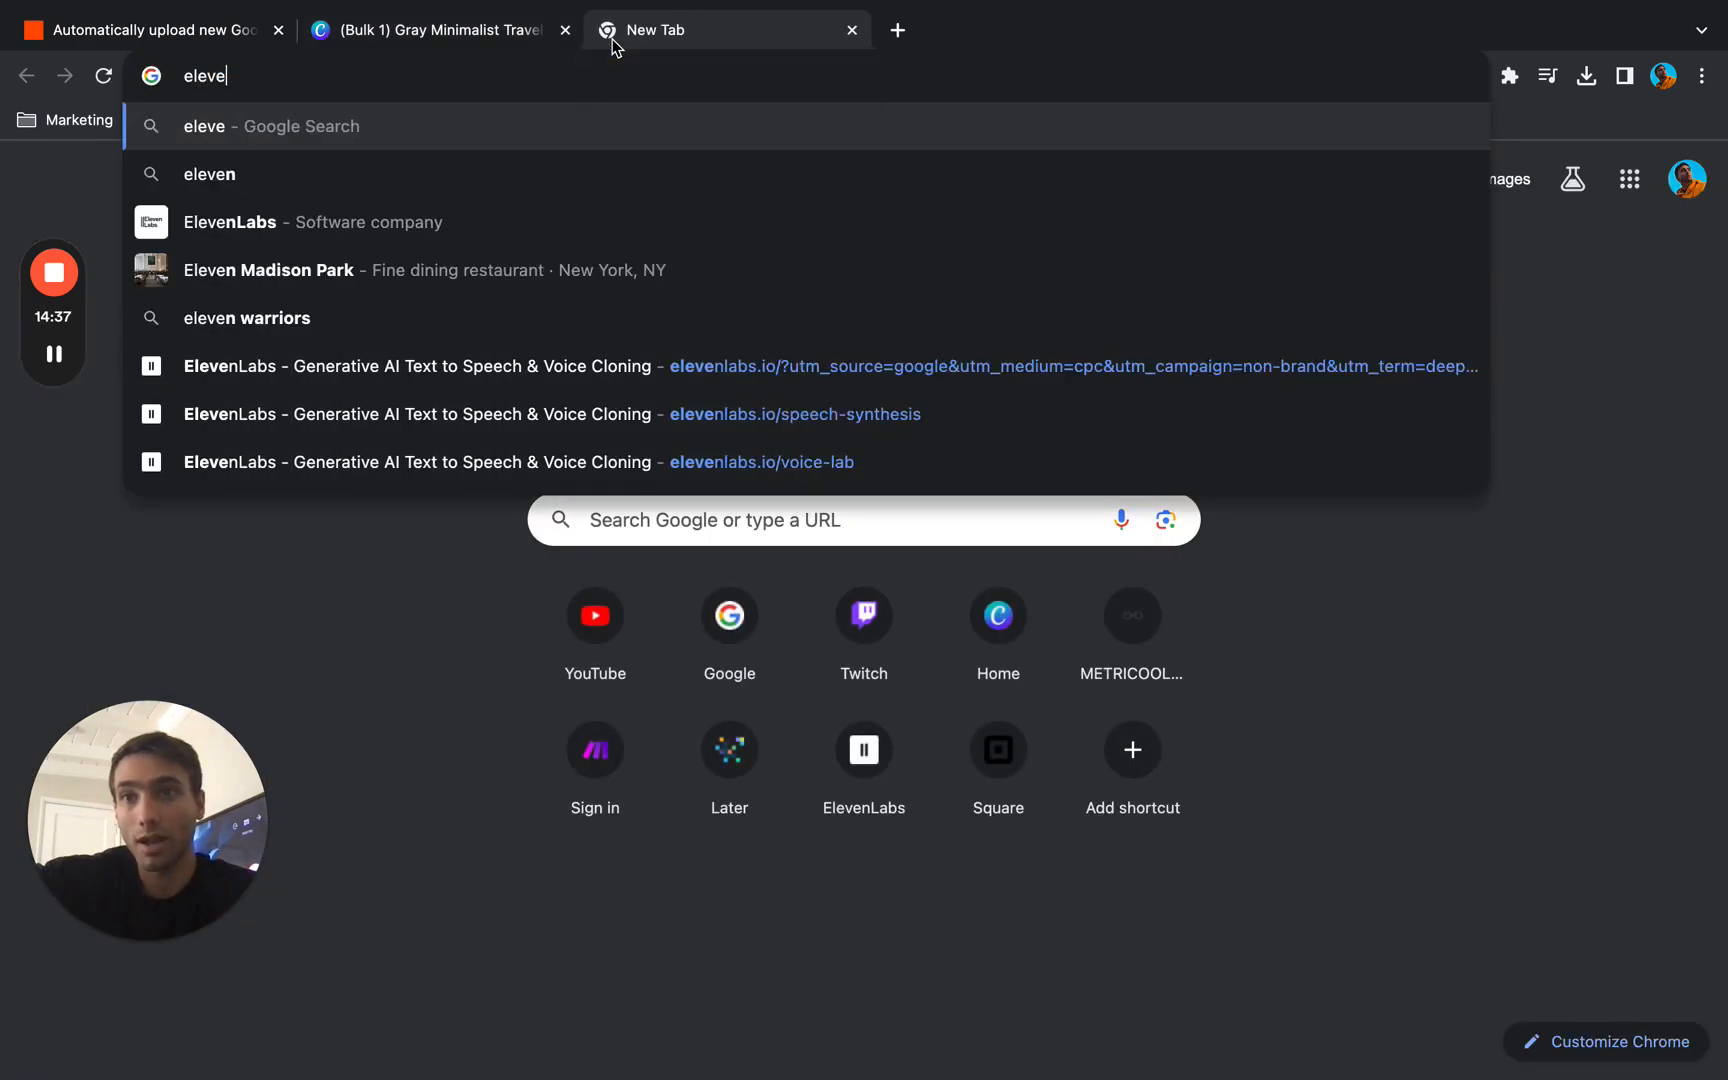
text(nlabs)
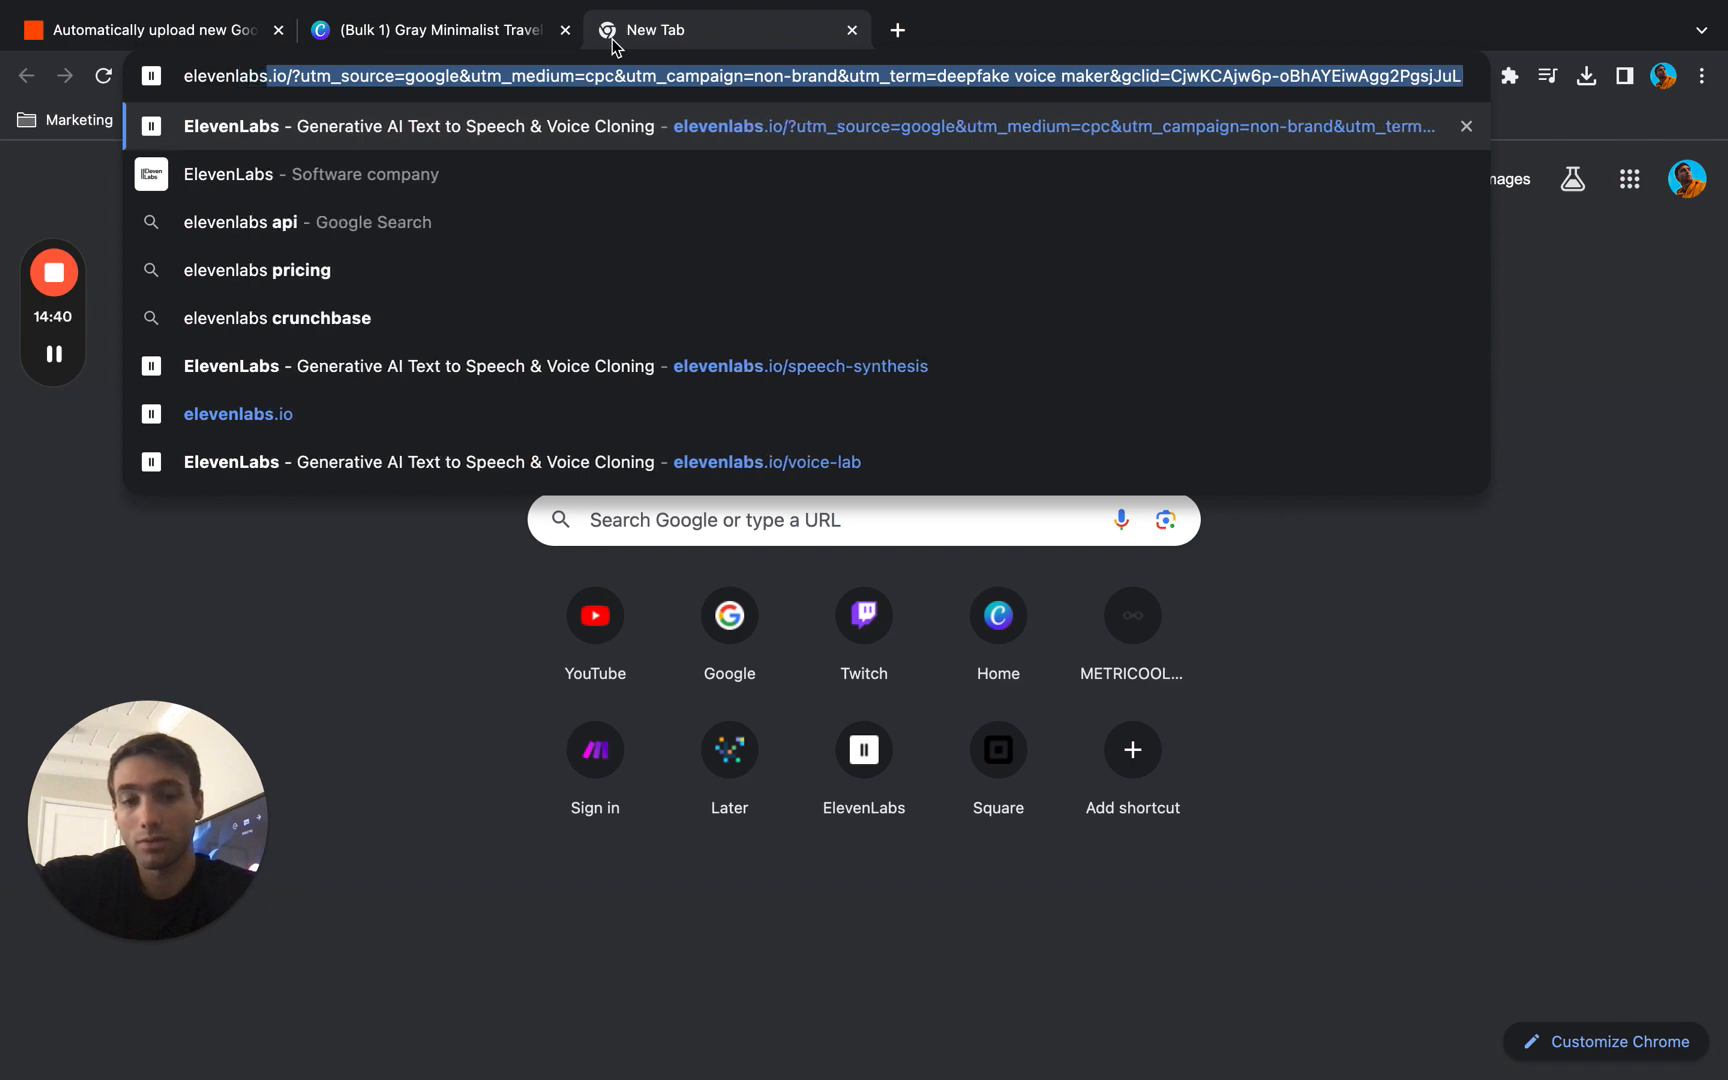
text(.io)
key(Return)
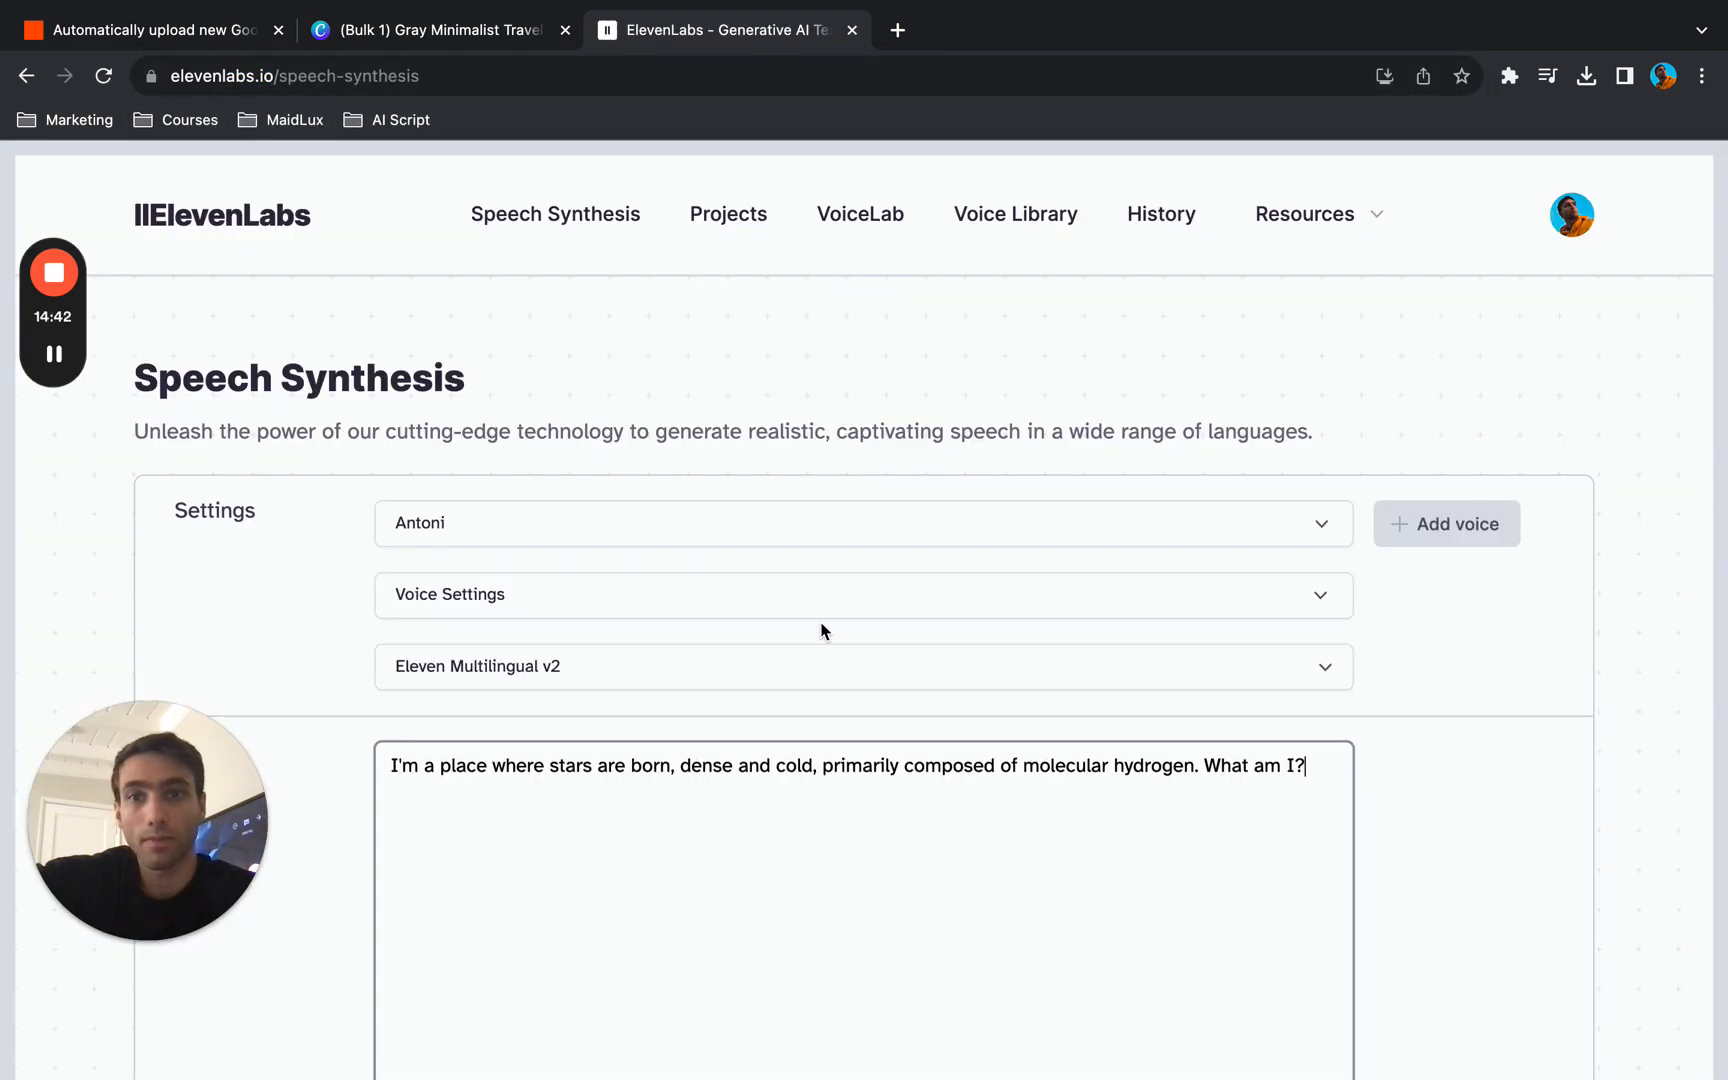
- Preview the Daniel voice, select it for speech synthesis and pause the preview
scroll(822, 630, down, 3)
click(1313, 298)
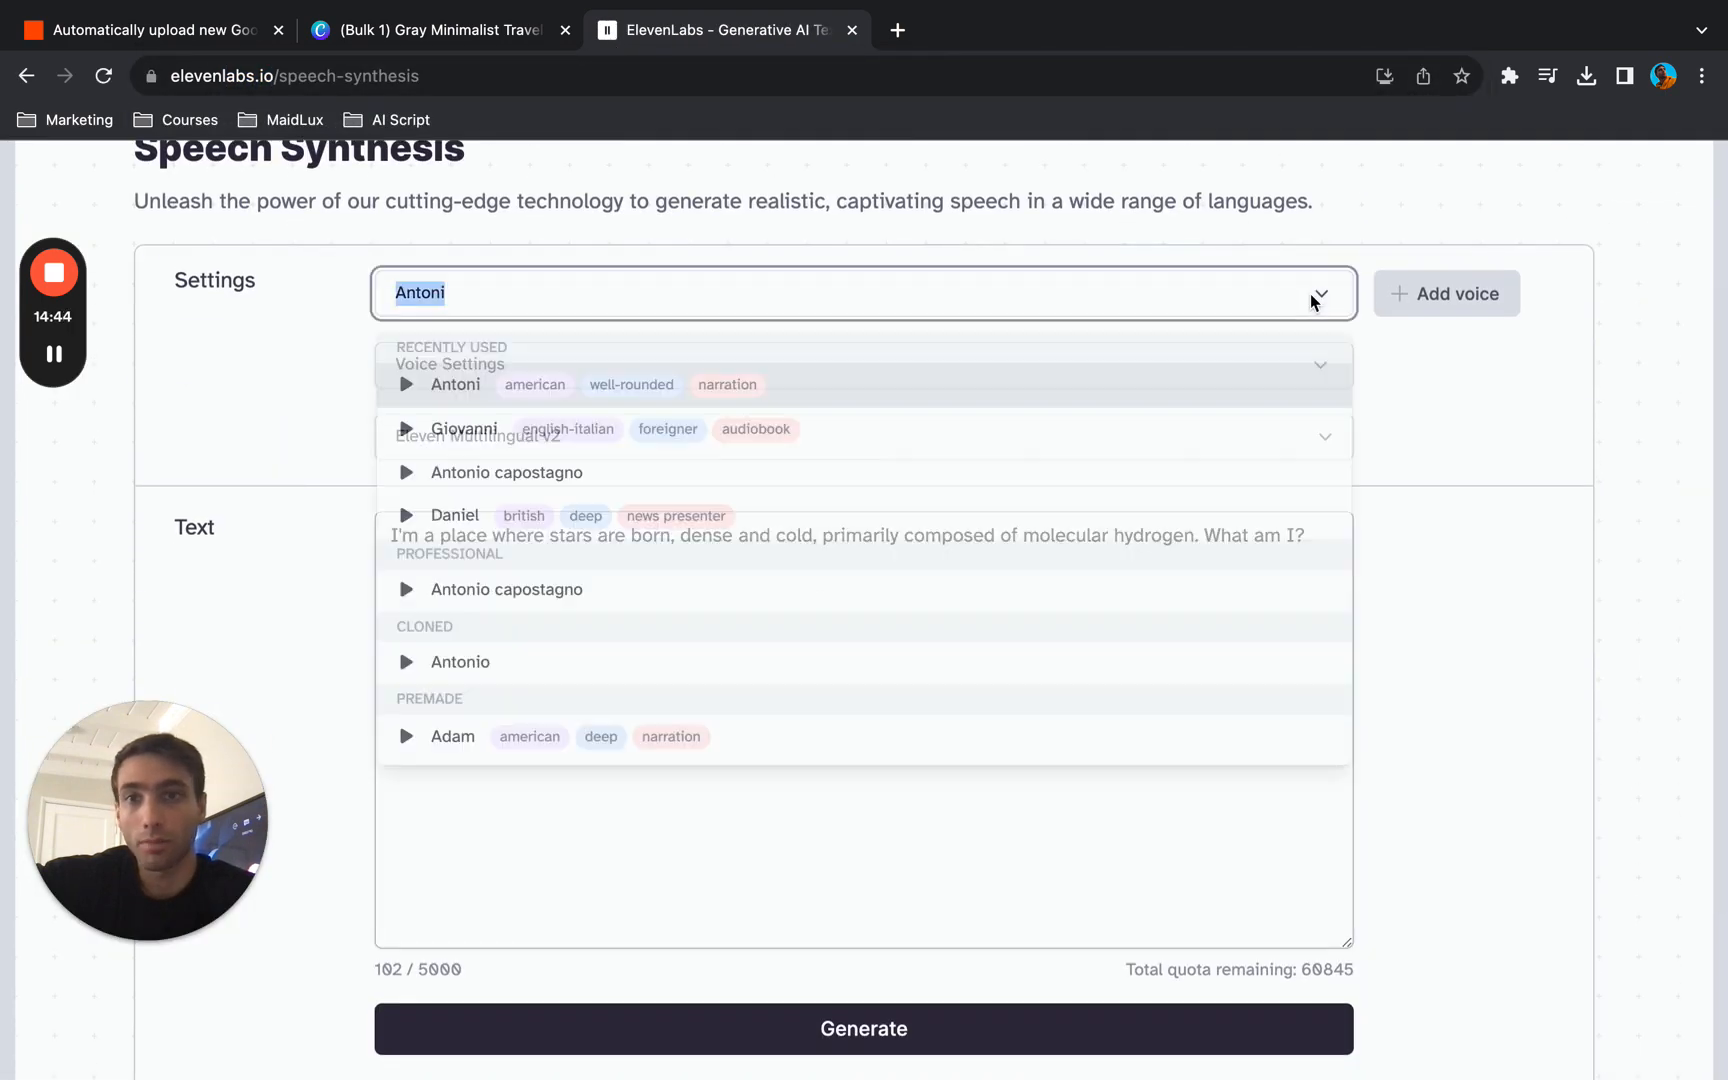
click(406, 518)
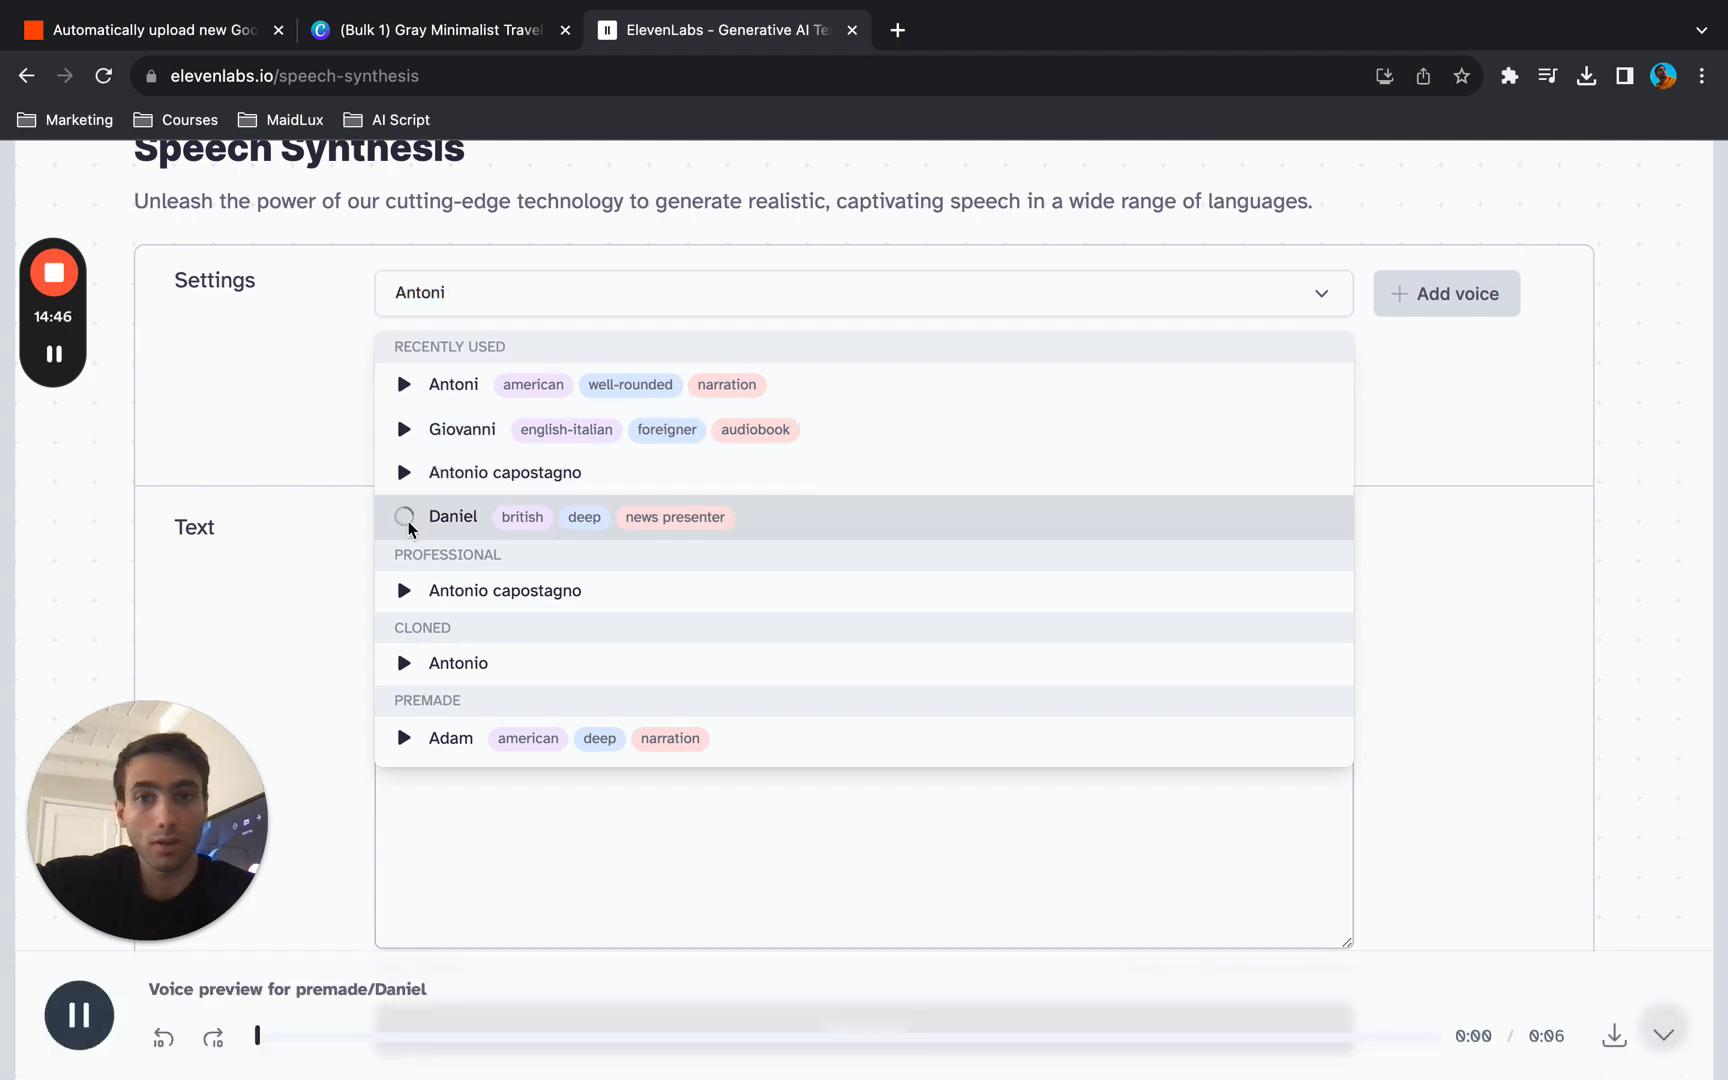
click(855, 516)
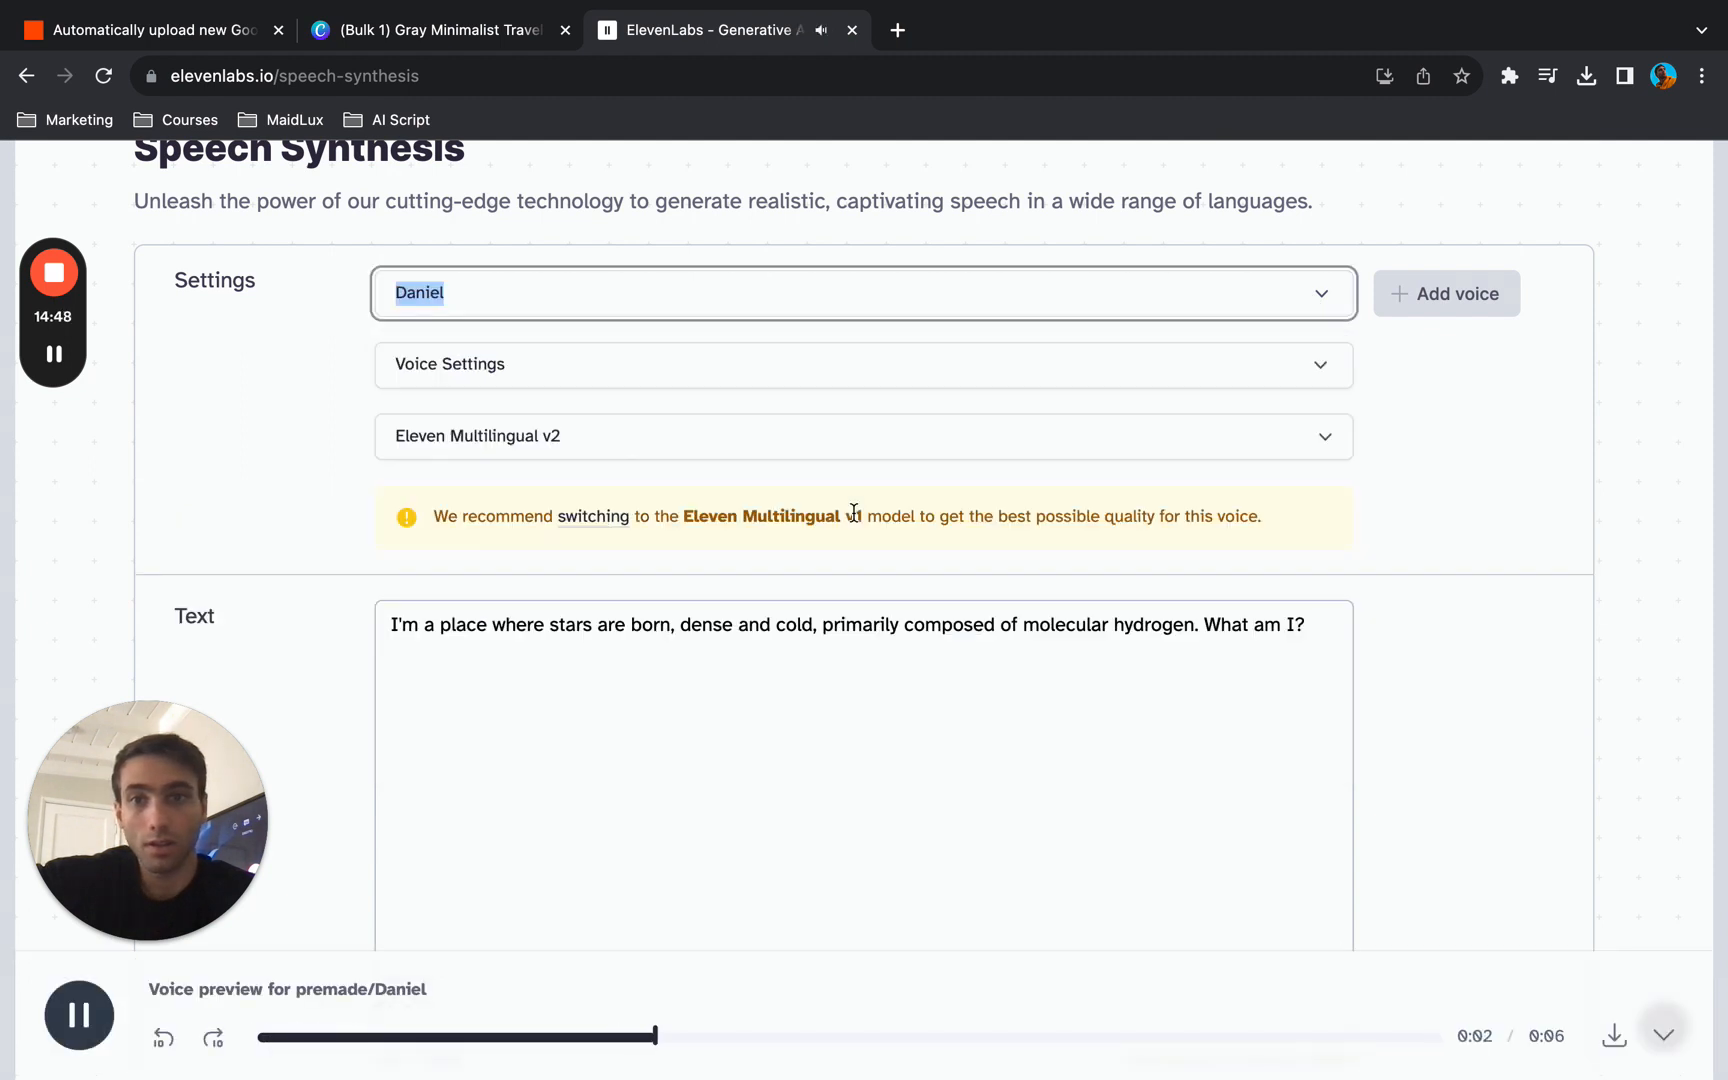
triple_click(785, 652)
click(70, 996)
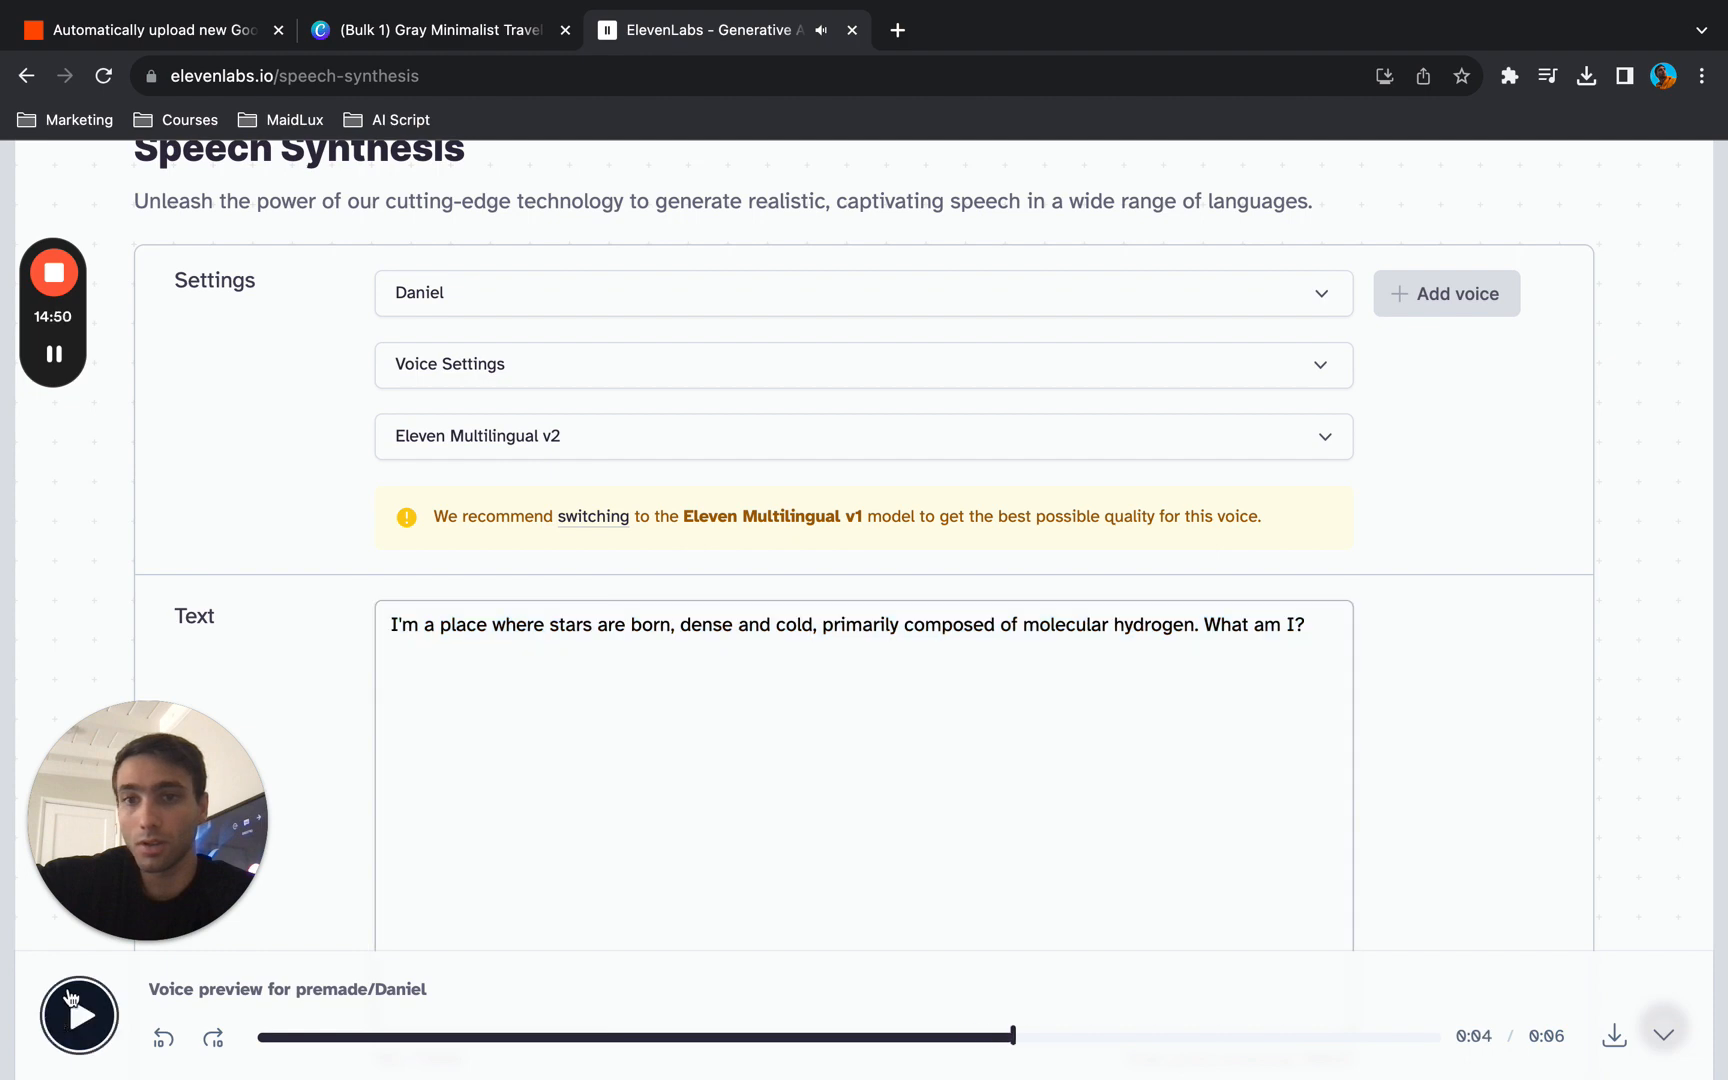
- Copy page 1's riddle text from the Canva design and paste it over the existing speech text in ElevenLabs
click(464, 44)
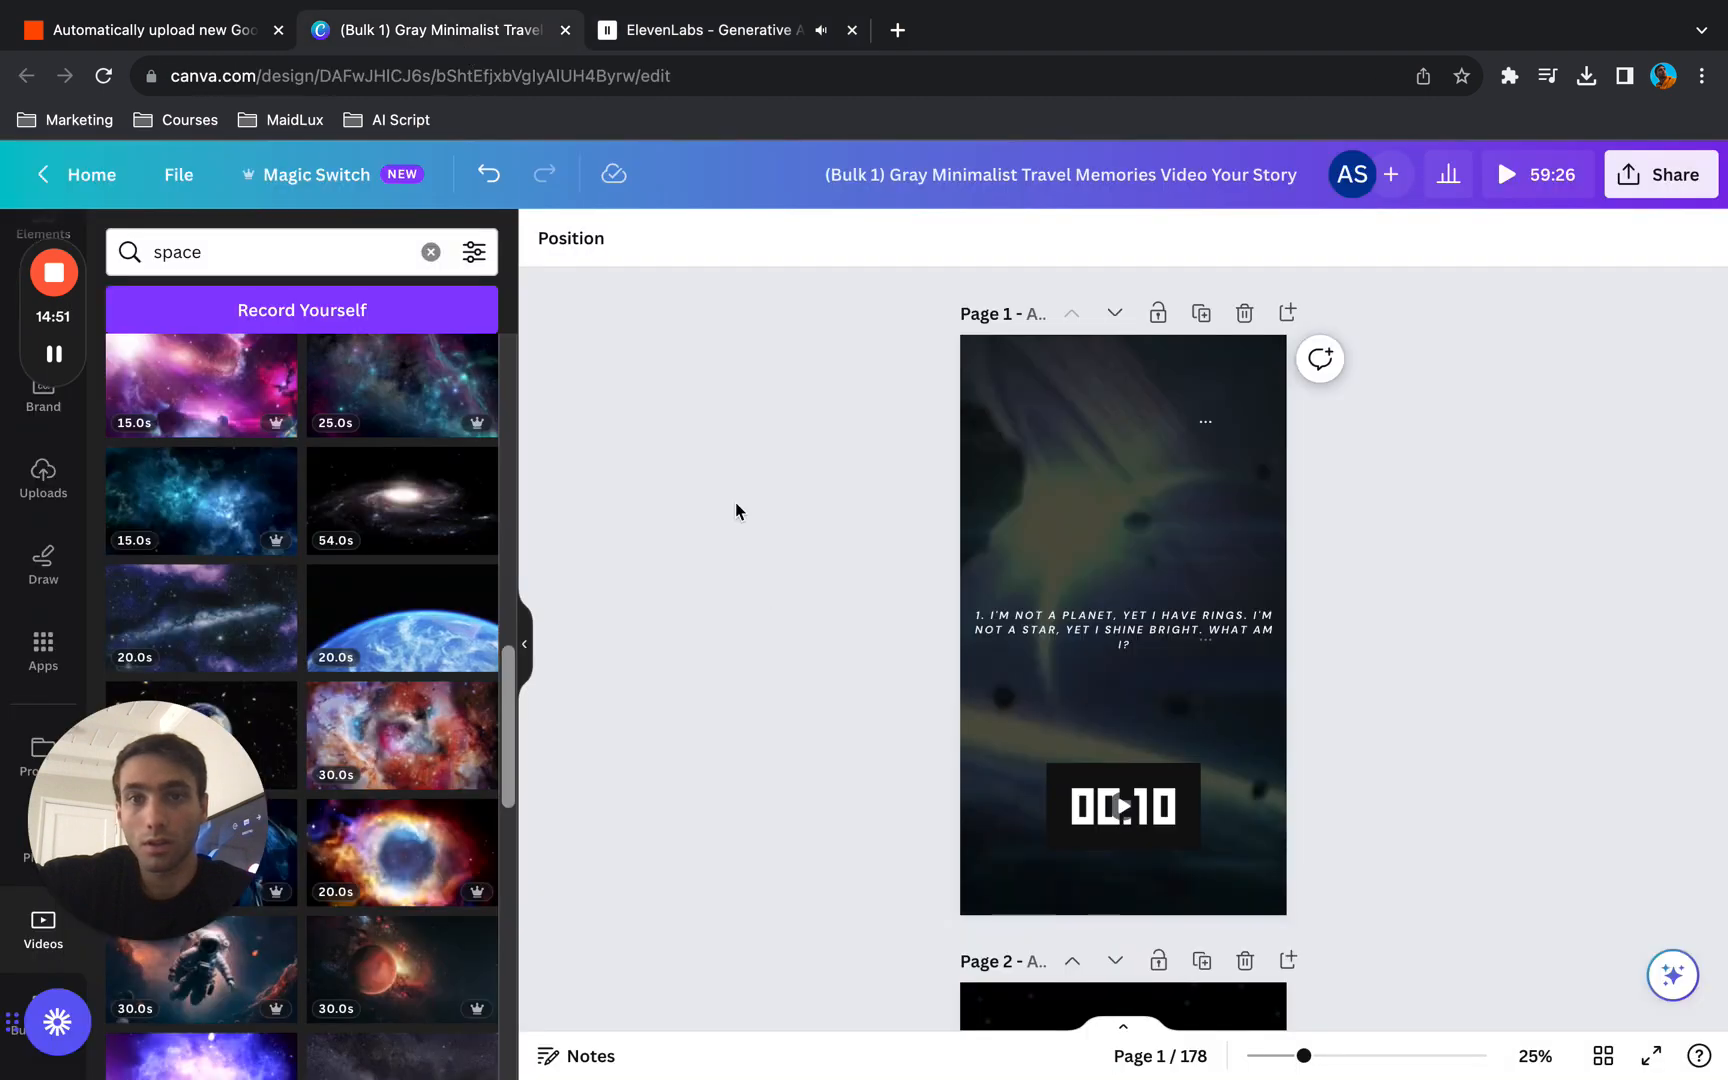
click(1105, 616)
double_click(1105, 614)
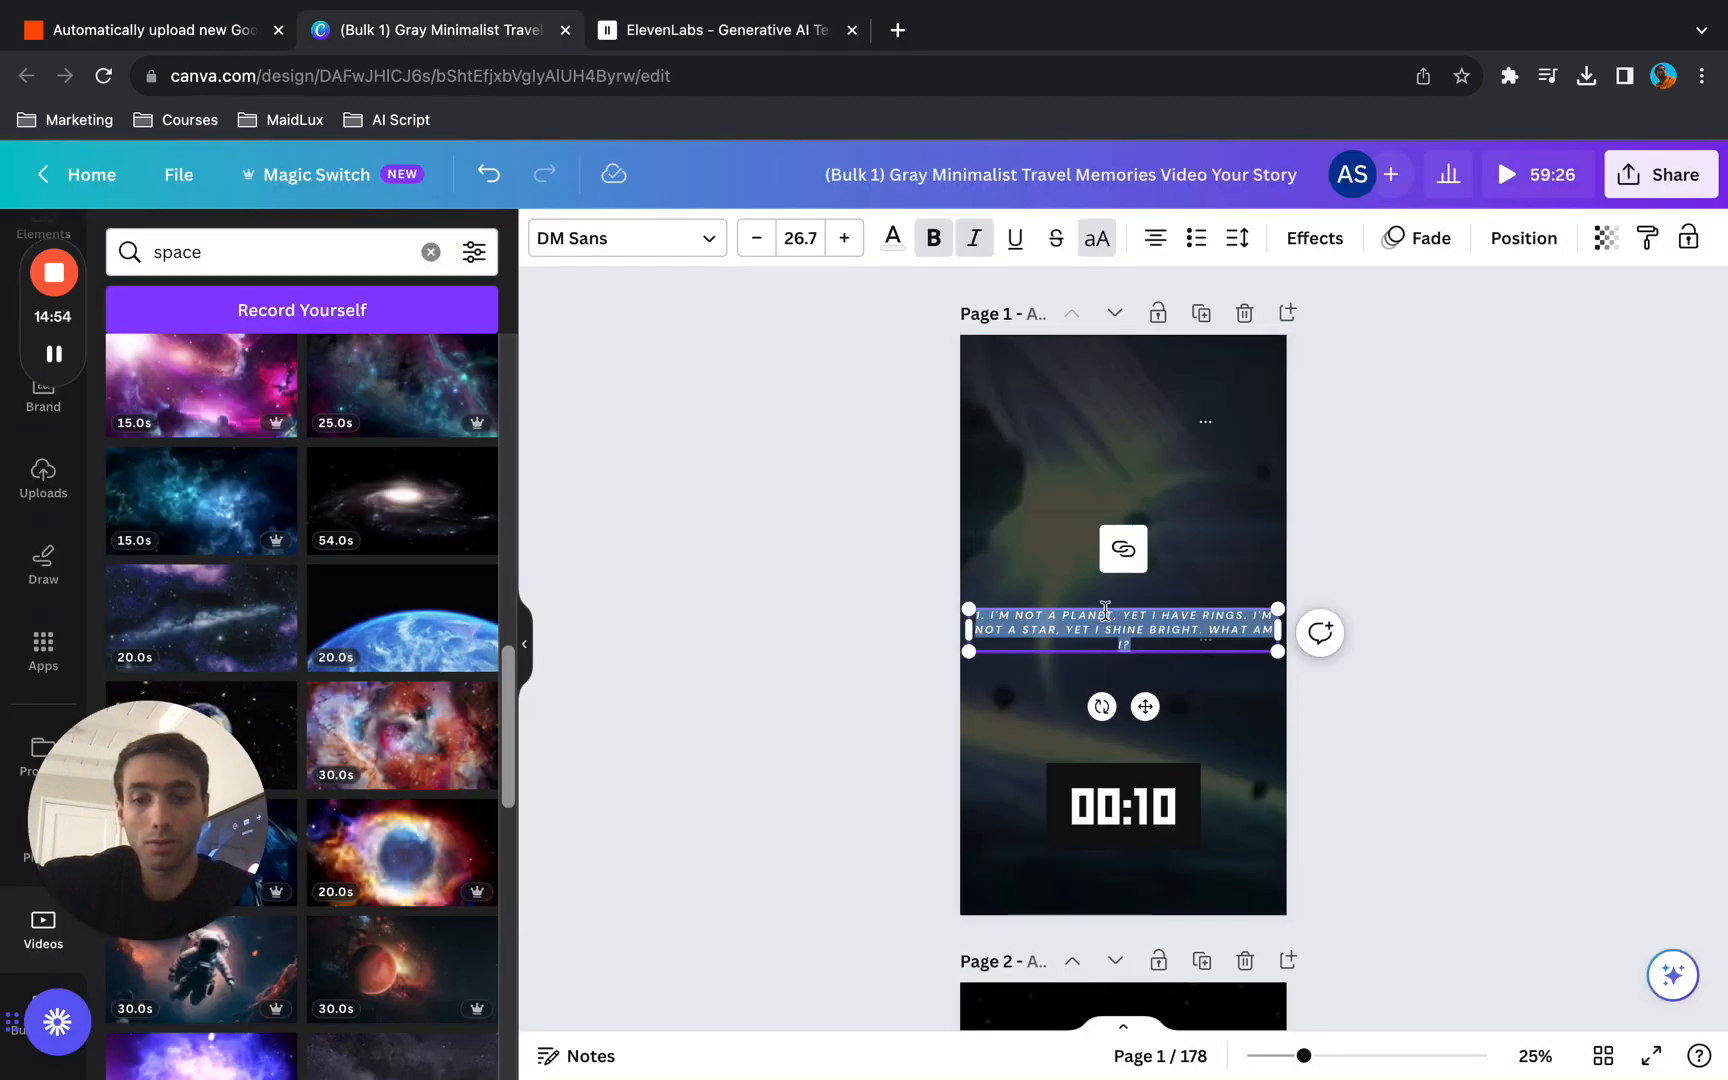
click(771, 20)
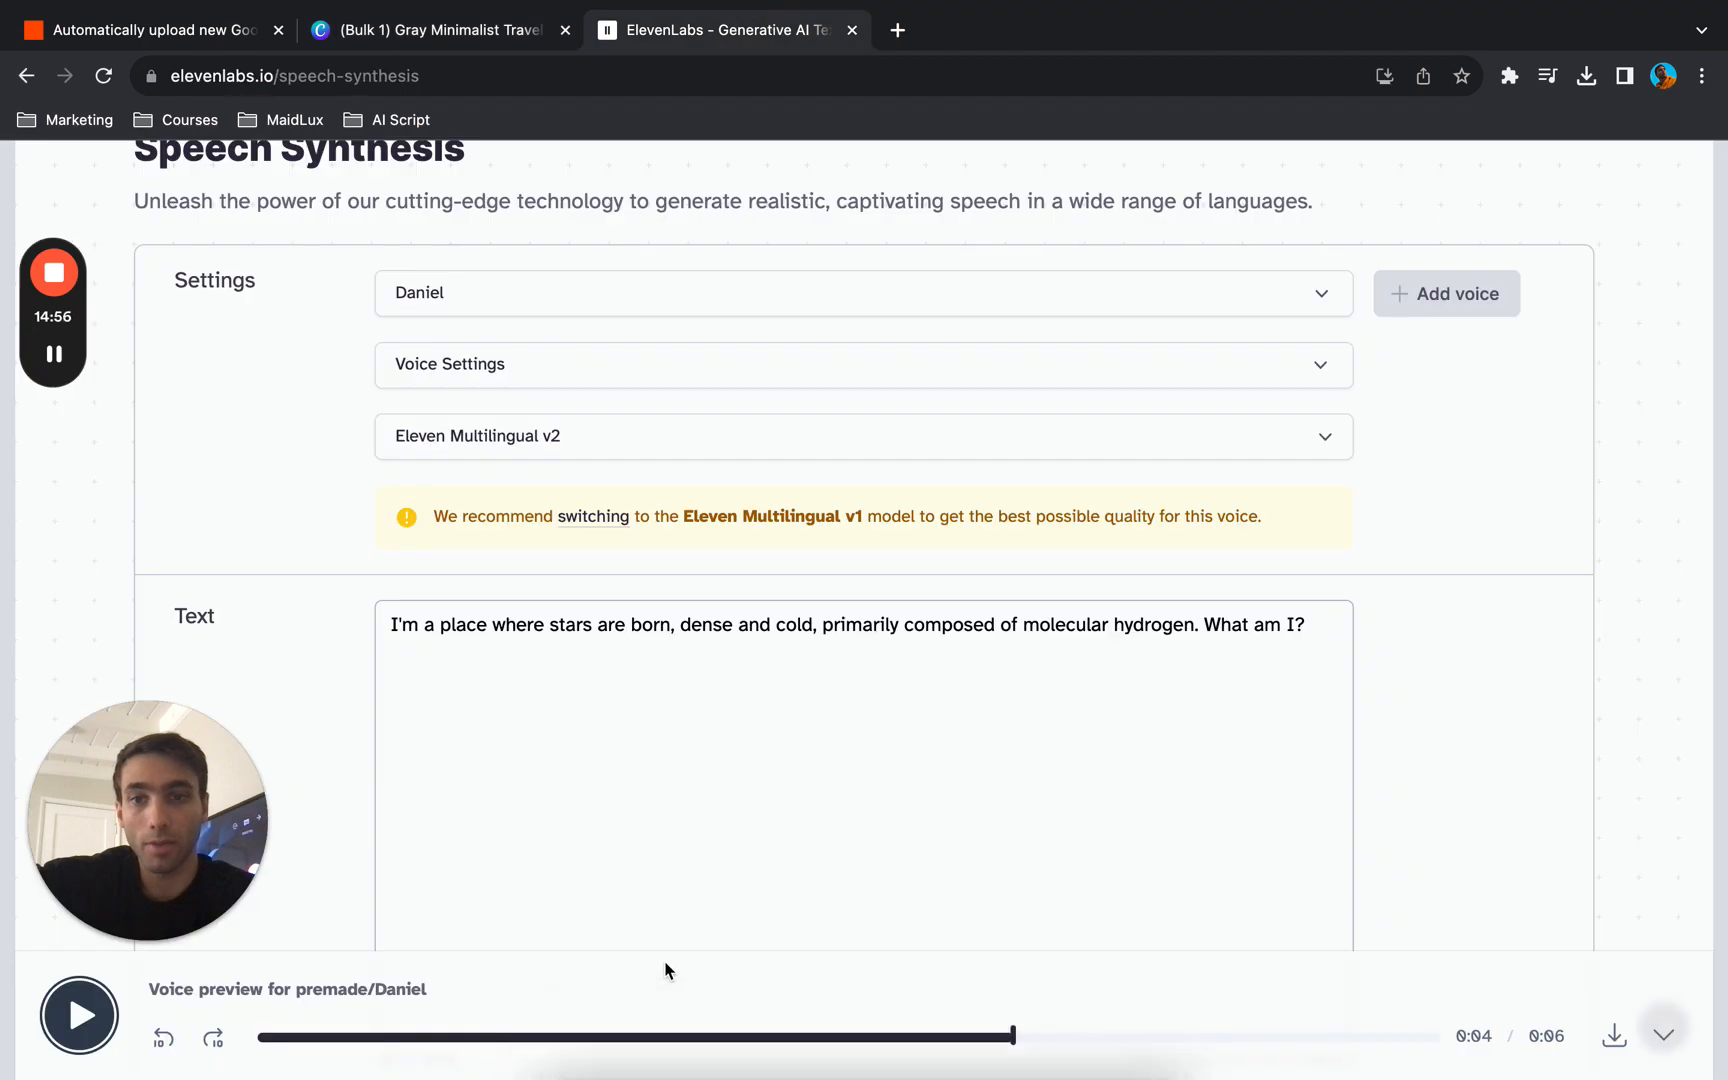
click(723, 730)
key(ctrl+a)
text(1. I'm not a planet, yet I have rings. I'm not a star, yet I shine bright. What am I?)
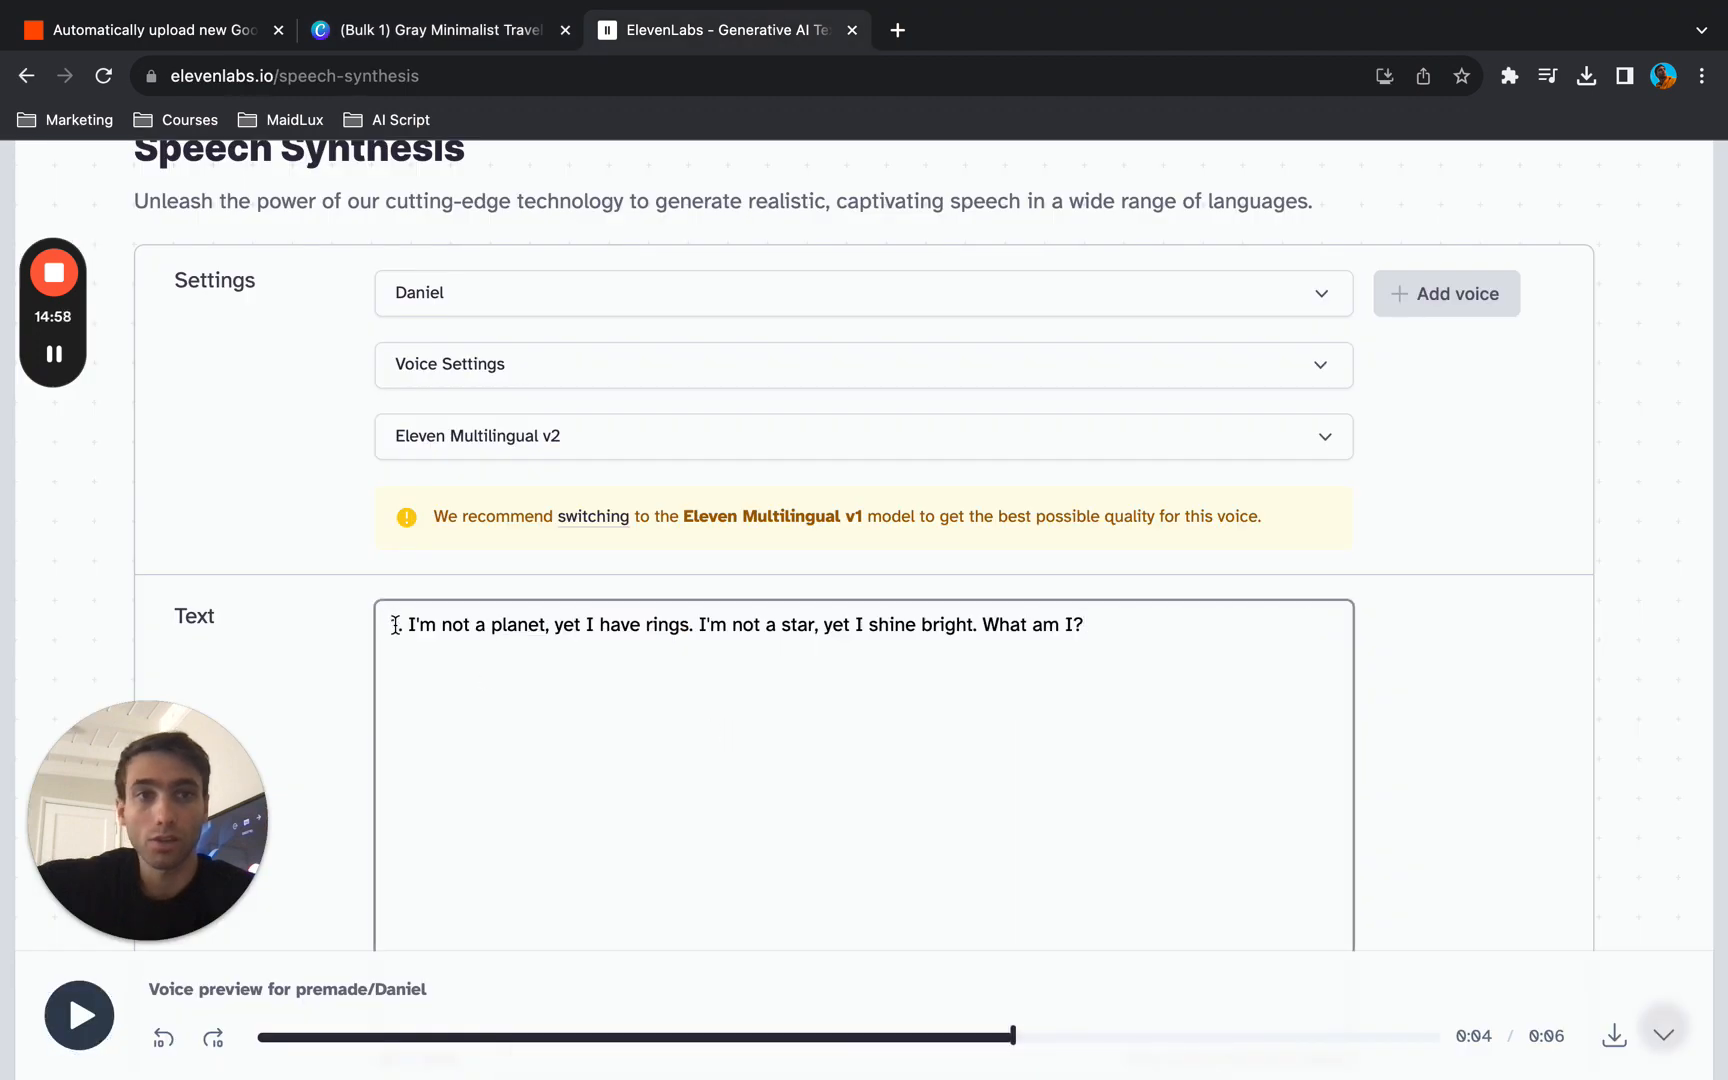
- Generate the riddle's voiceover and download the audio file, opening the uploads in Canva while it is processed
scroll(340, 655, down, 3)
click(603, 767)
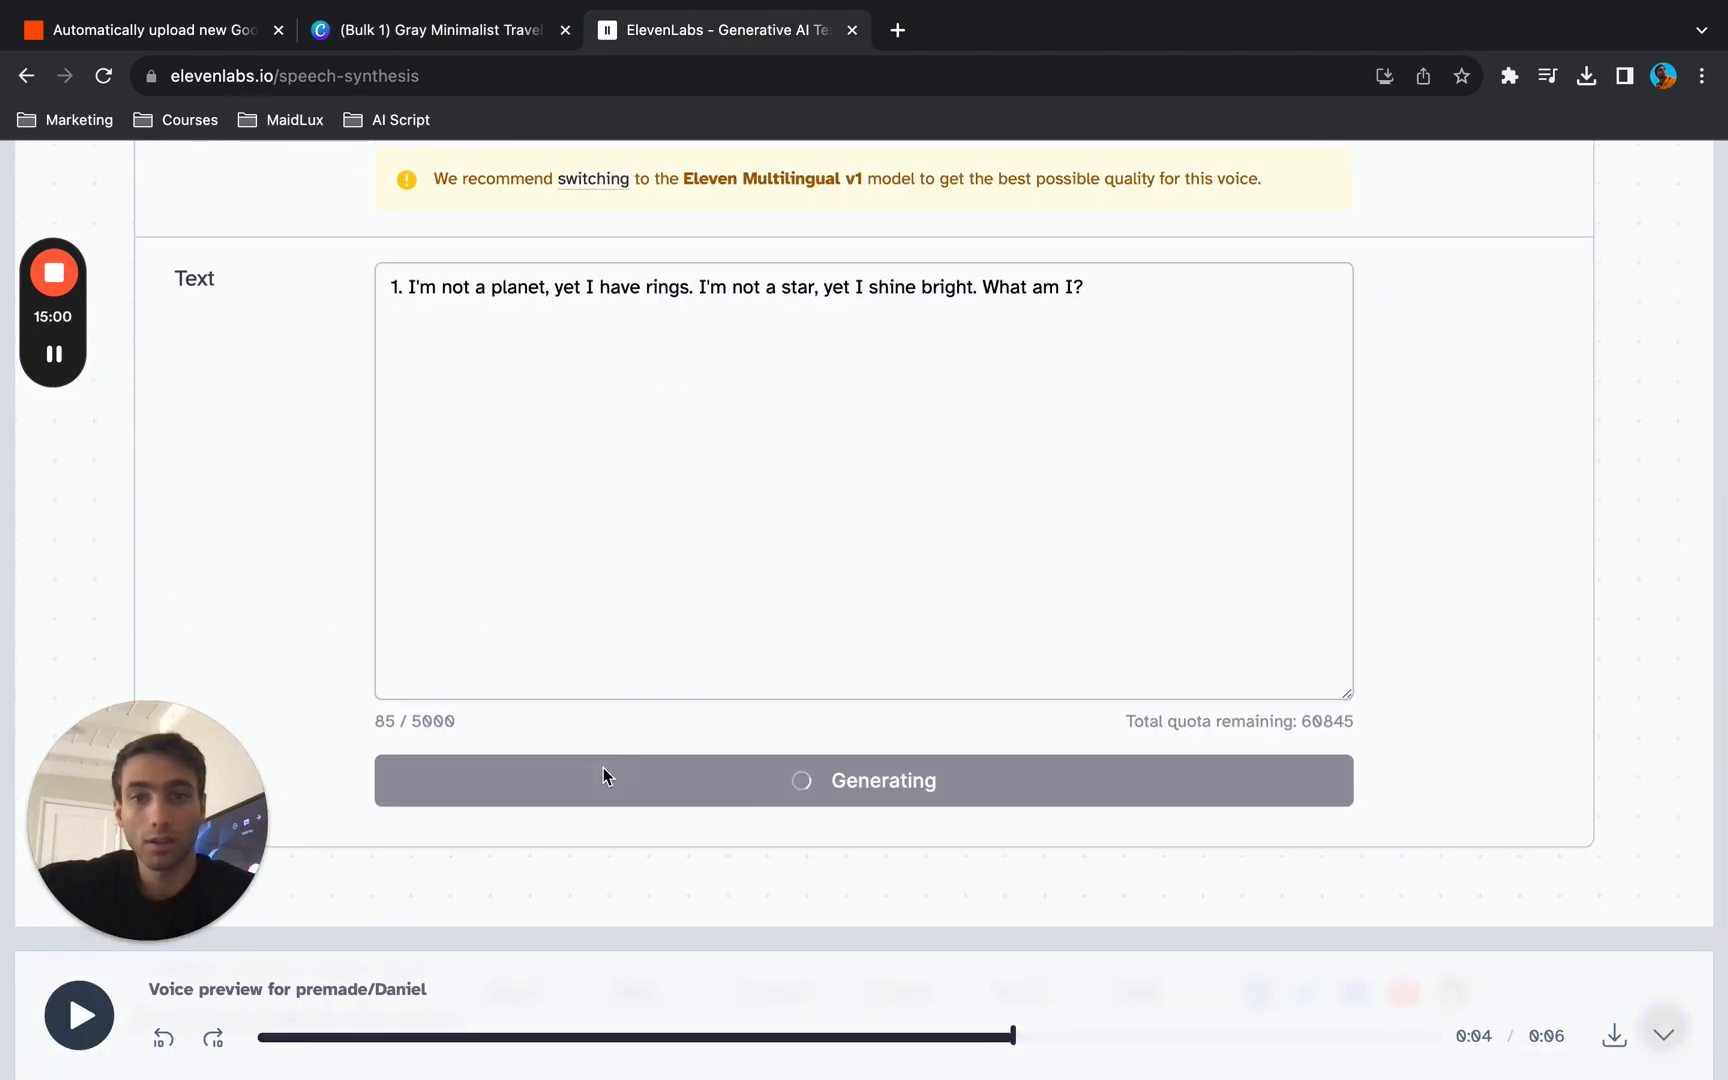
click(495, 39)
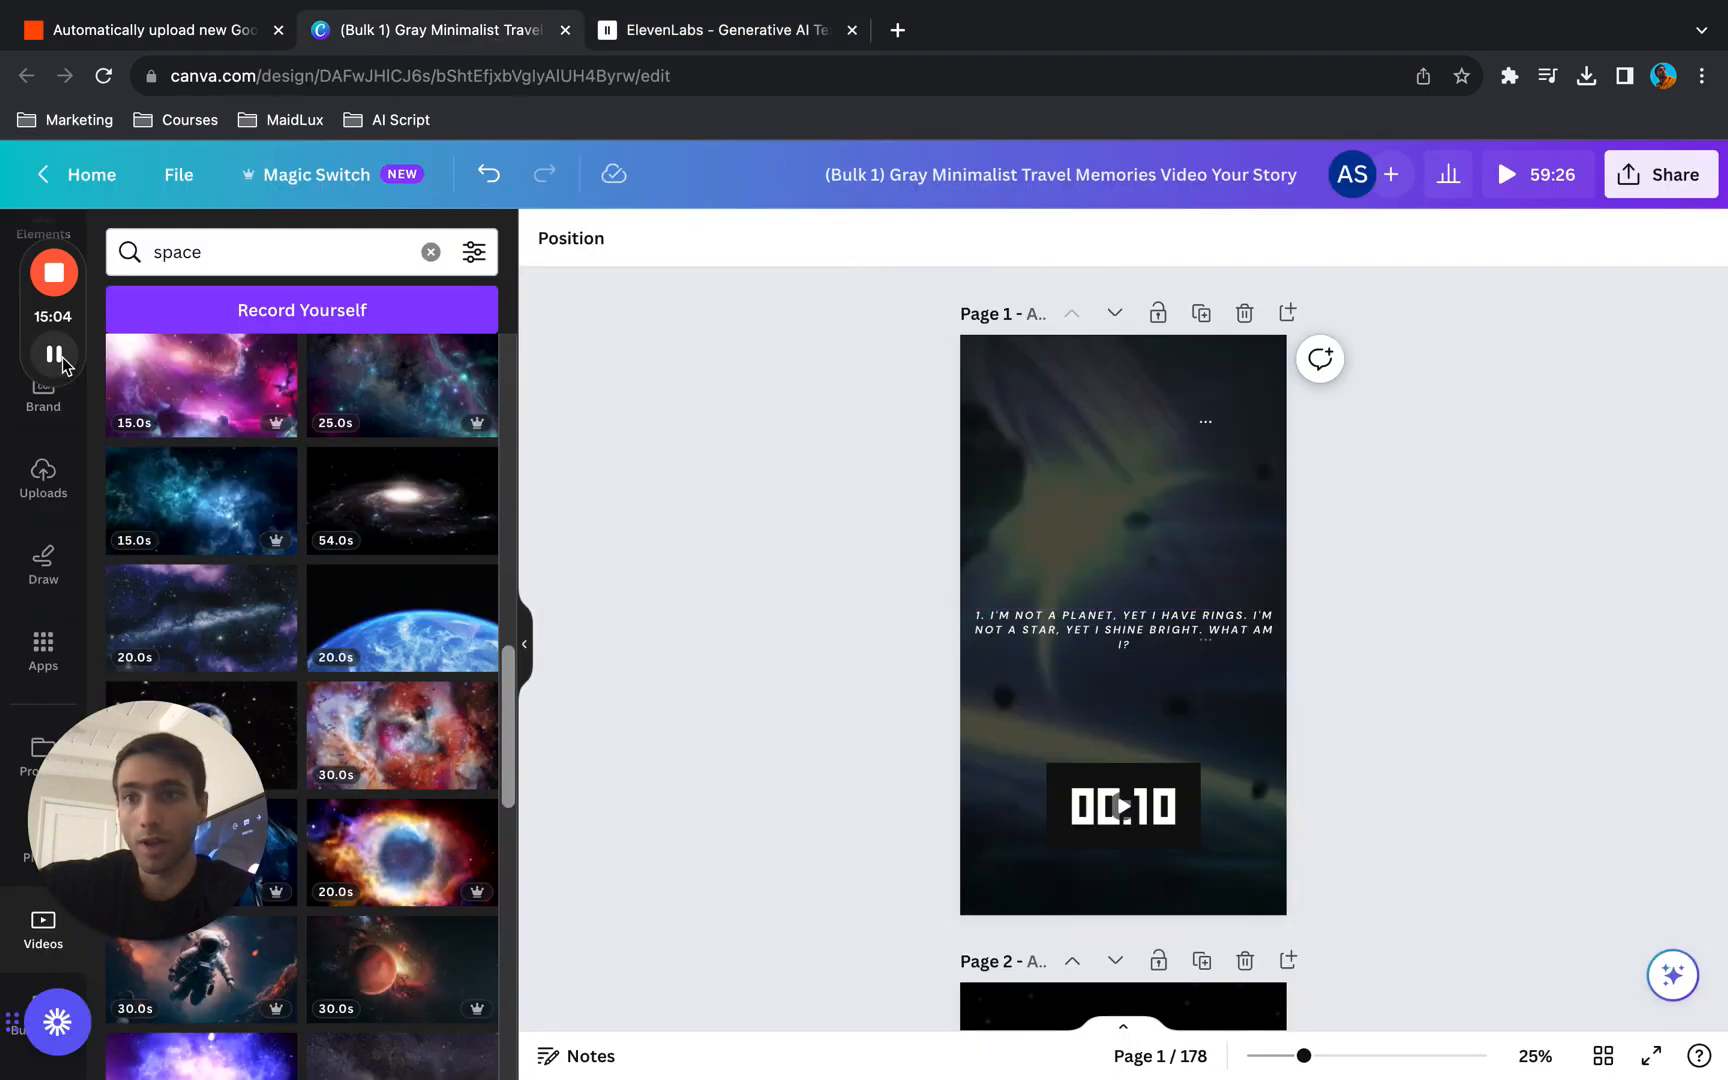
click(43, 478)
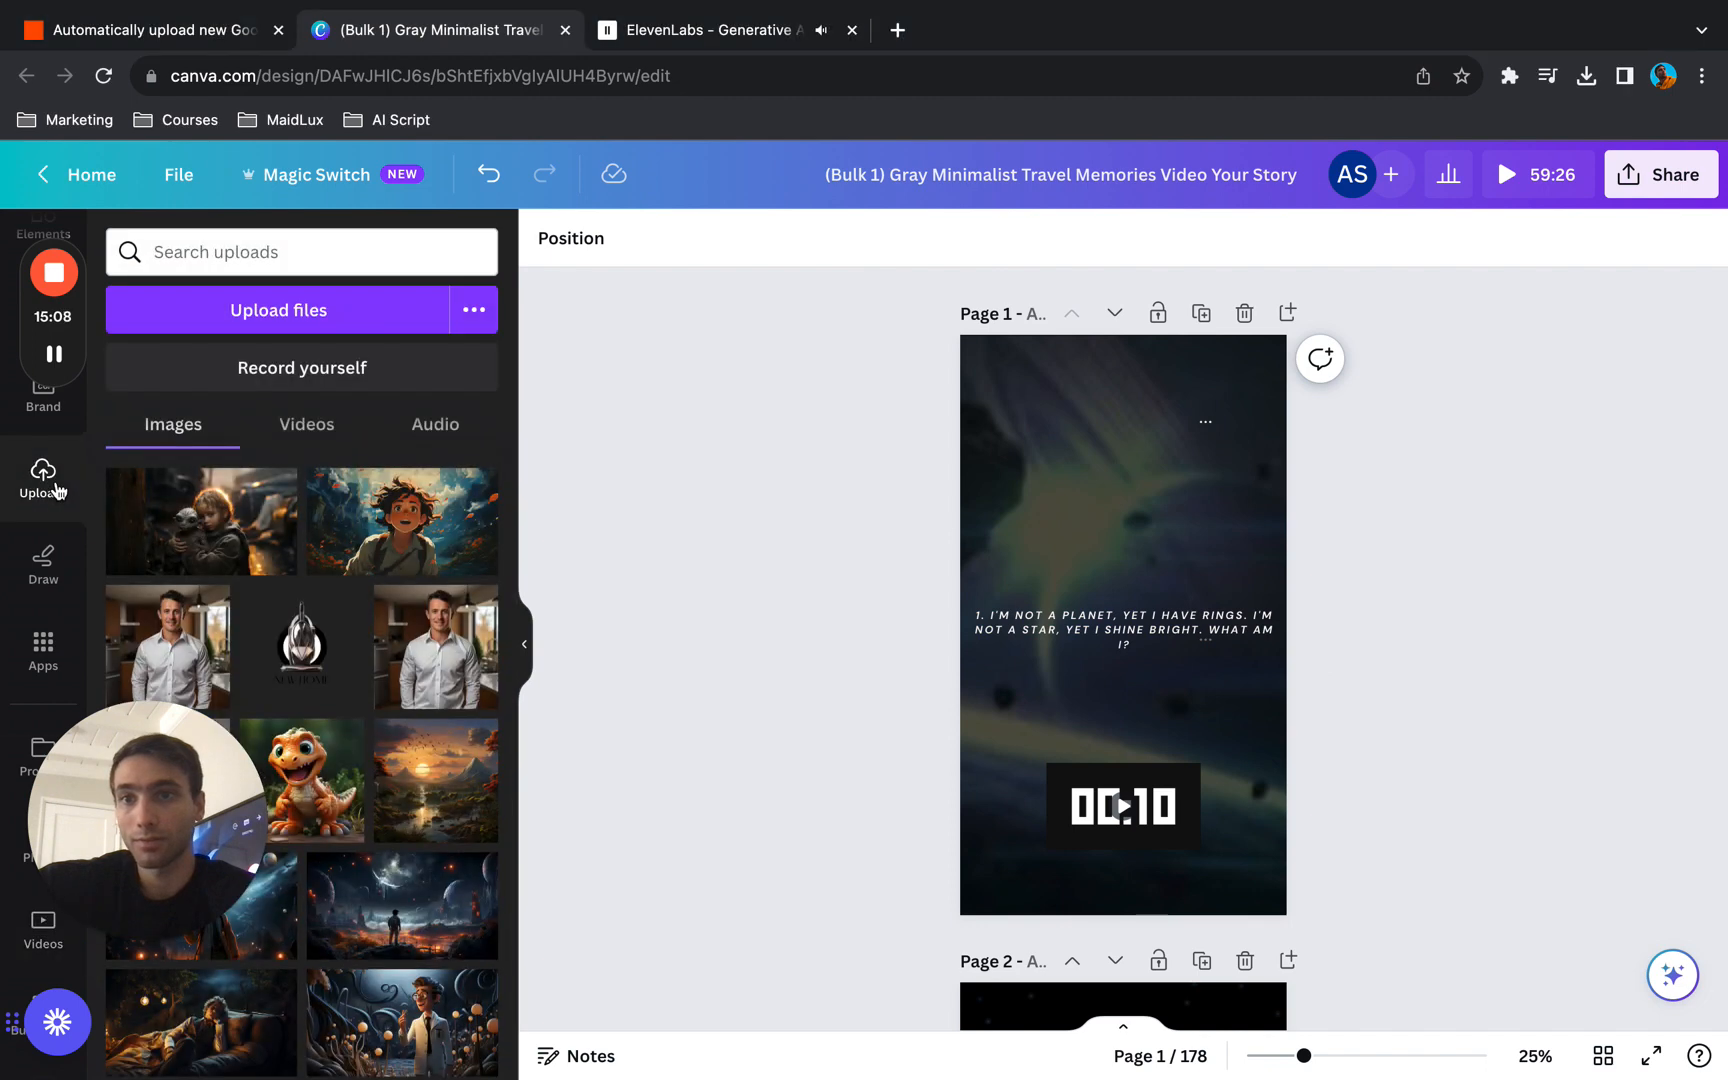
click(735, 30)
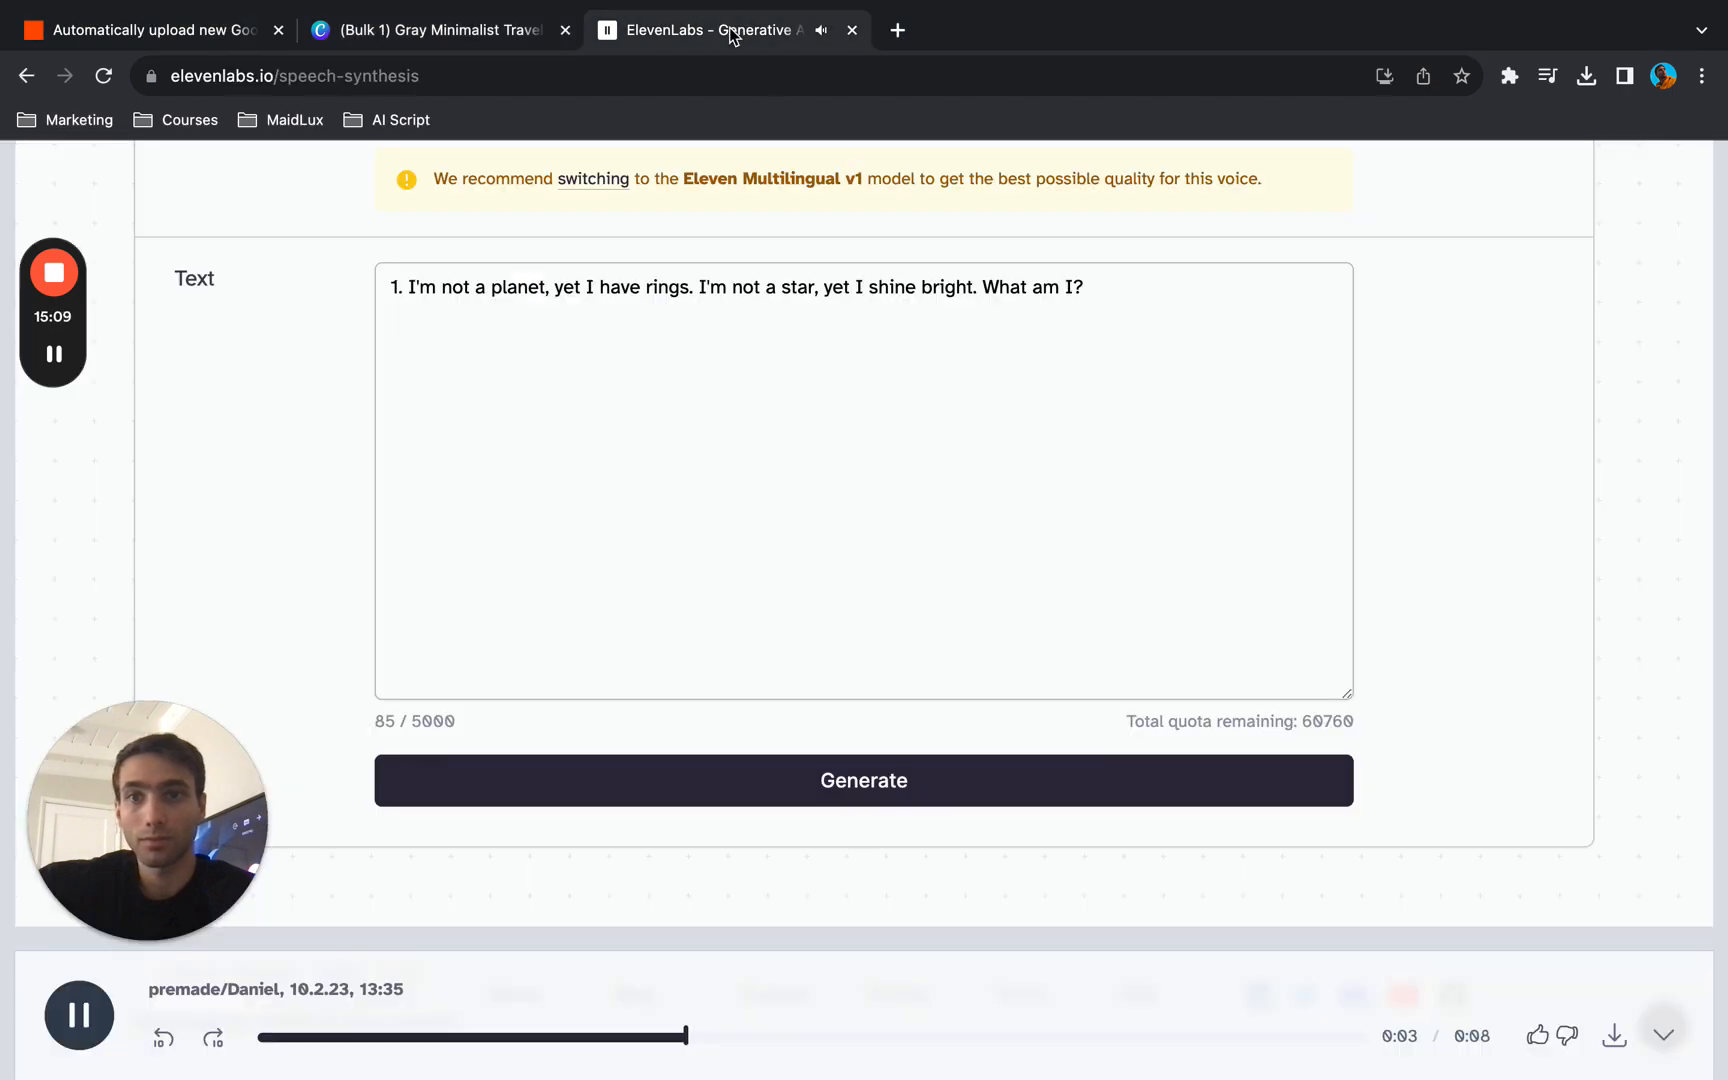
click(1616, 1046)
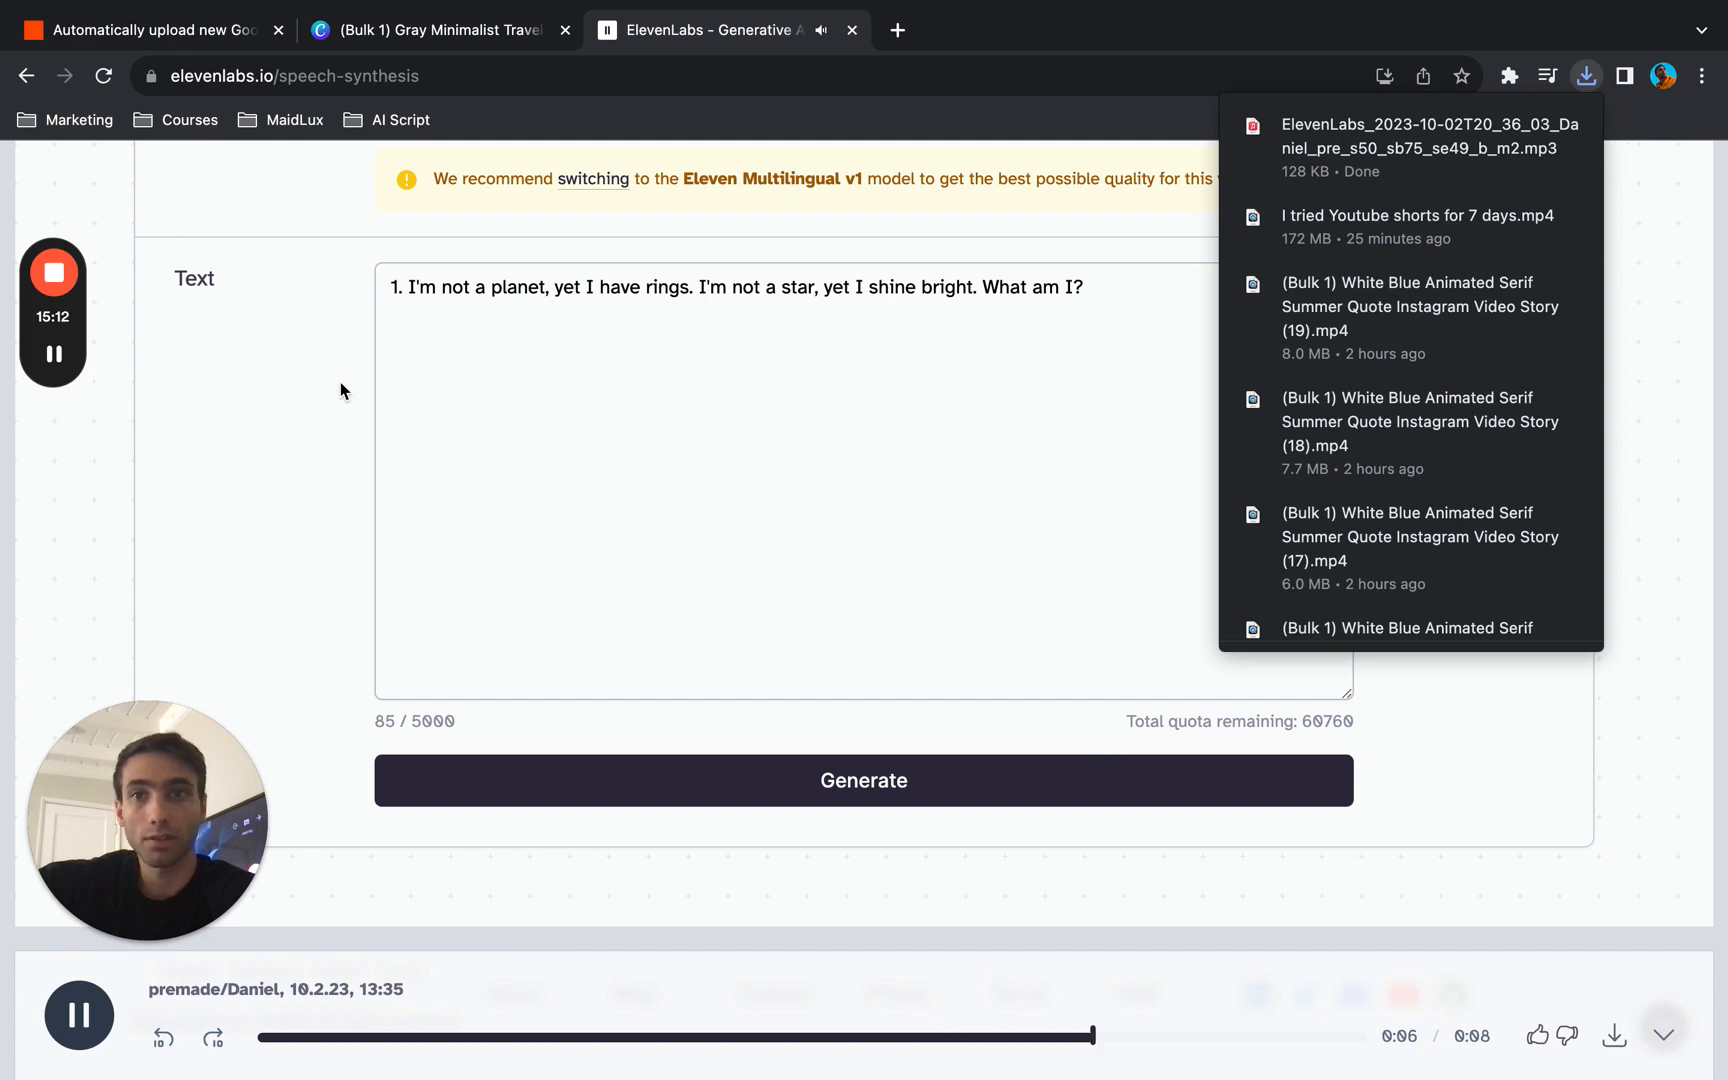
- Switch to Canva and upload the new ElevenLabs mp3 from the Downloads folder to the audio uploads
click(420, 38)
click(414, 430)
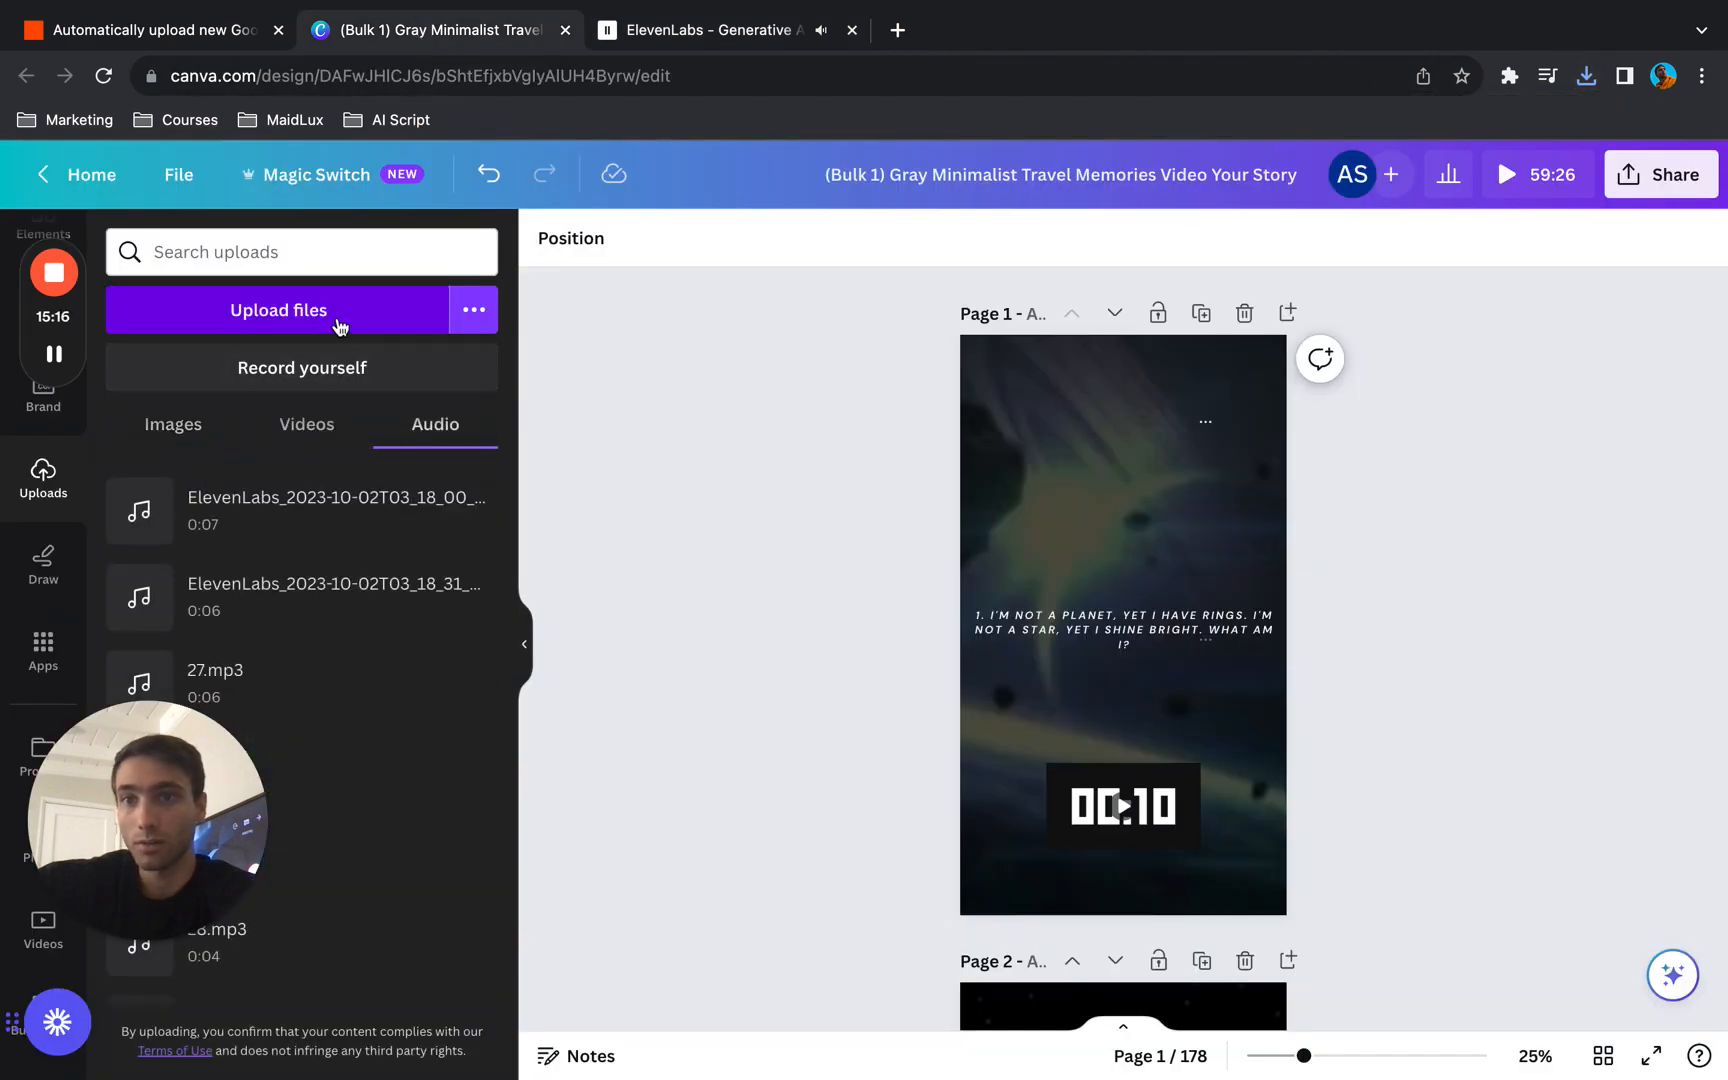
click(259, 320)
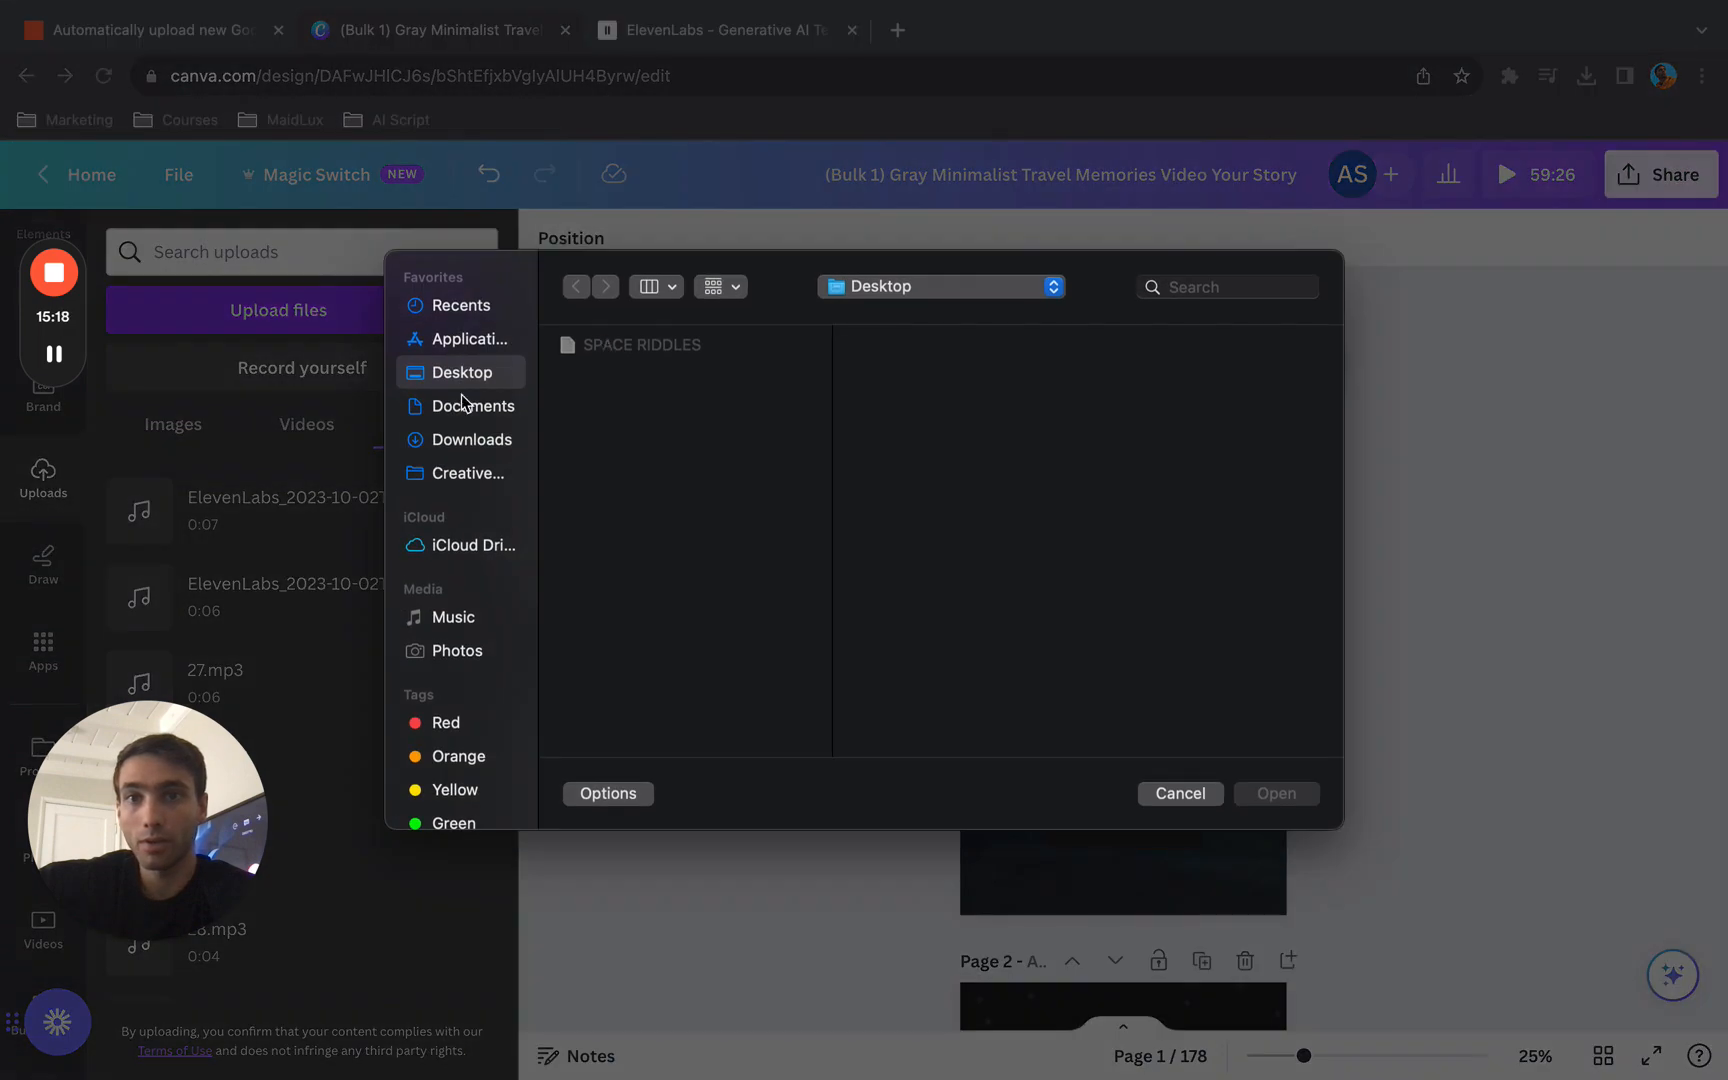
click(461, 441)
scroll(645, 520, down, 5)
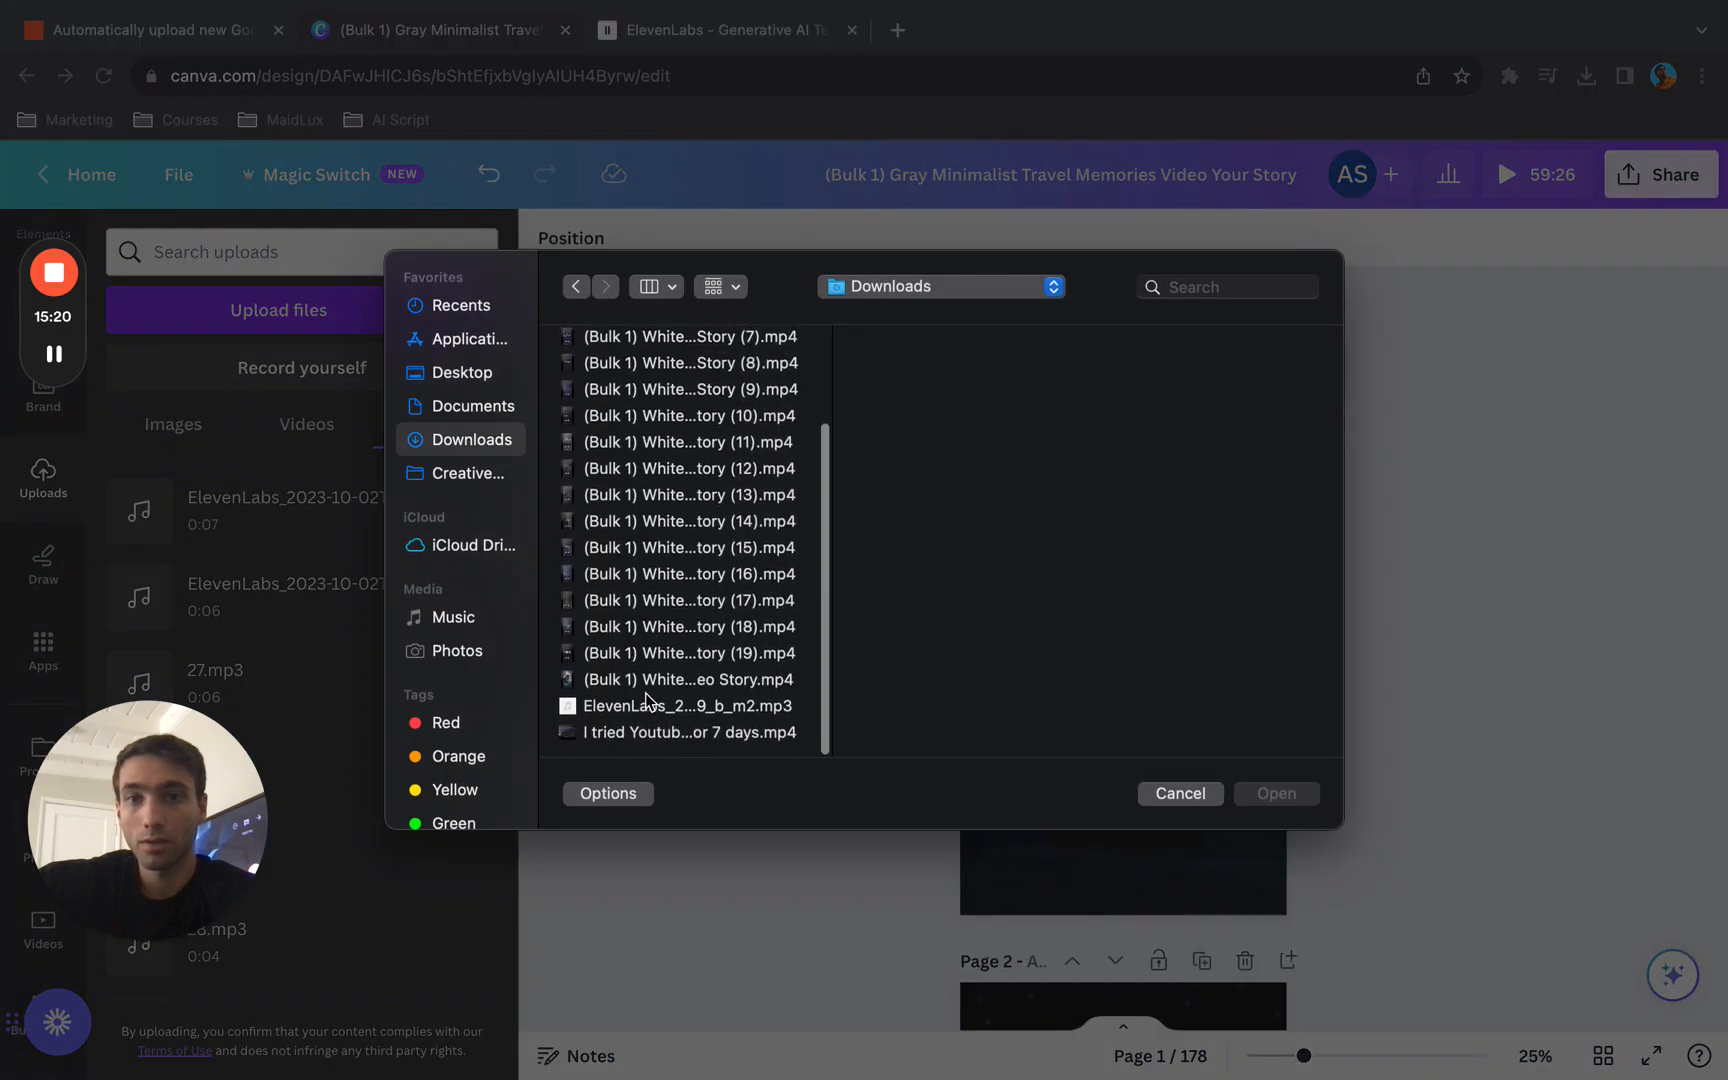
click(652, 706)
click(1278, 793)
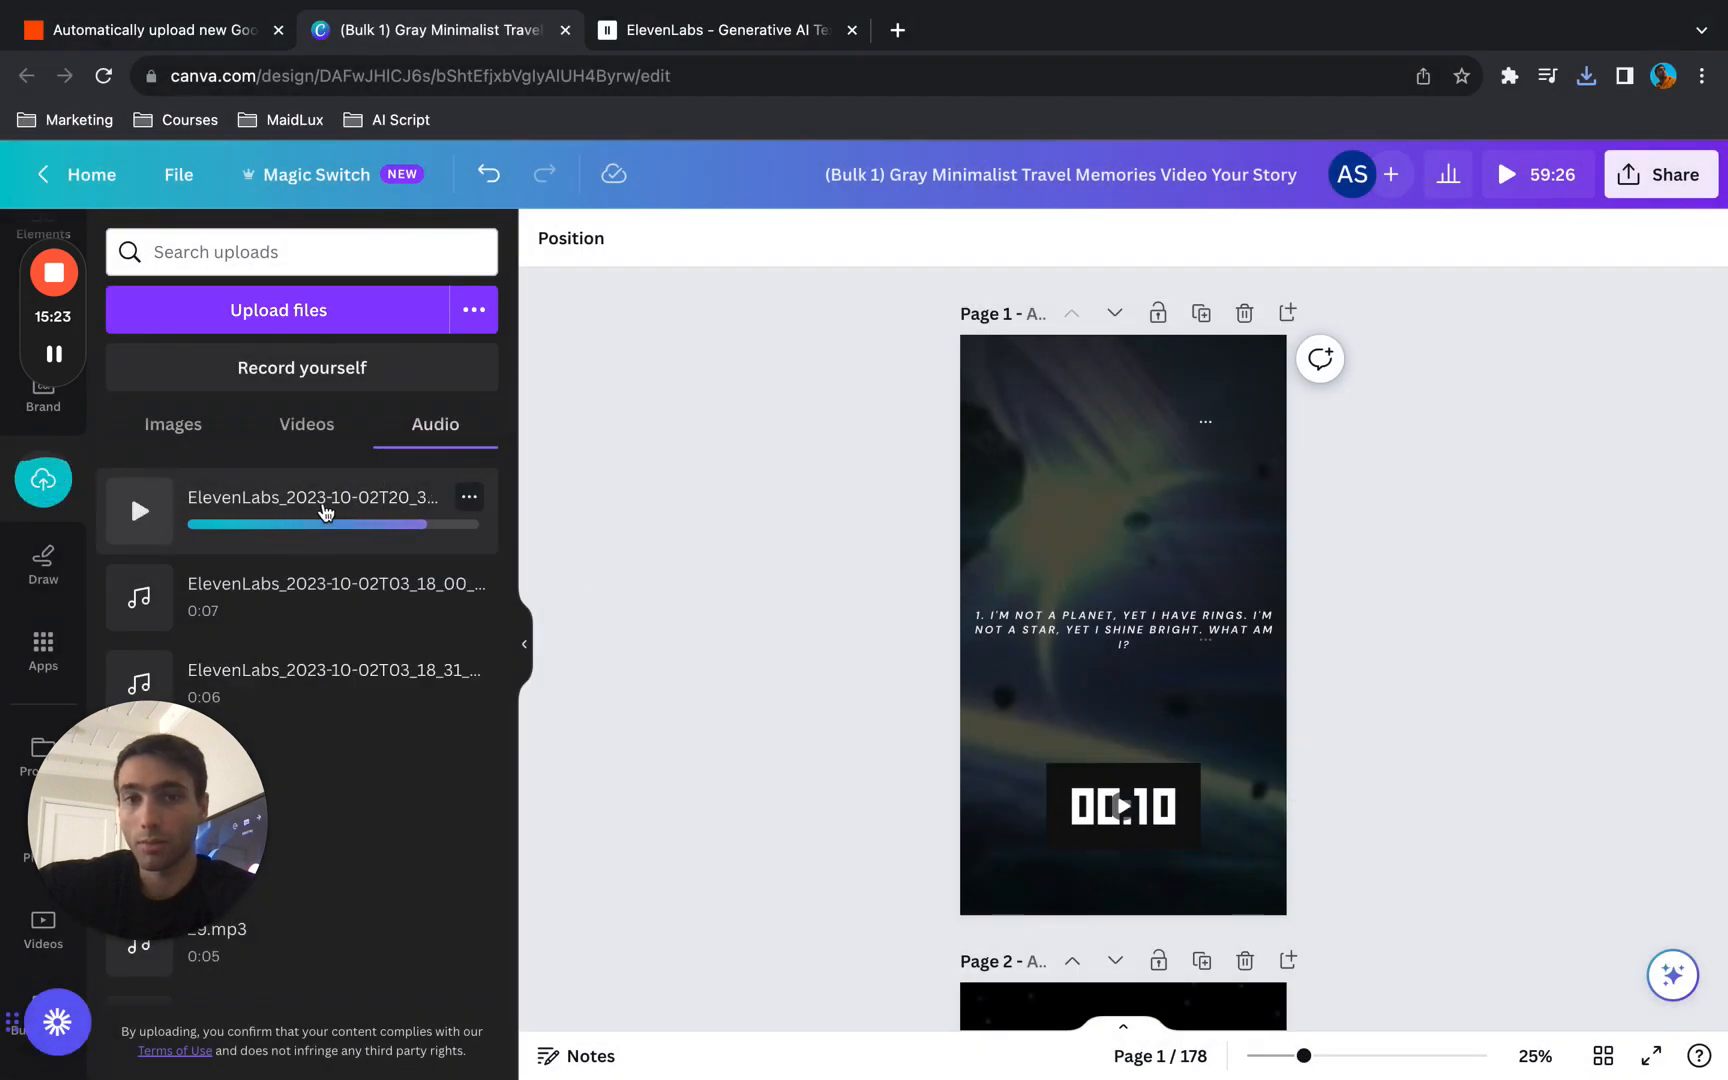
- Add the newly uploaded ElevenLabs voiceover to page 1 and briefly preview the design in full screen
drag(293, 515, 1111, 675)
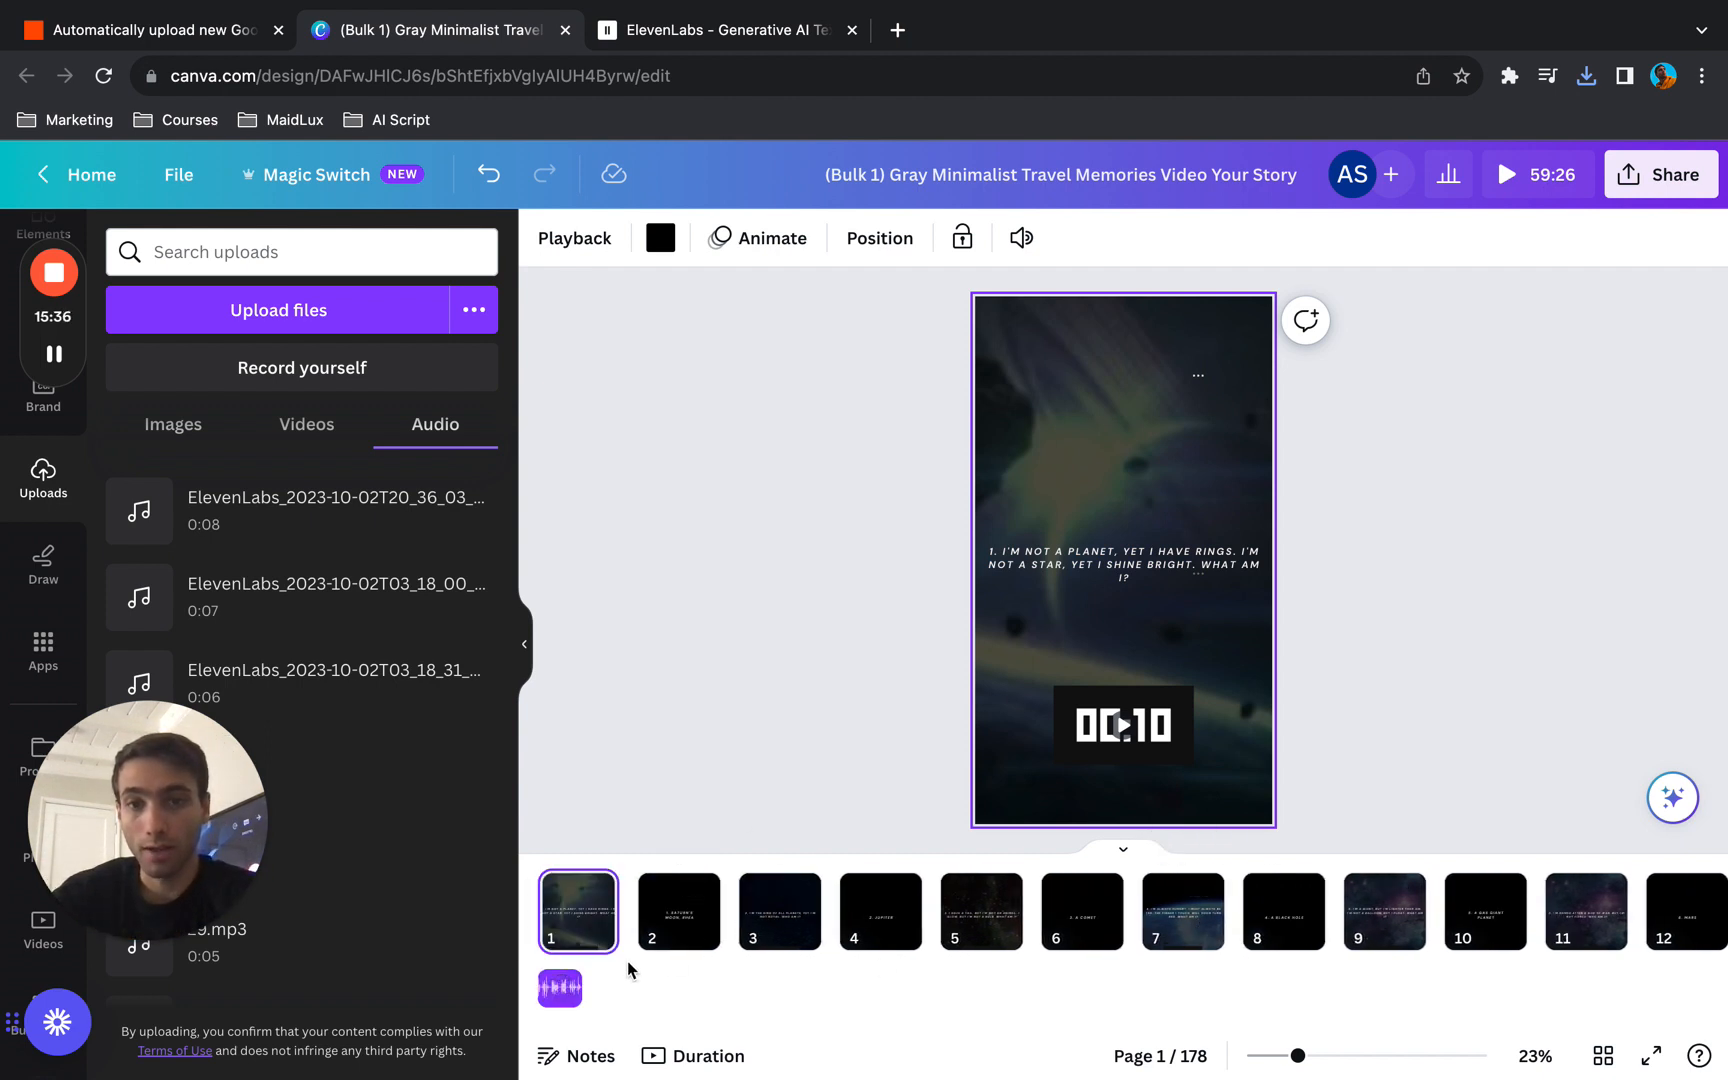
click(558, 992)
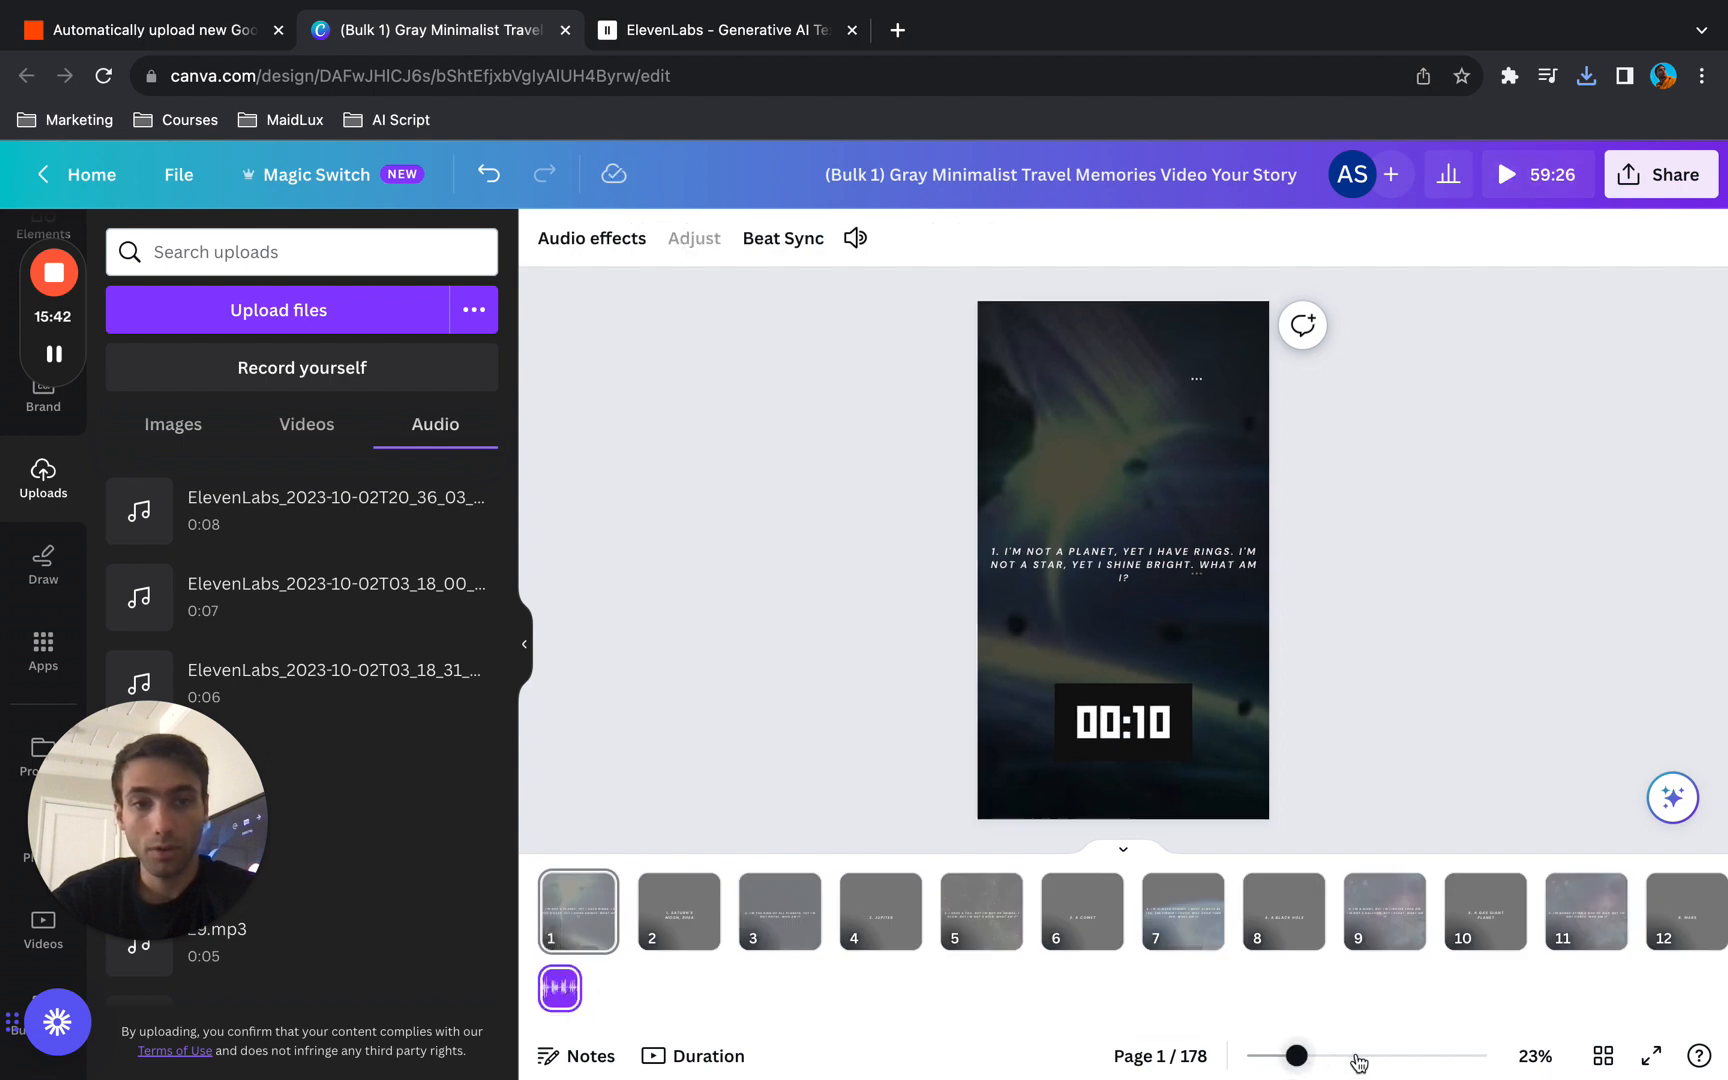
mouse_move(1295, 1060)
mouse_down()
mouse_move(1369, 1060)
mouse_move(1293, 1060)
mouse_up()
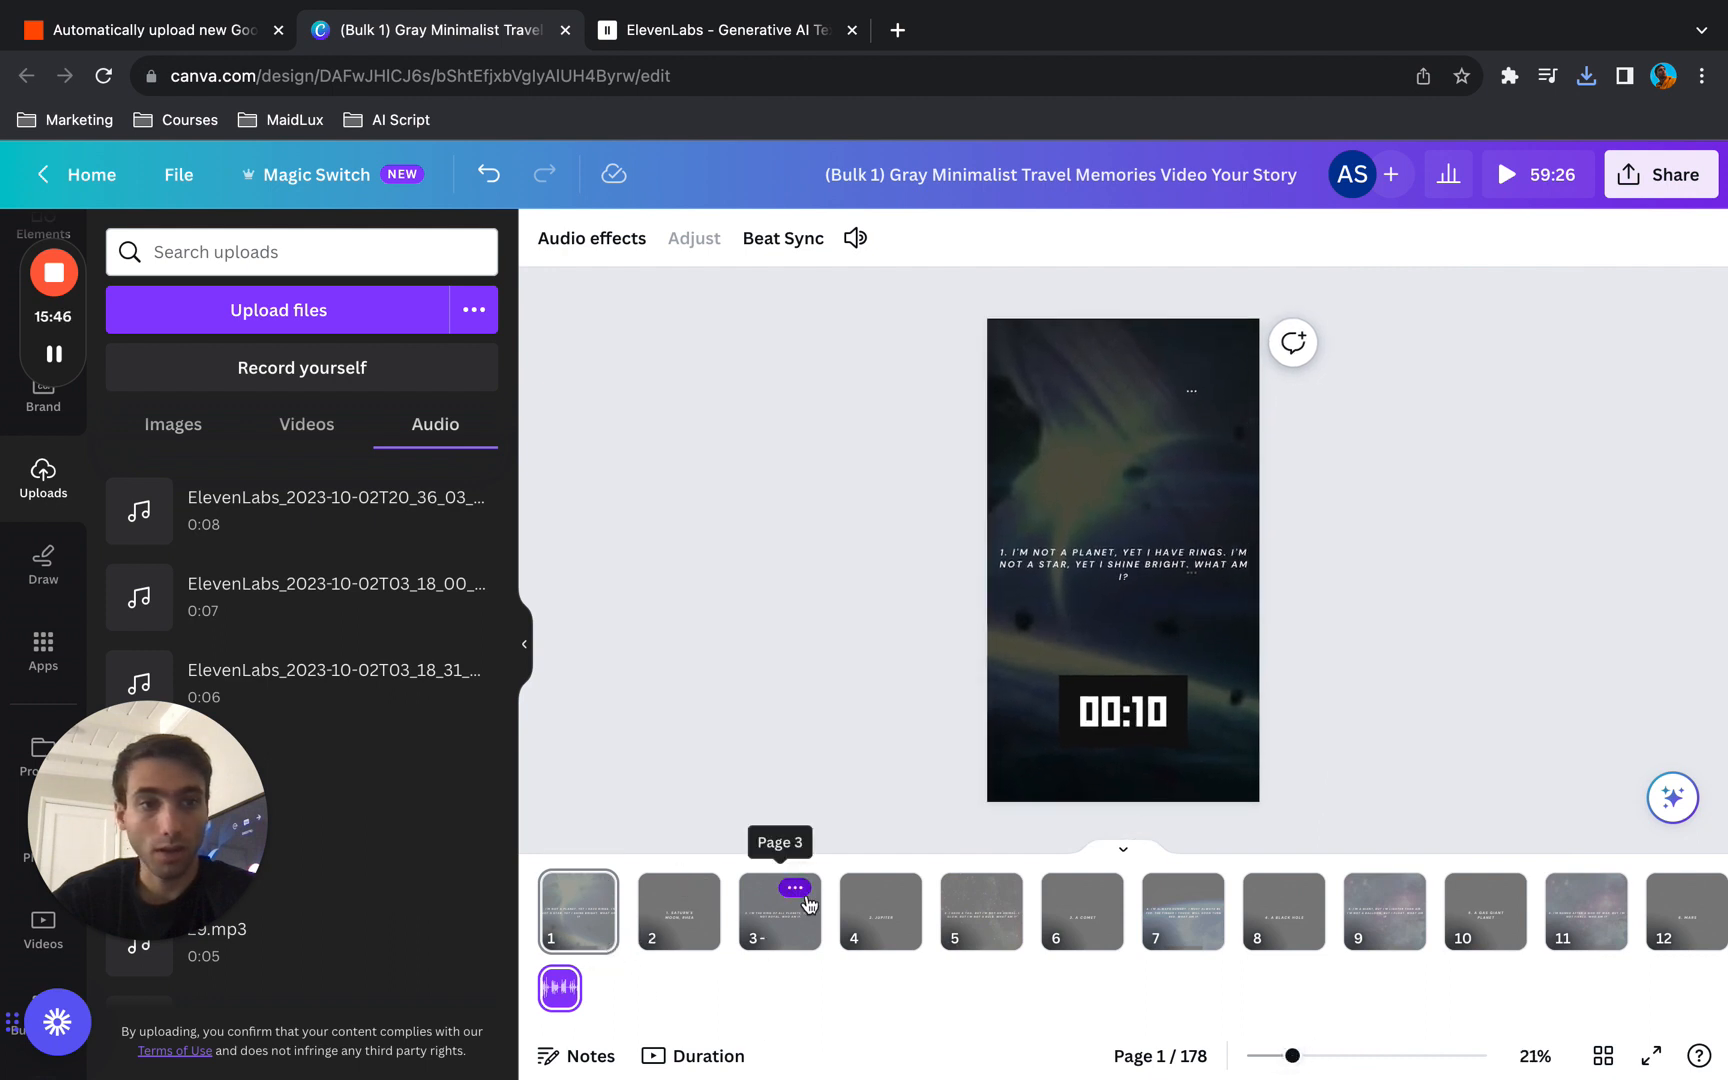
click(1646, 1060)
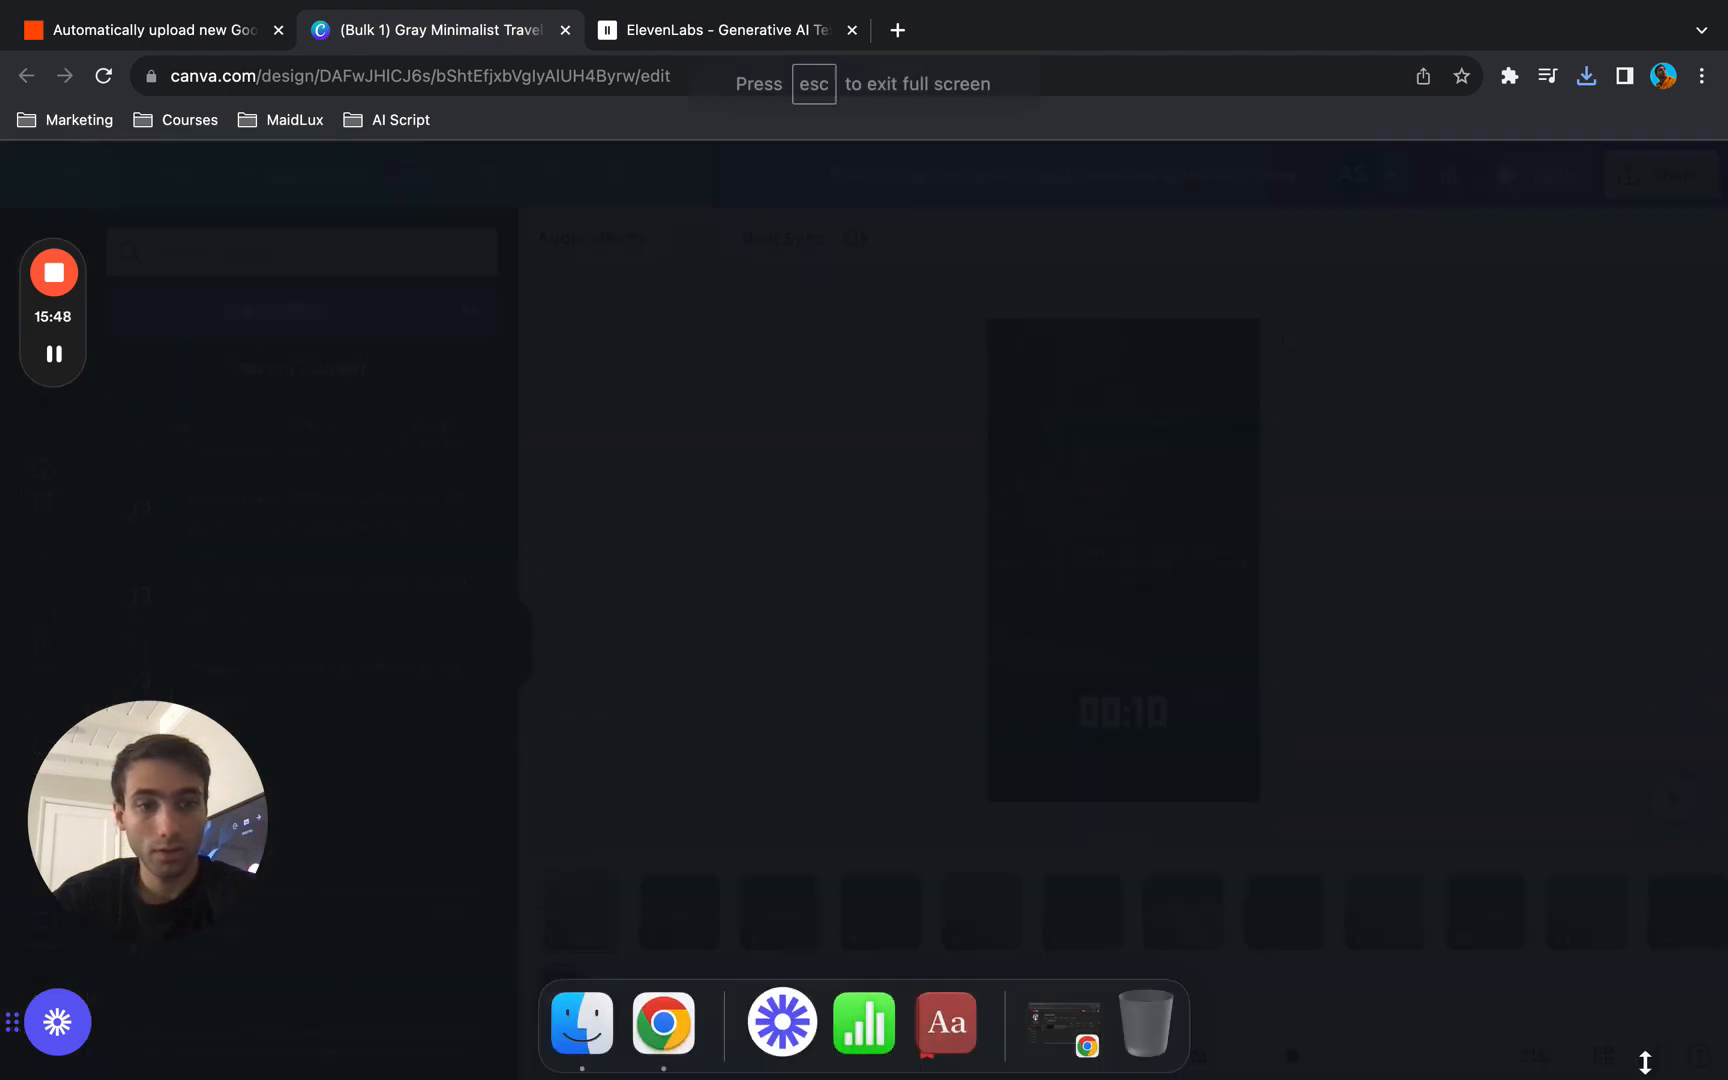
click(1686, 1048)
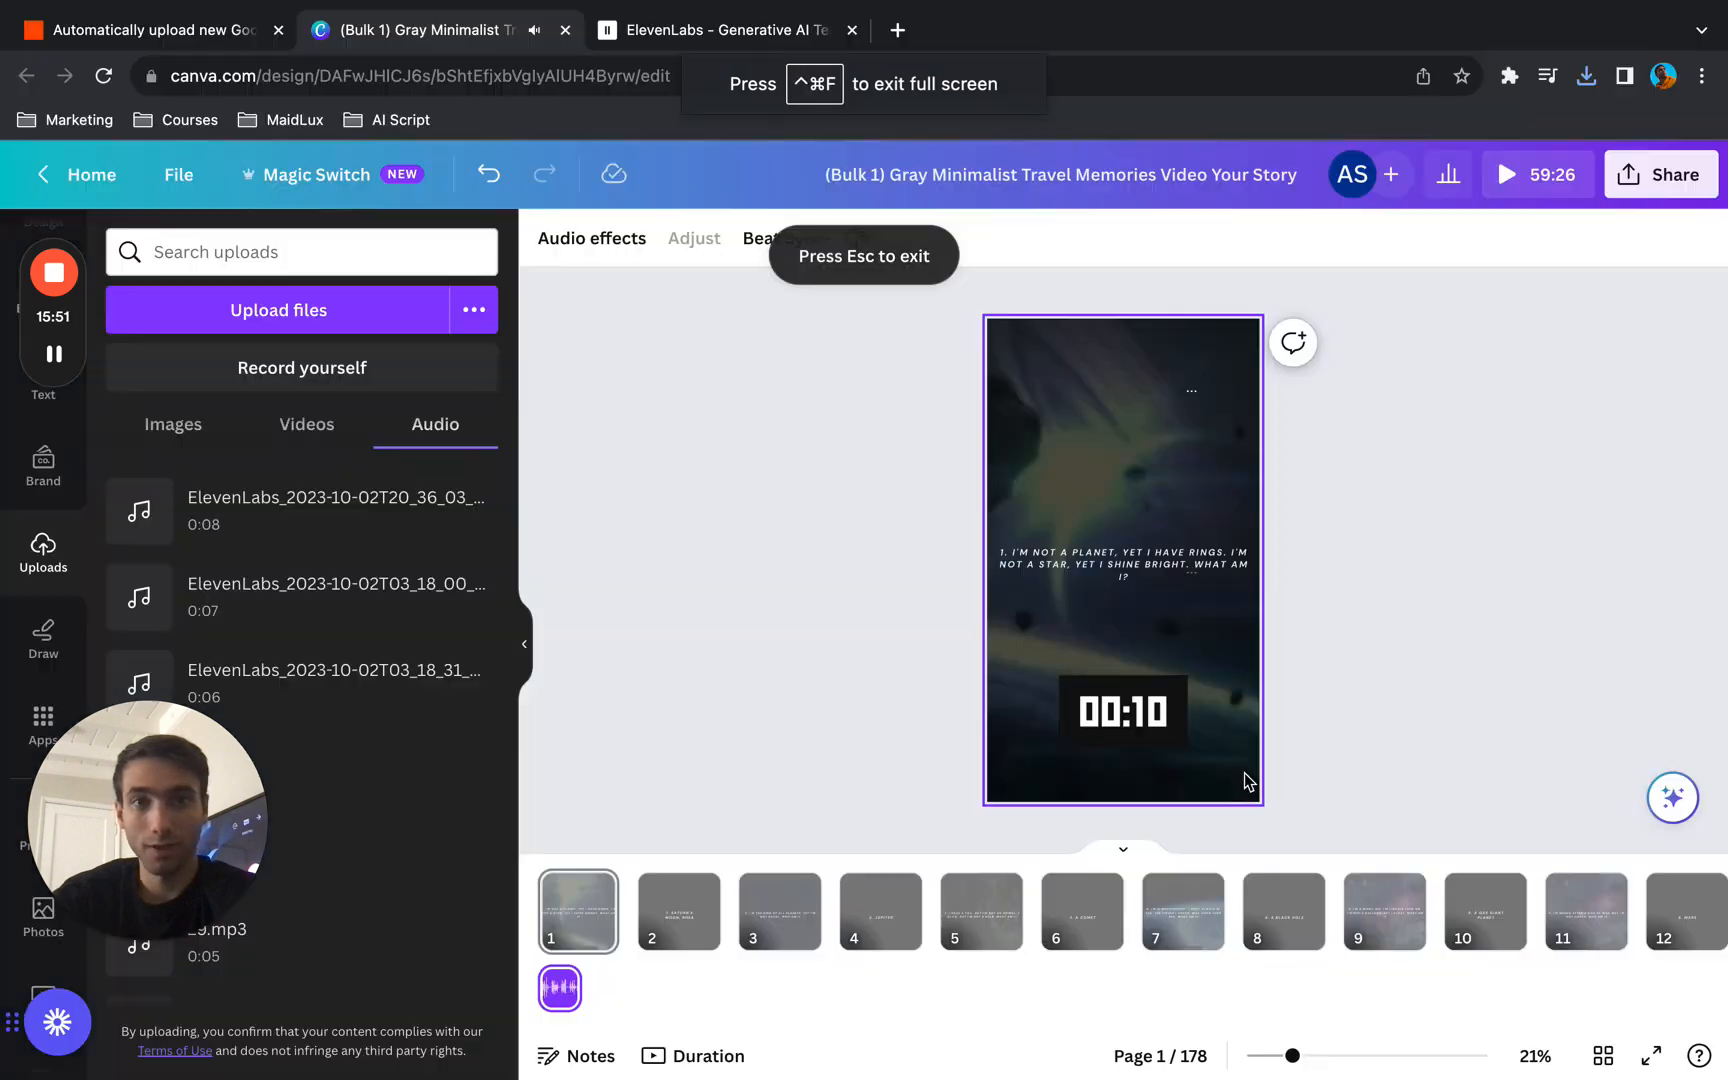
click(1250, 782)
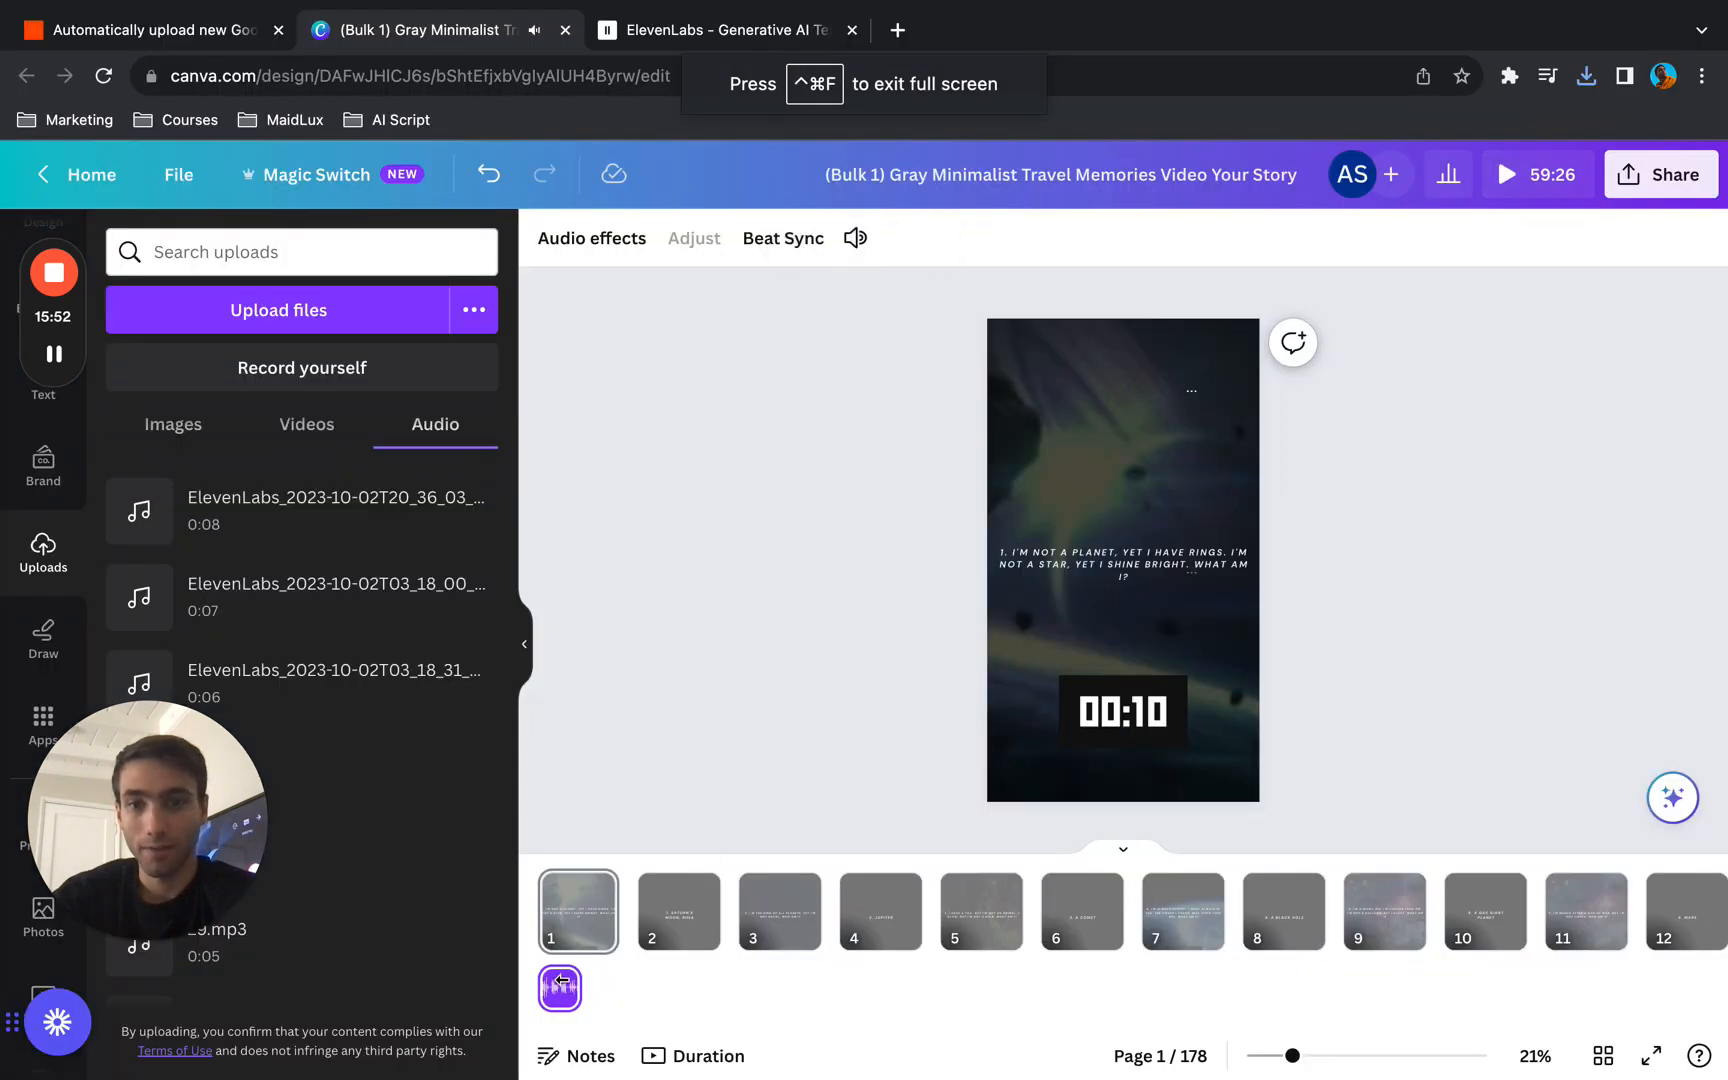
- Show the timeline by duration, trim the voiceover clip and place it at the very start of page 1
click(693, 999)
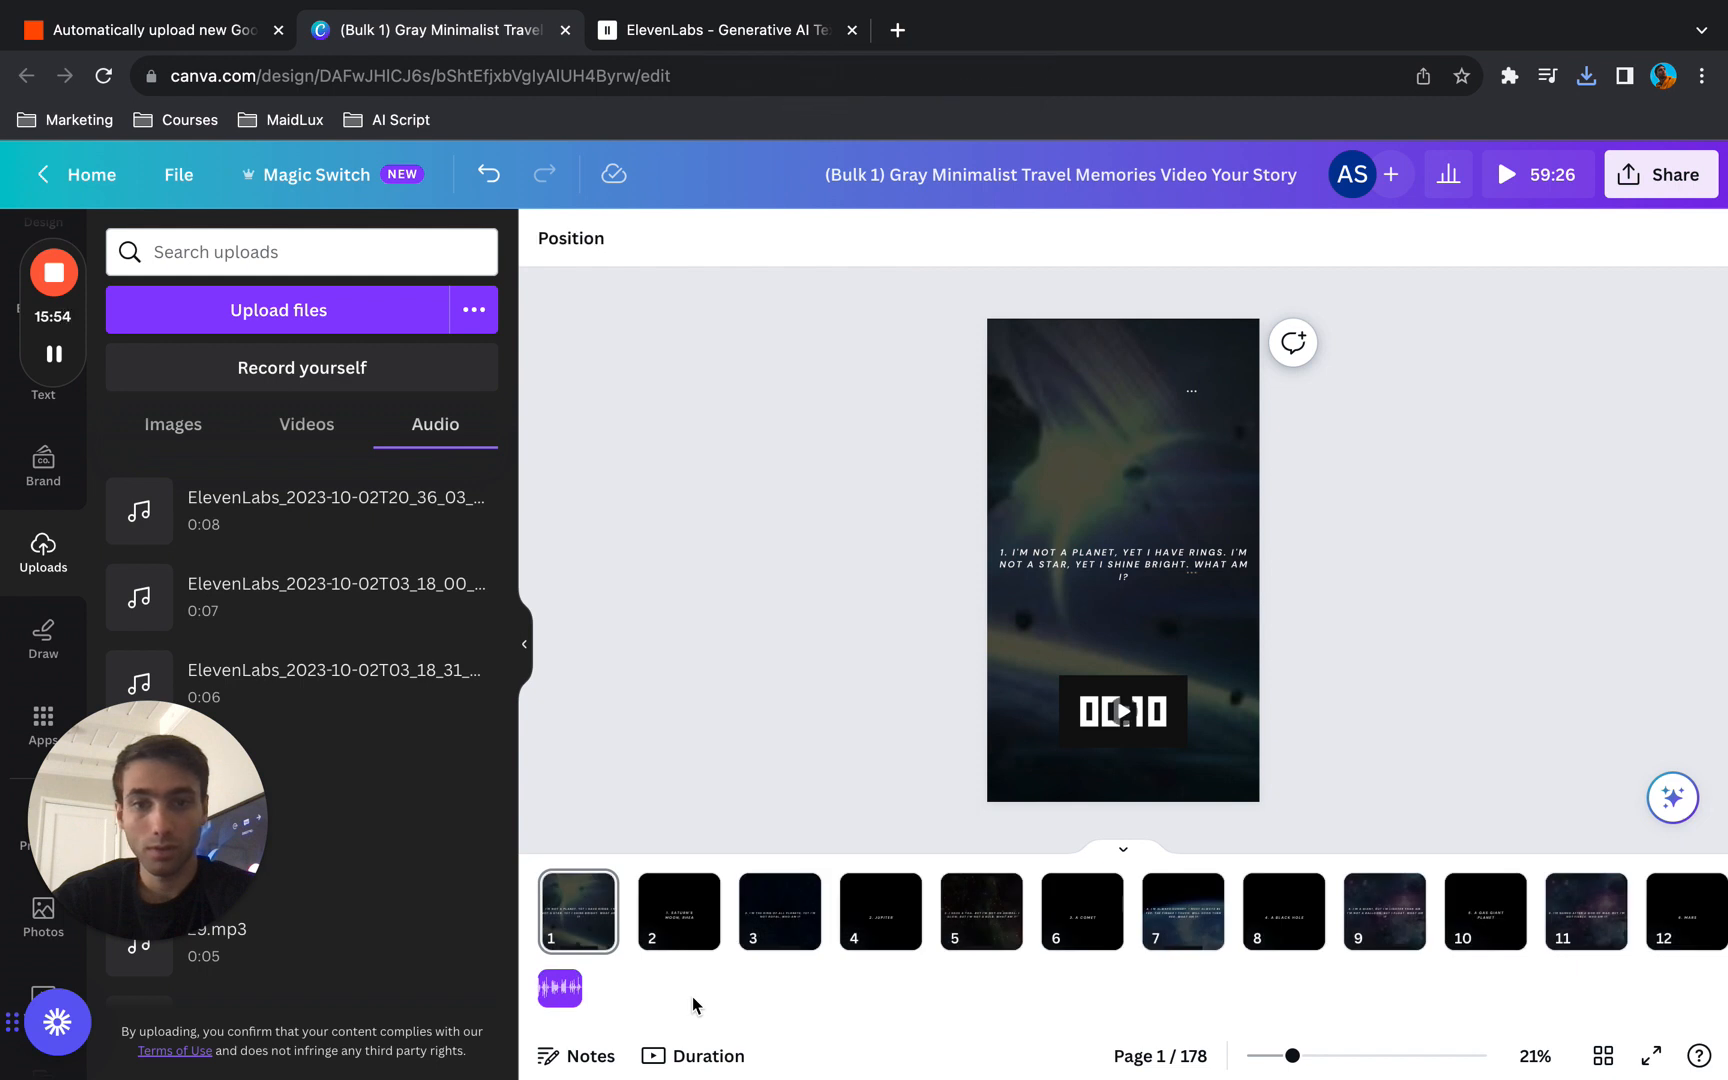
click(686, 1058)
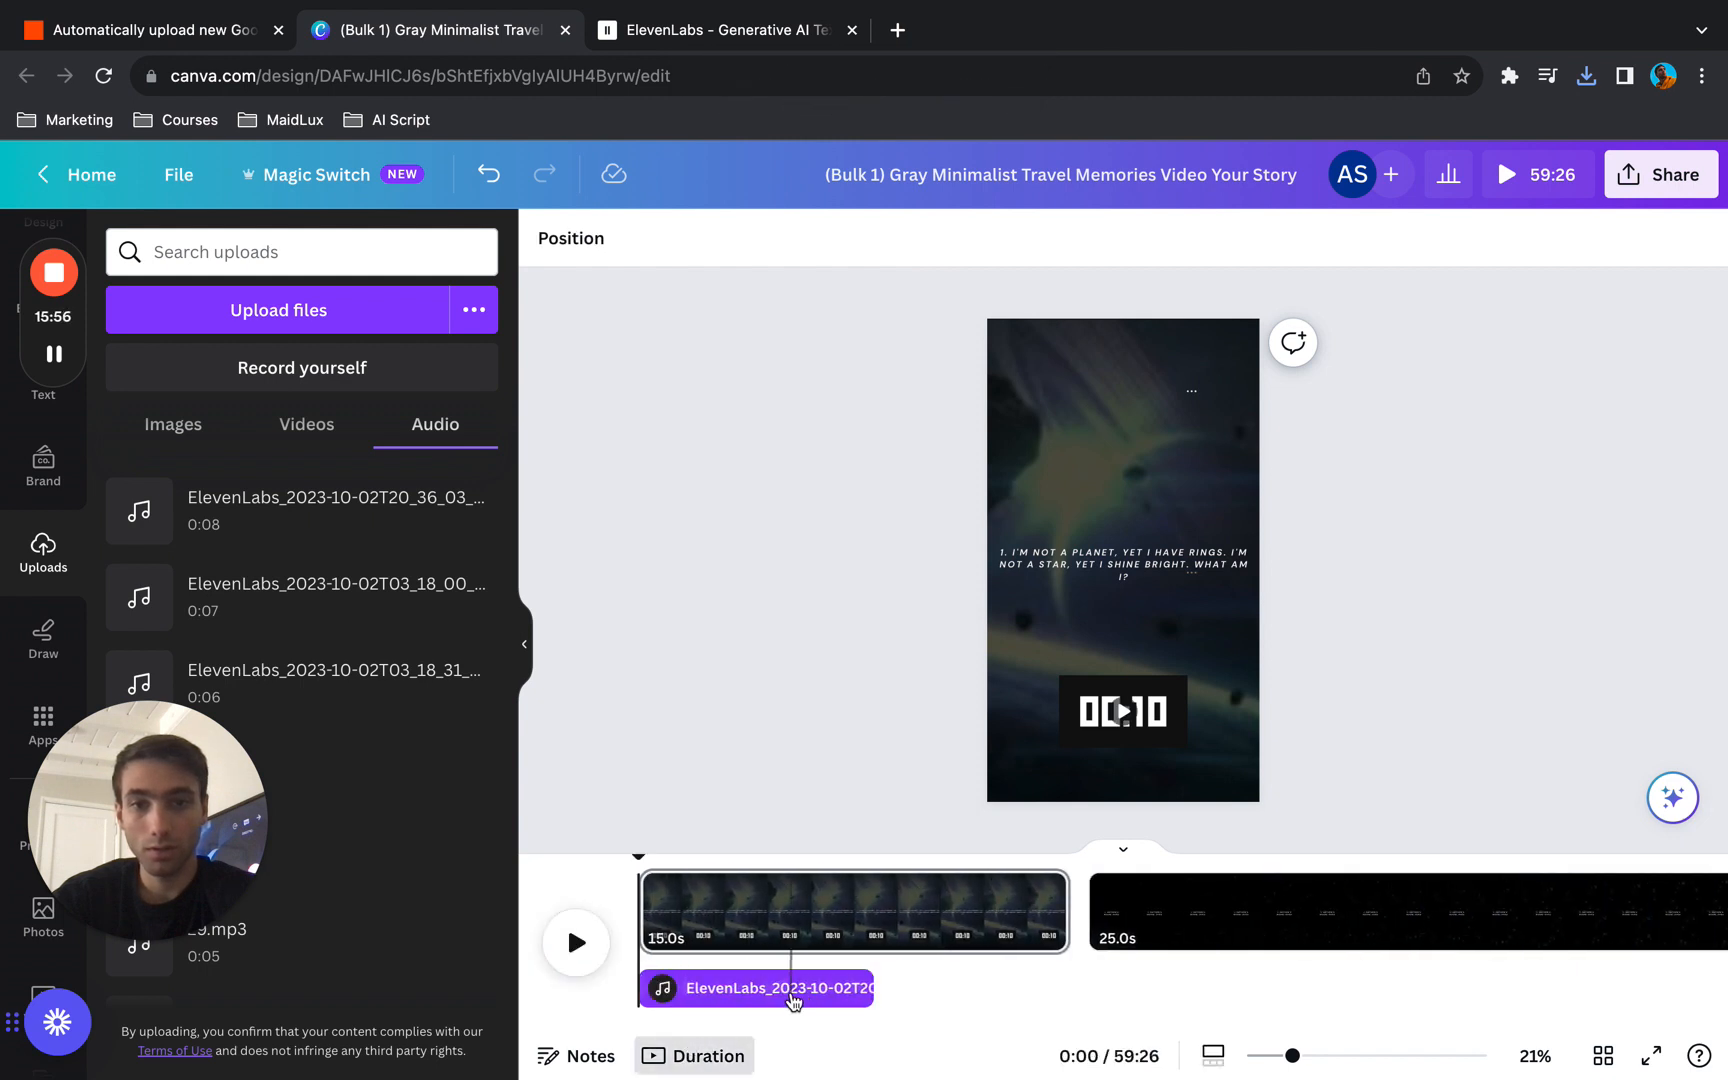
drag(843, 980, 1116, 993)
right_click(1115, 992)
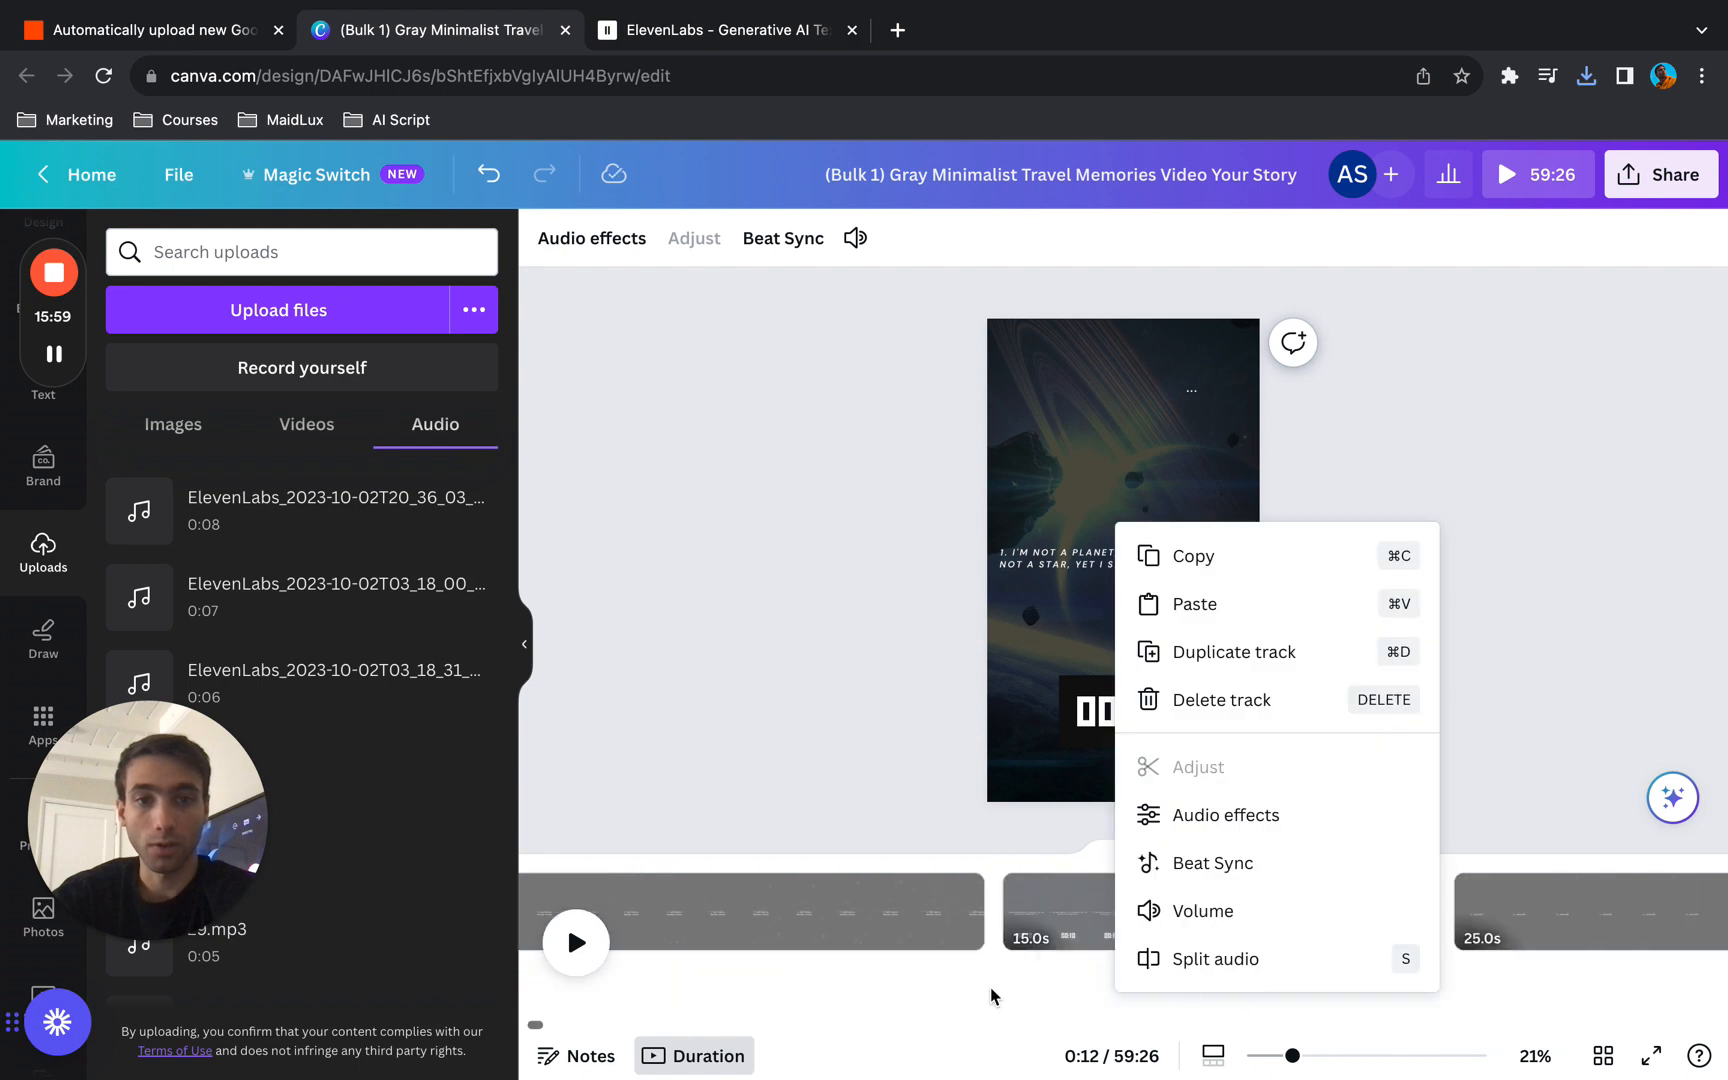
click(993, 995)
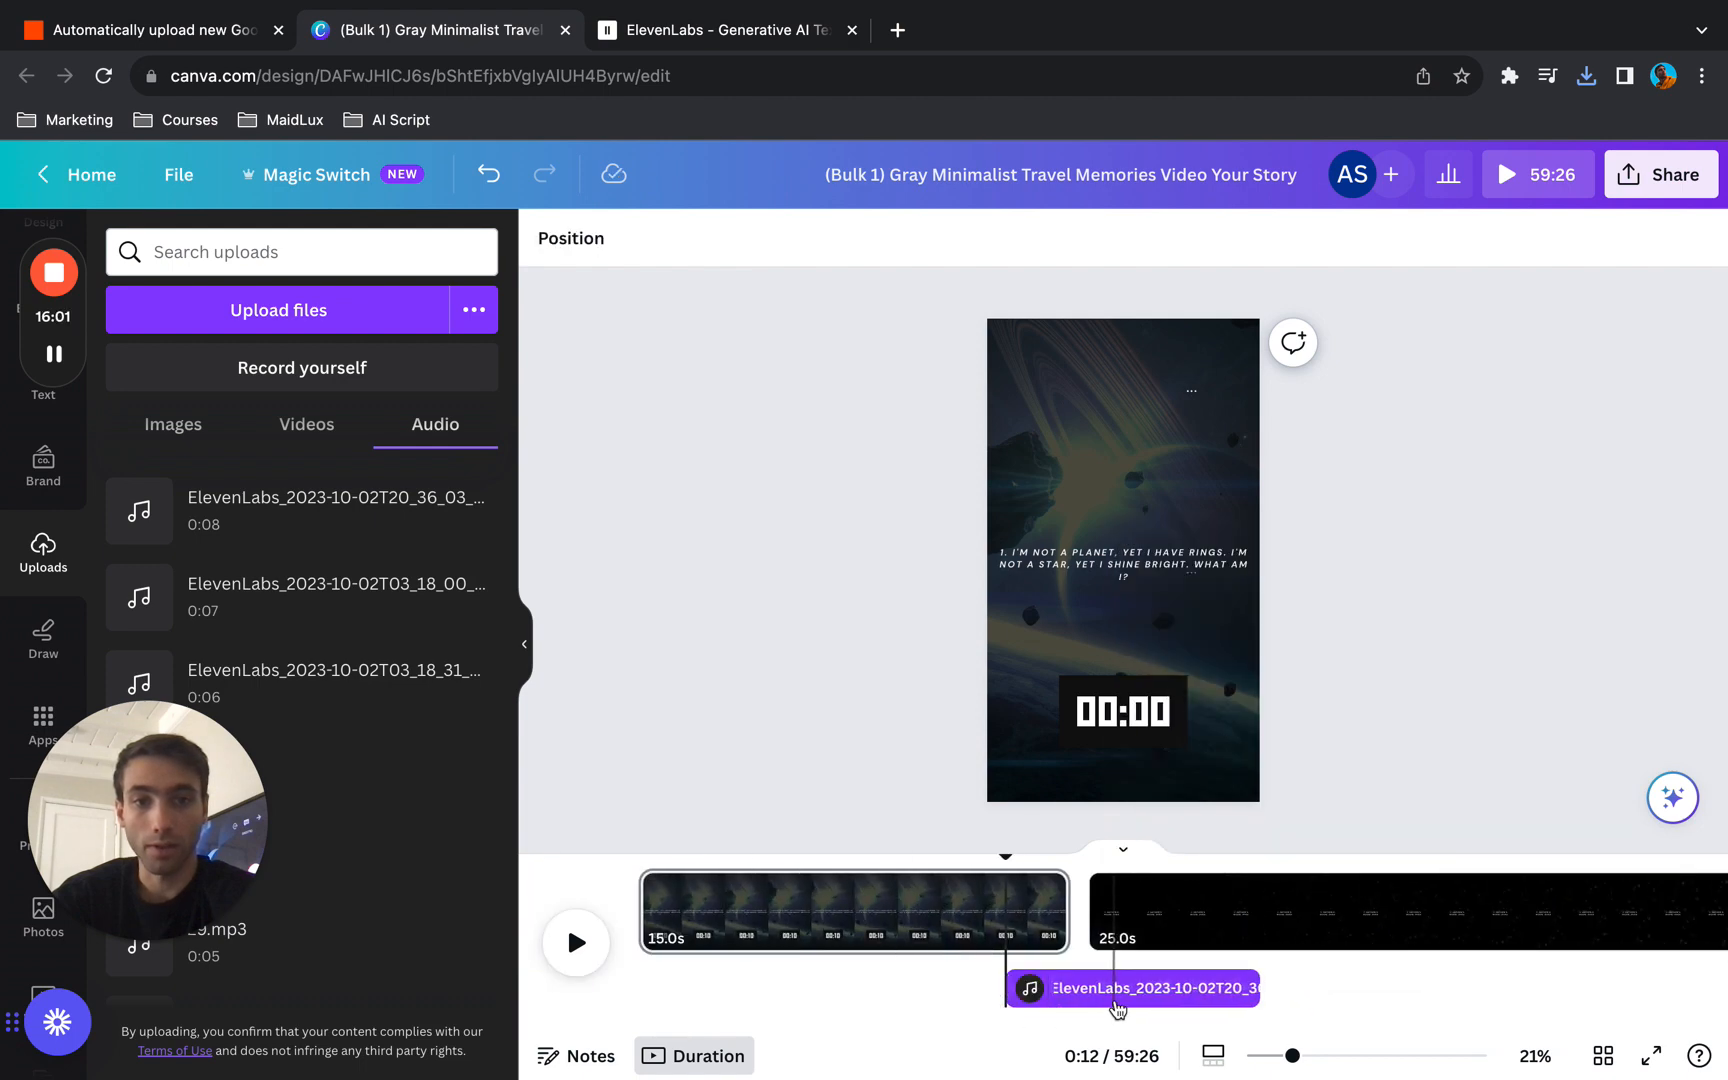
drag(1087, 988, 717, 1014)
click(999, 993)
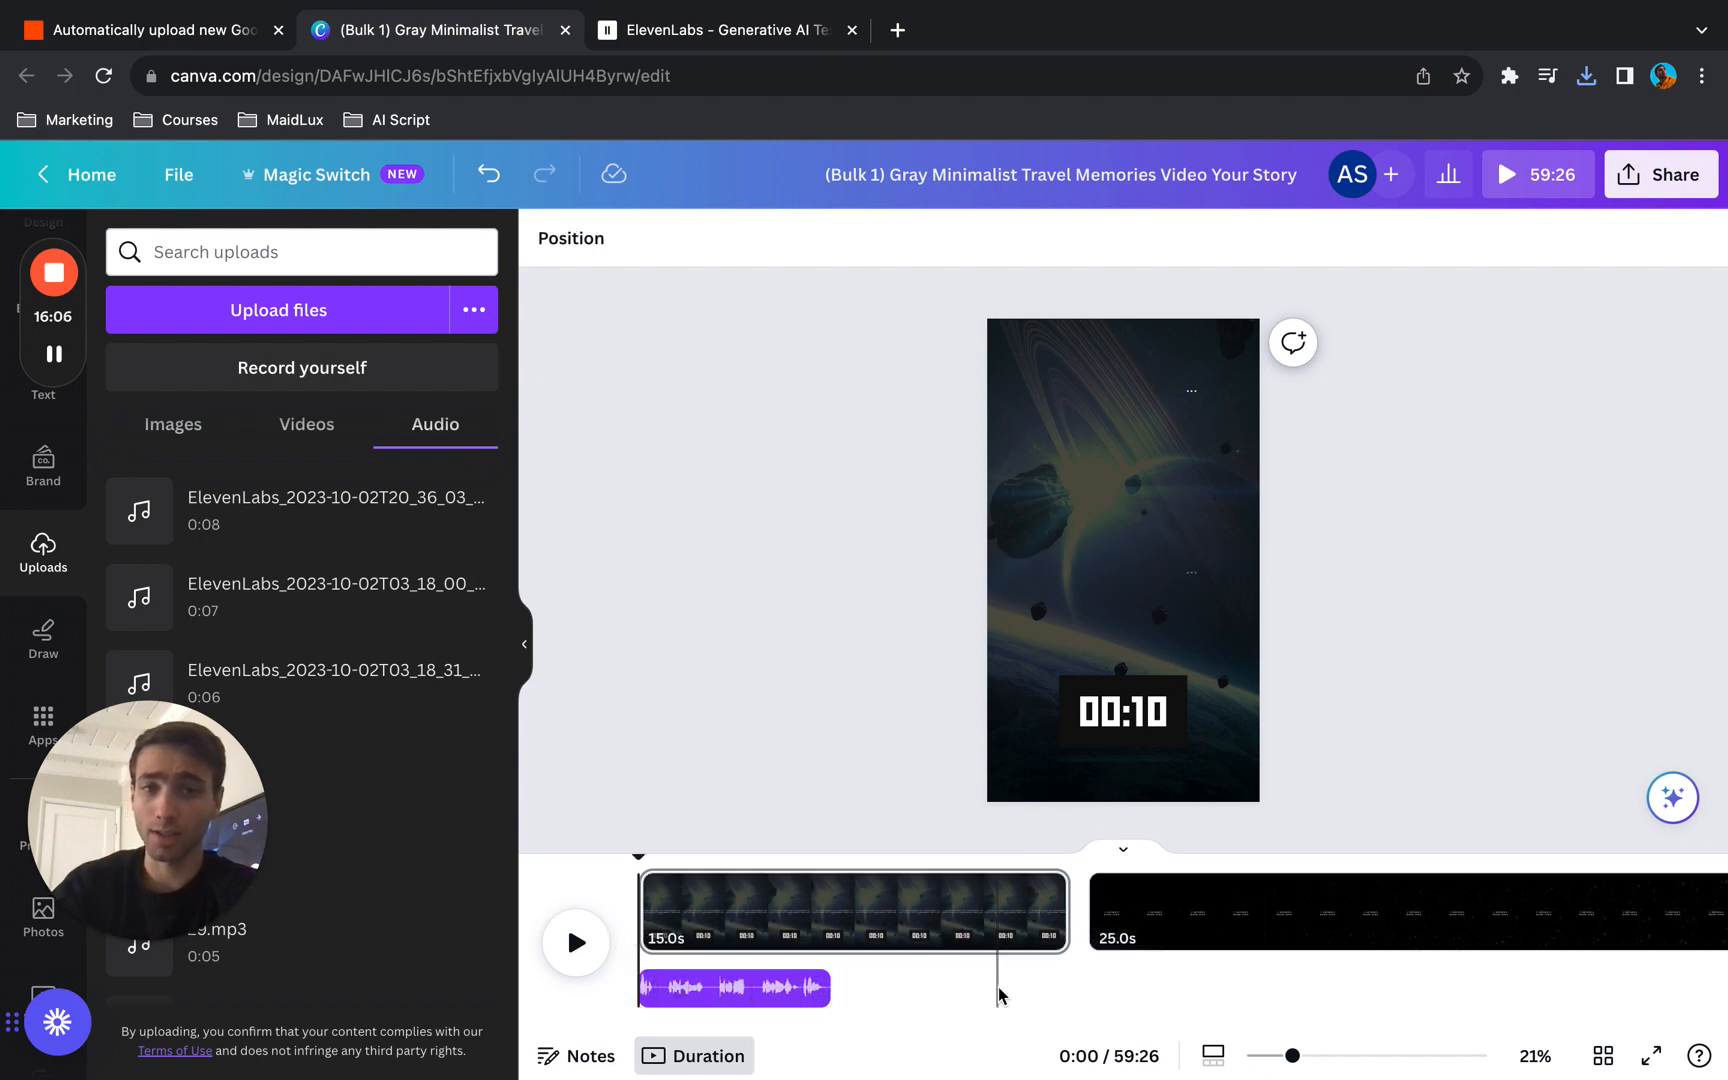
- Play page 1 with its voiceover and look through the following pages on the timeline
scroll(999, 993, right, 7)
scroll(999, 995, right, 3)
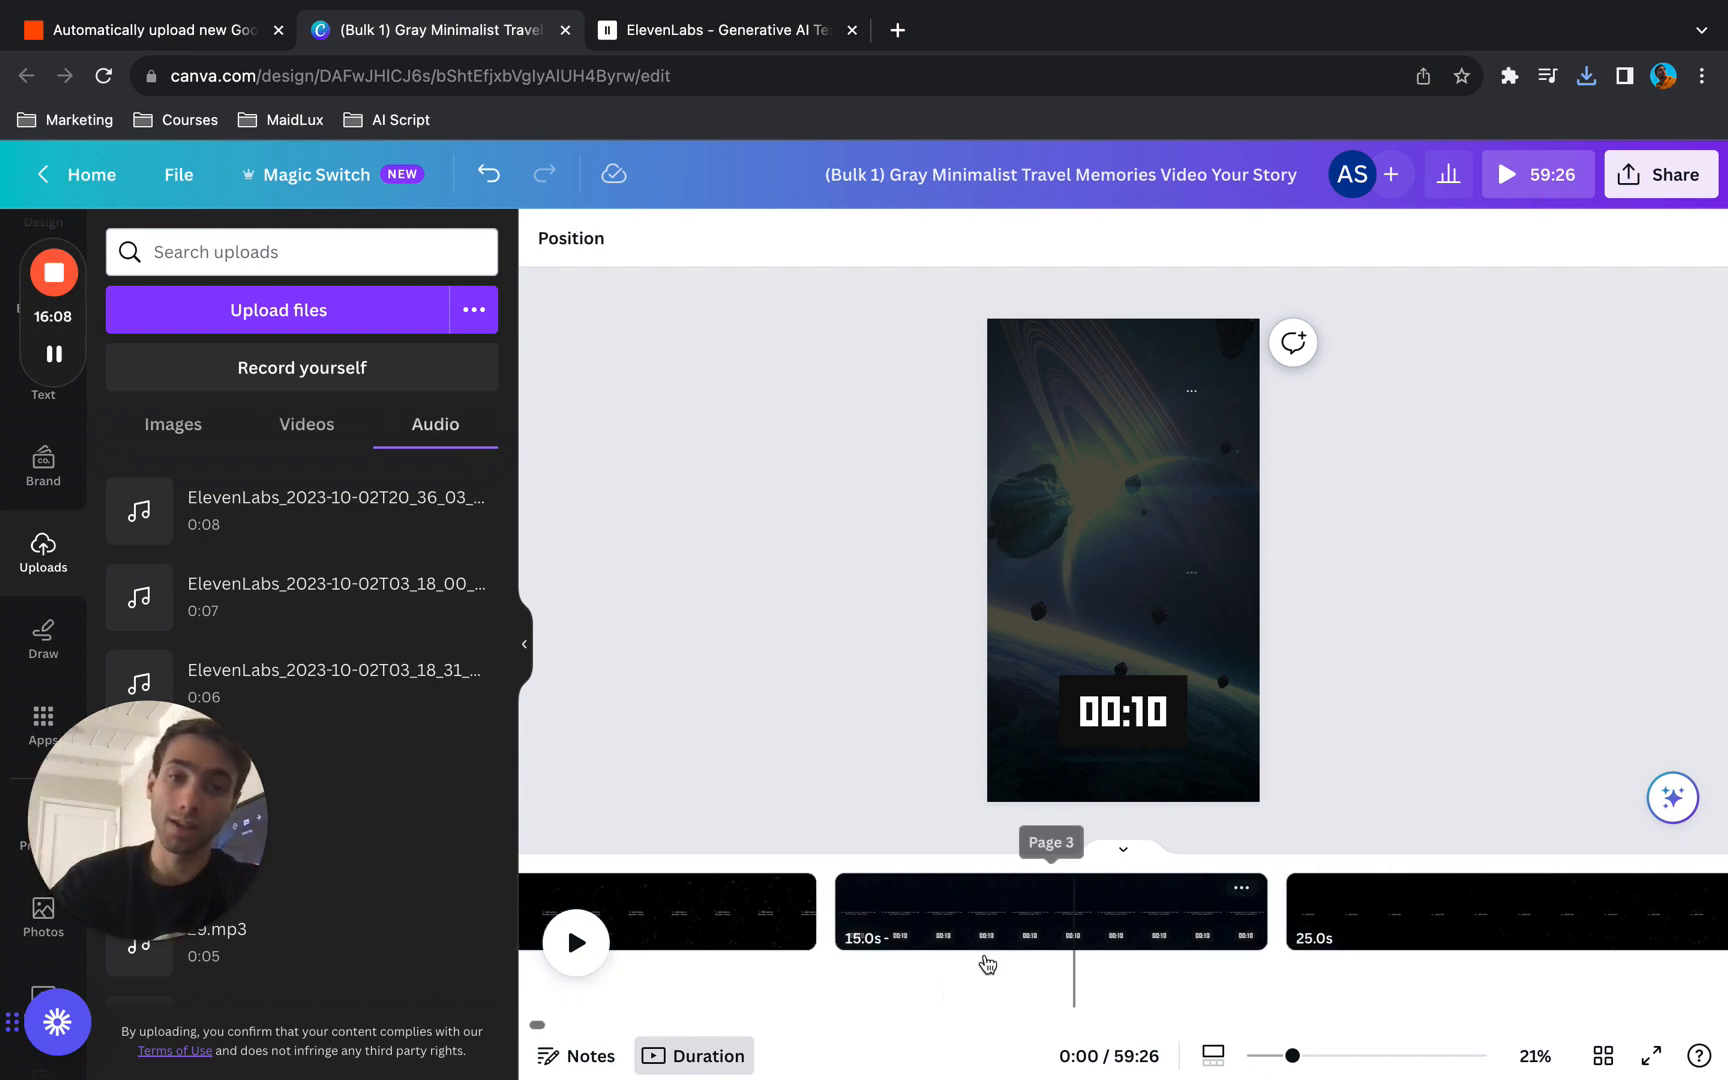
click(812, 984)
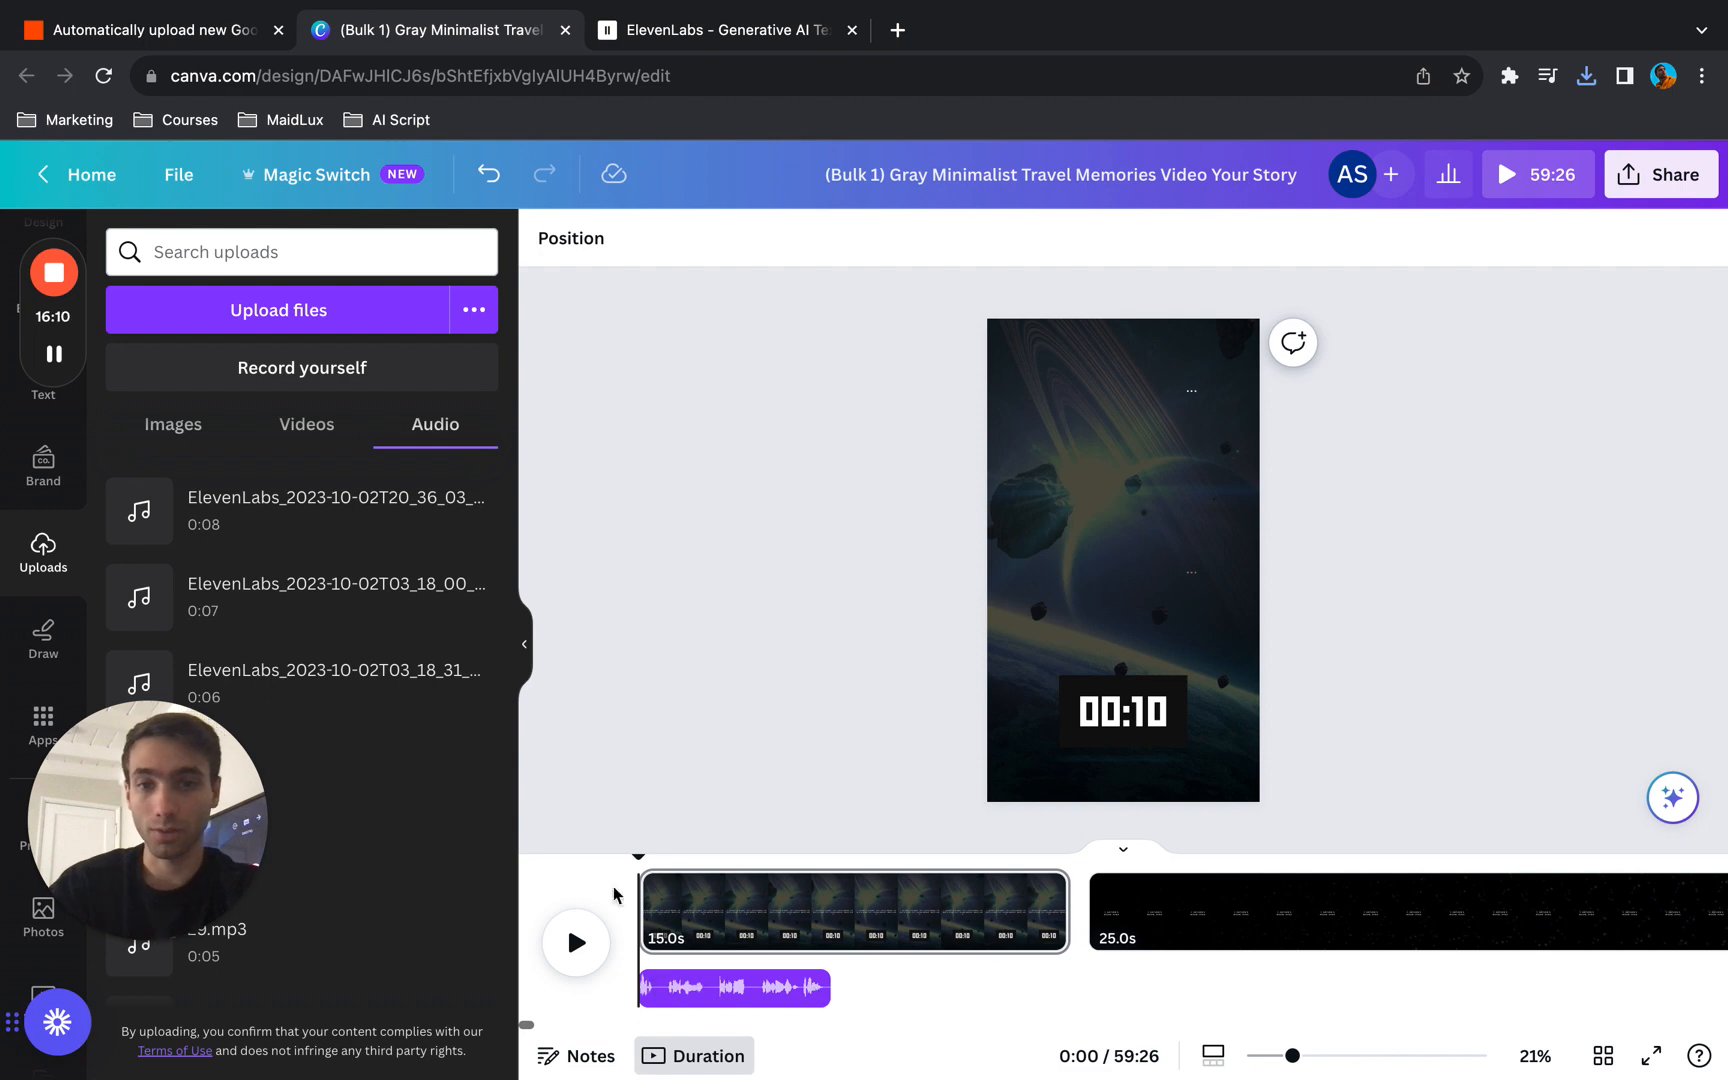
click(577, 943)
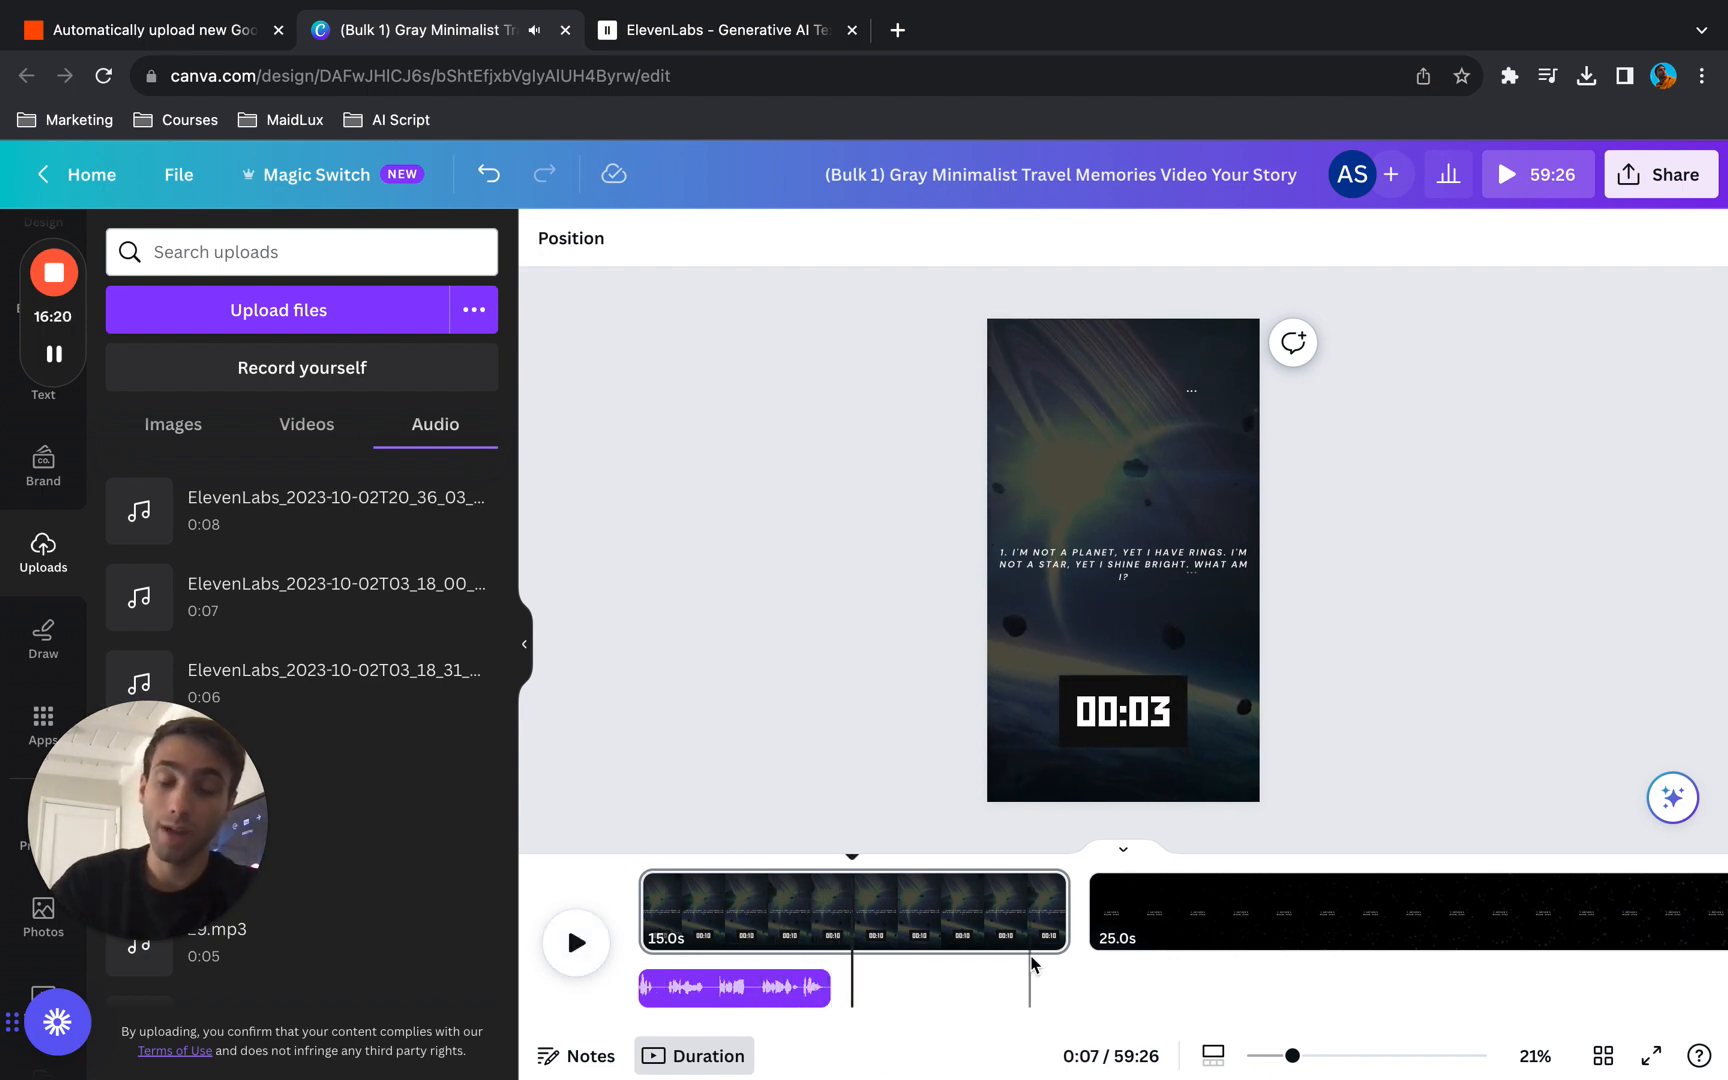
scroll(1033, 963, right, 10)
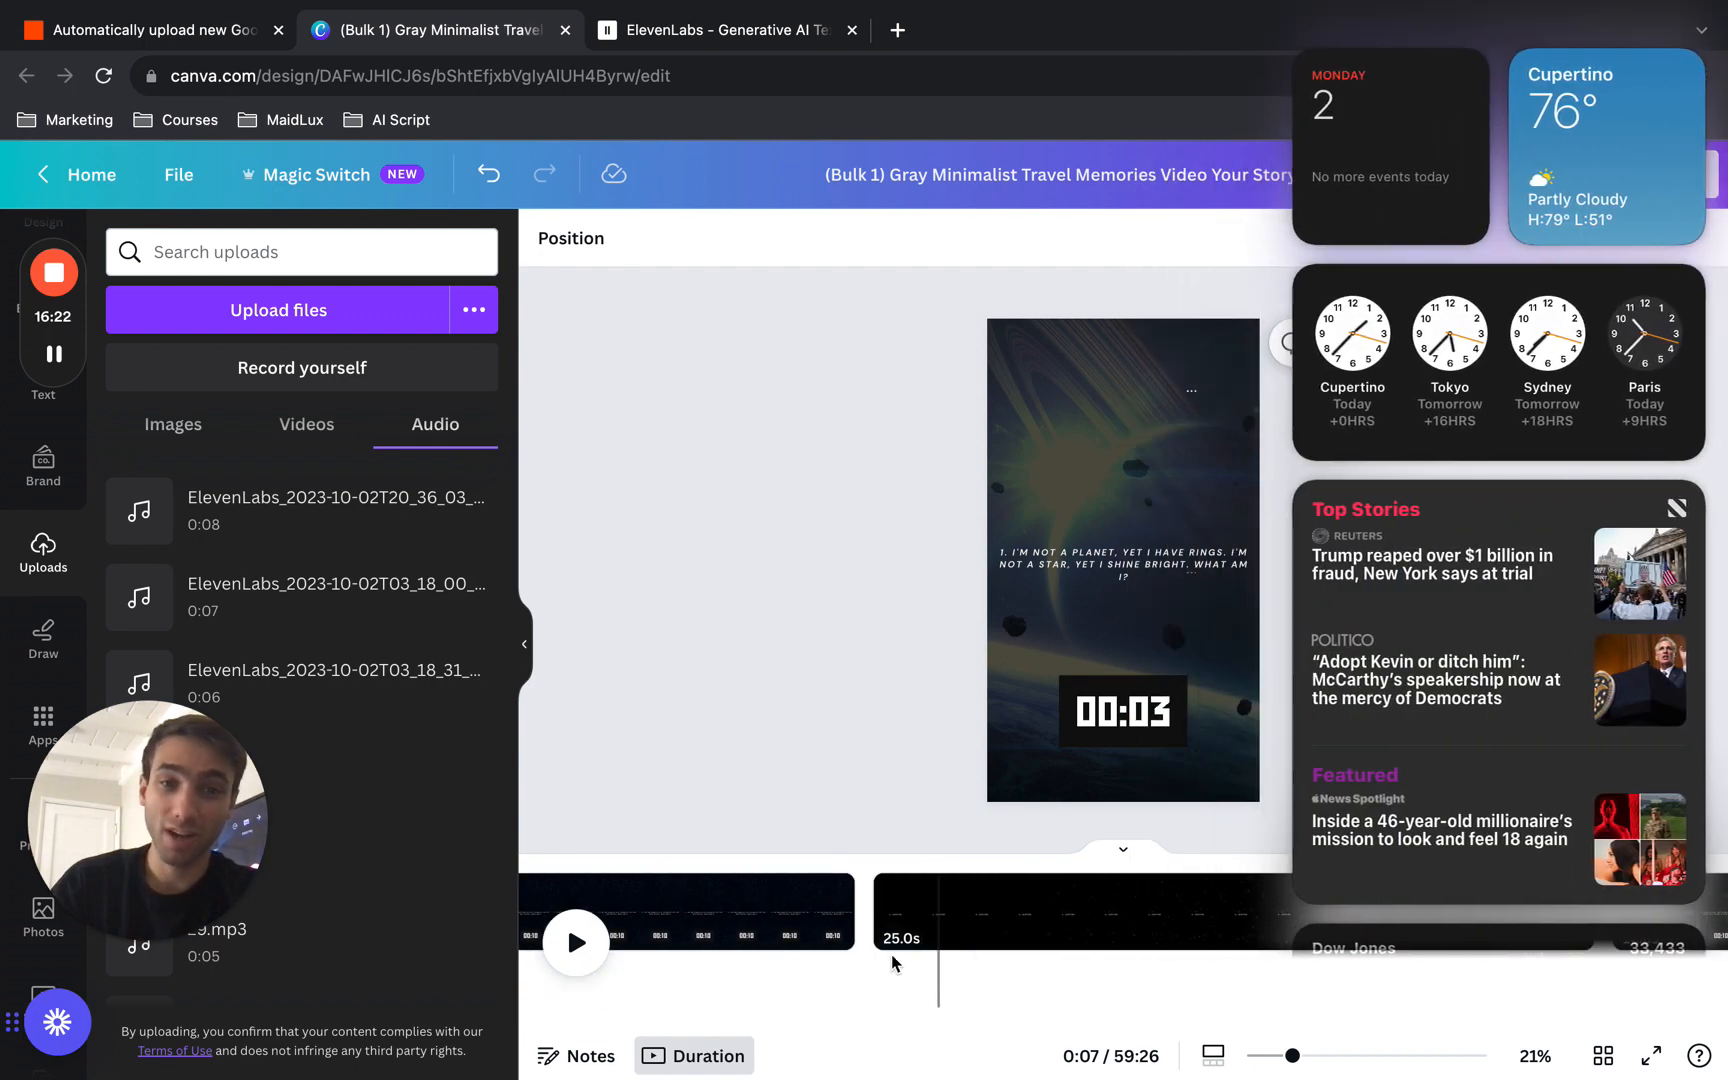
click(891, 958)
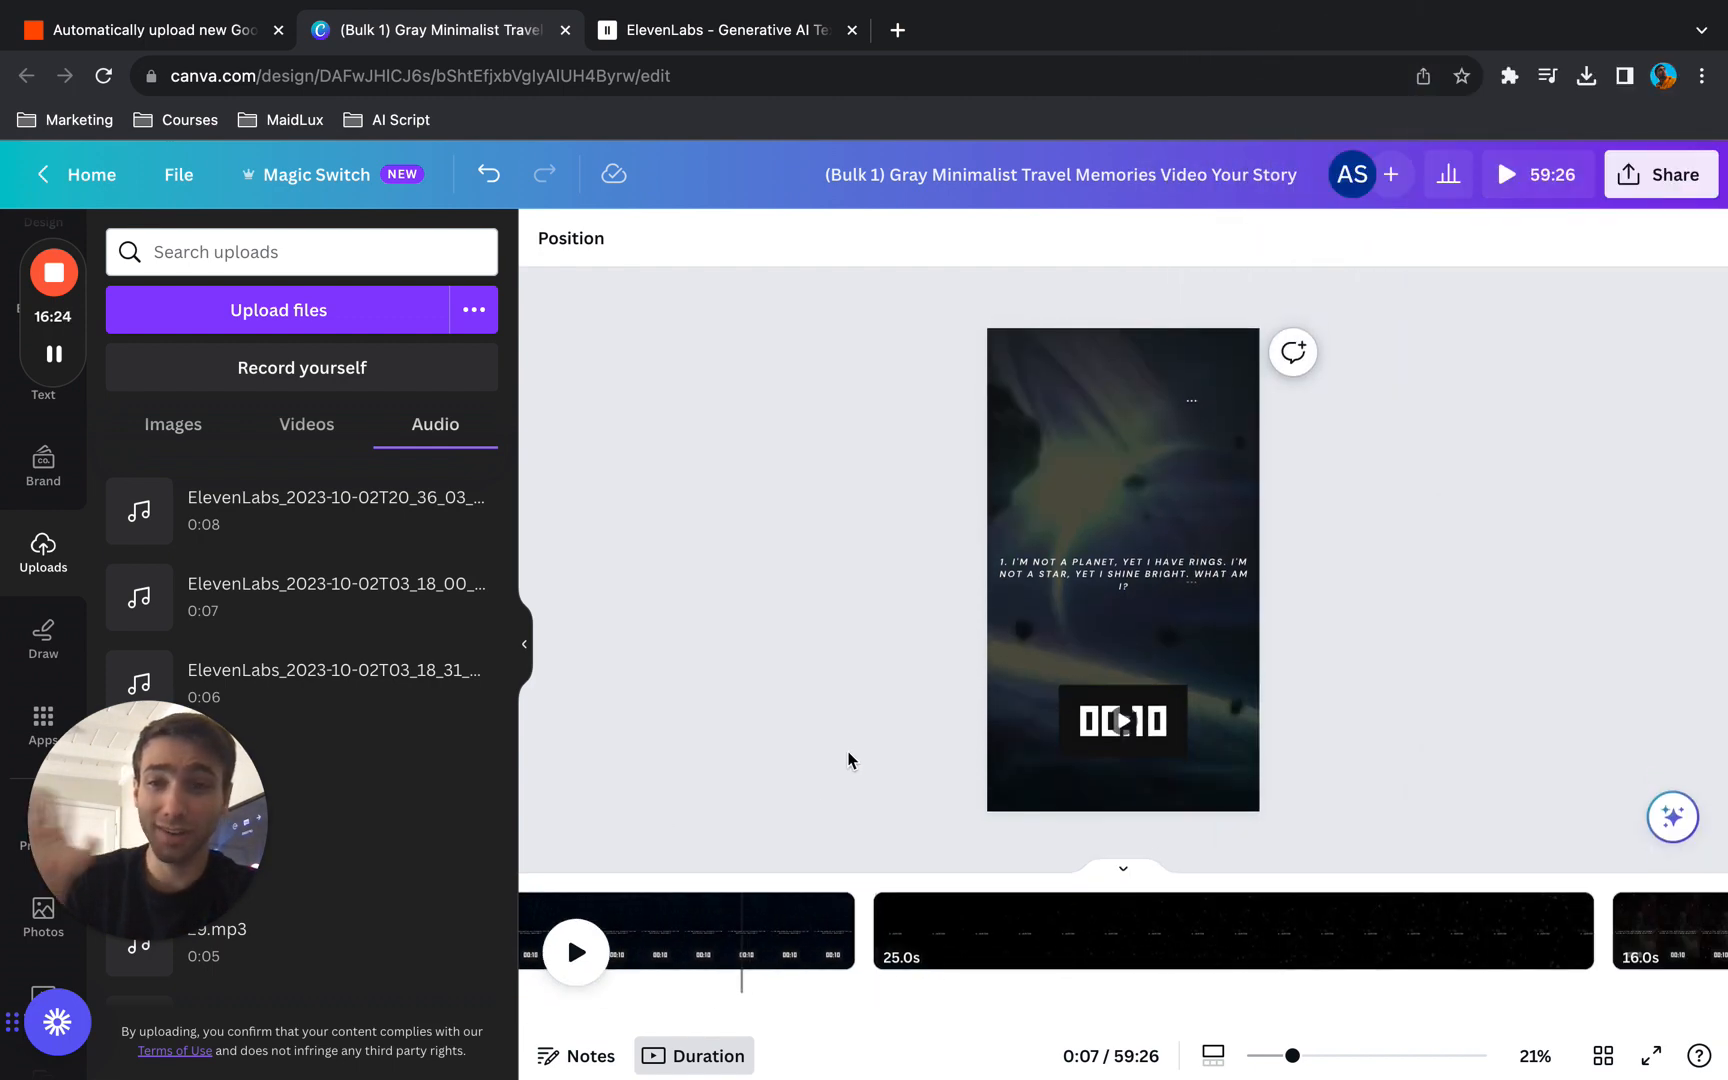
scroll(1090, 928, right, 5)
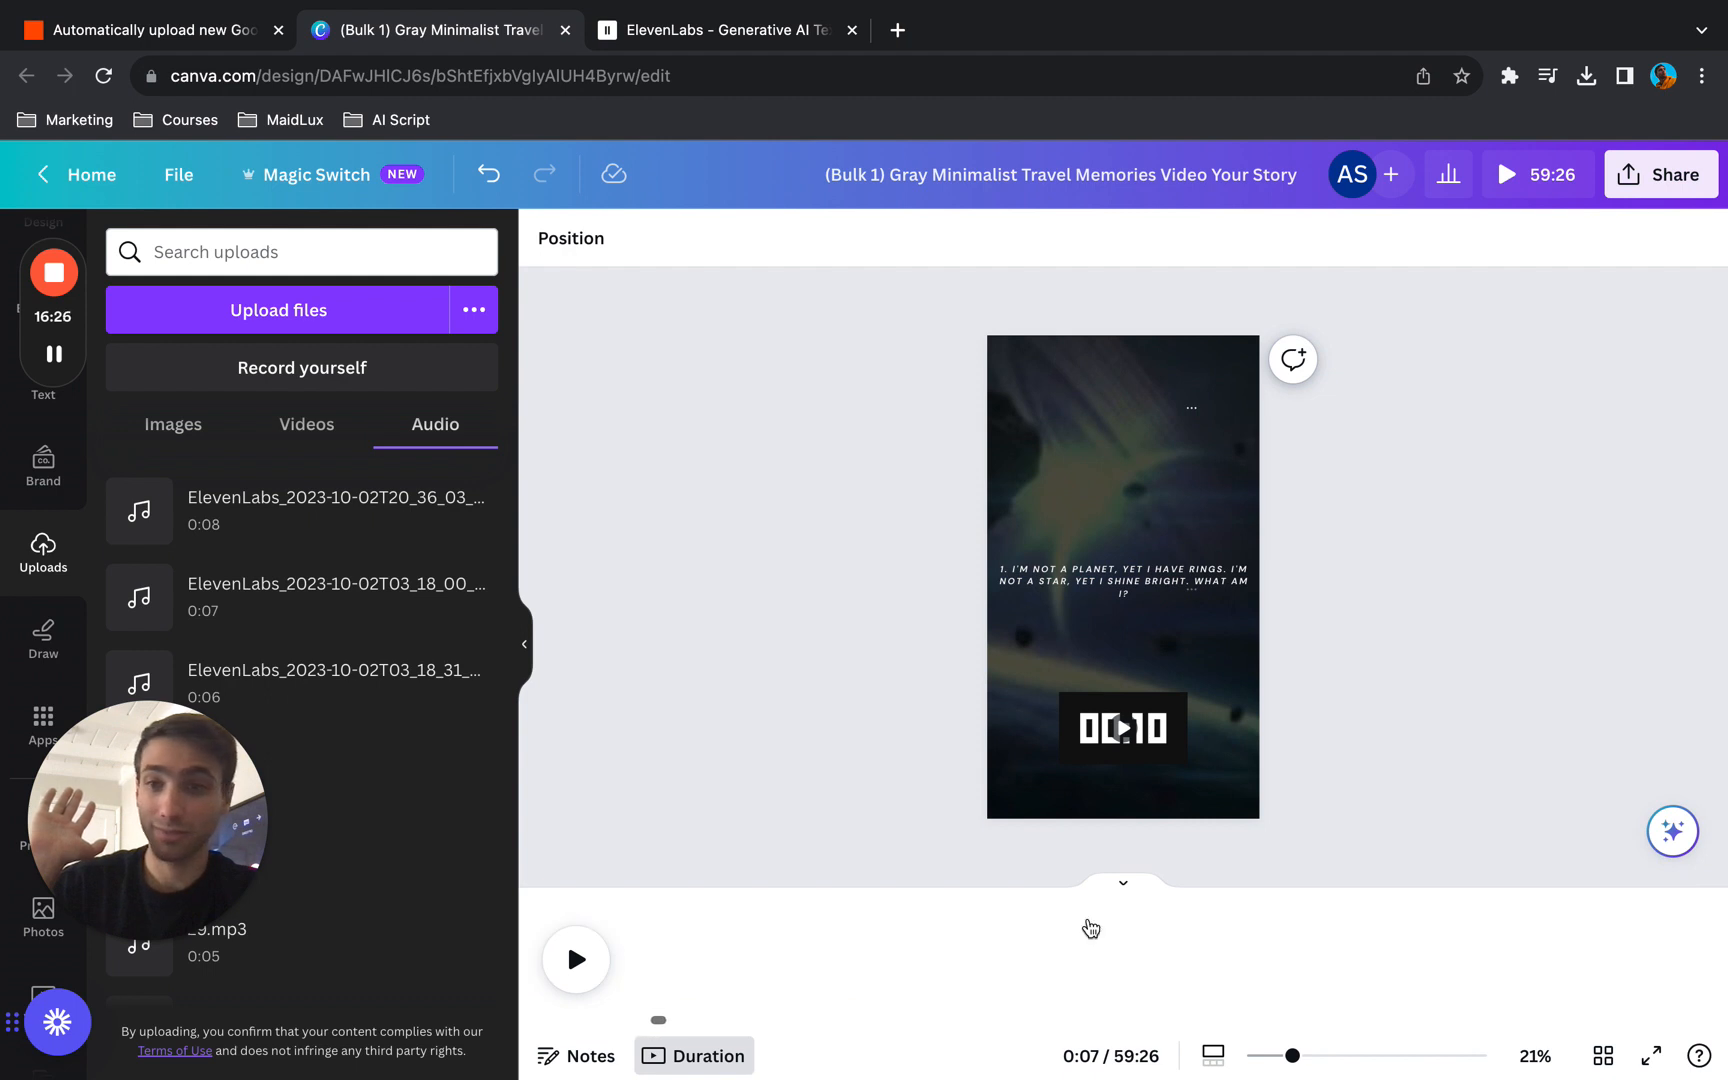
scroll(1090, 928, right, 5)
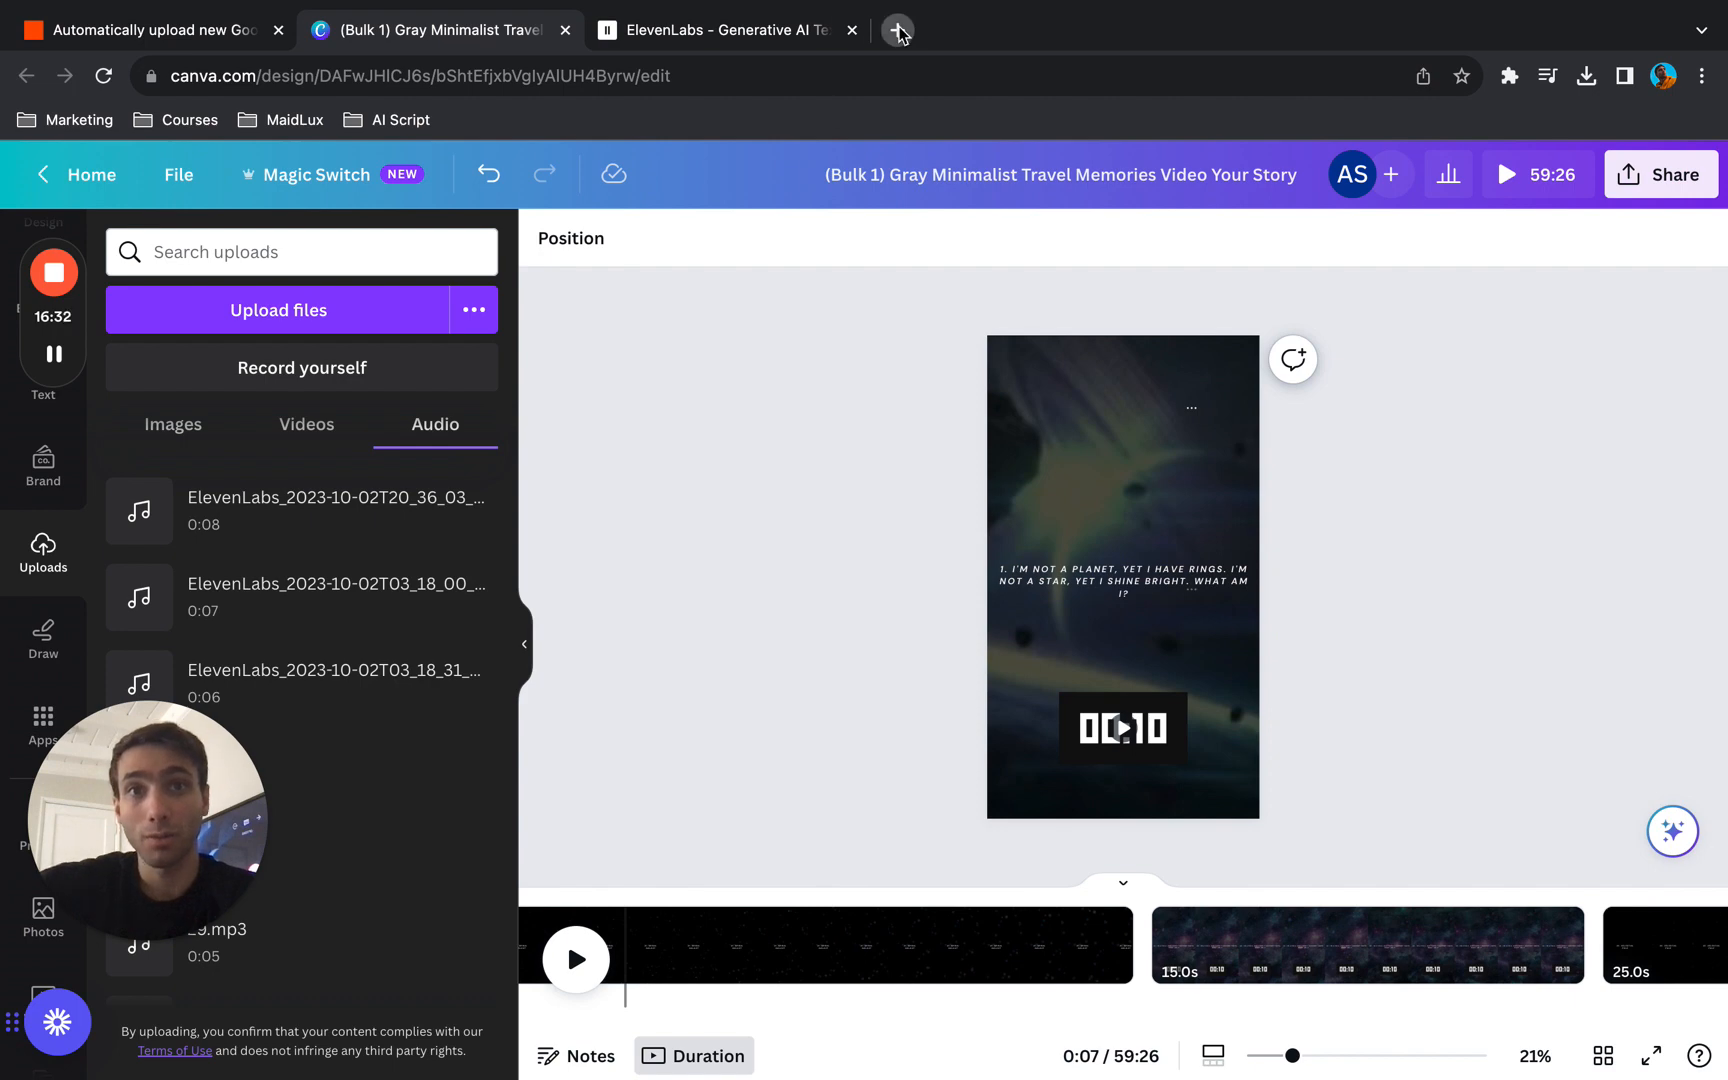
- Open YouTube in a new browser tab and switch the account to The New Space channel
click(897, 30)
text(youtube)
key(Return)
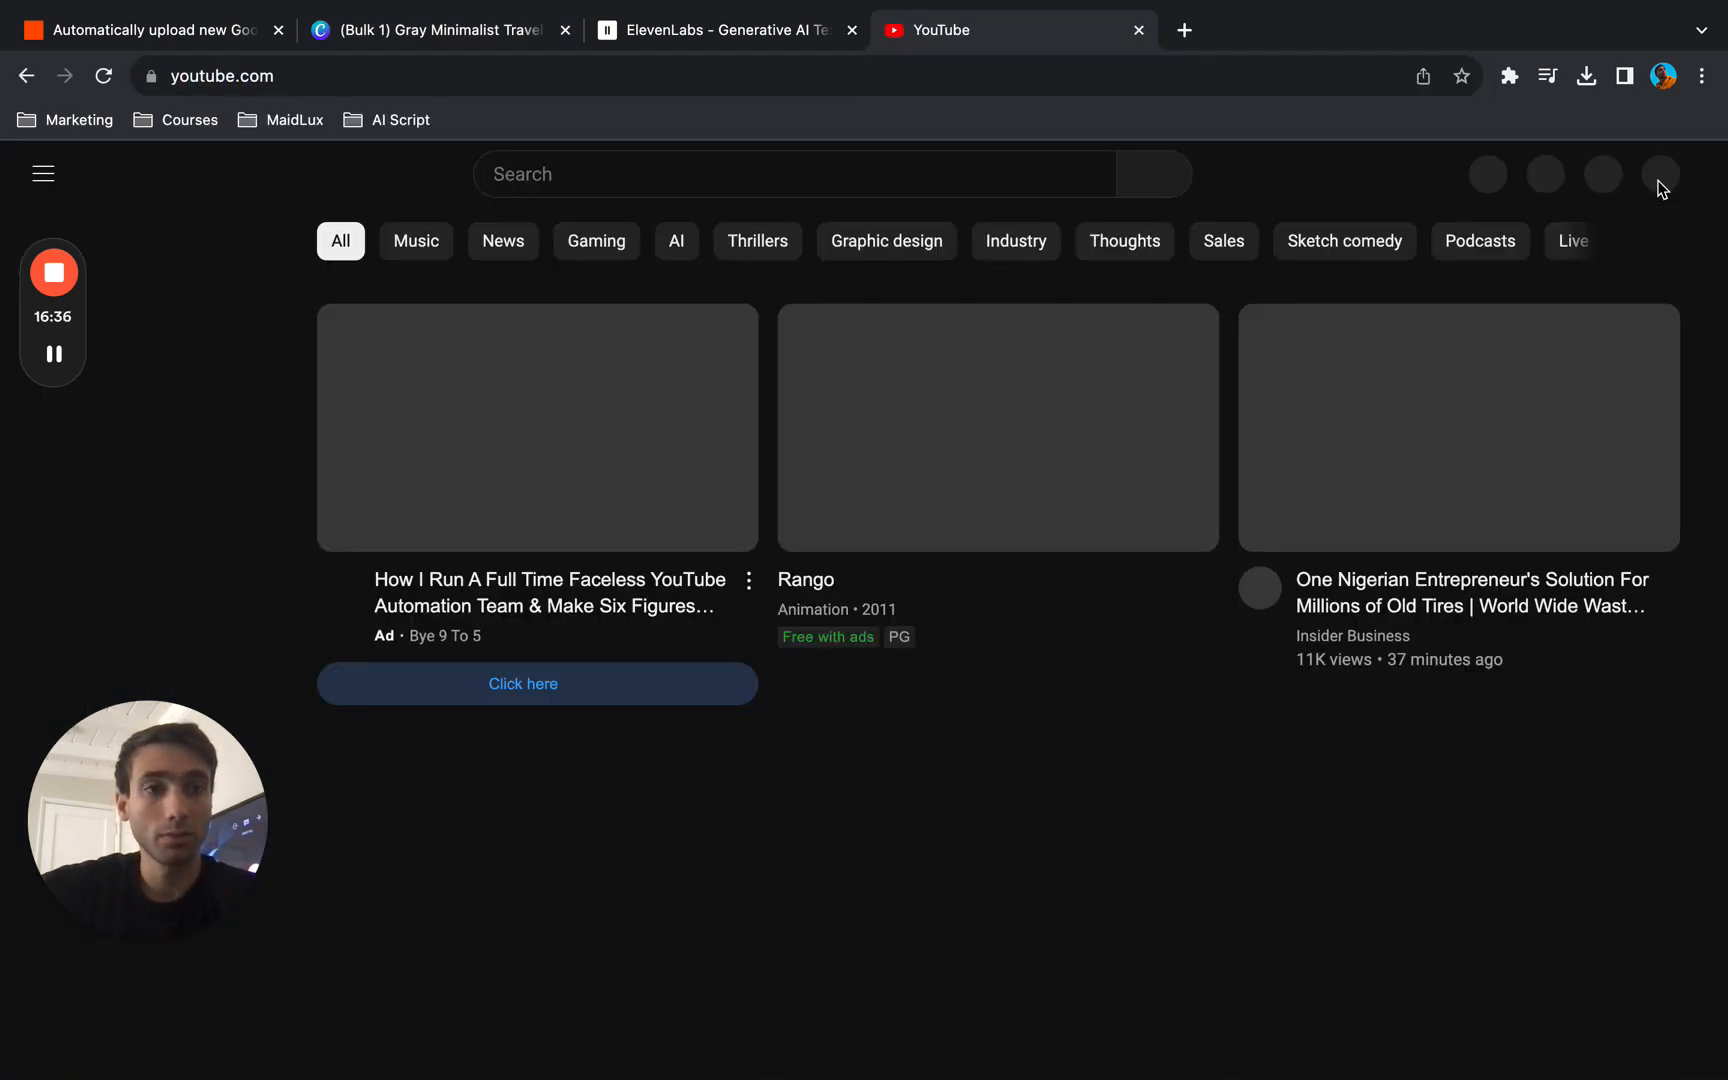
click(1656, 190)
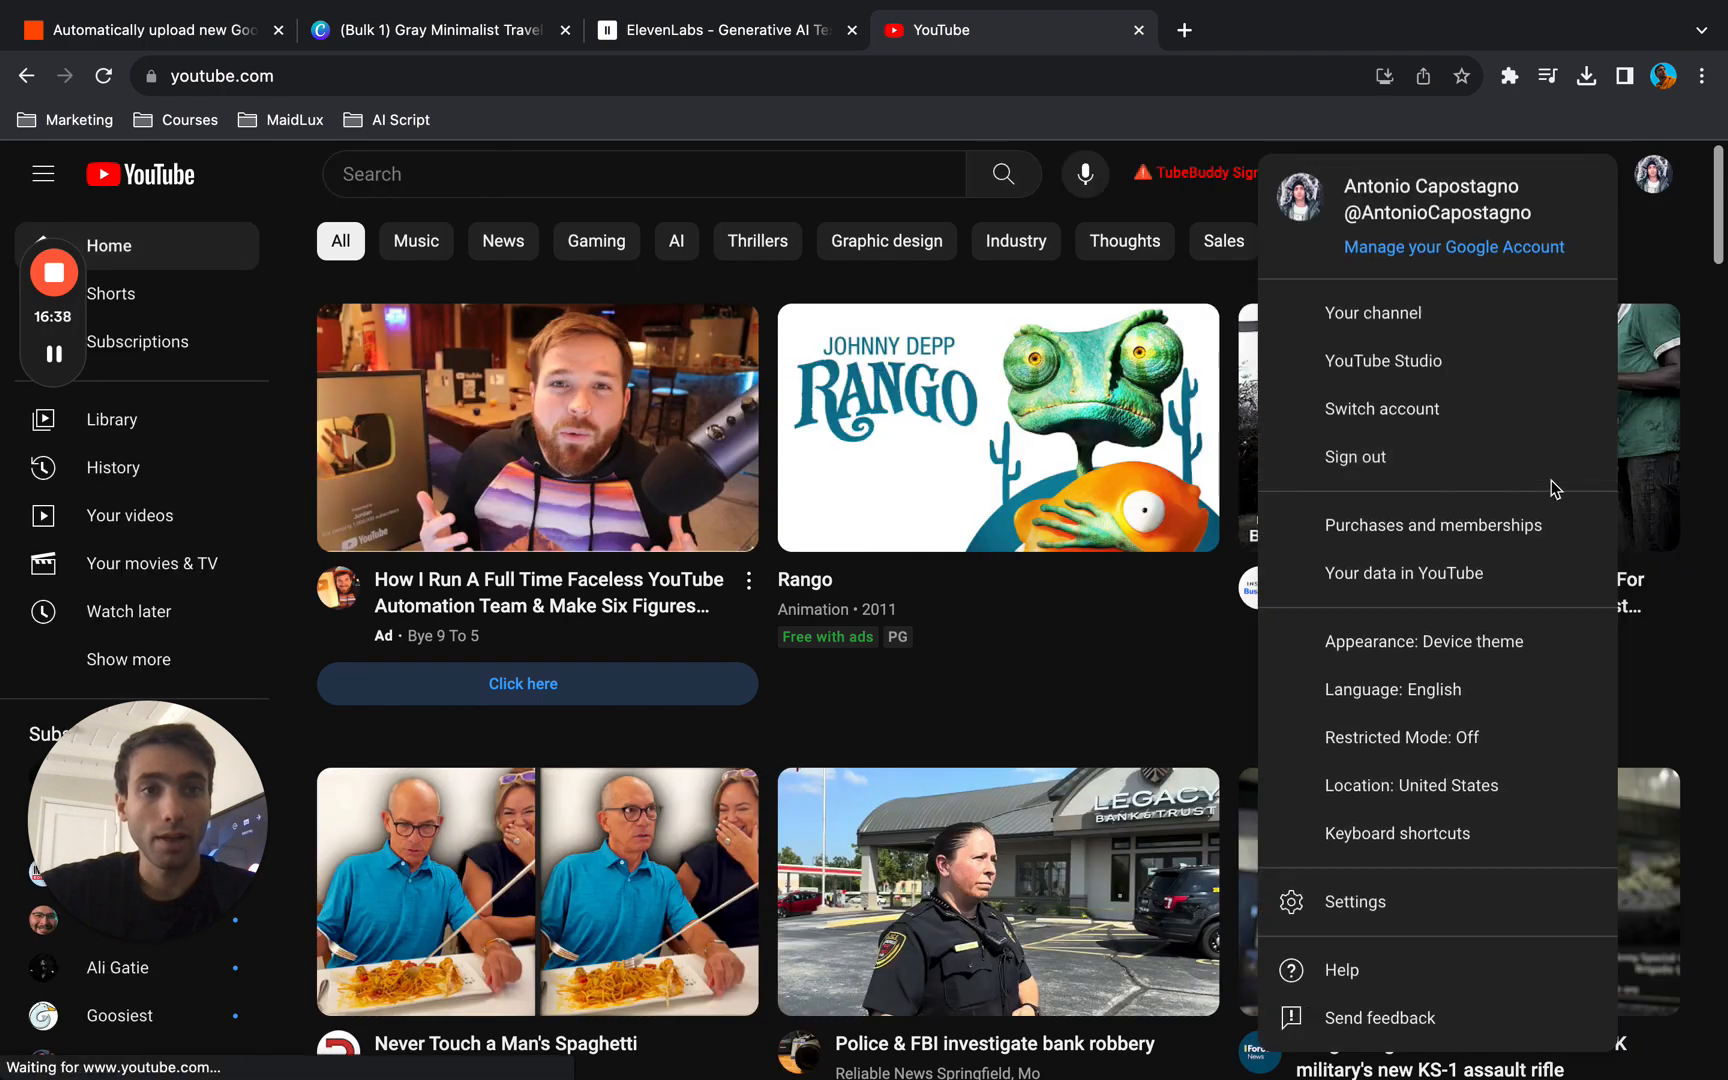
click(1522, 424)
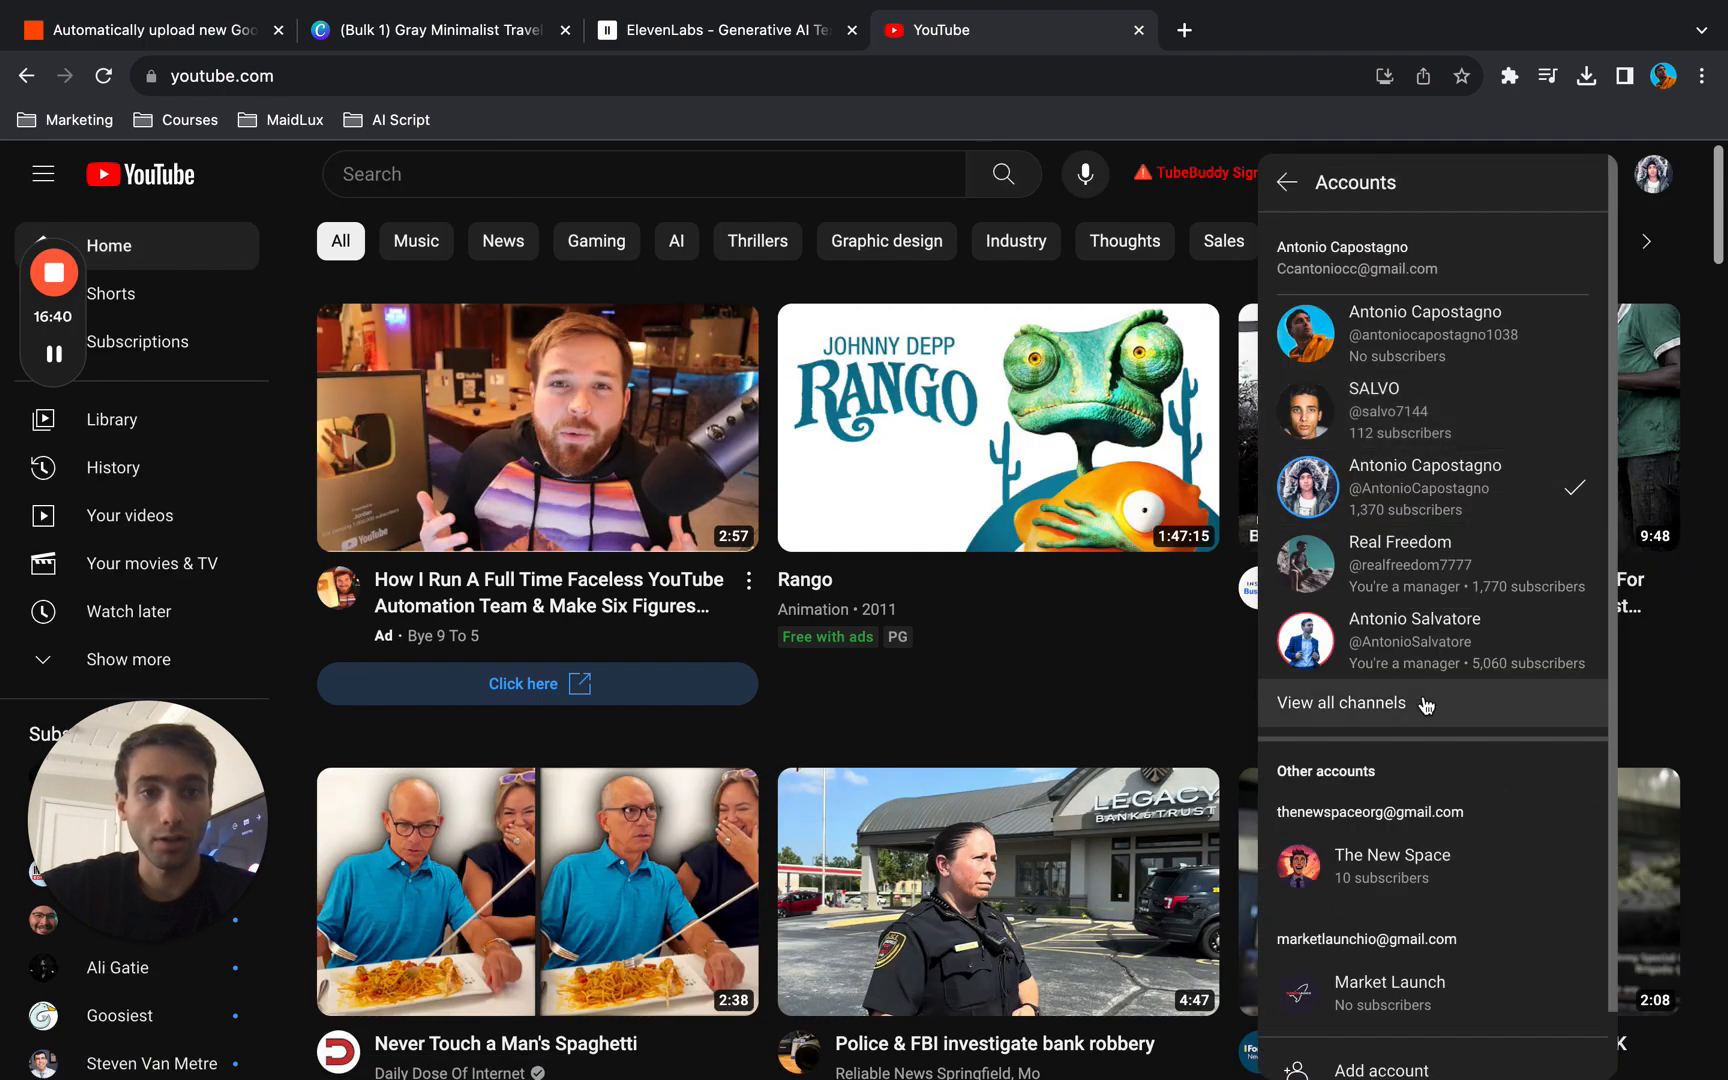
click(1424, 845)
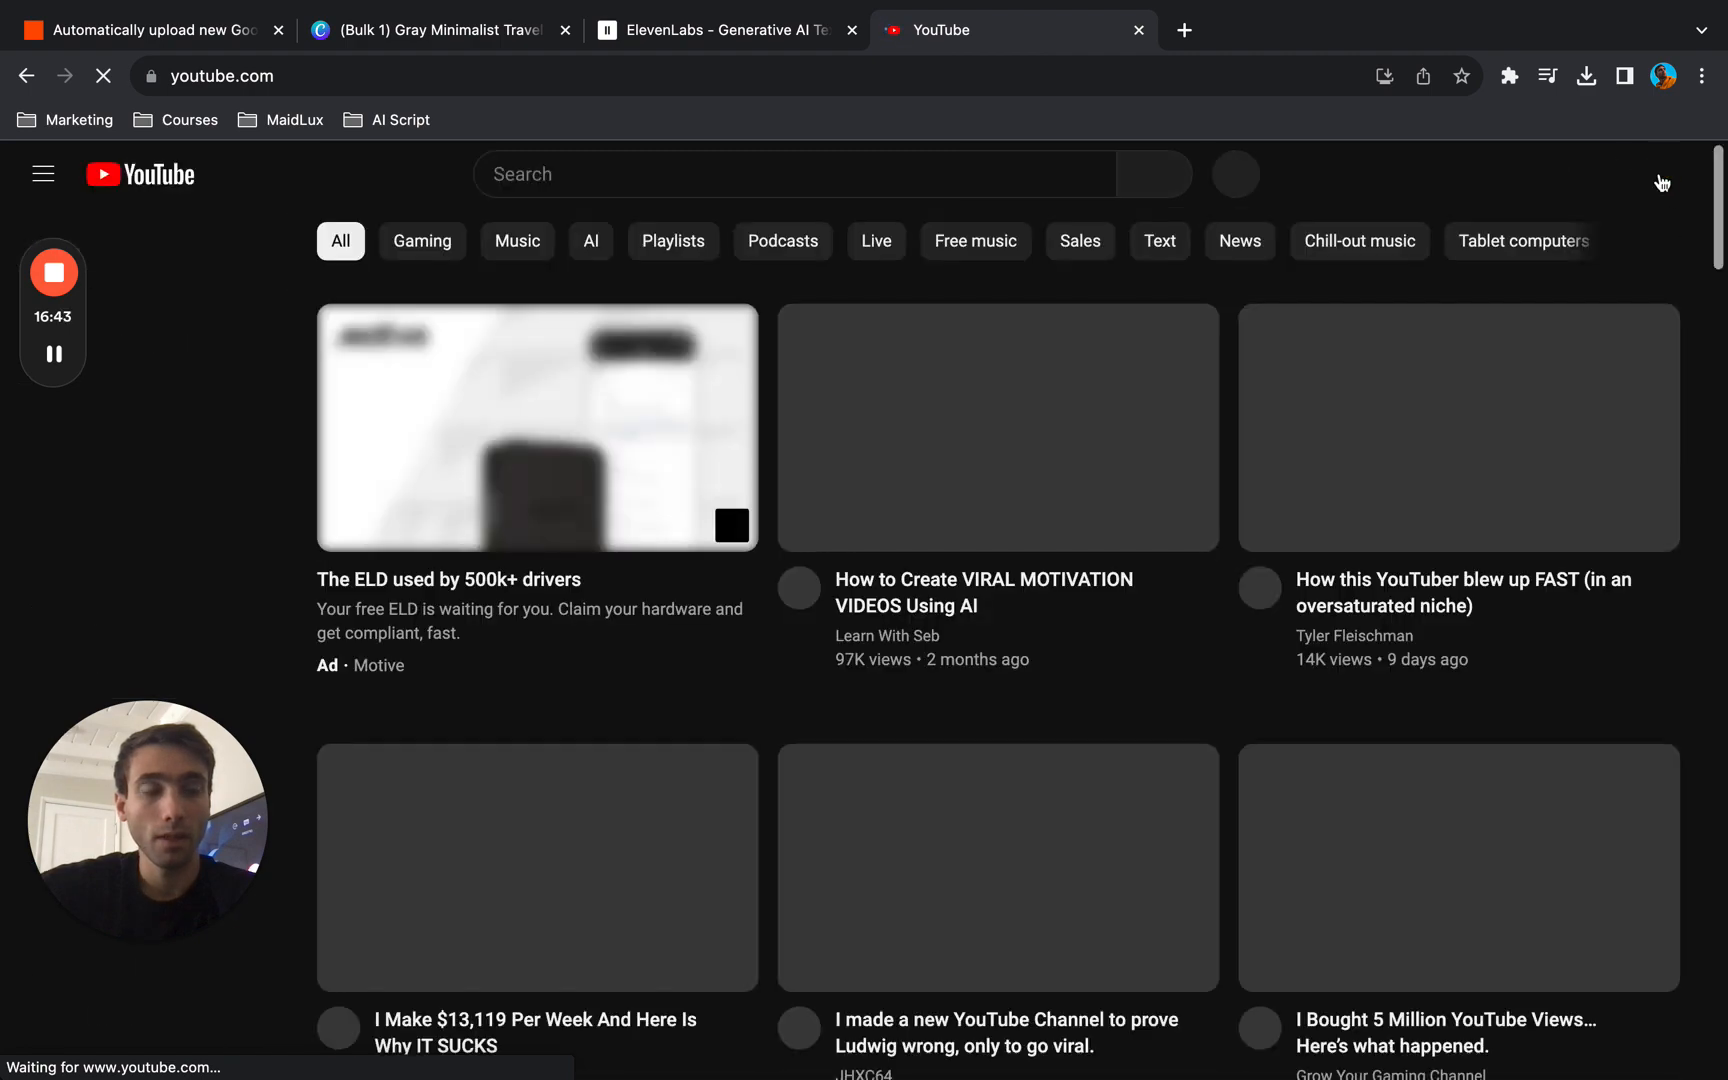
- Open YouTube Studio for The New Space channel and bring up the upload defaults in the channel settings
click(1655, 175)
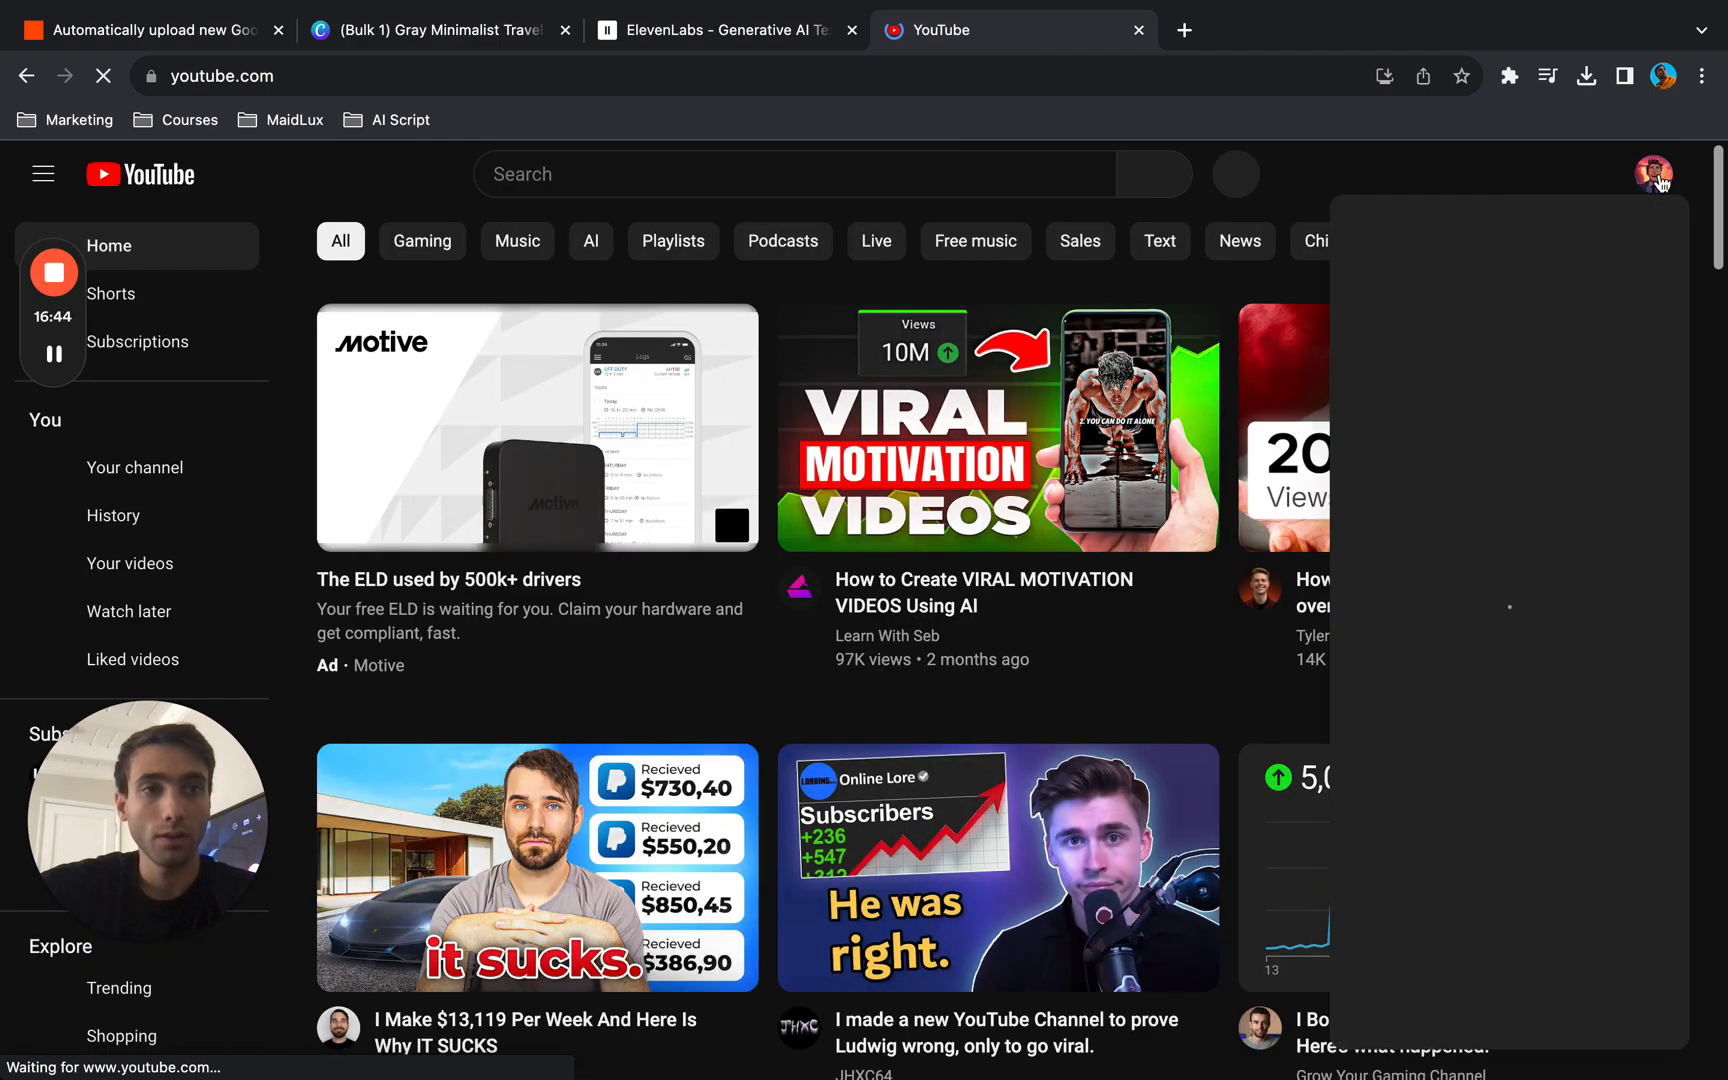
click(1483, 489)
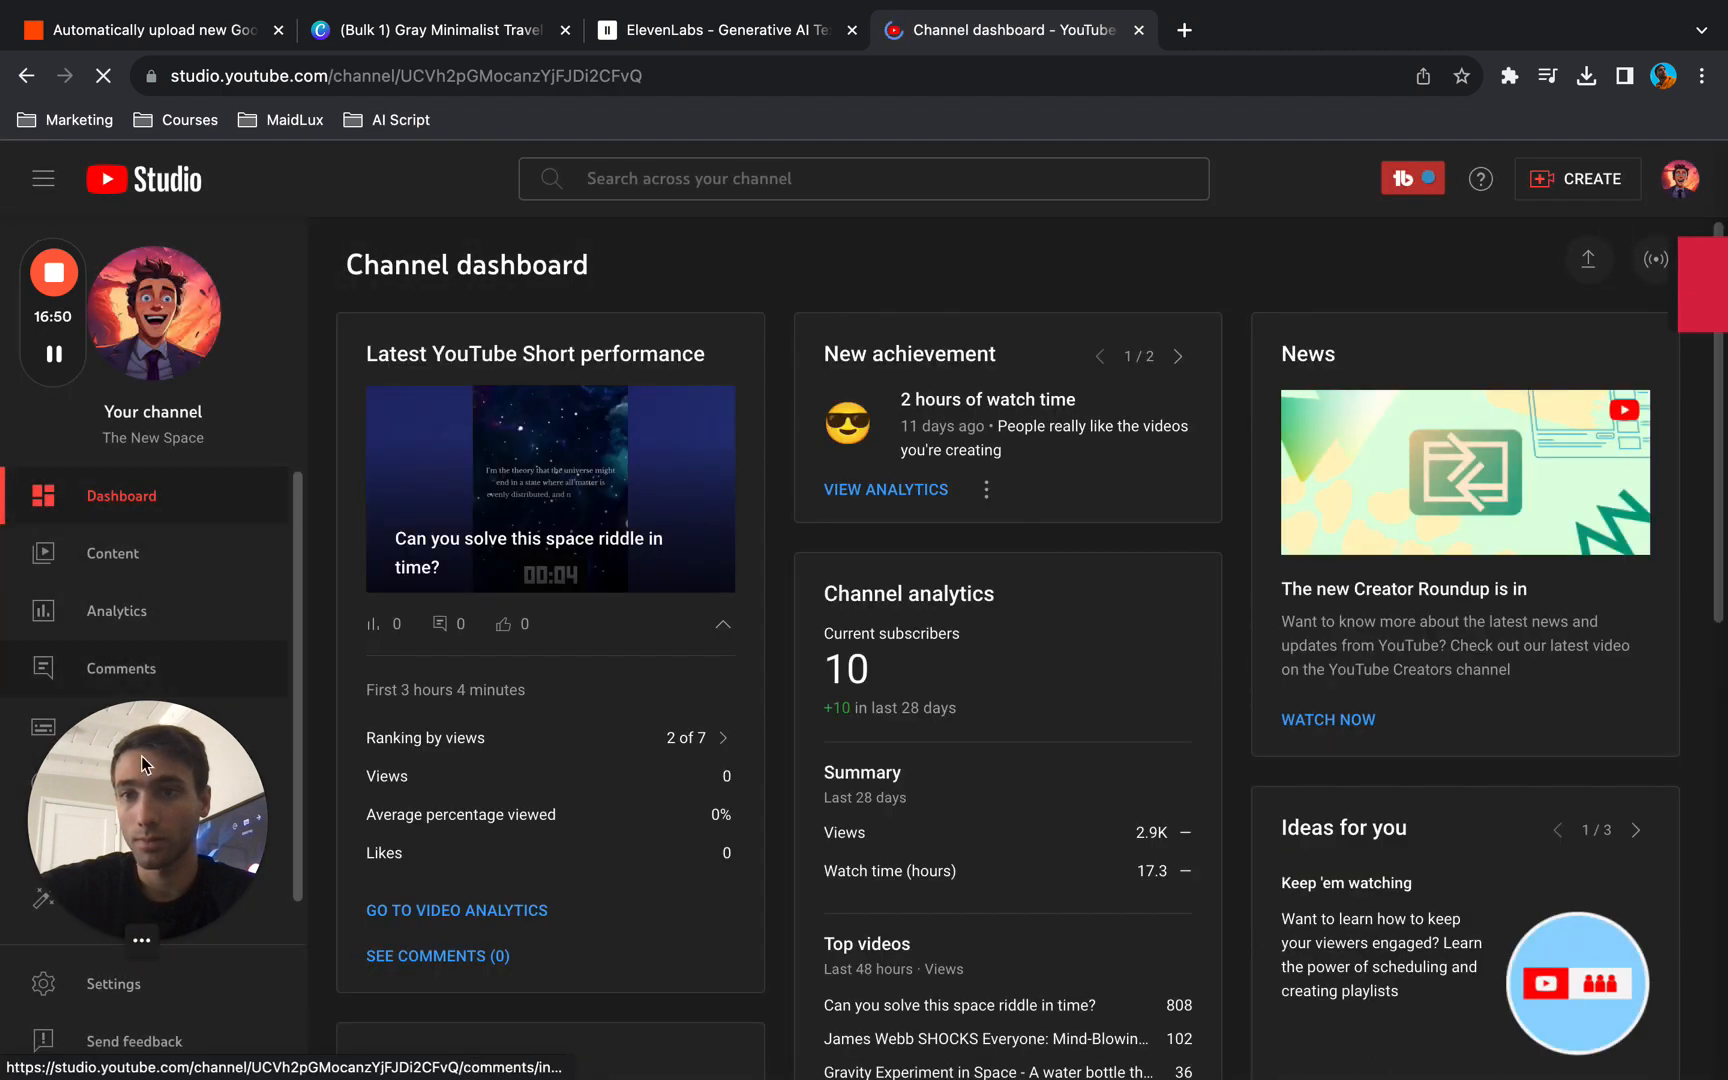
drag(140, 758, 485, 733)
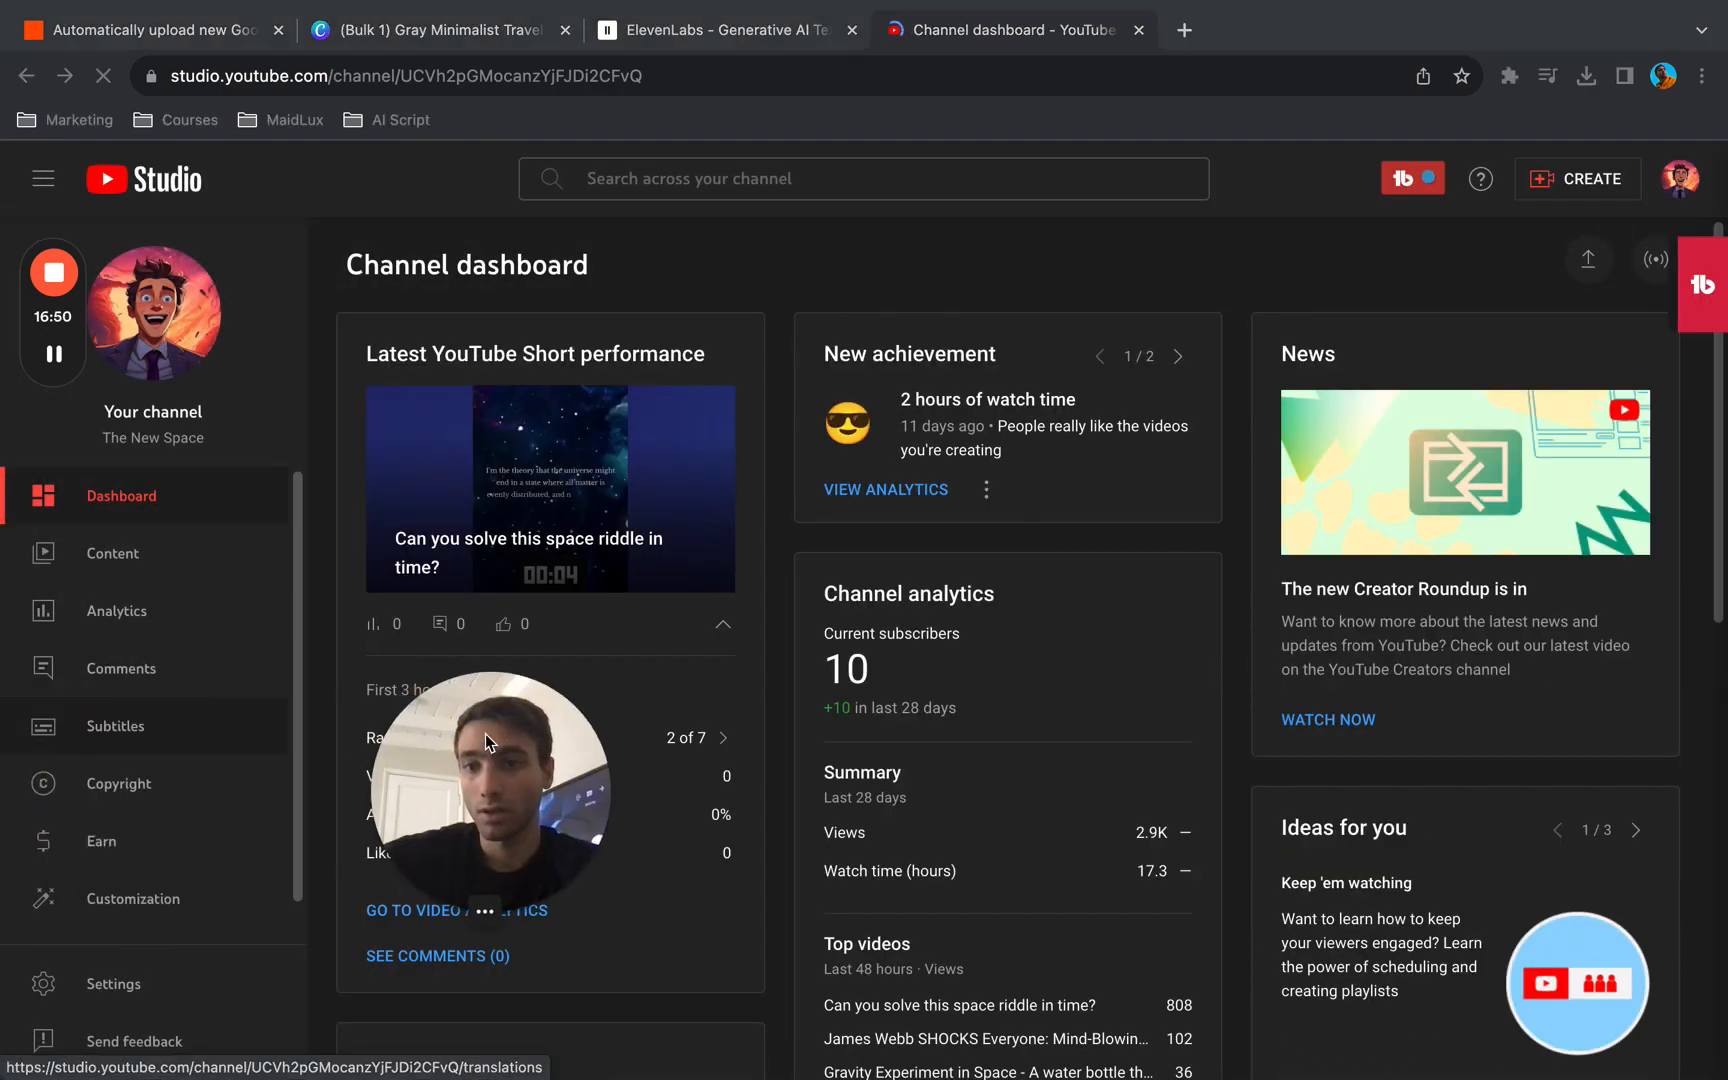
click(127, 993)
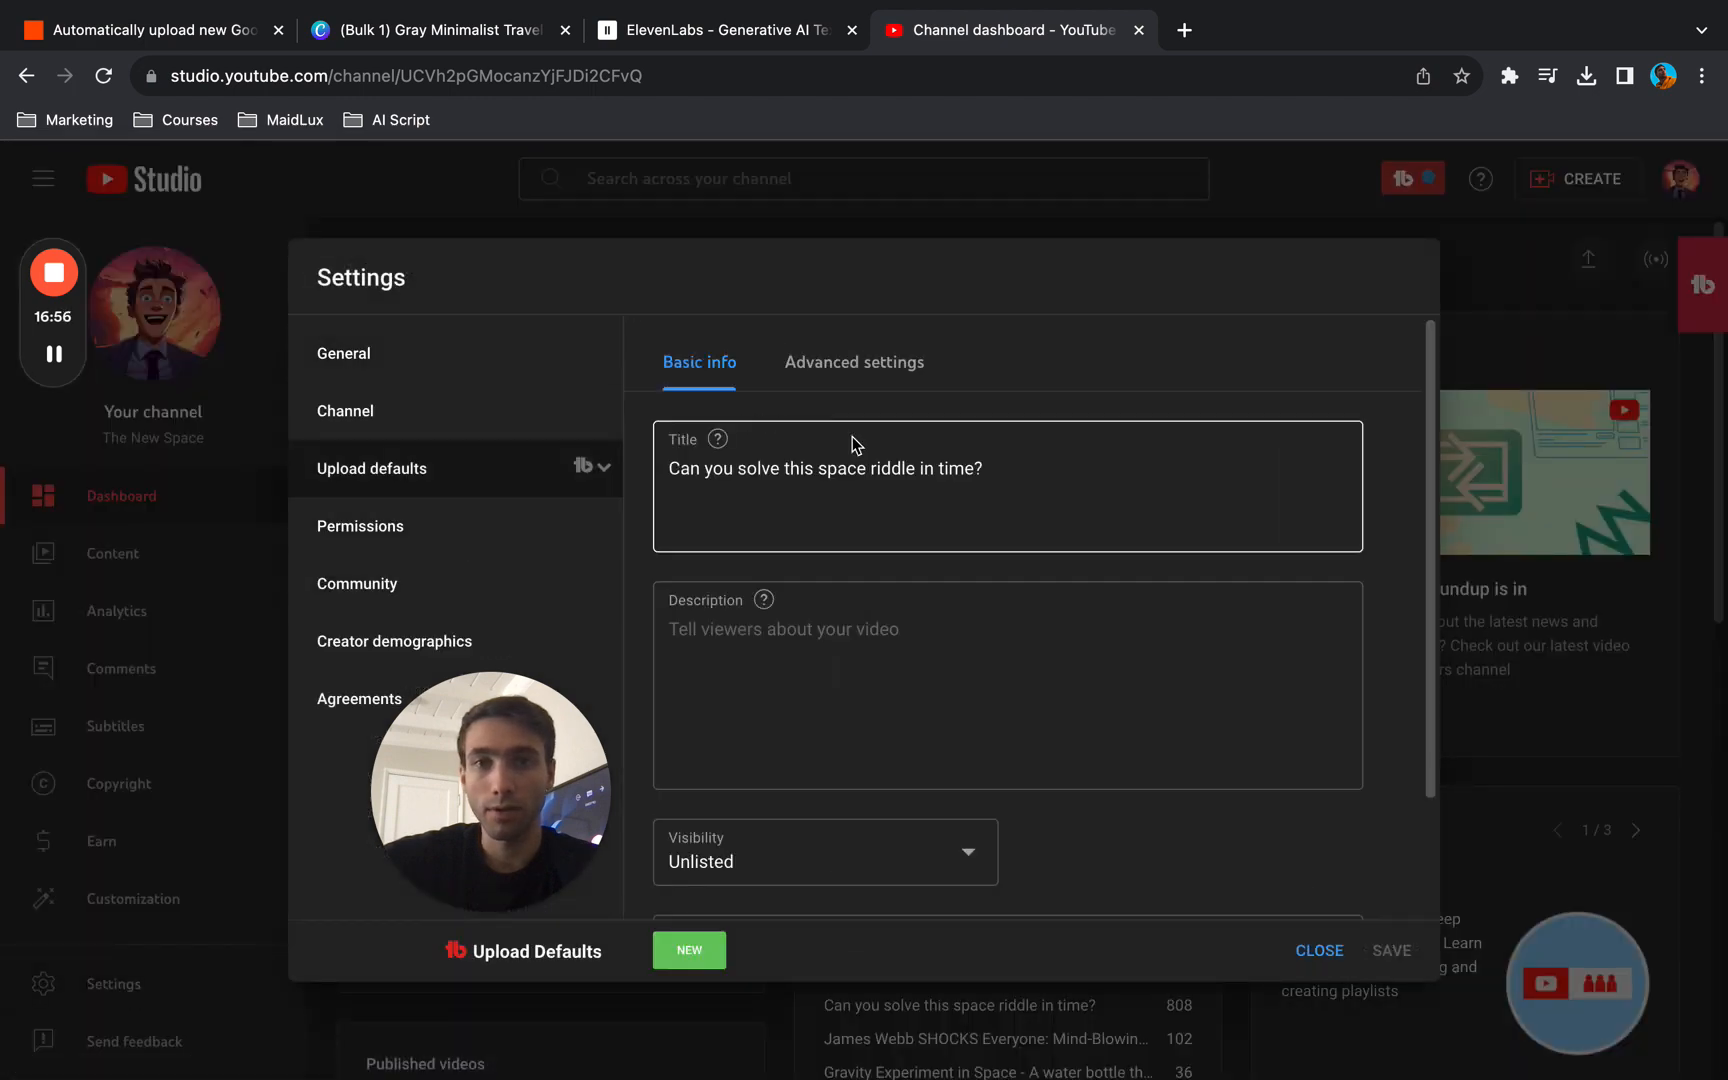
- Review the default title and other basic info in the upload defaults, and close the channel settings
drag(1077, 474, 655, 470)
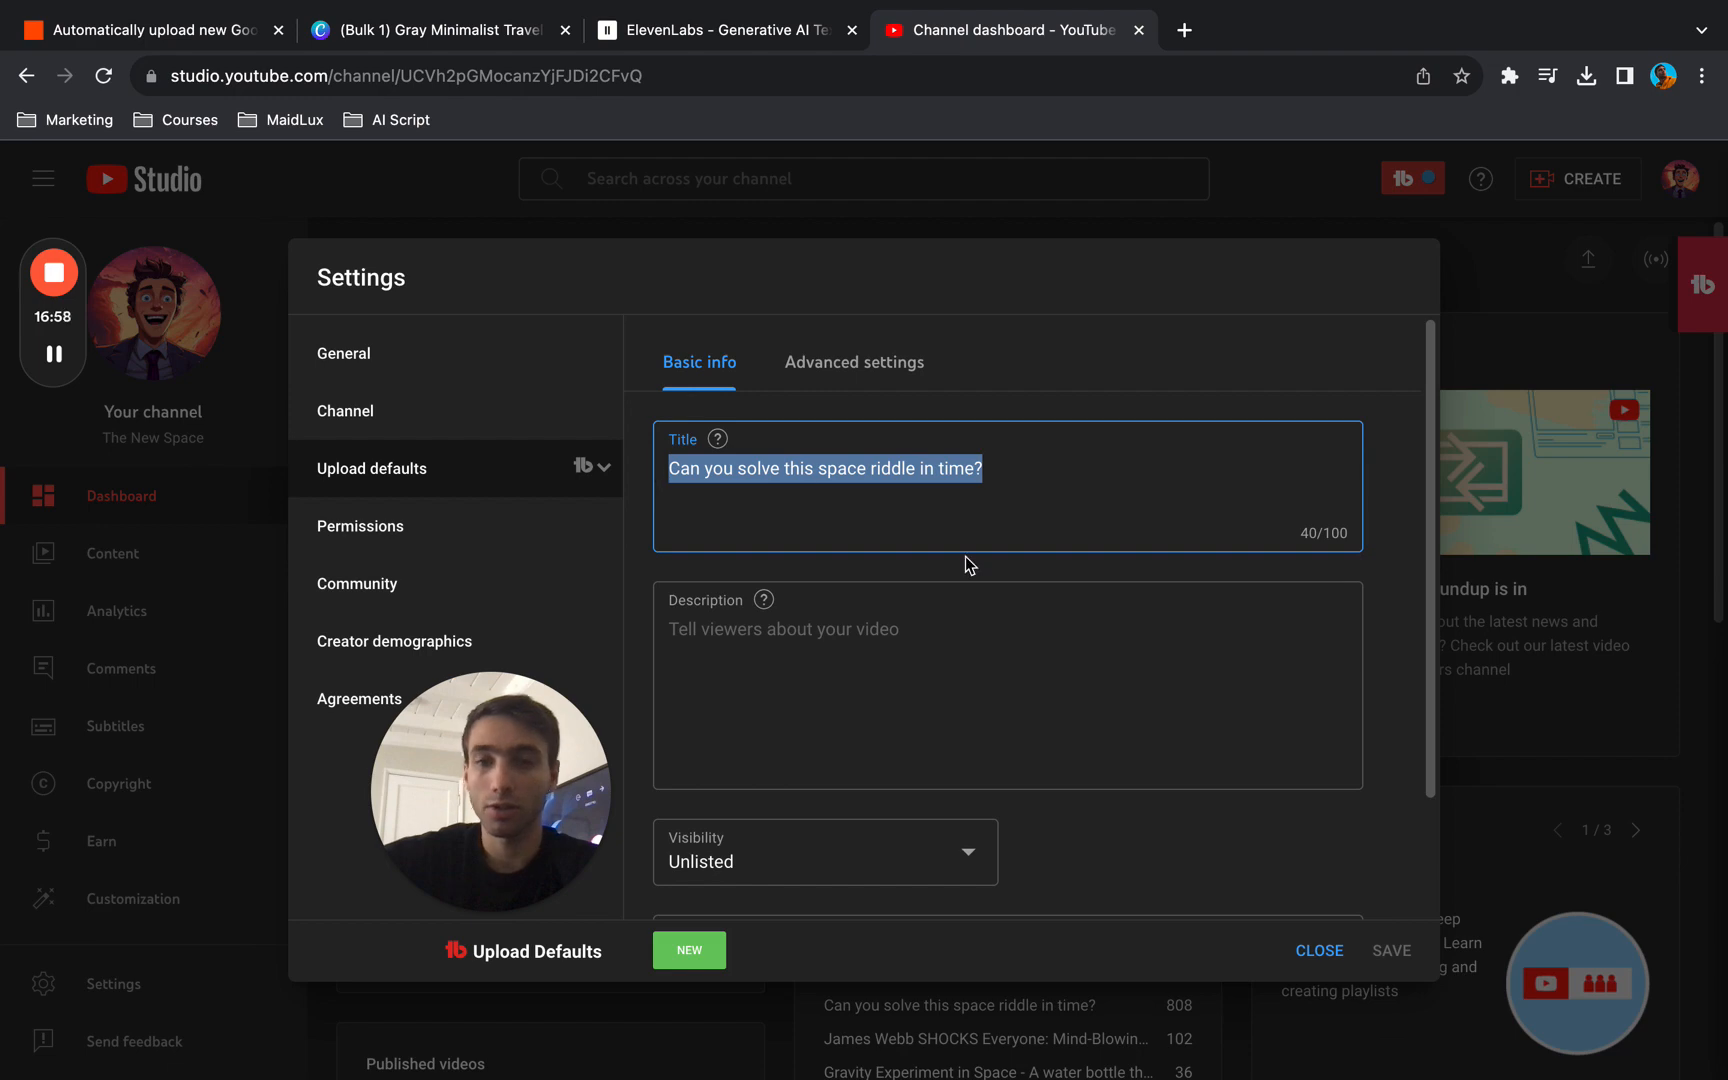
scroll(964, 563, down, 2)
scroll(964, 563, up, 2)
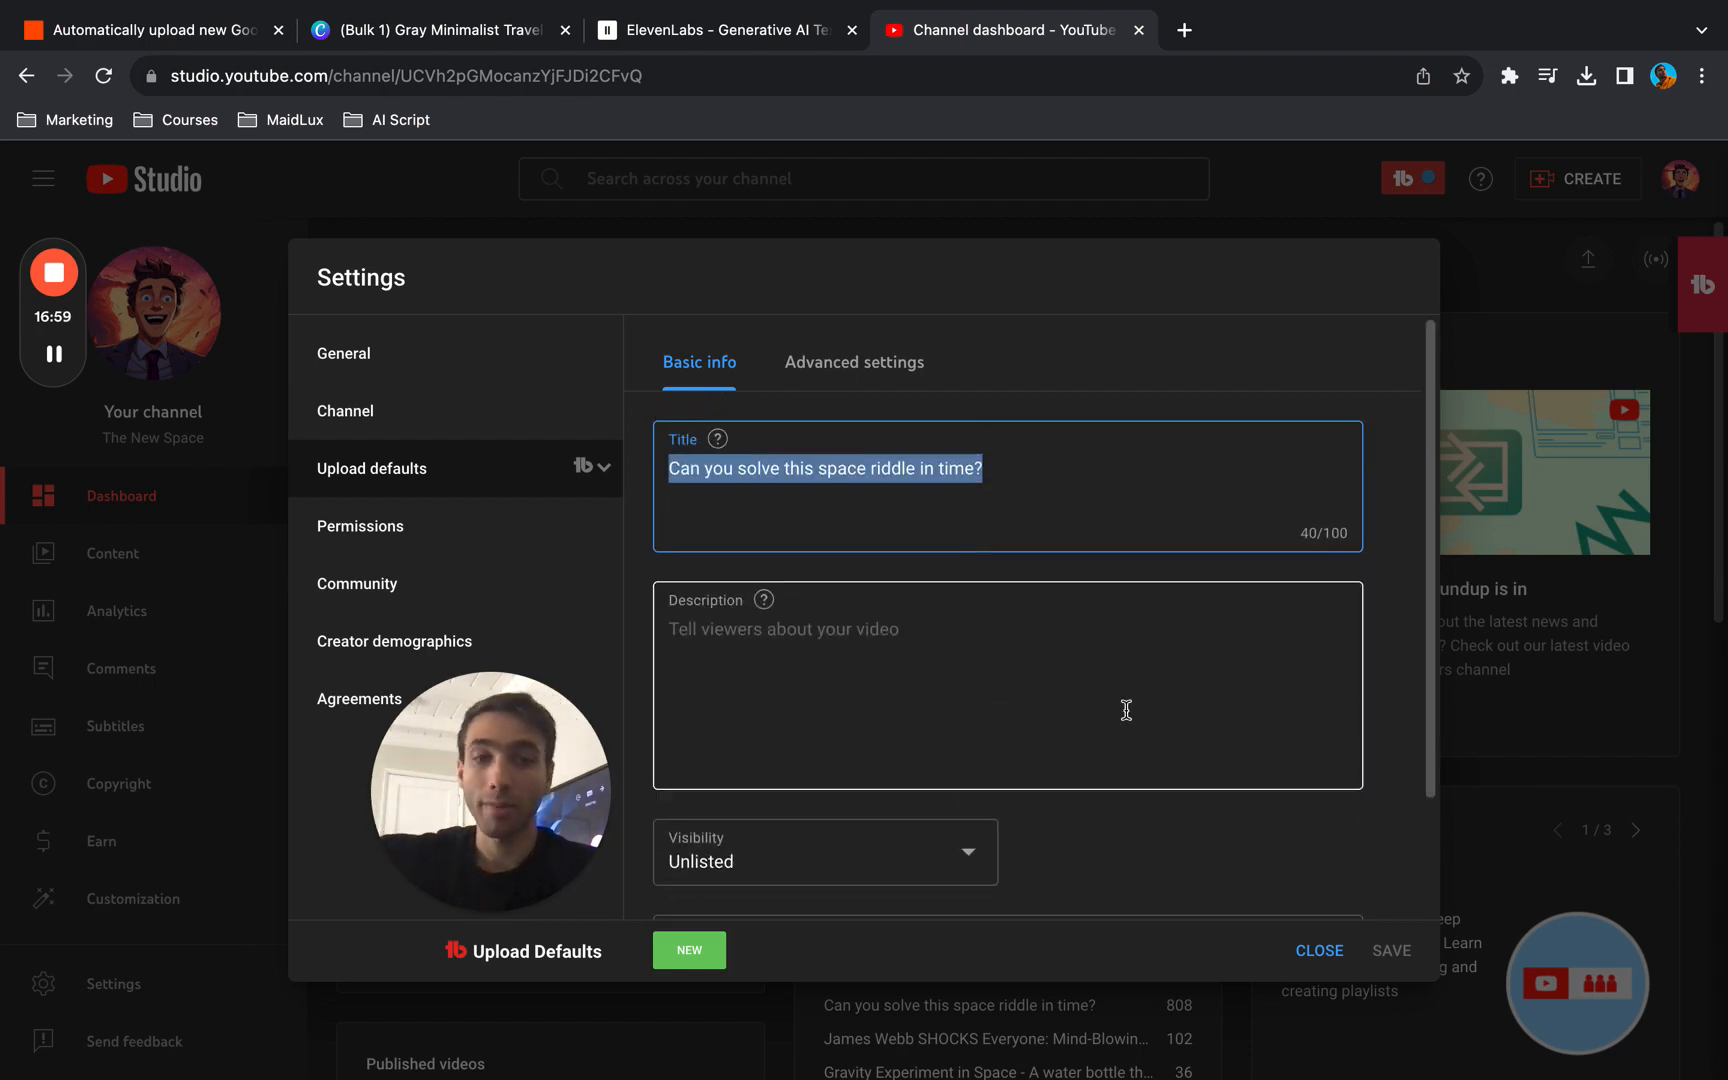
click(1314, 953)
mouse_move(680, 758)
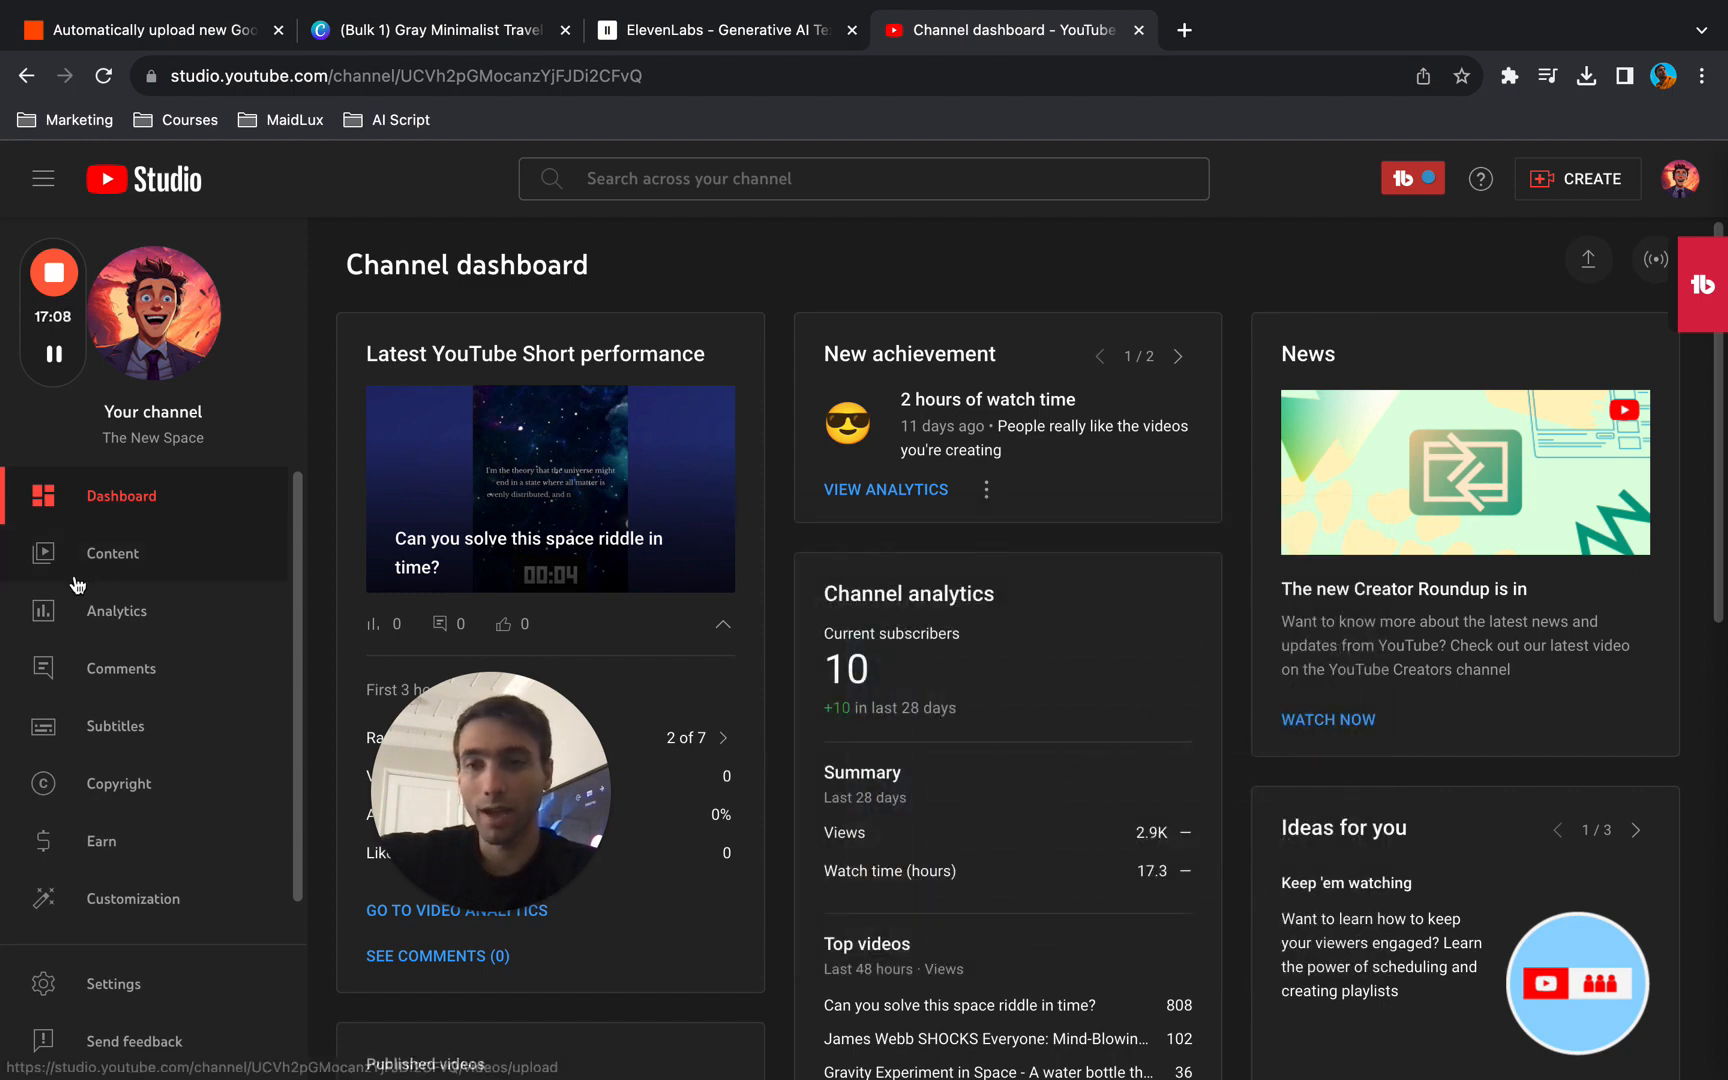
- Switch back to the bulk-created Canva design, look at its sharing and download options, and close them
click(706, 34)
click(1010, 30)
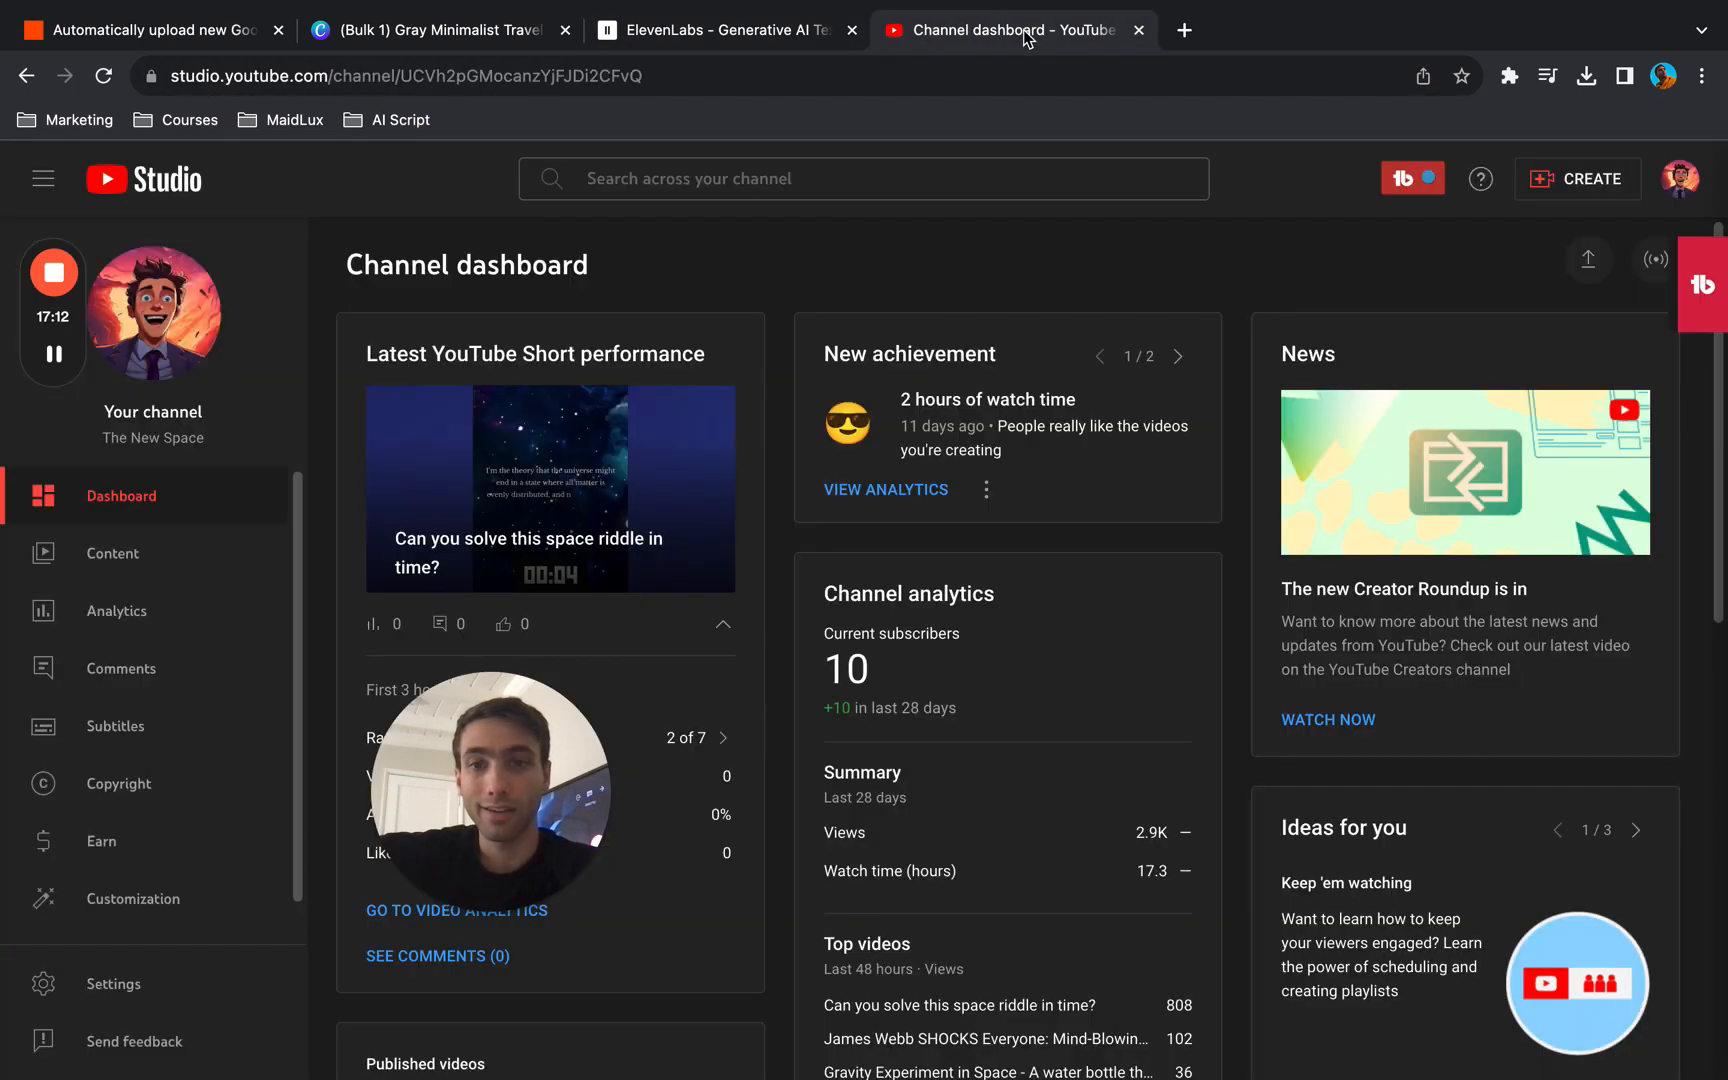
click(366, 20)
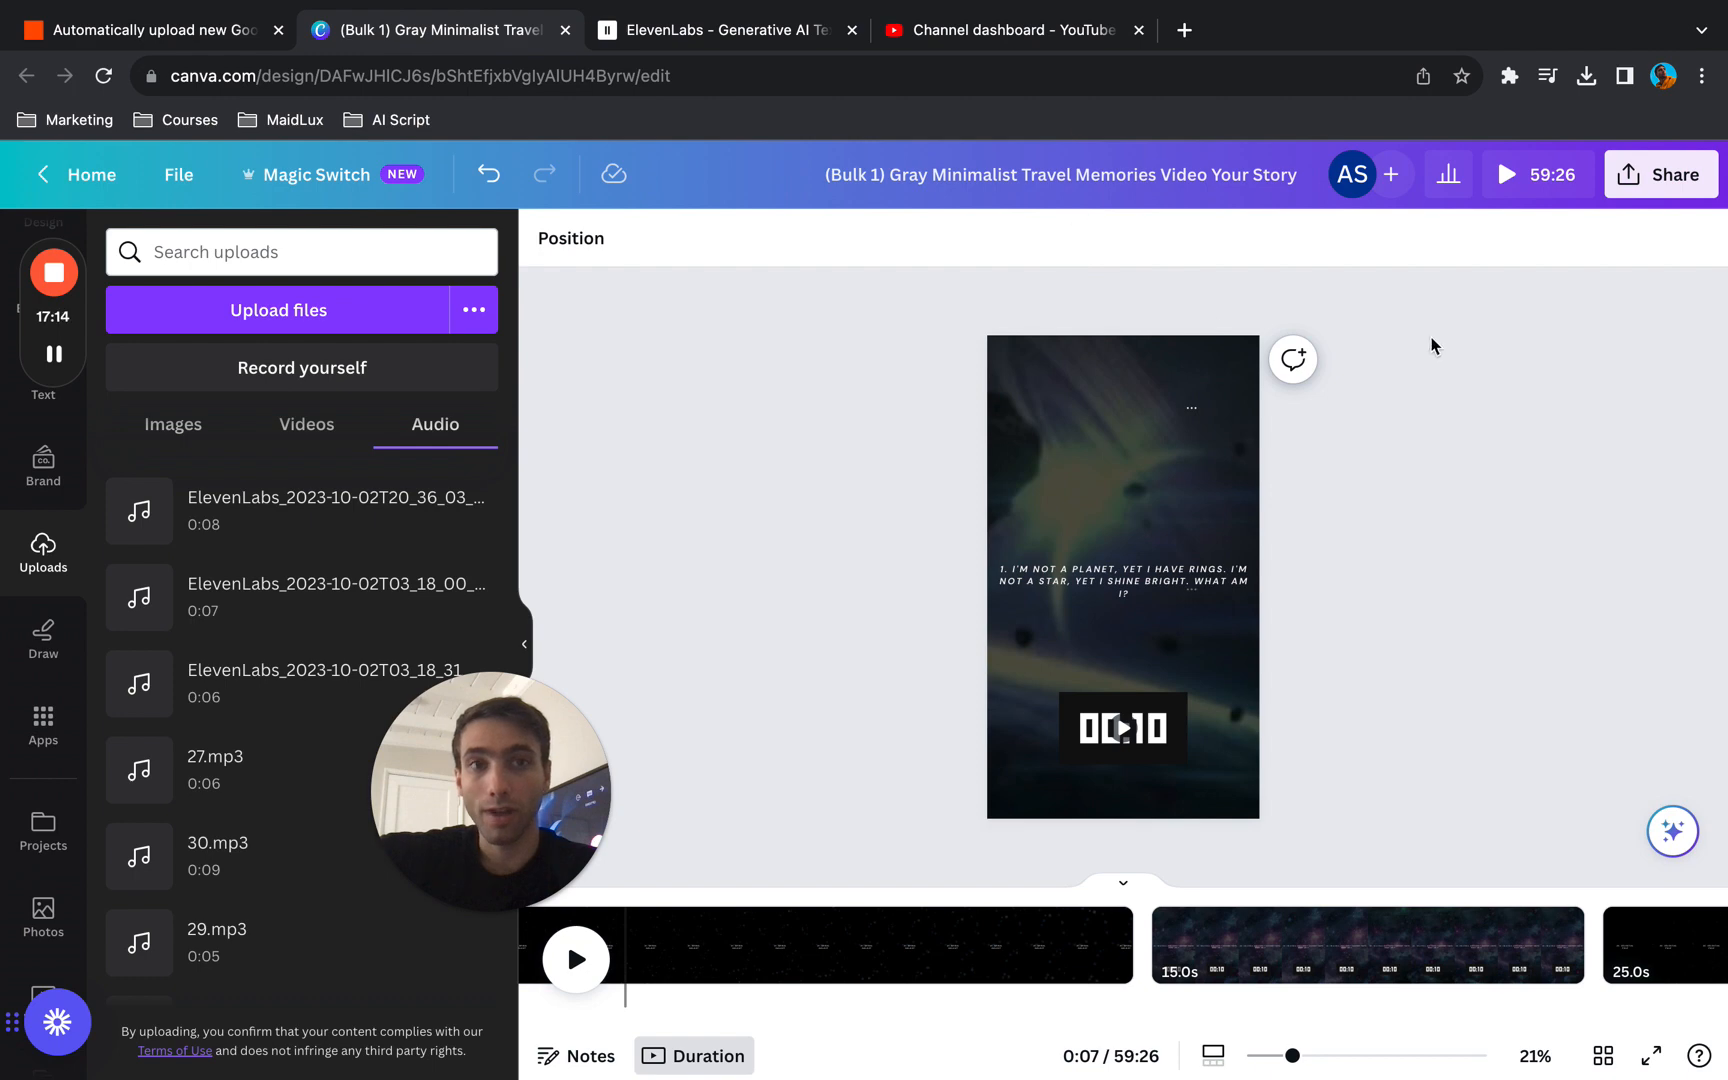
click(1630, 180)
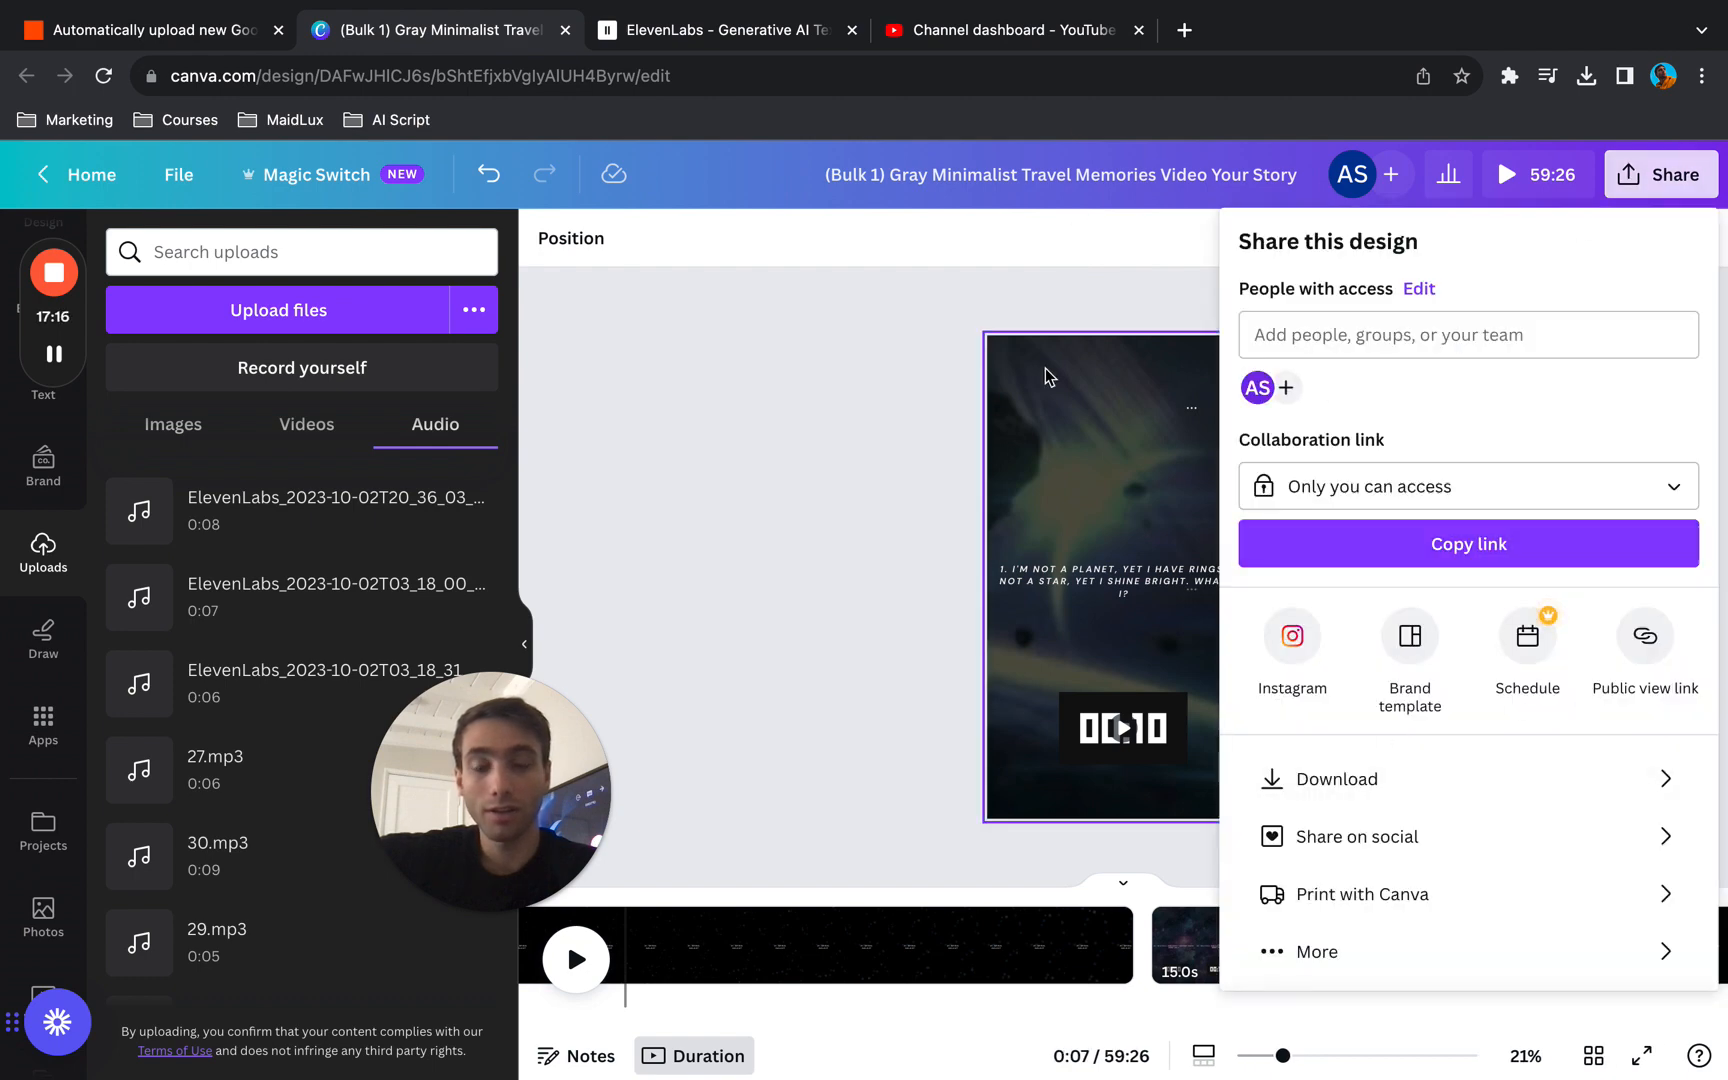
click(799, 413)
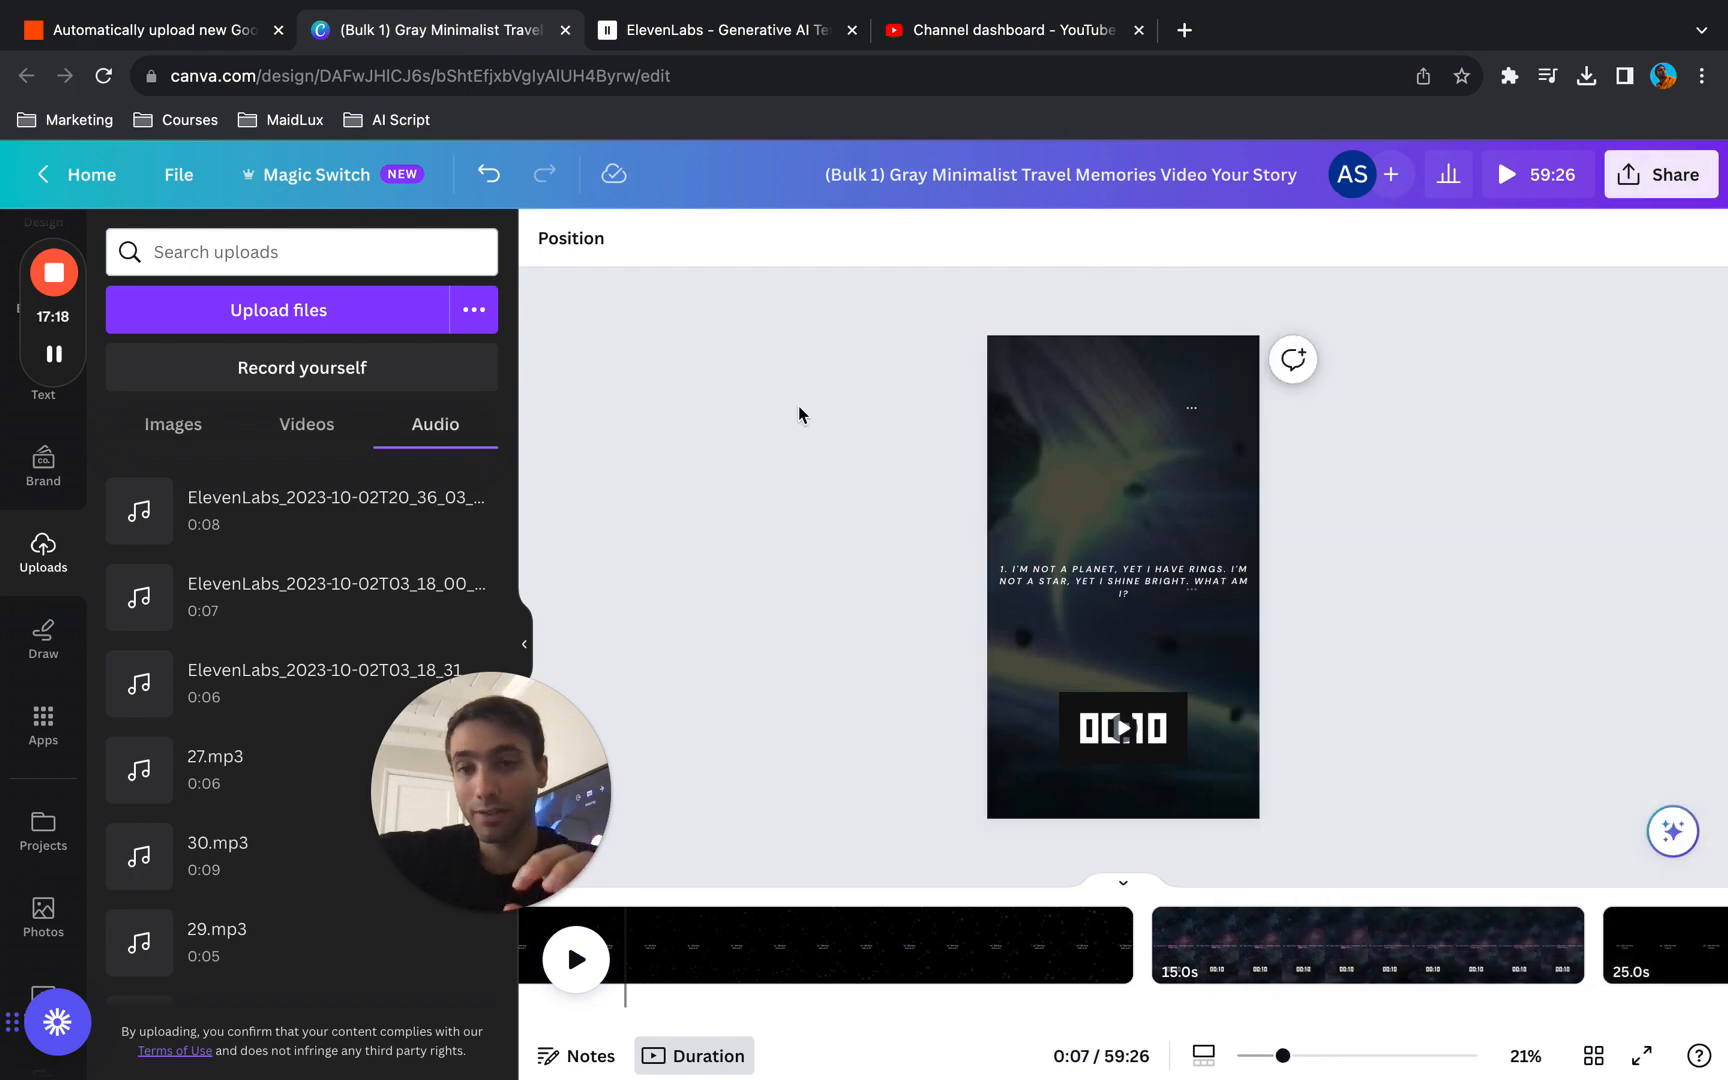